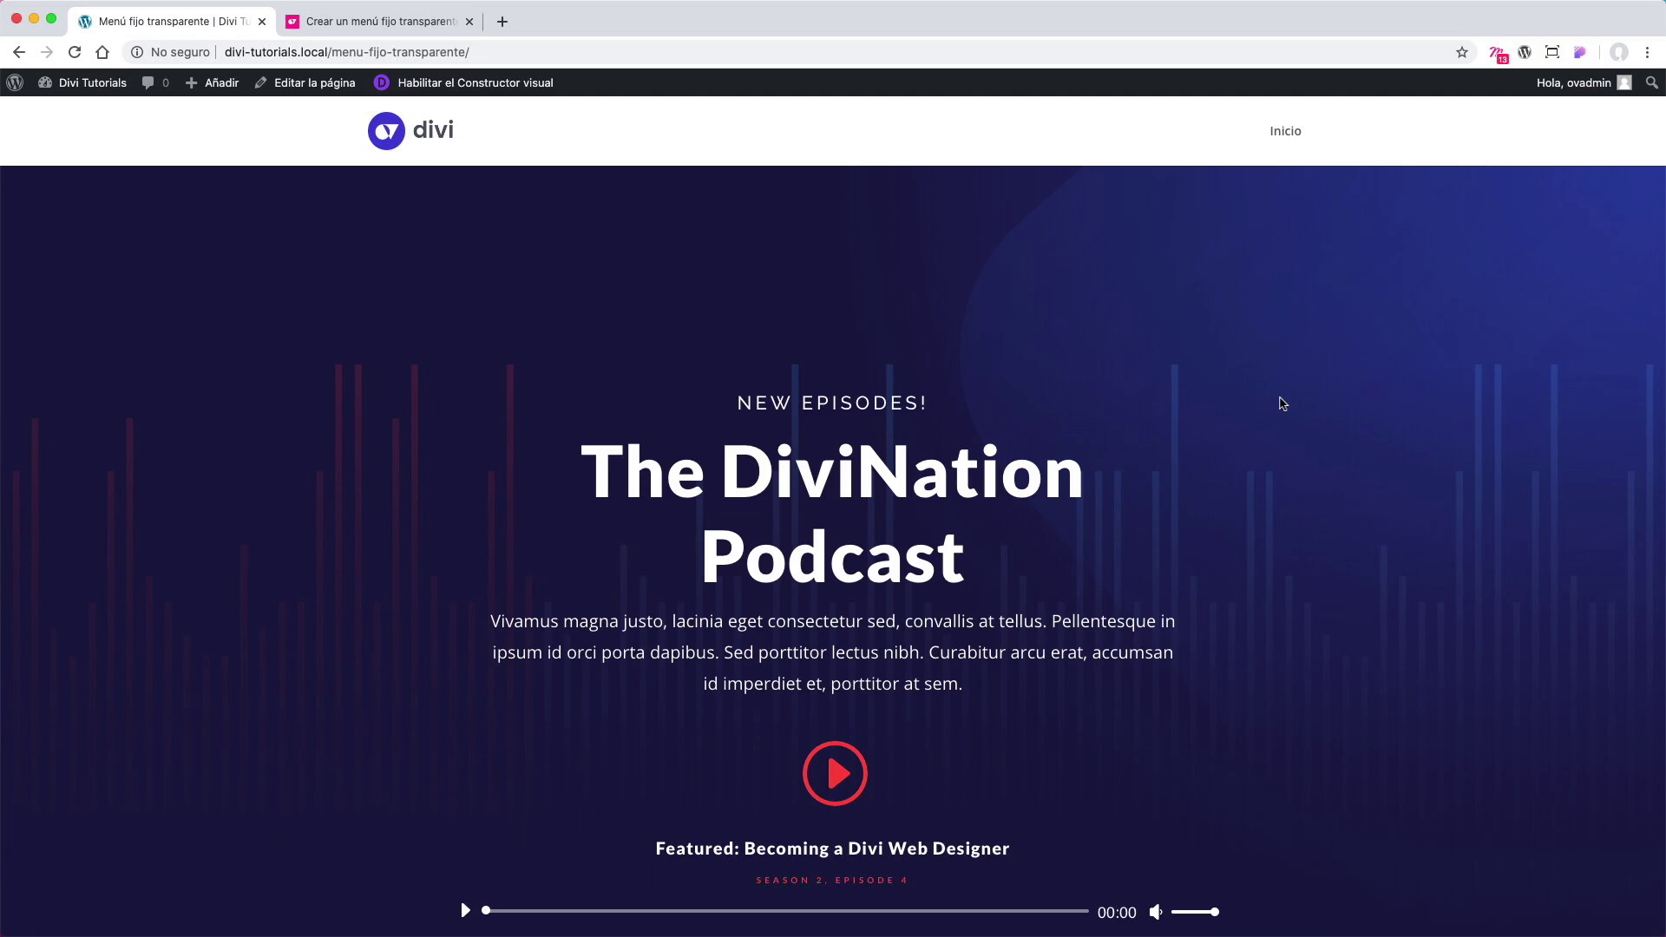
Step: Examine how the default header behaves along the full length of the podcast page
{"action": "scroll", "coordinate": [1282, 403], "scroll_direction": "down", "scroll_amount": 6}
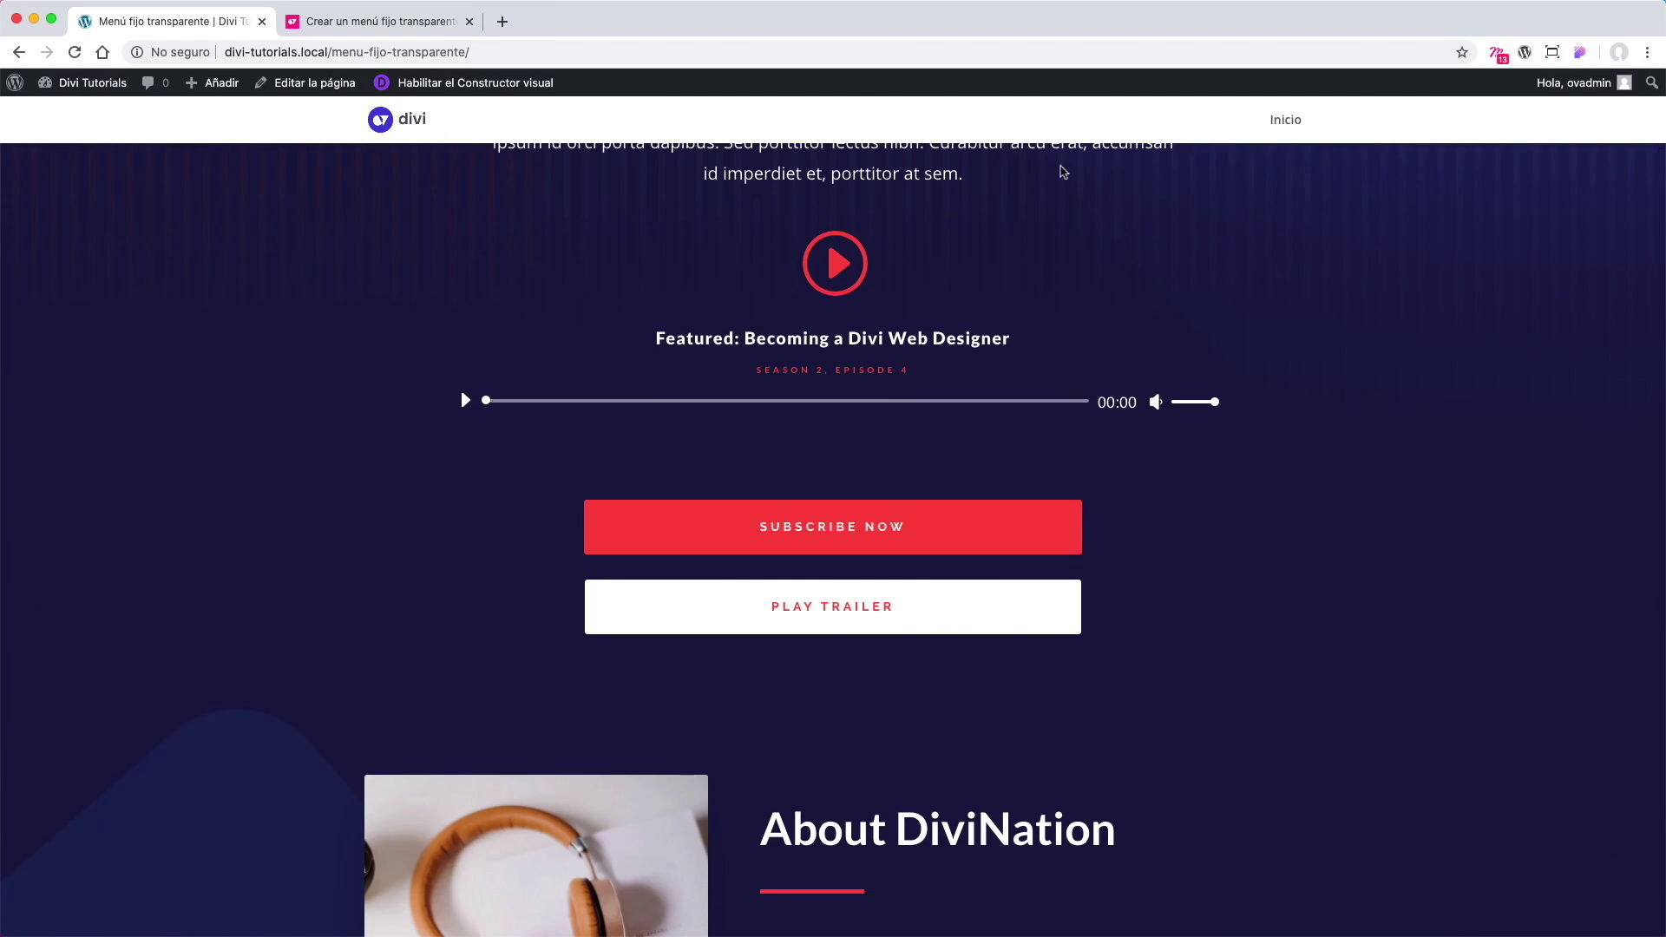
{"action": "scroll", "coordinate": [1319, 365], "scroll_direction": "down", "scroll_amount": 15}
{"action": "scroll", "coordinate": [1279, 356], "scroll_direction": "up", "scroll_amount": 15}
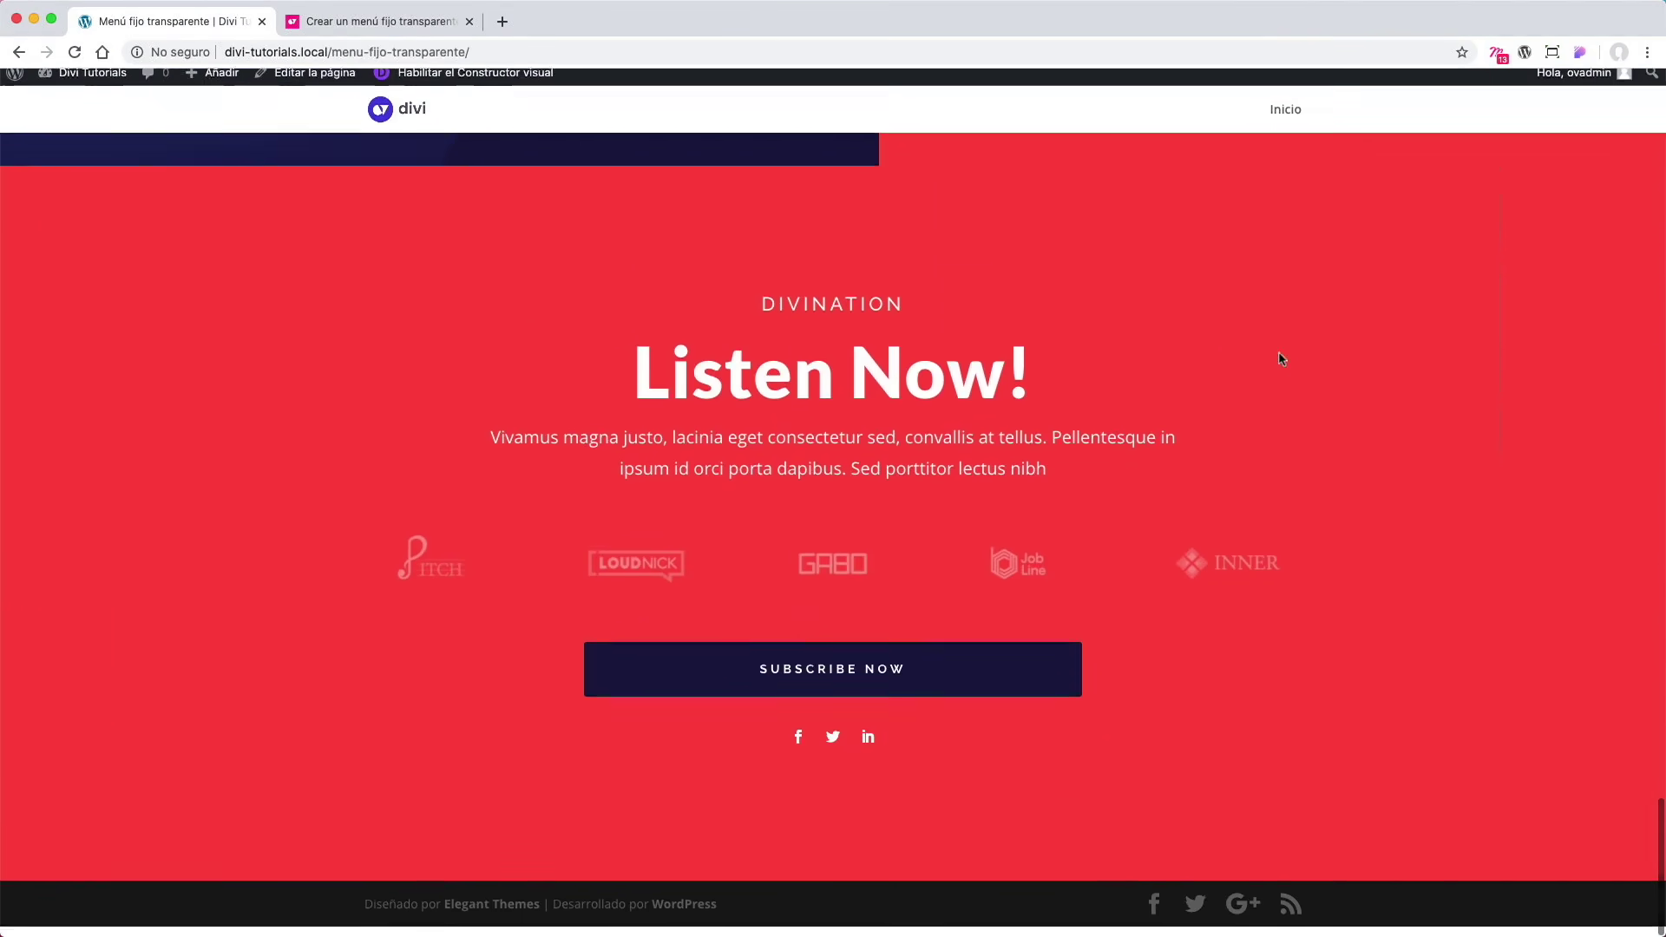
{"action": "scroll", "coordinate": [1230, 346], "scroll_direction": "up", "scroll_amount": 8}
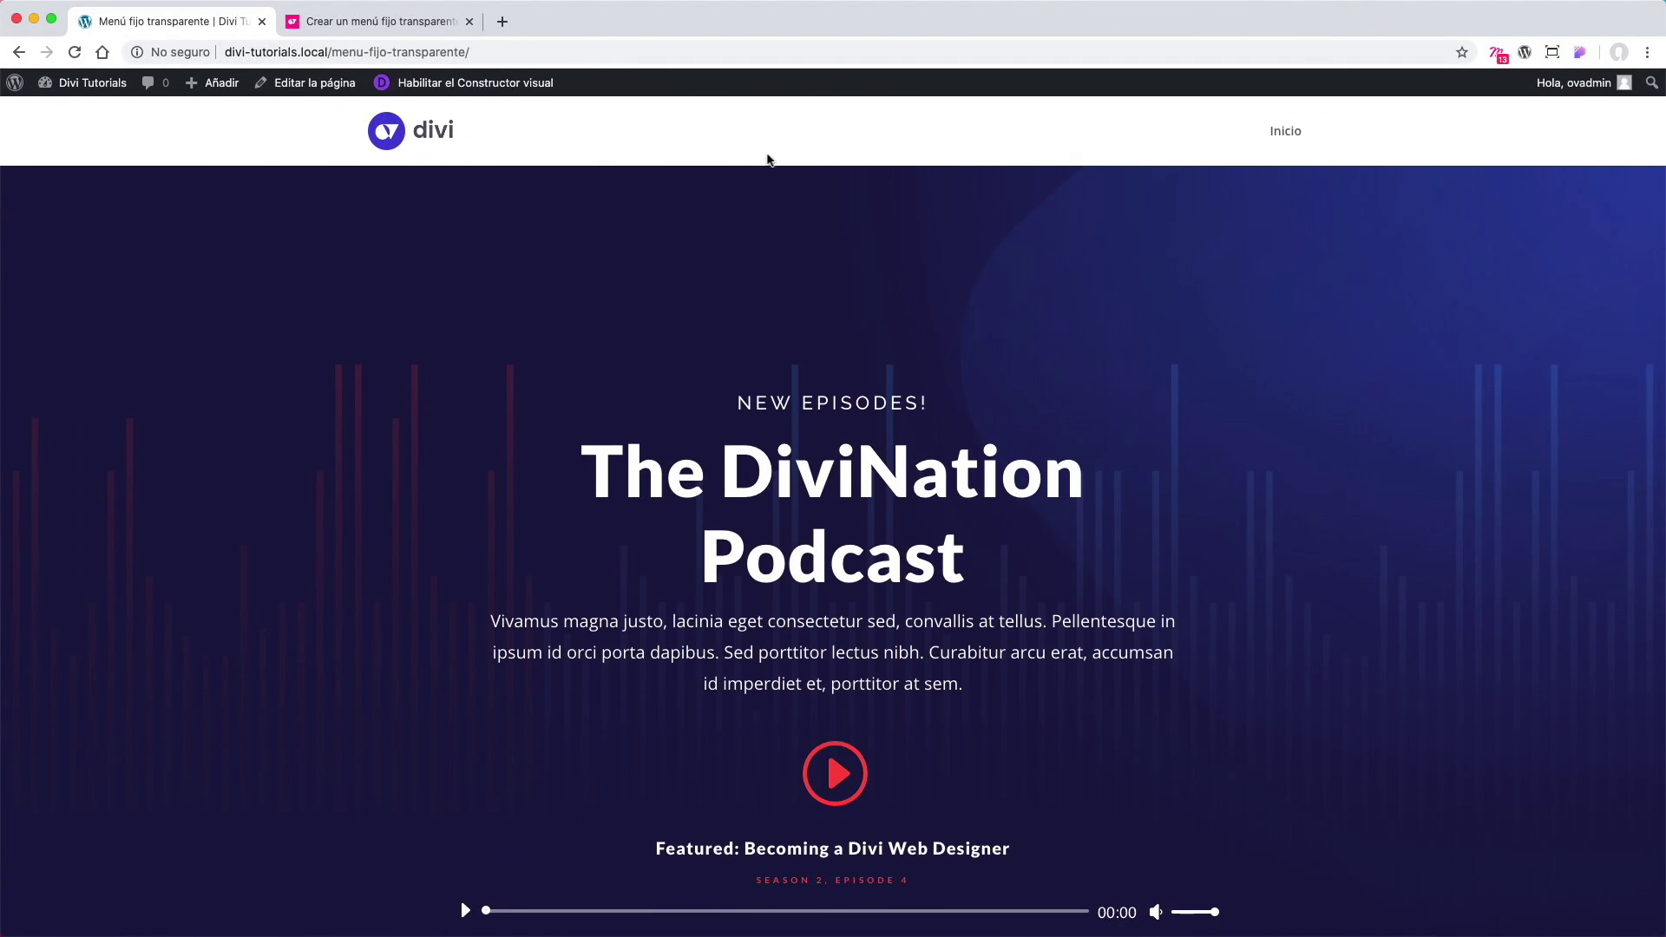
Step: Open the WordPress dashboard in a new browser tab placed before the page's tab, and go to Divi's Generador de temas
{"action": "mouse_move", "coordinate": [78, 83]}
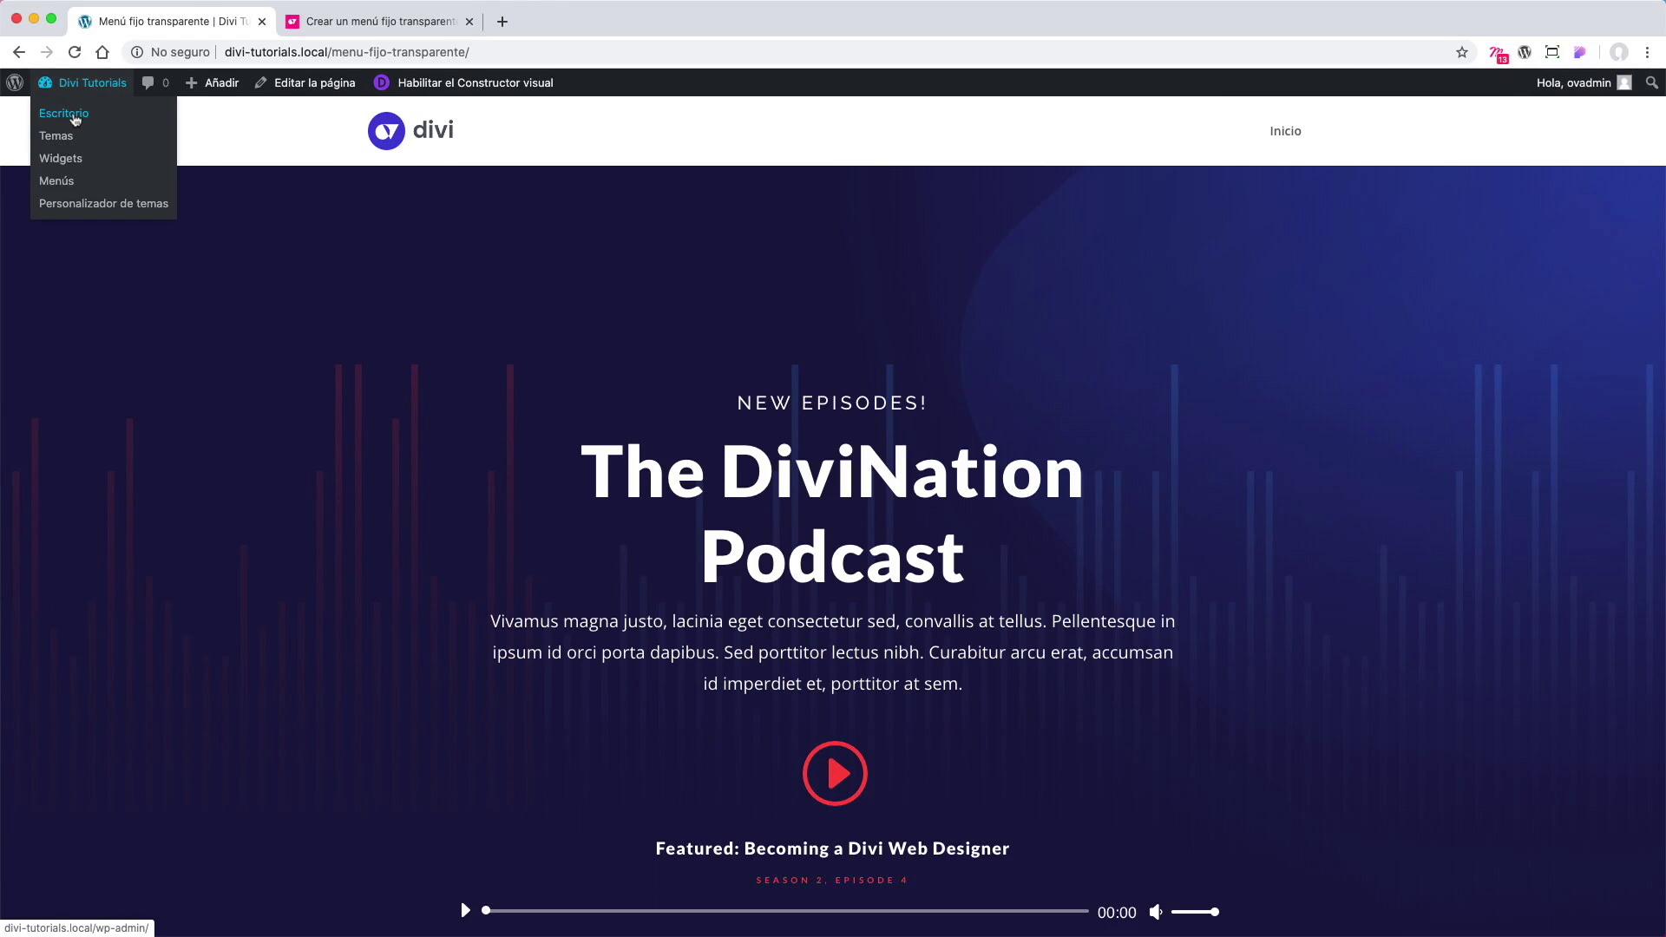
{"action": "right_click", "coordinate": [75, 119]}
{"action": "left_click", "coordinate": [90, 122]}
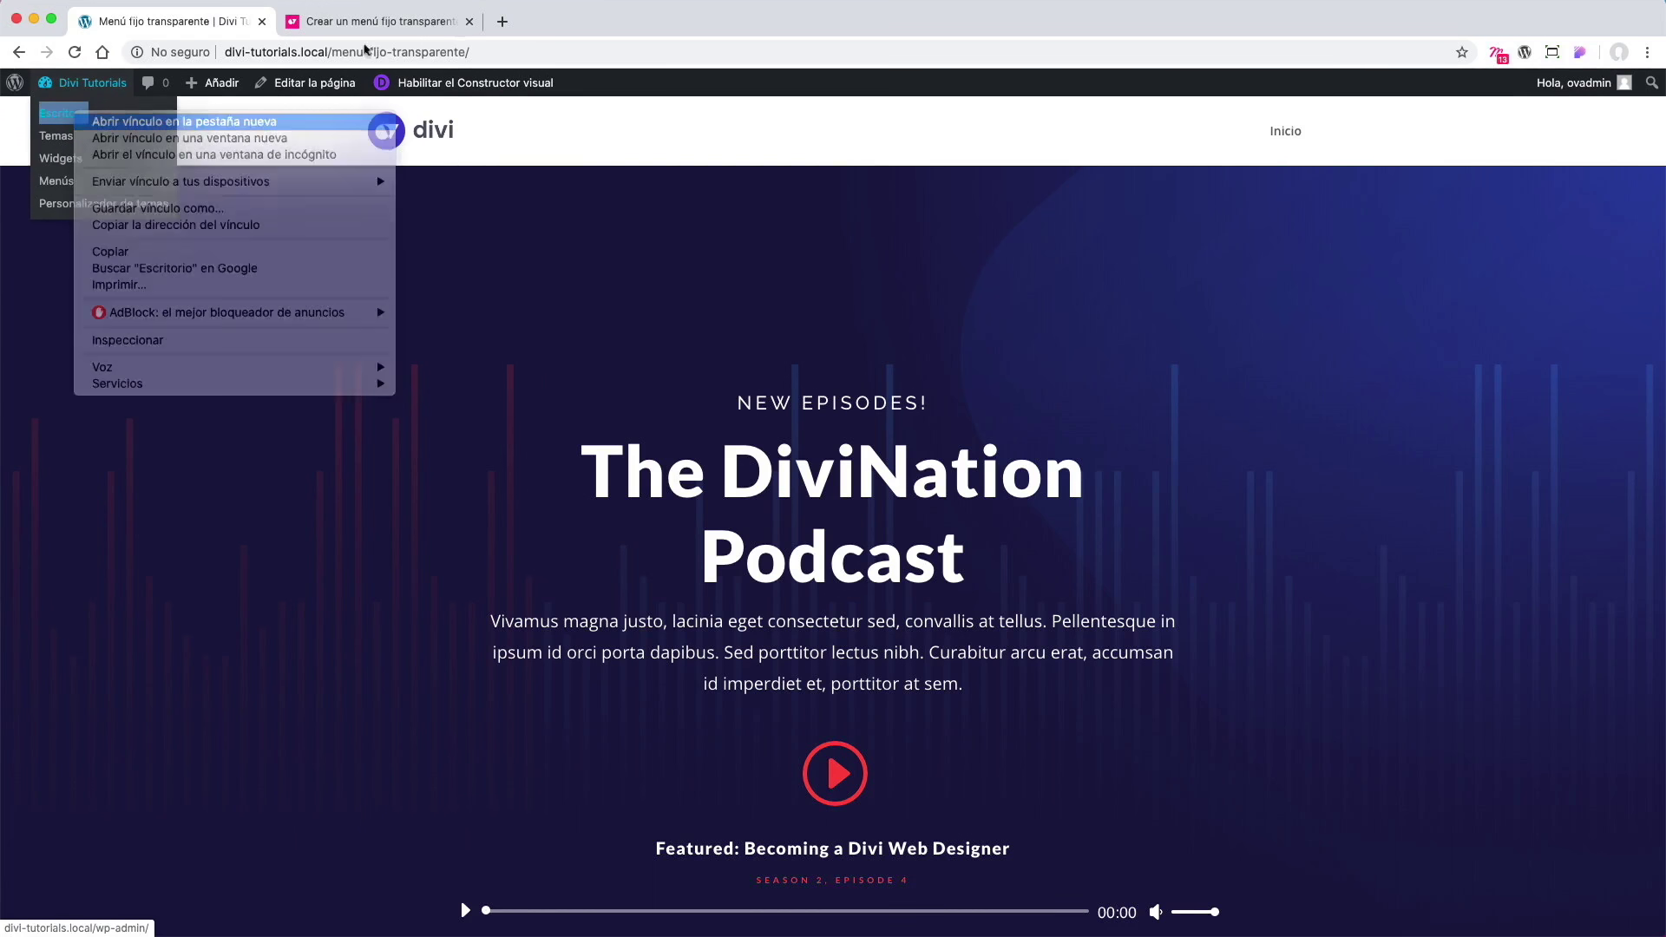
{"action": "left_click_drag", "start_coordinate": [387, 37], "coordinate": [286, 38]}
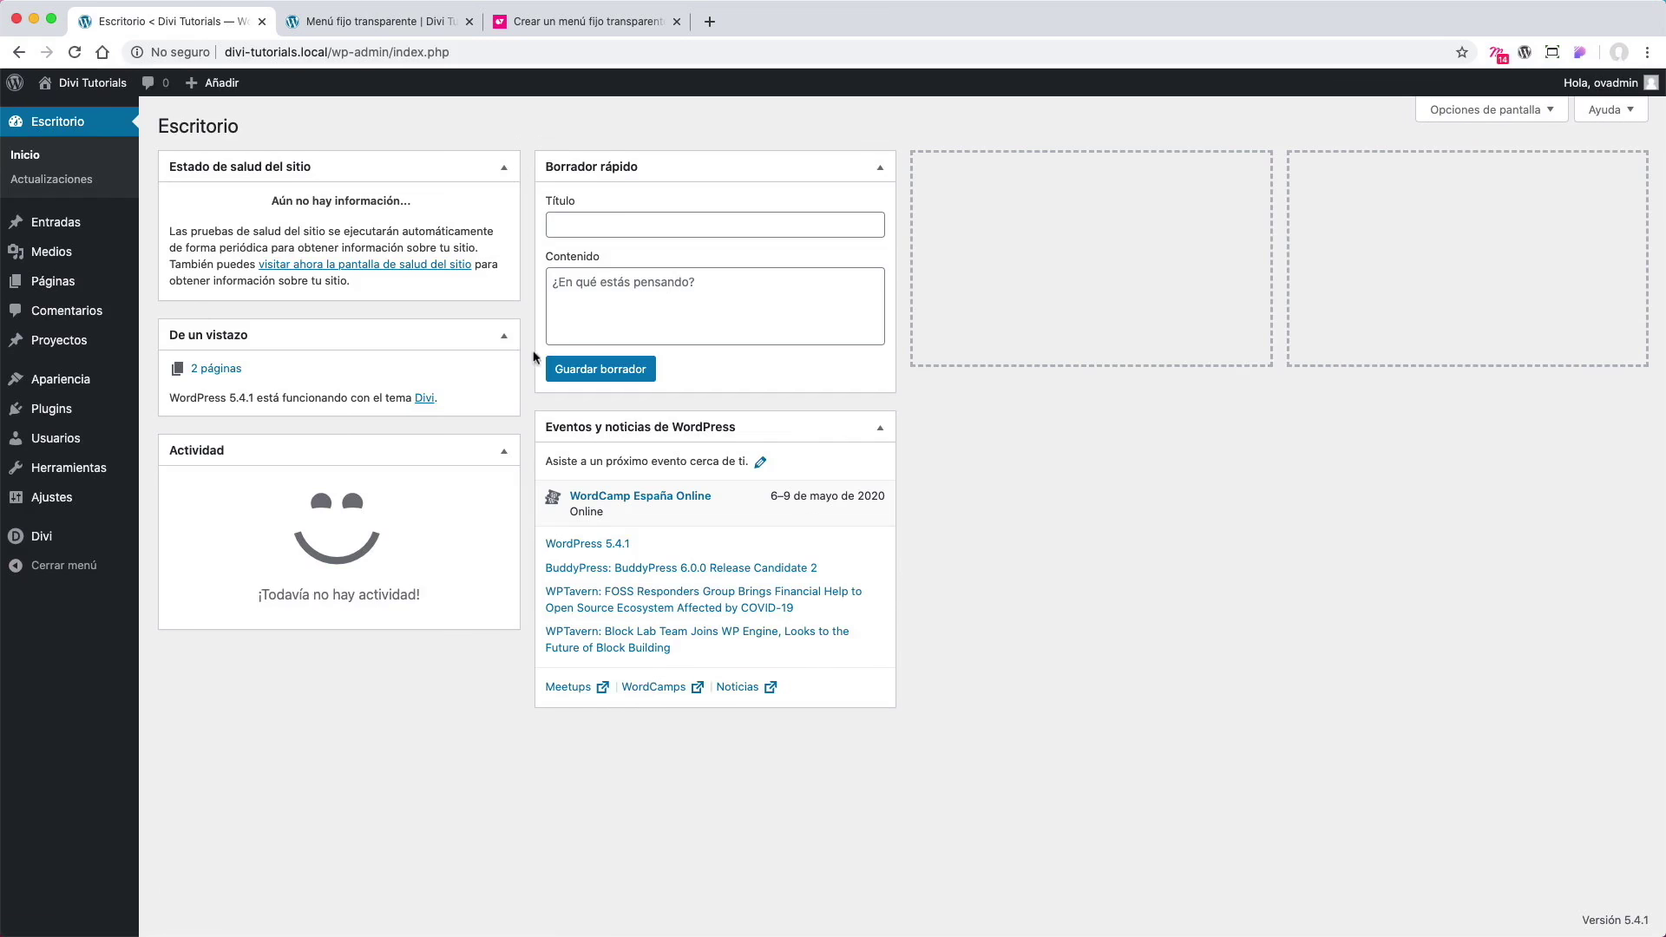
{"action": "mouse_move", "coordinate": [66, 545]}
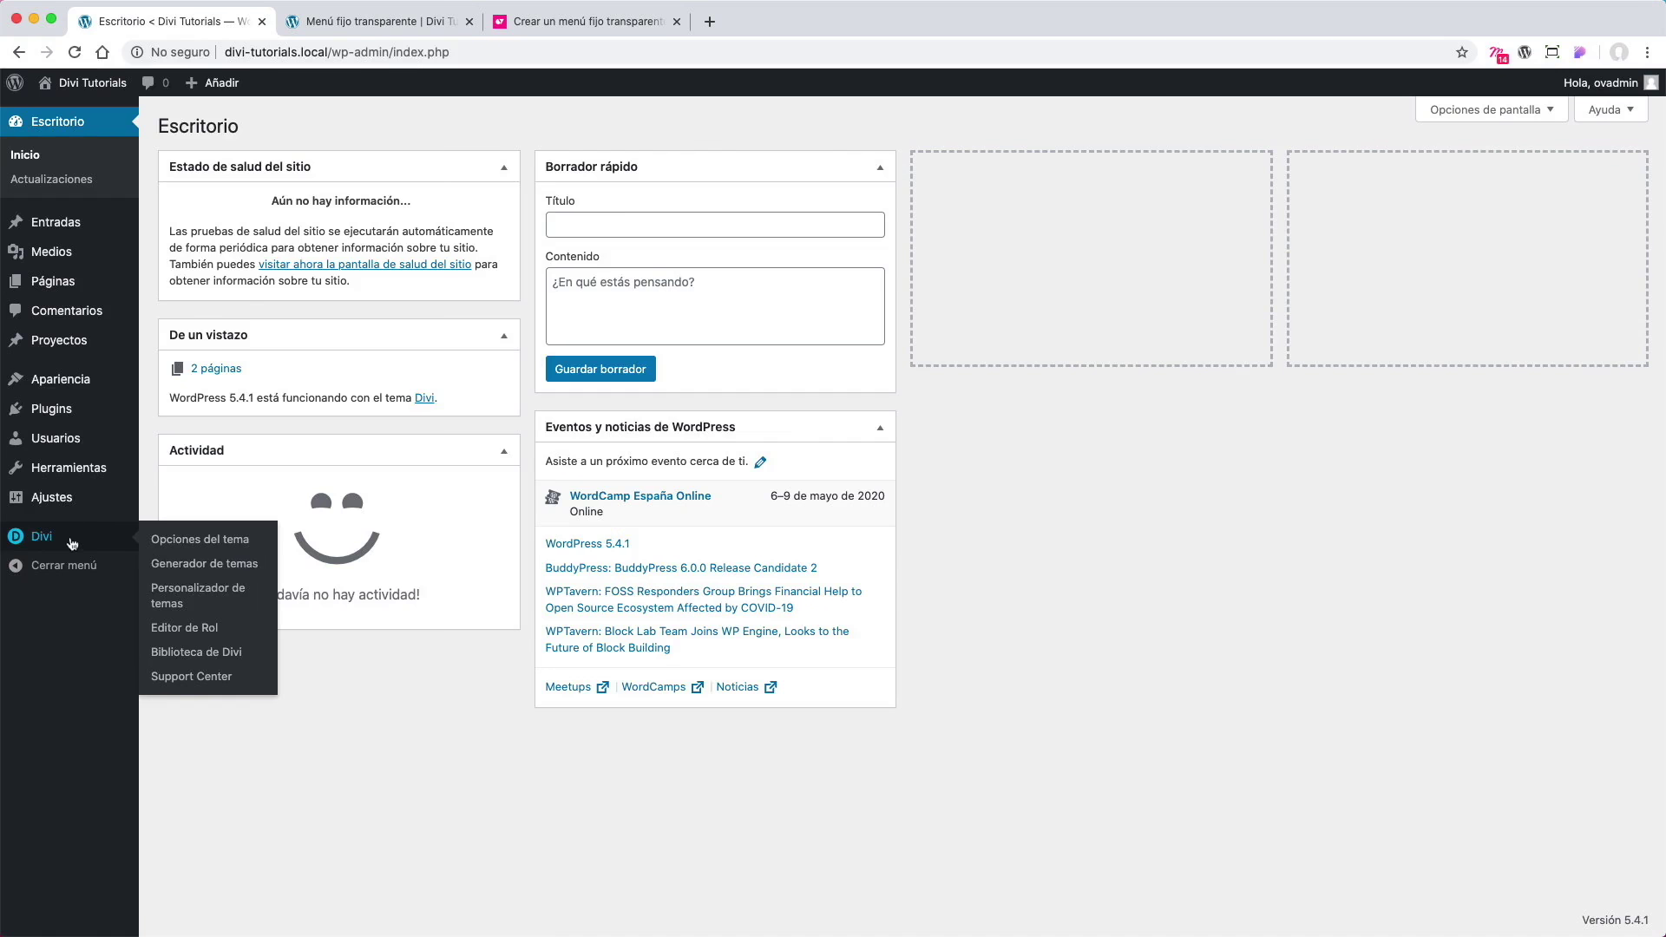
{"action": "left_click", "coordinate": [204, 566]}
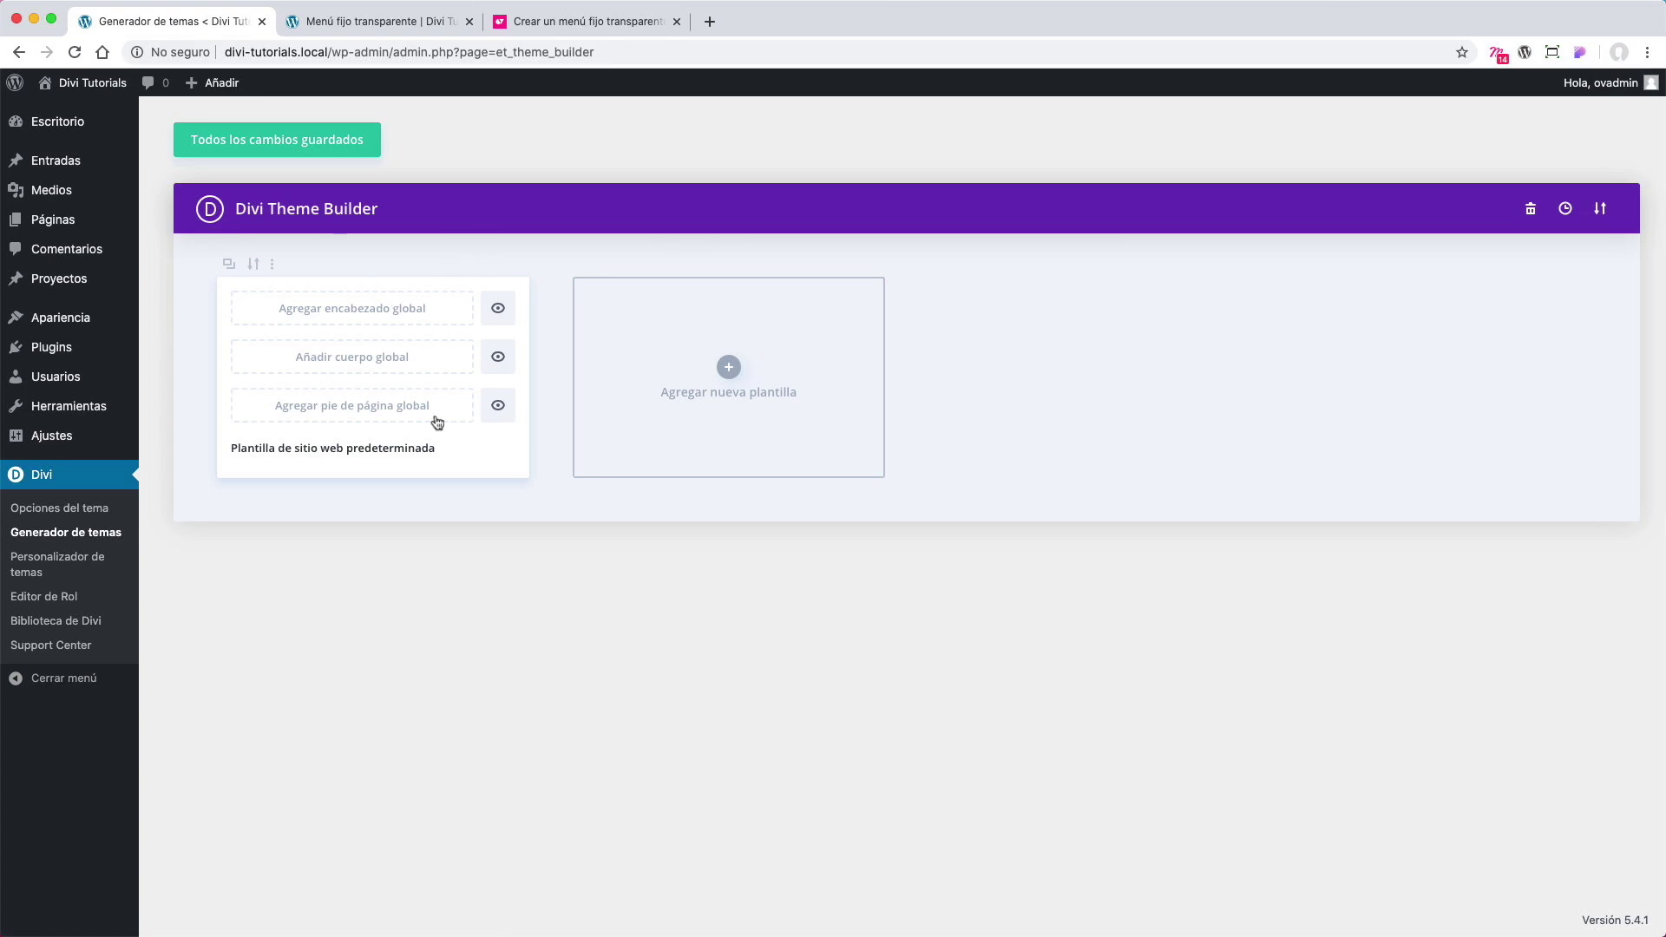
Step: Start building a global header from scratch for the default website template
{"action": "left_click", "coordinate": [387, 318]}
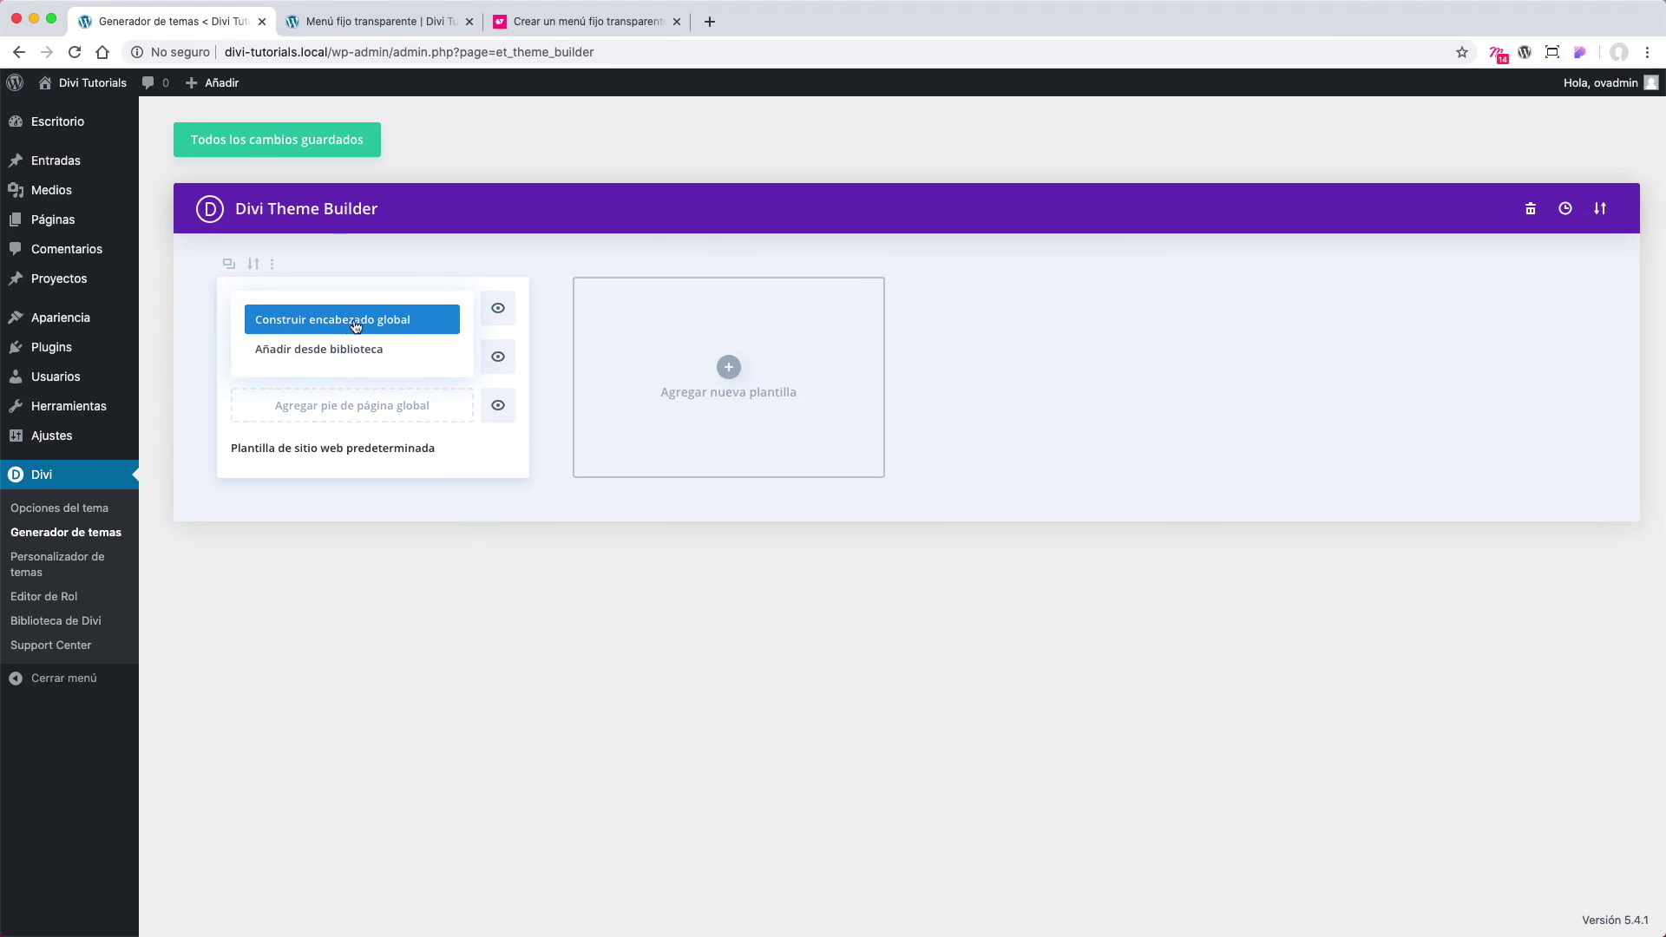
{"action": "left_click", "coordinate": [356, 326]}
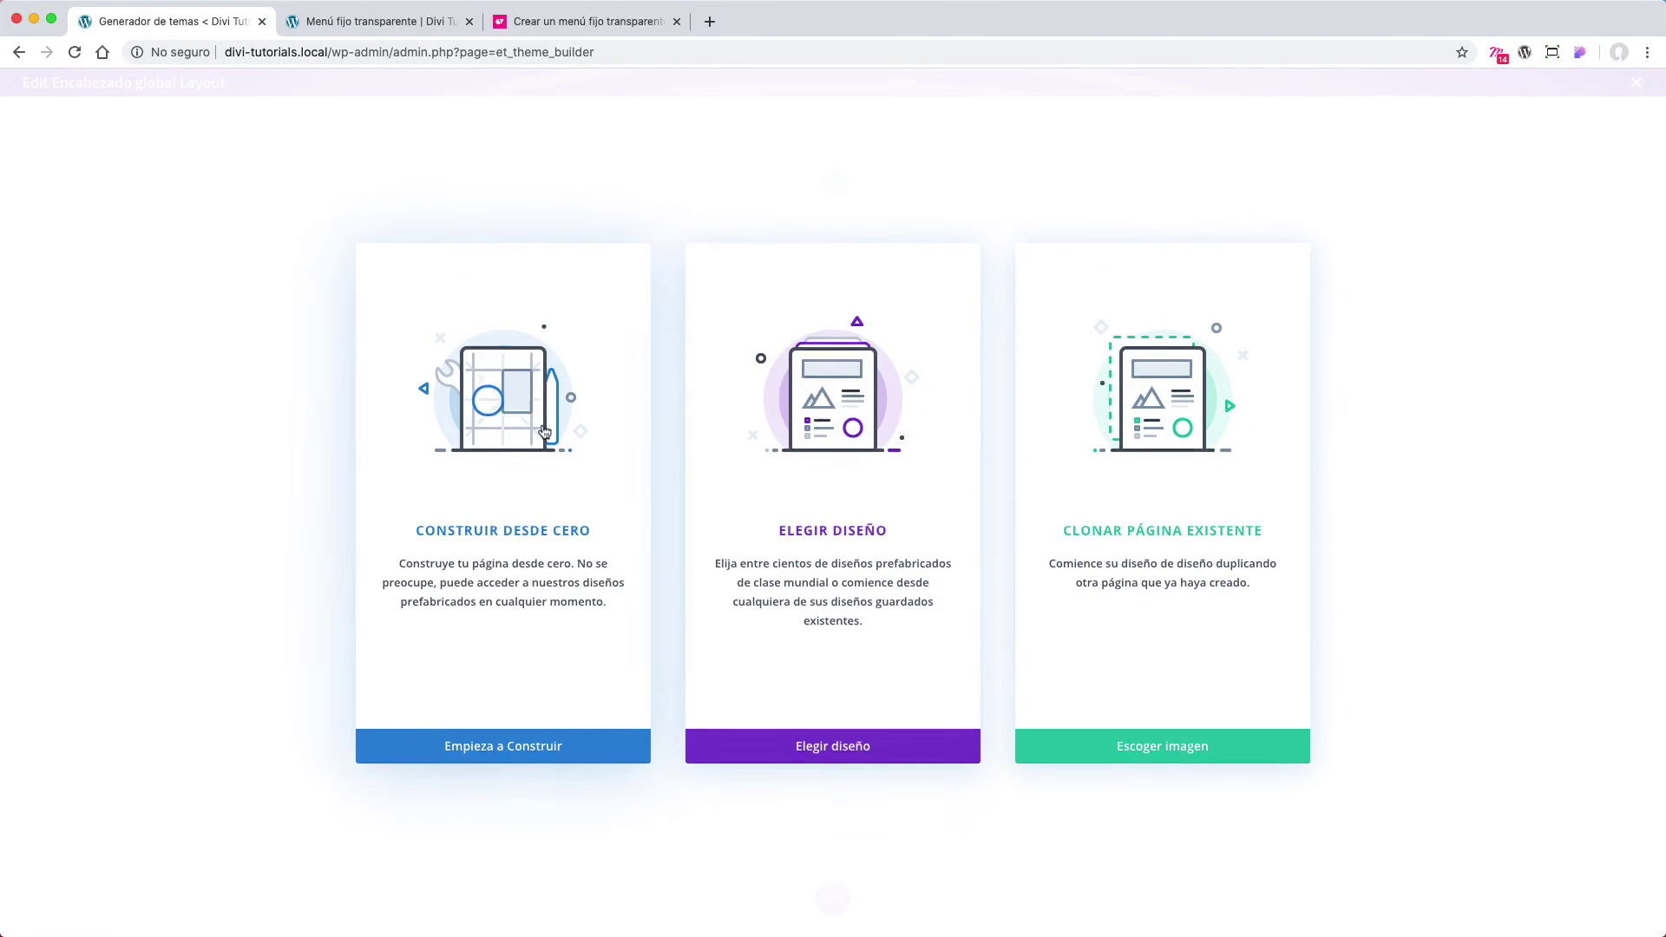
{"action": "left_click", "coordinate": [486, 395]}
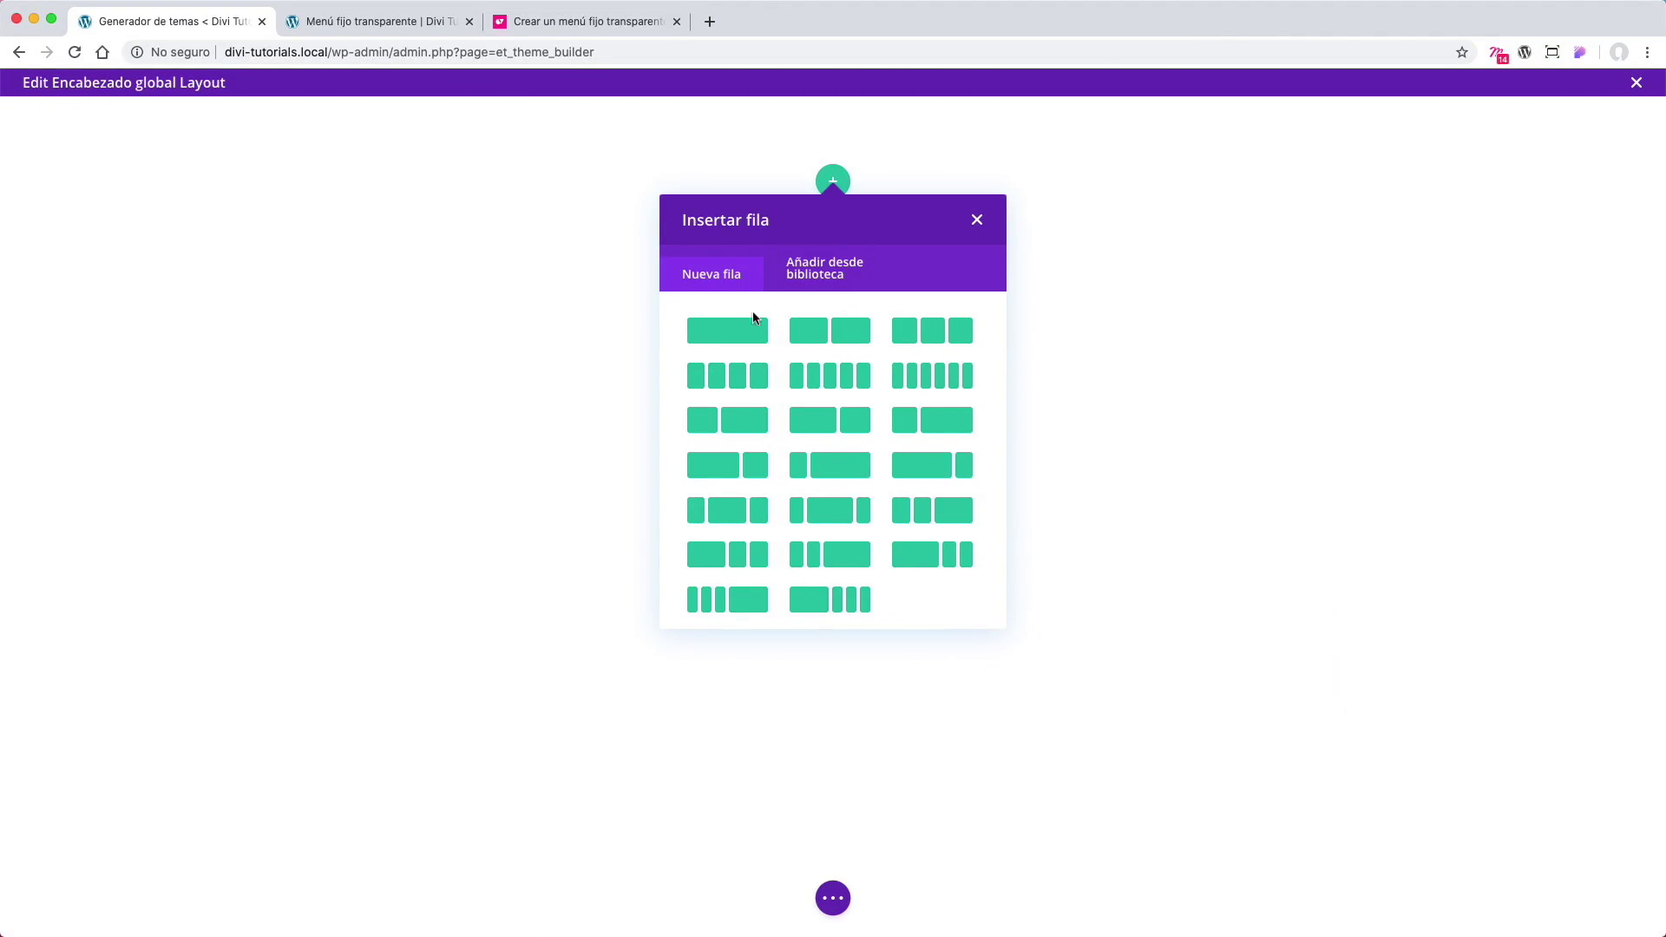
Step: Insert a one-column row containing a Menú module into the header layout
{"action": "left_click", "coordinate": [751, 334]}
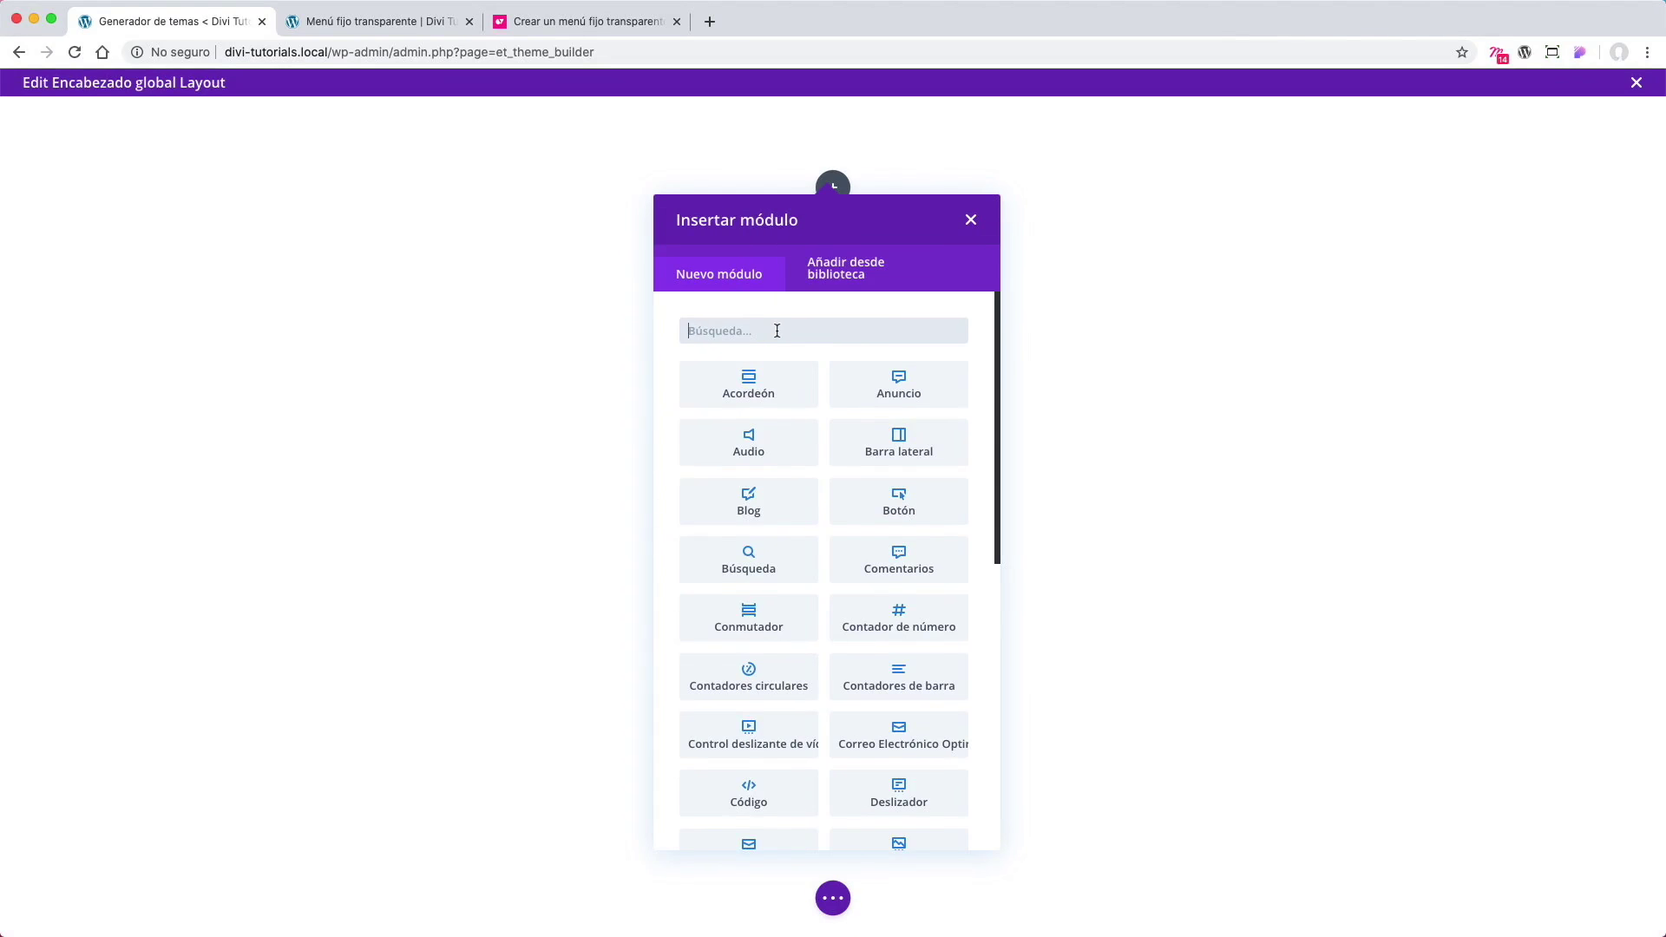
{"action": "type", "text": "men"}
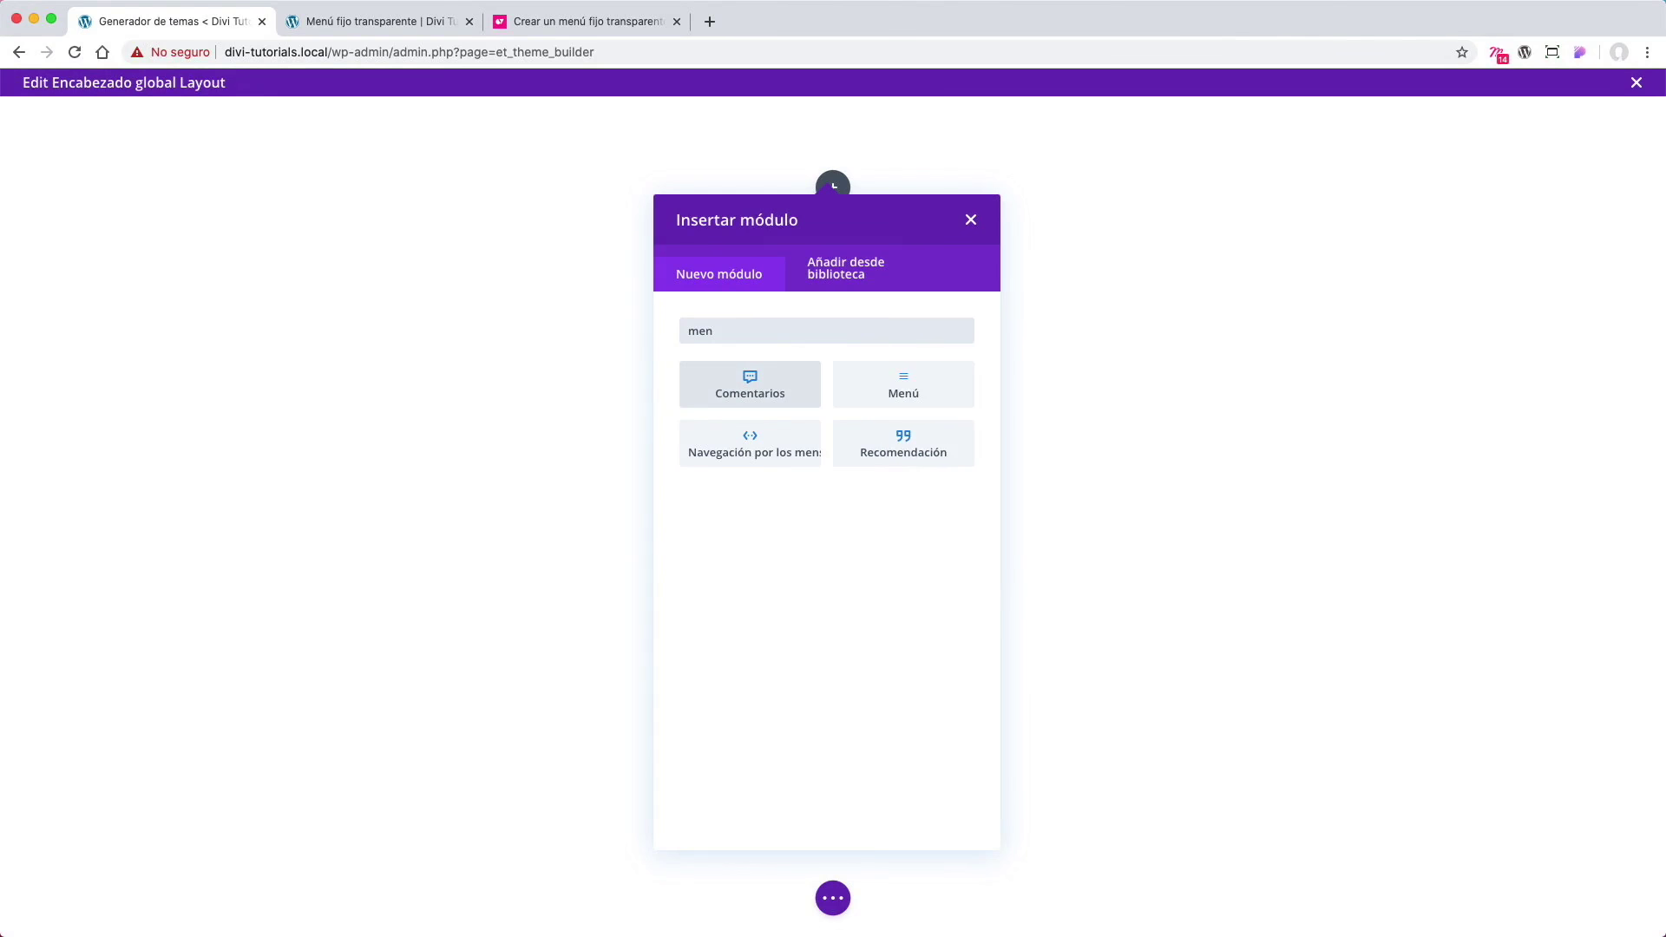
{"action": "left_click", "coordinate": [924, 401]}
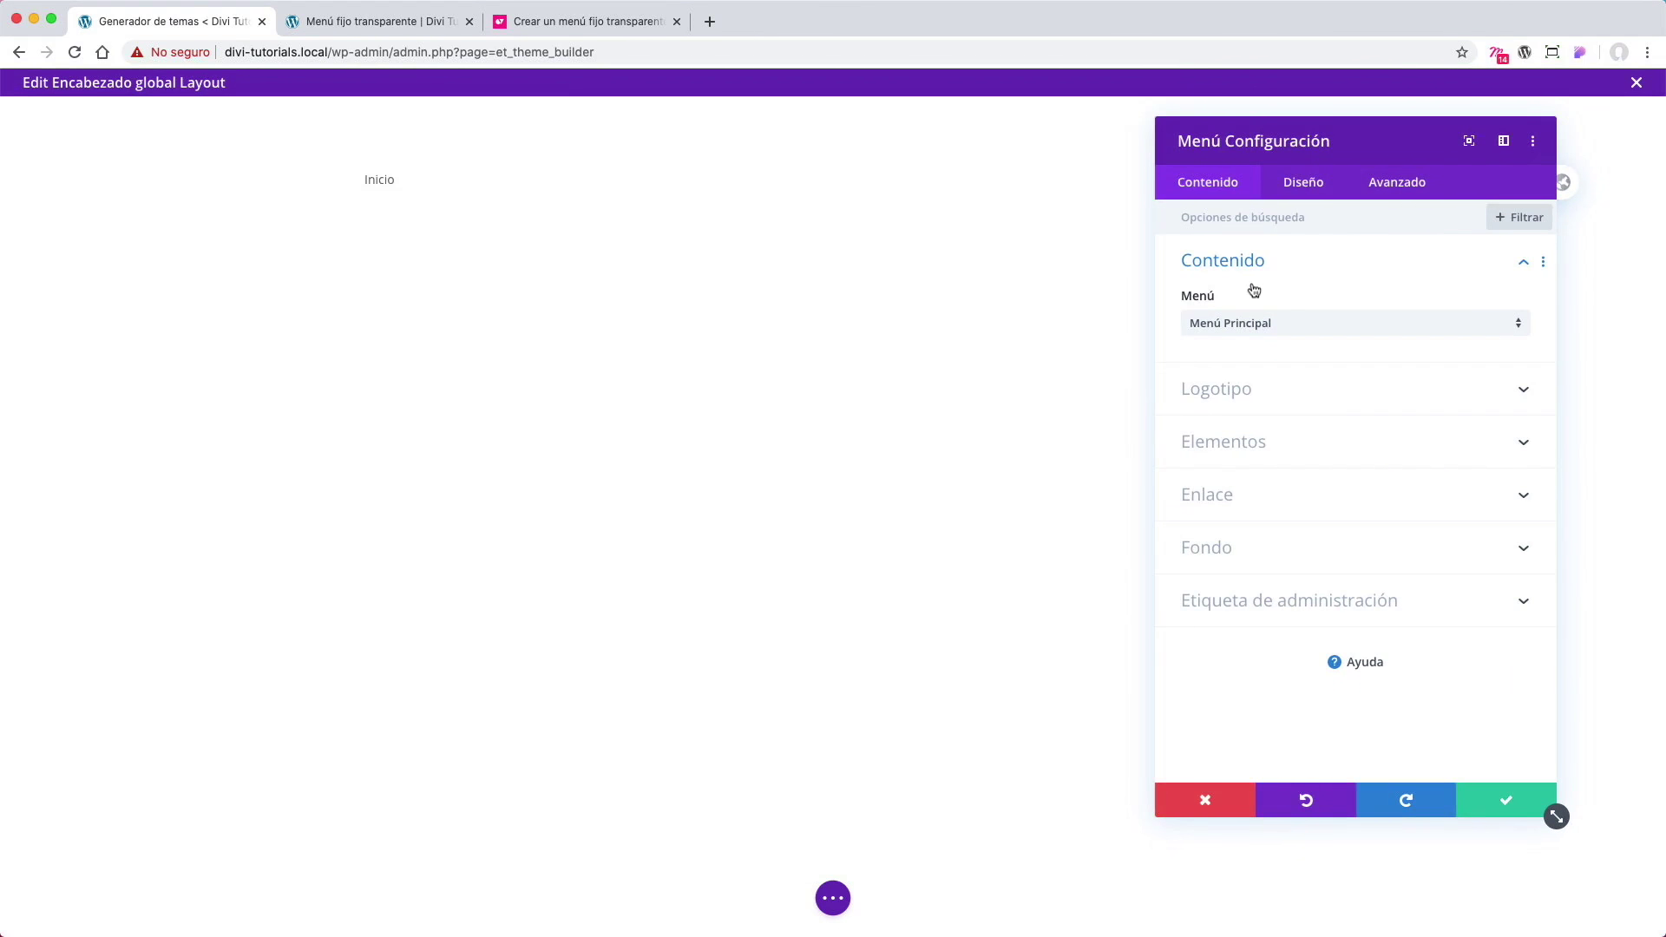
Step: Assign Menú Fijo Transparente to the menu module and use the dynamic Logo del sitio as its logo
{"action": "left_click", "coordinate": [1520, 333]}
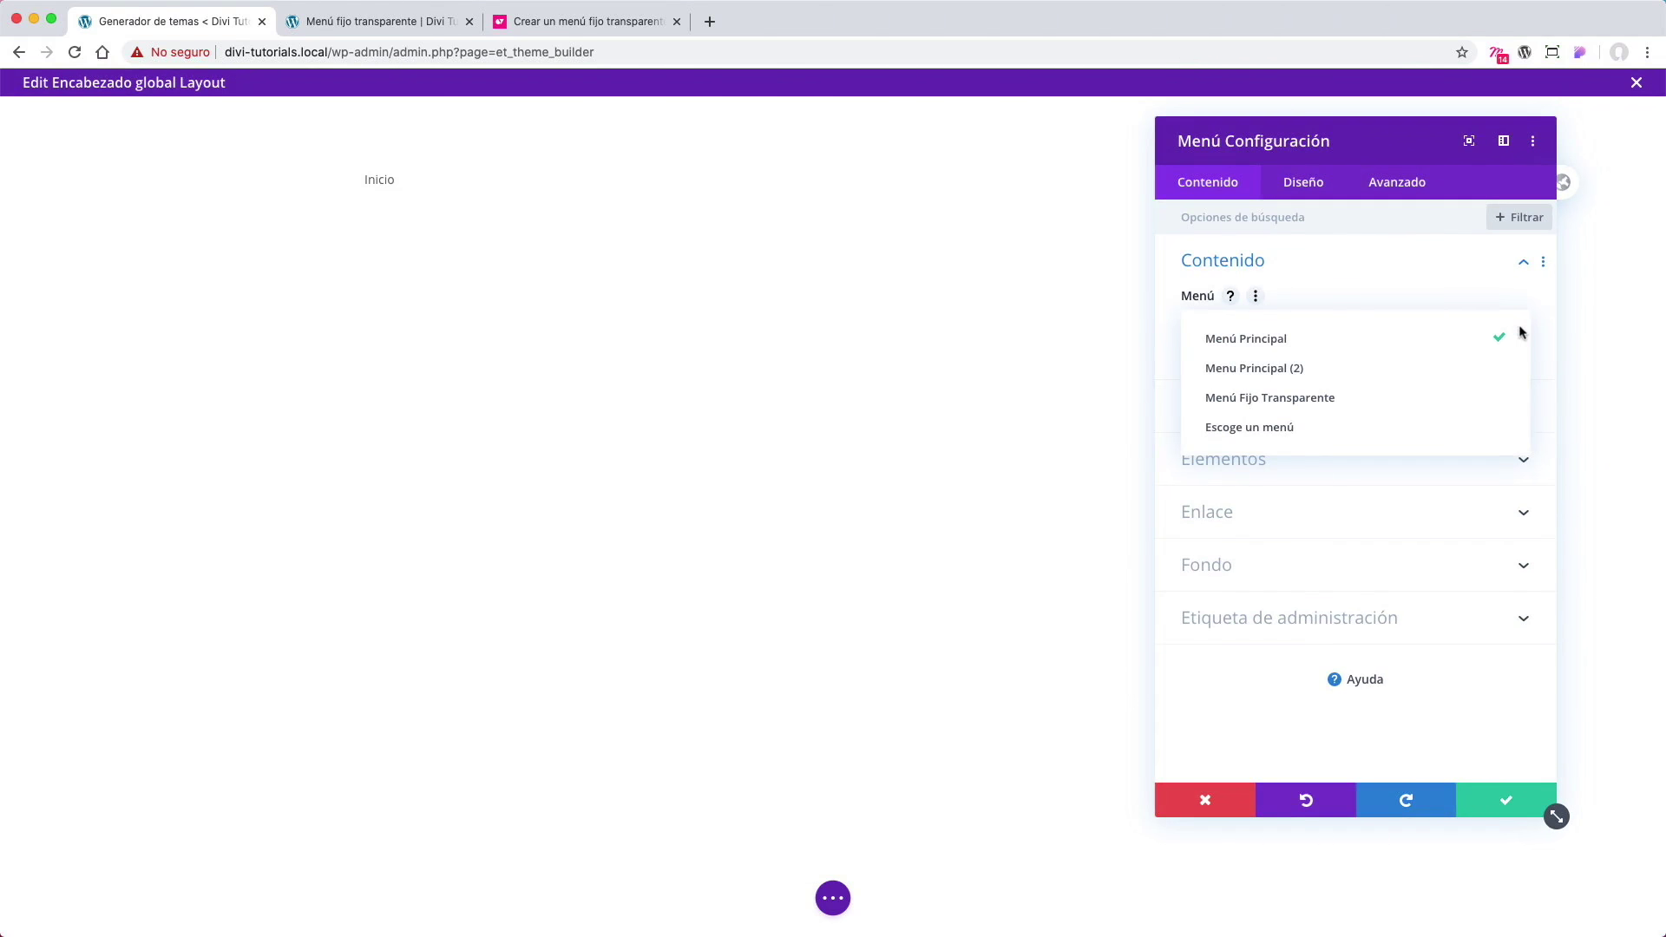
{"action": "left_click", "coordinate": [1301, 399]}
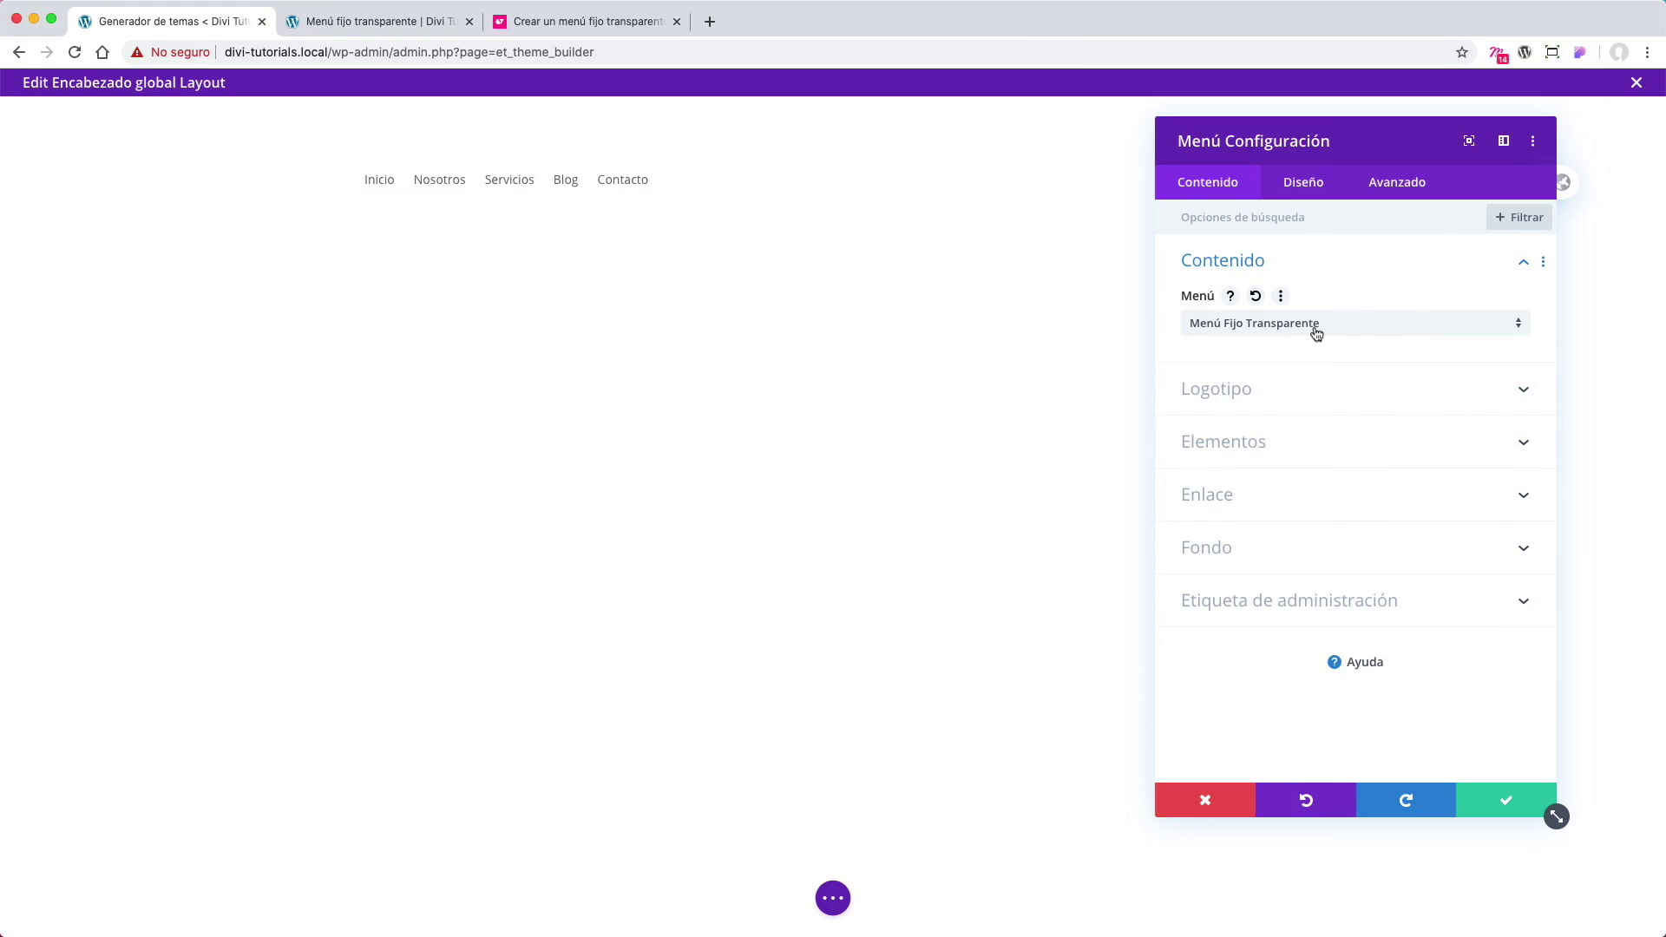
{"action": "left_click", "coordinate": [1520, 396]}
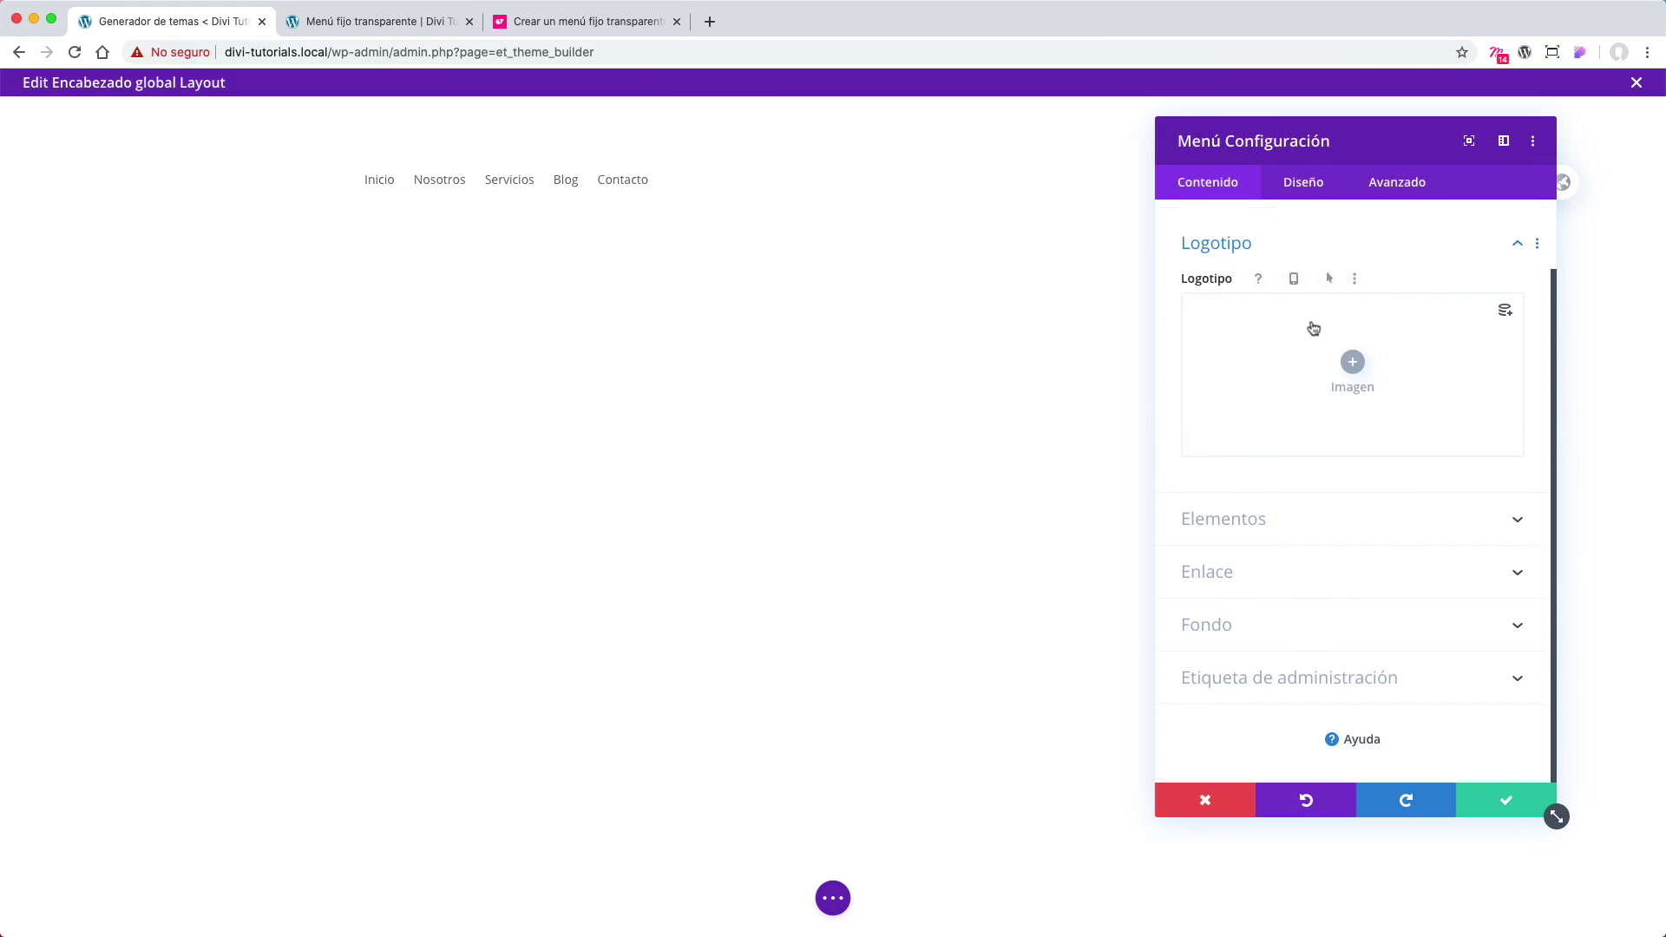
{"action": "left_click", "coordinate": [1508, 314]}
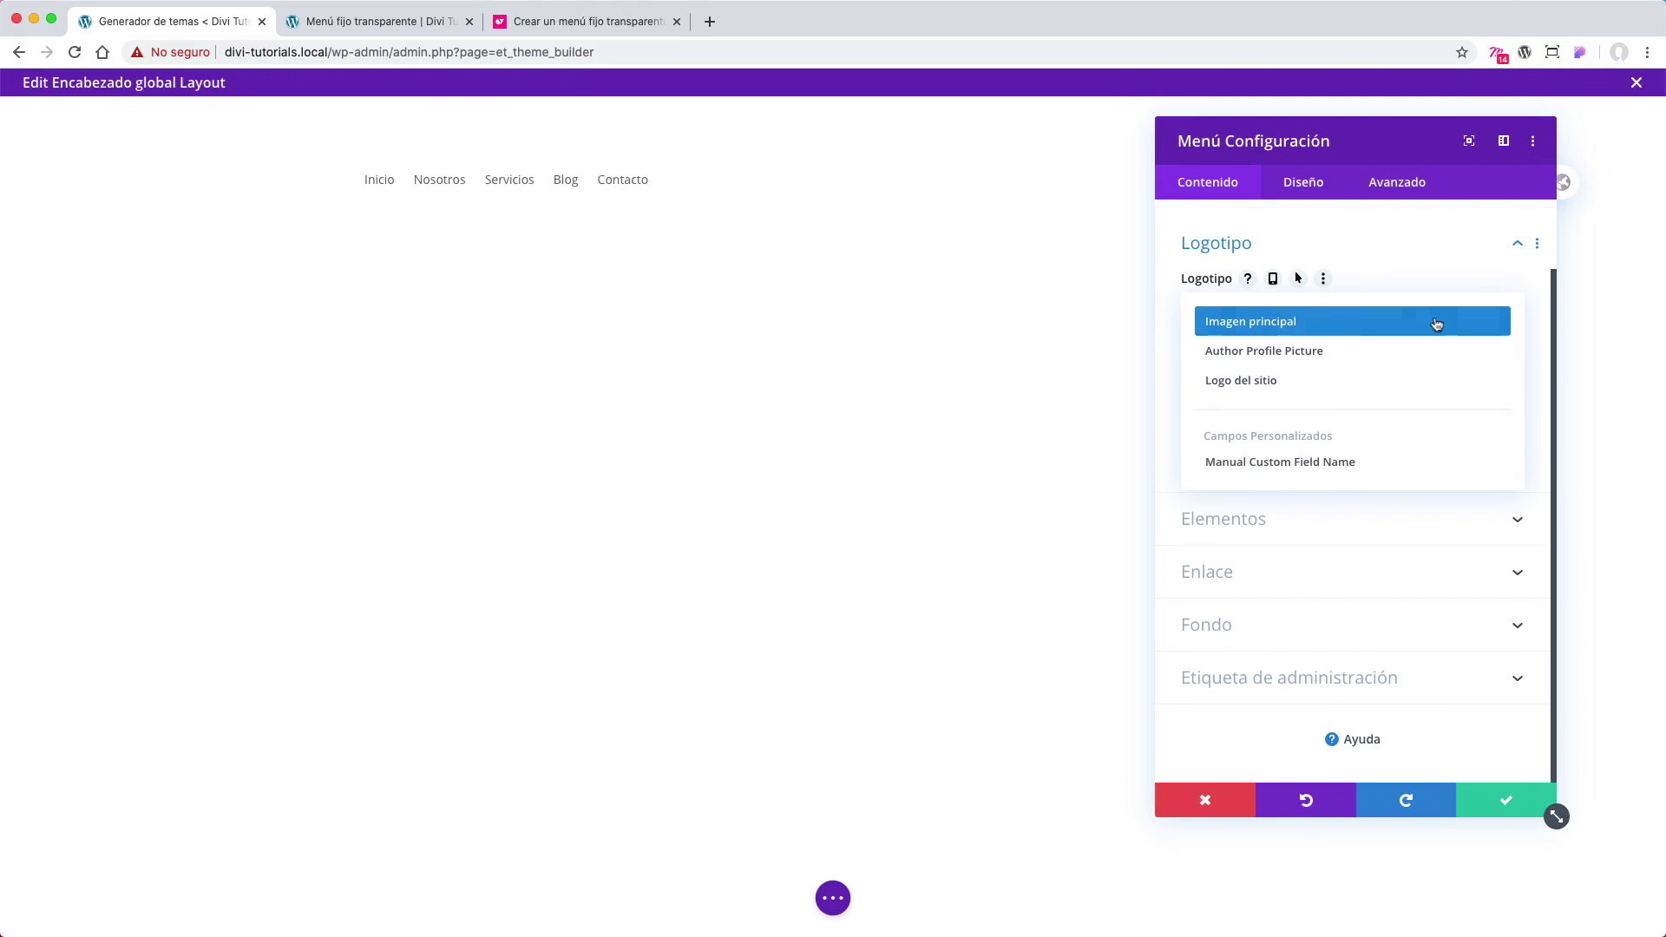
{"action": "left_click", "coordinate": [1268, 389]}
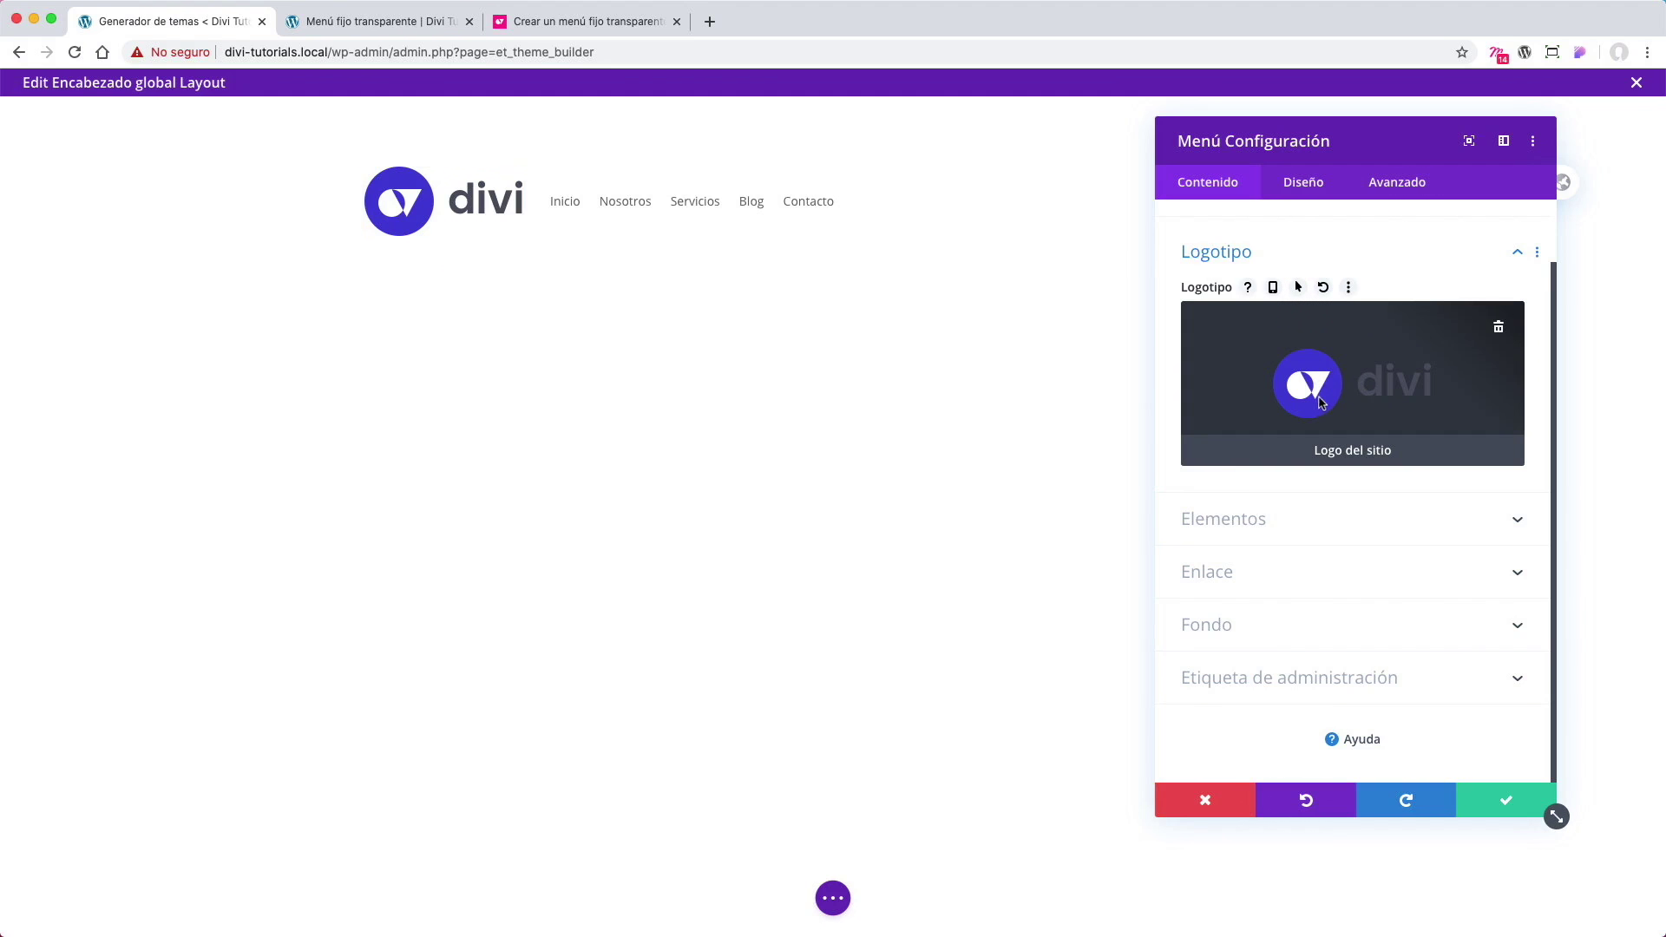
Step: Try the Centrado and Logotipo centrado en línea styles on the menu module, and return it to Alineado a la izquierda
{"action": "left_click", "coordinate": [1309, 186]}
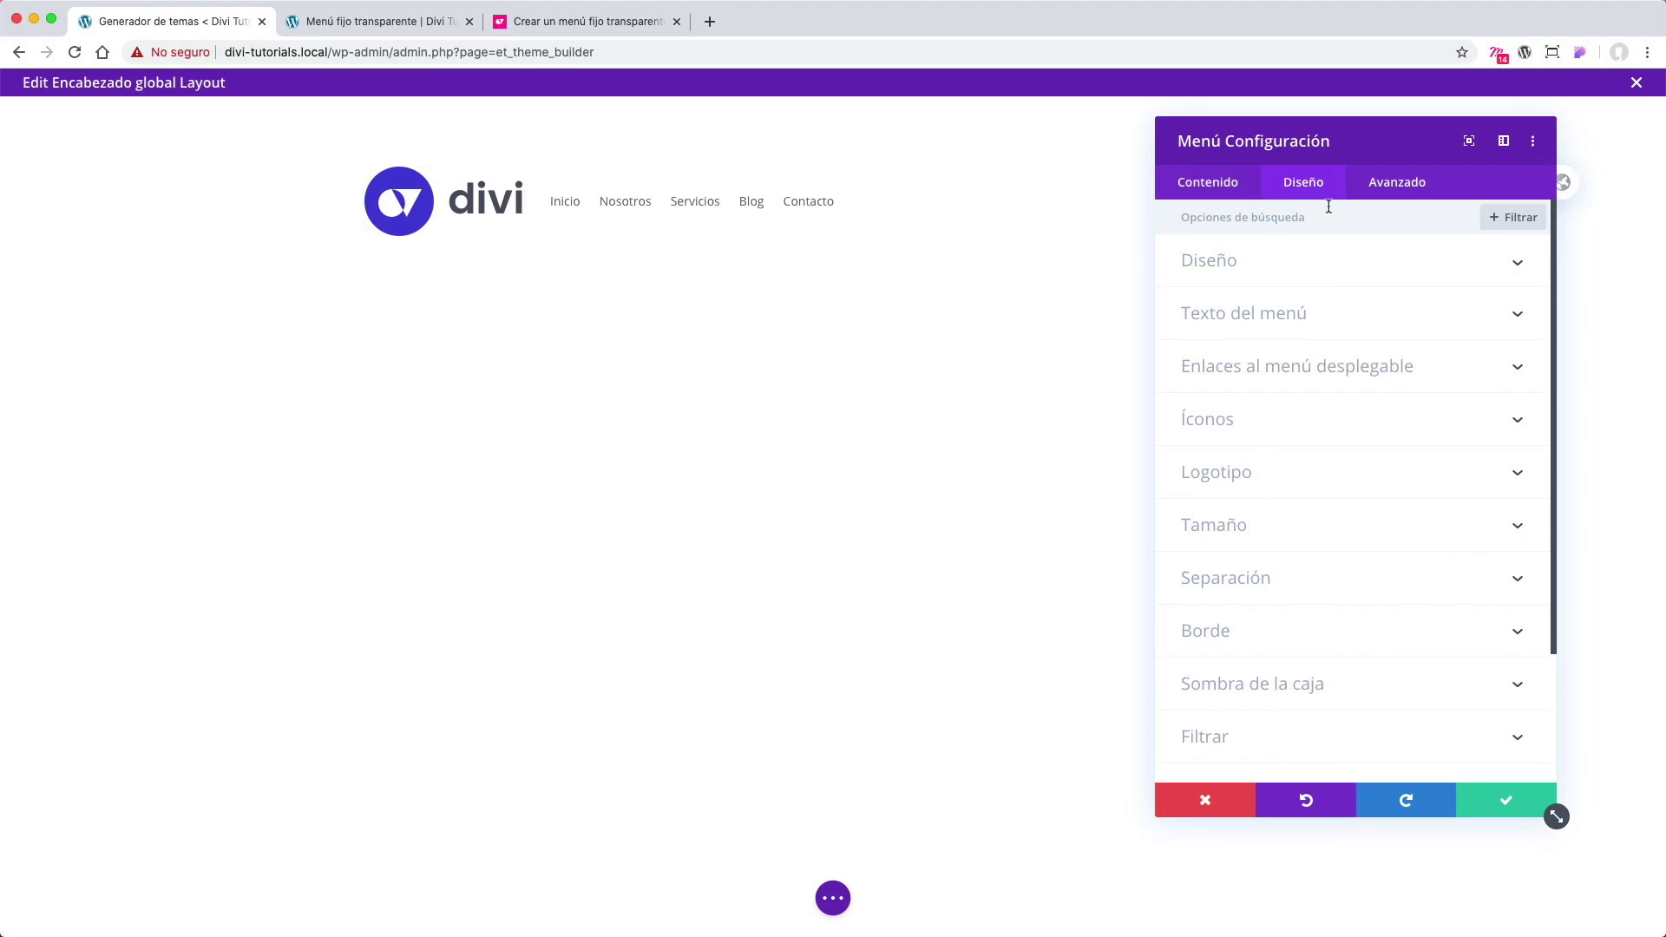
{"action": "left_click", "coordinate": [1519, 266]}
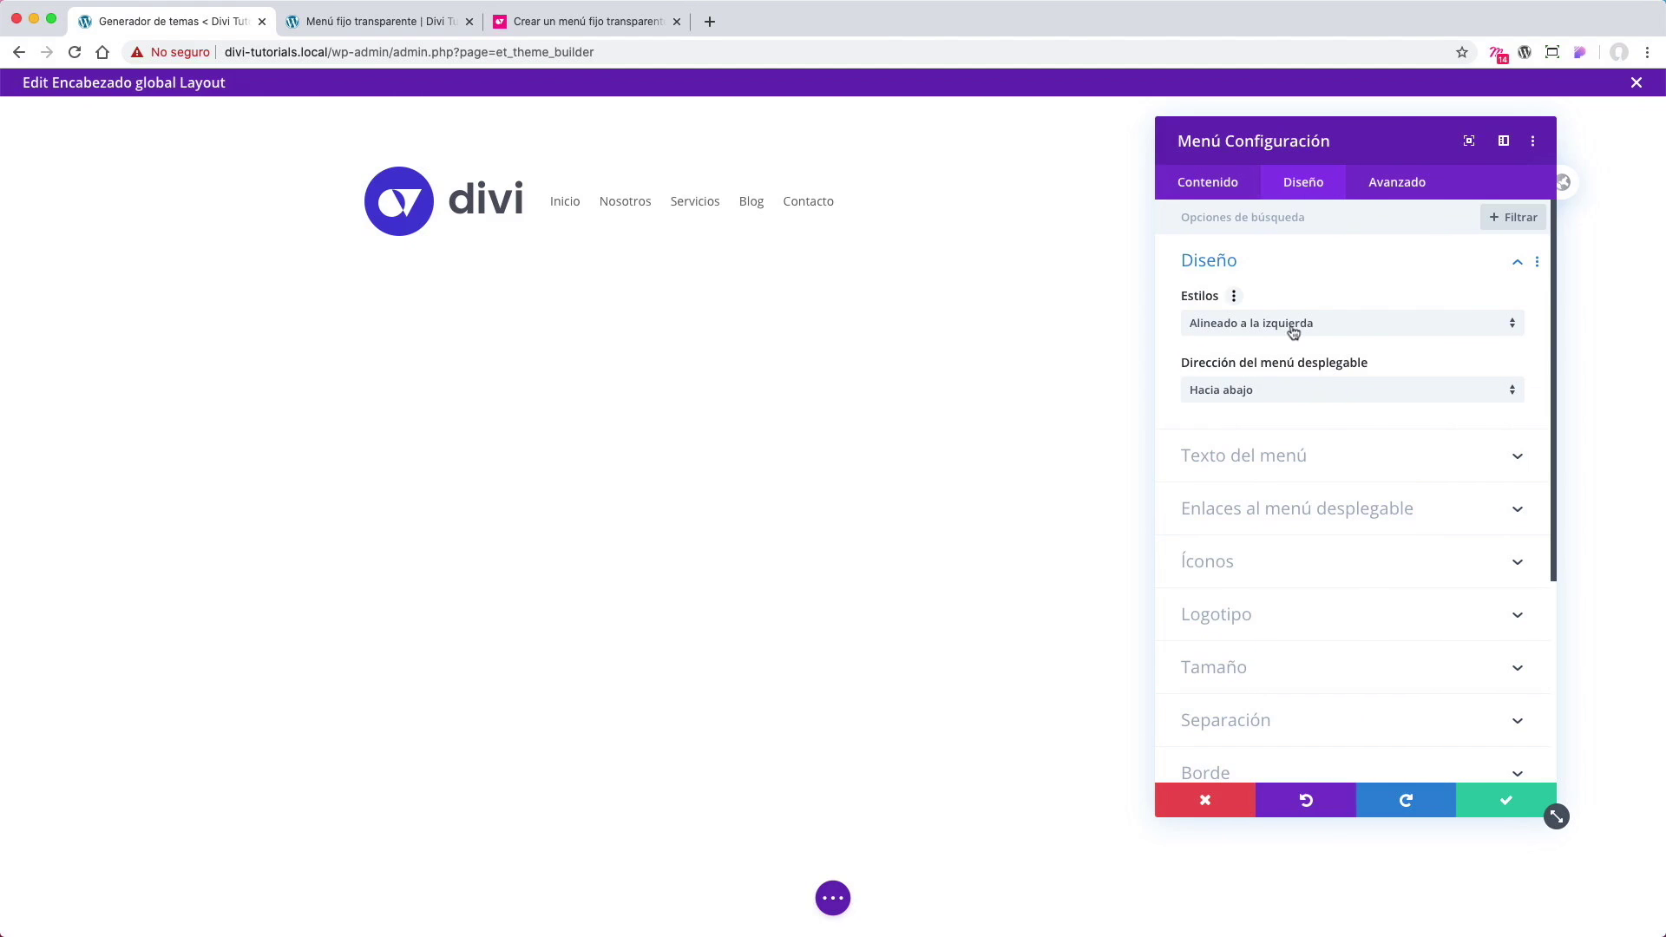
{"action": "left_click", "coordinate": [1334, 327]}
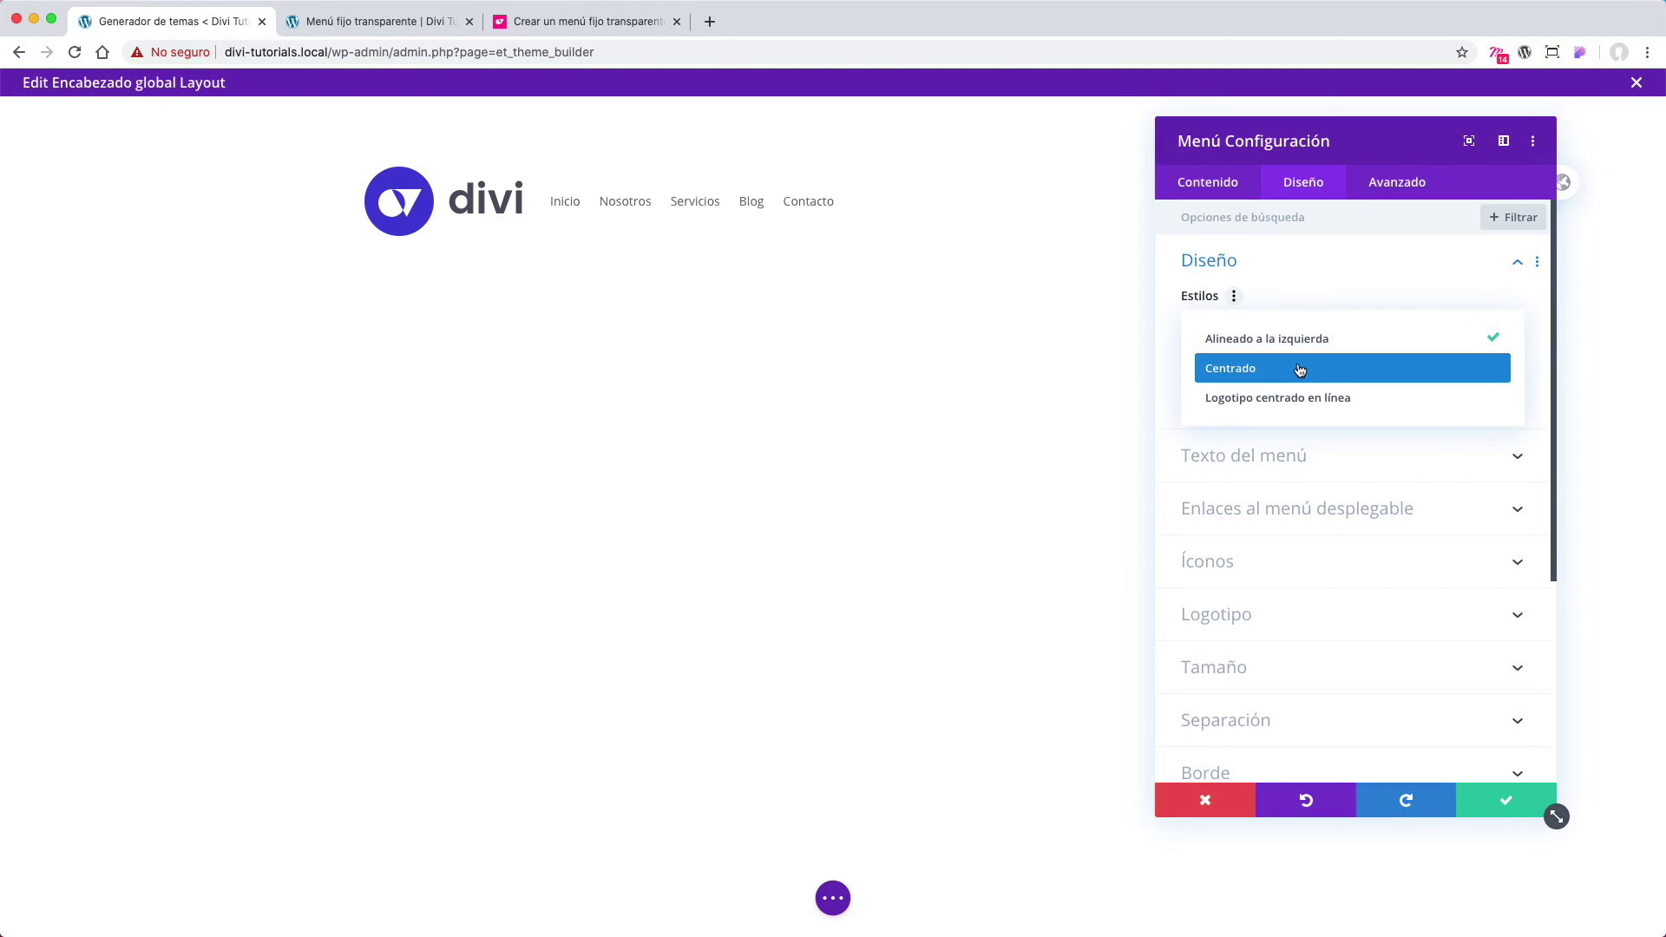
{"action": "left_click", "coordinate": [1299, 370]}
{"action": "left_click", "coordinate": [1328, 333]}
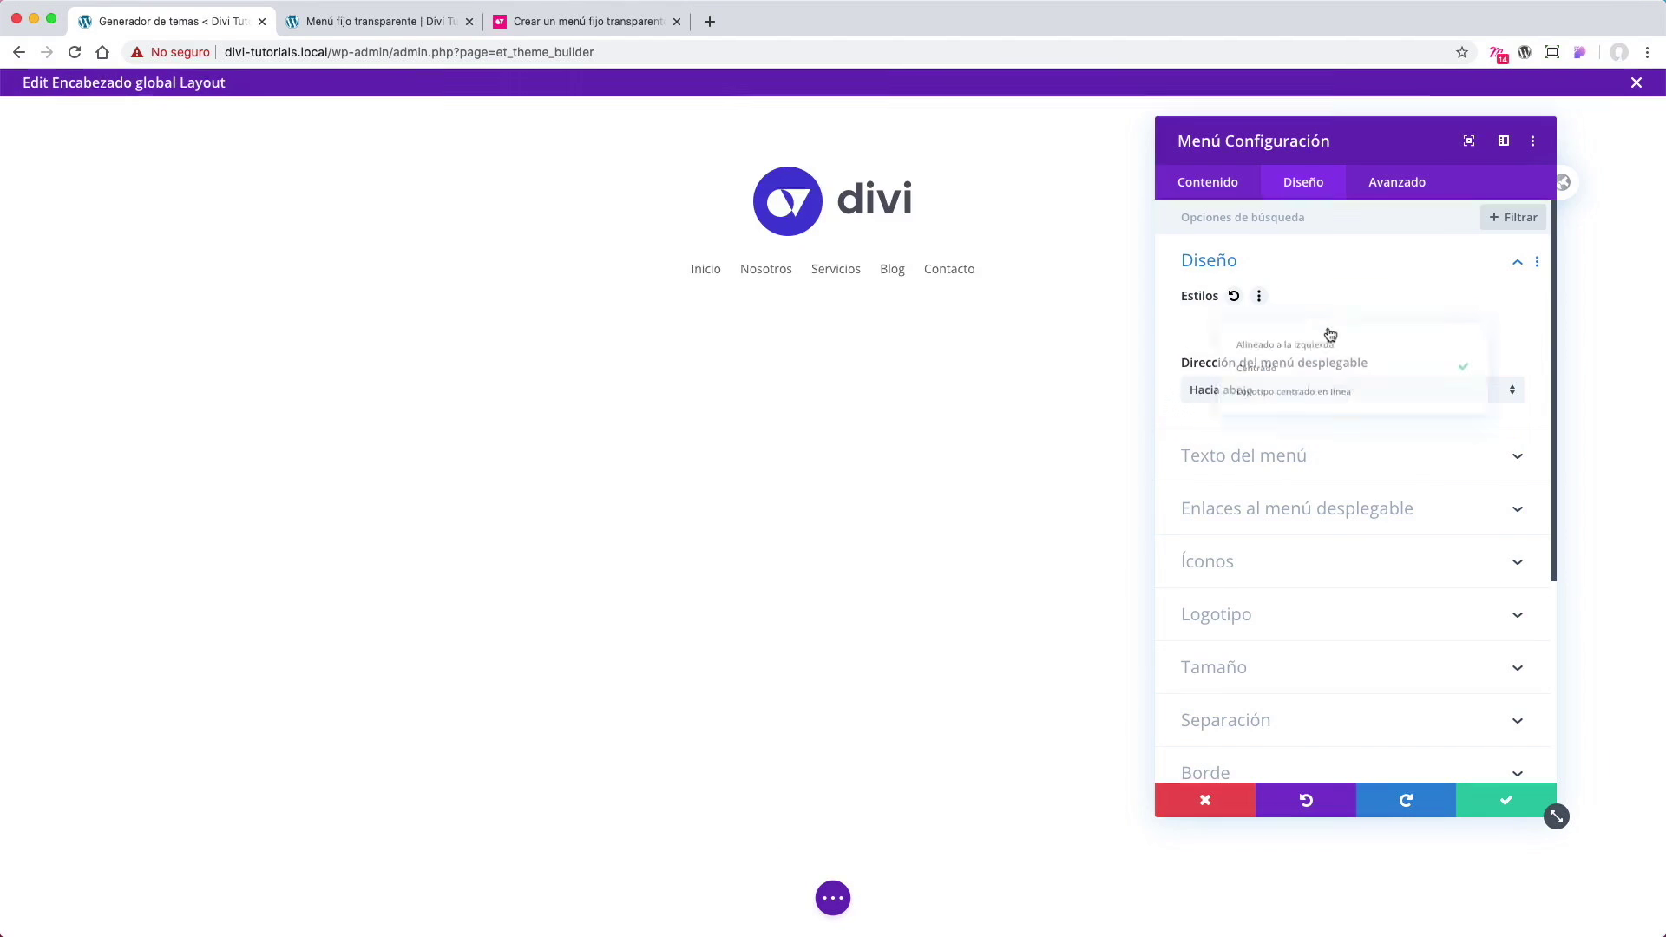
{"action": "left_click", "coordinate": [1328, 400]}
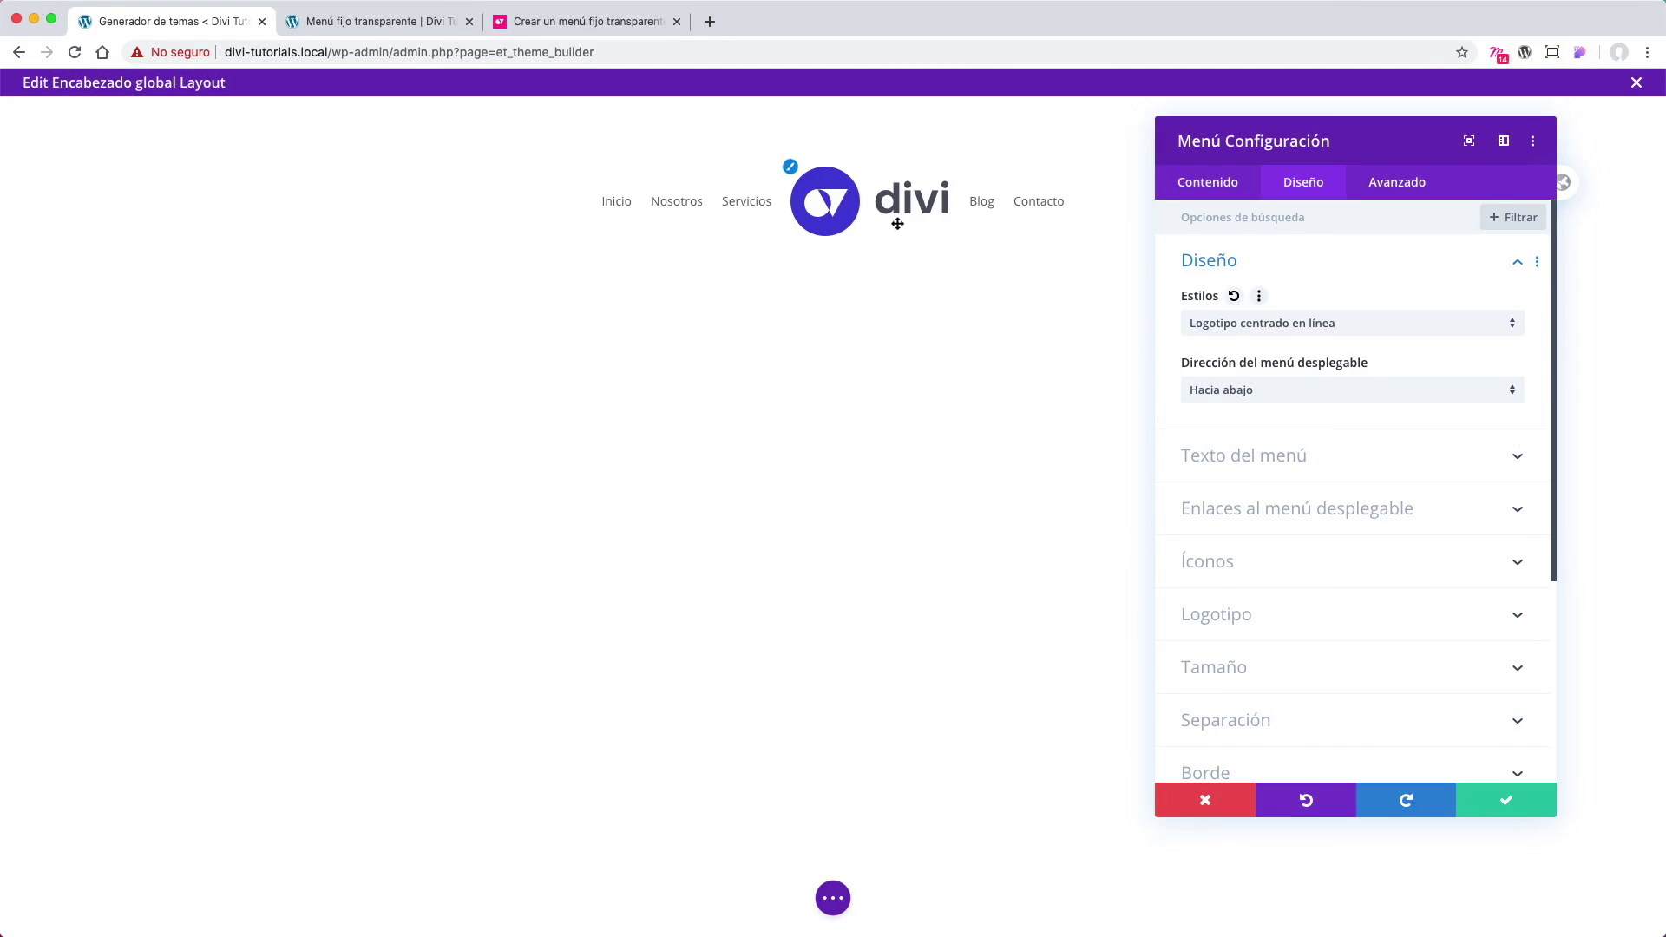
{"action": "left_click", "coordinate": [1284, 333]}
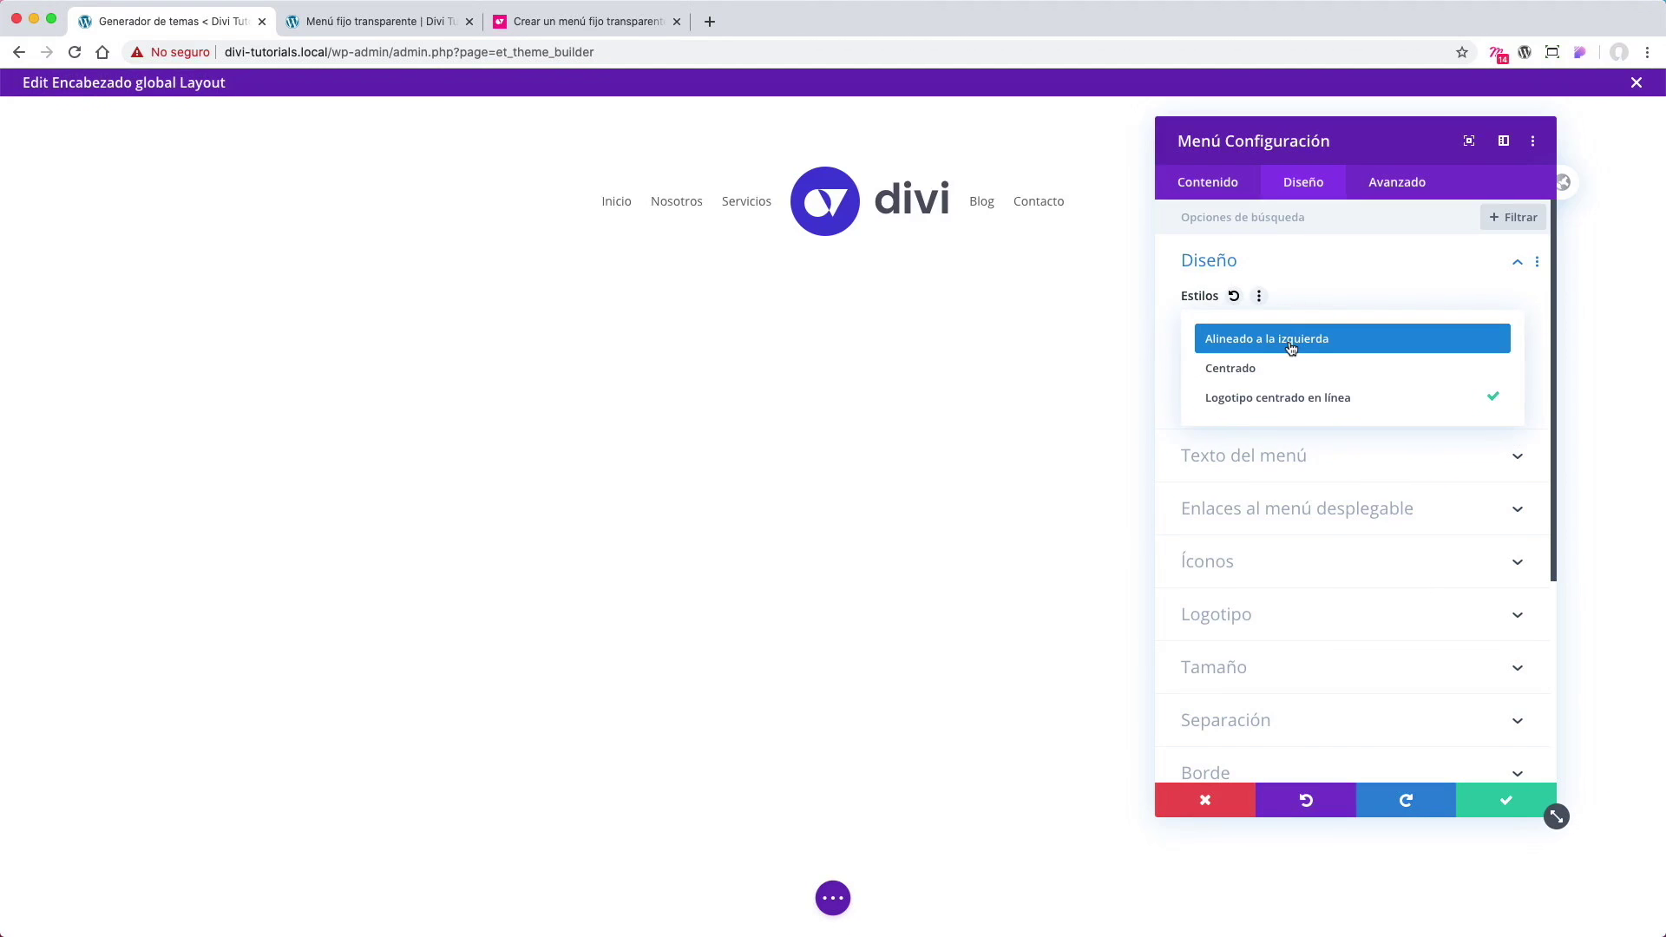
{"action": "left_click", "coordinate": [1287, 350]}
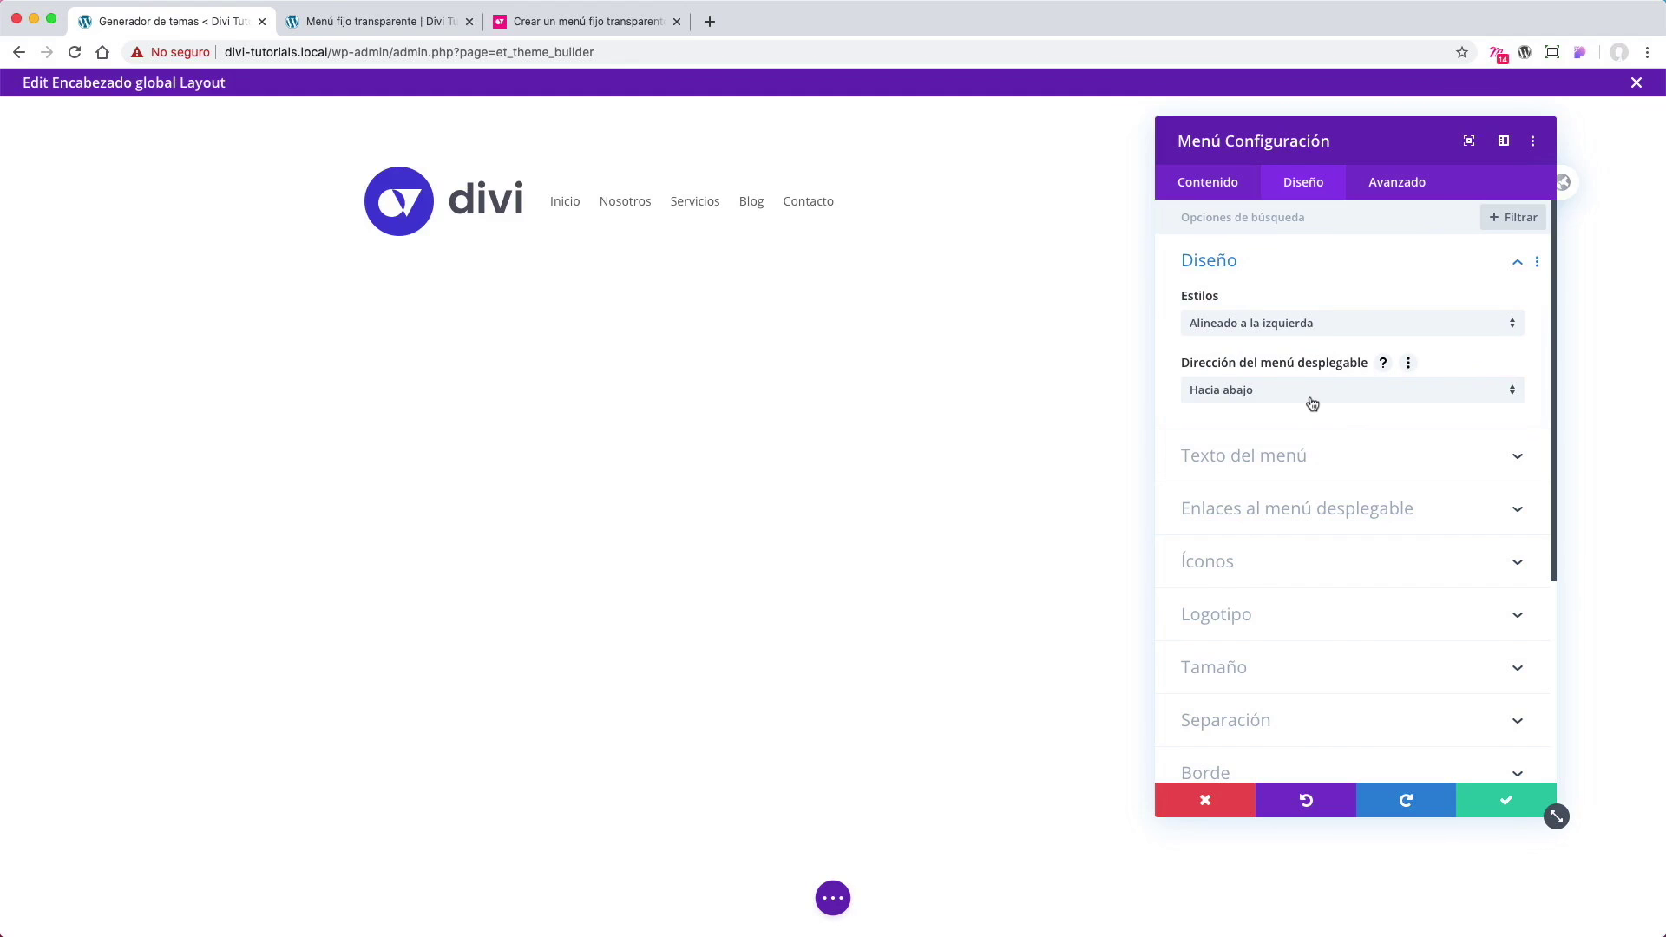
Step: Set the font weight (Menú Luz Suave) of the menu text to Semi Bold
{"action": "left_click", "coordinate": [1323, 453]}
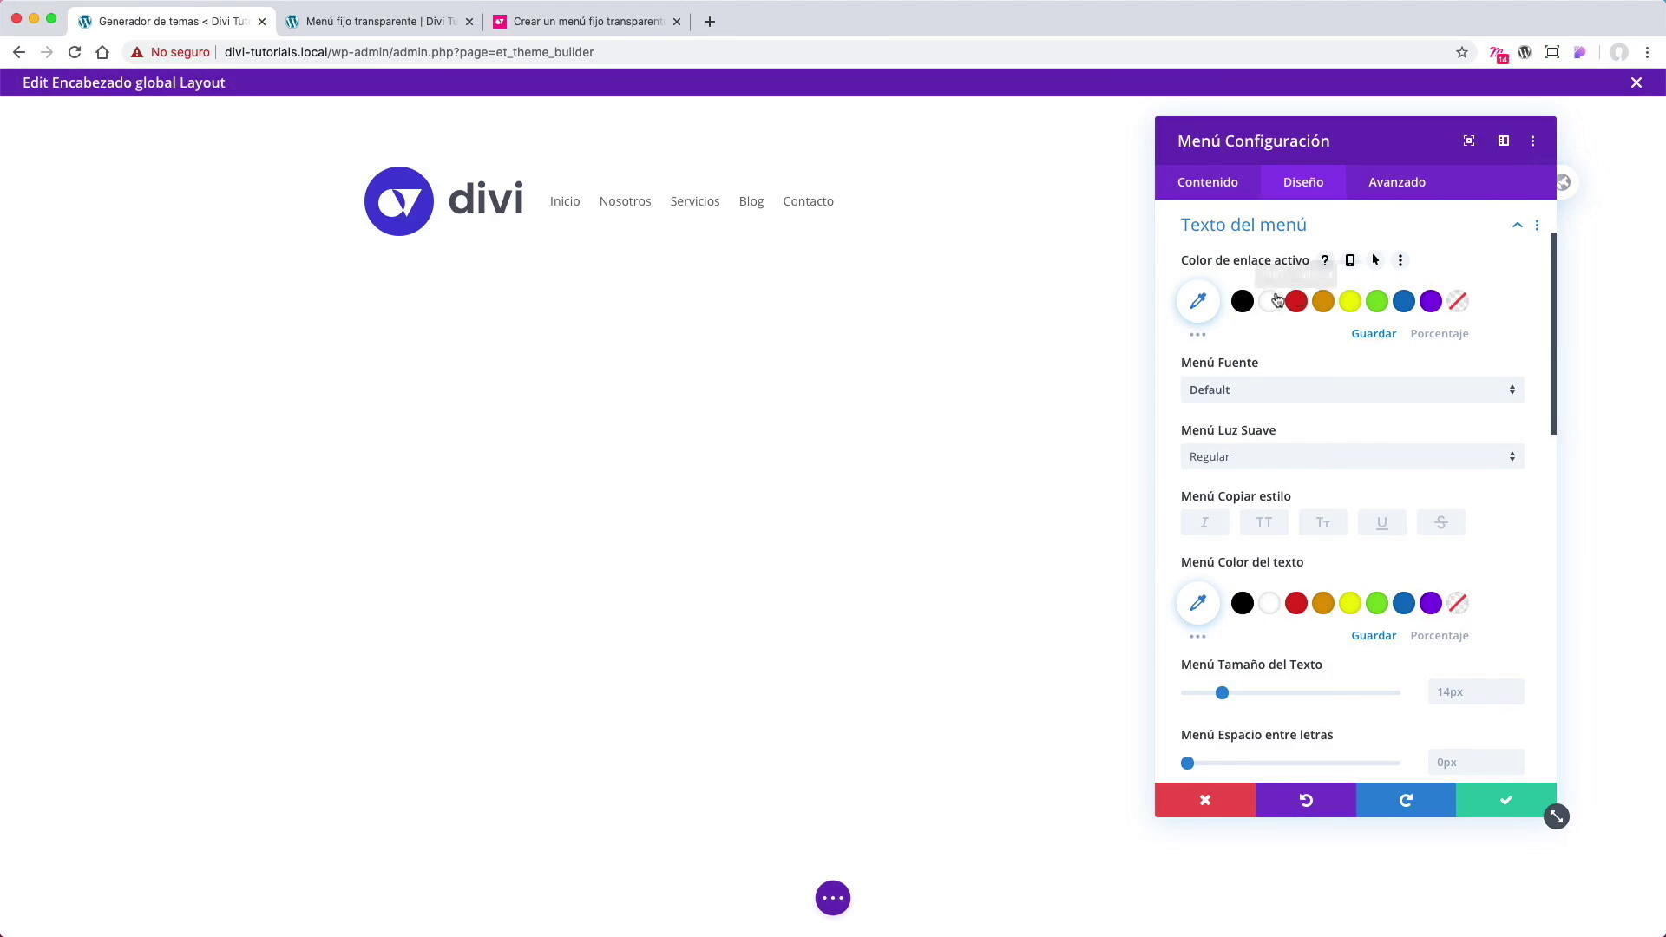
{"action": "scroll", "coordinate": [1348, 314], "scroll_direction": "down", "scroll_amount": 2}
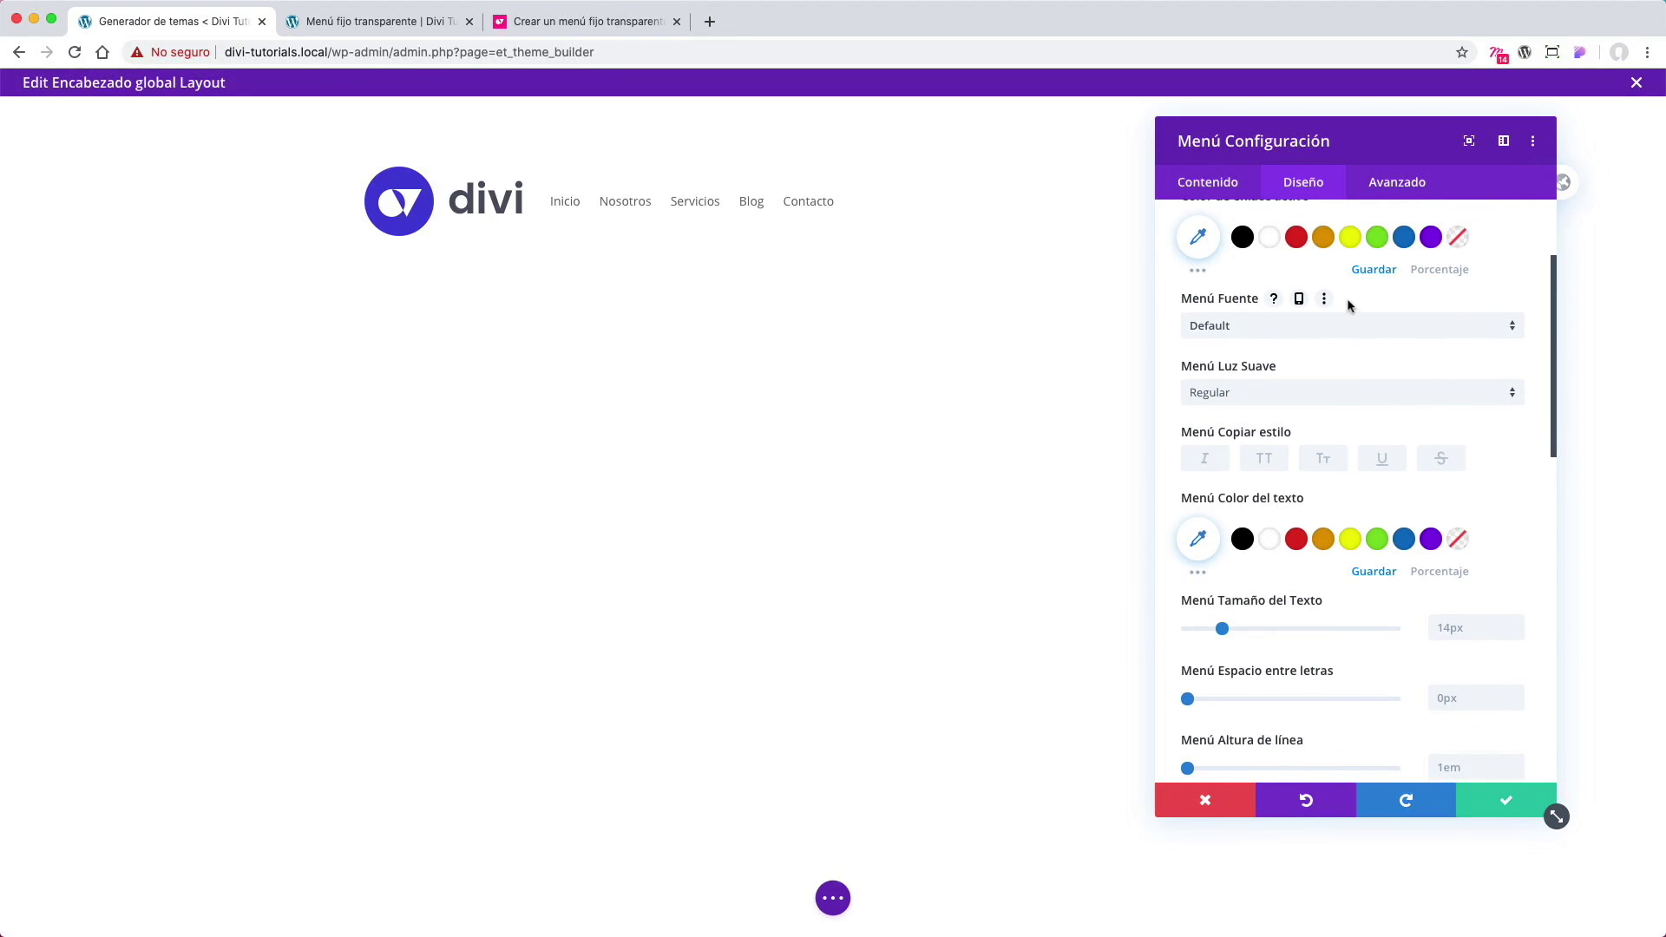
{"action": "scroll", "coordinate": [1353, 313], "scroll_direction": "down", "scroll_amount": 2}
{"action": "left_click", "coordinate": [1507, 335]}
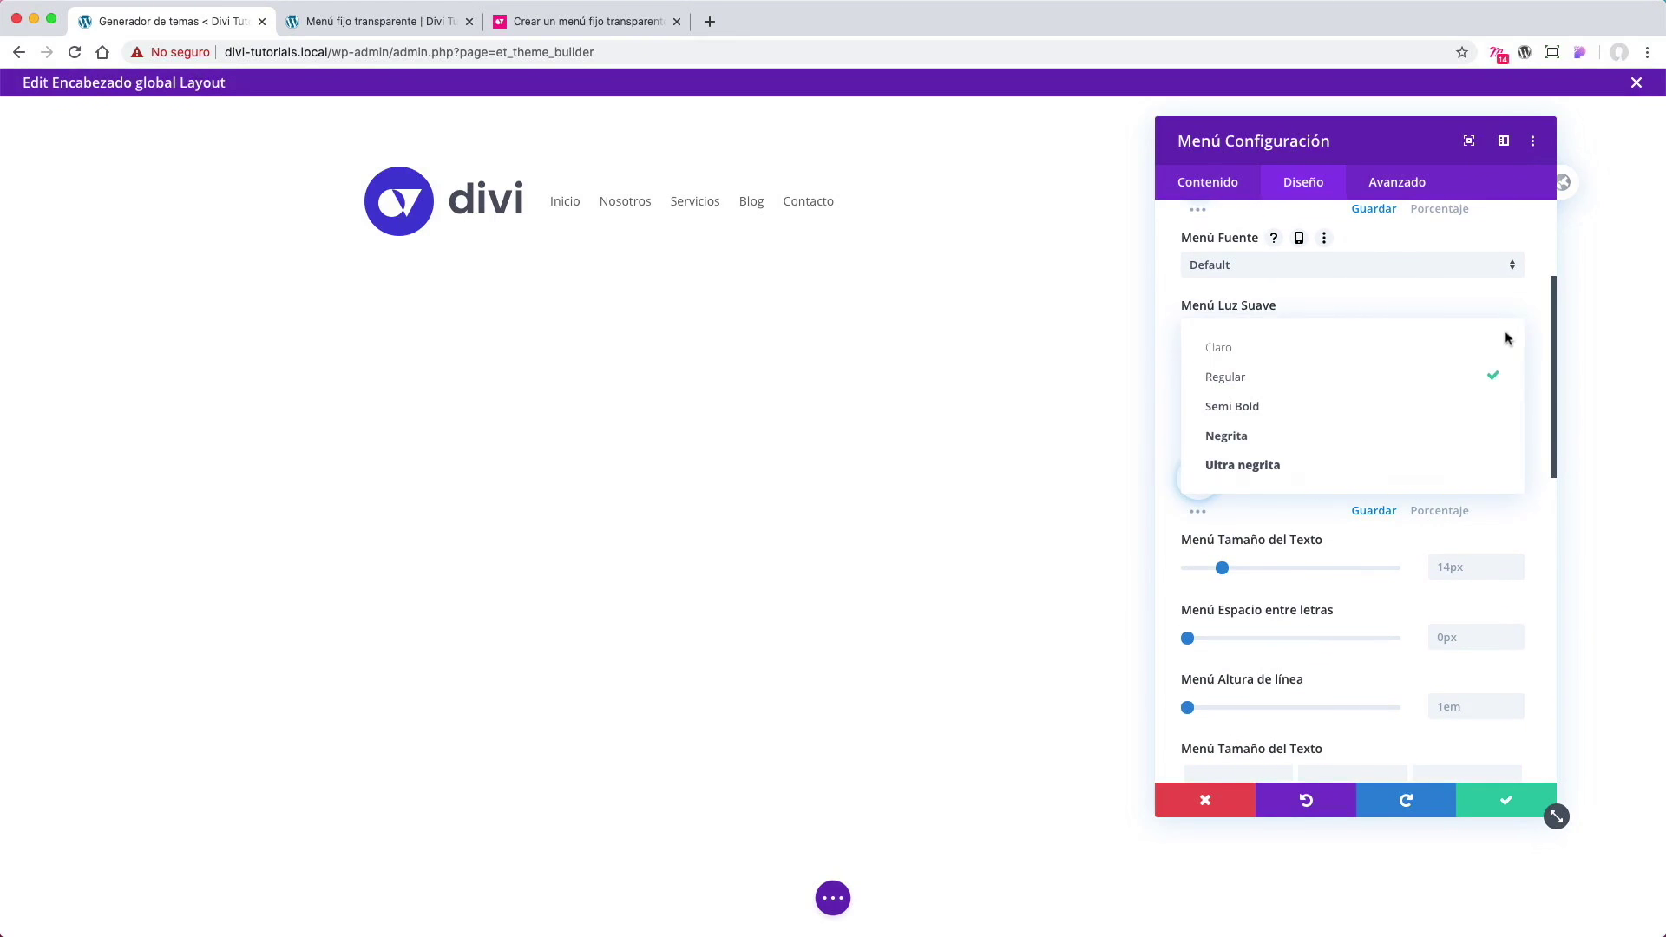
{"action": "left_click", "coordinate": [1317, 420]}
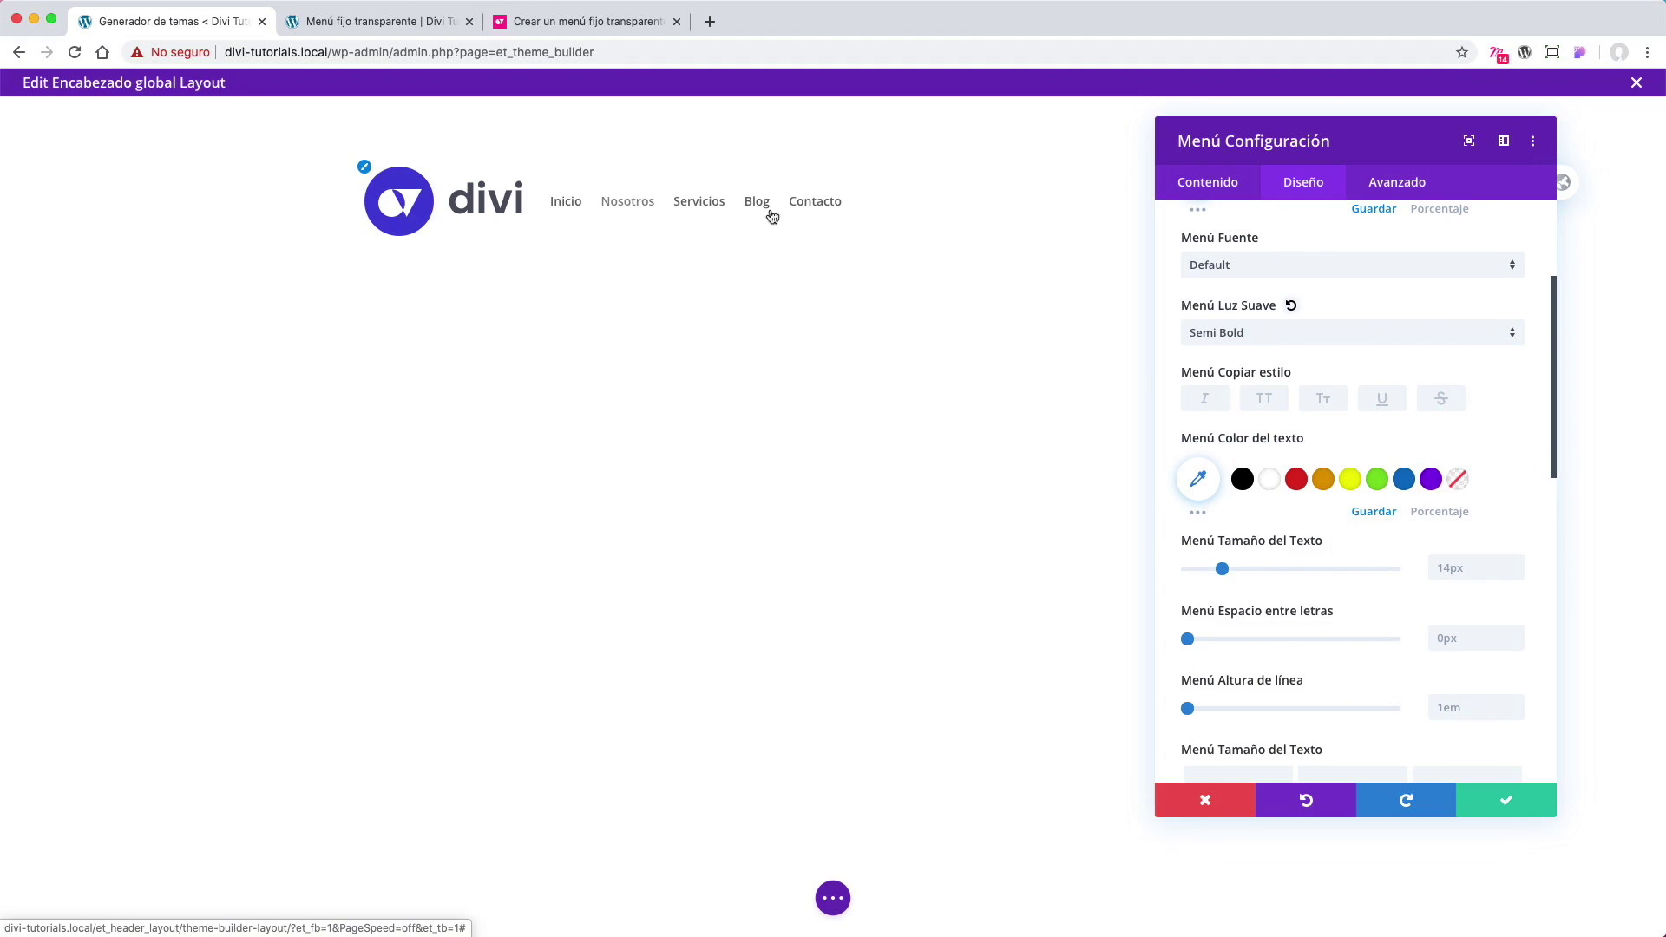
Step: Try white as the menu text color and settle on black
{"action": "scroll", "coordinate": [1478, 409], "scroll_direction": "down", "scroll_amount": 1}
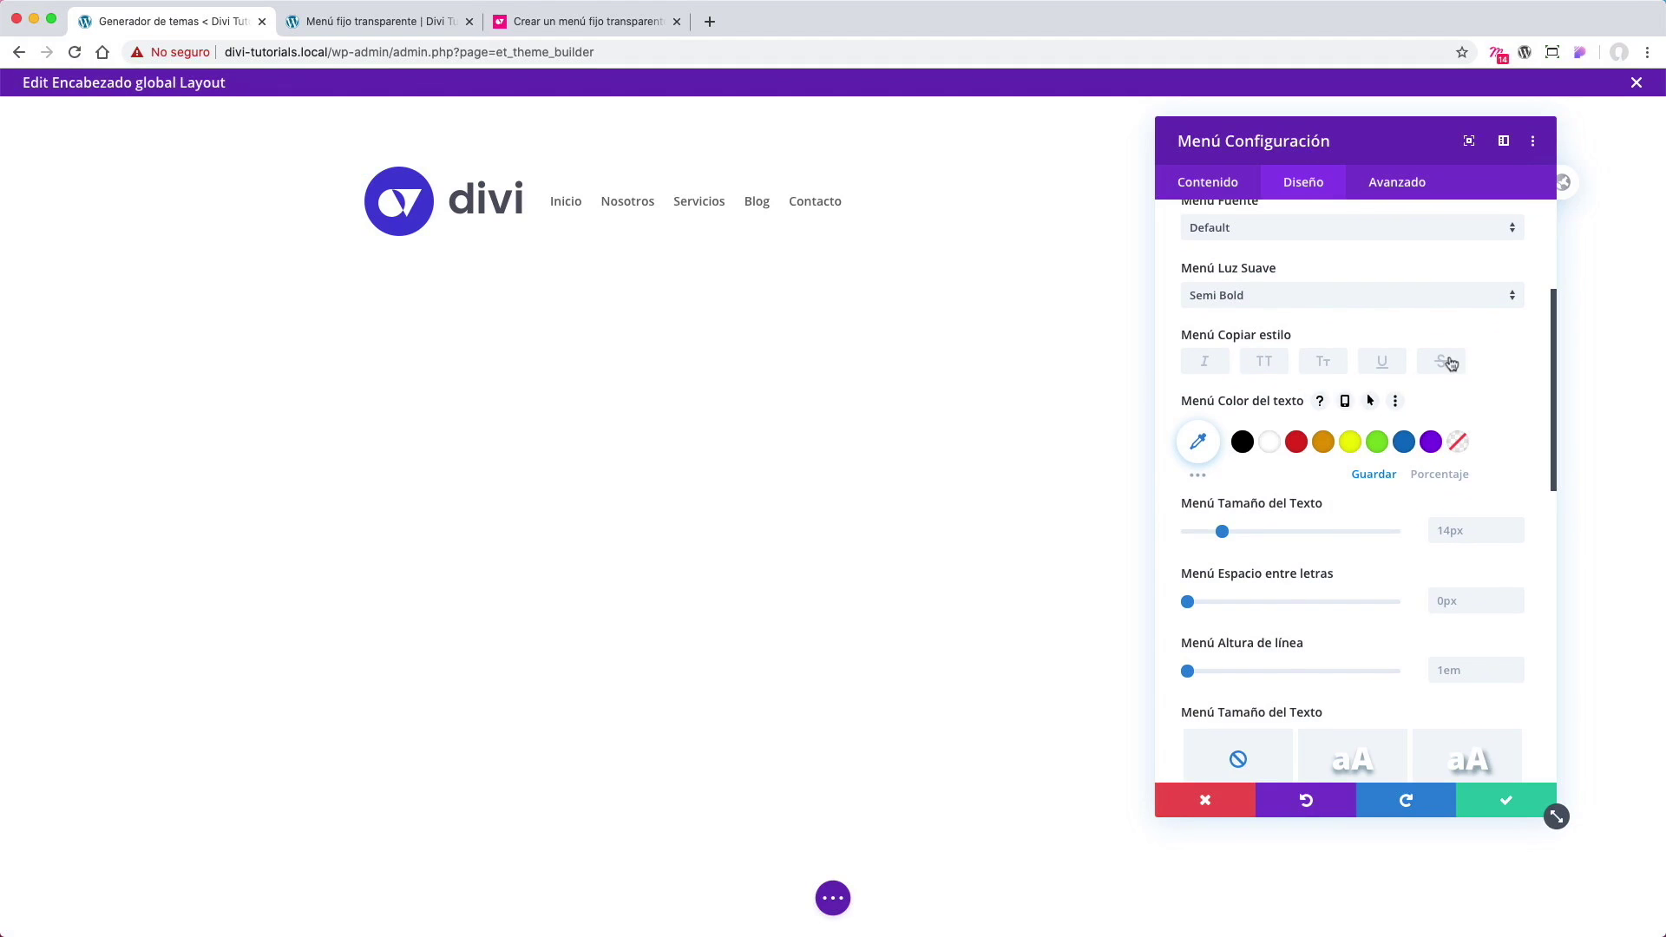
{"action": "scroll", "coordinate": [1489, 357], "scroll_direction": "down", "scroll_amount": 1}
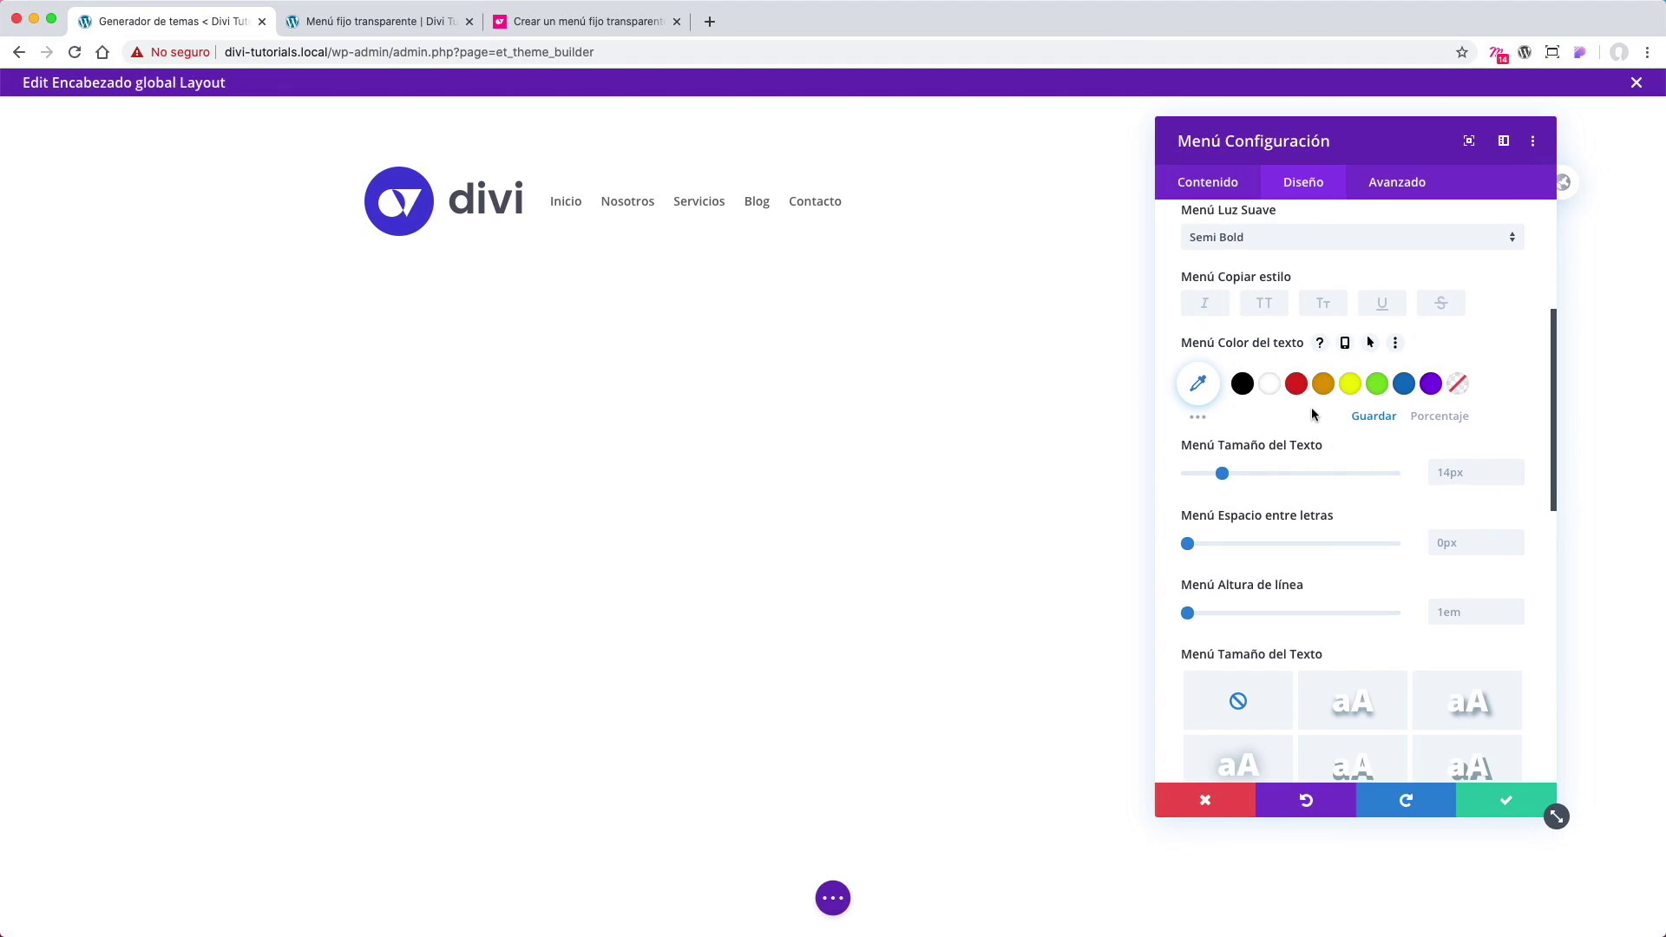
{"action": "left_click", "coordinate": [1268, 383]}
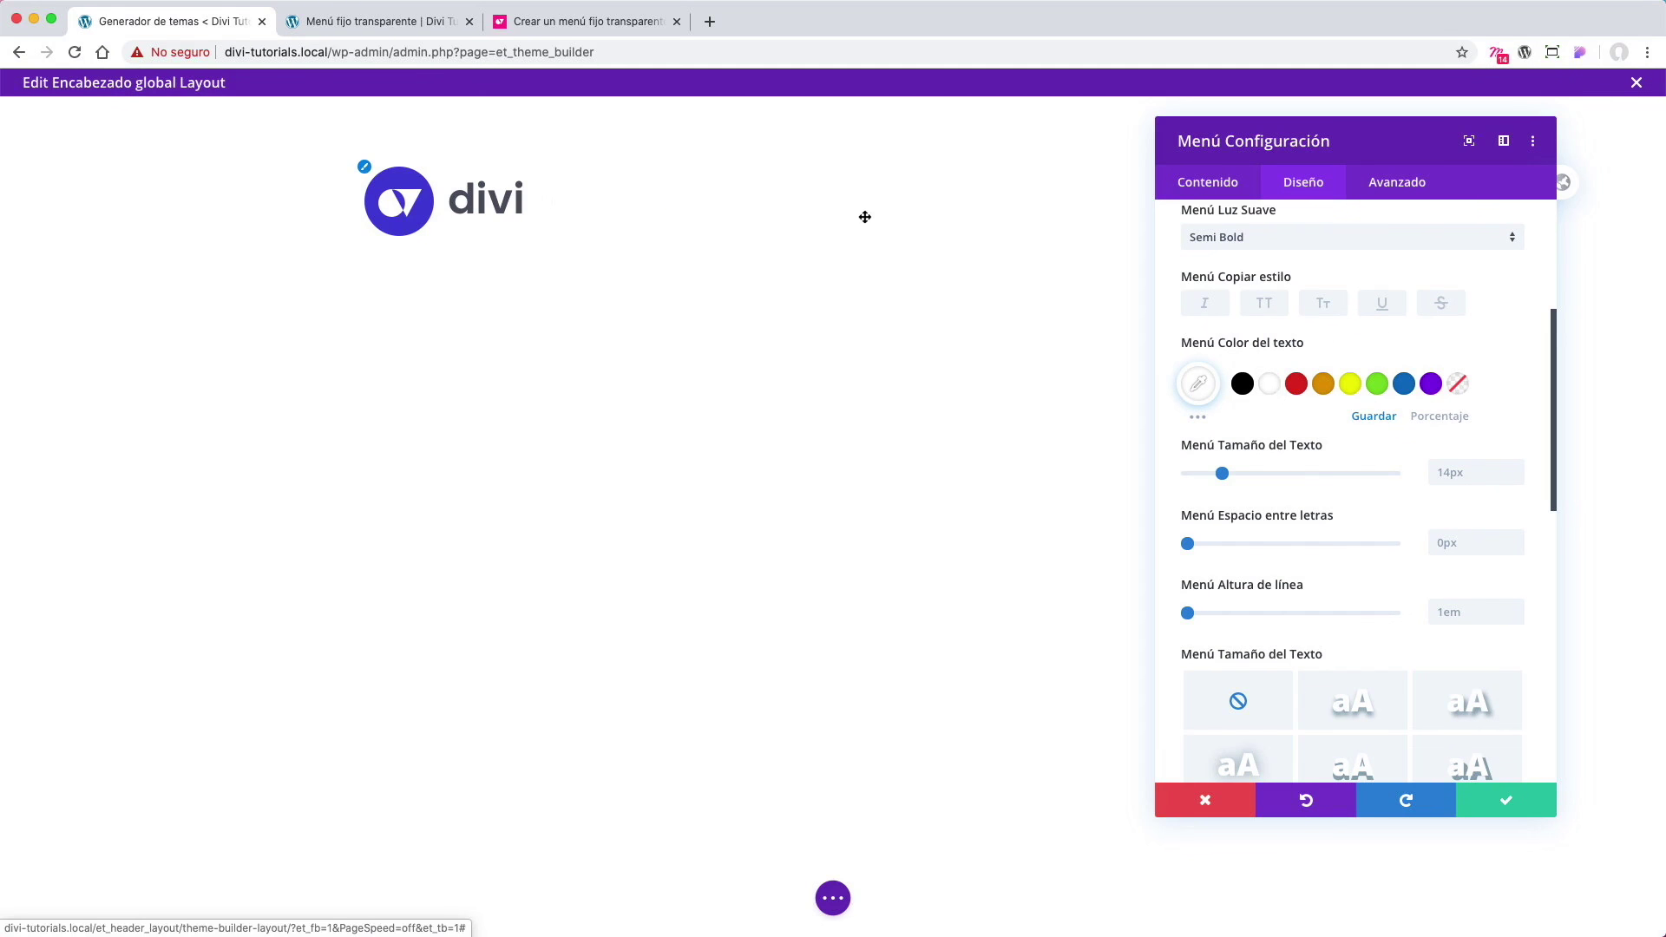
{"action": "left_click", "coordinate": [1243, 384]}
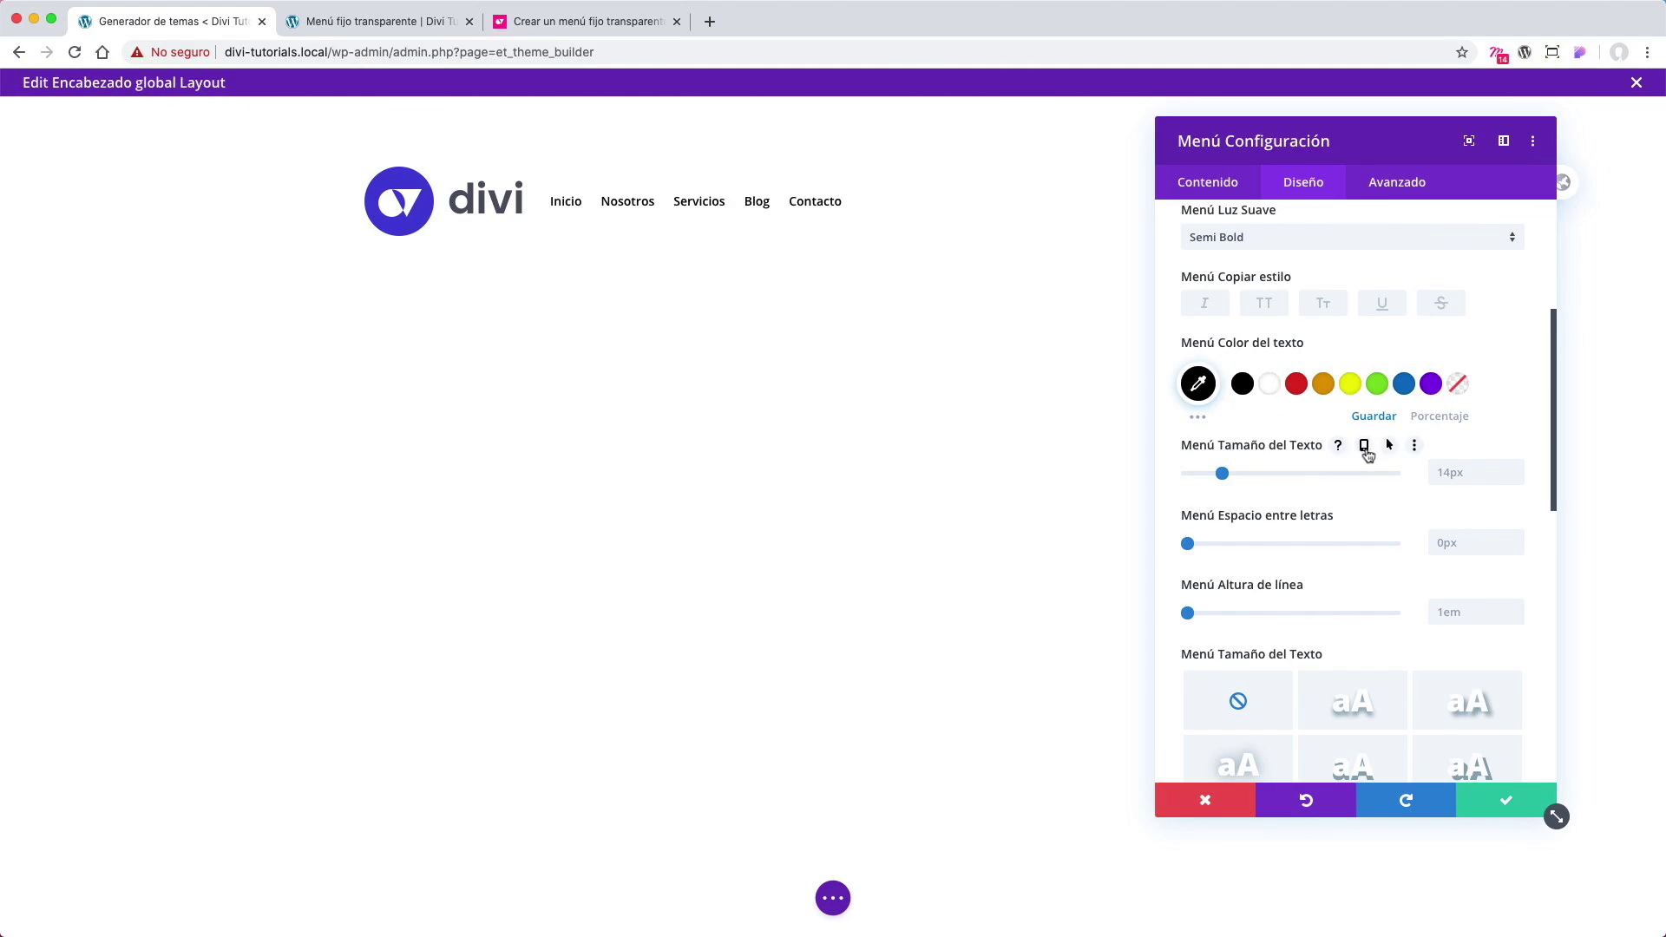
{"action": "scroll", "coordinate": [1376, 471], "scroll_direction": "down", "scroll_amount": 1}
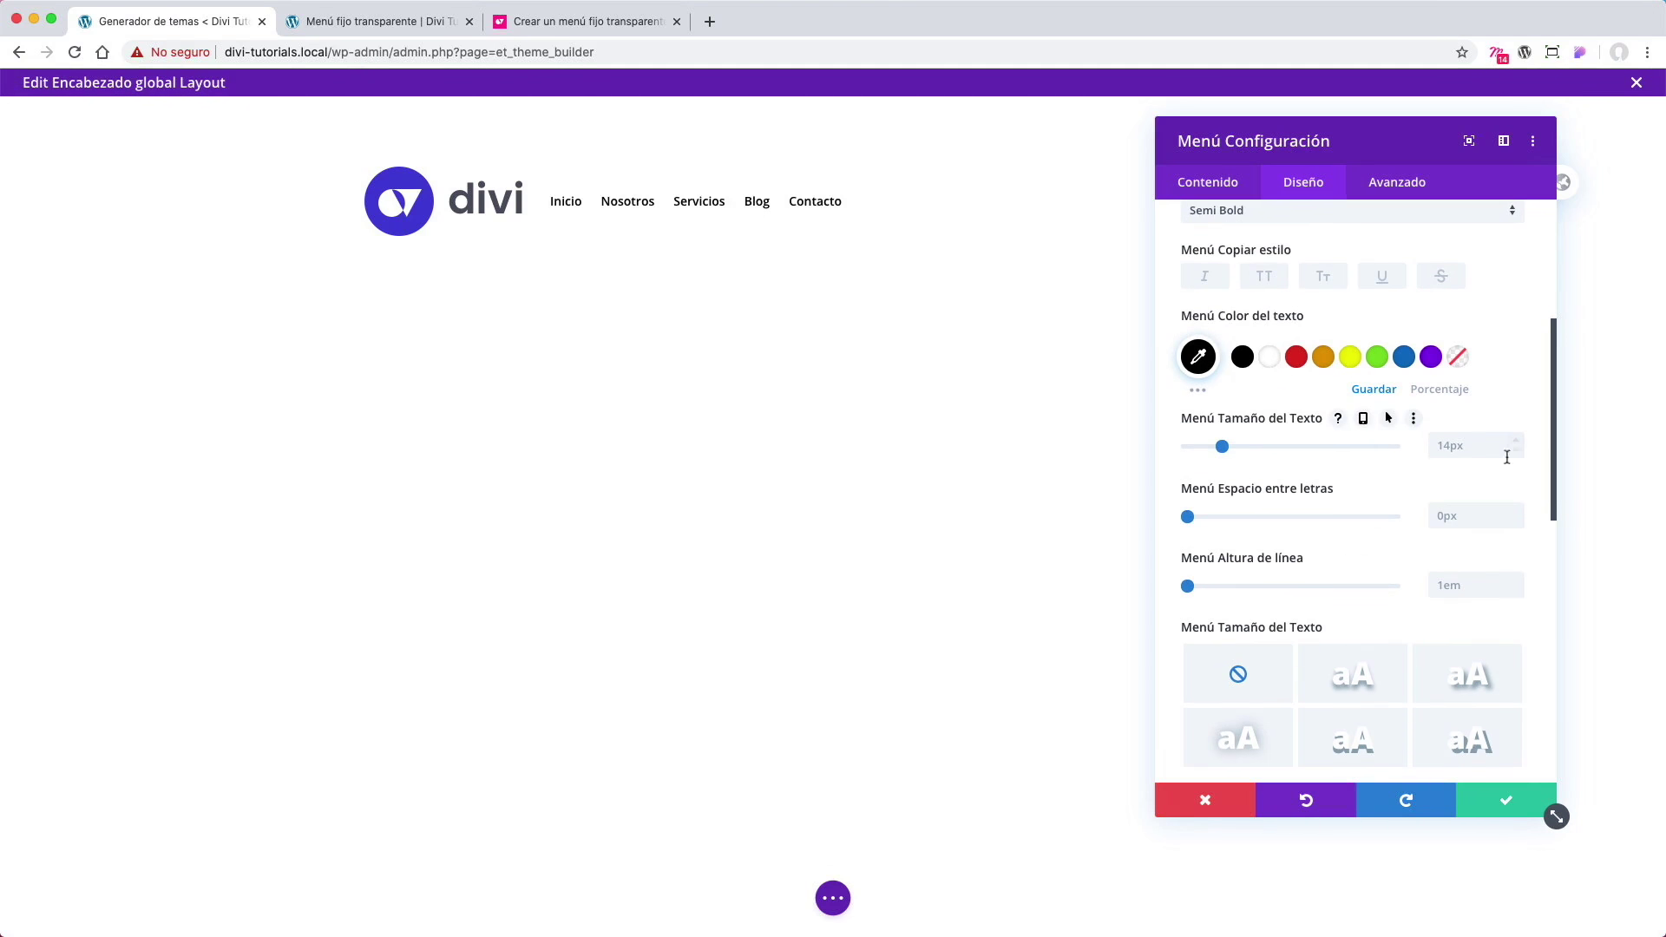
Step: Try a larger menu text size of 24px and settle on 16px
{"action": "left_click", "coordinate": [1514, 445]}
{"action": "key", "text": "Up"}
{"action": "key", "text": "Up"}
{"action": "key", "text": "Up"}
{"action": "key", "text": "Up"}
{"action": "key", "text": "Up"}
{"action": "key", "text": "Up"}
{"action": "key", "text": "Up"}
{"action": "key", "text": "Up"}
{"action": "key", "text": "Up"}
{"action": "key", "text": "Up"}
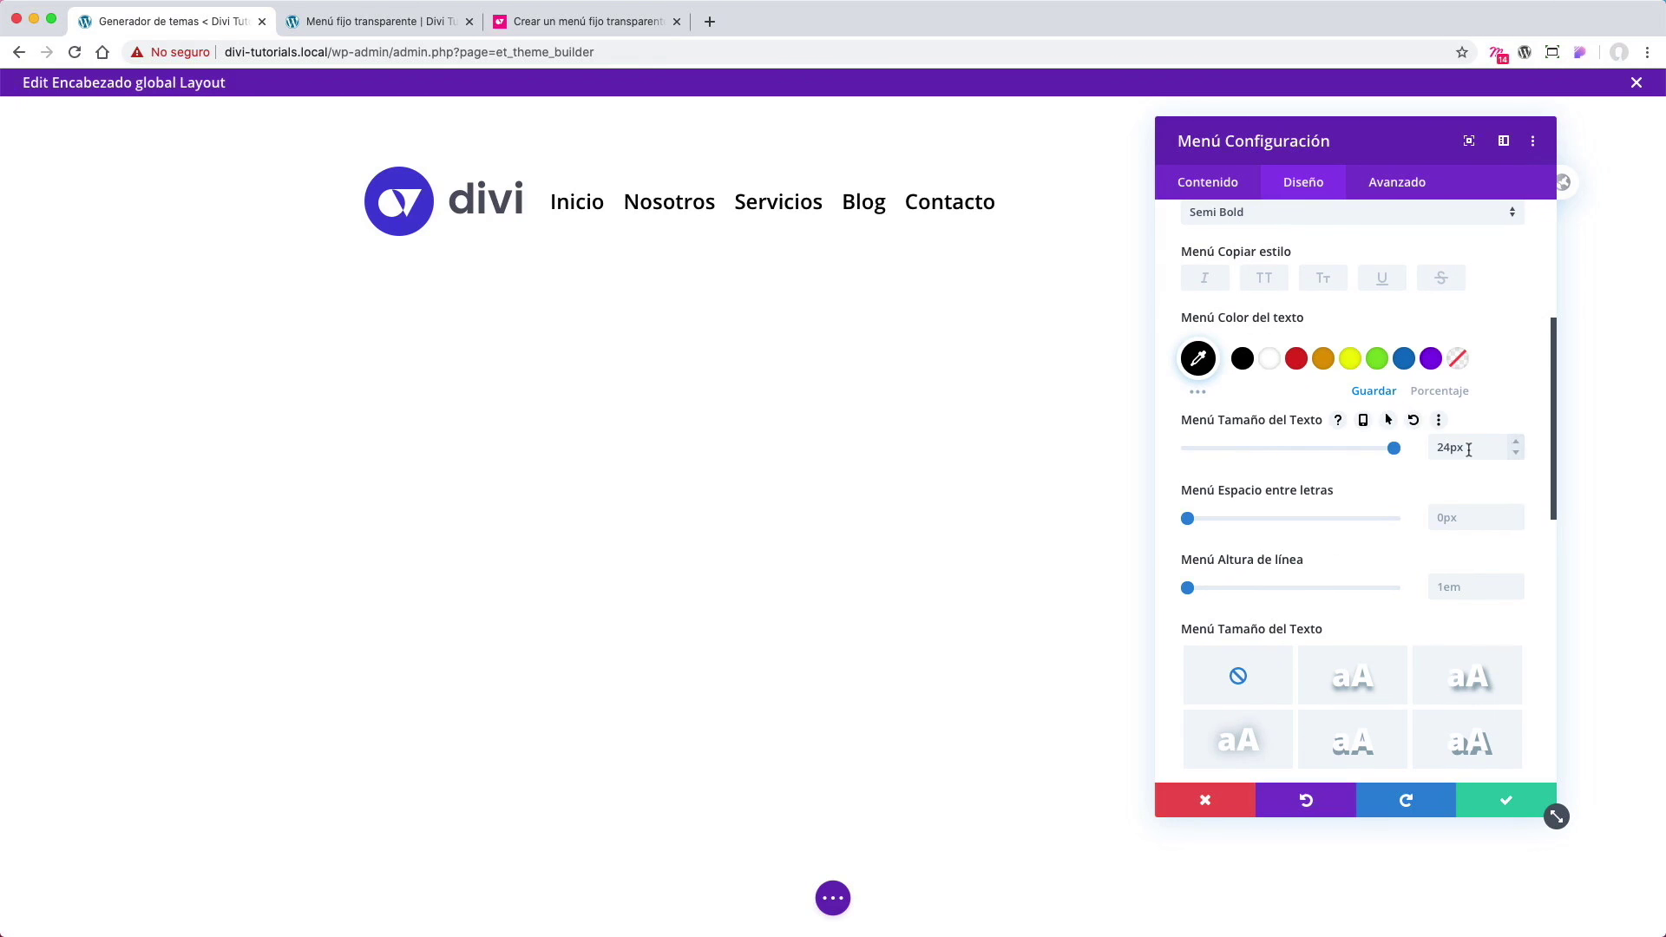
{"action": "type", "text": "16"}
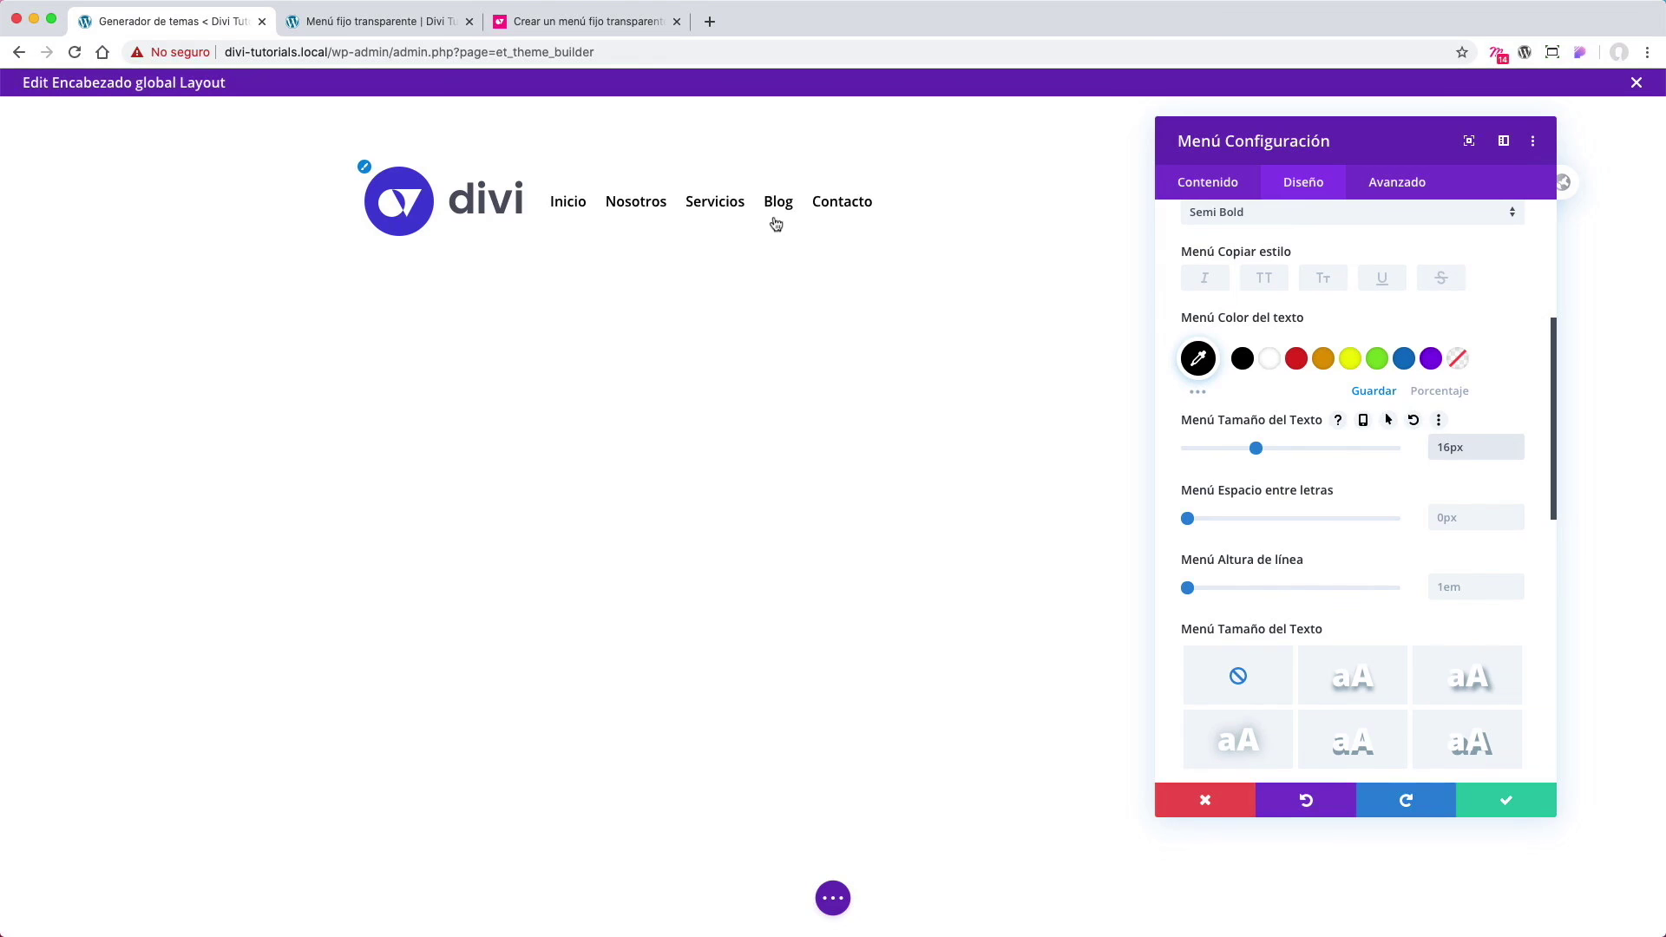
Step: Set the menu text size for Teléfono to 14px with responsive values, and return to the Escritorio values
{"action": "left_click", "coordinate": [1363, 421]}
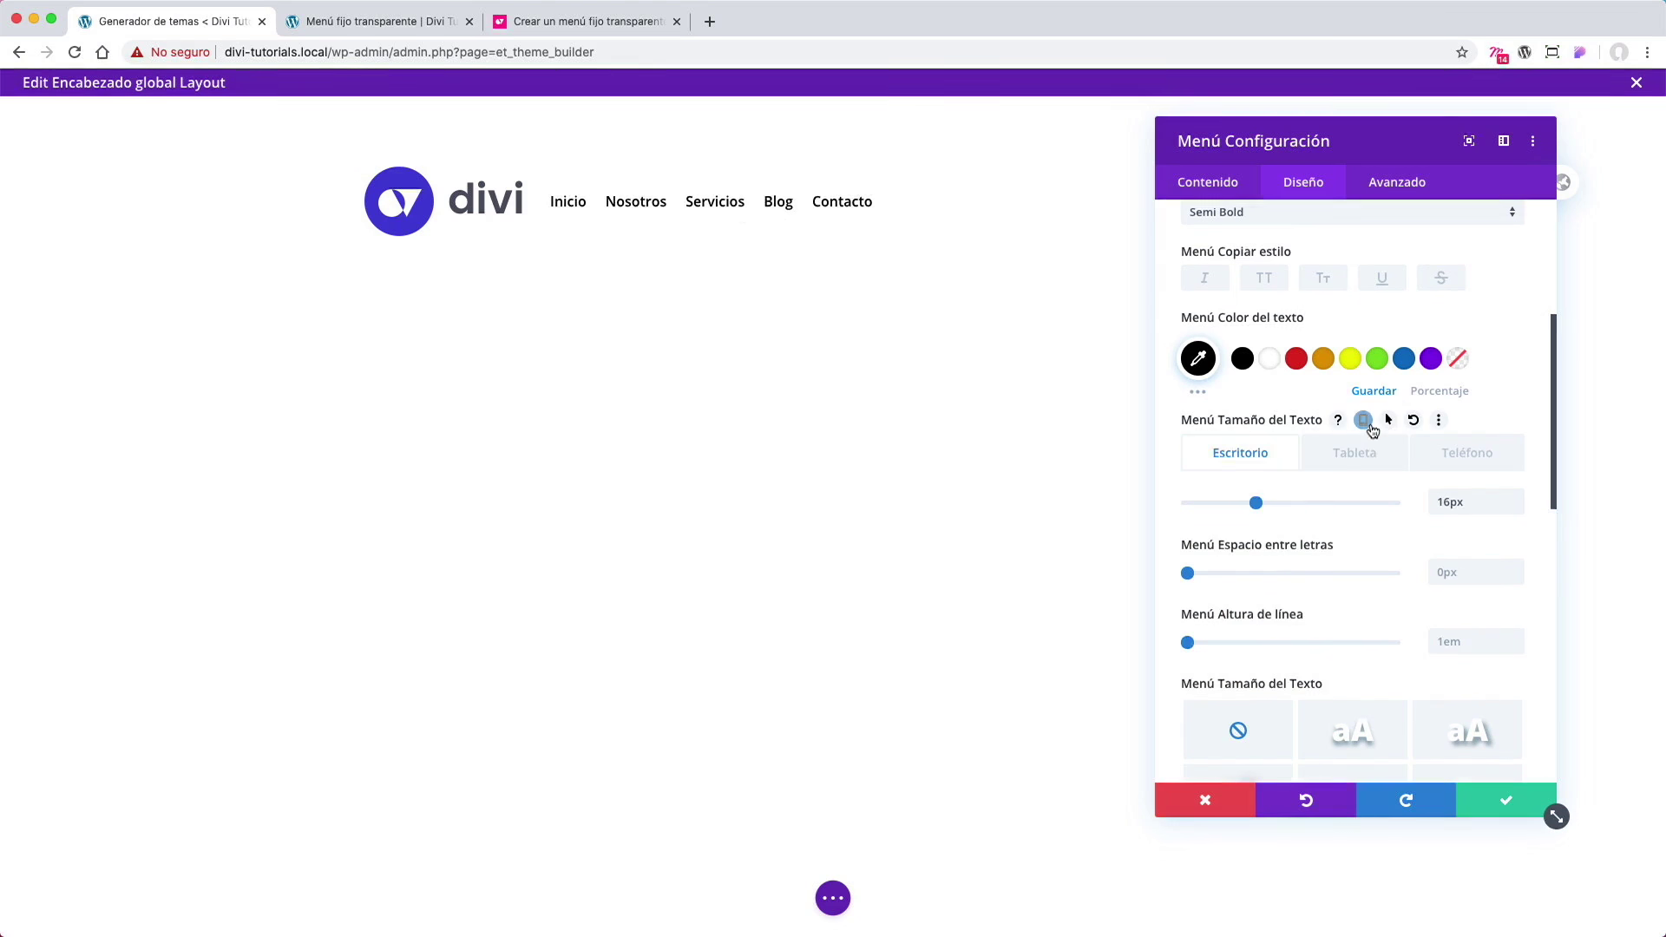
{"action": "left_click", "coordinate": [1373, 456]}
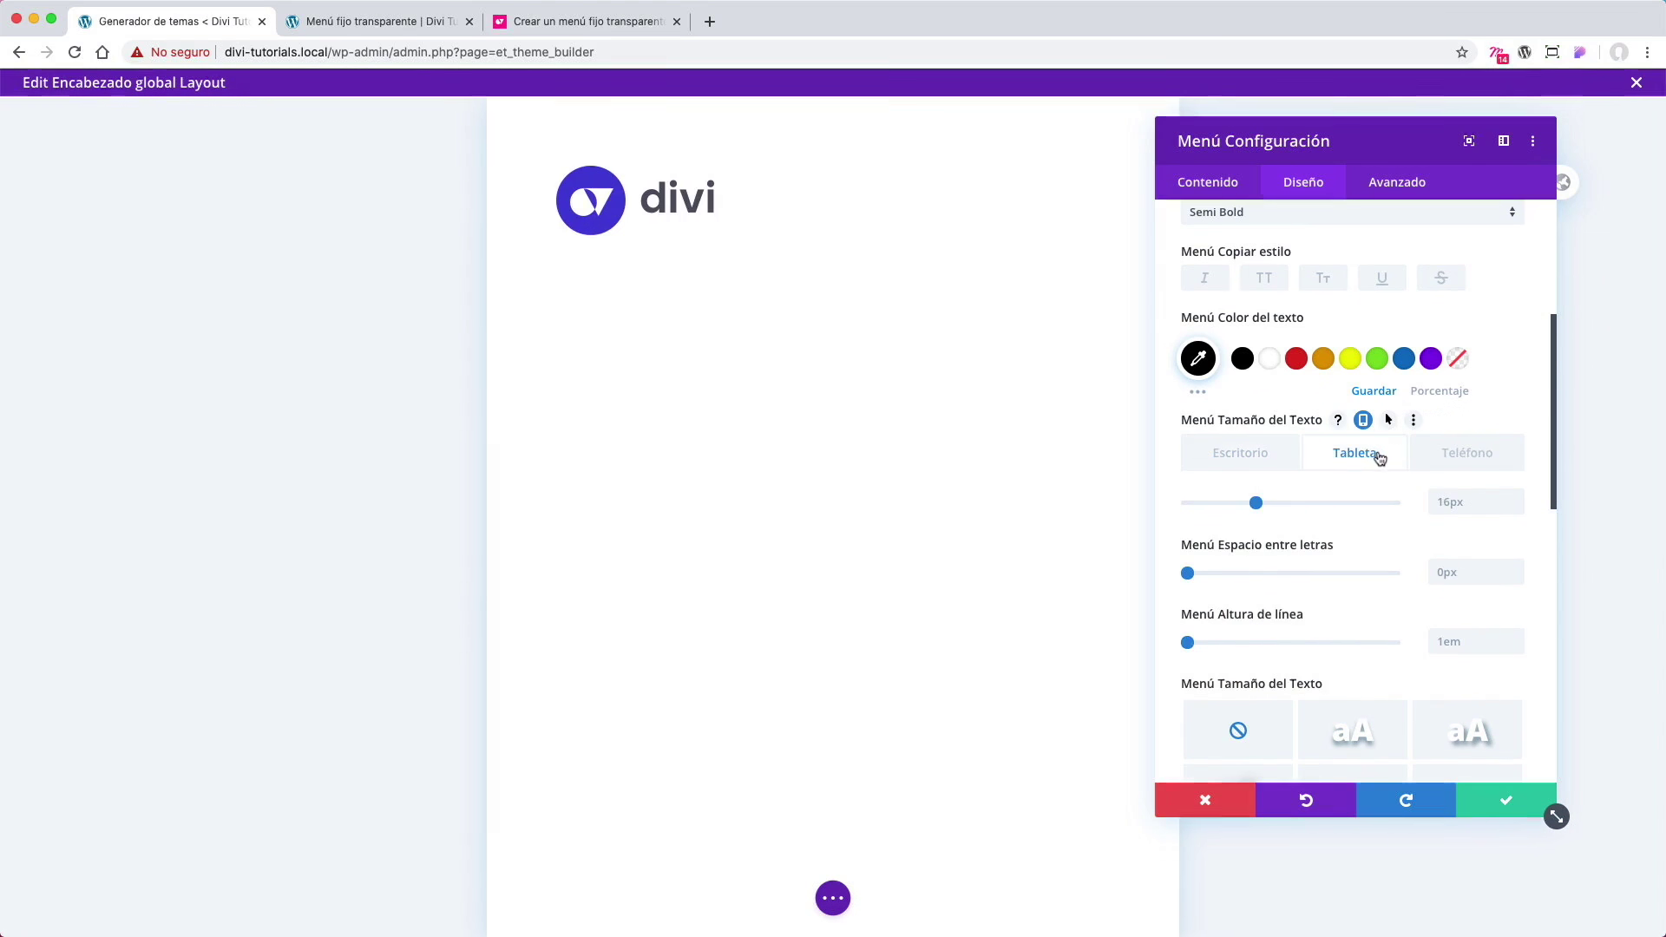
{"action": "left_click", "coordinate": [1445, 460]}
{"action": "left_click", "coordinate": [1516, 509]}
{"action": "left_click", "coordinate": [1516, 509]}
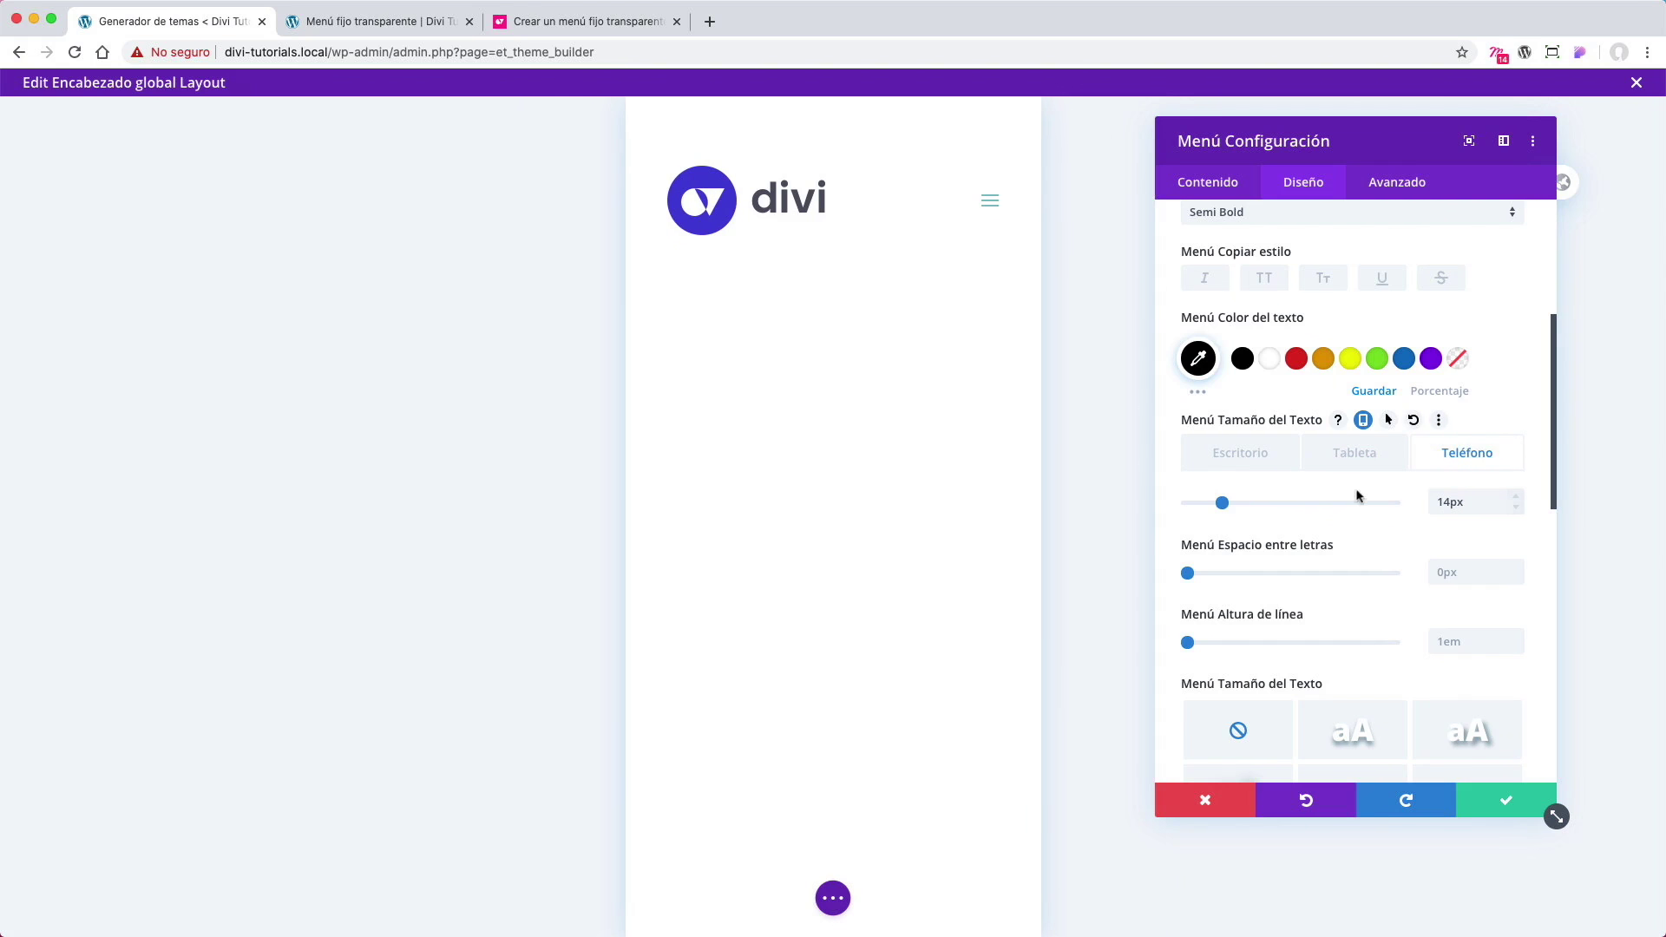
{"action": "left_click", "coordinate": [1255, 461]}
Step: Align the menu text to the right, moving the settings window aside to check the menu links
{"action": "scroll", "coordinate": [1397, 508], "scroll_direction": "down", "scroll_amount": 4}
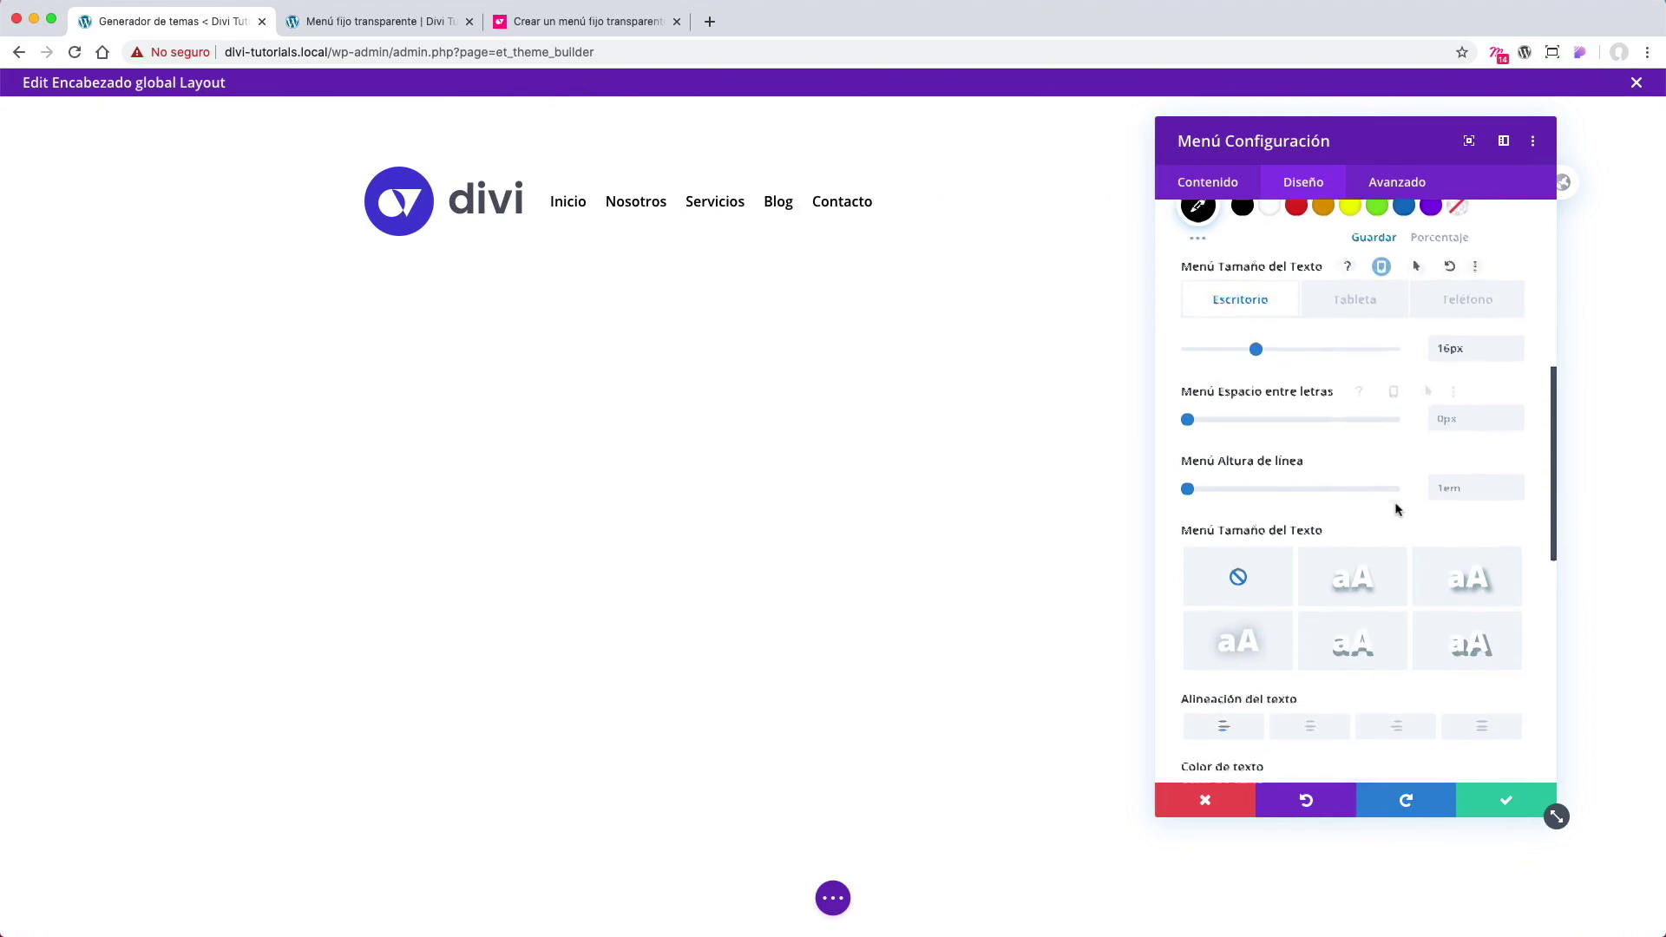
{"action": "scroll", "coordinate": [1398, 509], "scroll_direction": "down", "scroll_amount": 3}
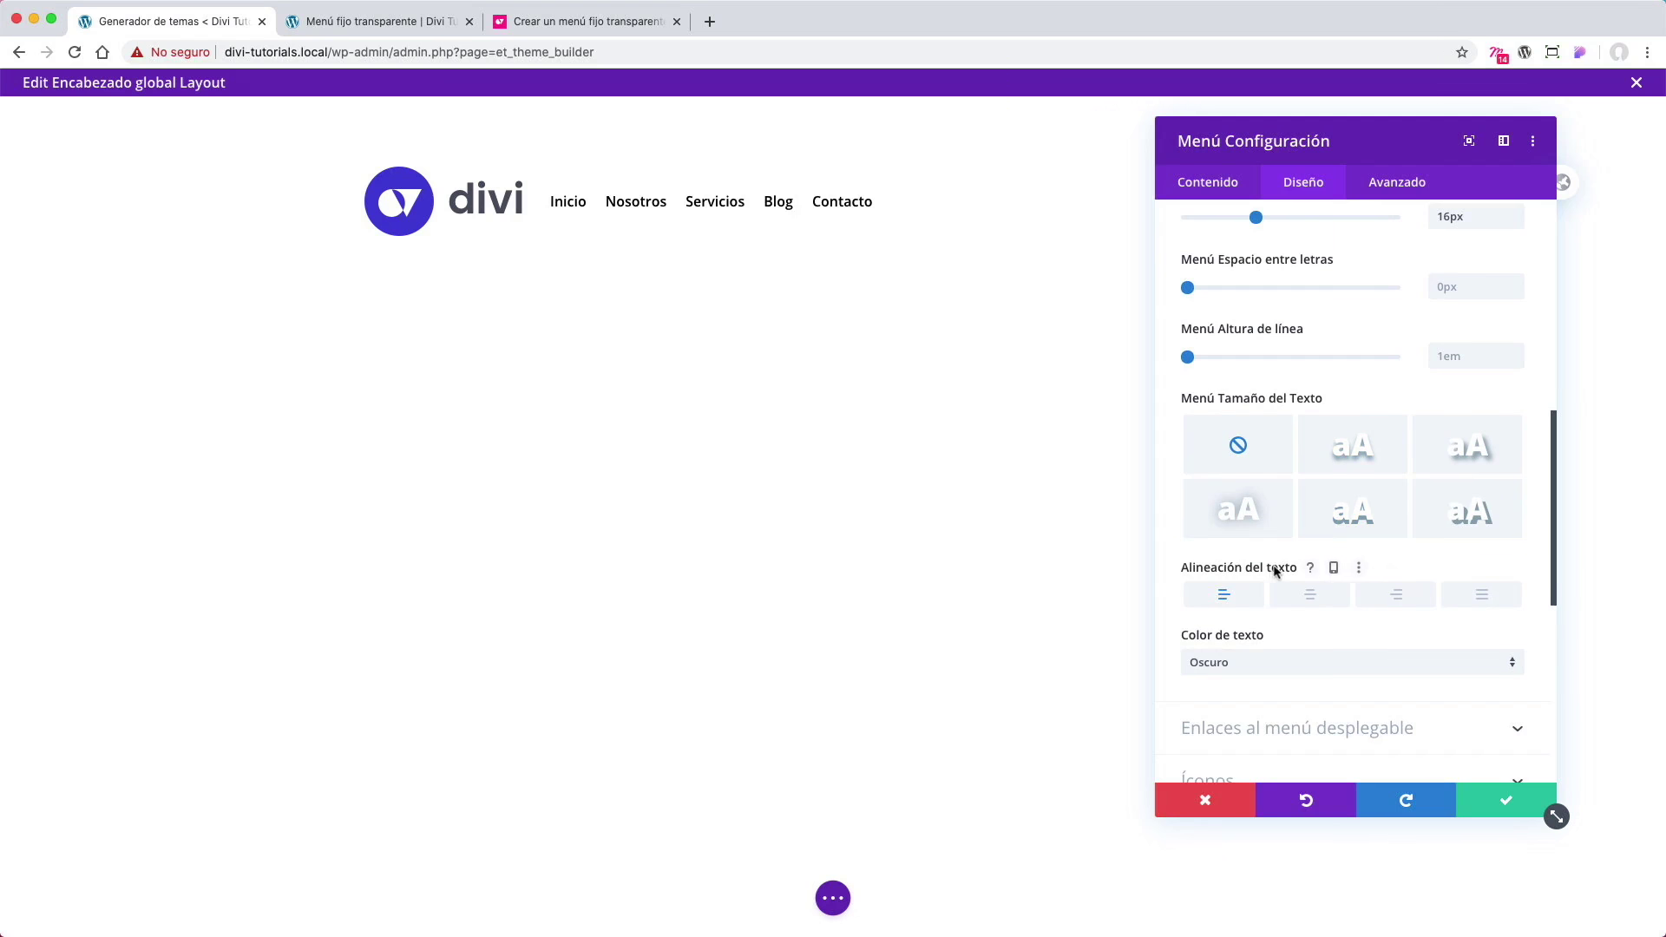
{"action": "left_click", "coordinate": [1384, 601]}
{"action": "left_click_drag", "start_coordinate": [1208, 139], "coordinate": [494, 129]}
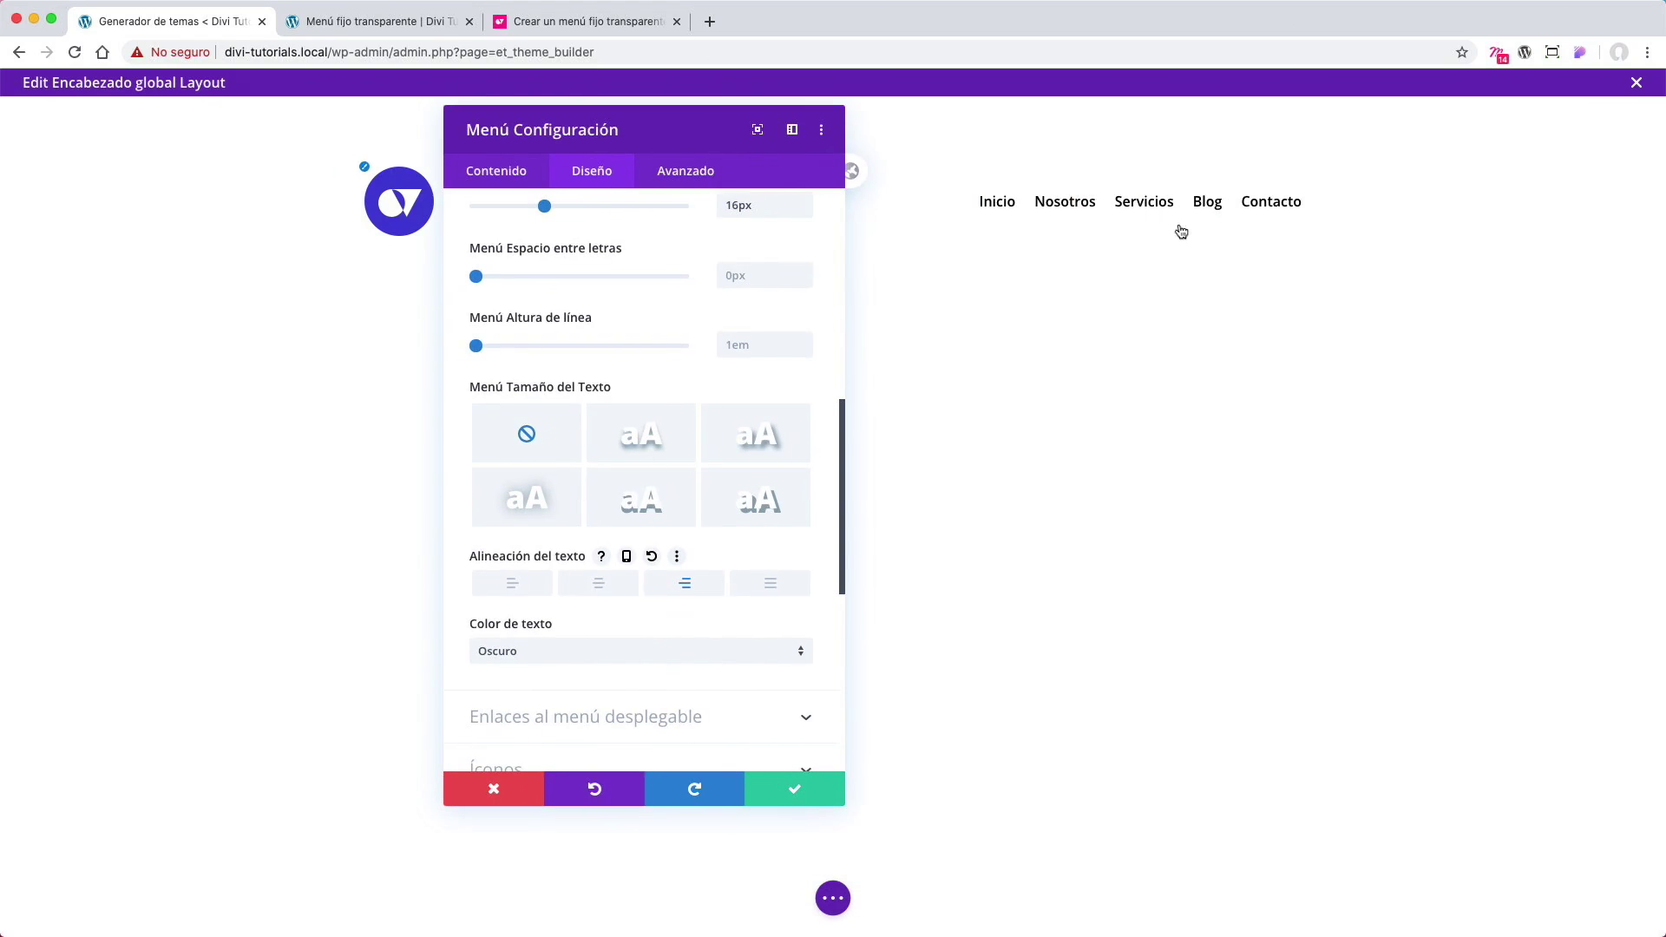
{"action": "left_click_drag", "start_coordinate": [721, 136], "coordinate": [1336, 151]}
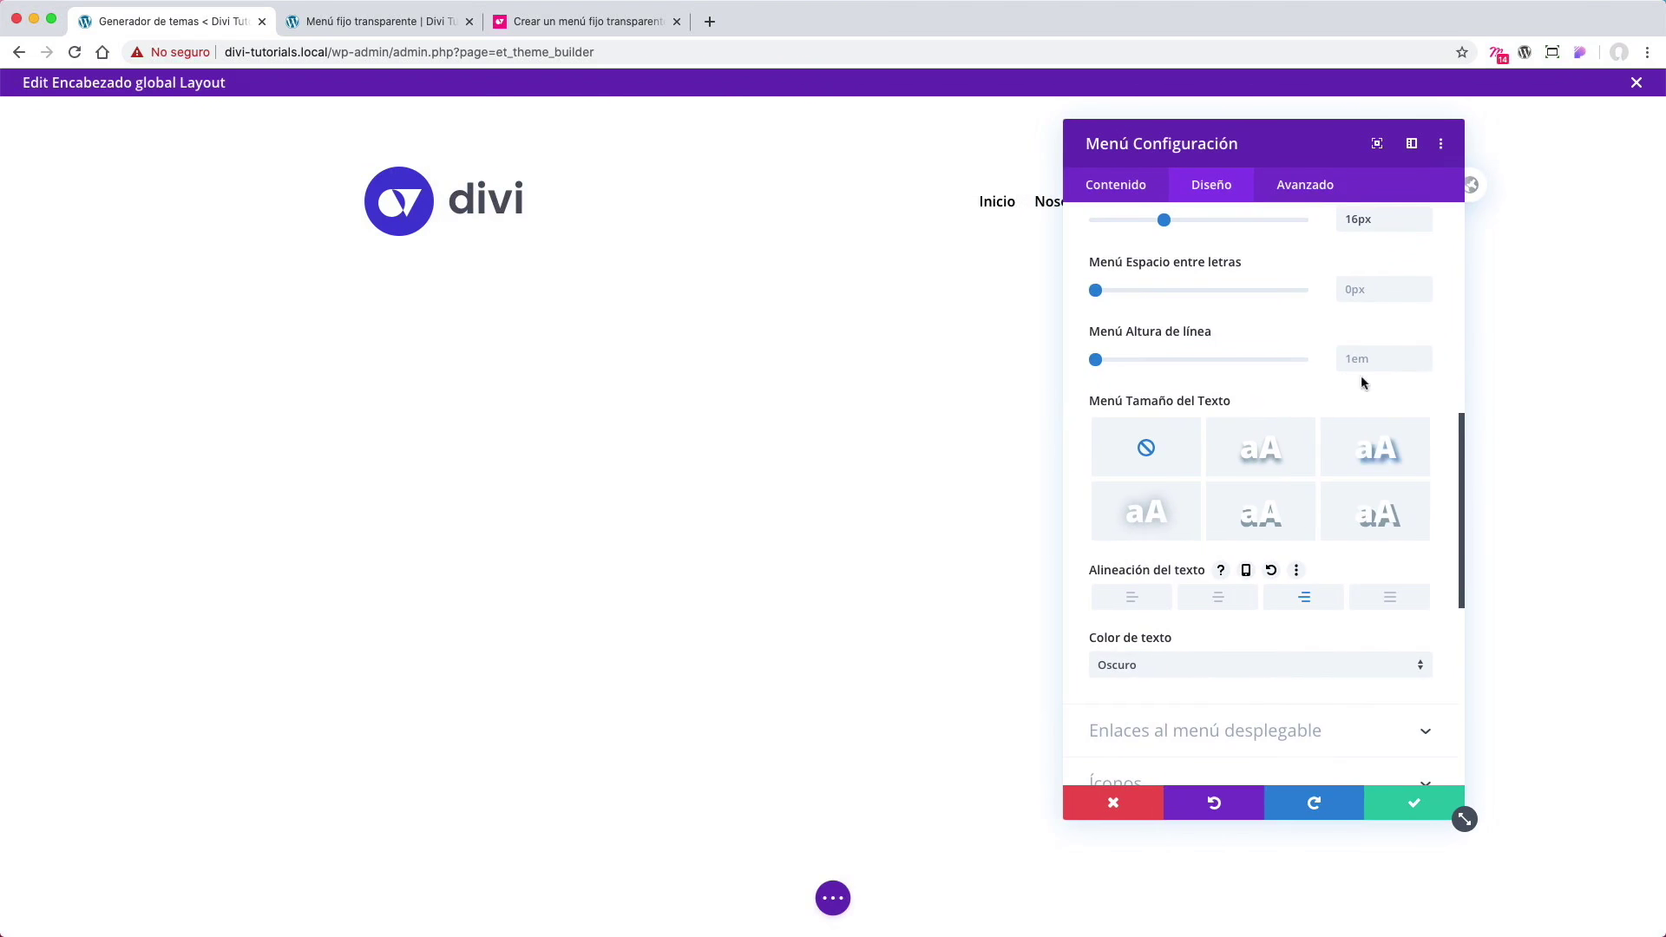
Step: Change the menu text color to white and collapse the Texto del menú settings
{"action": "scroll", "coordinate": [1361, 382], "scroll_direction": "up", "scroll_amount": 5}
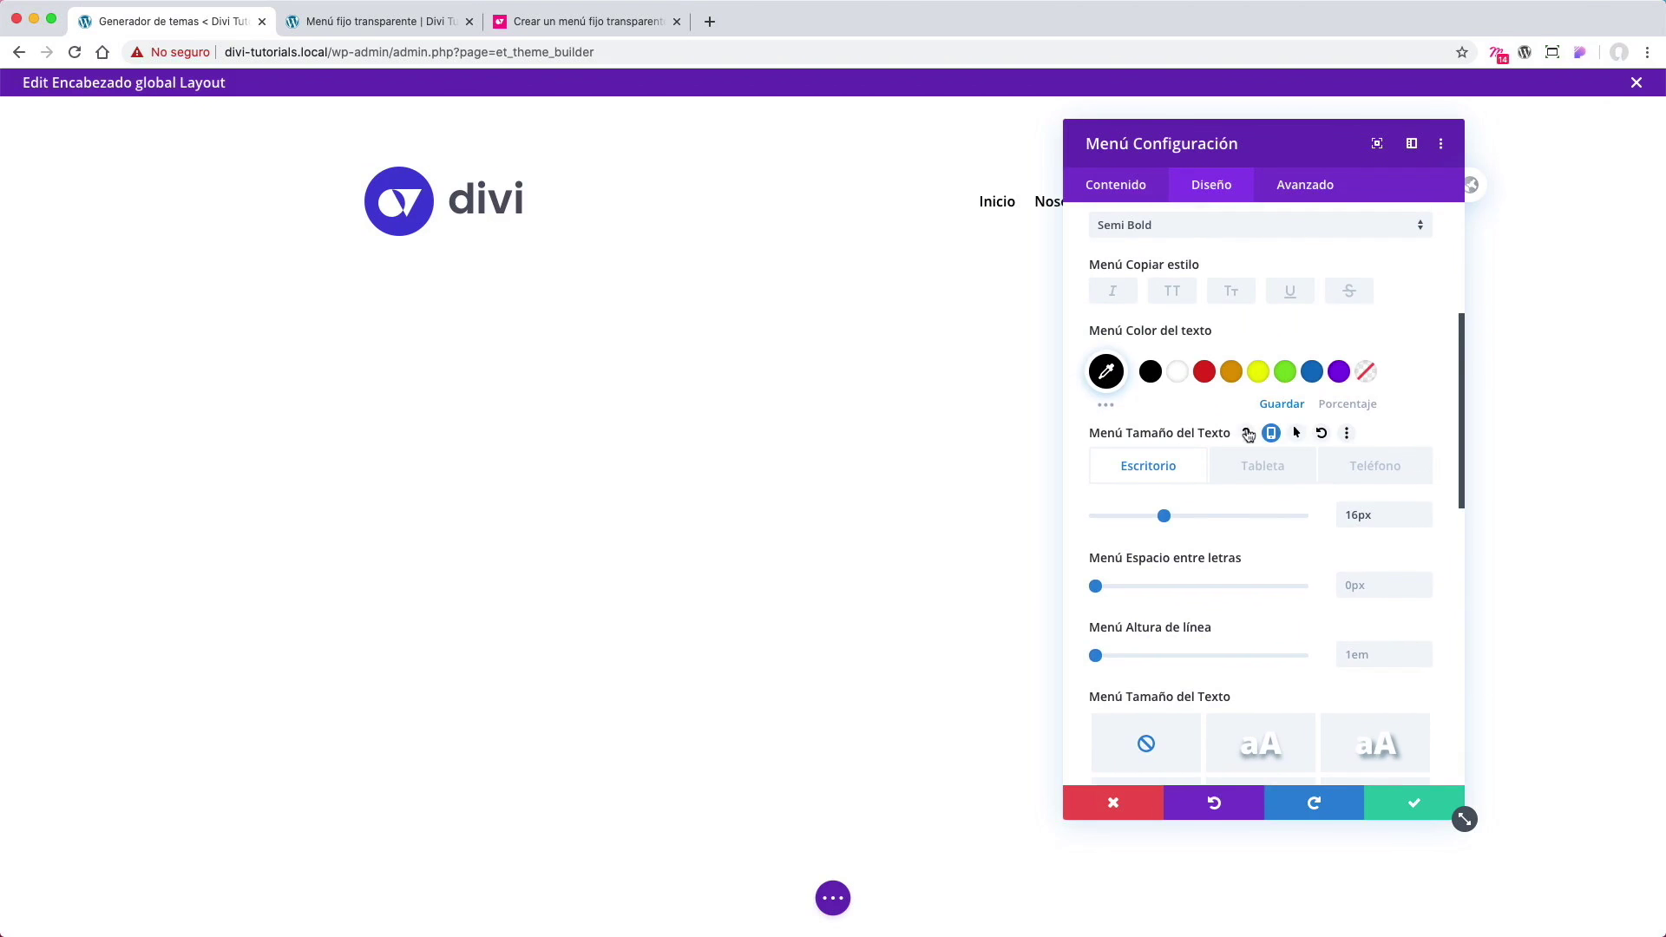
{"action": "left_click", "coordinate": [1176, 372]}
{"action": "left_click_drag", "start_coordinate": [1200, 152], "coordinate": [1200, 275]}
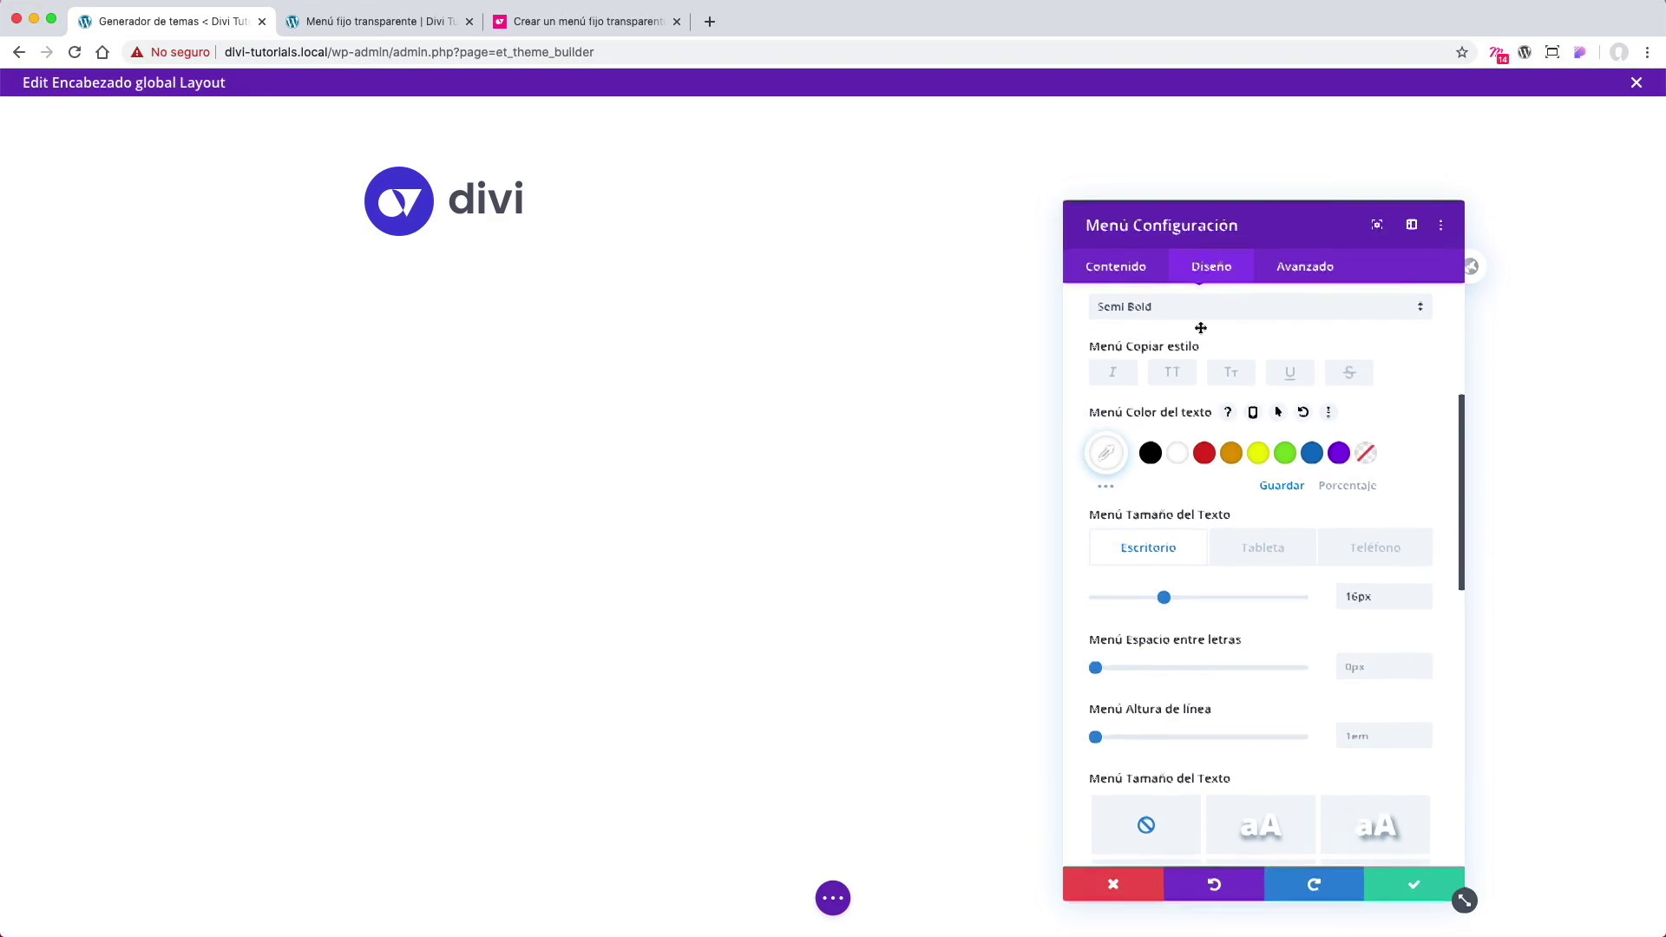
{"action": "mouse_move", "coordinate": [1197, 179]}
{"action": "left_mouse_down"}
{"action": "mouse_move", "coordinate": [1251, 176]}
{"action": "mouse_move", "coordinate": [1229, 176]}
{"action": "left_mouse_up"}
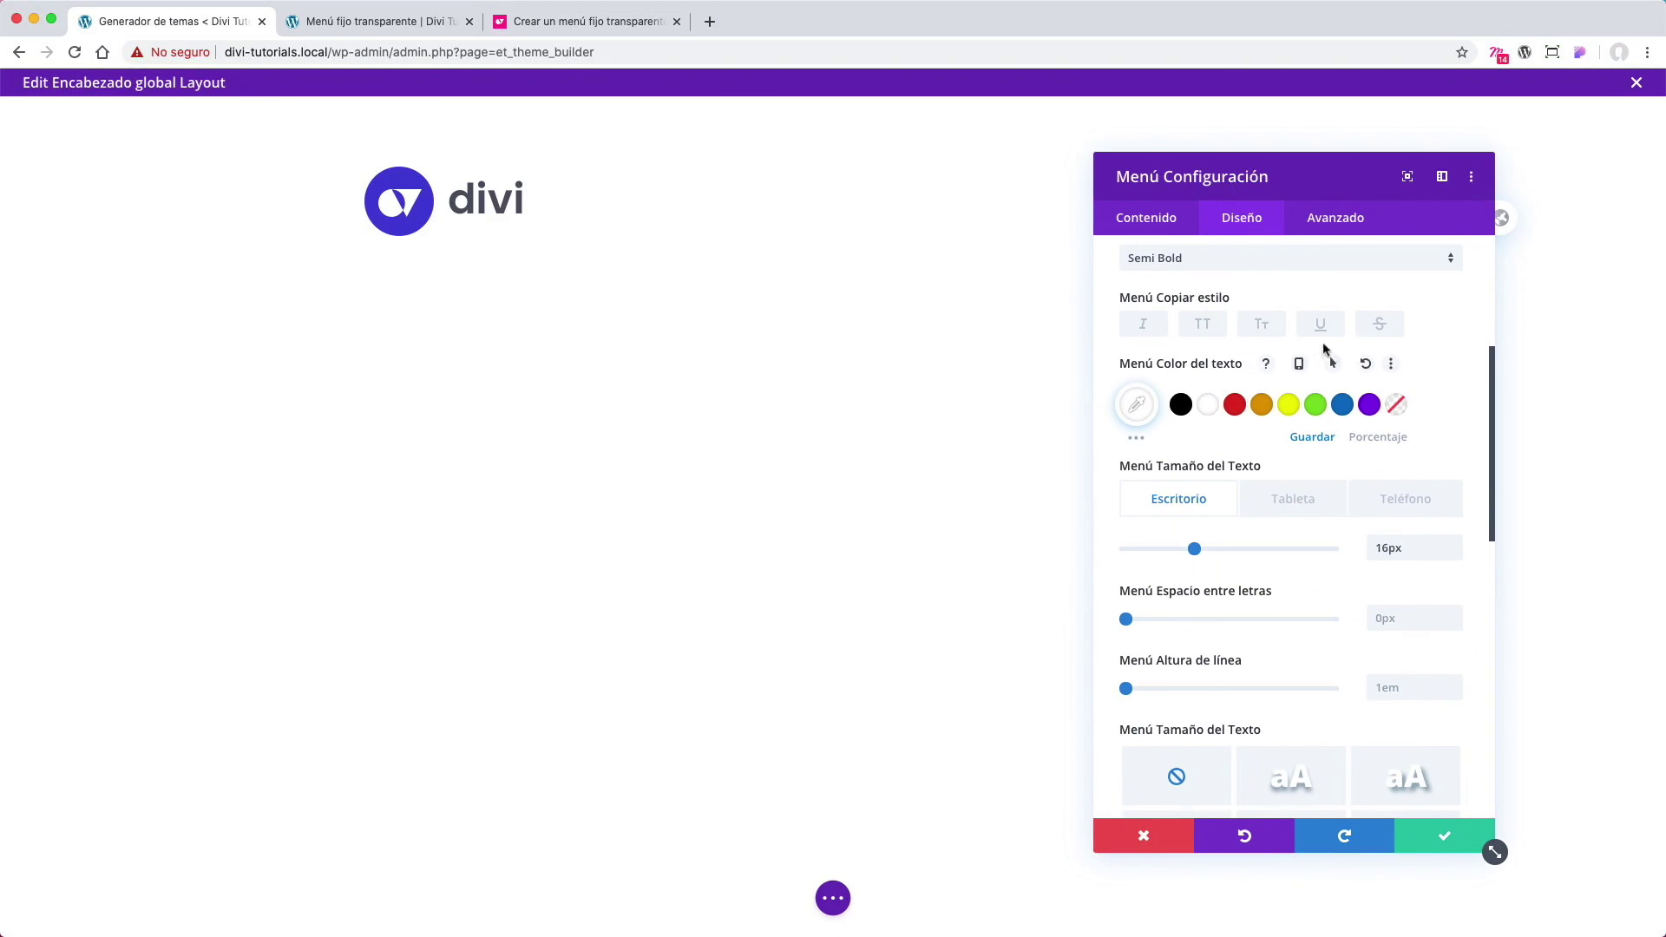
{"action": "scroll", "coordinate": [1427, 363], "scroll_direction": "up", "scroll_amount": 5}
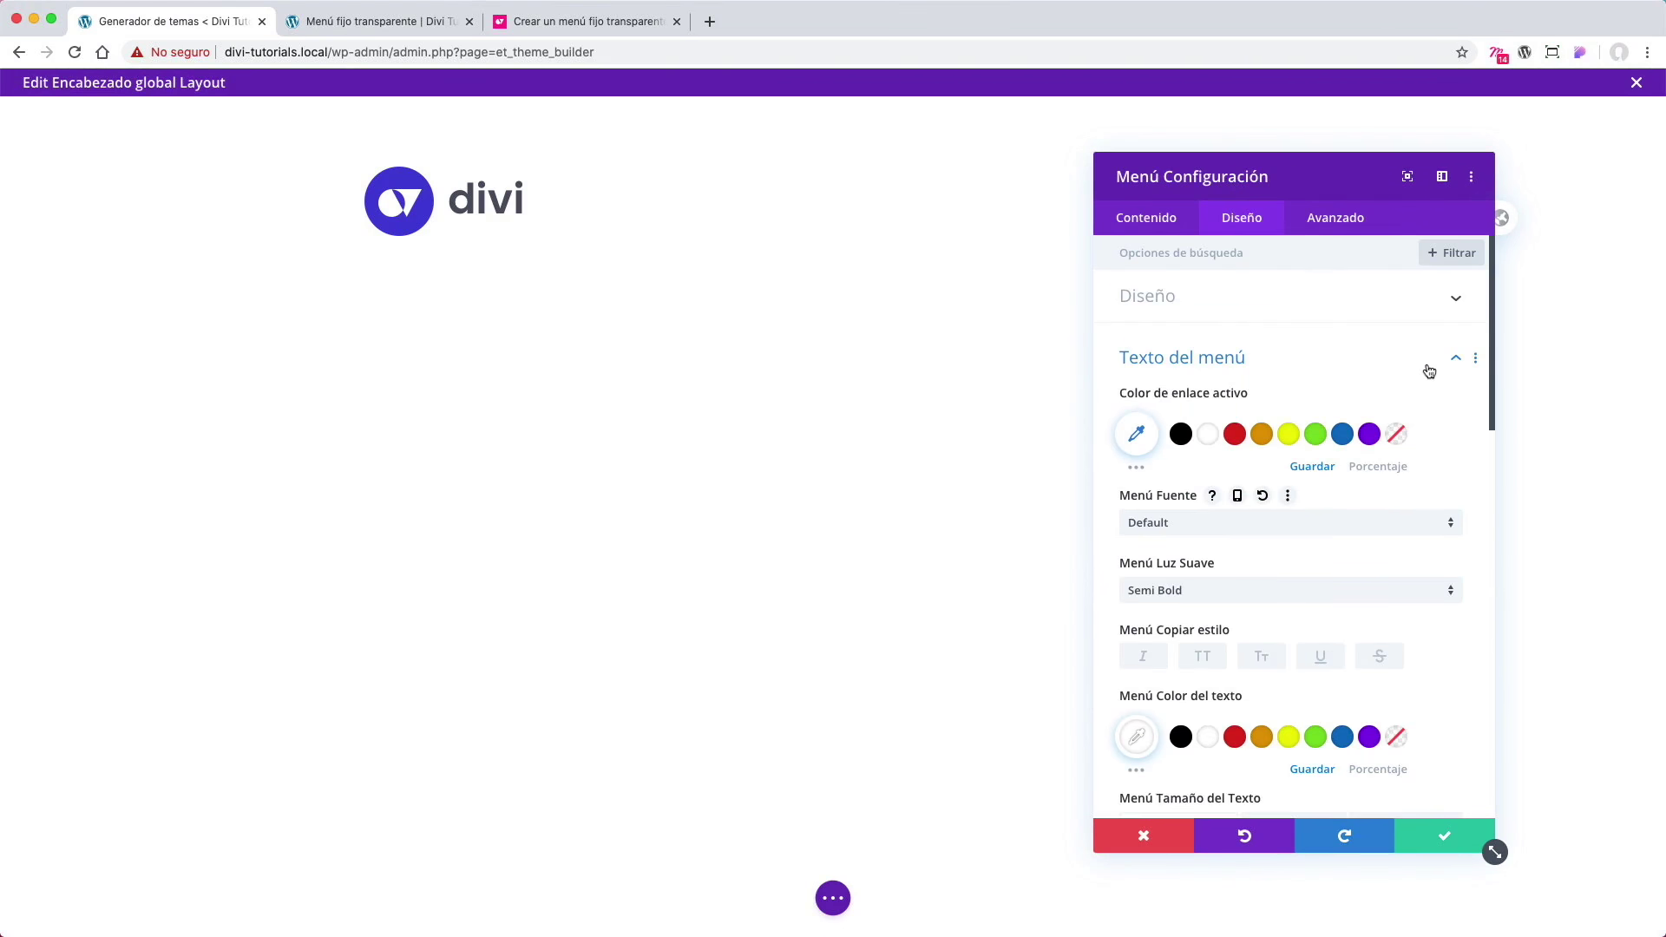
{"action": "left_click", "coordinate": [1376, 364]}
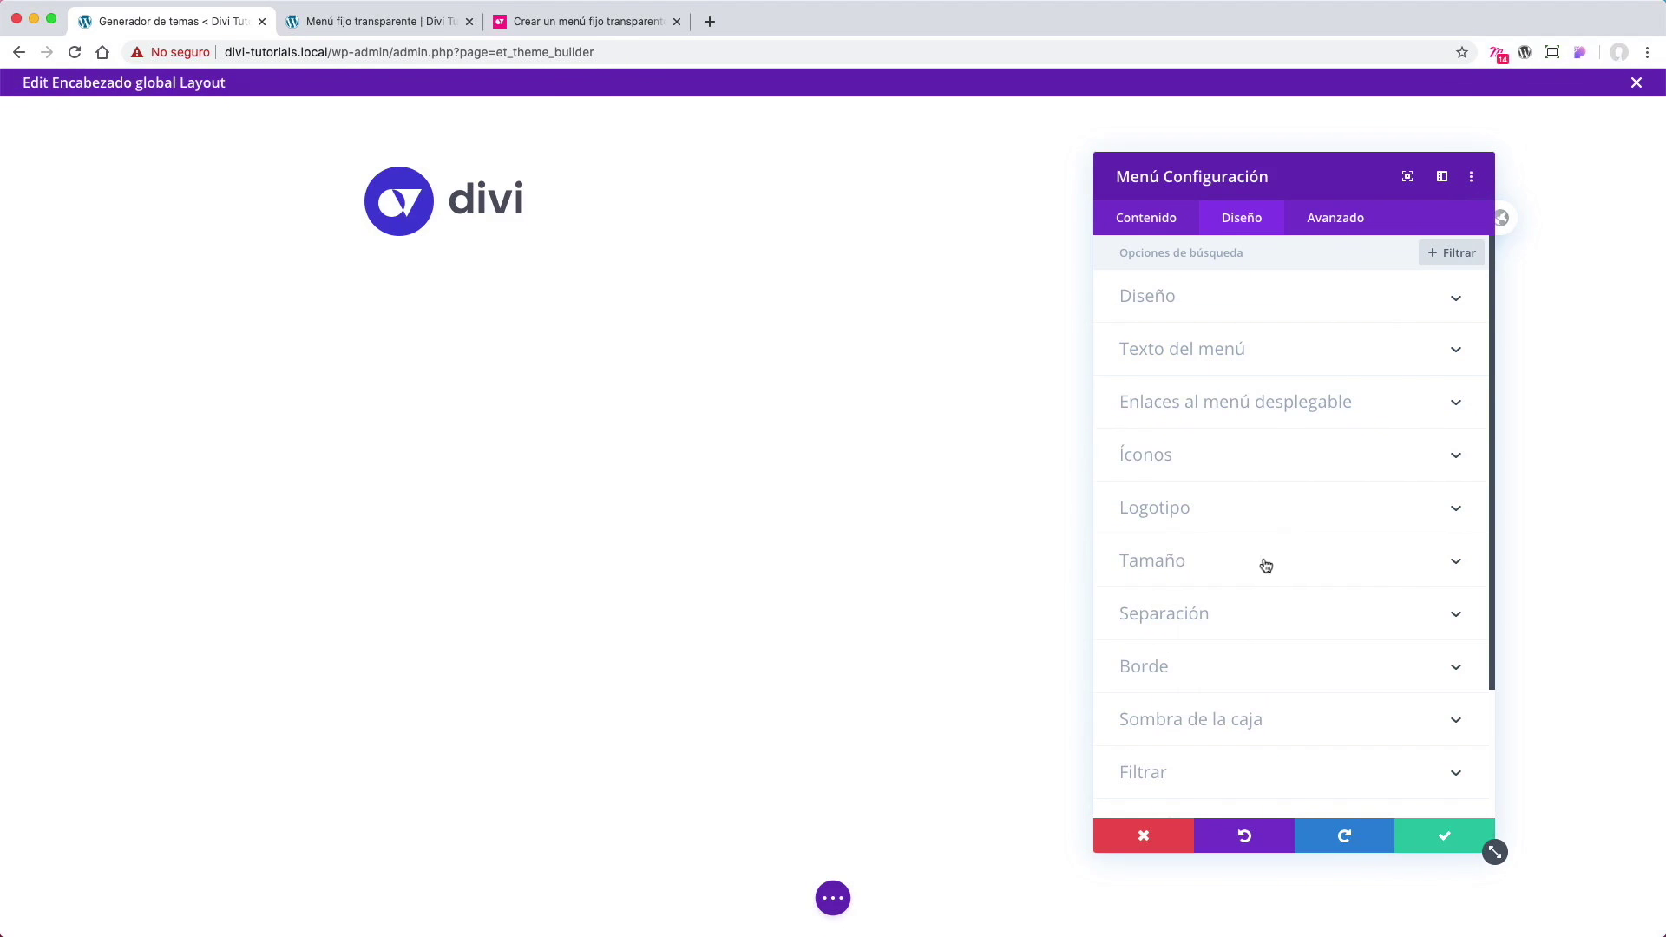
Step: Set the maximum height of the logo (Altura máxima del logotipo) to 50px
{"action": "left_click", "coordinate": [1362, 570]}
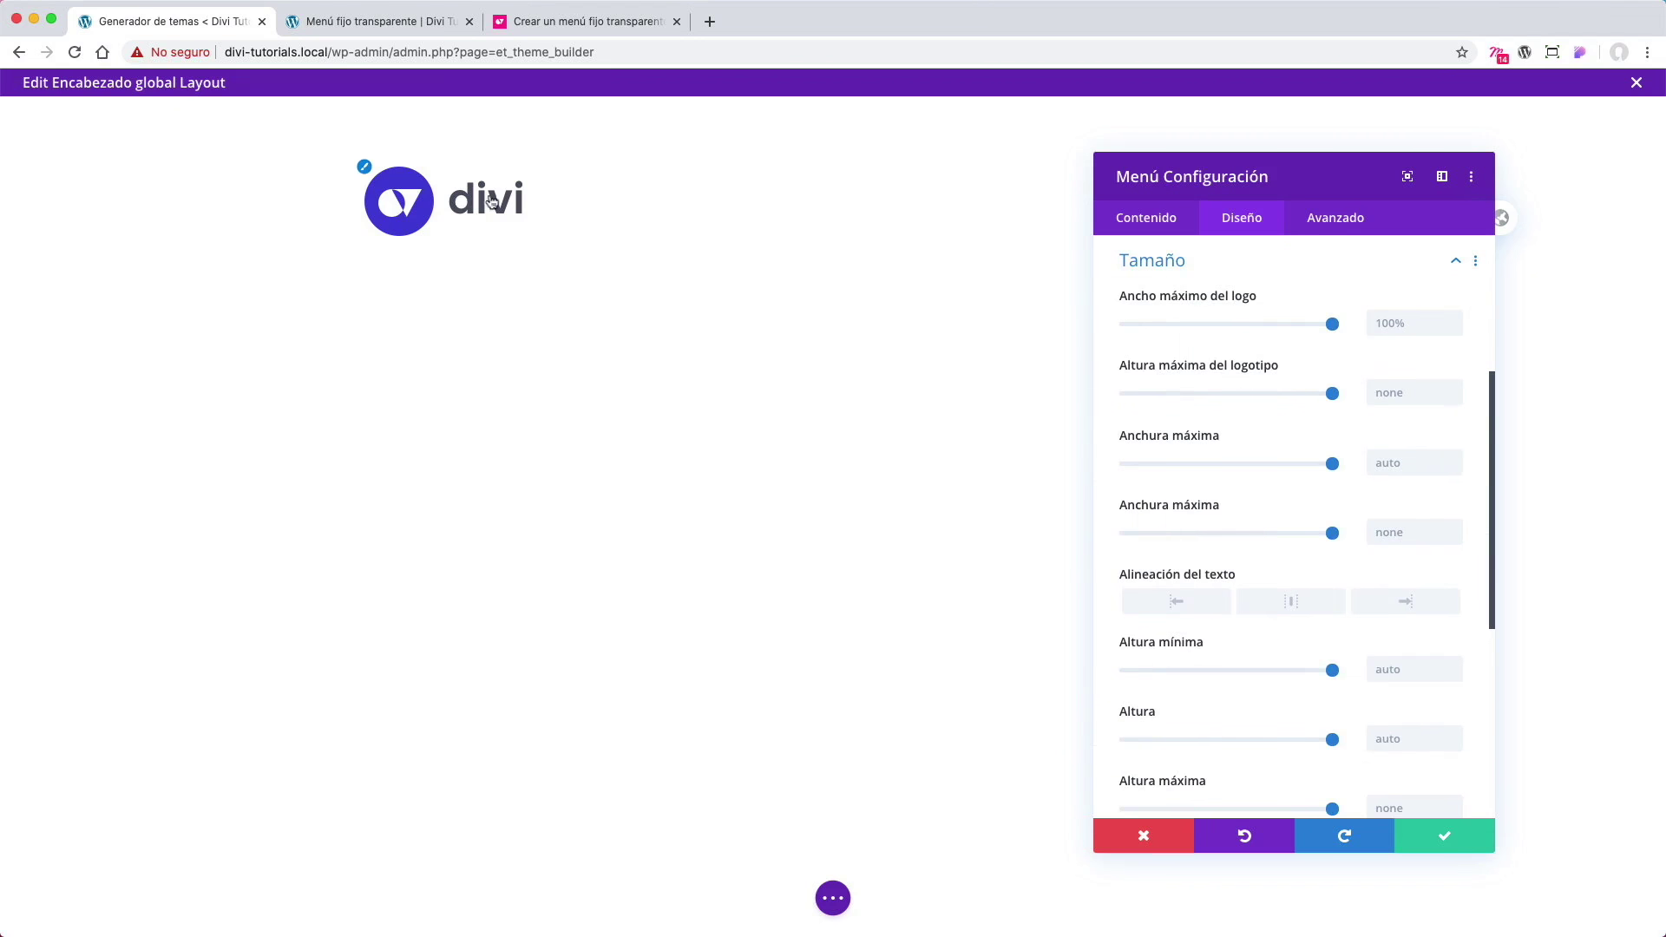
{"action": "left_click", "coordinate": [1395, 395]}
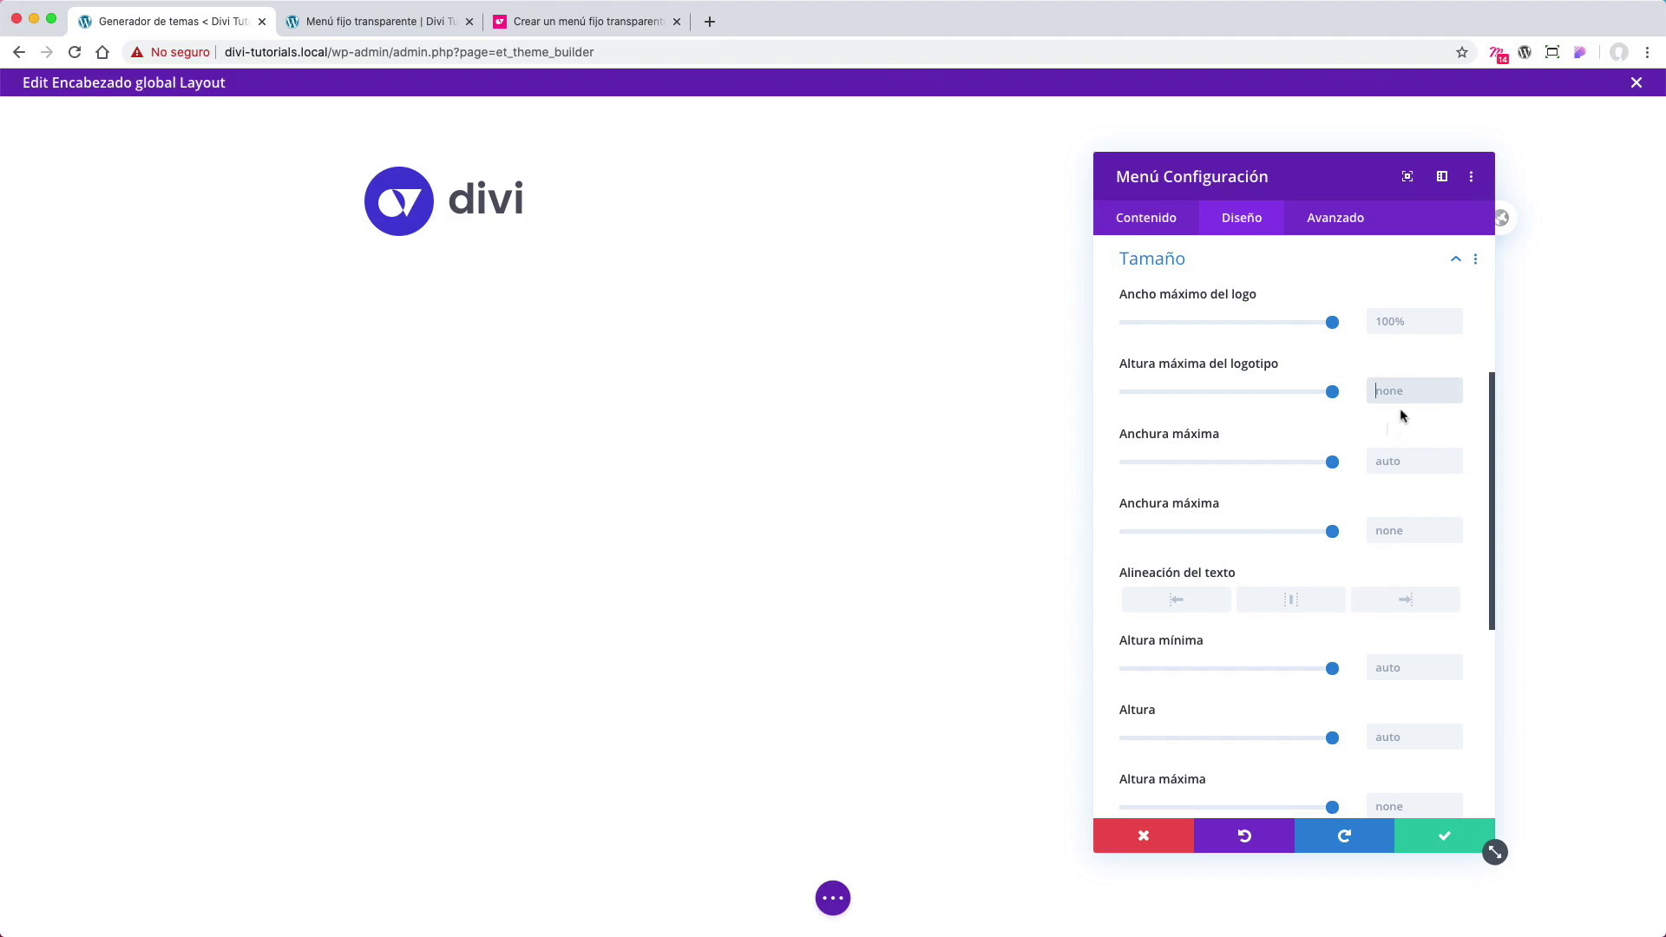
{"action": "left_click", "coordinate": [1400, 394]}
{"action": "type", "text": "50px"}
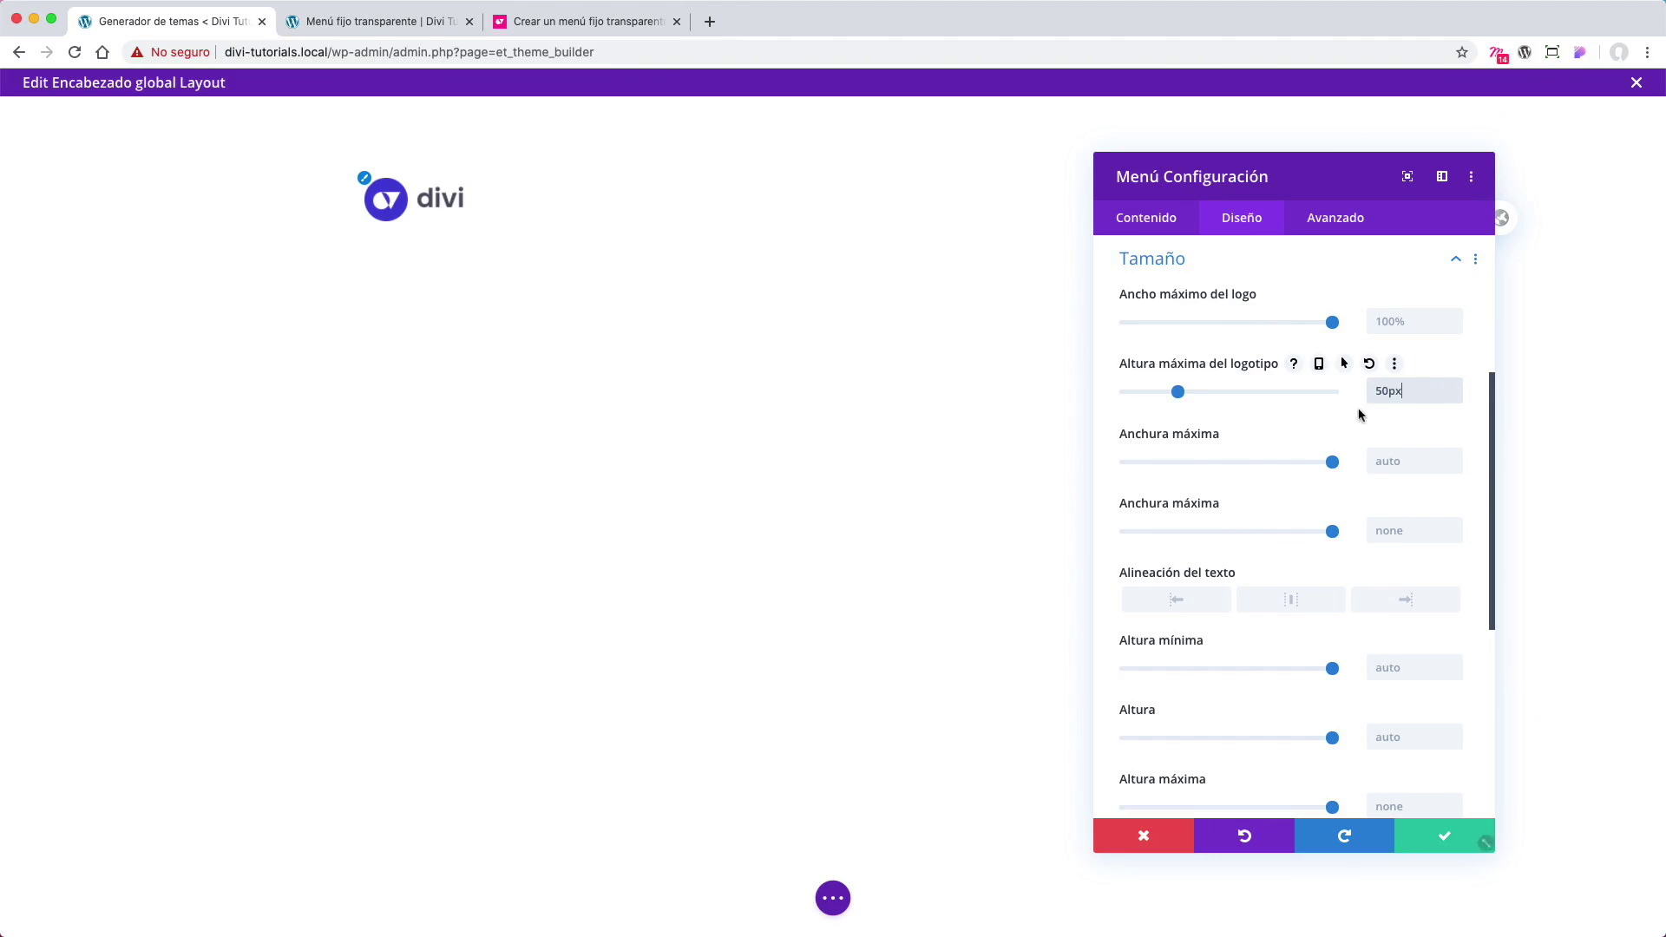
Step: Set the logo's maximum height for Teléfono to 40px, return to Escritorio, and save the menu module settings
{"action": "left_click", "coordinate": [1318, 364]}
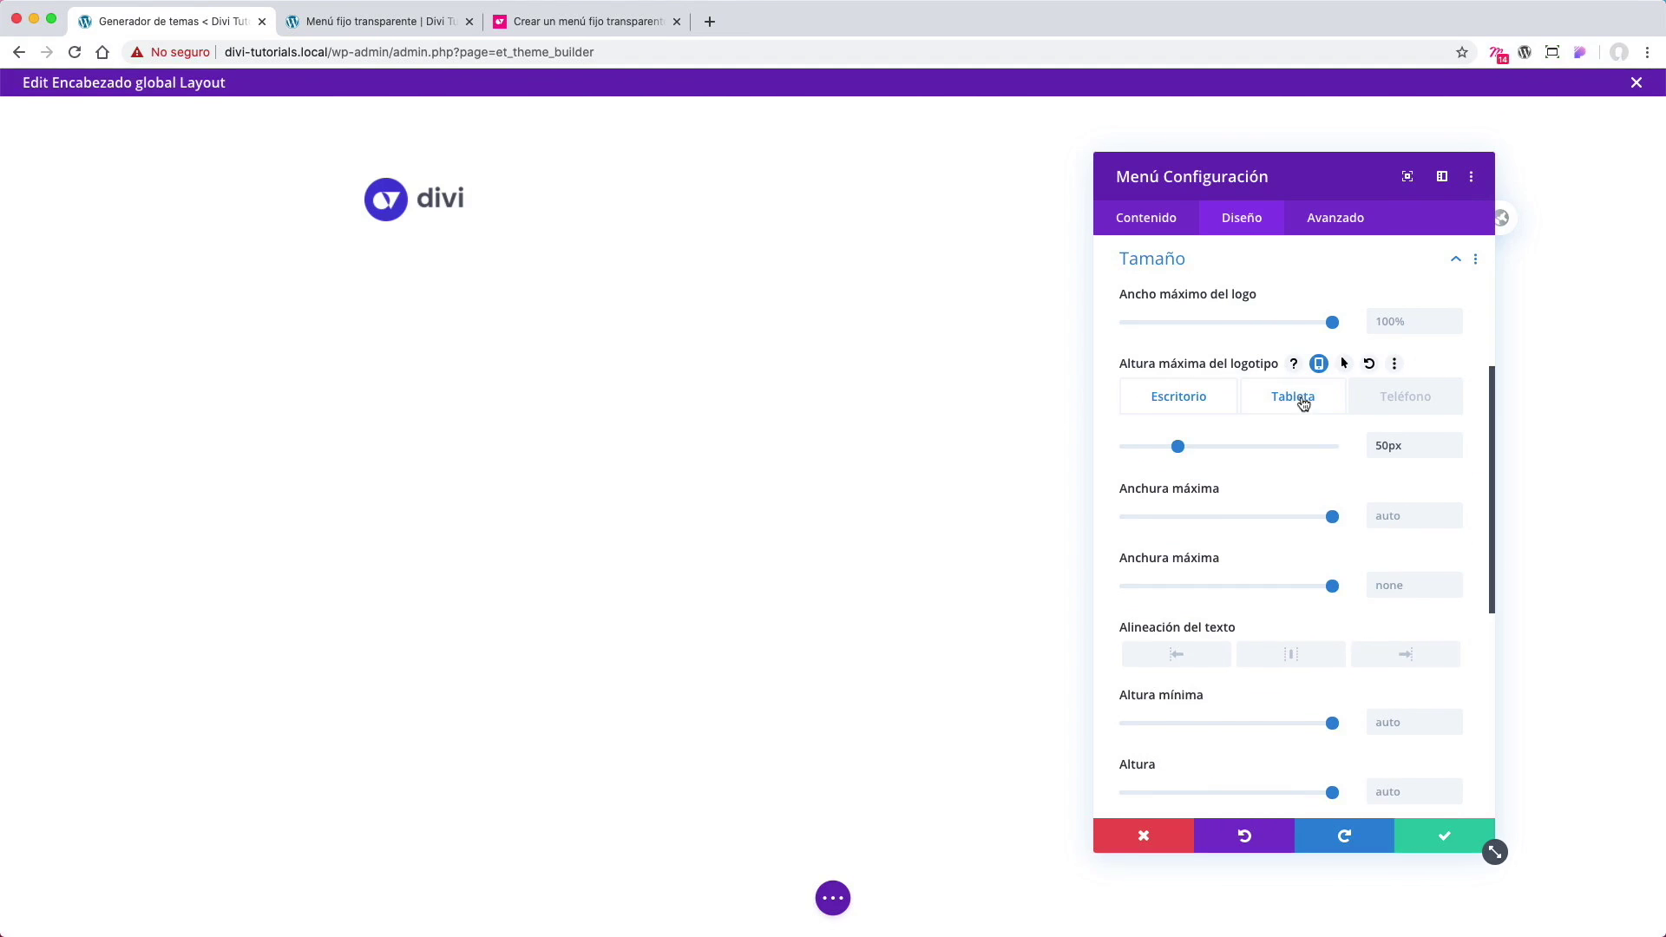
{"action": "left_click", "coordinate": [1297, 397]}
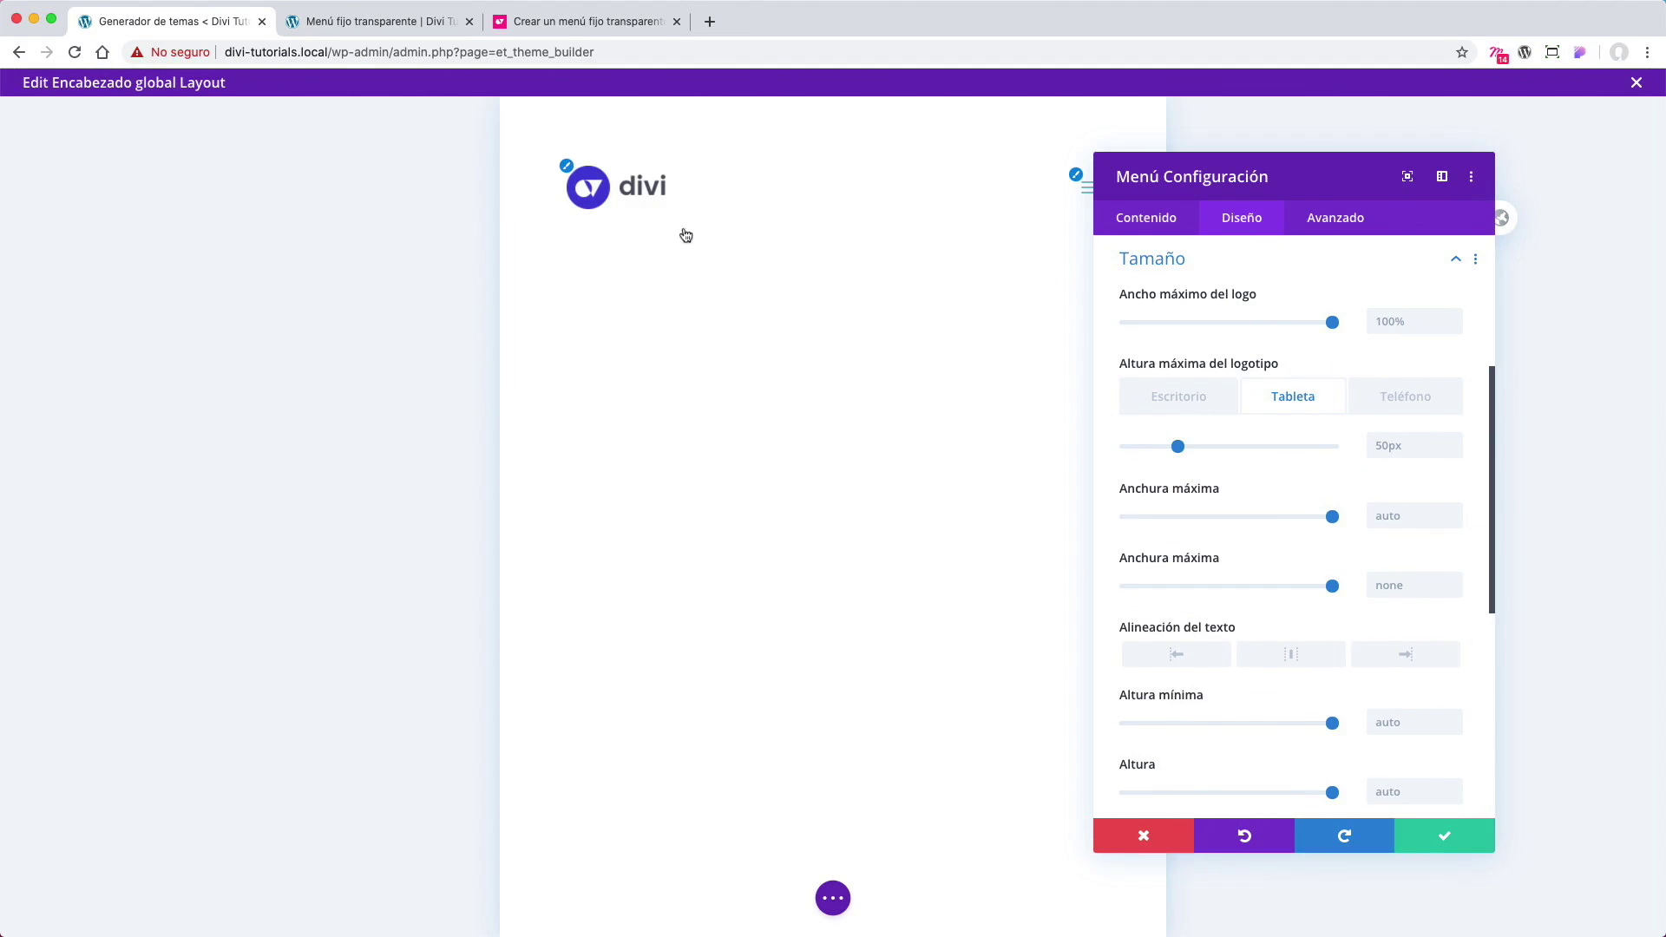
{"action": "left_click", "coordinate": [1388, 407]}
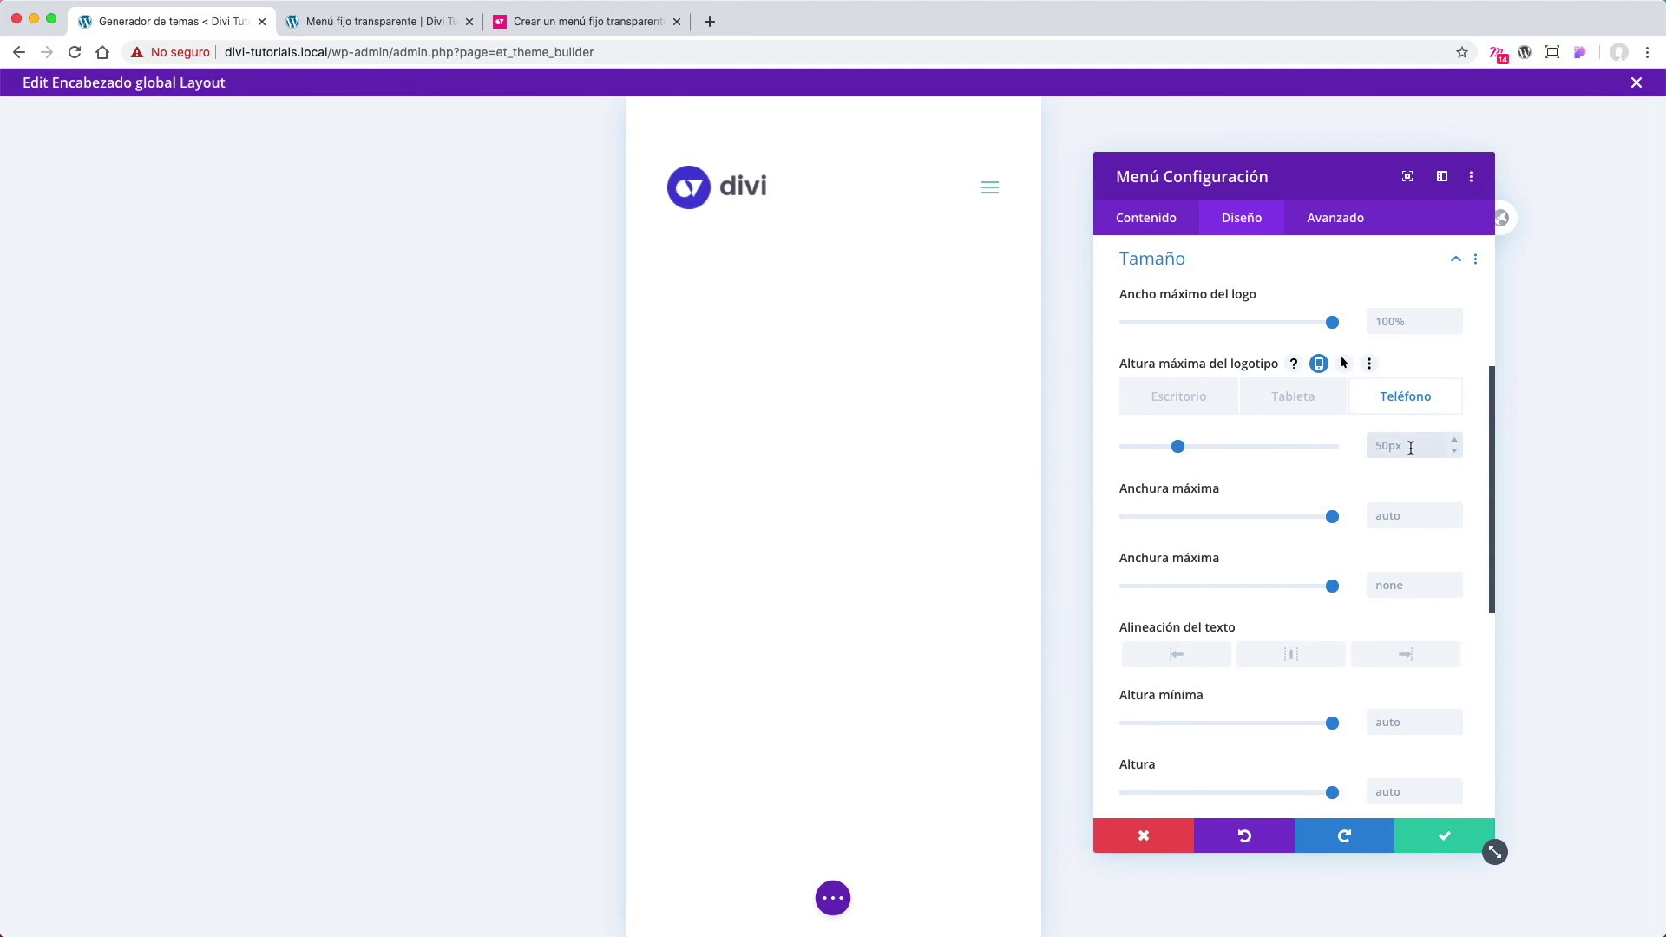
{"action": "type", "text": "40px"}
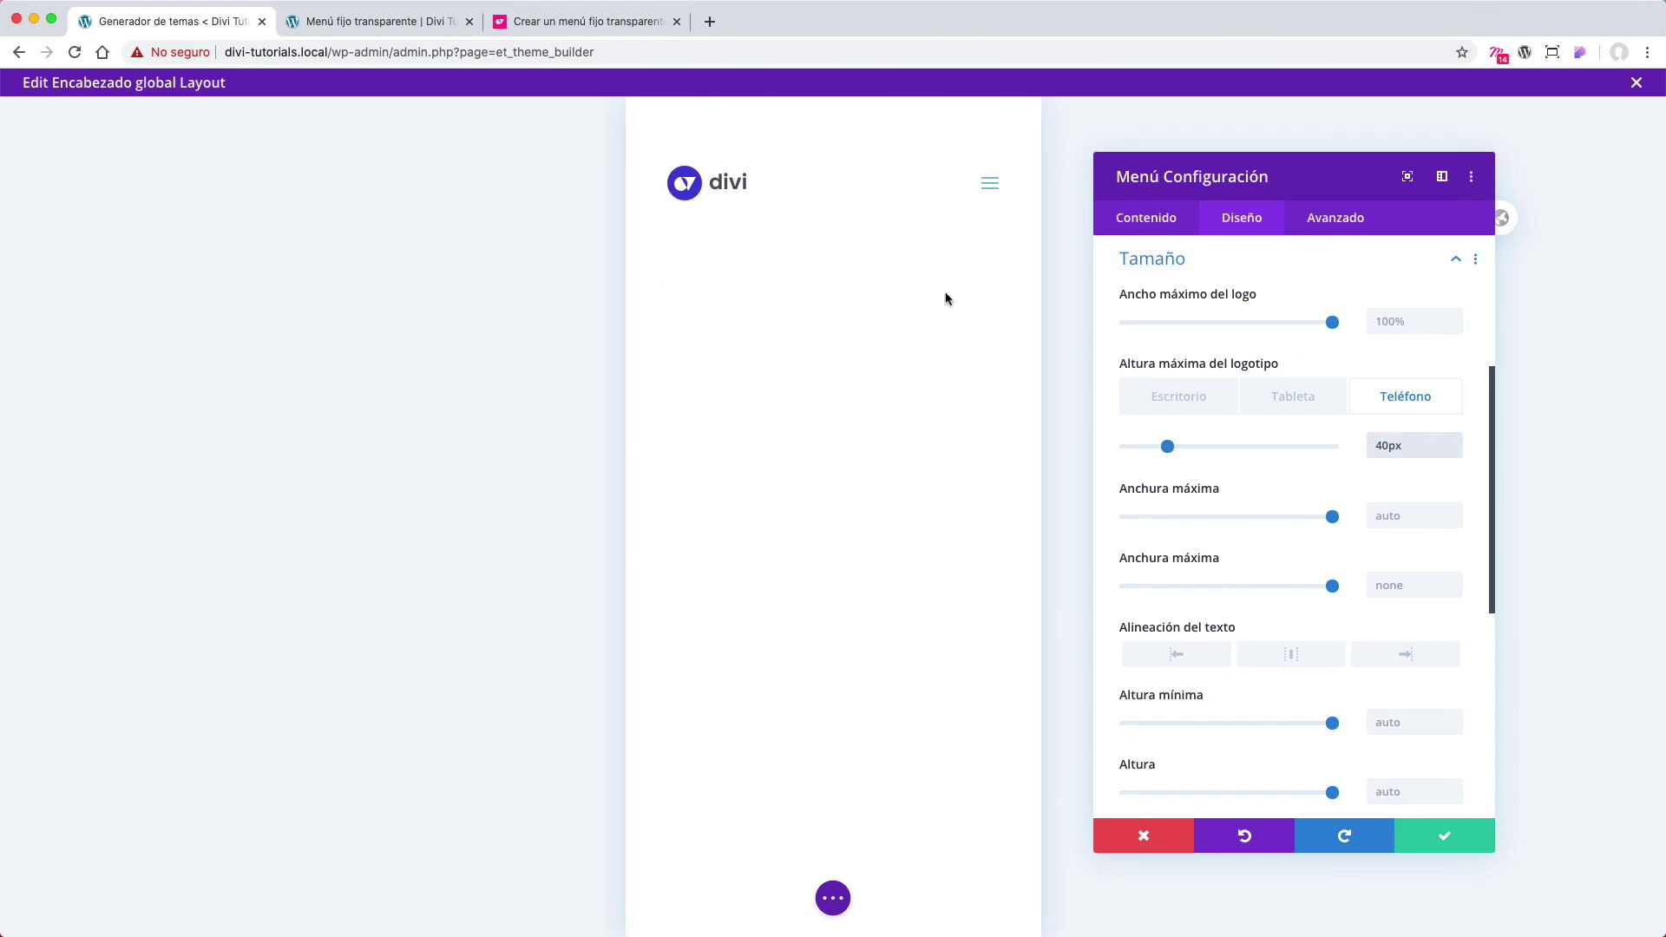
{"action": "left_click", "coordinate": [1193, 406]}
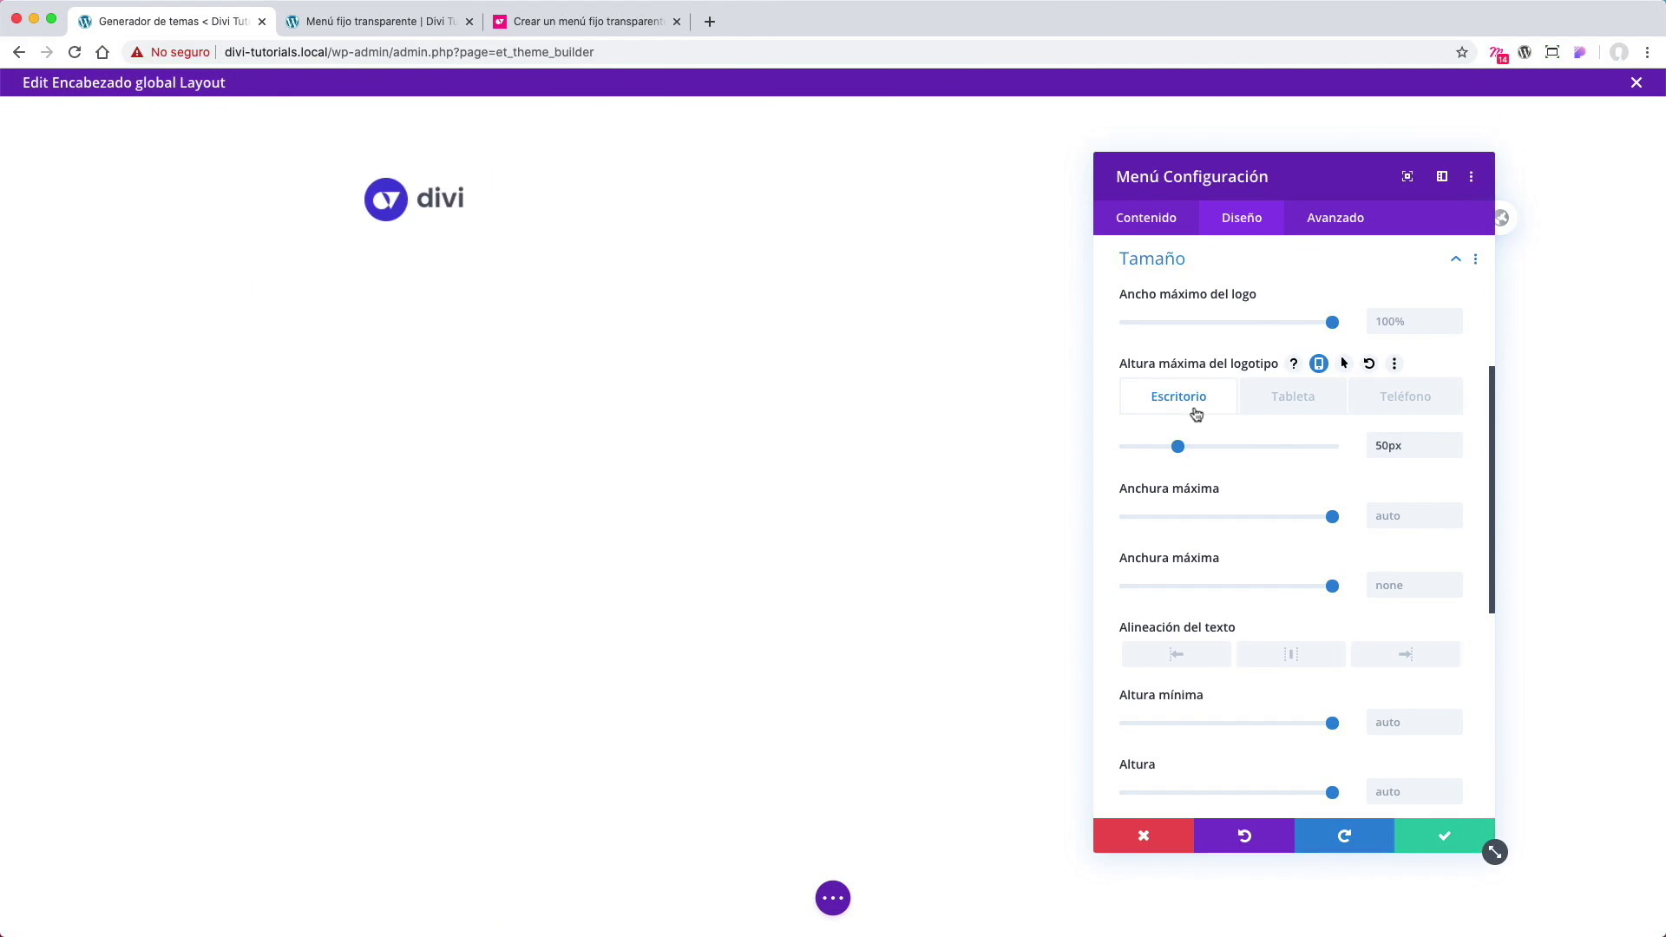
{"action": "scroll", "coordinate": [1263, 535], "scroll_direction": "down", "scroll_amount": 10}
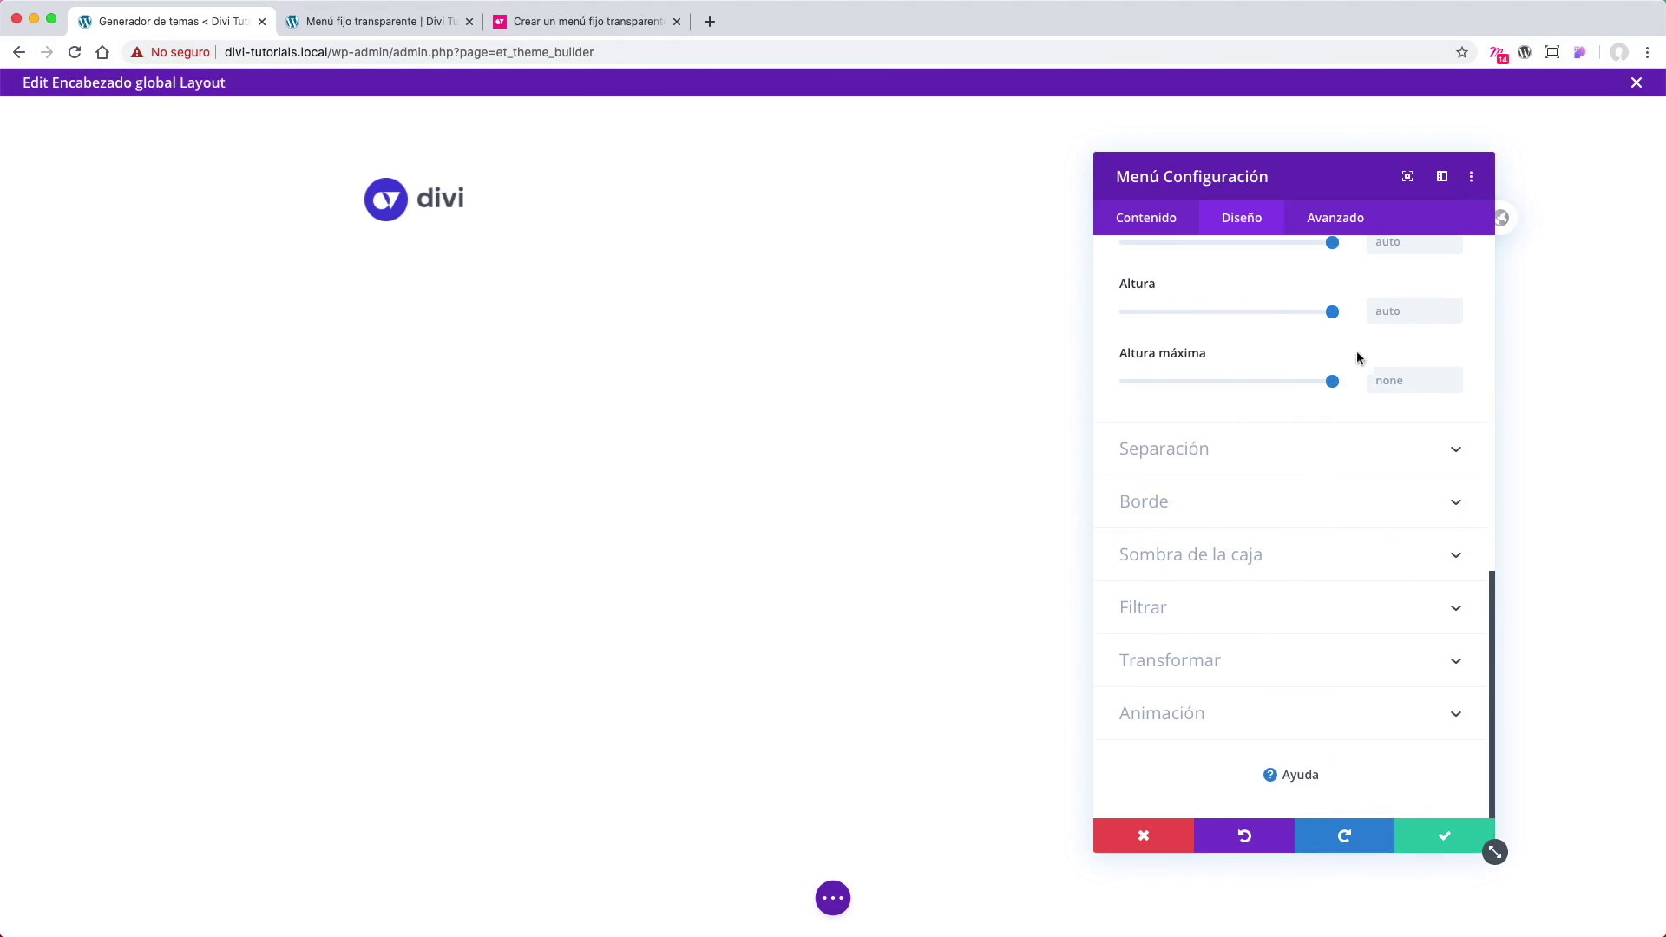
{"action": "left_click", "coordinate": [1435, 838]}
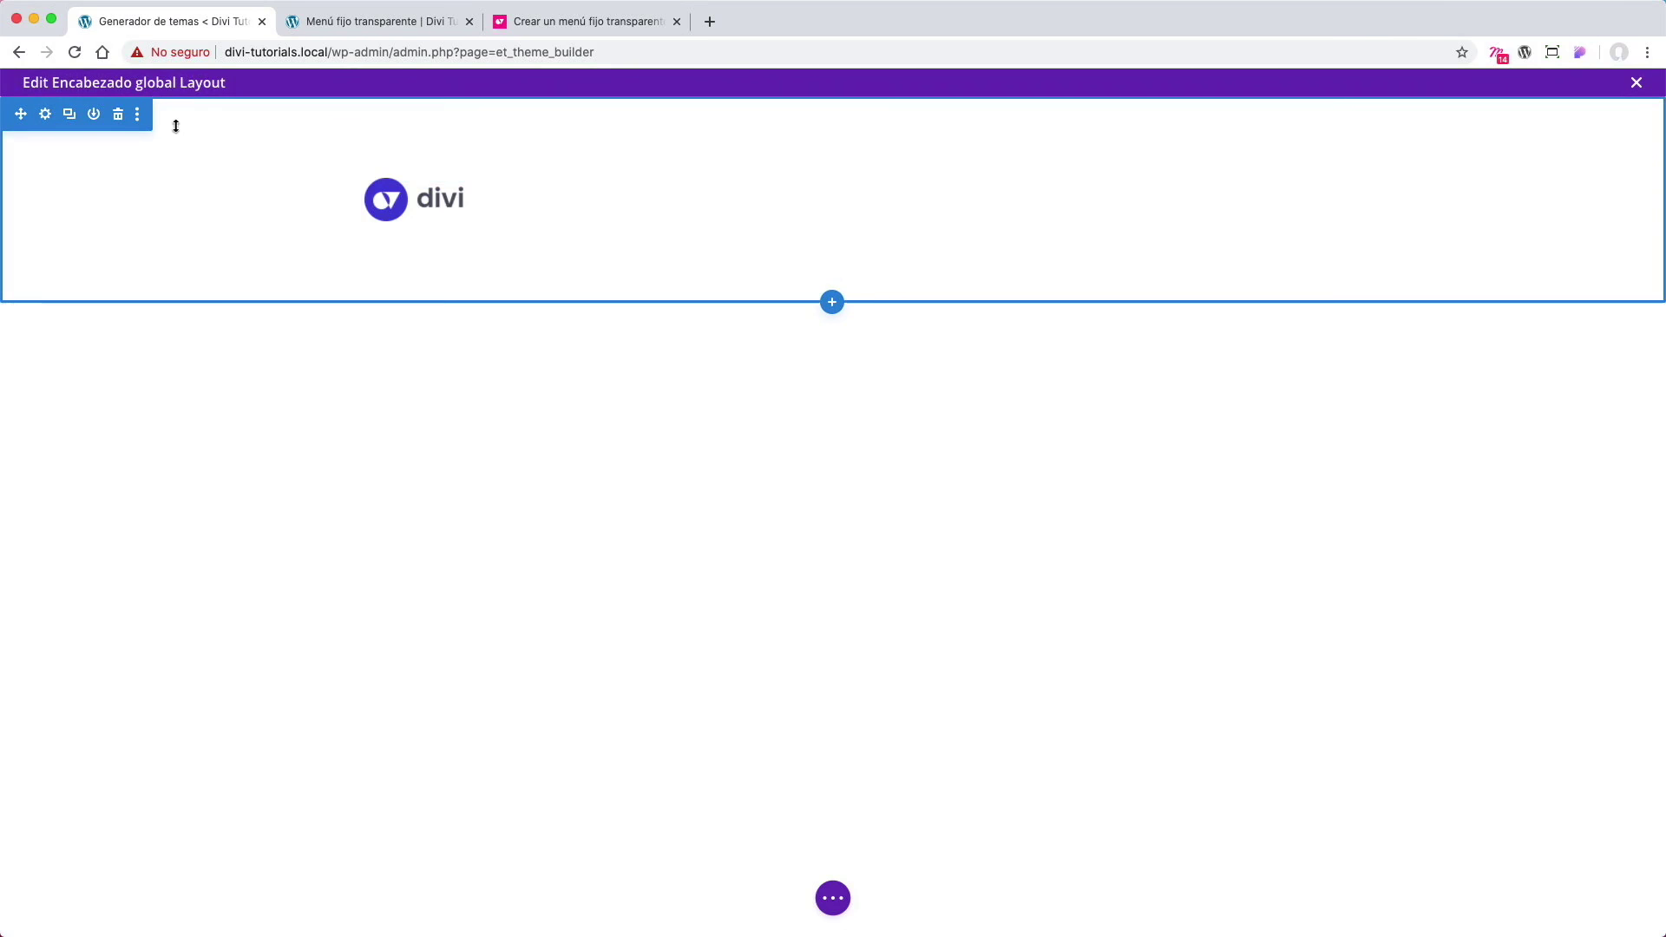
Step: Remove the top and bottom padding of the header section and its row directly on the canvas
{"action": "left_click_drag", "start_coordinate": [403, 136], "coordinate": [409, 82]}
{"action": "left_click_drag", "start_coordinate": [415, 235], "coordinate": [417, 184]}
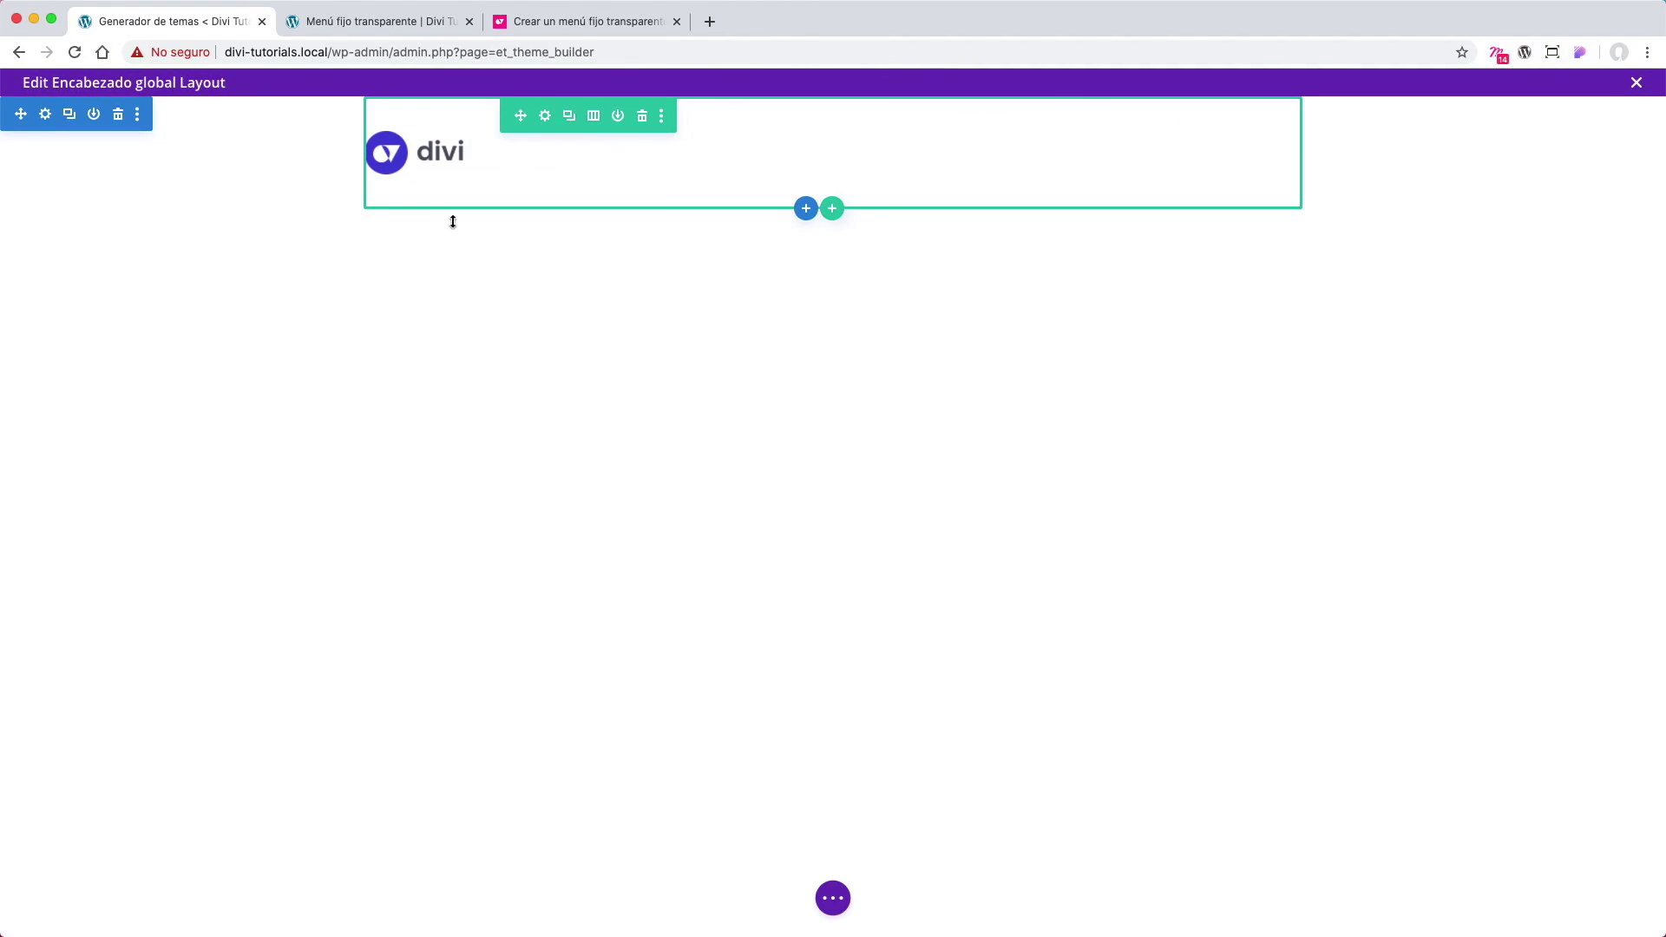
{"action": "left_click_drag", "start_coordinate": [466, 198], "coordinate": [475, 73]}
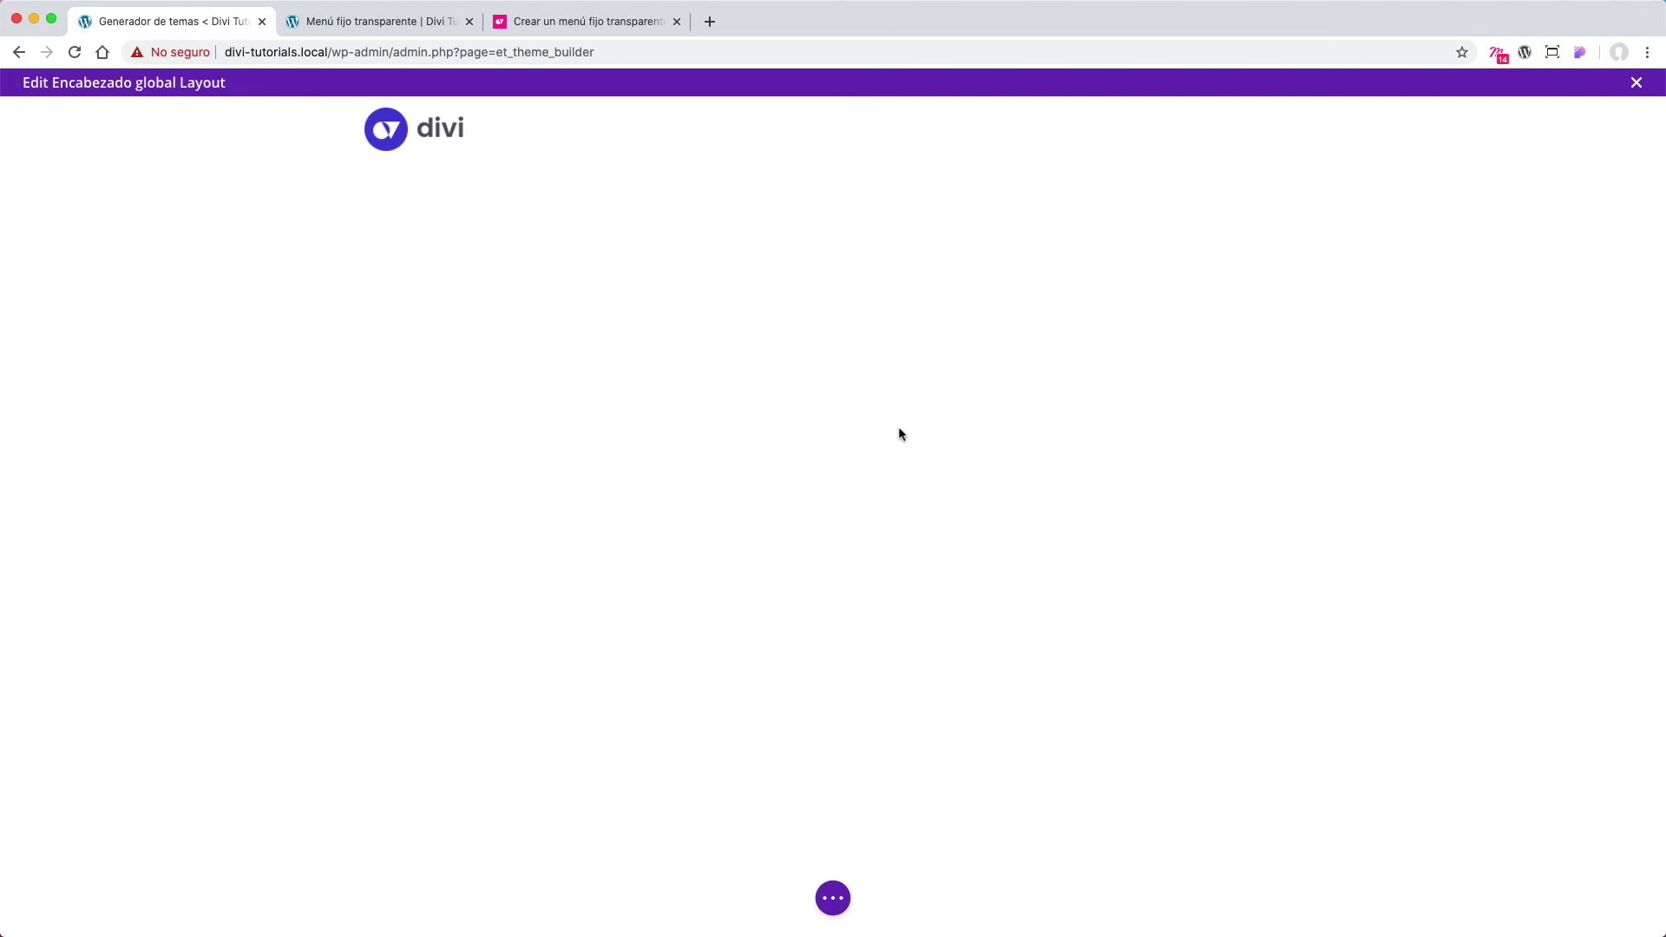
Step: Save the global header layout and reload the Menú fijo transparente page to check it
{"action": "left_click", "coordinate": [834, 899]}
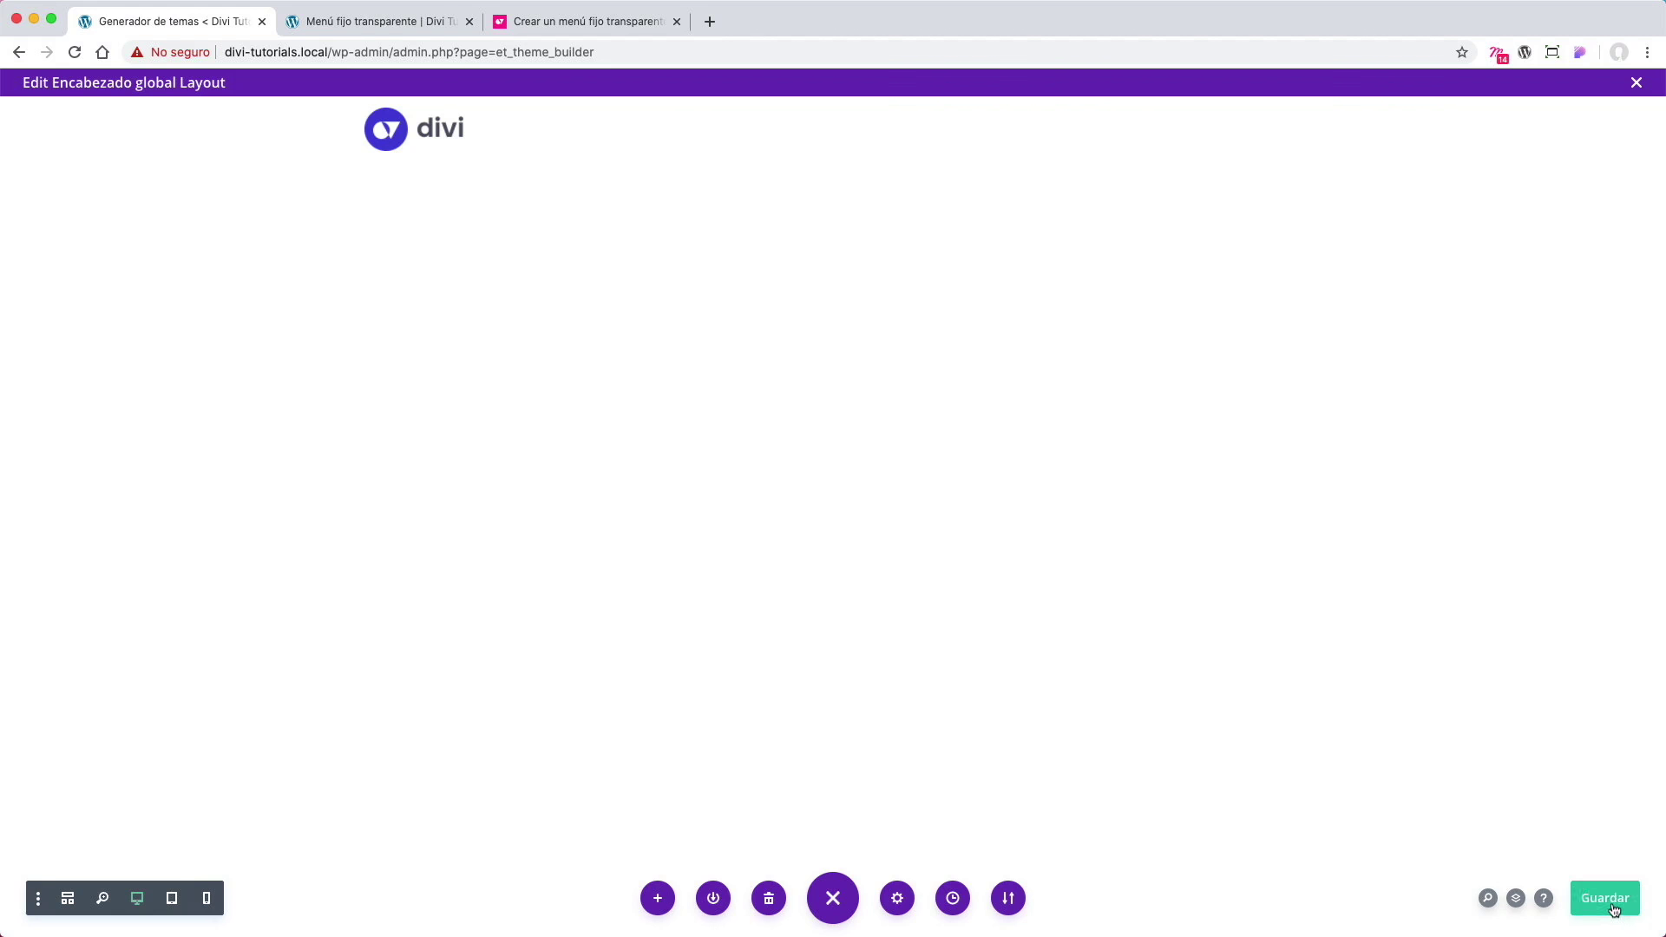
{"action": "left_click", "coordinate": [368, 22]}
{"action": "left_click", "coordinate": [363, 51]}
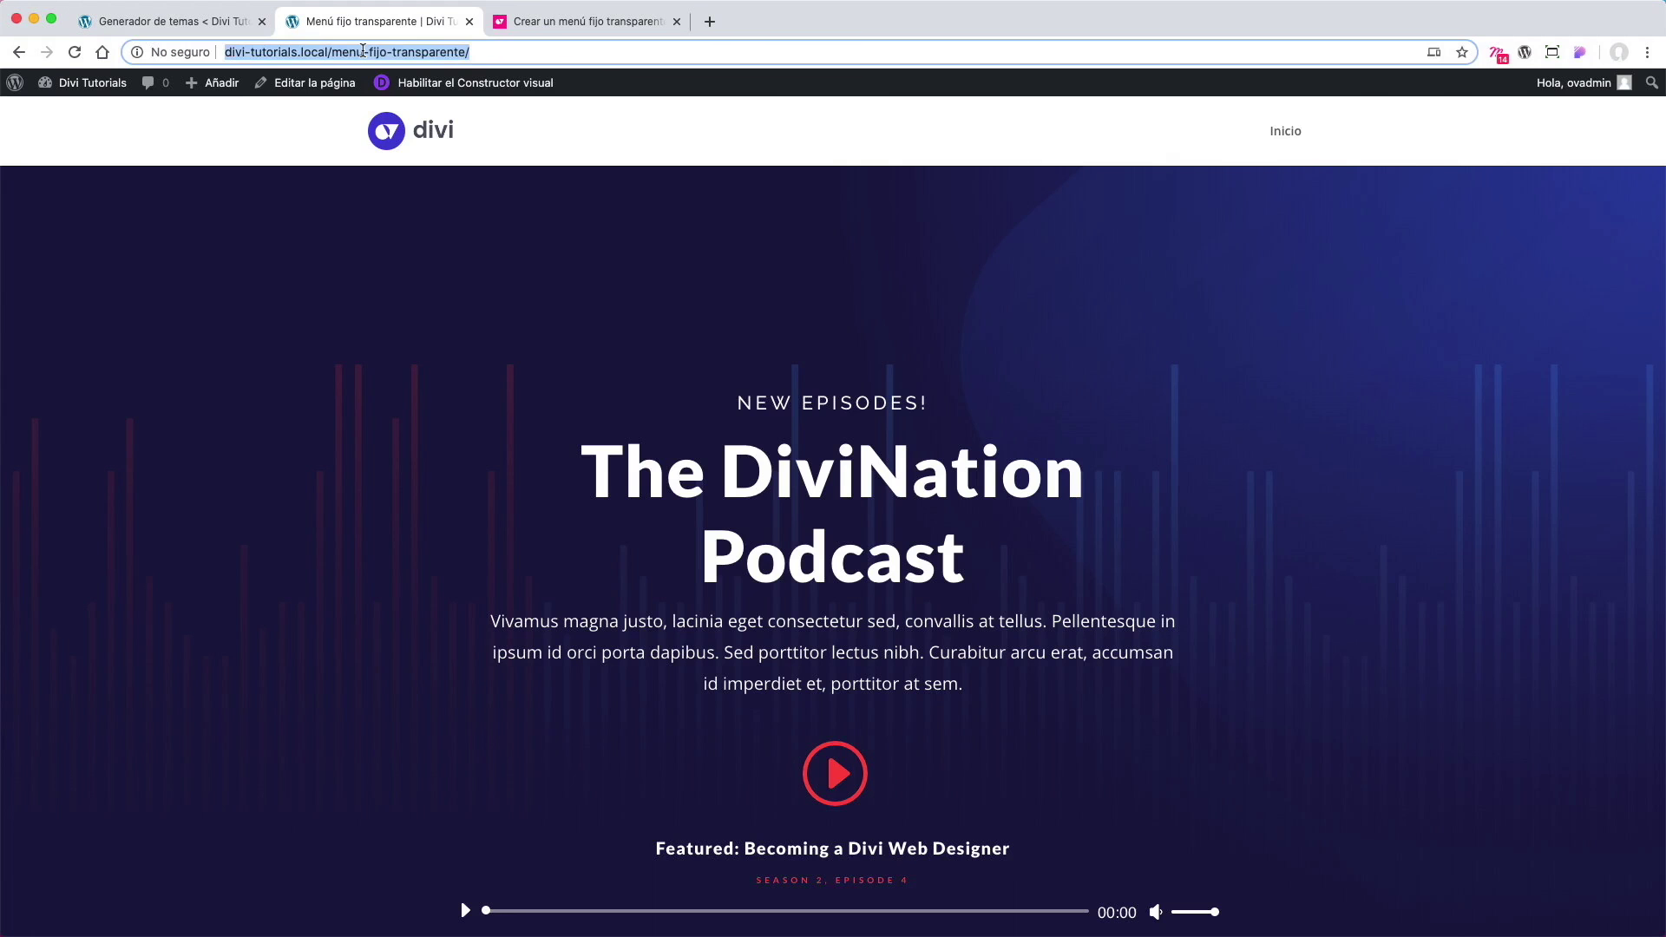
{"action": "key", "text": "Return"}
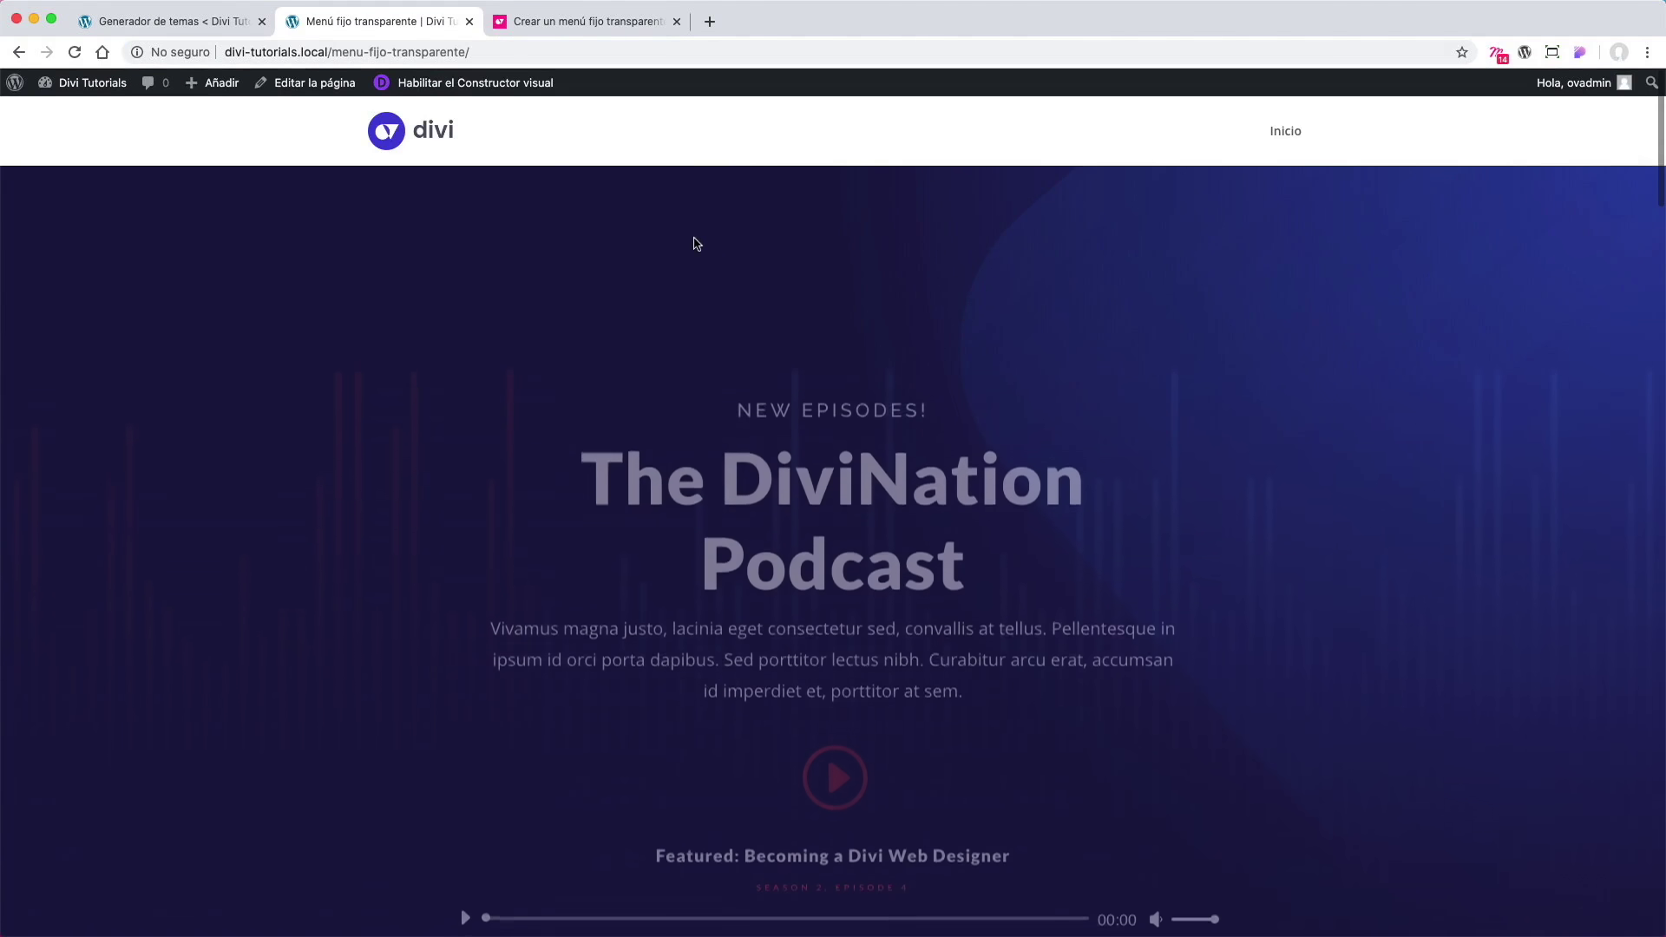
Step: Return to the global header layout, close its editor, and save the Divi Theme Builder changes
{"action": "left_click", "coordinate": [210, 24]}
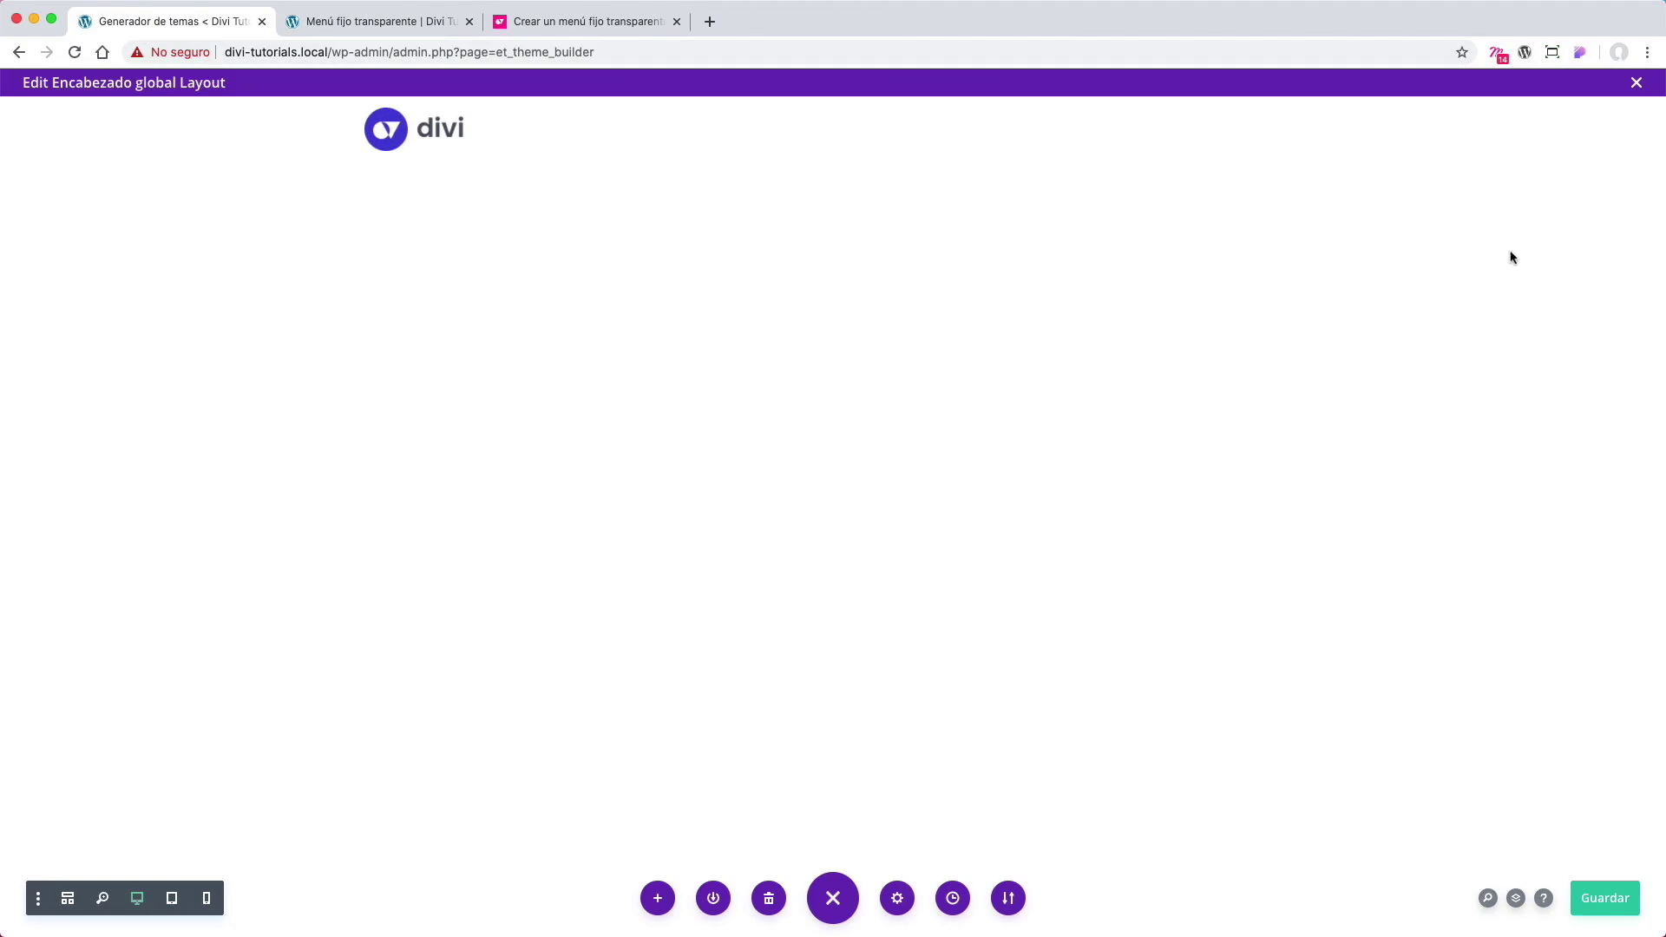
{"action": "left_click", "coordinate": [1637, 83]}
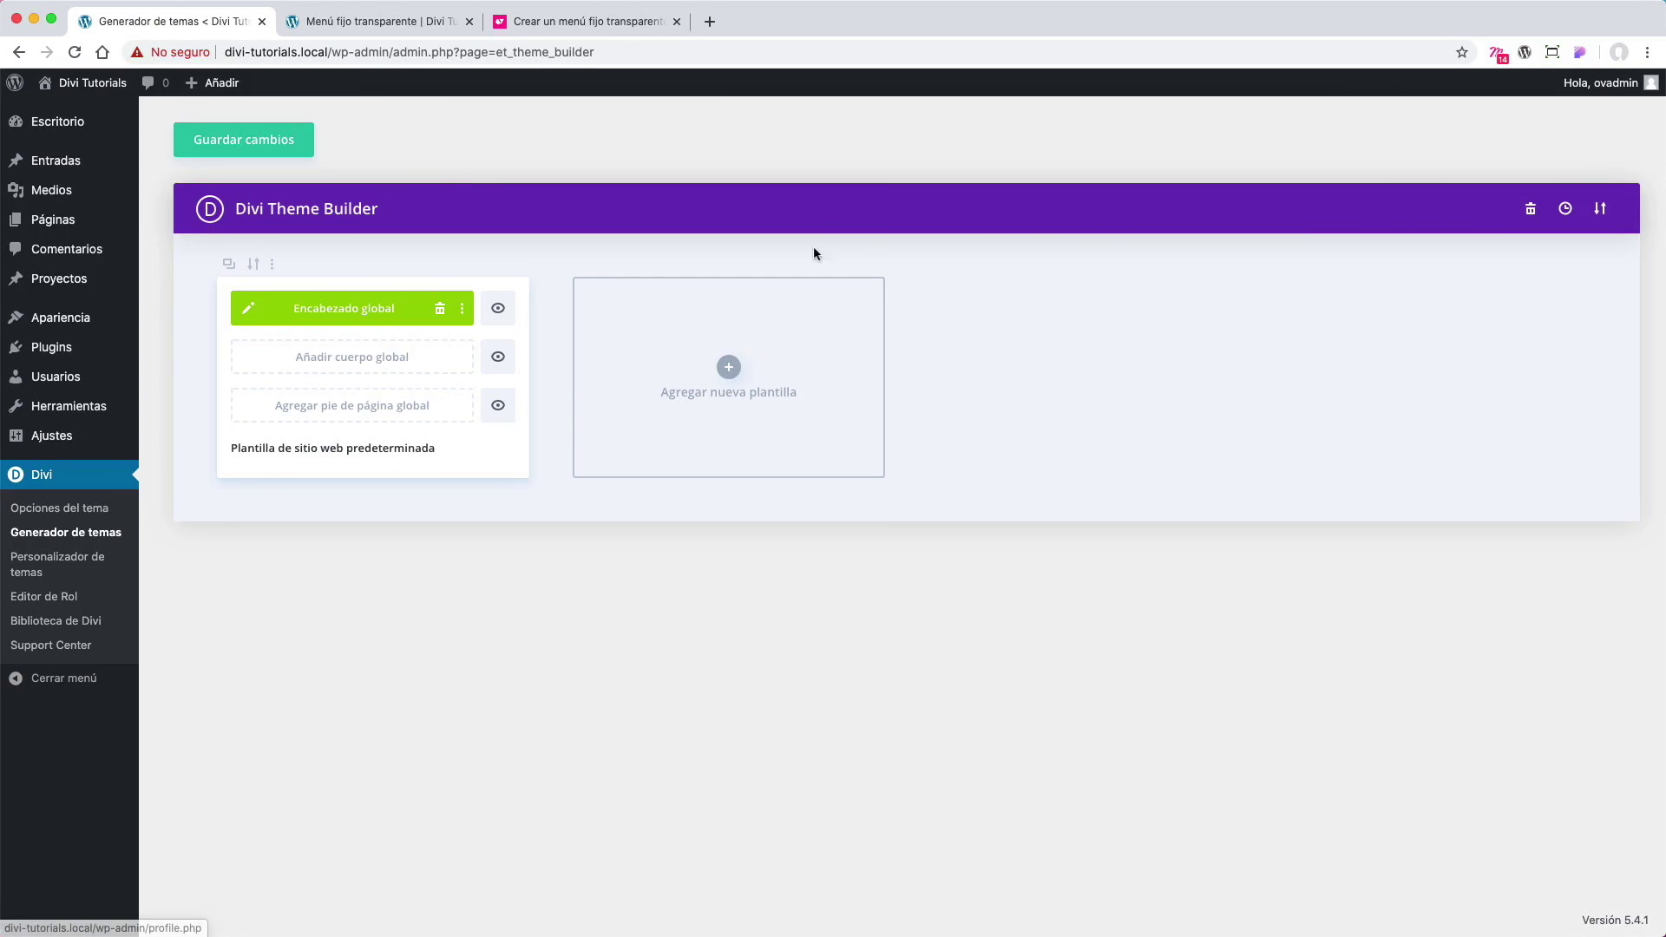
{"action": "left_click", "coordinate": [275, 152]}
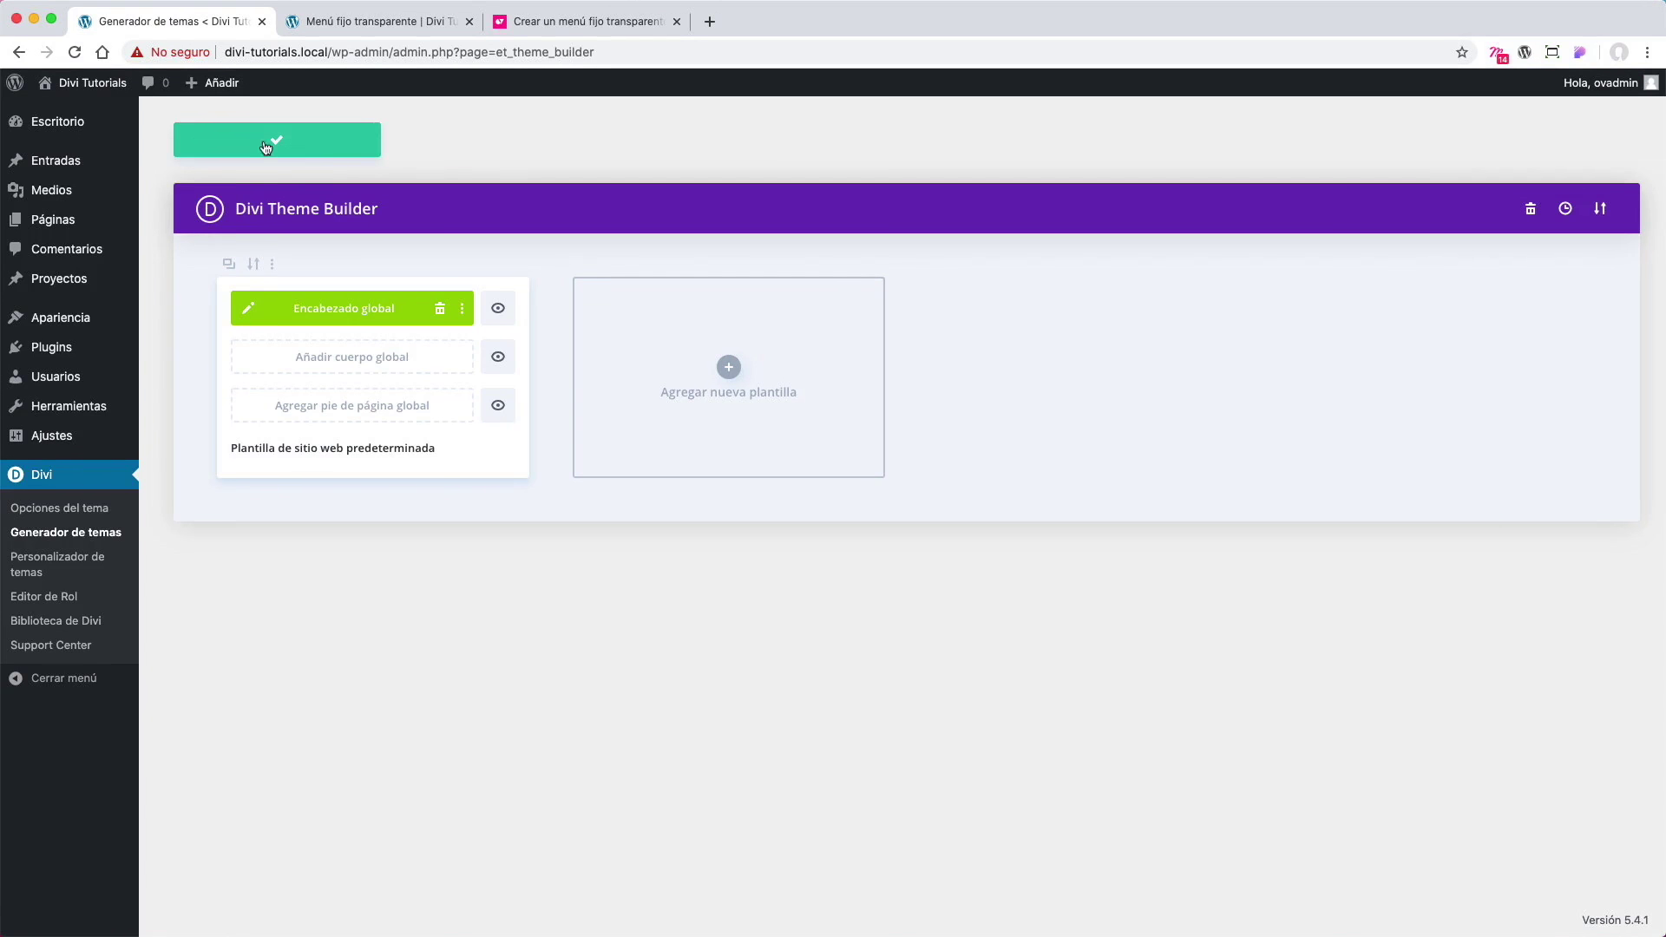
Step: Reload the Menú fijo transparente page to examine the new global header, and return to the Theme Builder
{"action": "left_click", "coordinate": [352, 20]}
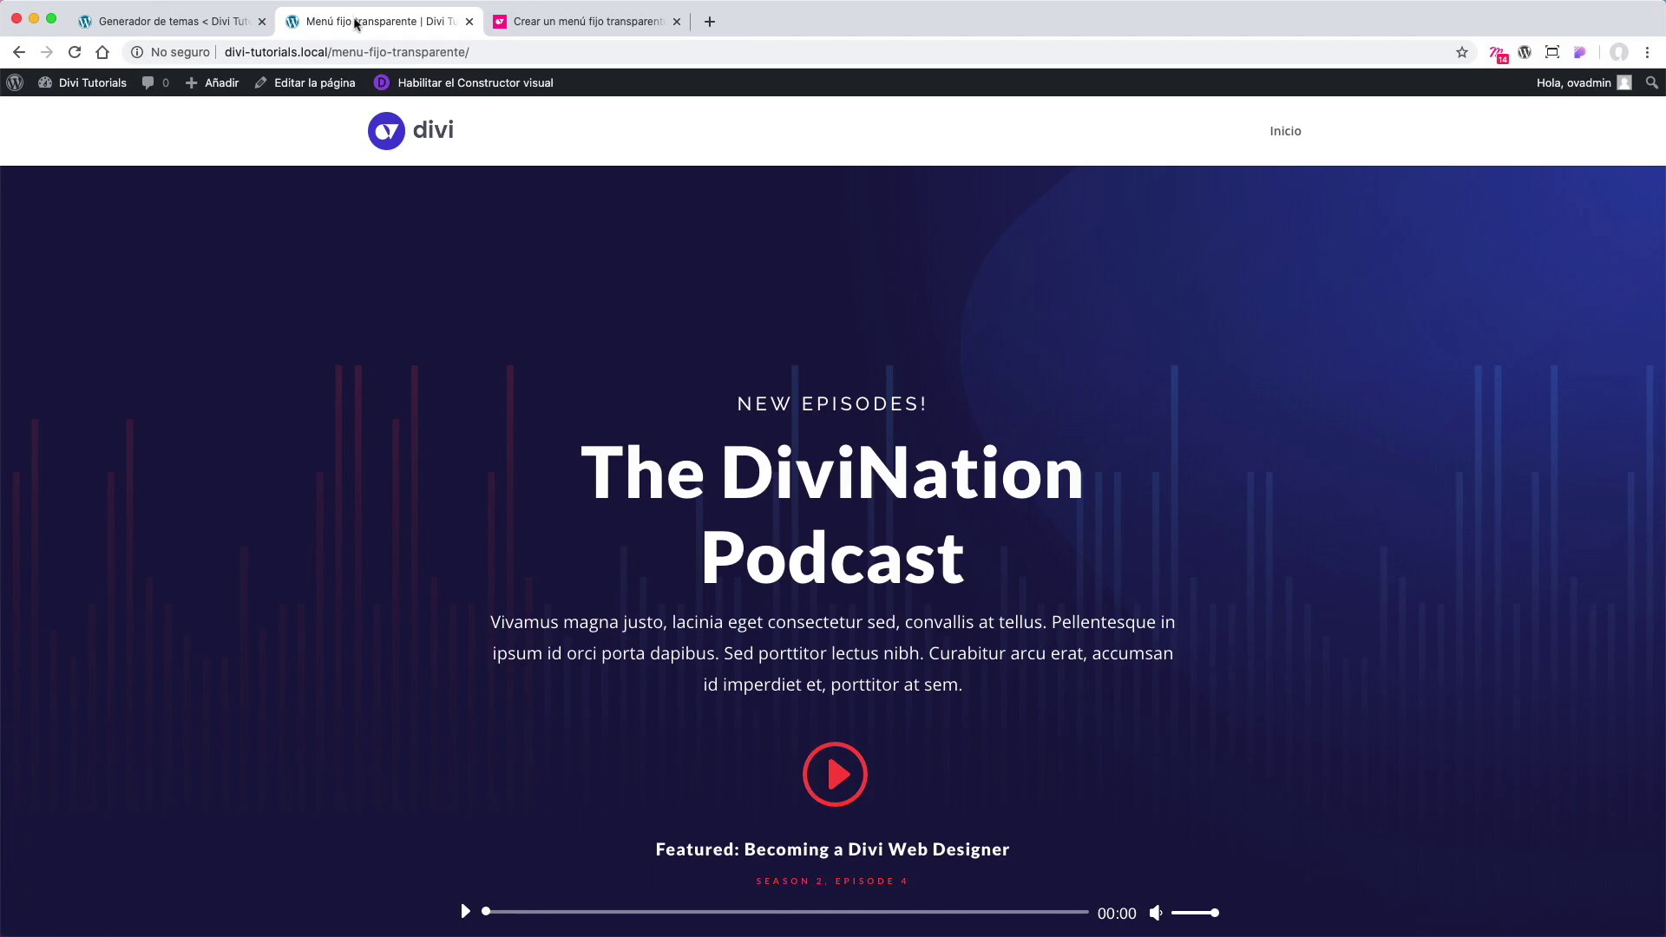
{"action": "left_click", "coordinate": [345, 52]}
{"action": "key", "text": "Return"}
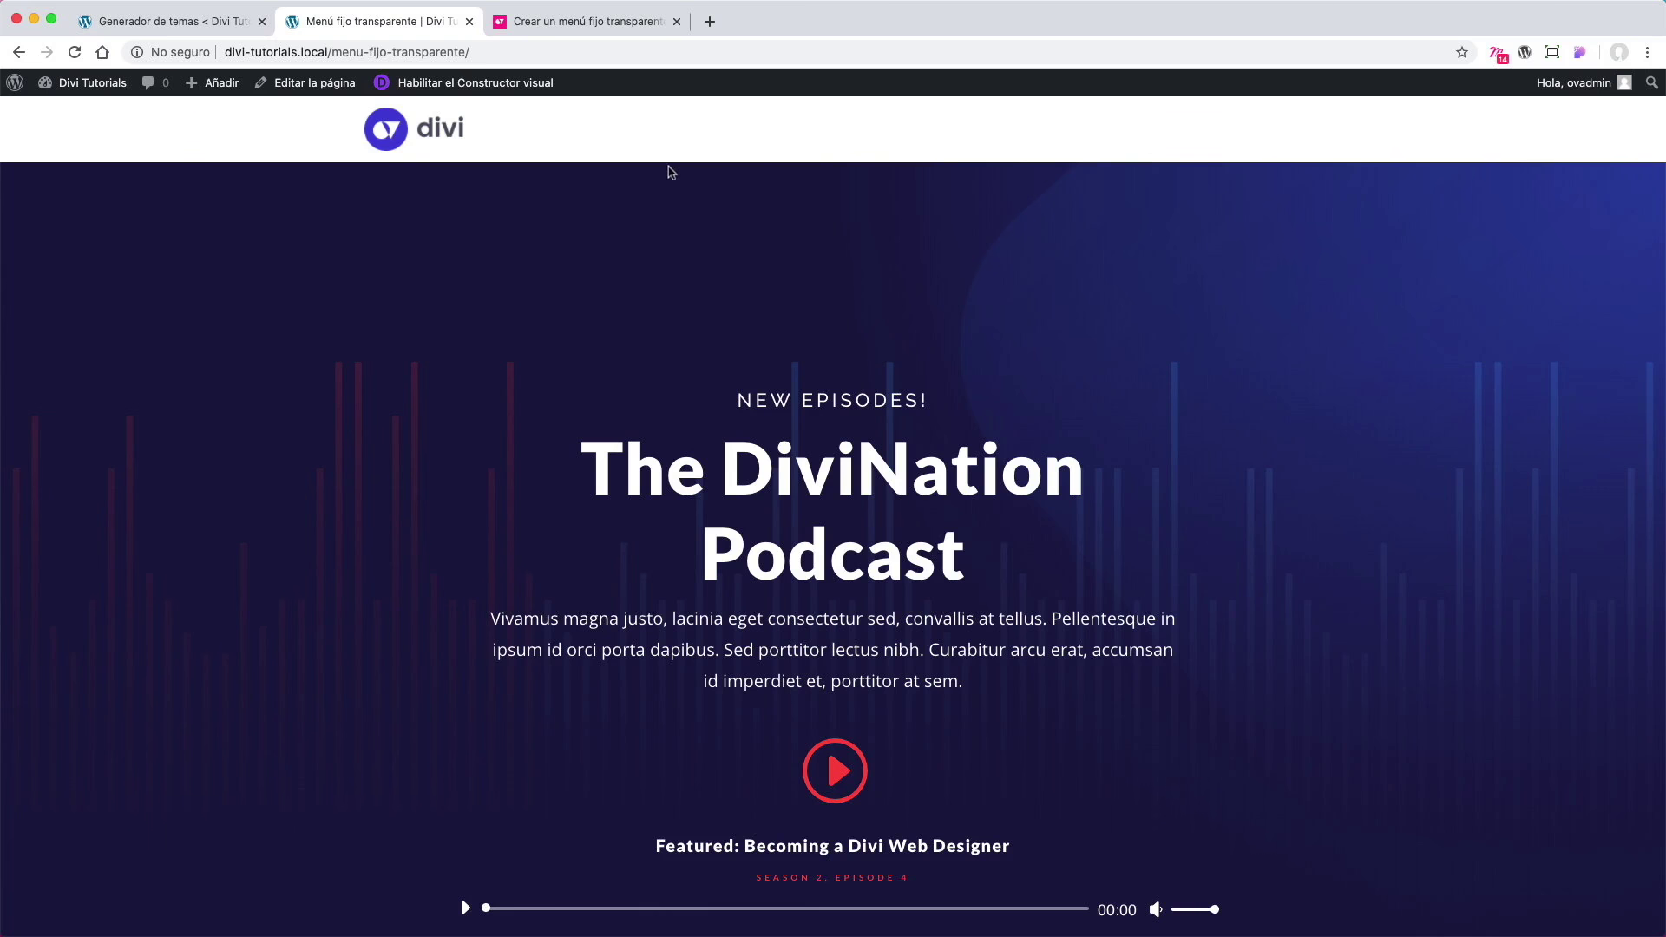
{"action": "left_click", "coordinate": [201, 22]}
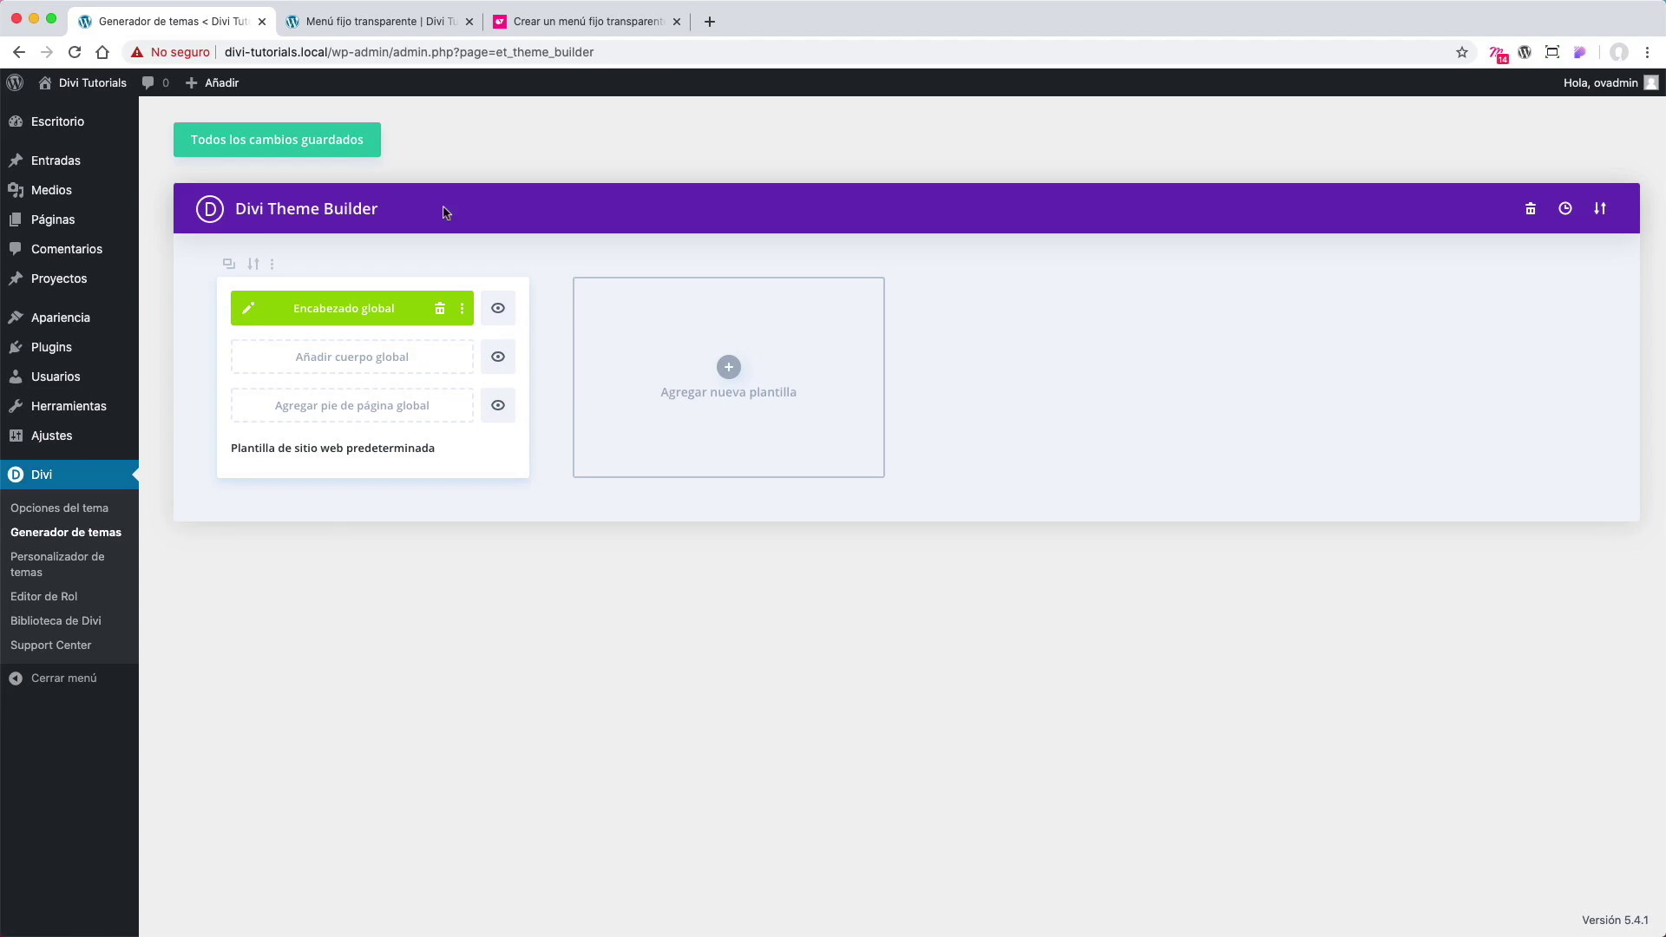
Step: Open the global header layout of the default website template for editing
{"action": "left_click", "coordinate": [466, 312]}
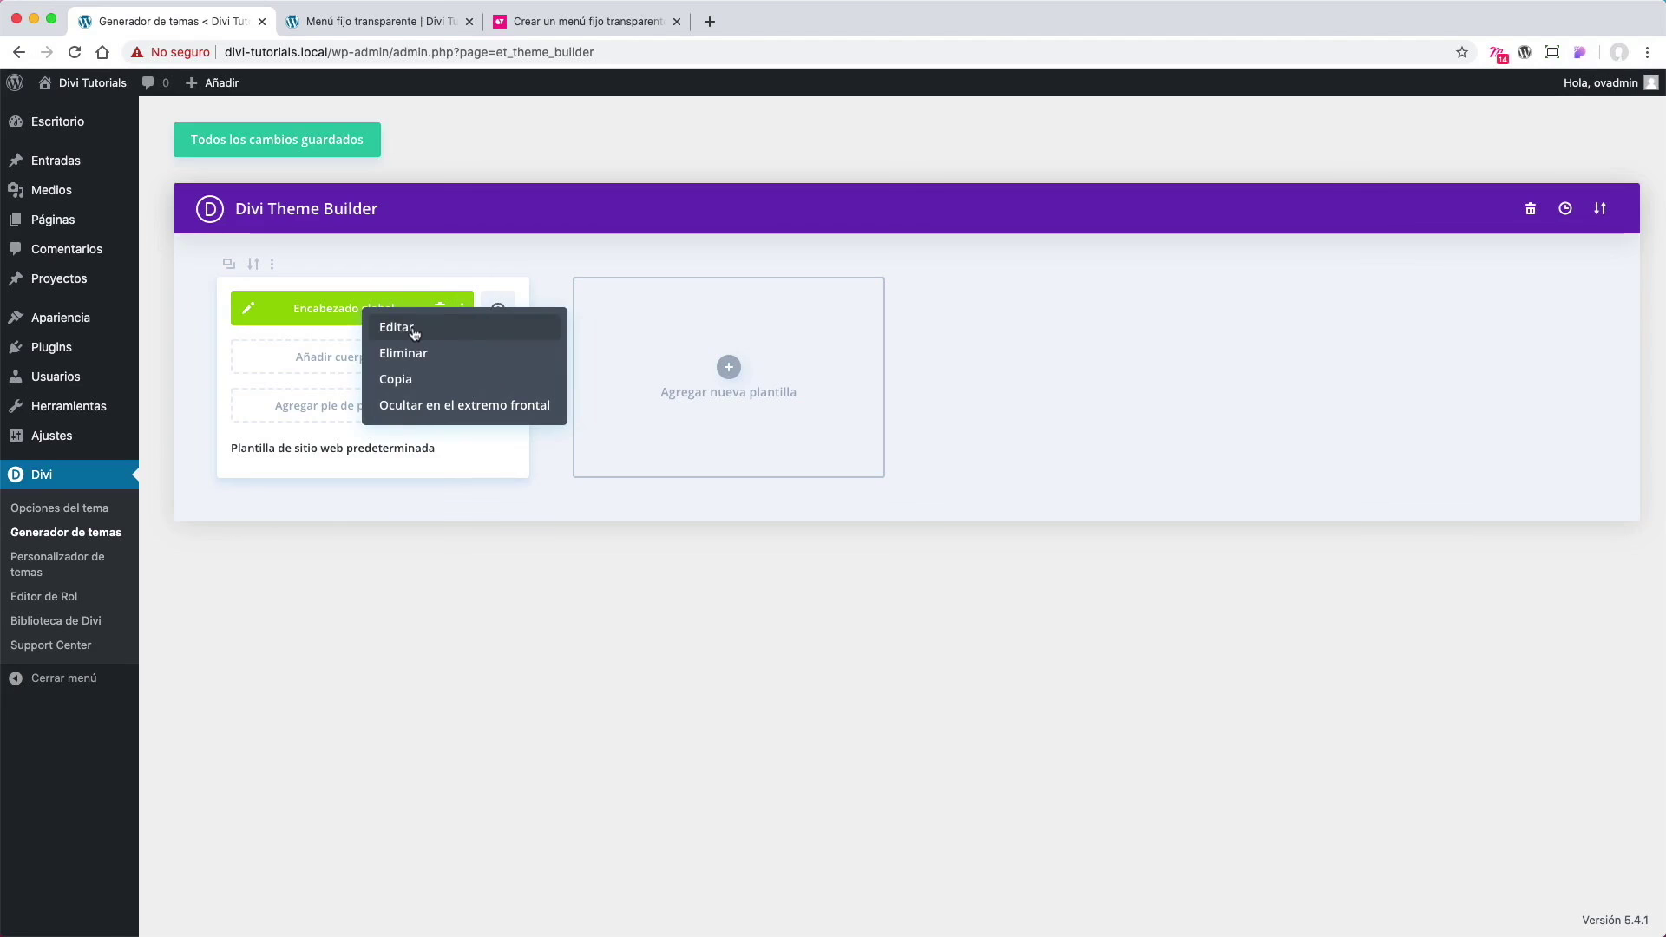
{"action": "left_click", "coordinate": [398, 323]}
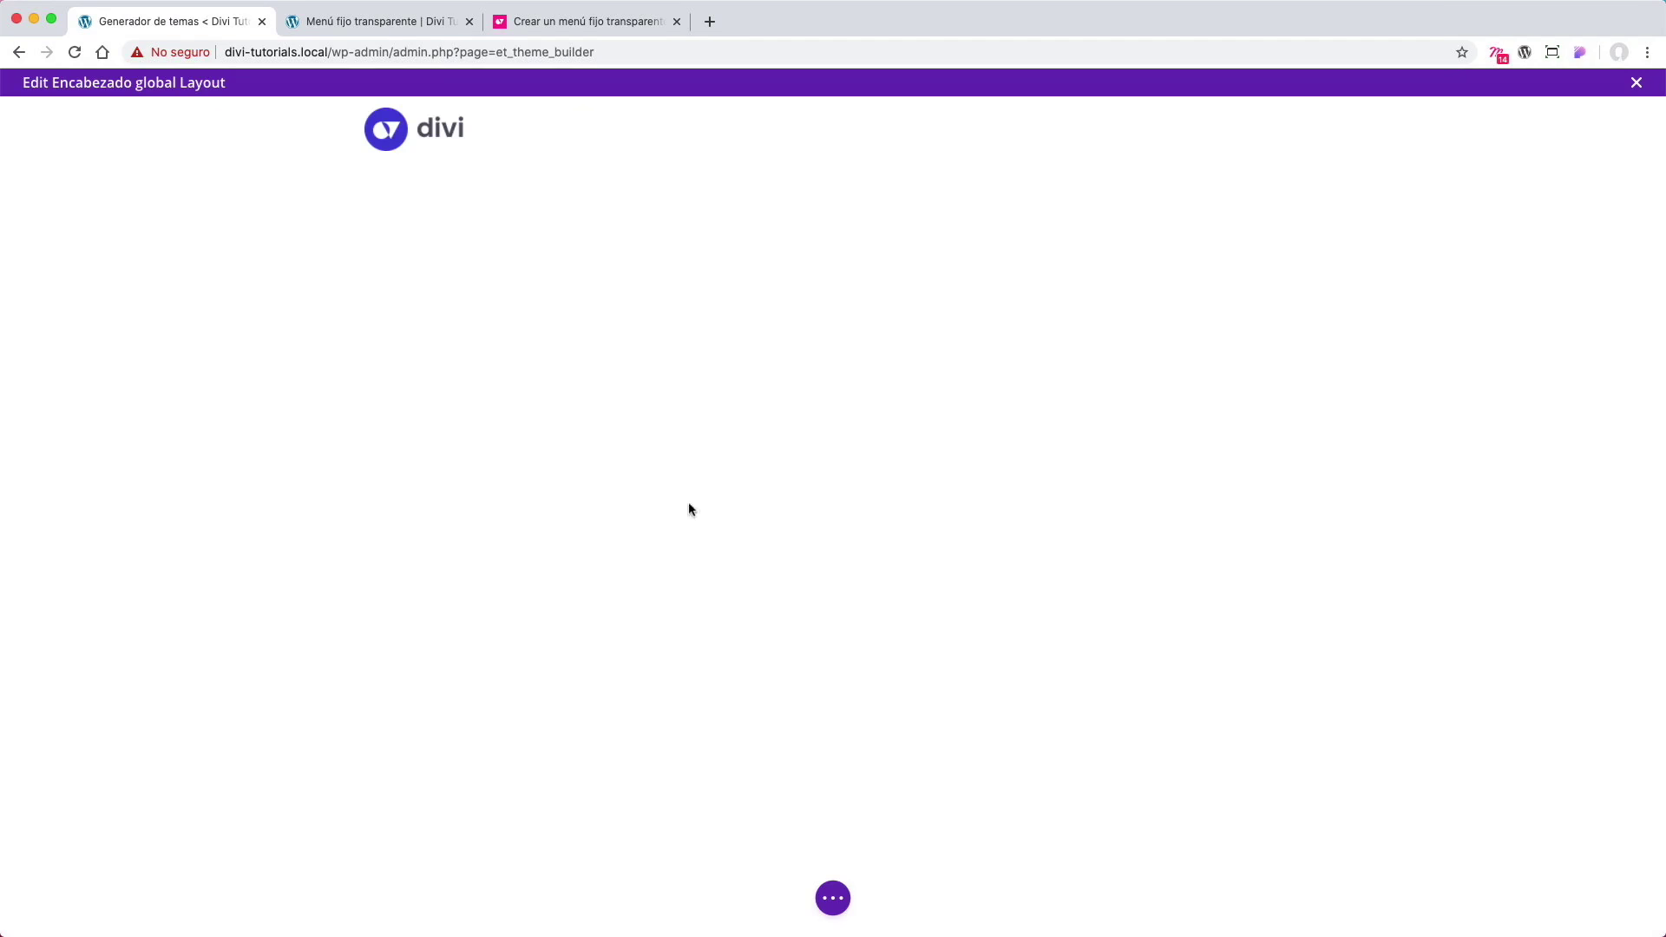
{"action": "mouse_move", "coordinate": [278, 122]}
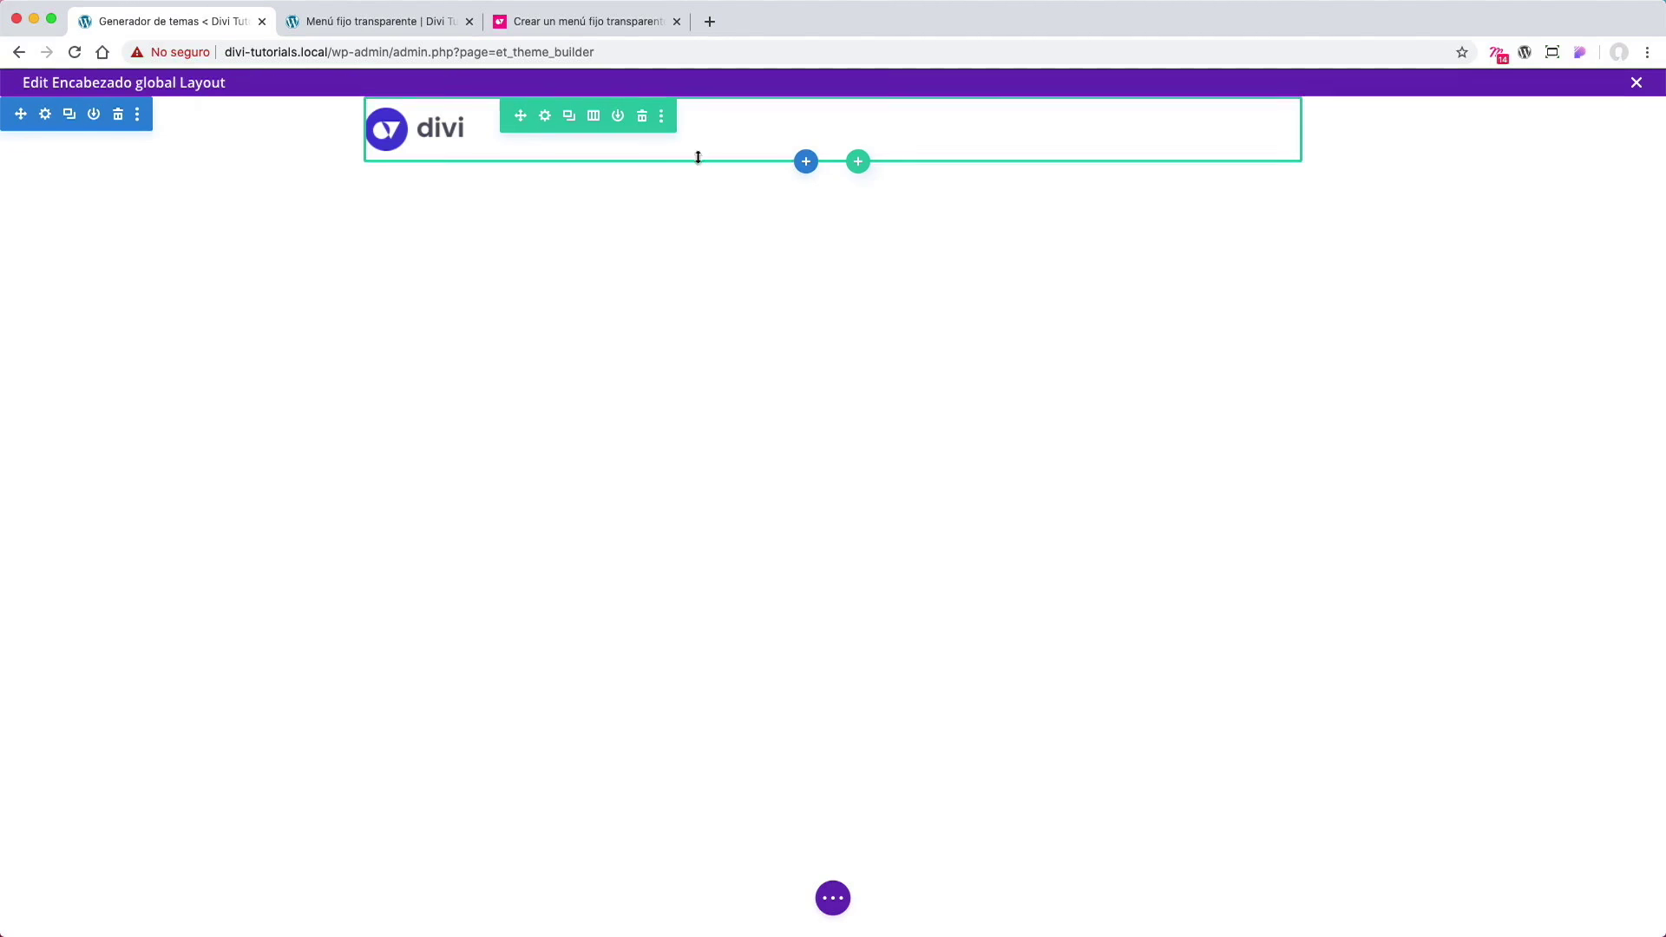
Step: Examine how the header behaves while moving through the live Menú fijo transparente page, and return to the header layout
{"action": "left_click", "coordinate": [376, 21]}
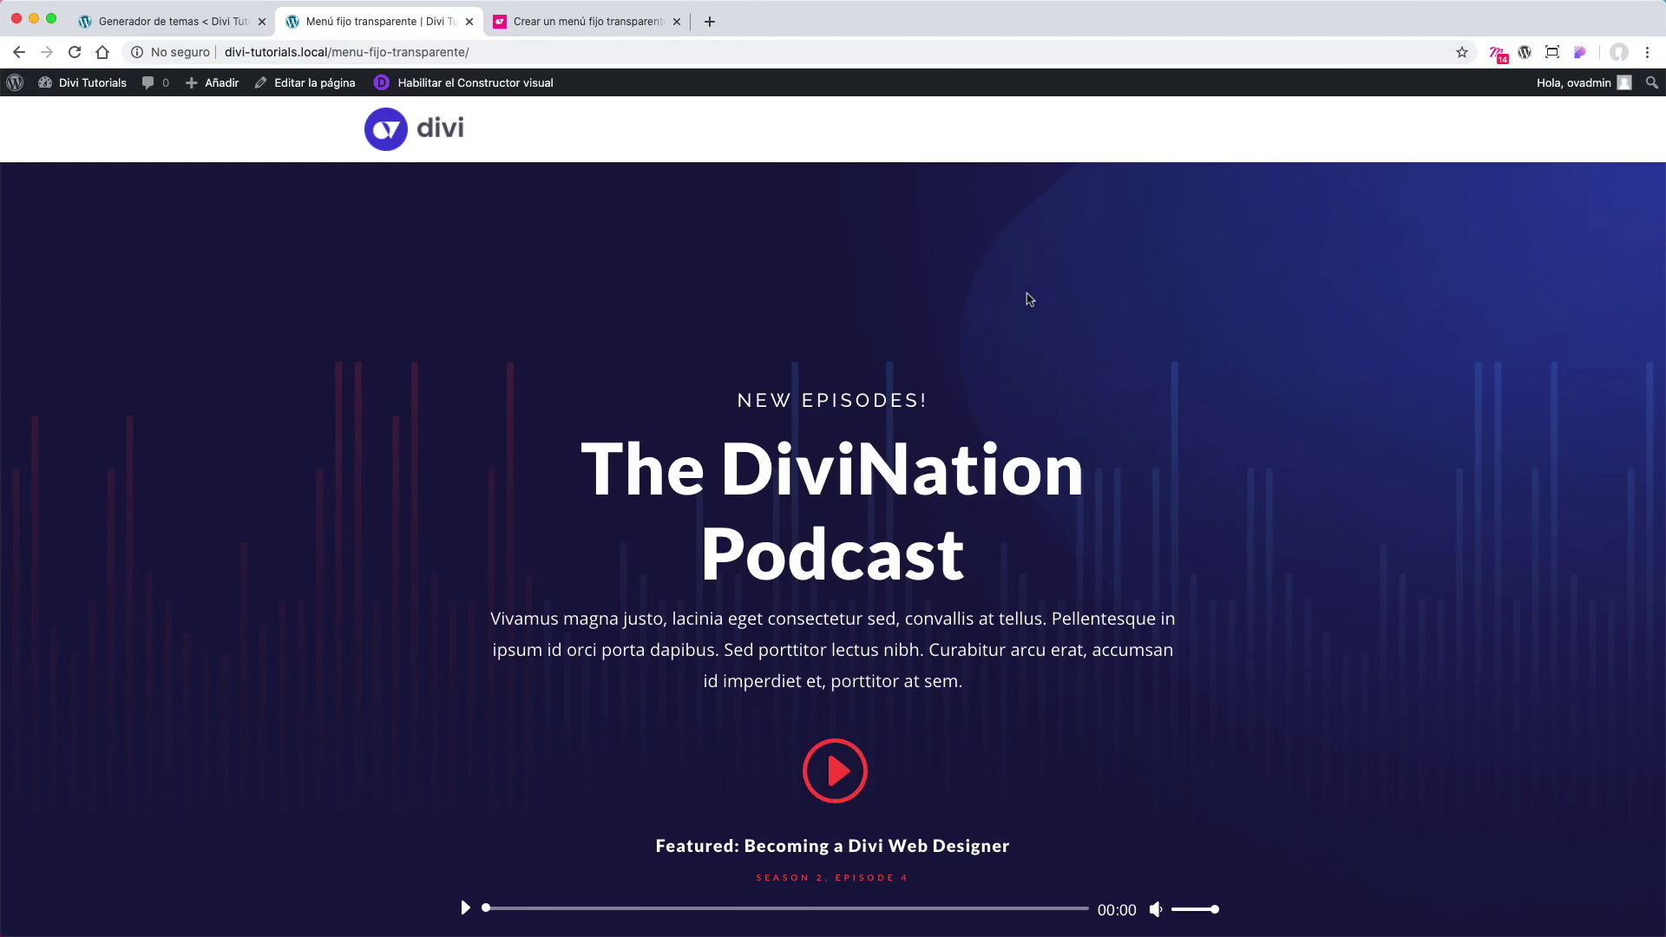
{"action": "scroll", "coordinate": [1149, 375], "scroll_direction": "down", "scroll_amount": 20}
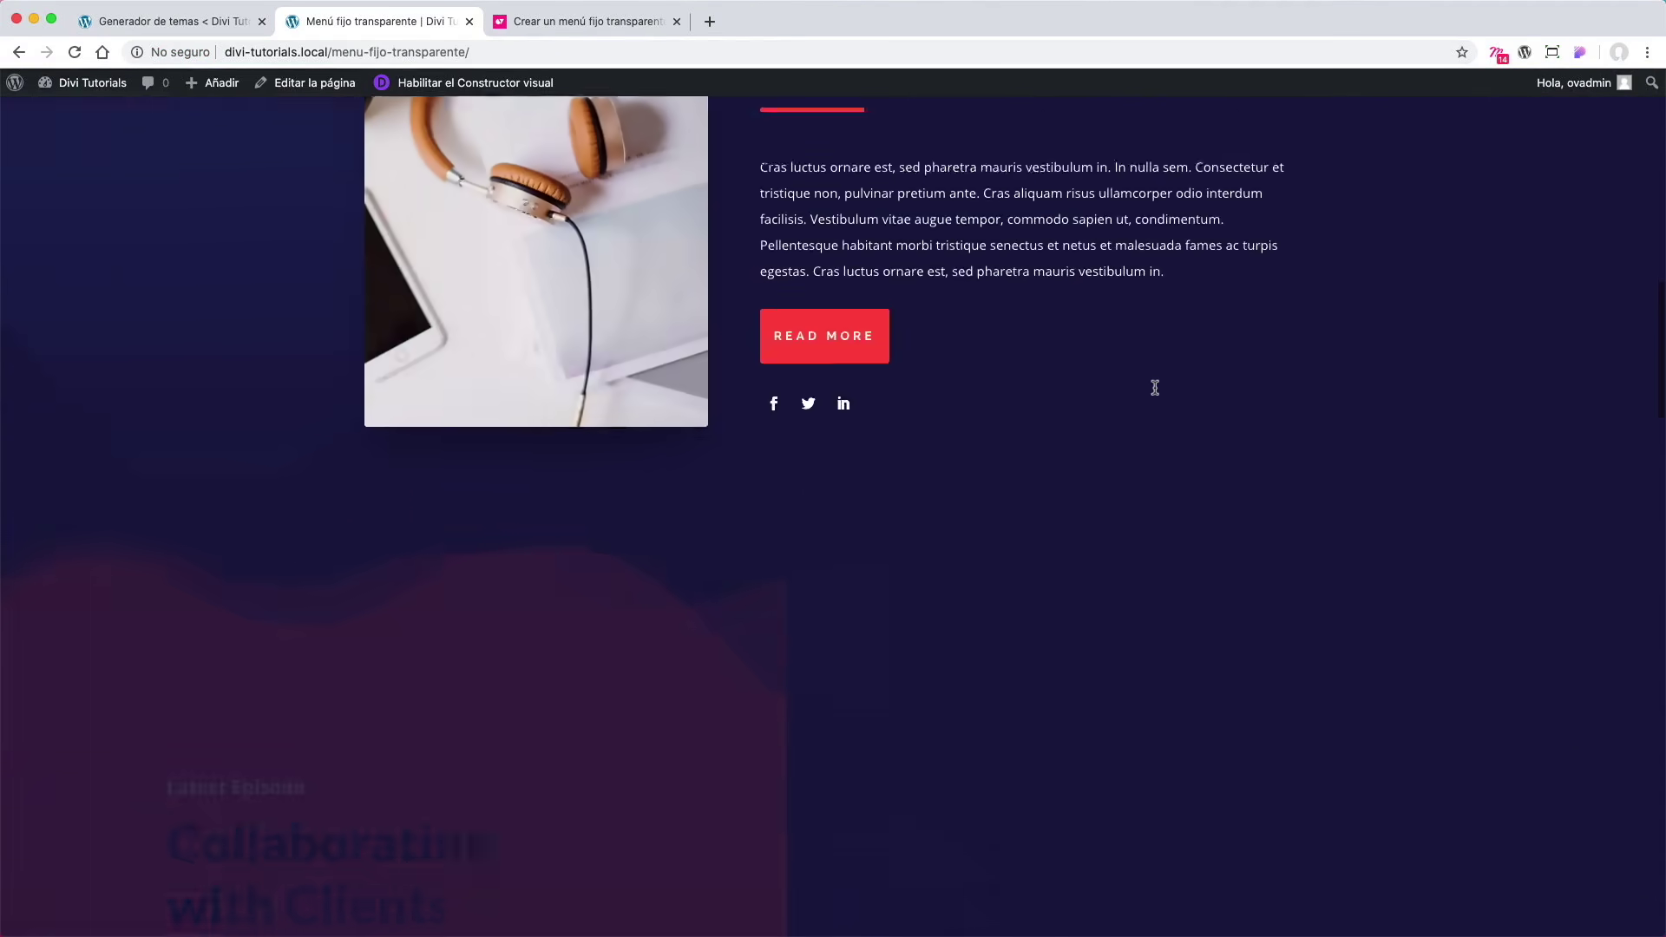
{"action": "scroll", "coordinate": [1154, 391], "scroll_direction": "up", "scroll_amount": 20}
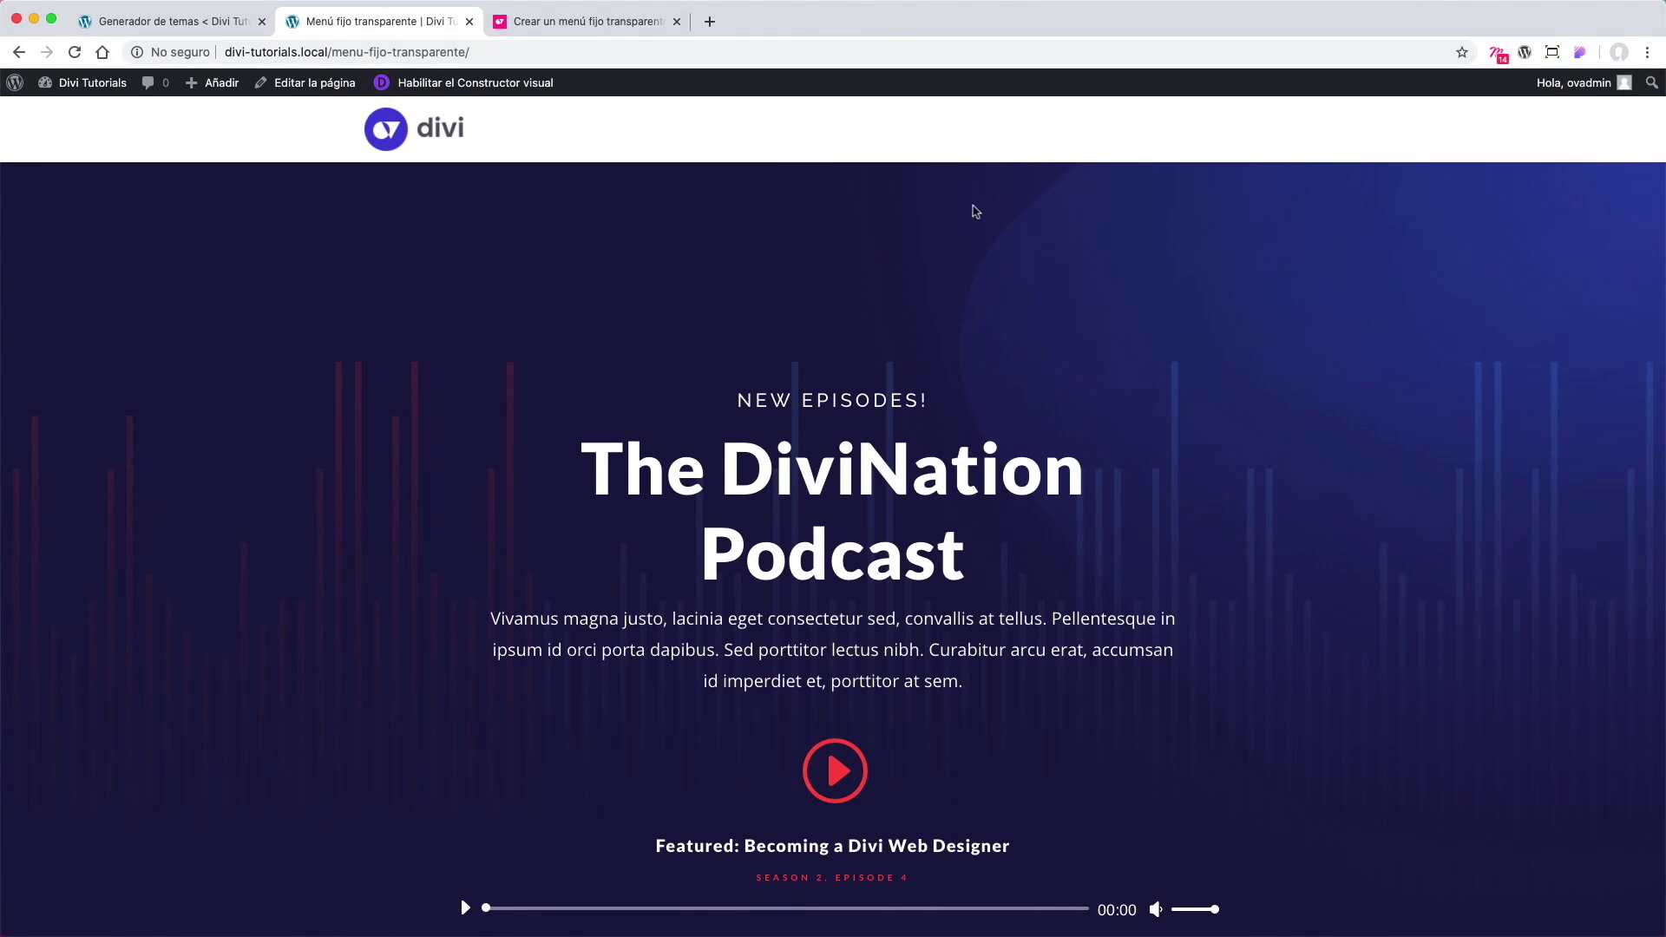
{"action": "scroll", "coordinate": [1212, 272], "scroll_direction": "down", "scroll_amount": 5}
{"action": "scroll", "coordinate": [1212, 272], "scroll_direction": "up", "scroll_amount": 6}
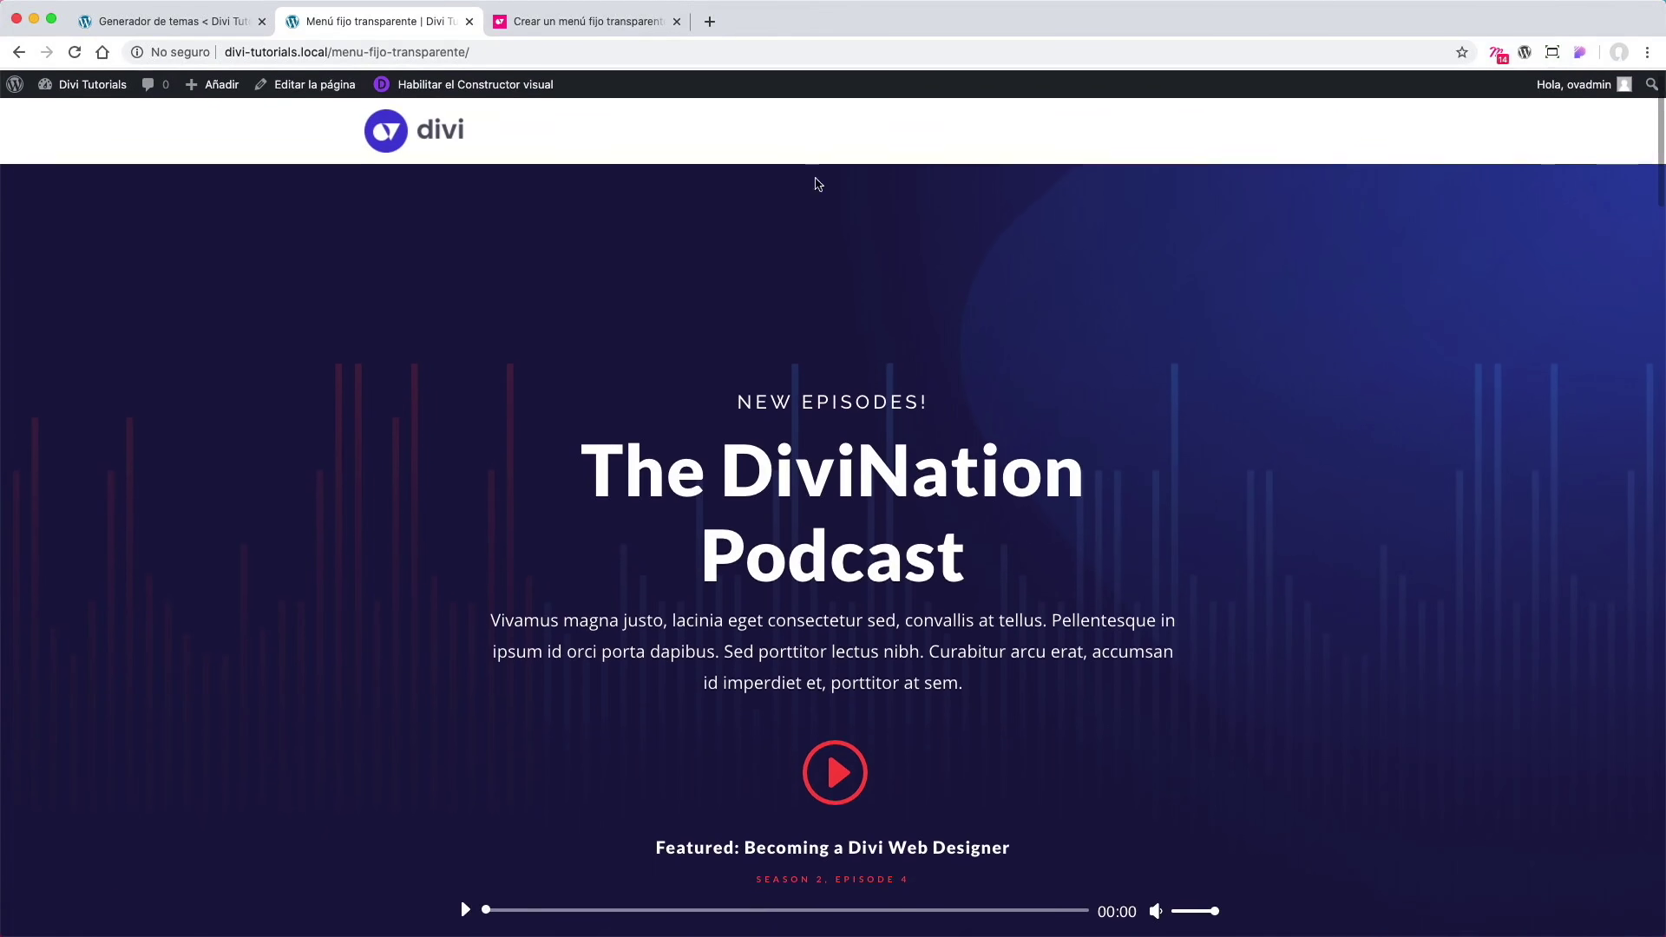
{"action": "left_click", "coordinate": [199, 32]}
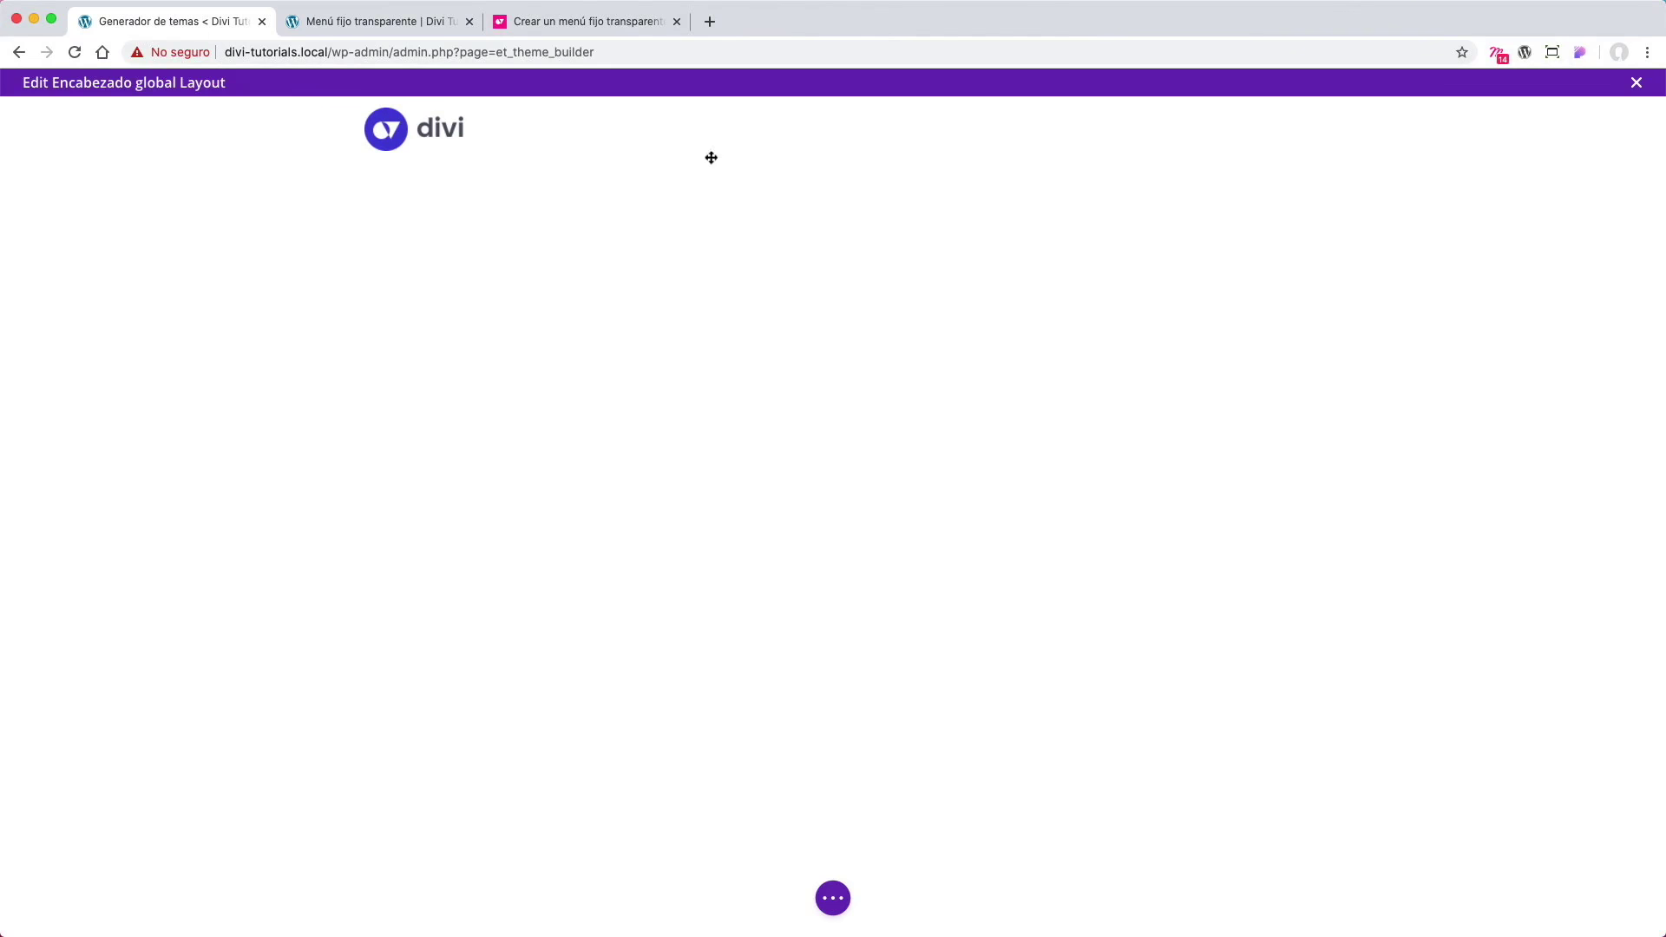
Step: Set the header section's position to Fixed and its Z index to 9999
{"action": "mouse_move", "coordinate": [24, 118]}
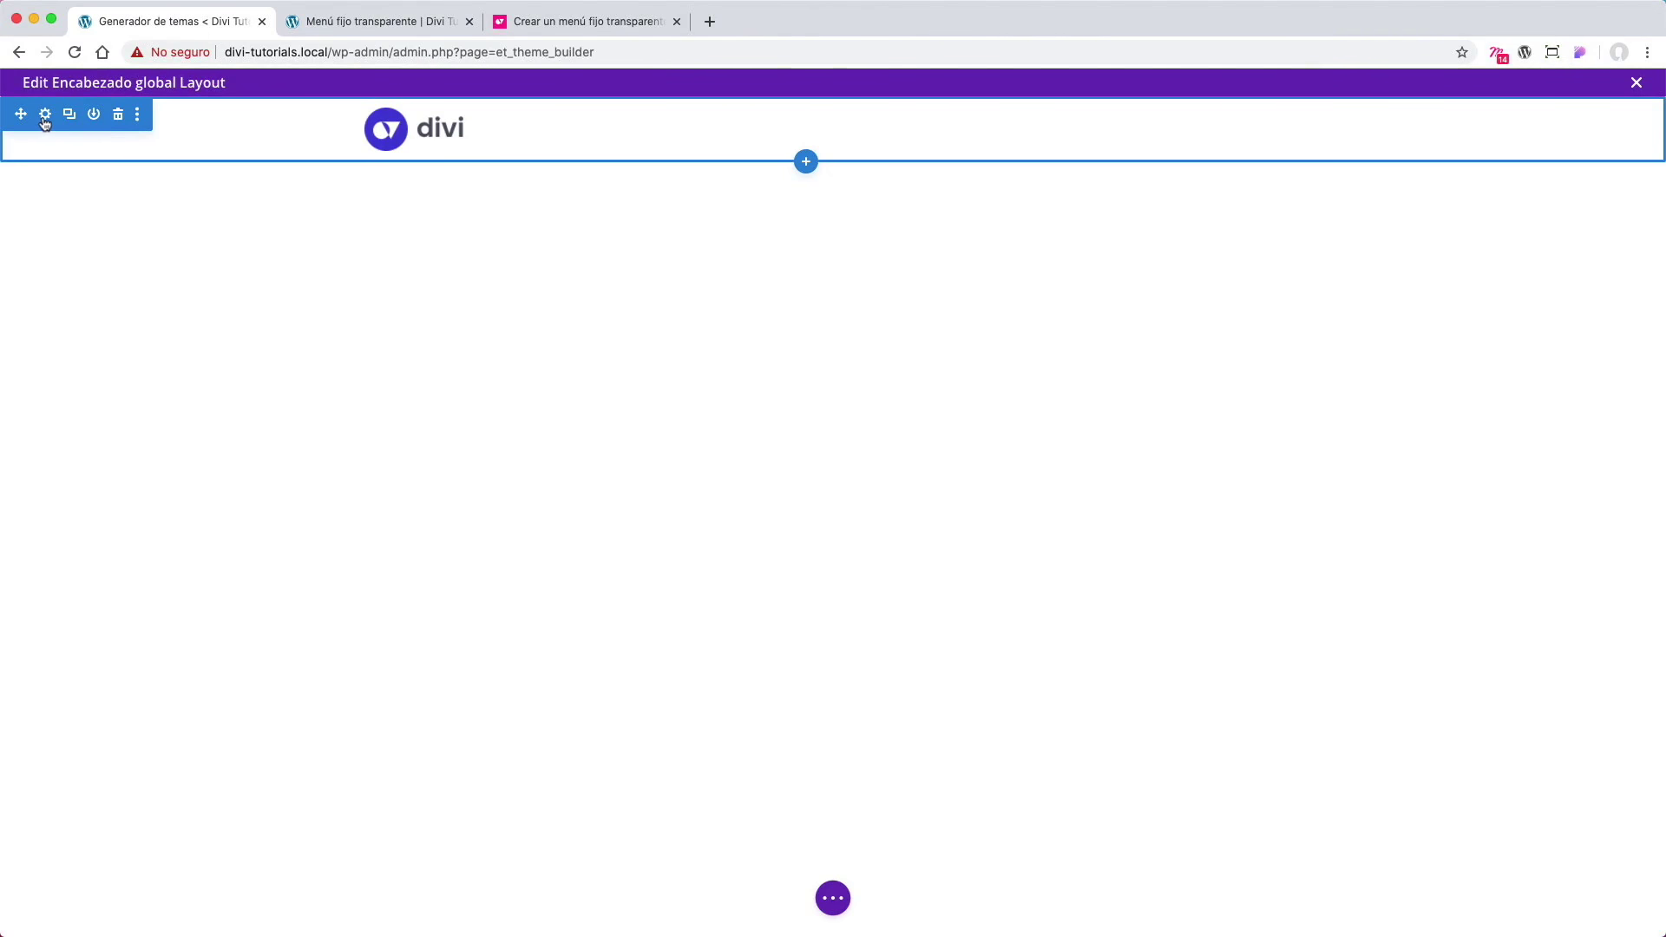
{"action": "left_click", "coordinate": [45, 116]}
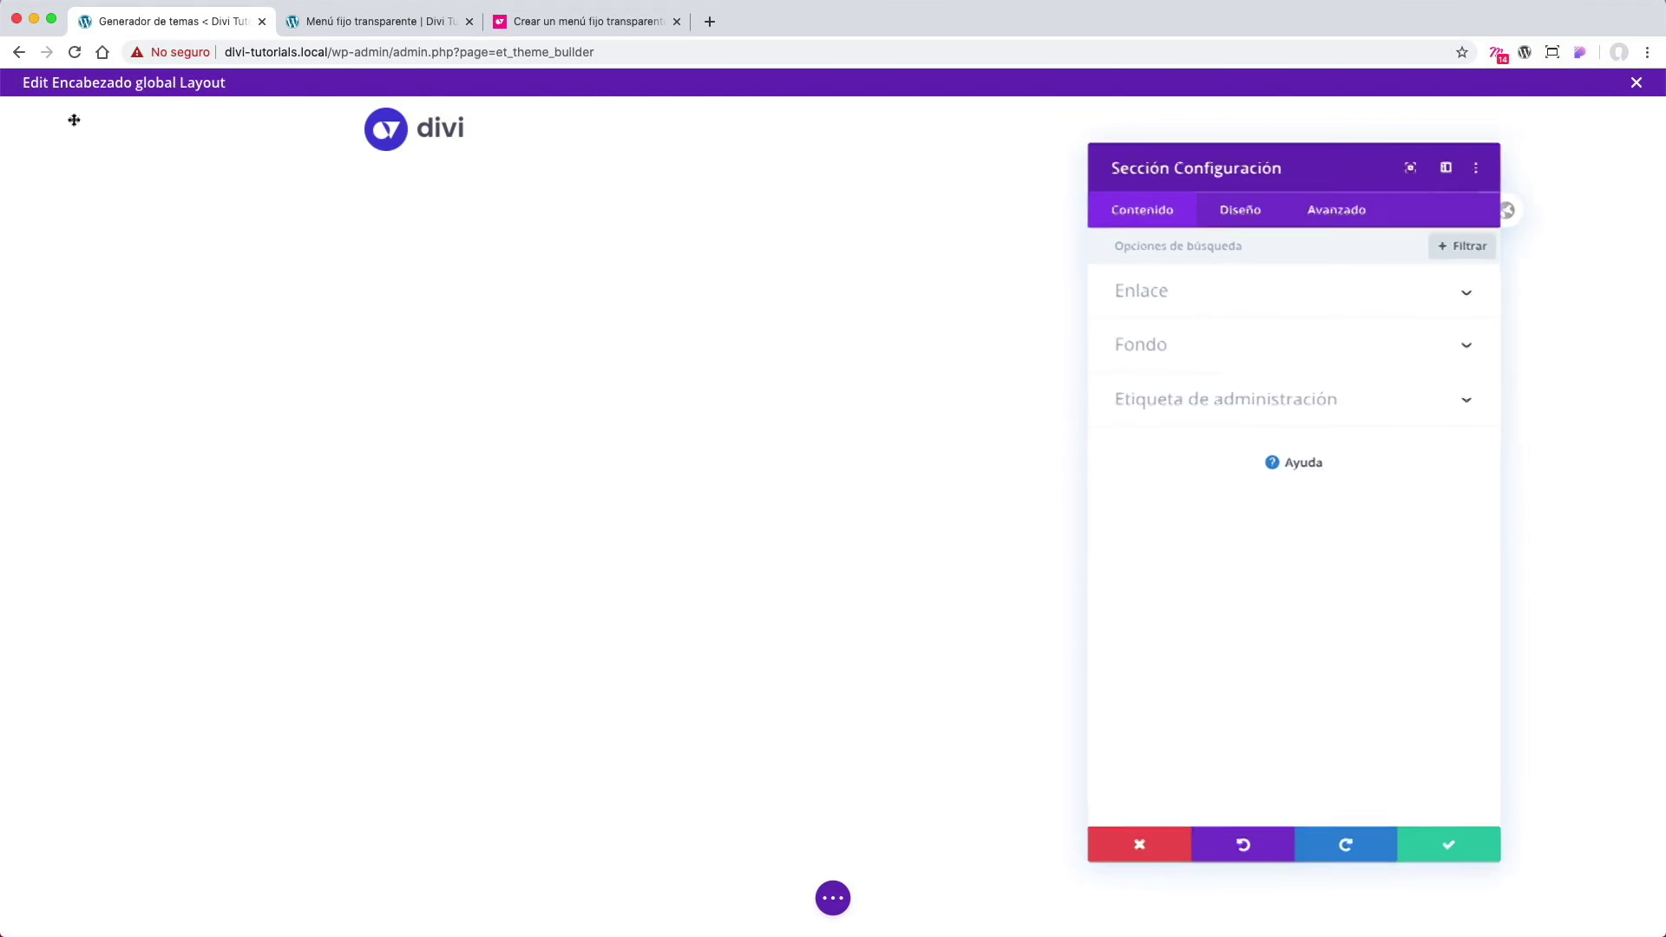
{"action": "left_click", "coordinate": [1347, 225]}
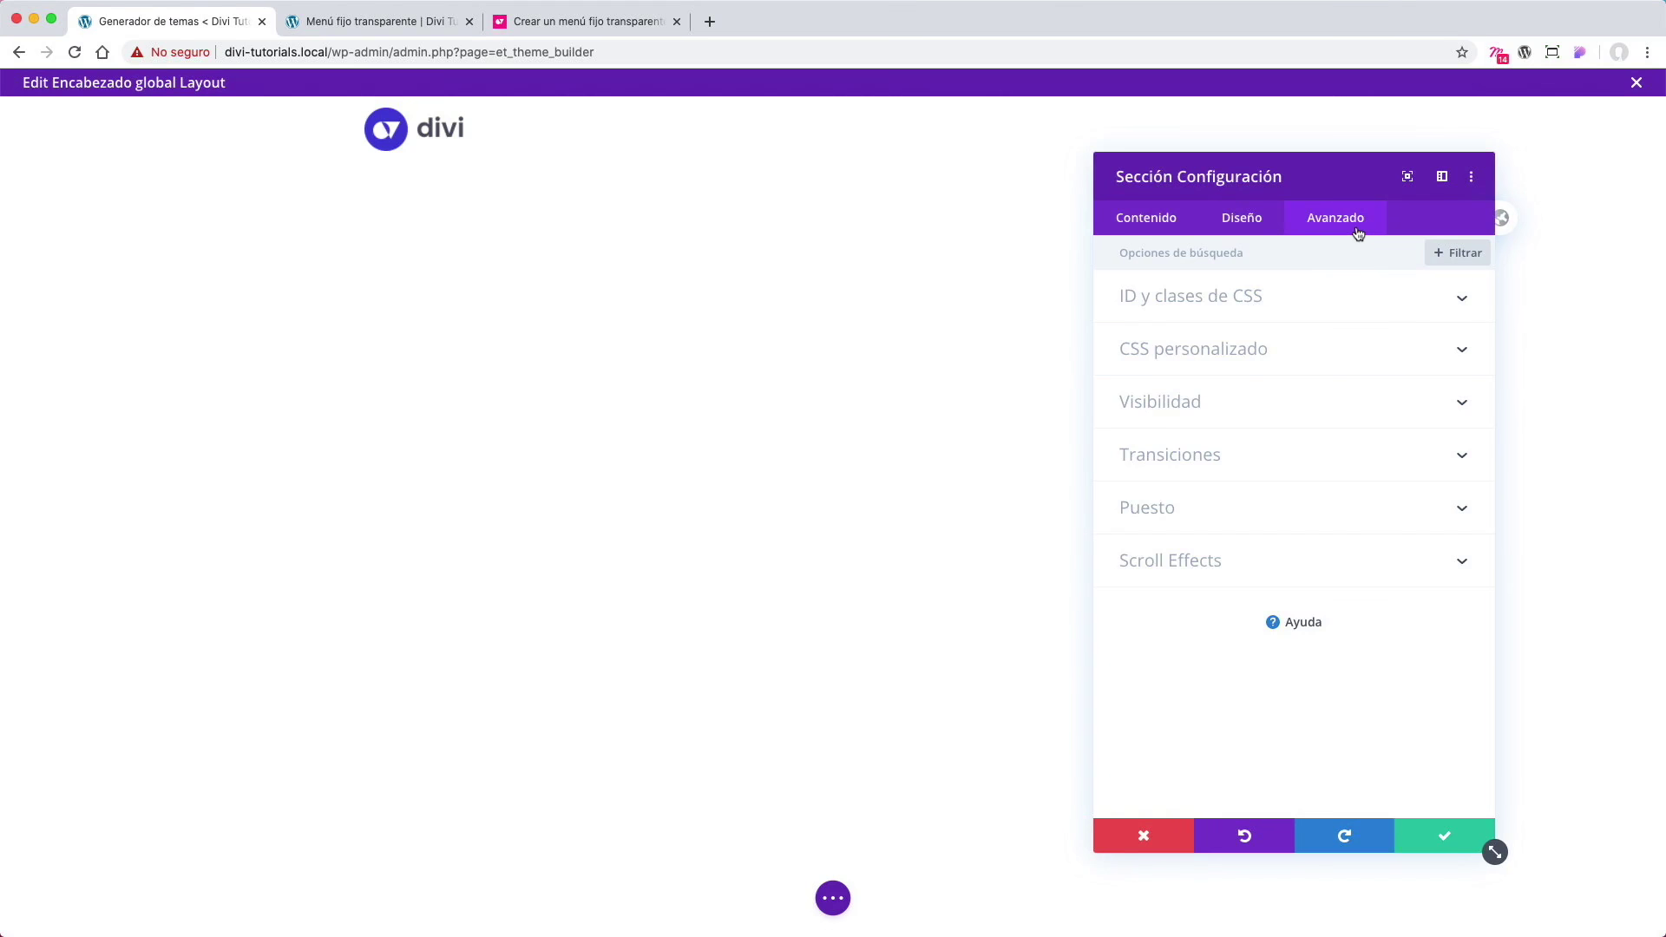
{"action": "left_click", "coordinate": [1457, 511]}
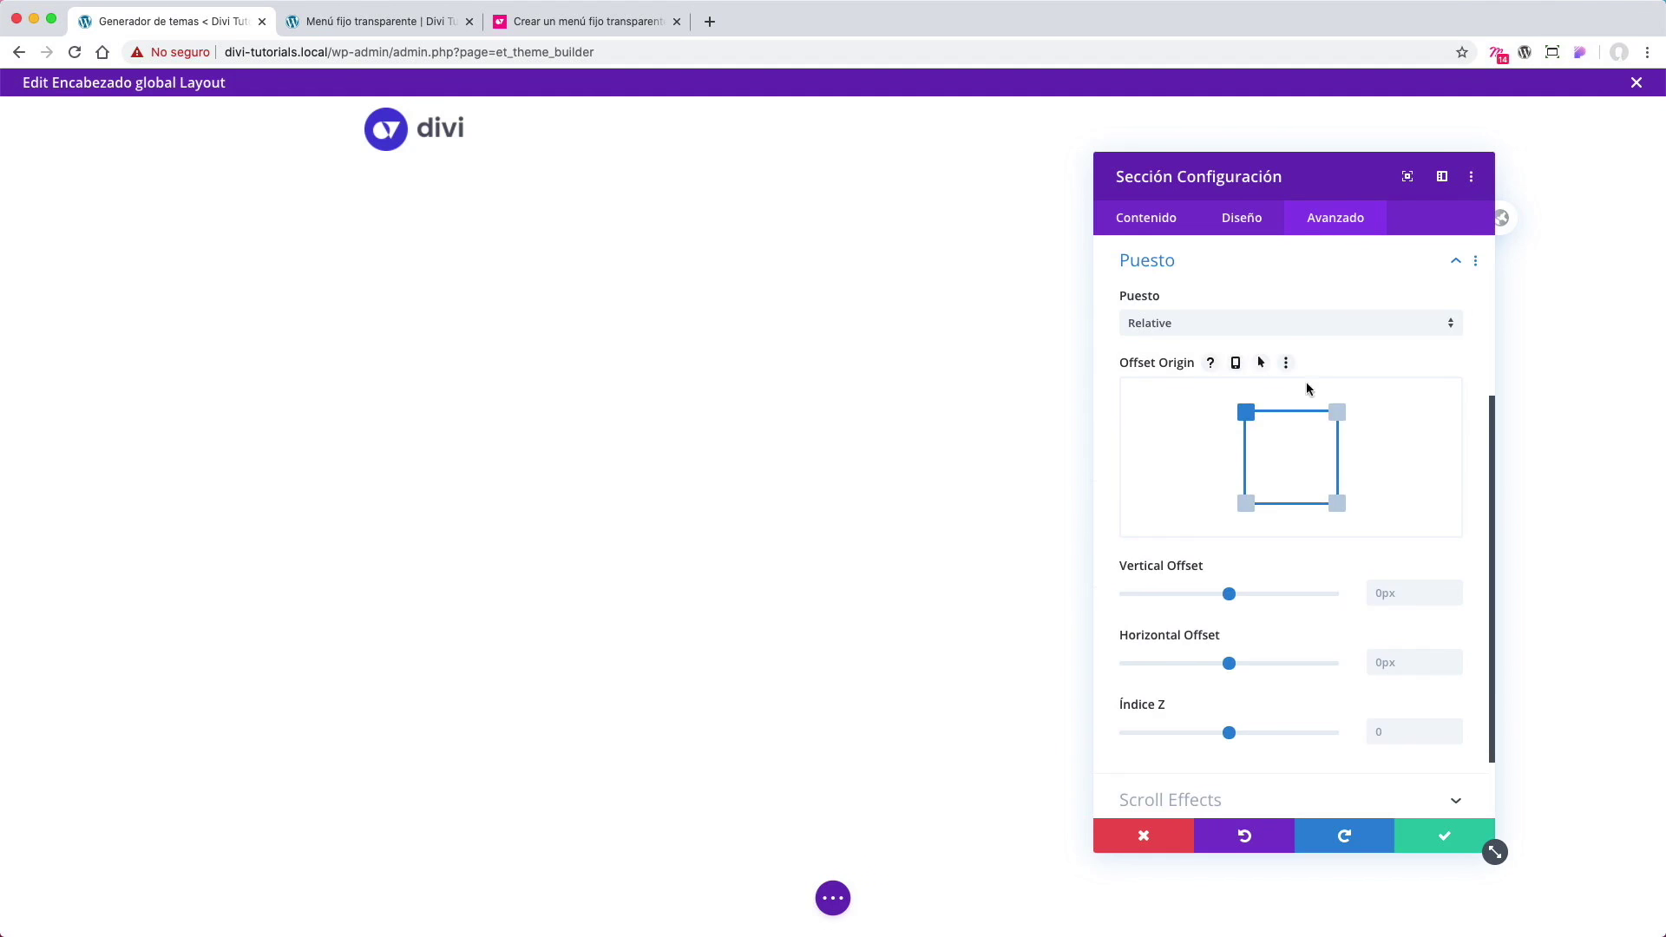
{"action": "left_click", "coordinate": [1184, 321]}
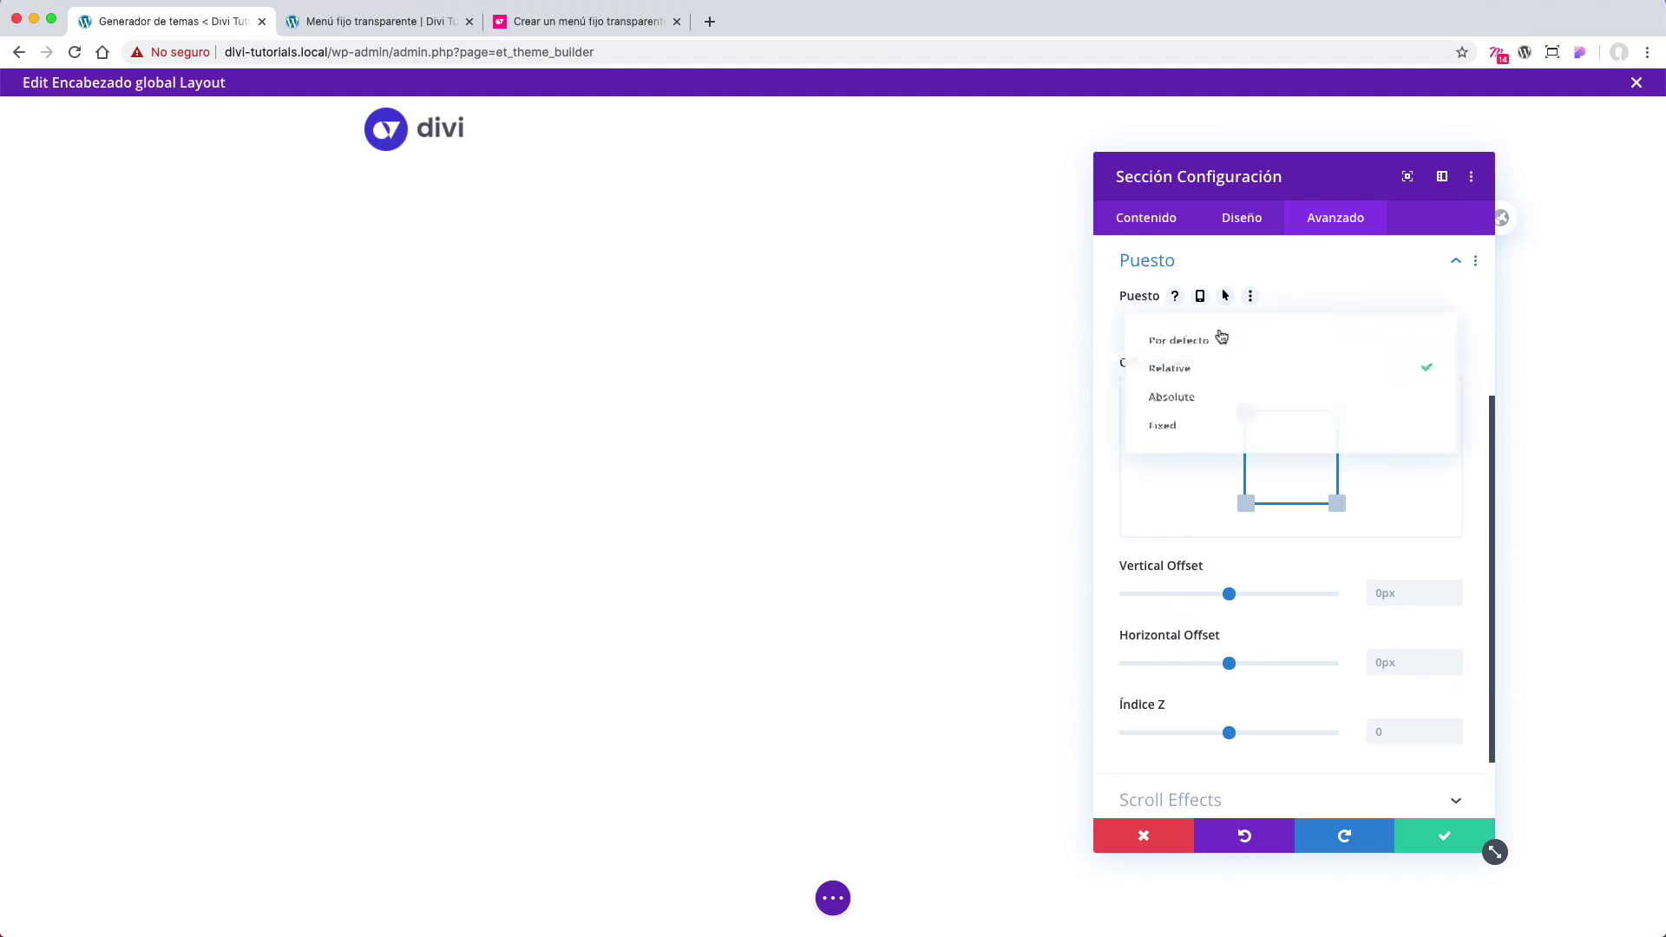
{"action": "left_click", "coordinate": [1206, 431]}
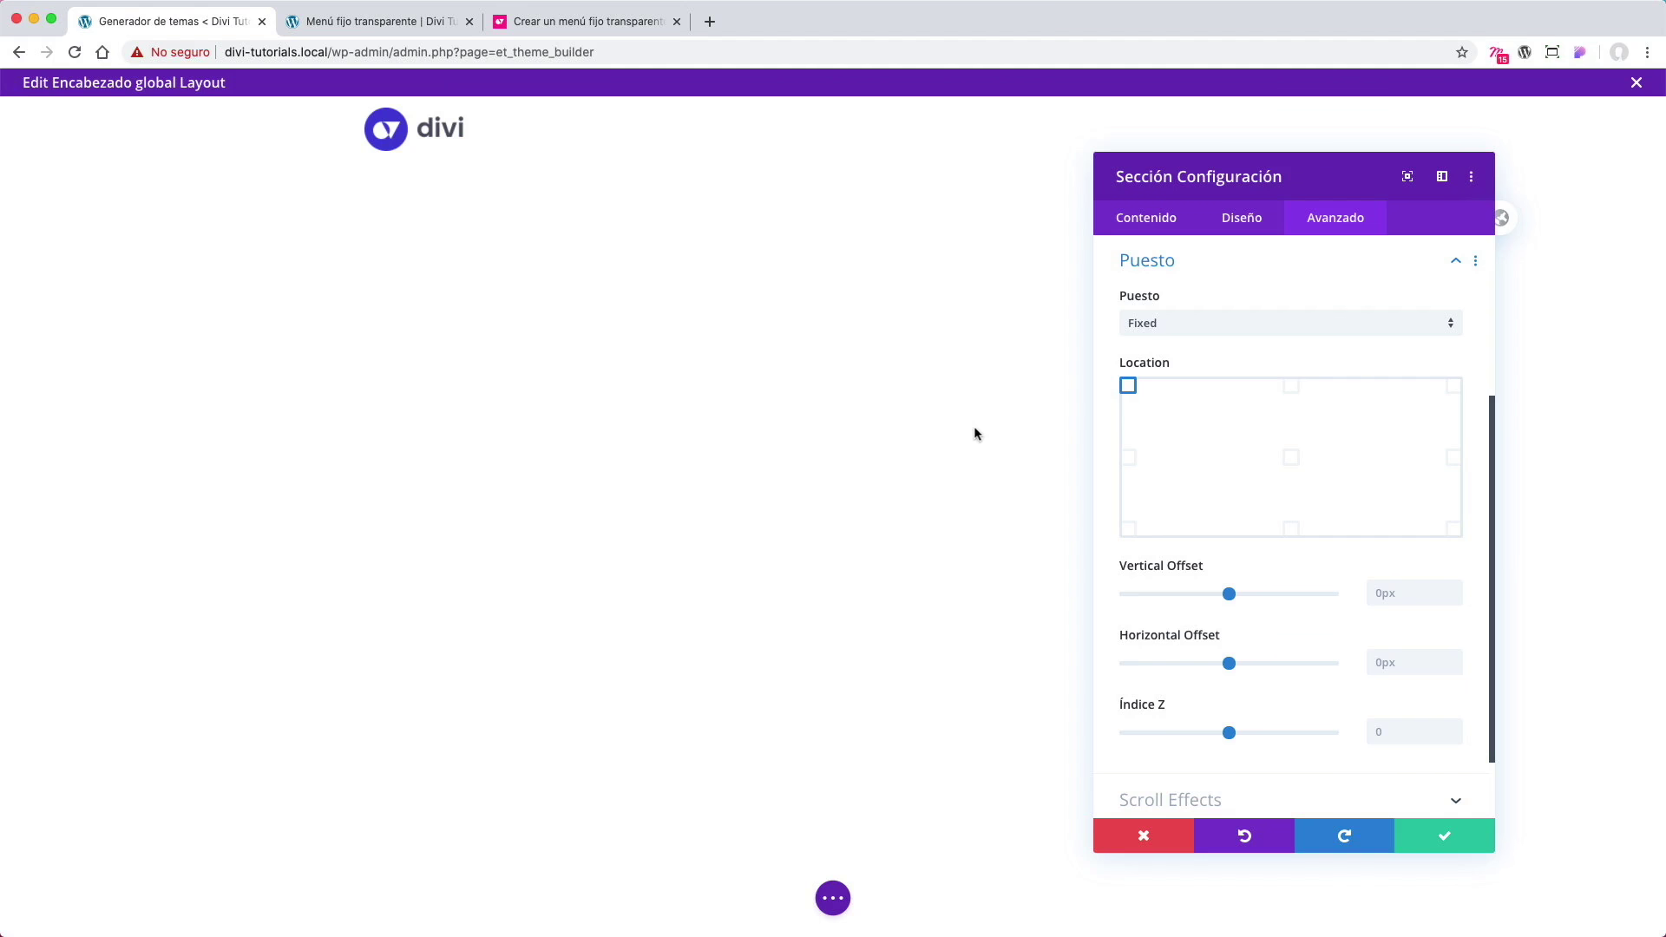
{"action": "scroll", "coordinate": [1257, 591], "scroll_direction": "down", "scroll_amount": 1}
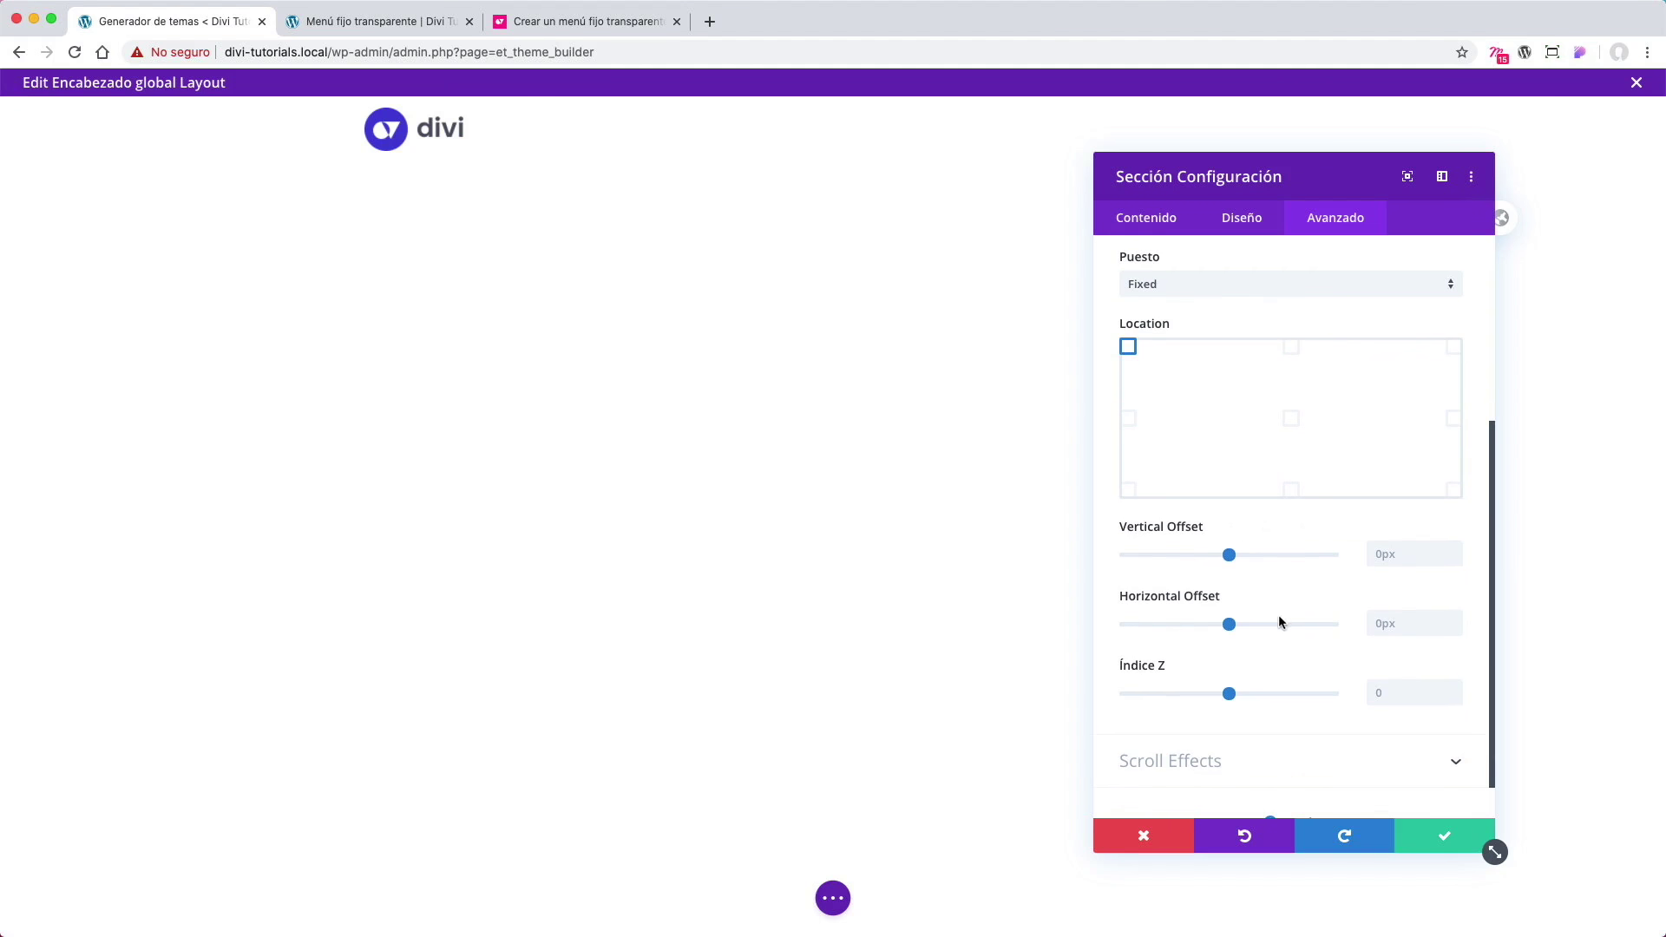
{"action": "left_click", "coordinate": [1387, 693]}
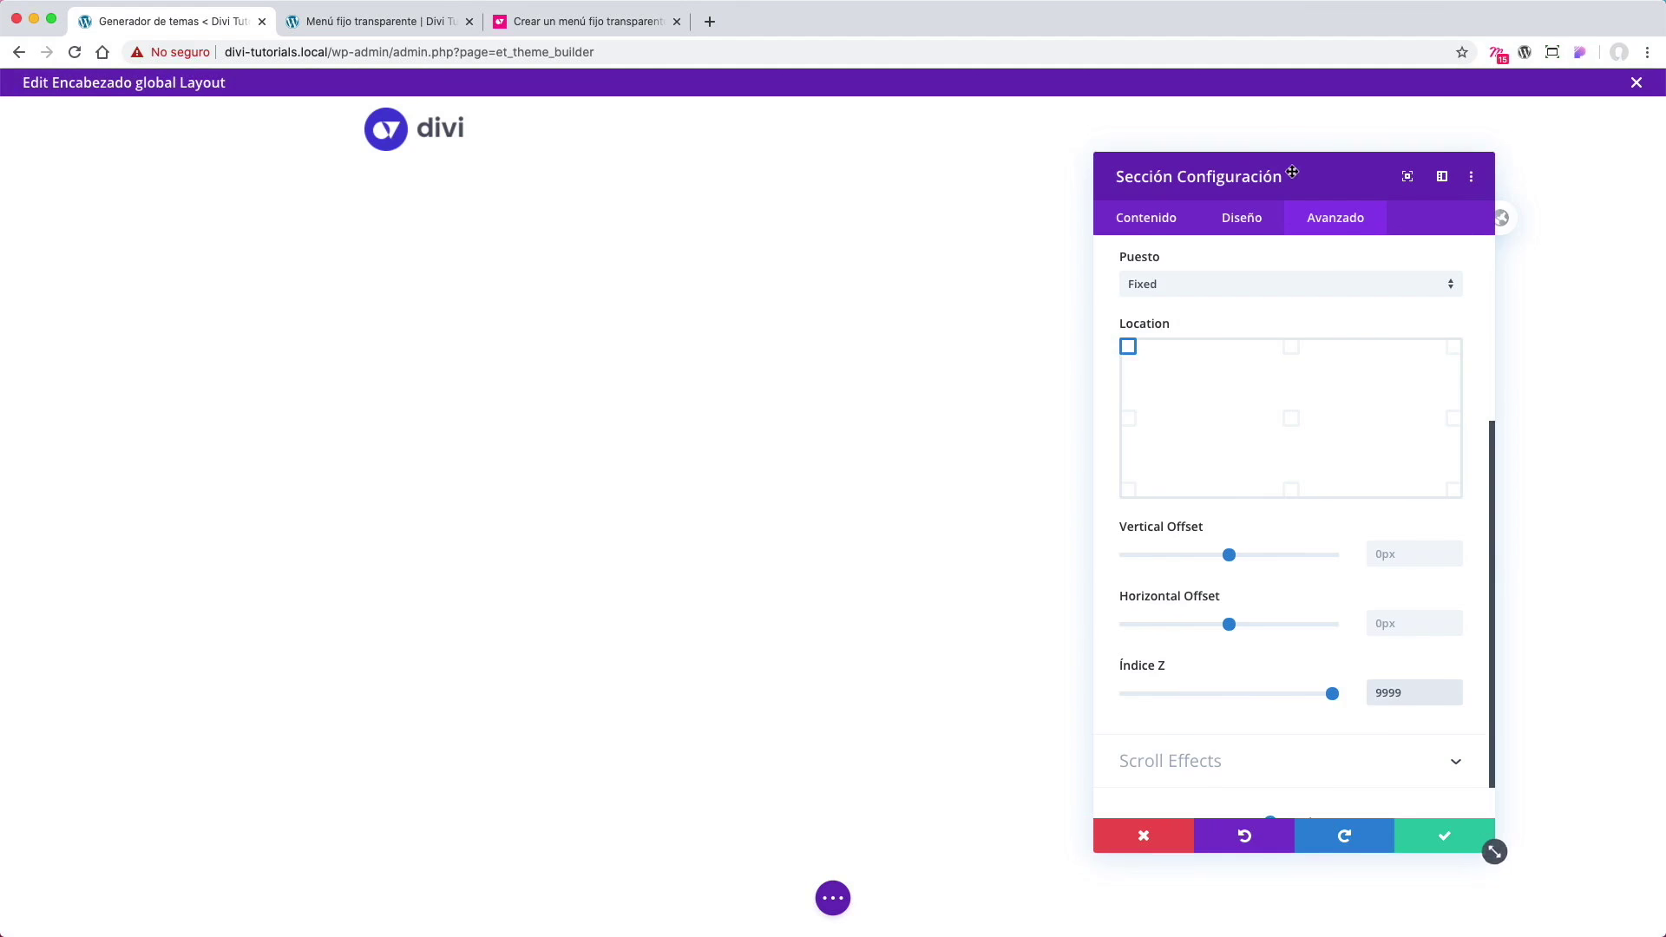
Step: Save the global header layout and reload the live Menú fijo transparente page
{"action": "left_click_drag", "start_coordinate": [1290, 169], "coordinate": [1292, 127]}
{"action": "left_click", "coordinate": [833, 898]}
{"action": "left_click", "coordinate": [1615, 903]}
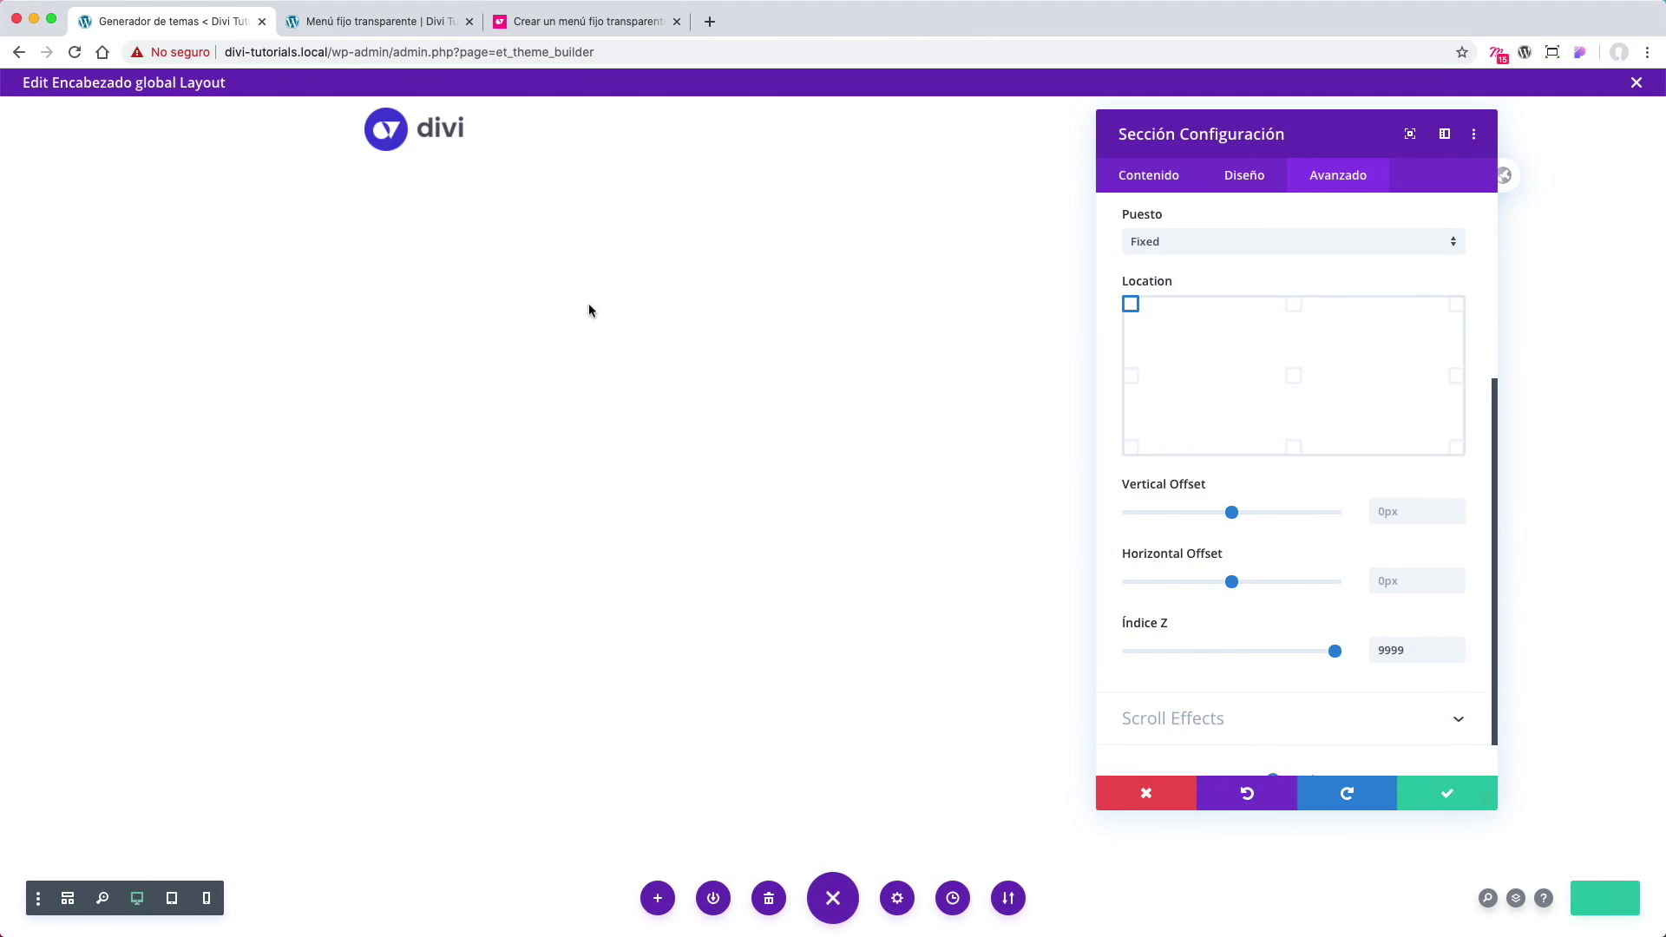
{"action": "left_click", "coordinate": [392, 24]}
{"action": "left_click", "coordinate": [388, 51]}
{"action": "key", "text": "Return"}
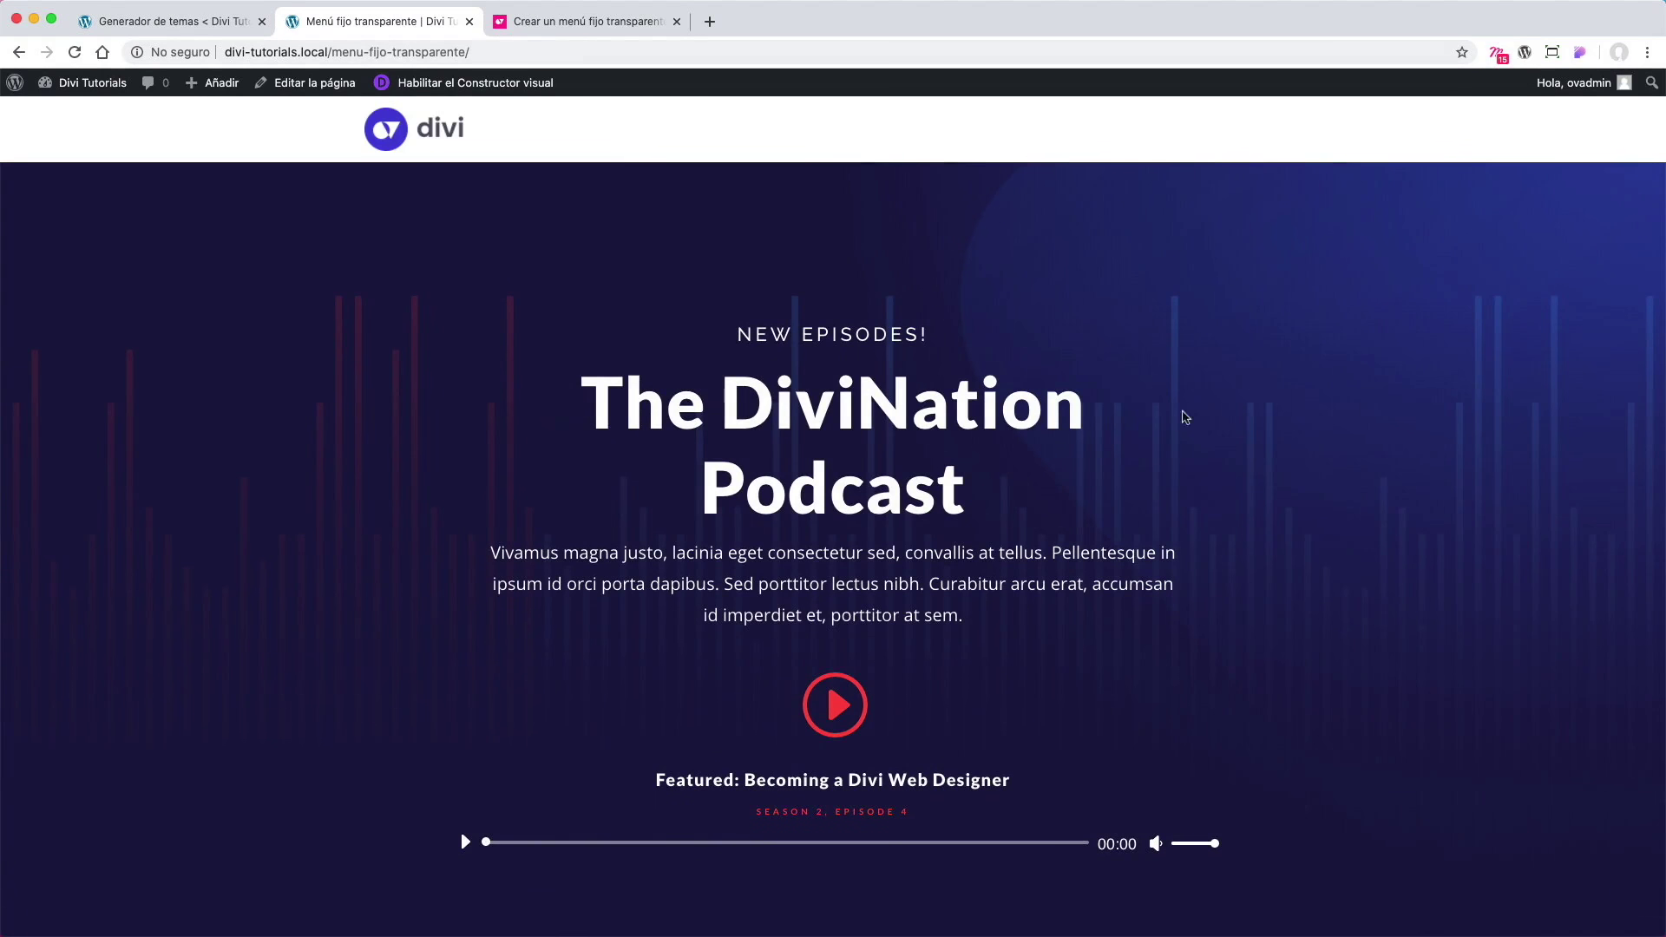
Step: Check the header's fixed position along the length of the live page, and return to the header layout
{"action": "scroll", "coordinate": [1218, 436], "scroll_direction": "down", "scroll_amount": 10}
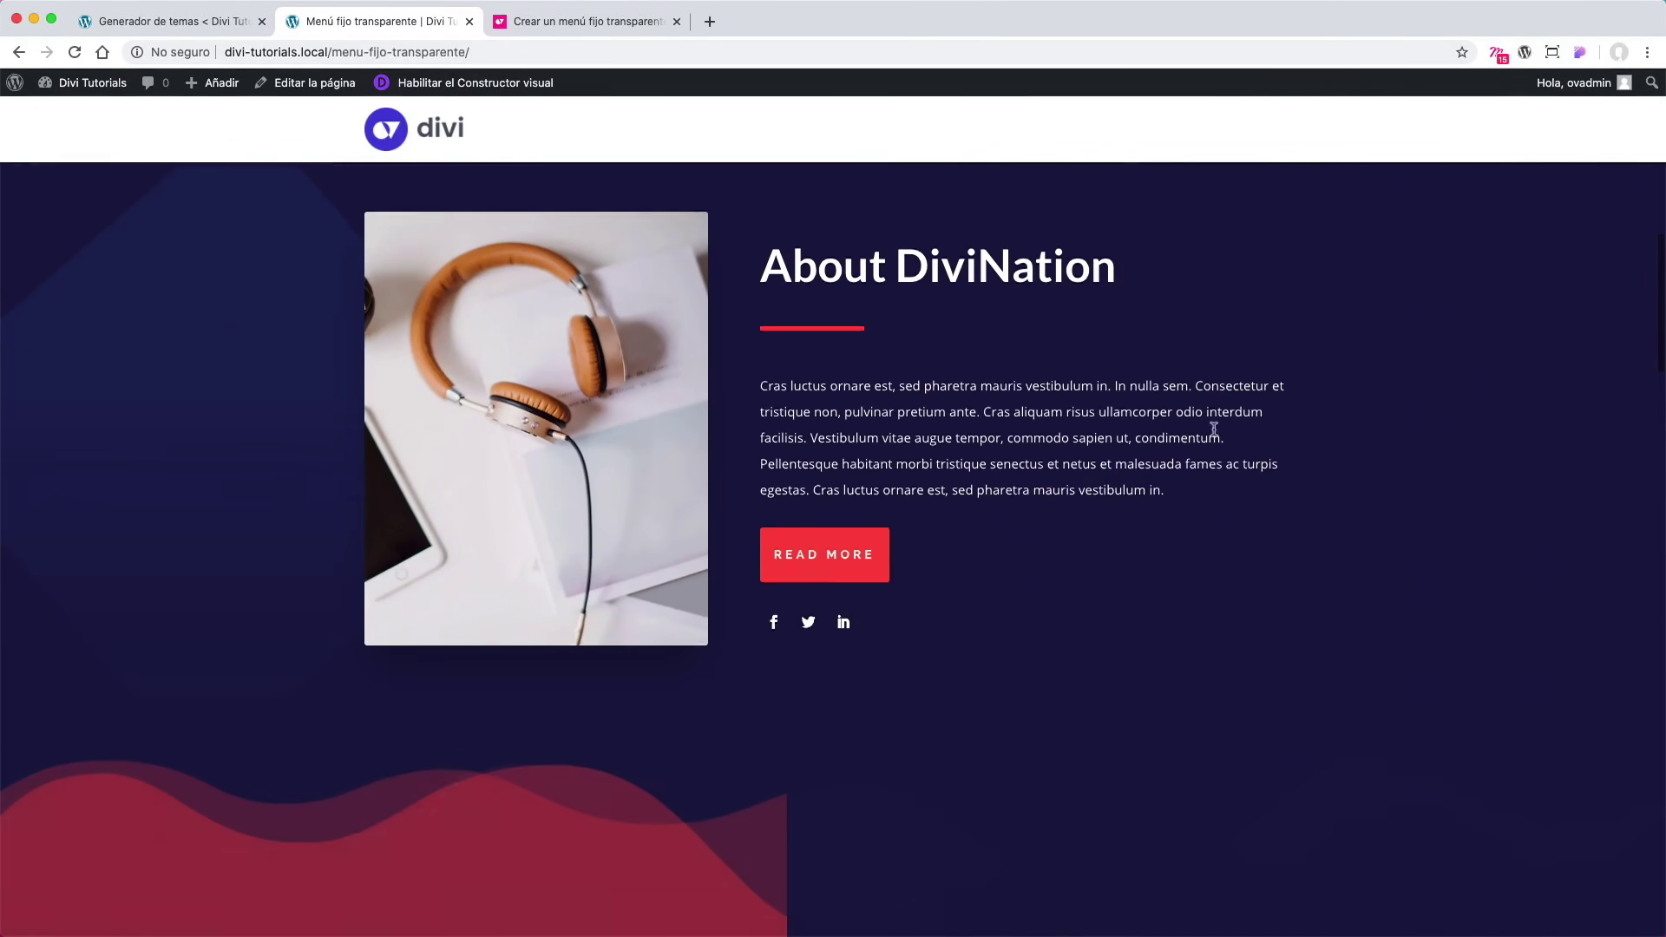
{"action": "scroll", "coordinate": [1393, 382], "scroll_direction": "down", "scroll_amount": 20}
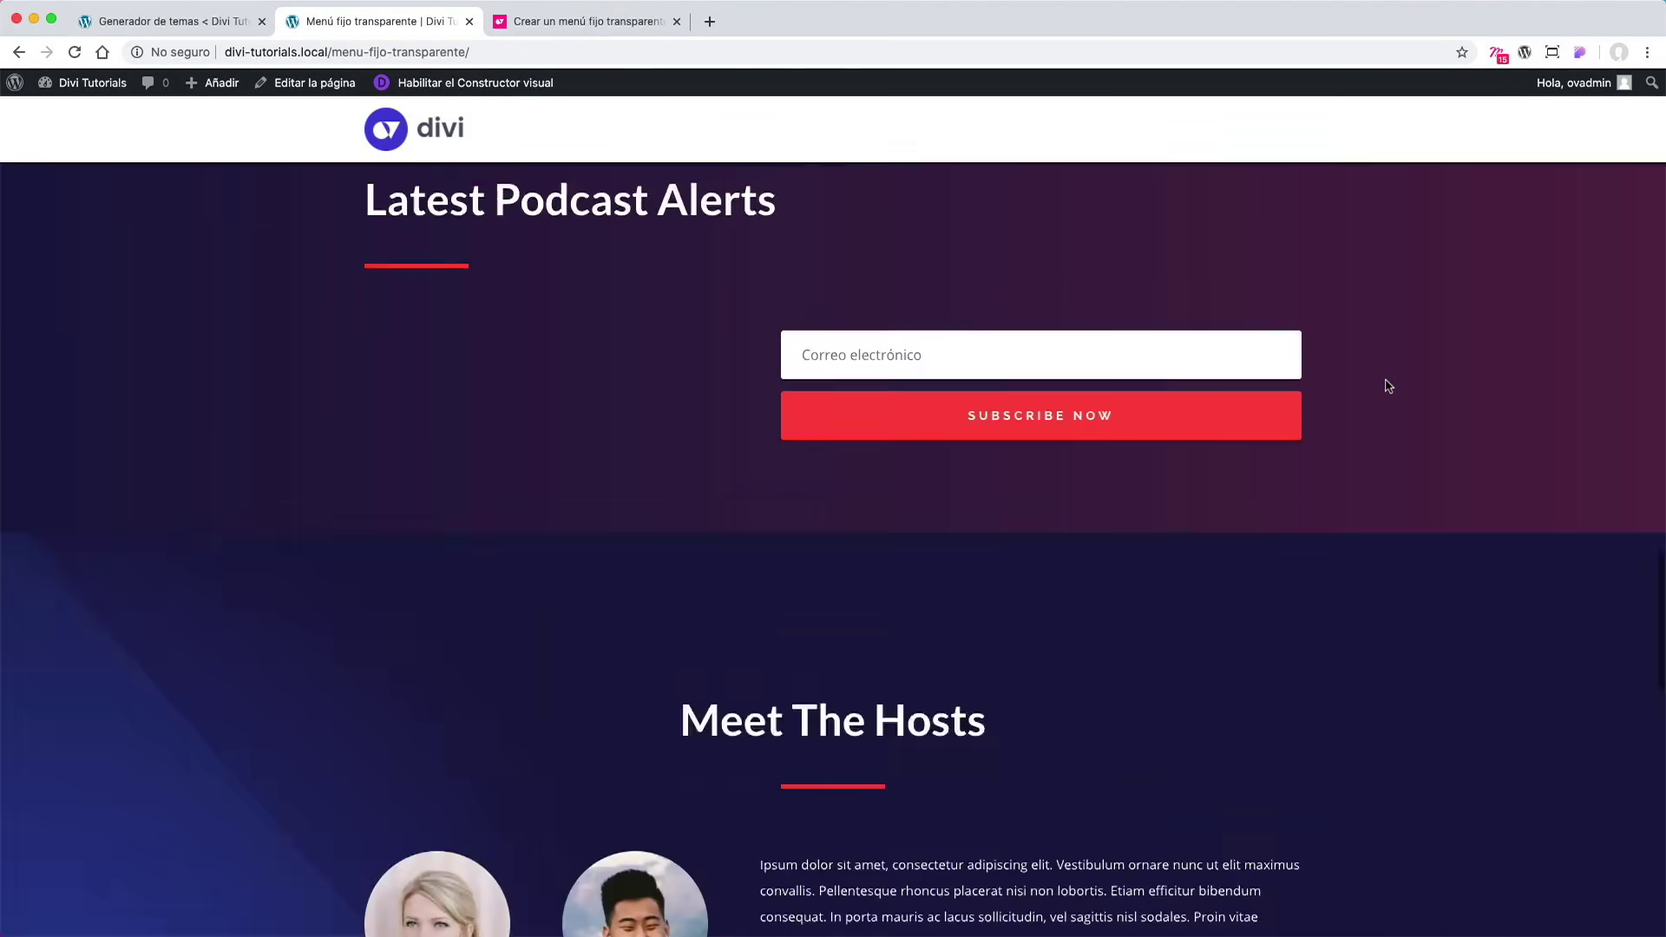
{"action": "scroll", "coordinate": [1387, 383], "scroll_direction": "up", "scroll_amount": 15}
{"action": "scroll", "coordinate": [1387, 384], "scroll_direction": "up", "scroll_amount": 3}
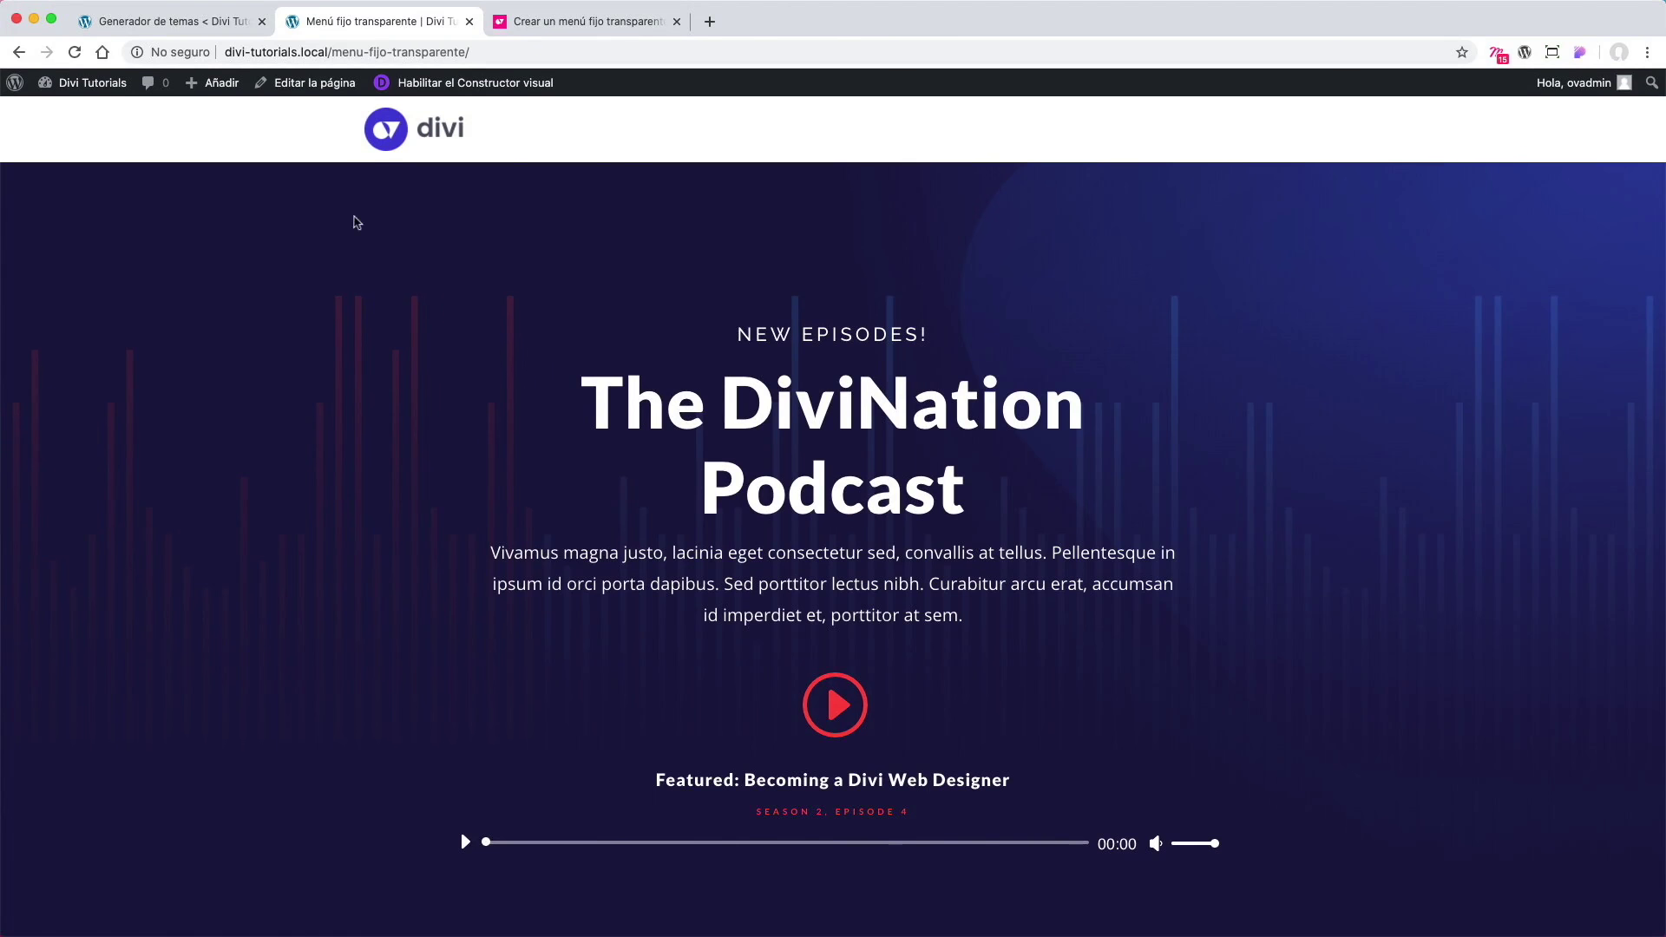
{"action": "left_click", "coordinate": [200, 32]}
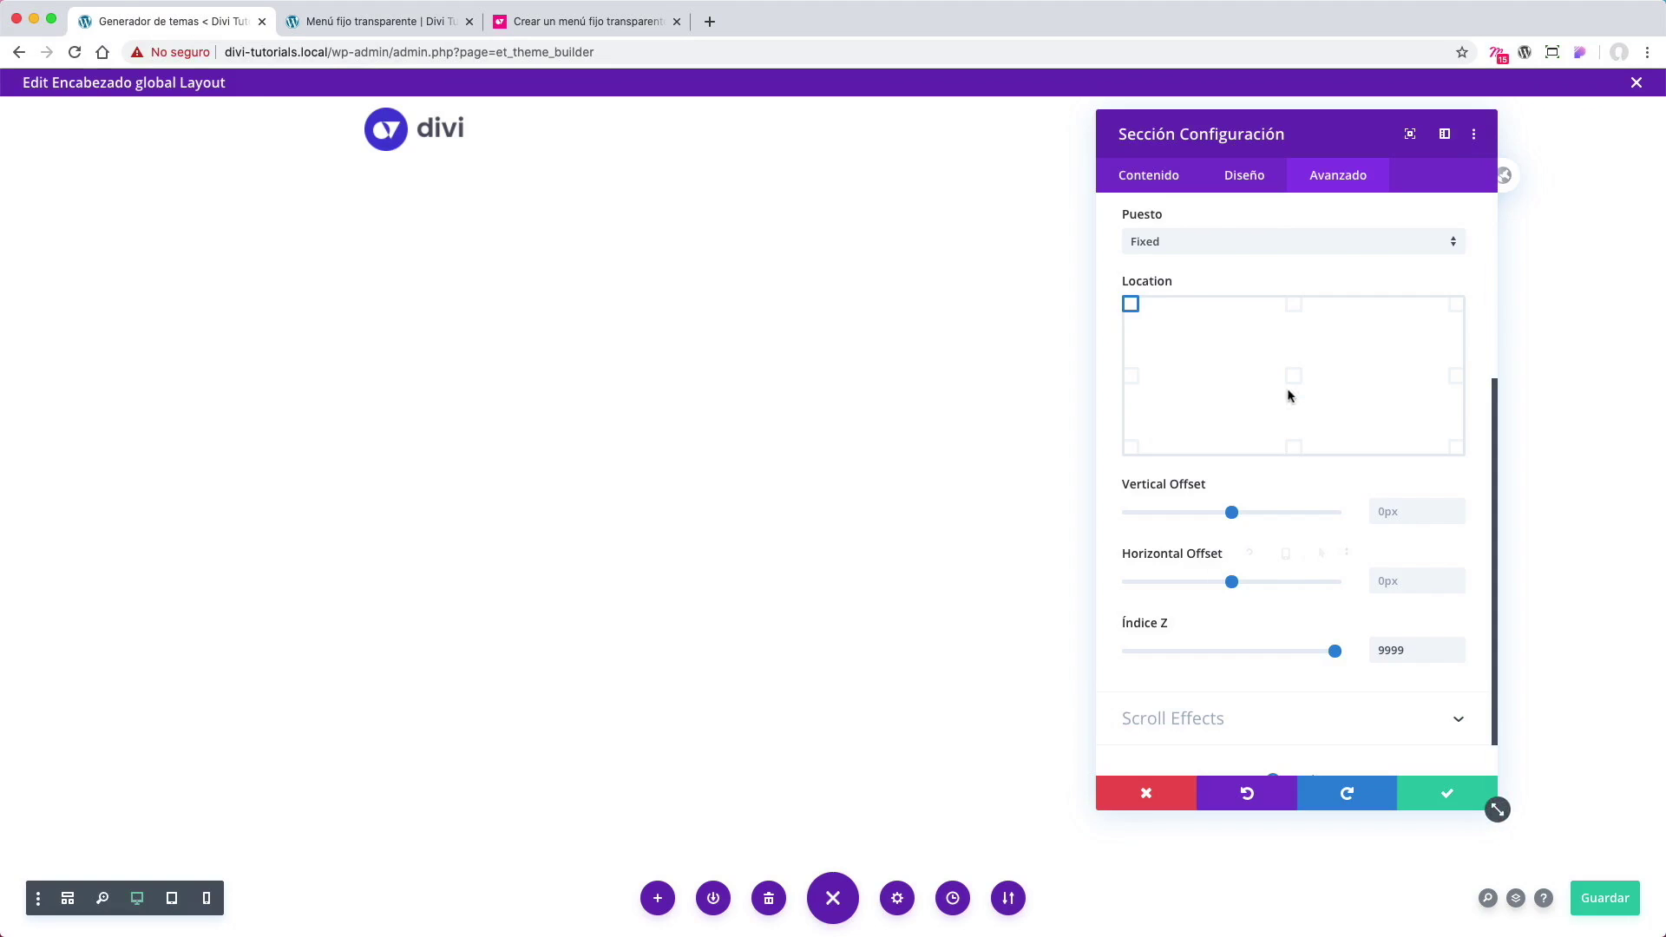
Step: Make the header section's background color transparent and save the global header layout
{"action": "left_click", "coordinate": [1159, 189]}
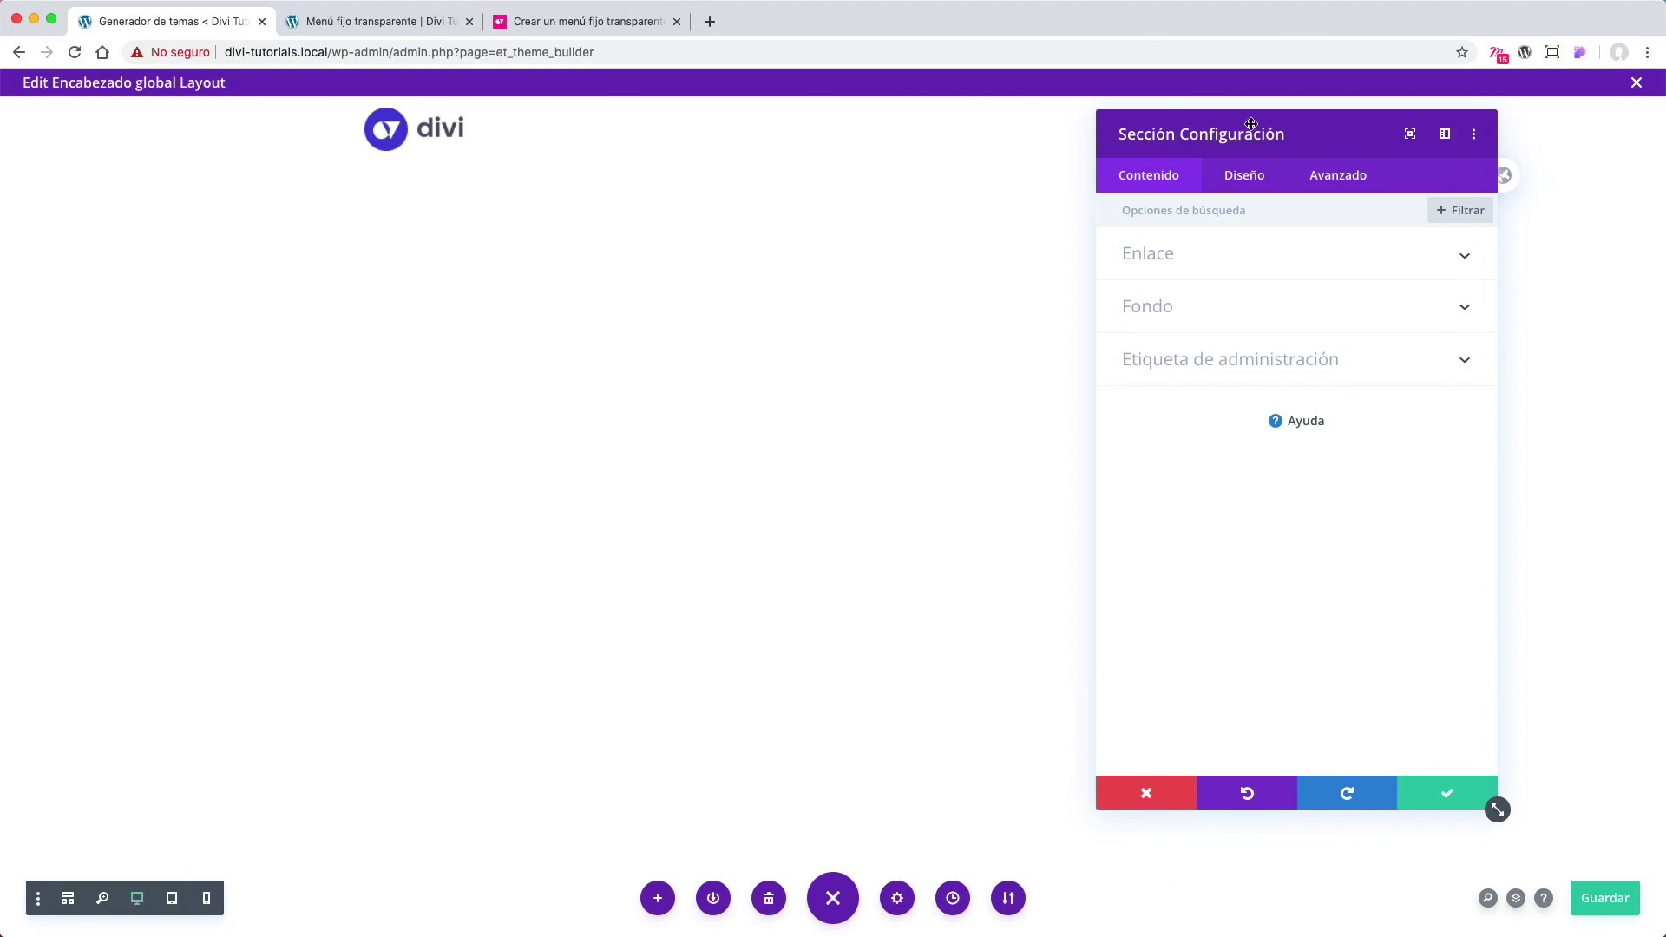
{"action": "left_click", "coordinate": [1466, 314]}
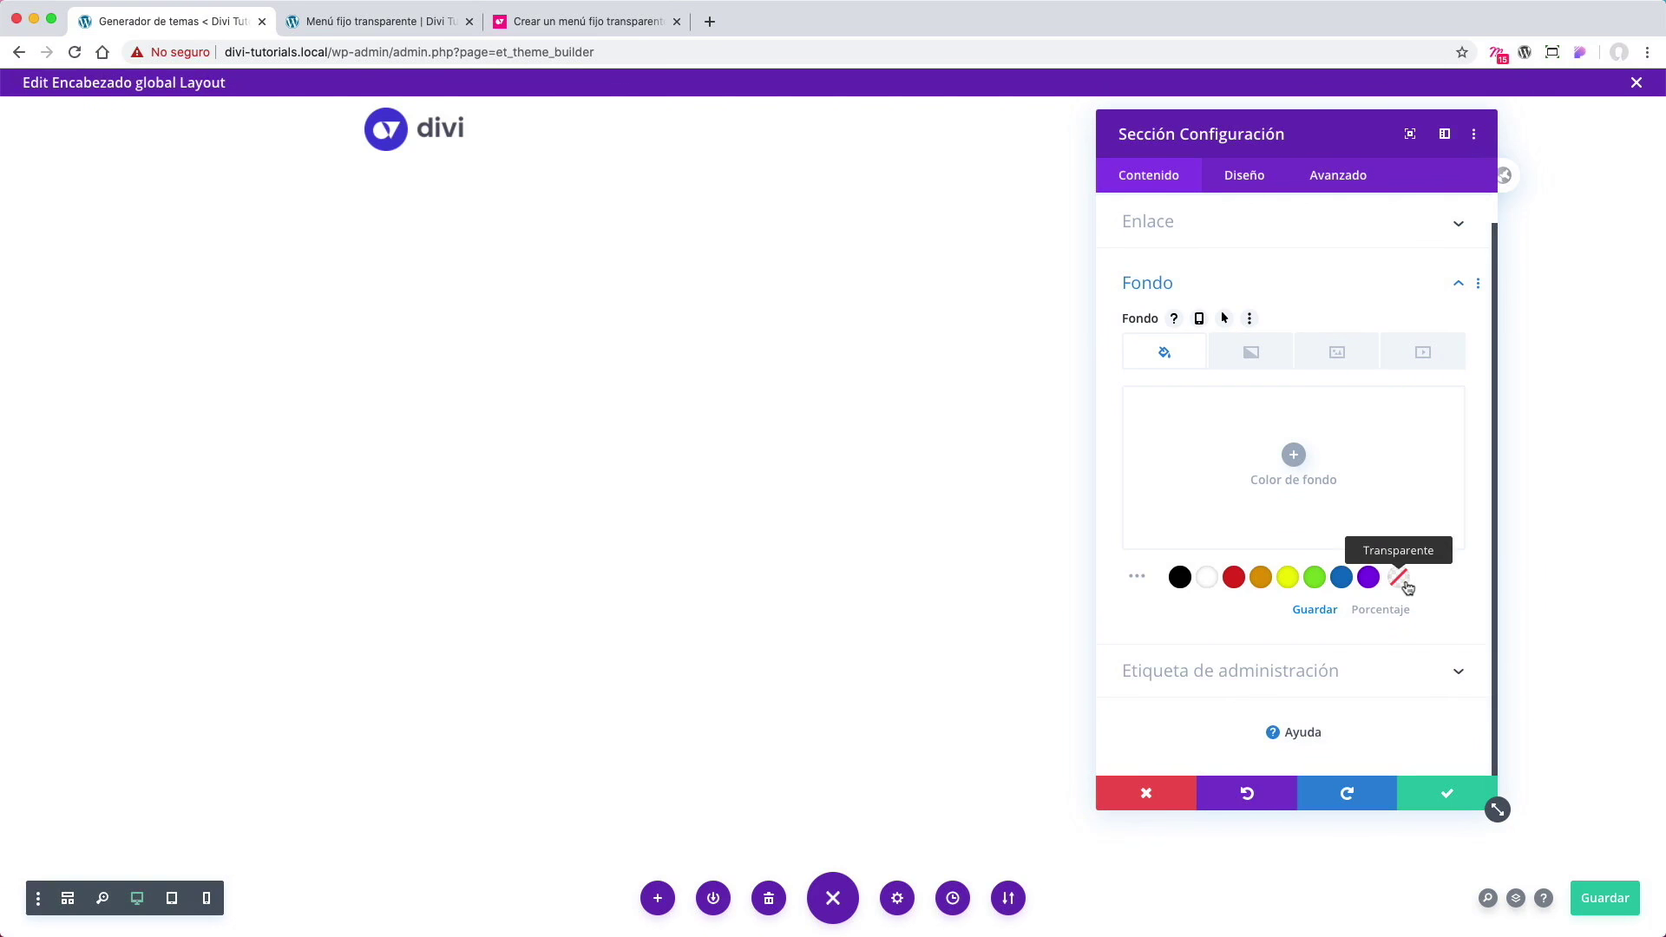
{"action": "left_click", "coordinate": [1452, 484]}
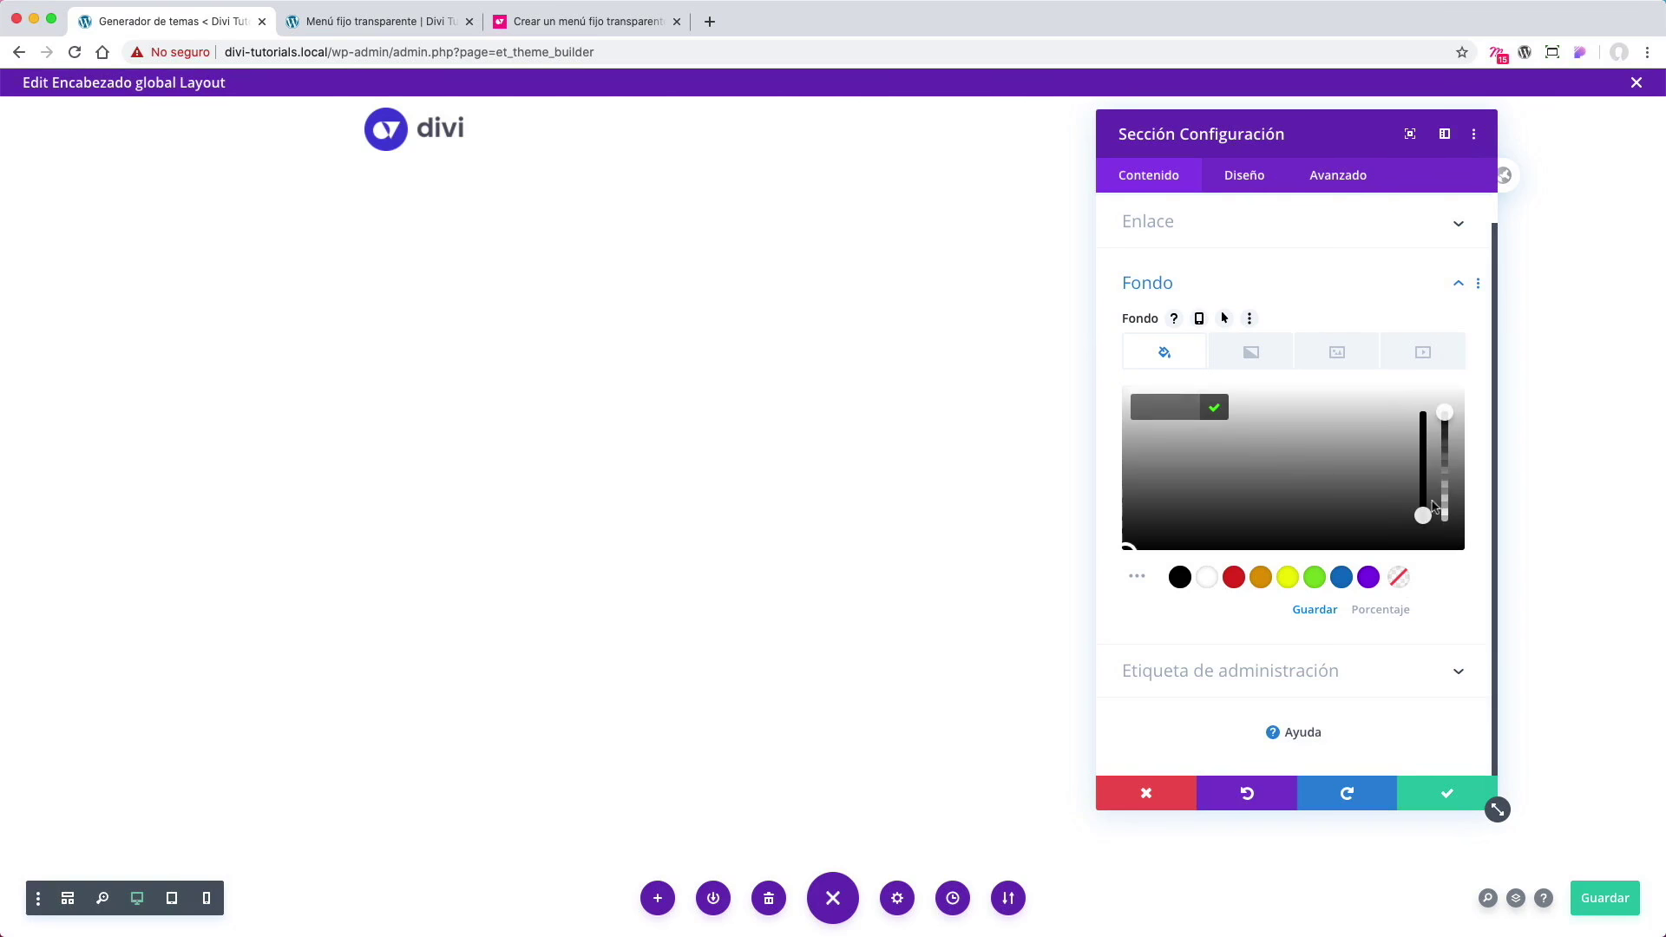
{"action": "left_click", "coordinate": [1399, 578]}
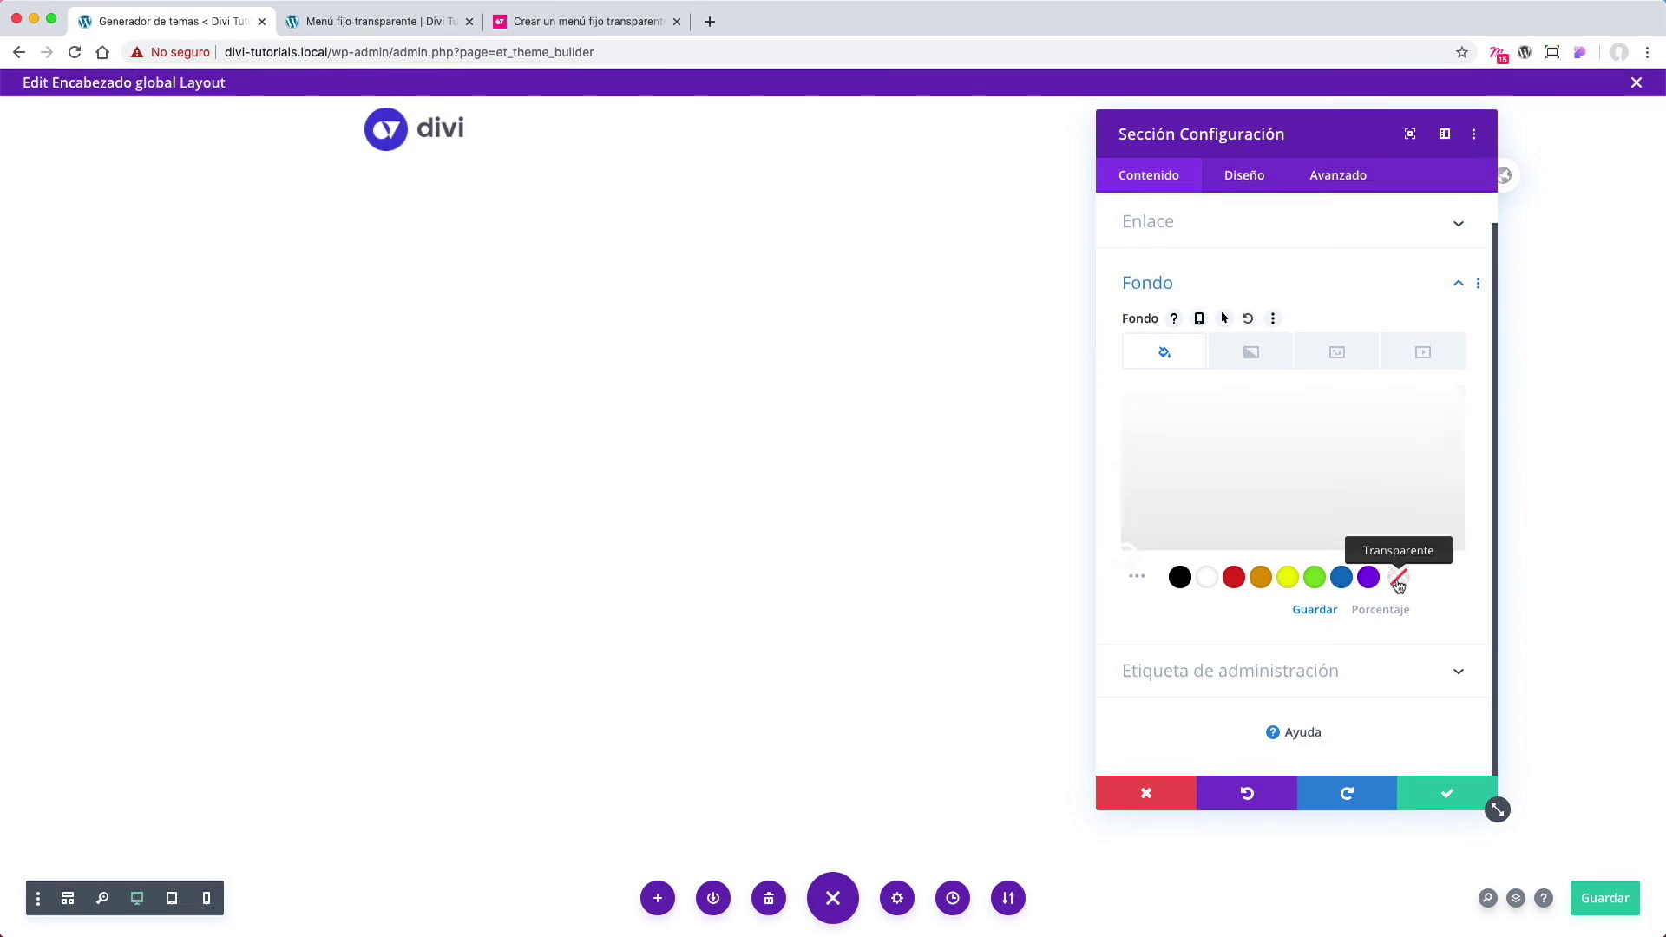
{"action": "left_click", "coordinate": [1618, 898]}
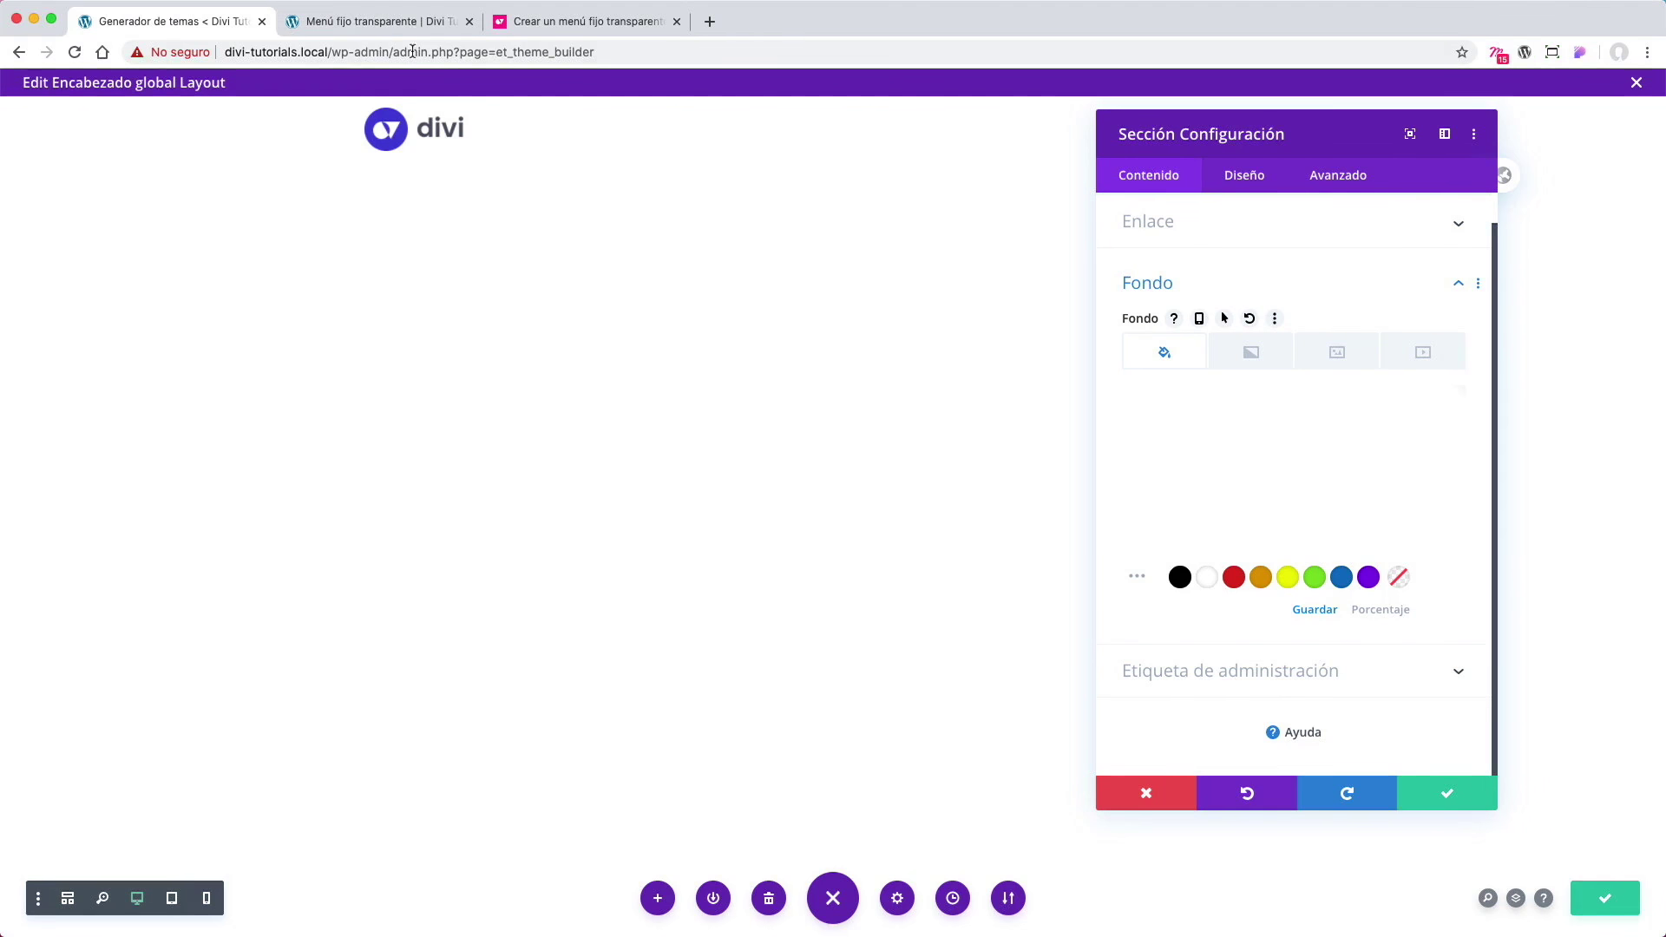
Step: Reload the live page to examine the header section's background, and return to the header layout
{"action": "left_click", "coordinate": [379, 21]}
{"action": "left_click", "coordinate": [393, 51]}
{"action": "key", "text": "Return"}
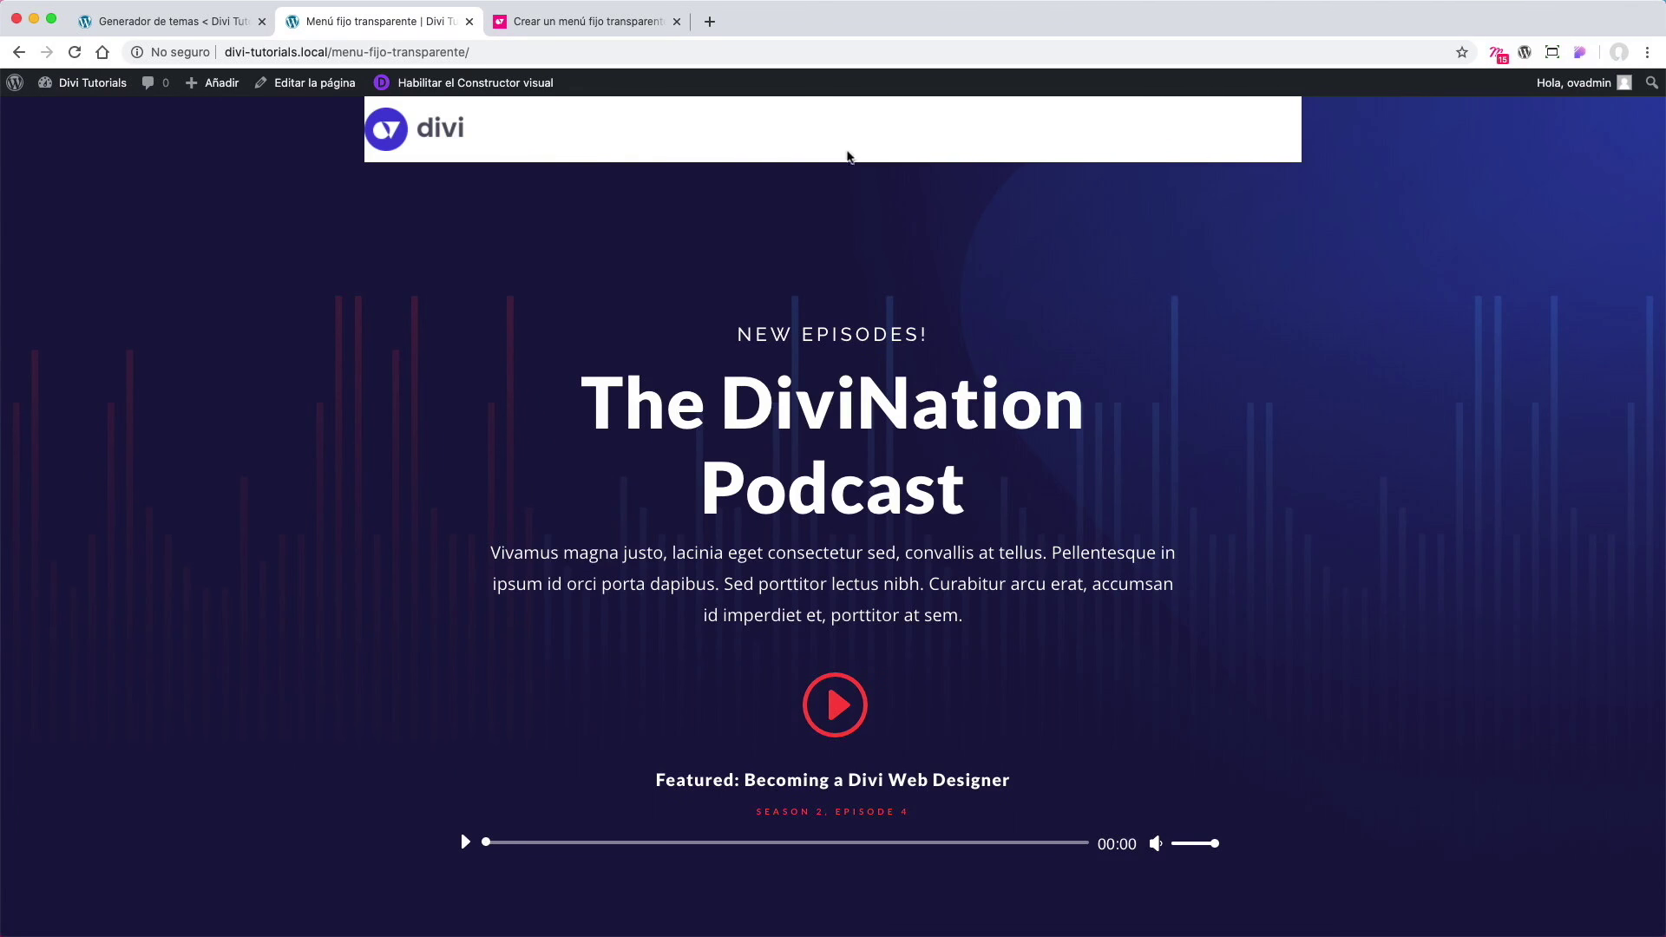
{"action": "left_click", "coordinate": [184, 31]}
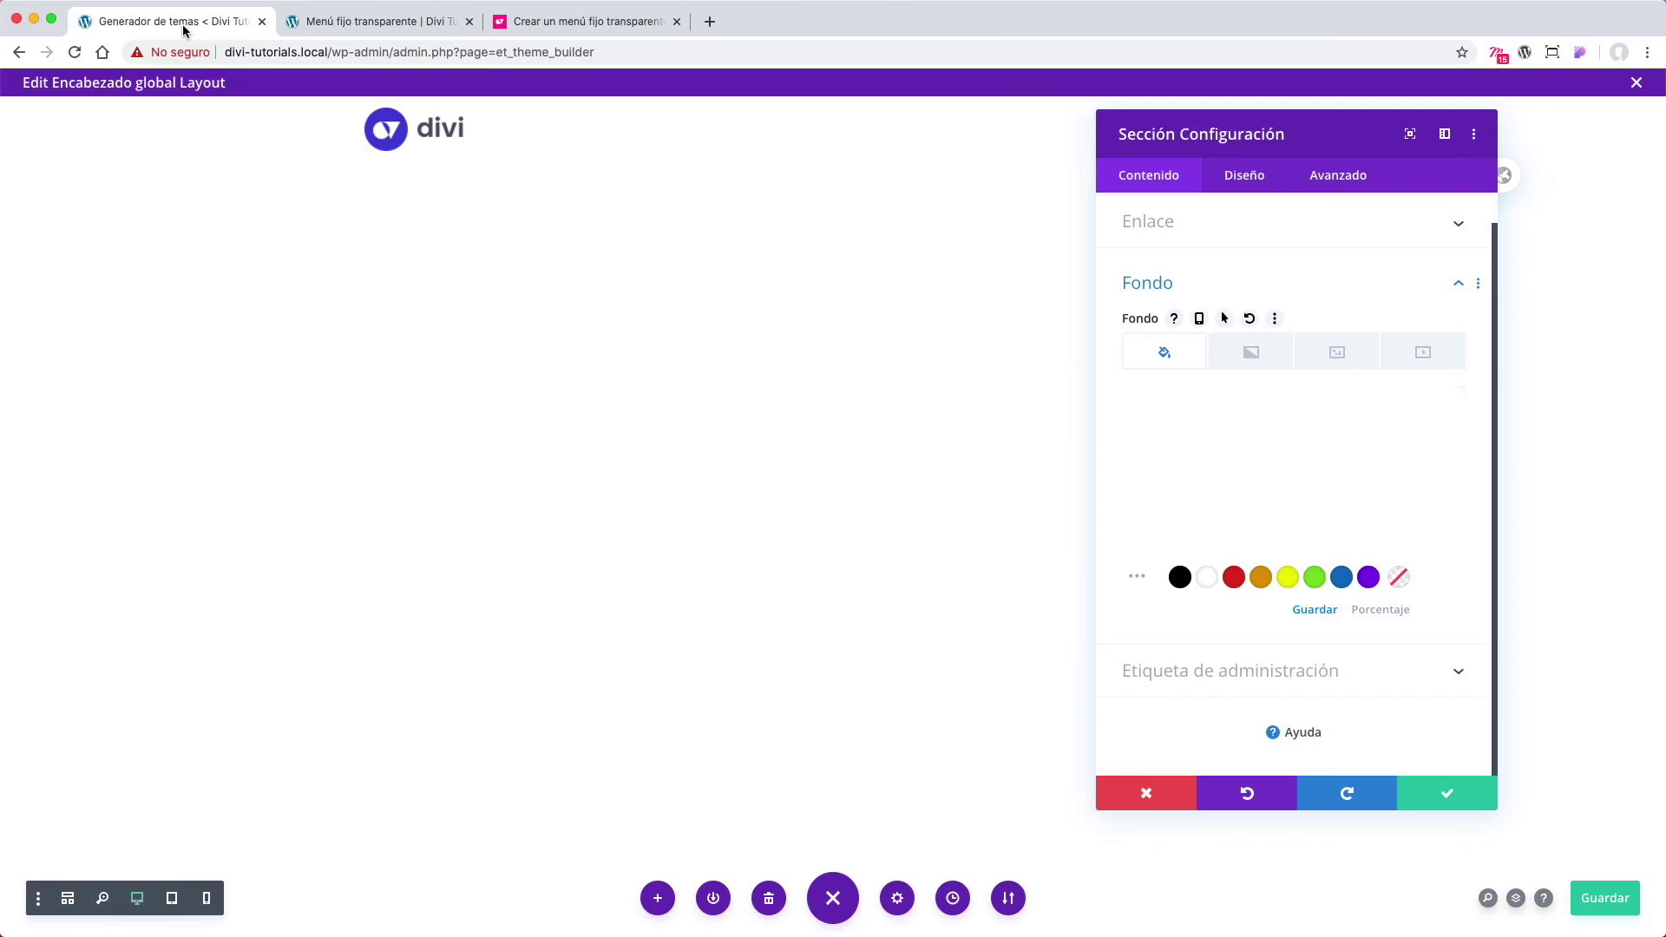
Step: Accept the section settings, remove the menu module's background color, and save the global header layout
{"action": "left_click", "coordinate": [1447, 797]}
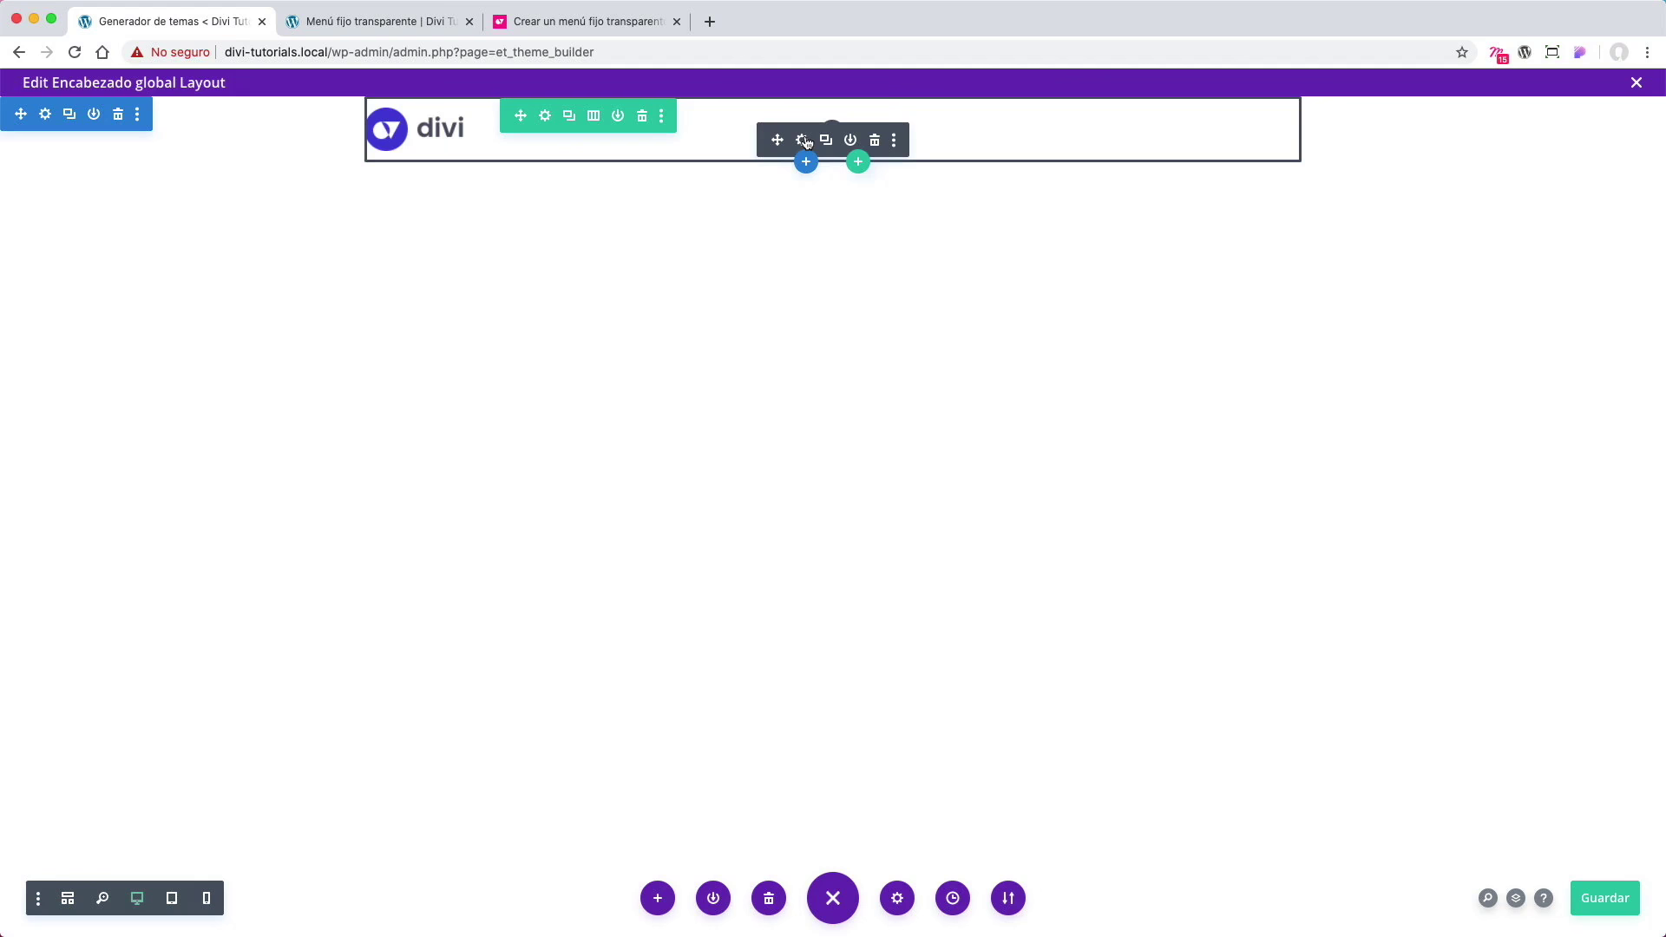
{"action": "left_click", "coordinate": [804, 139]}
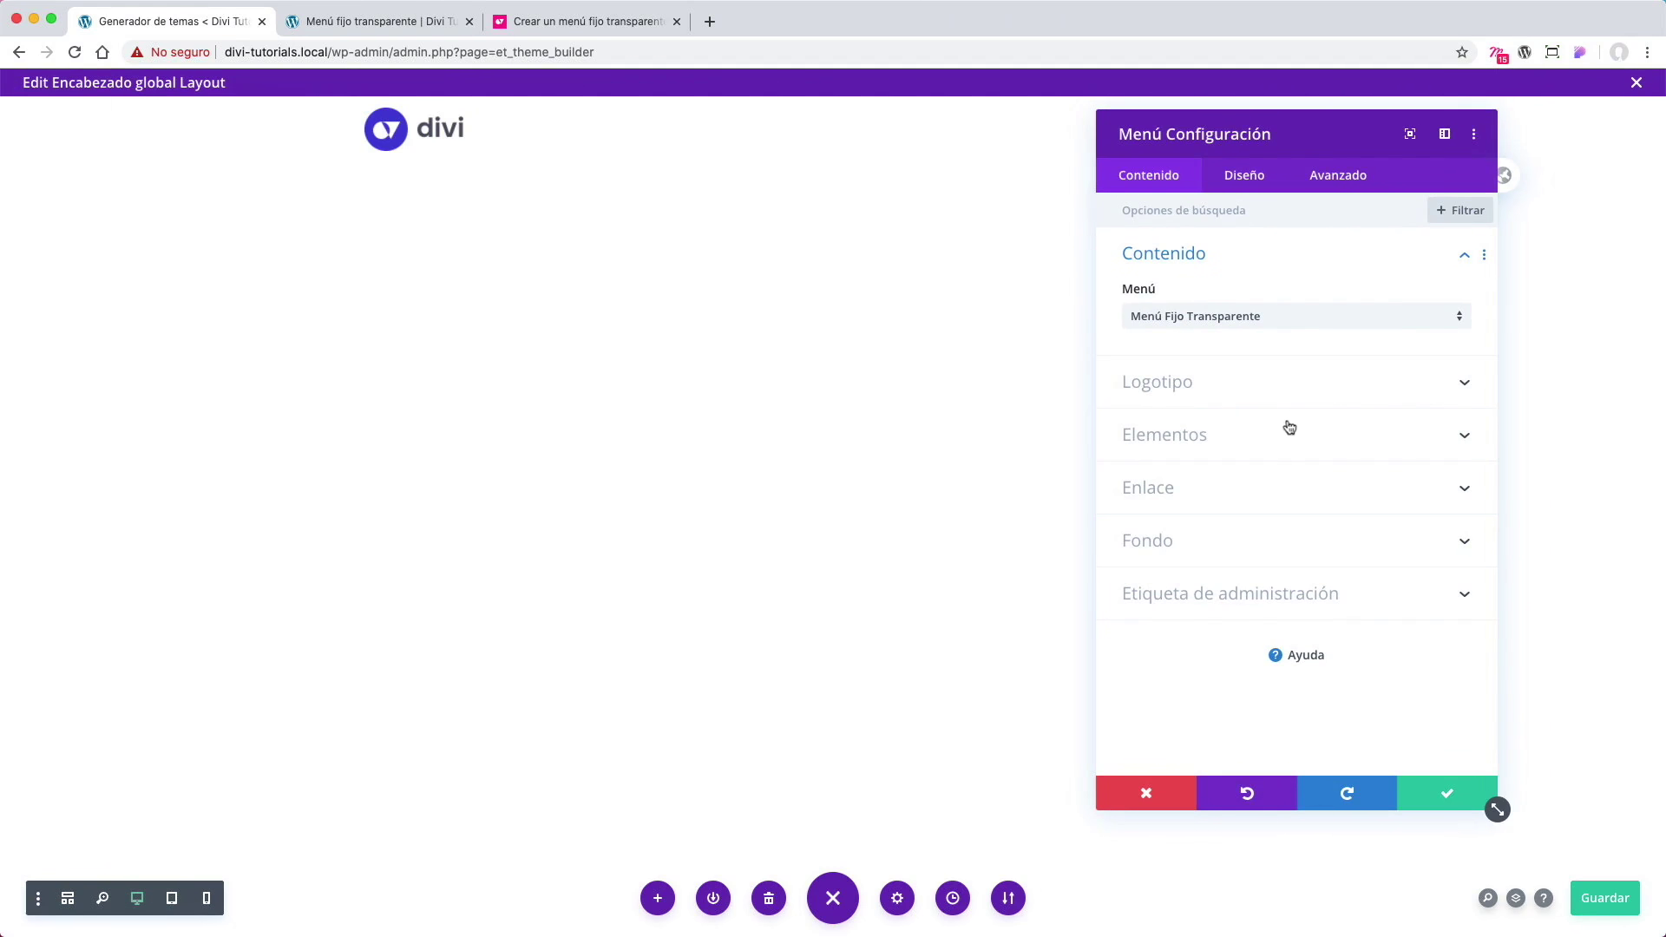
{"action": "left_click", "coordinate": [1307, 546]}
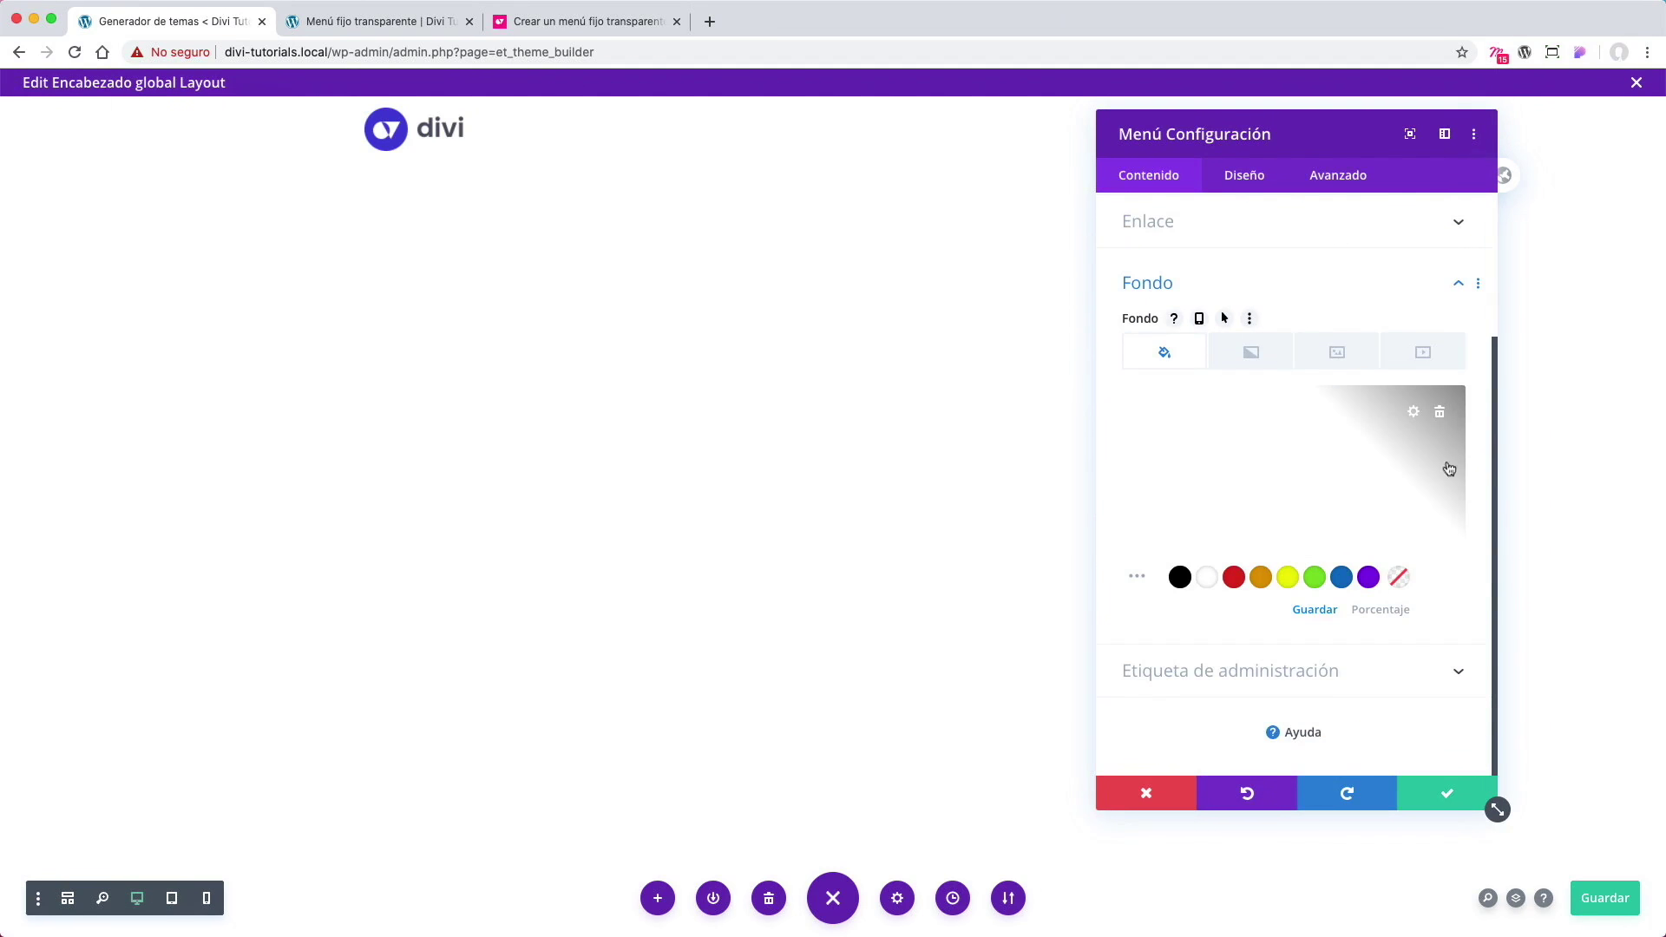
{"action": "left_click", "coordinate": [1441, 418]}
{"action": "left_click", "coordinate": [1604, 906]}
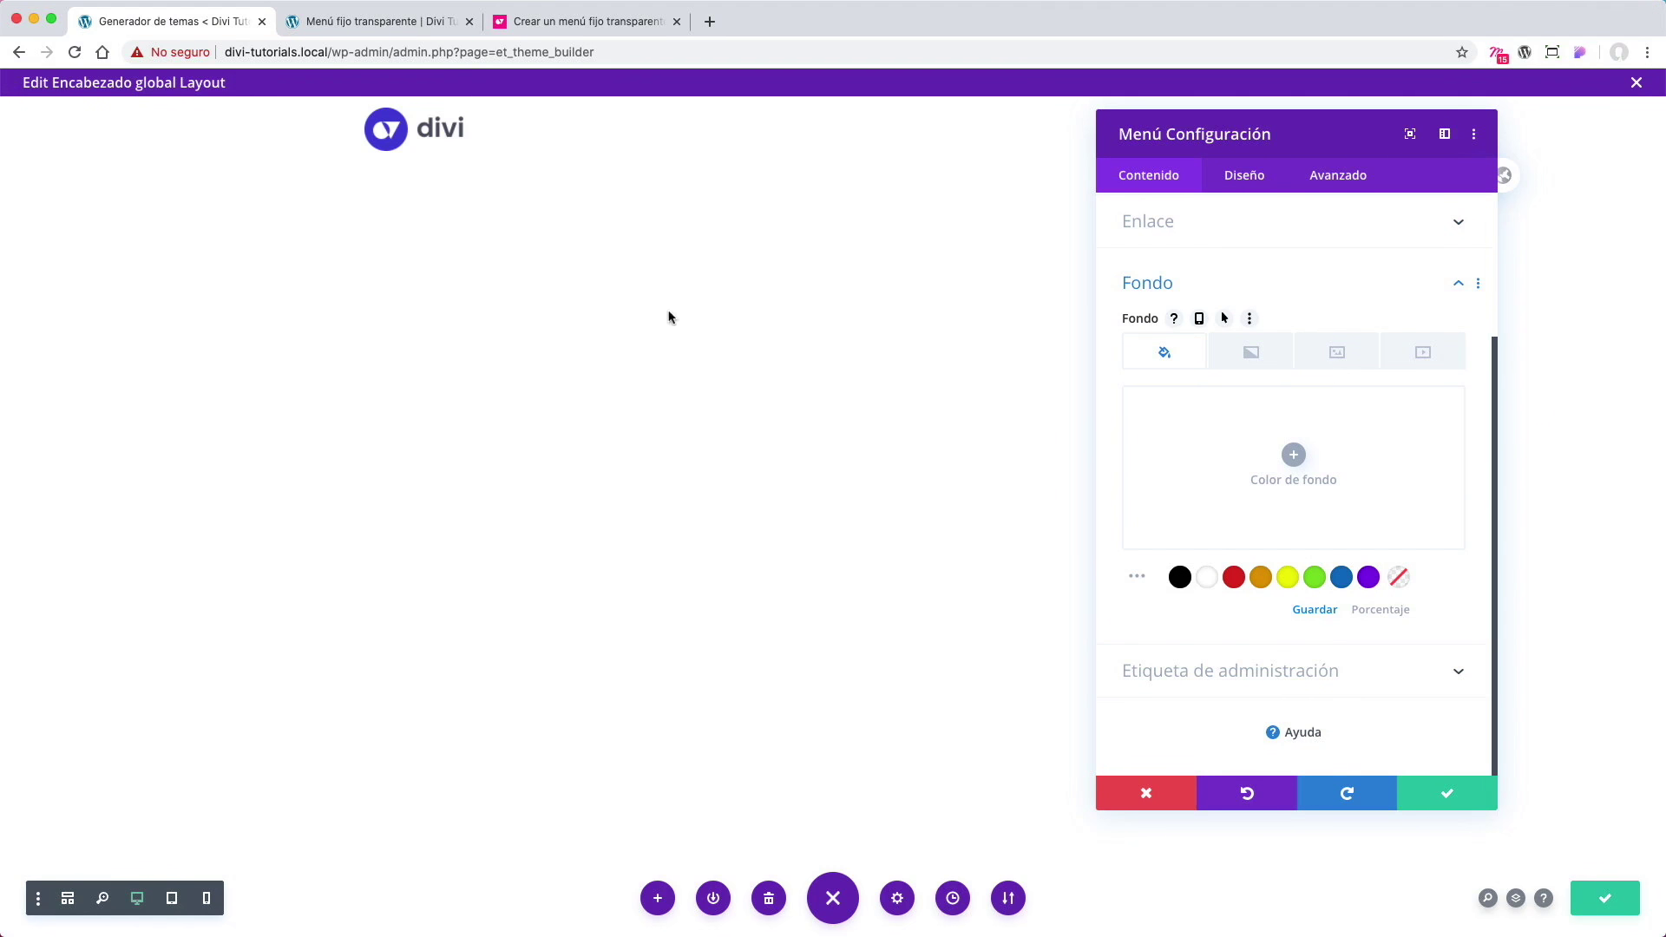
Step: Reload the live Menú fijo transparente page to check the menu module's background
{"action": "left_click", "coordinate": [398, 24]}
{"action": "left_click", "coordinate": [408, 51]}
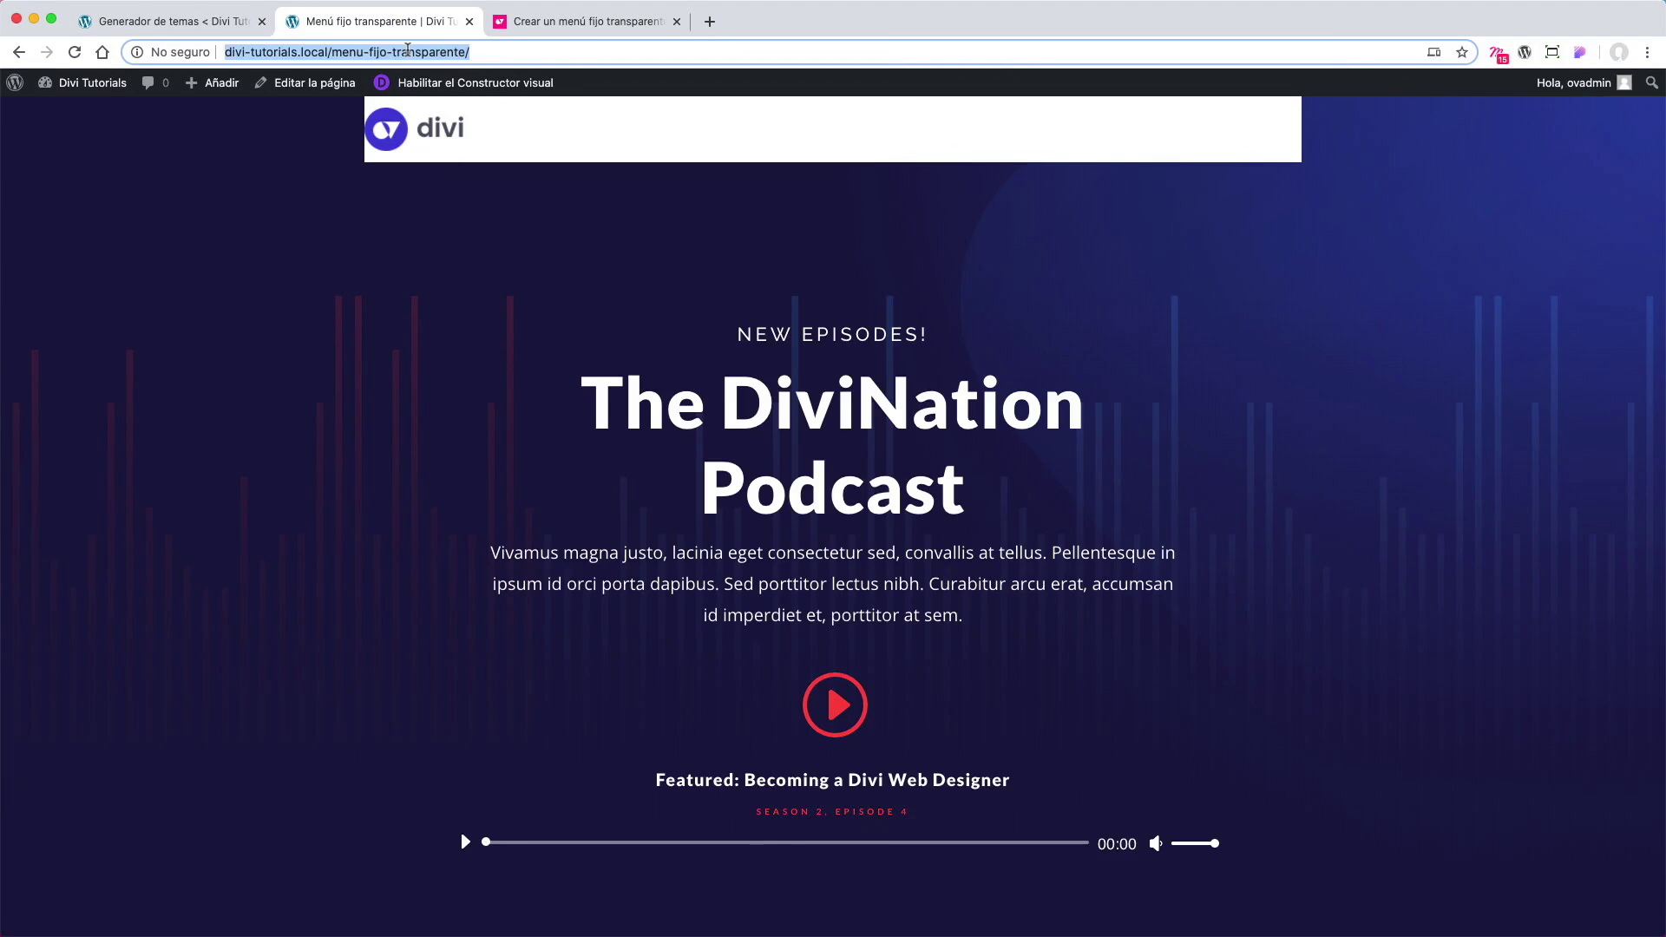
{"action": "key", "text": "Return"}
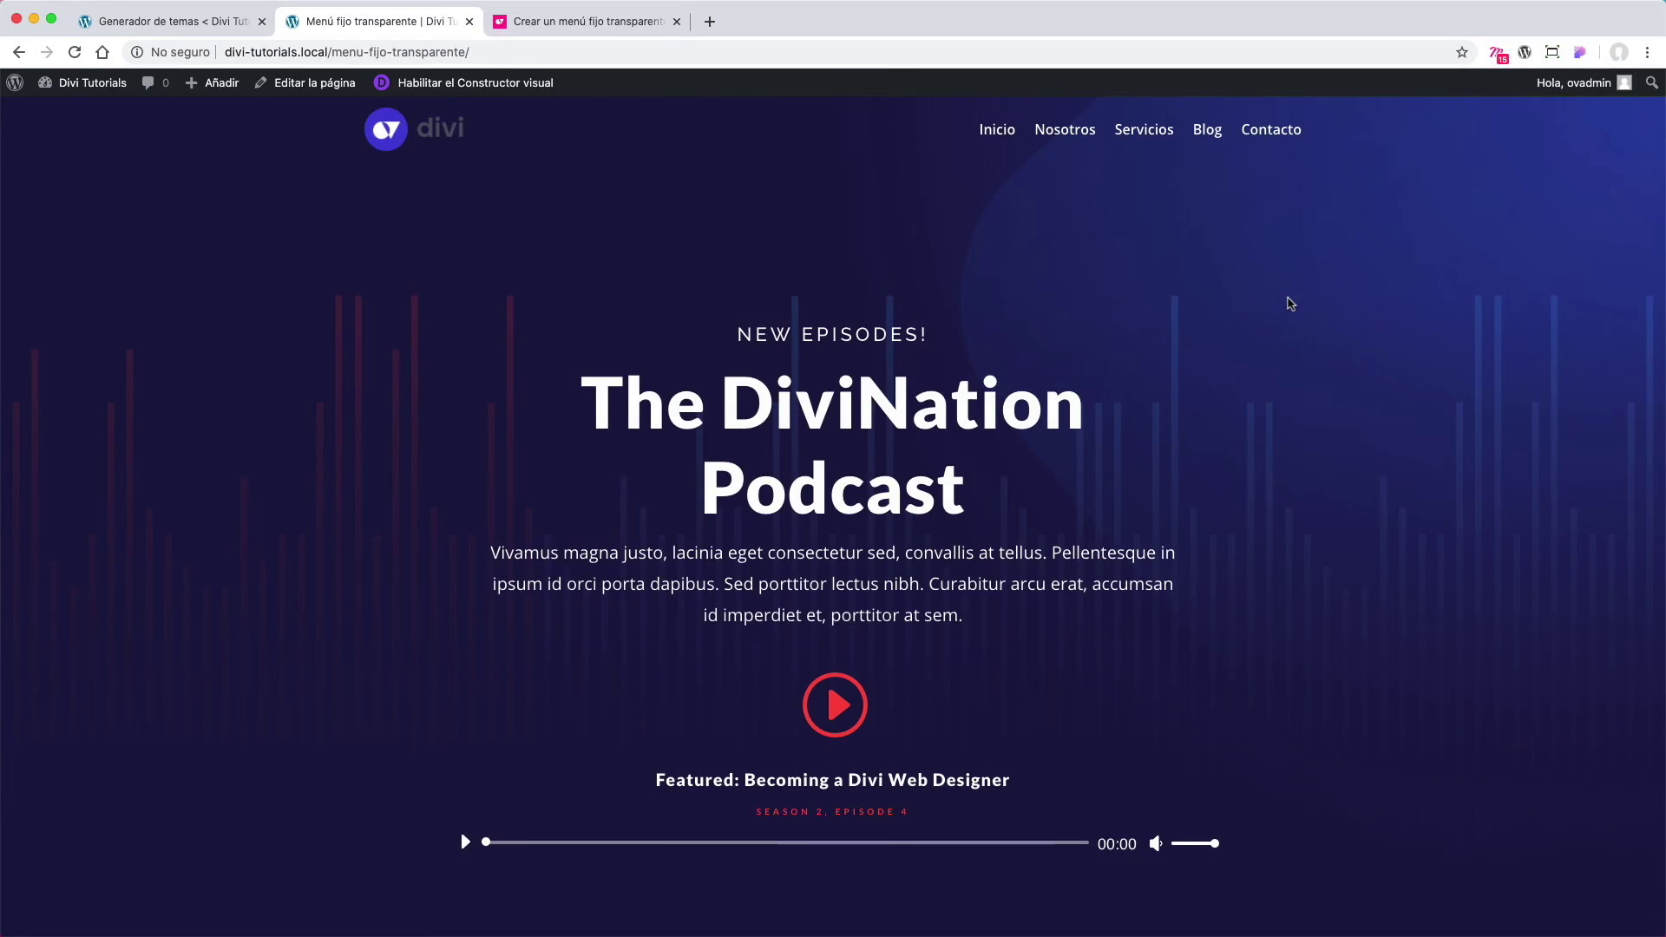
Step: Examine how the fixed transparent menu behaves over the content along the live page's full length
{"action": "scroll", "coordinate": [1288, 305], "scroll_direction": "down", "scroll_amount": 10}
{"action": "scroll", "coordinate": [1284, 304], "scroll_direction": "down", "scroll_amount": 15}
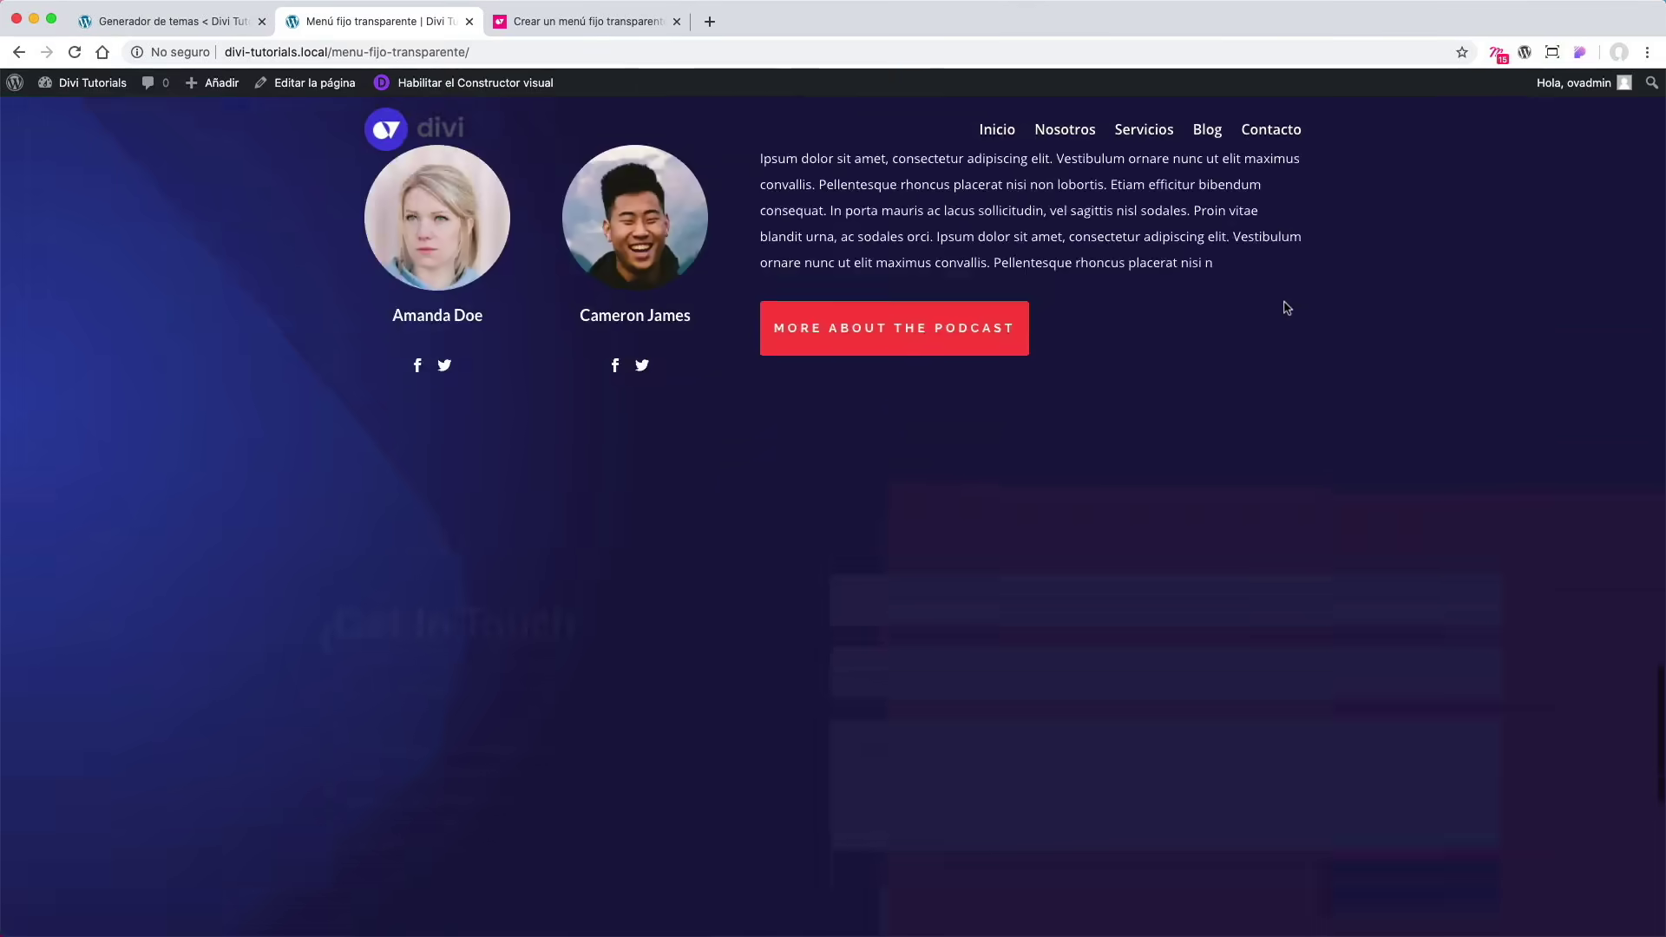
{"action": "scroll", "coordinate": [1285, 303], "scroll_direction": "up", "scroll_amount": 8}
{"action": "scroll", "coordinate": [1285, 303], "scroll_direction": "up", "scroll_amount": 15}
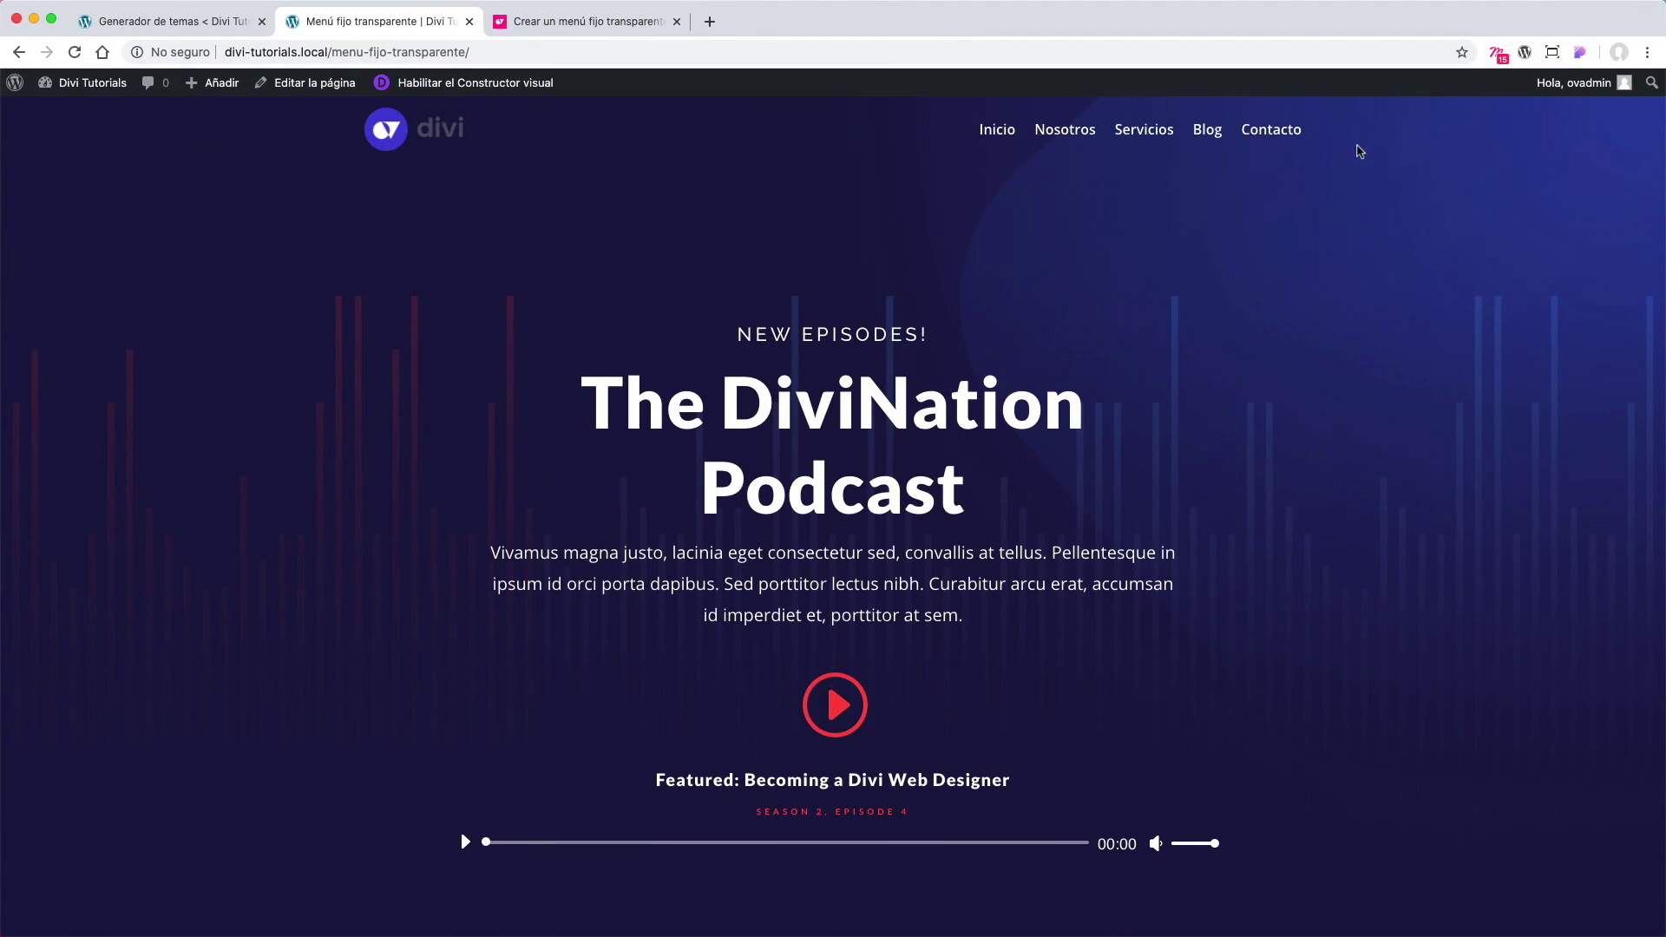
{"action": "scroll", "coordinate": [1249, 225], "scroll_direction": "down", "scroll_amount": 5}
{"action": "scroll", "coordinate": [1308, 229], "scroll_direction": "up", "scroll_amount": 6}
Step: Accept the menu module's settings in the header layout and copy the jQuery scroll code from the tutorial article
{"action": "left_click", "coordinate": [205, 29]}
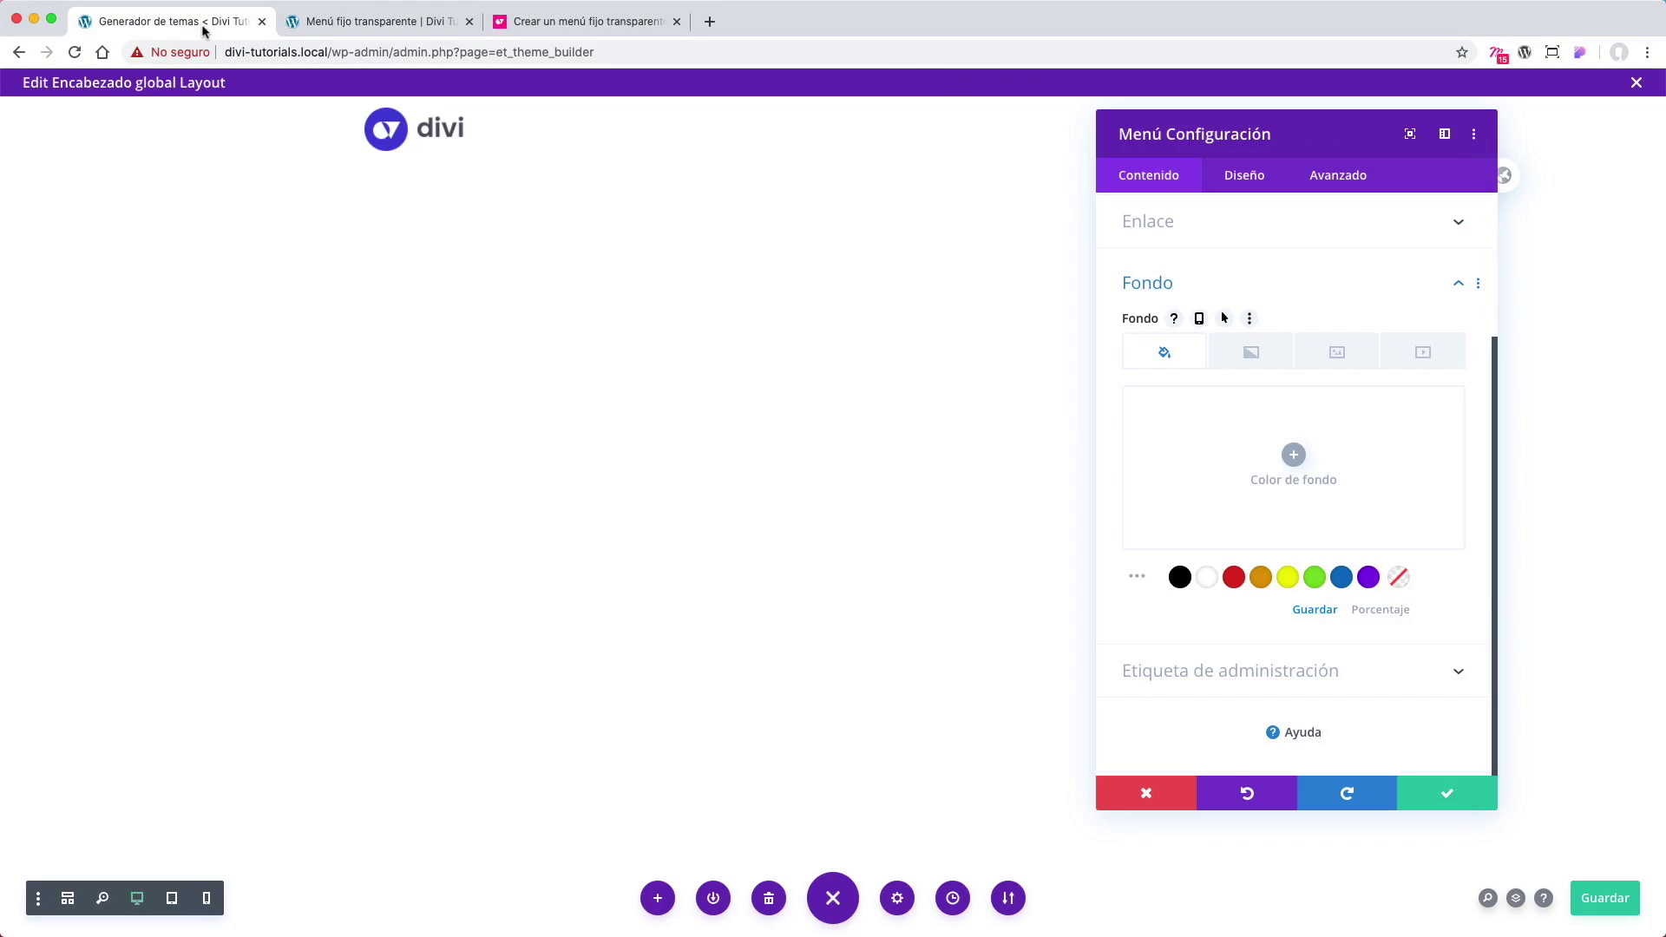
{"action": "left_click", "coordinate": [1445, 797]}
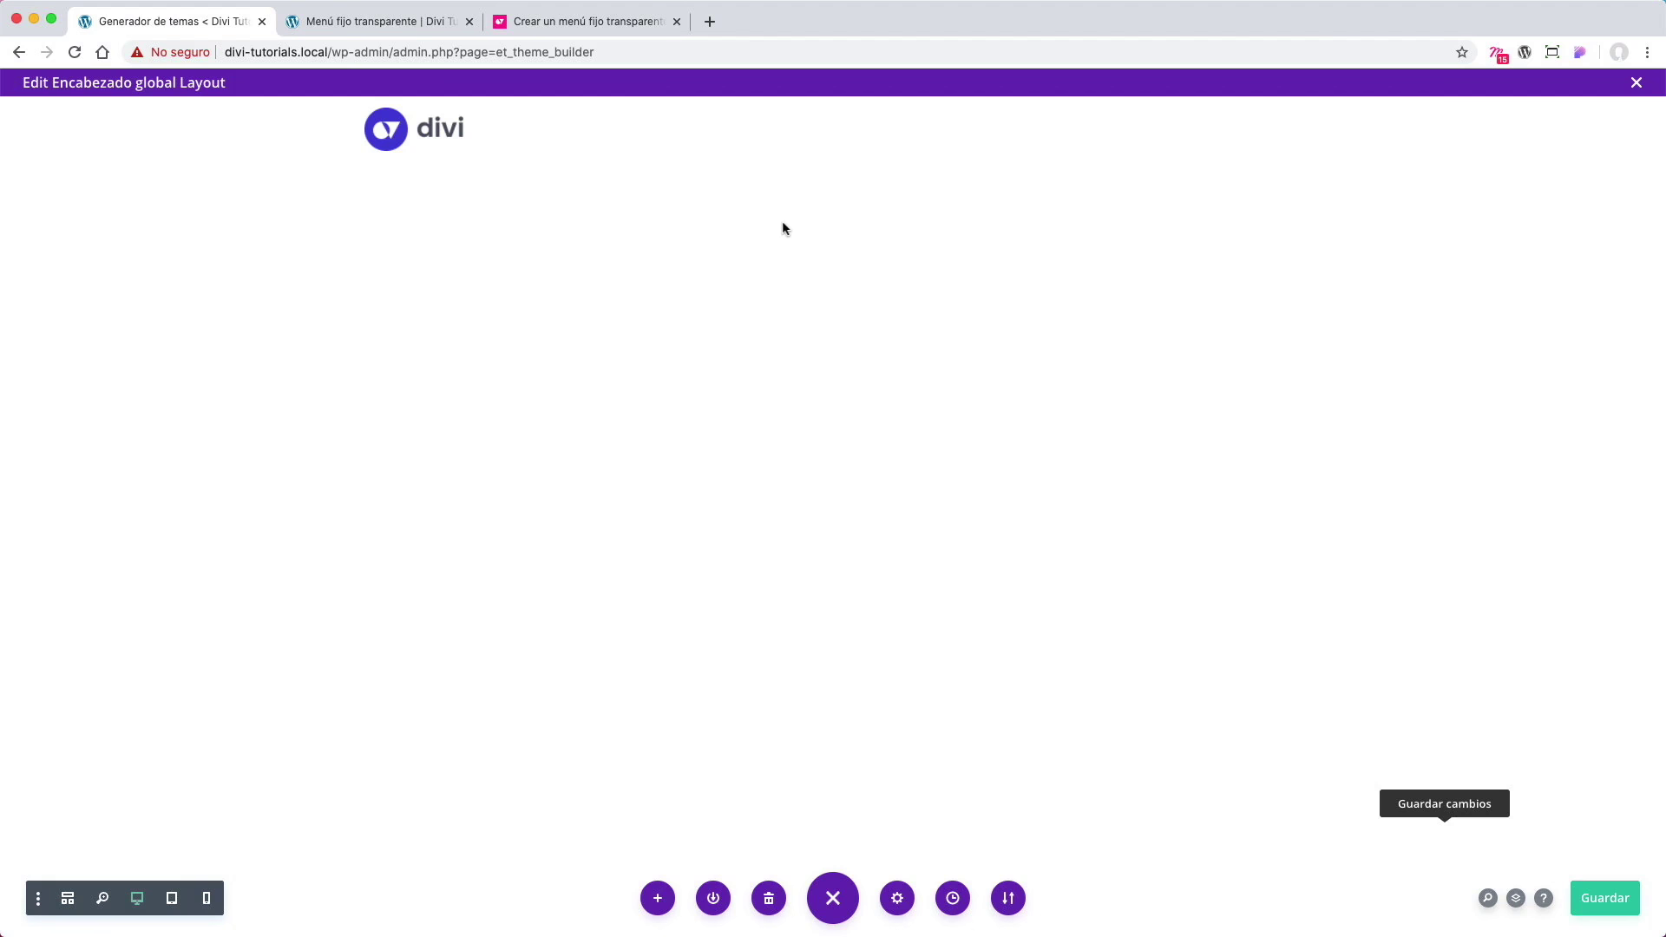
{"action": "left_click", "coordinate": [595, 26]}
{"action": "scroll", "coordinate": [904, 398], "scroll_direction": "down", "scroll_amount": 12}
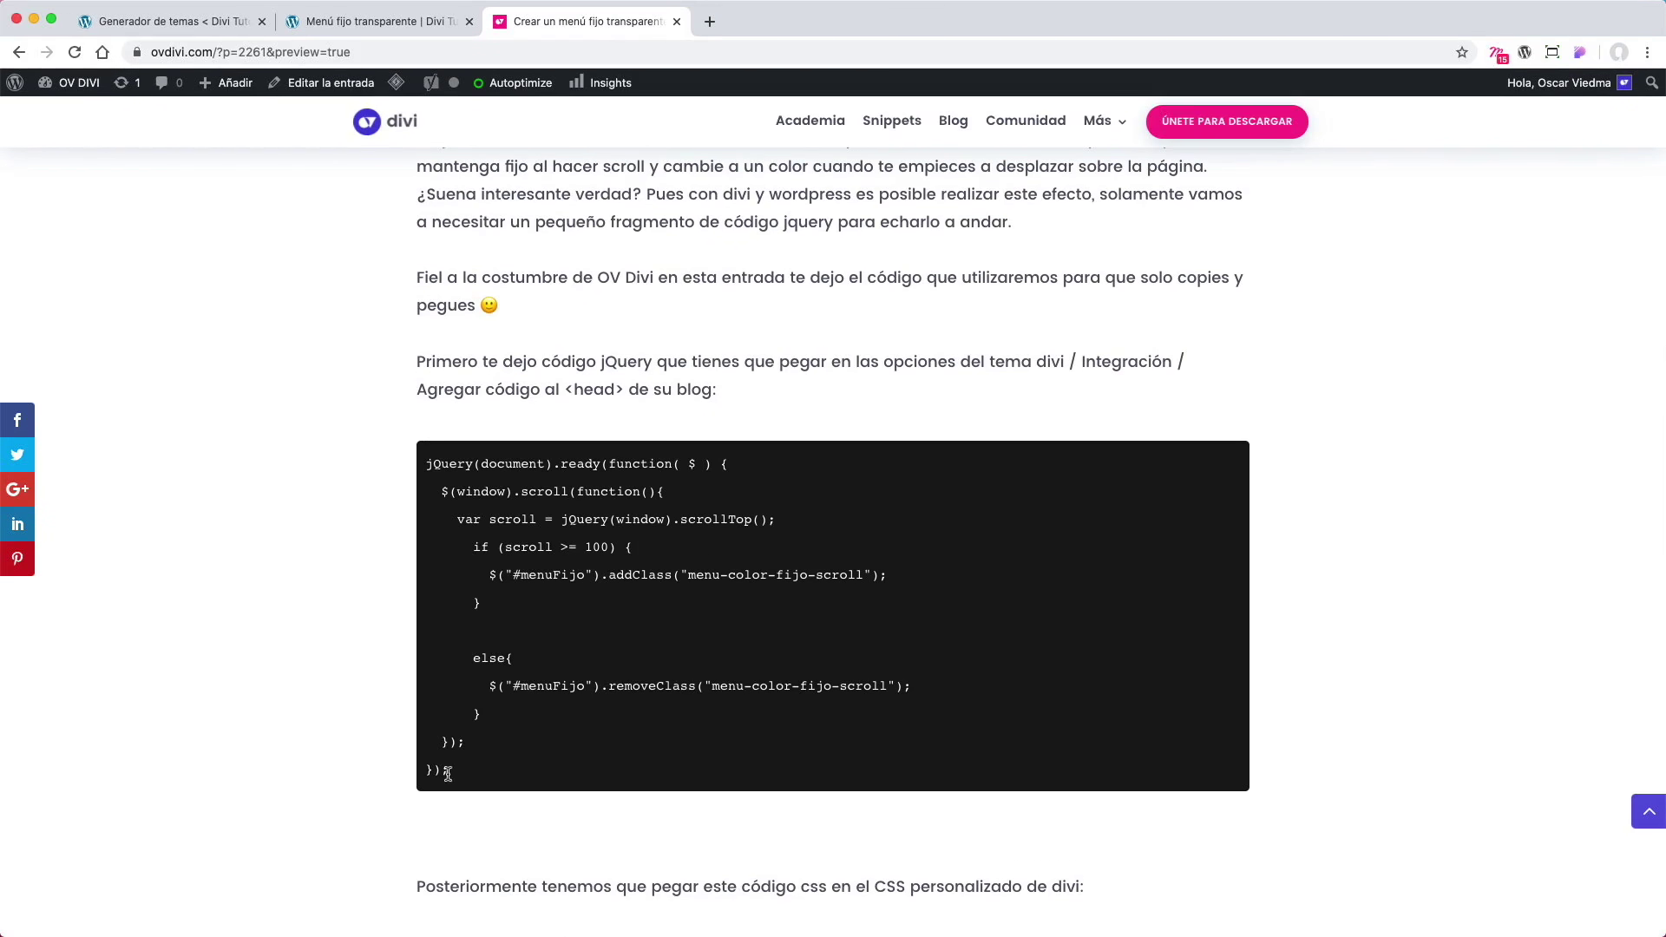
{"action": "left_click_drag", "start_coordinate": [450, 777], "coordinate": [423, 460]}
{"action": "key", "text": "super+c"}
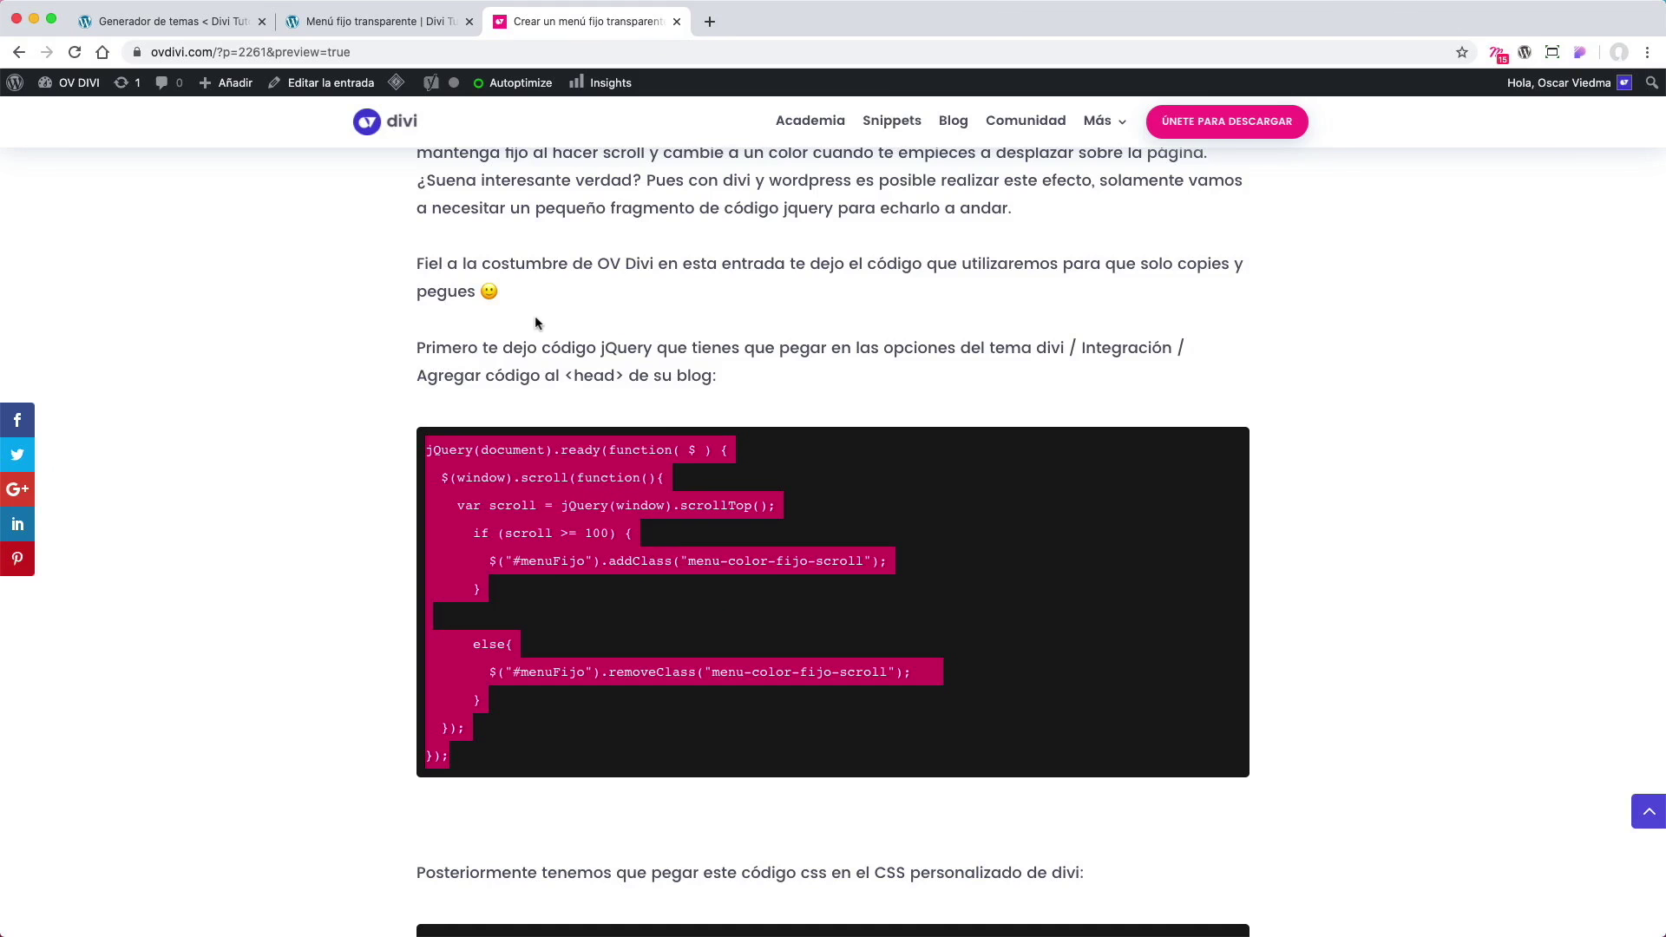
Step: Exit the global header layout and open the Integration settings of the Divi theme options in a new browser tab
{"action": "mouse_move", "coordinate": [77, 93]}
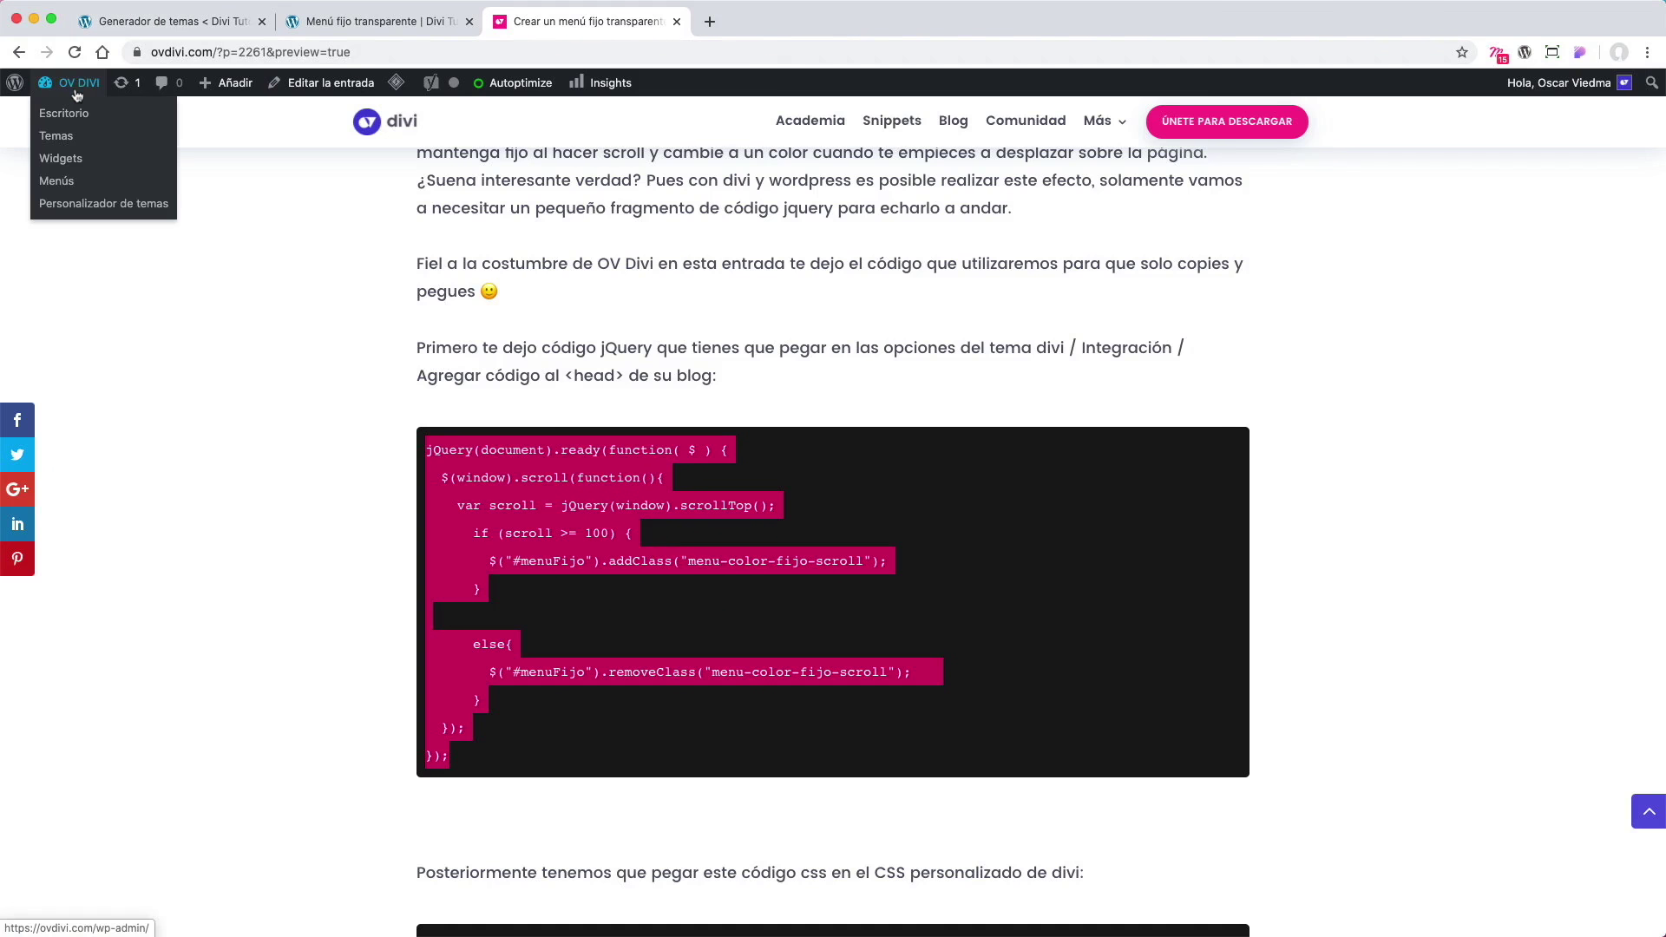
{"action": "left_click", "coordinate": [135, 23]}
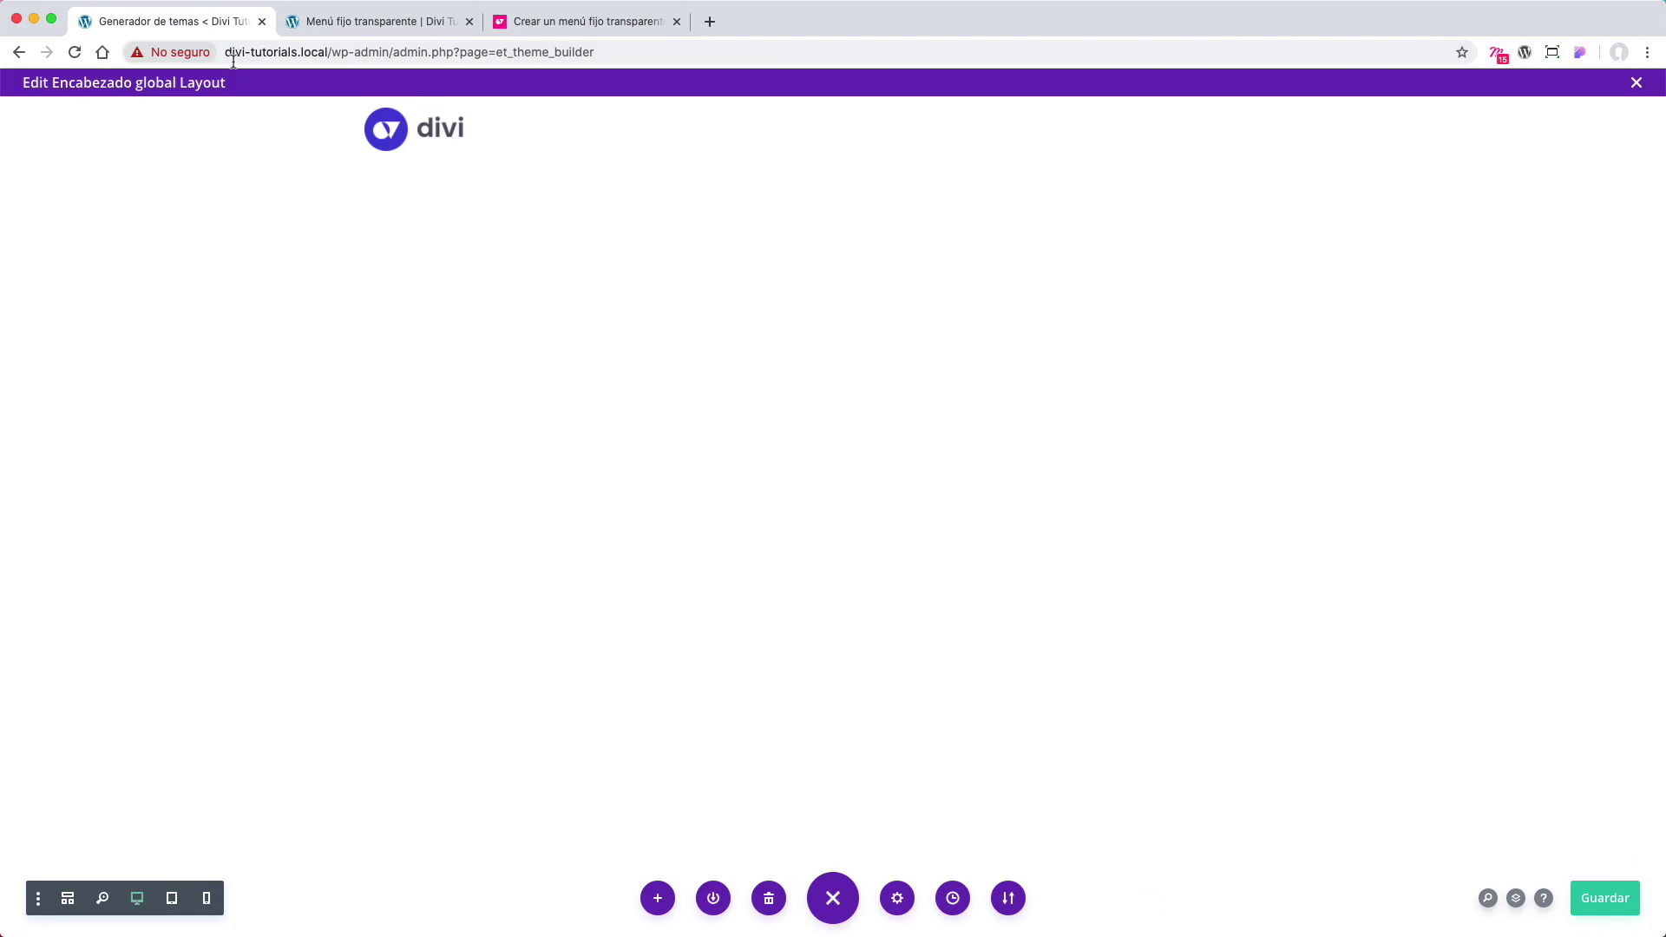
{"action": "left_click", "coordinate": [1636, 83]}
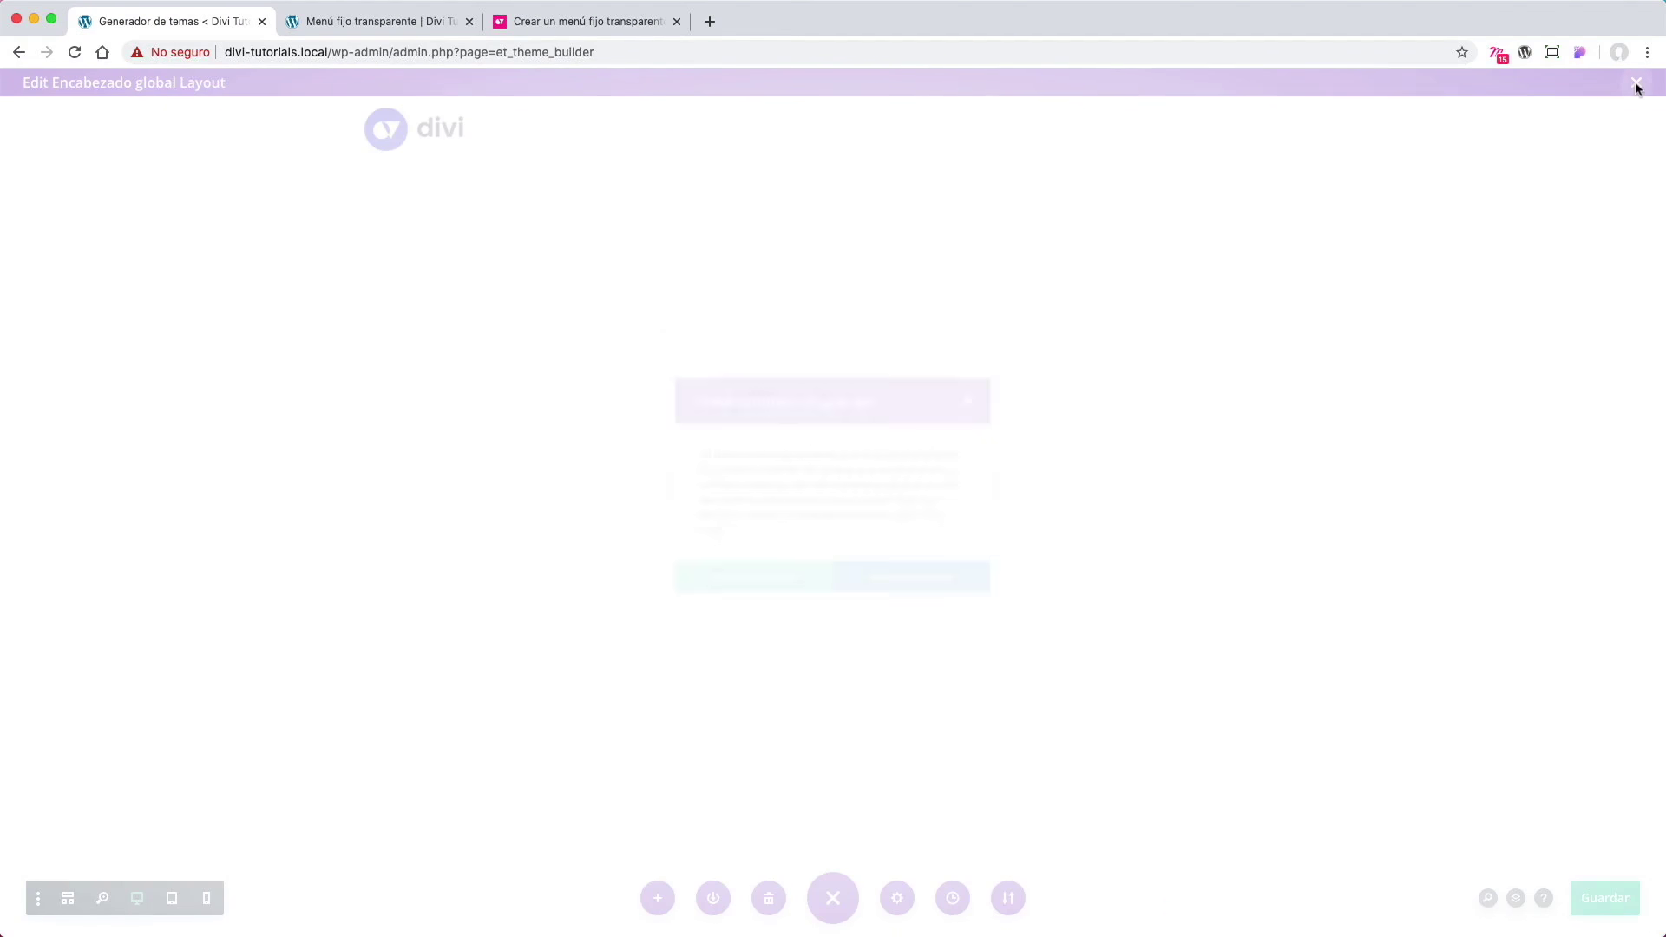
{"action": "left_click", "coordinate": [919, 586]}
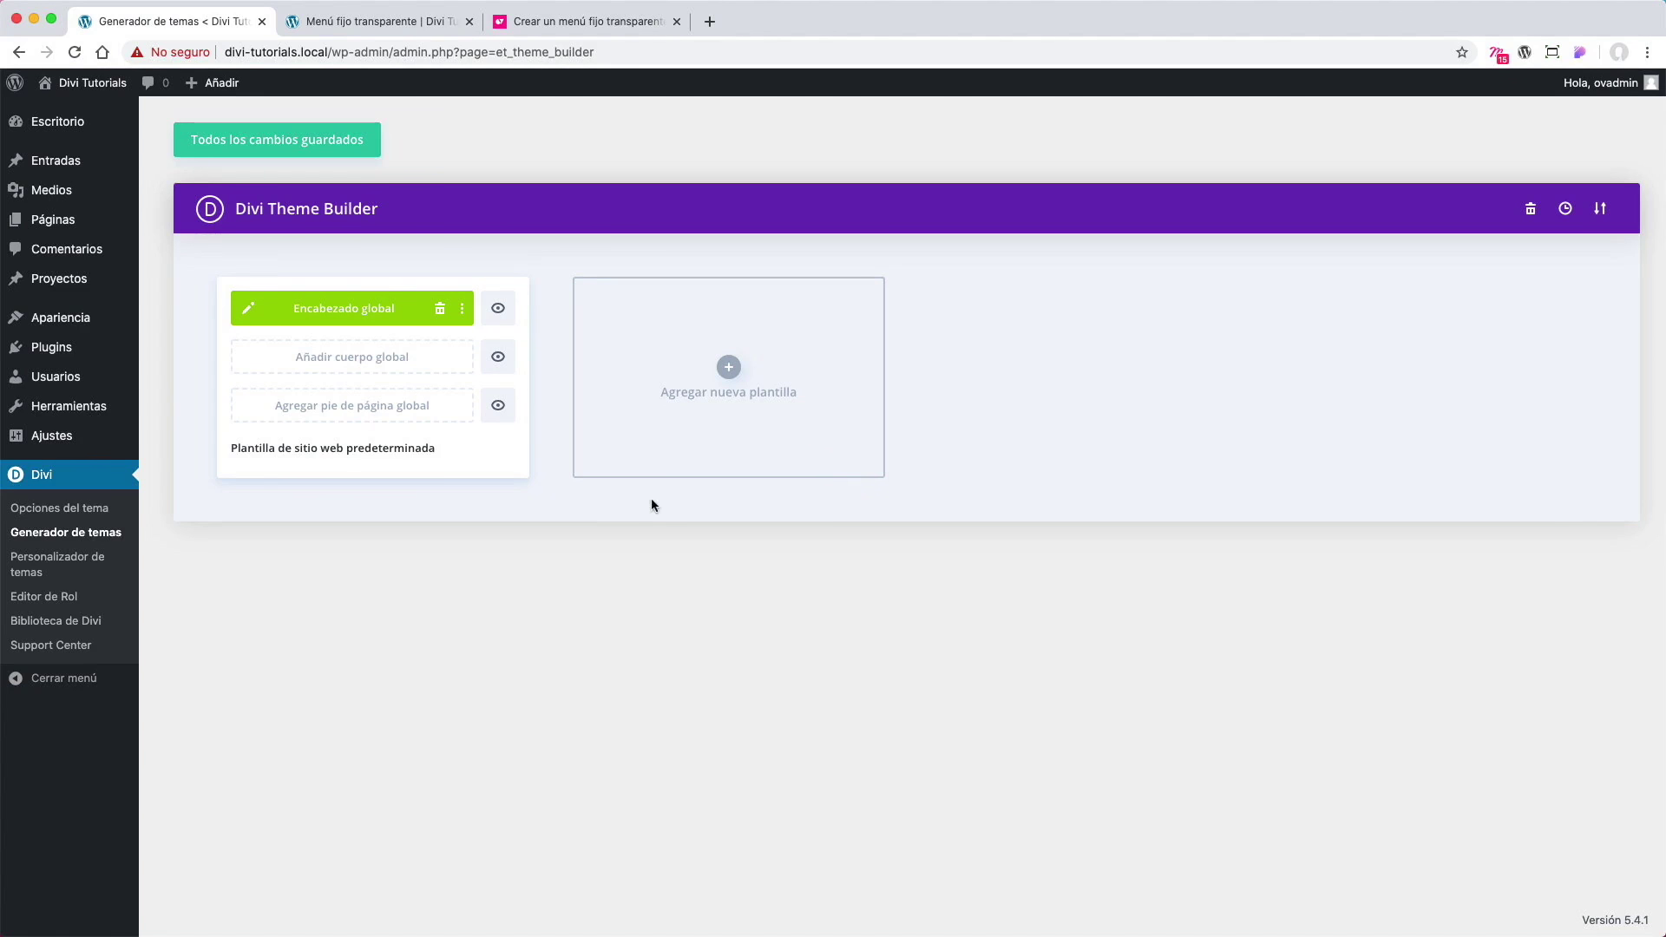
{"action": "right_click", "coordinate": [87, 509]}
{"action": "left_click", "coordinate": [110, 516]}
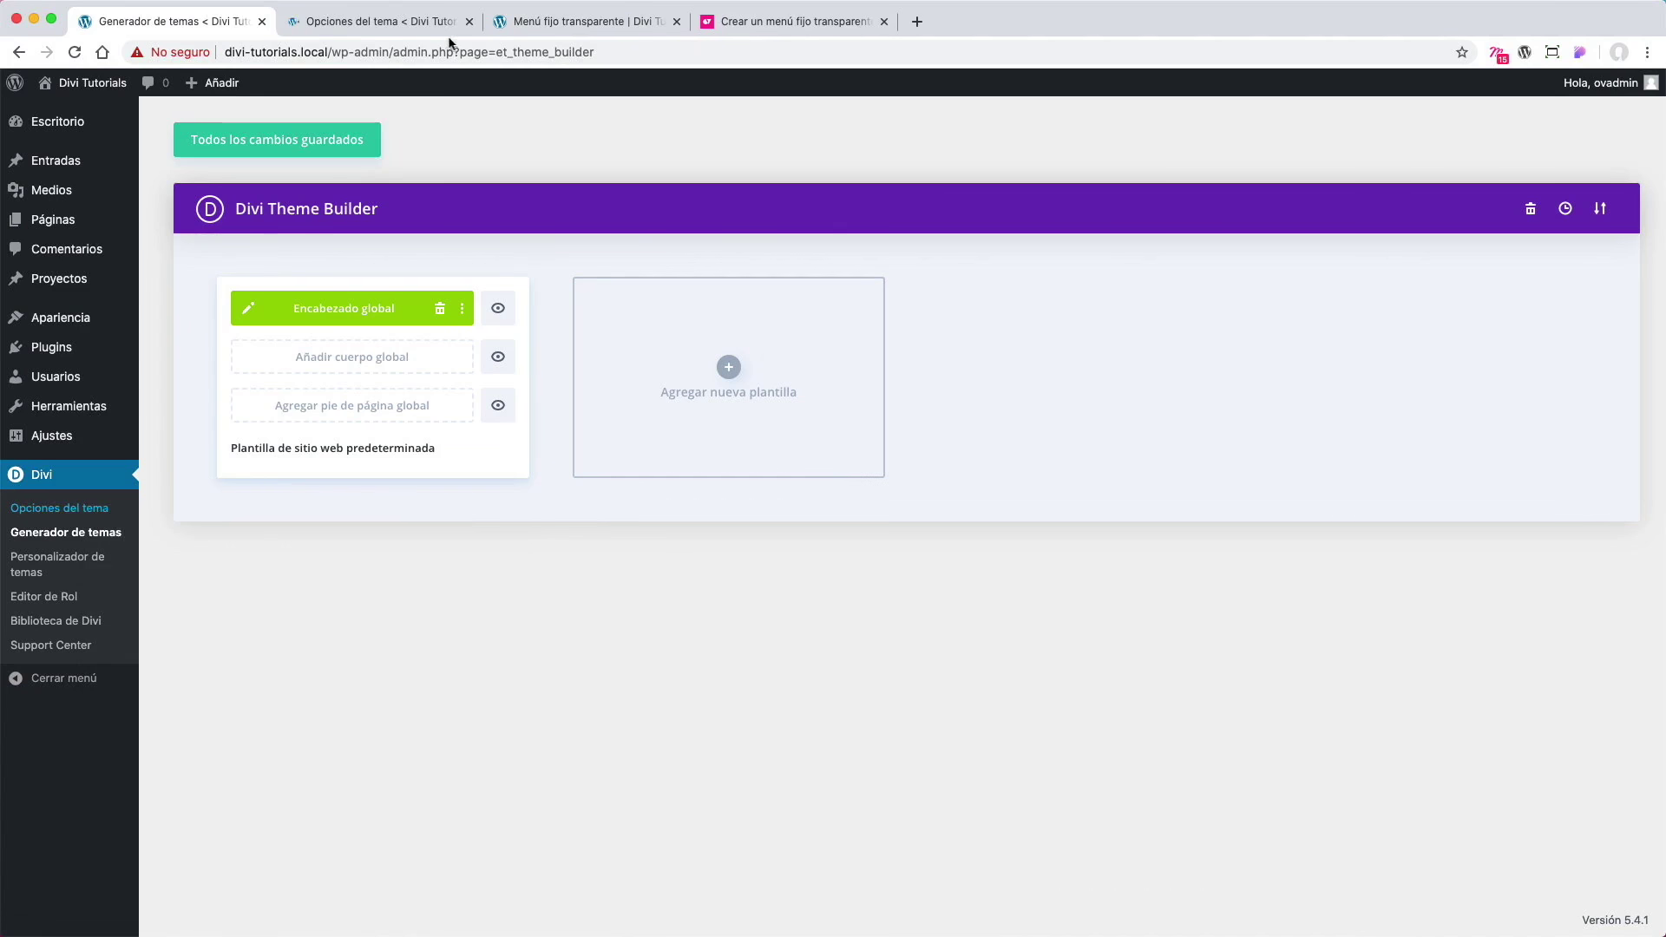
{"action": "left_click", "coordinate": [408, 24]}
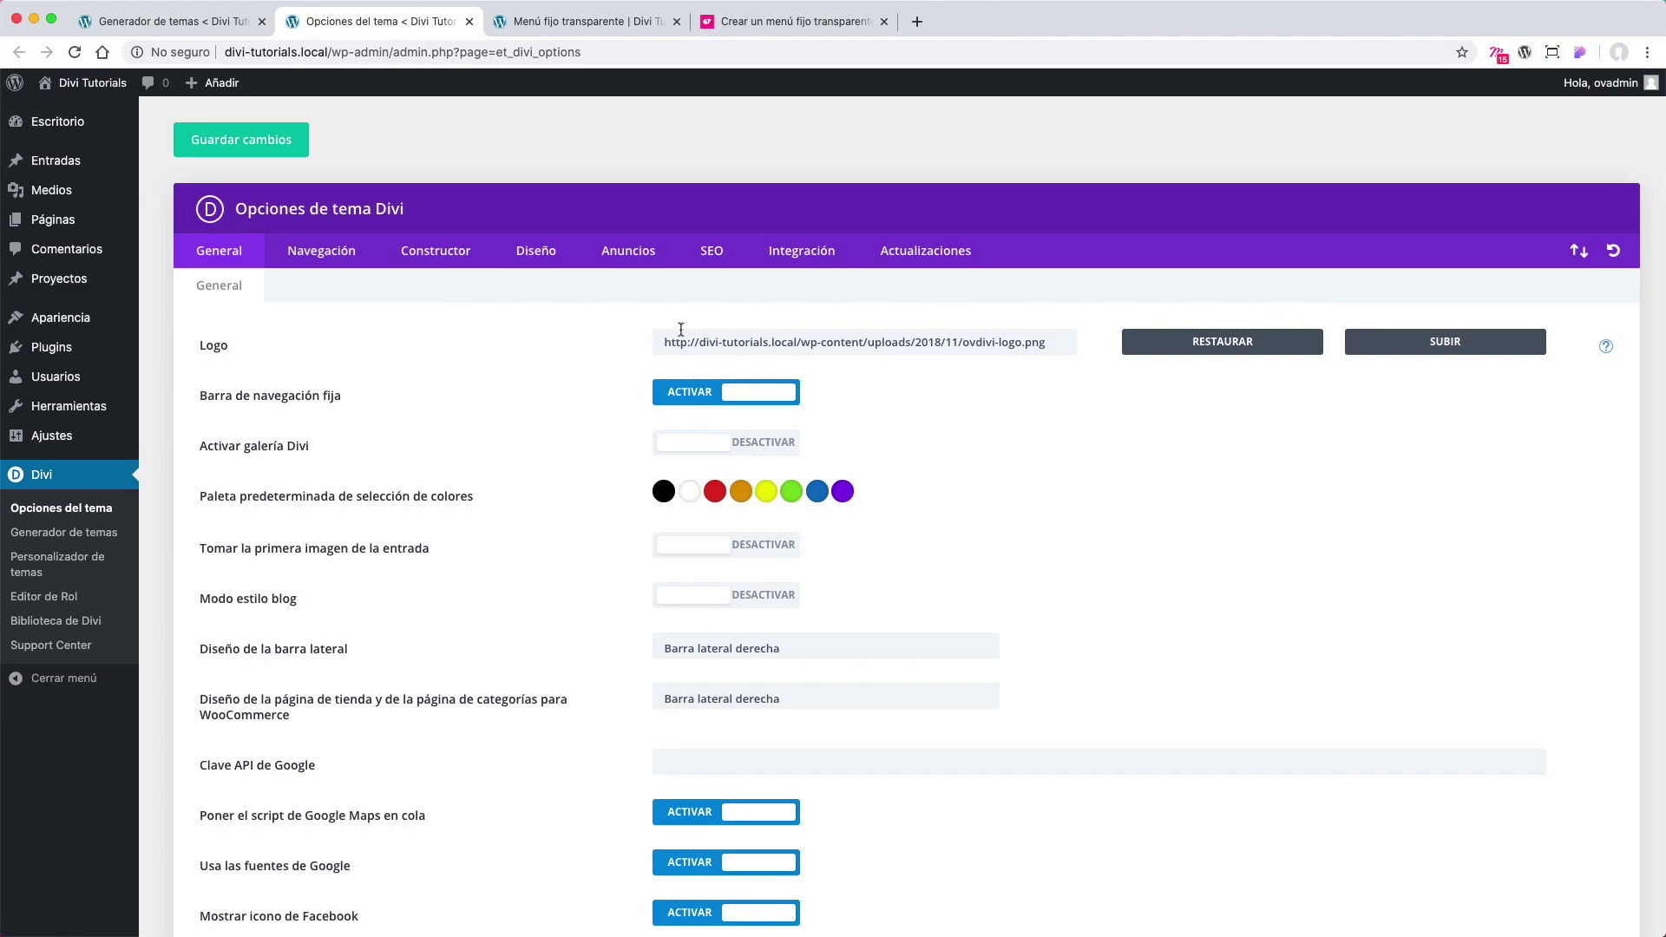
{"action": "left_click", "coordinate": [786, 252]}
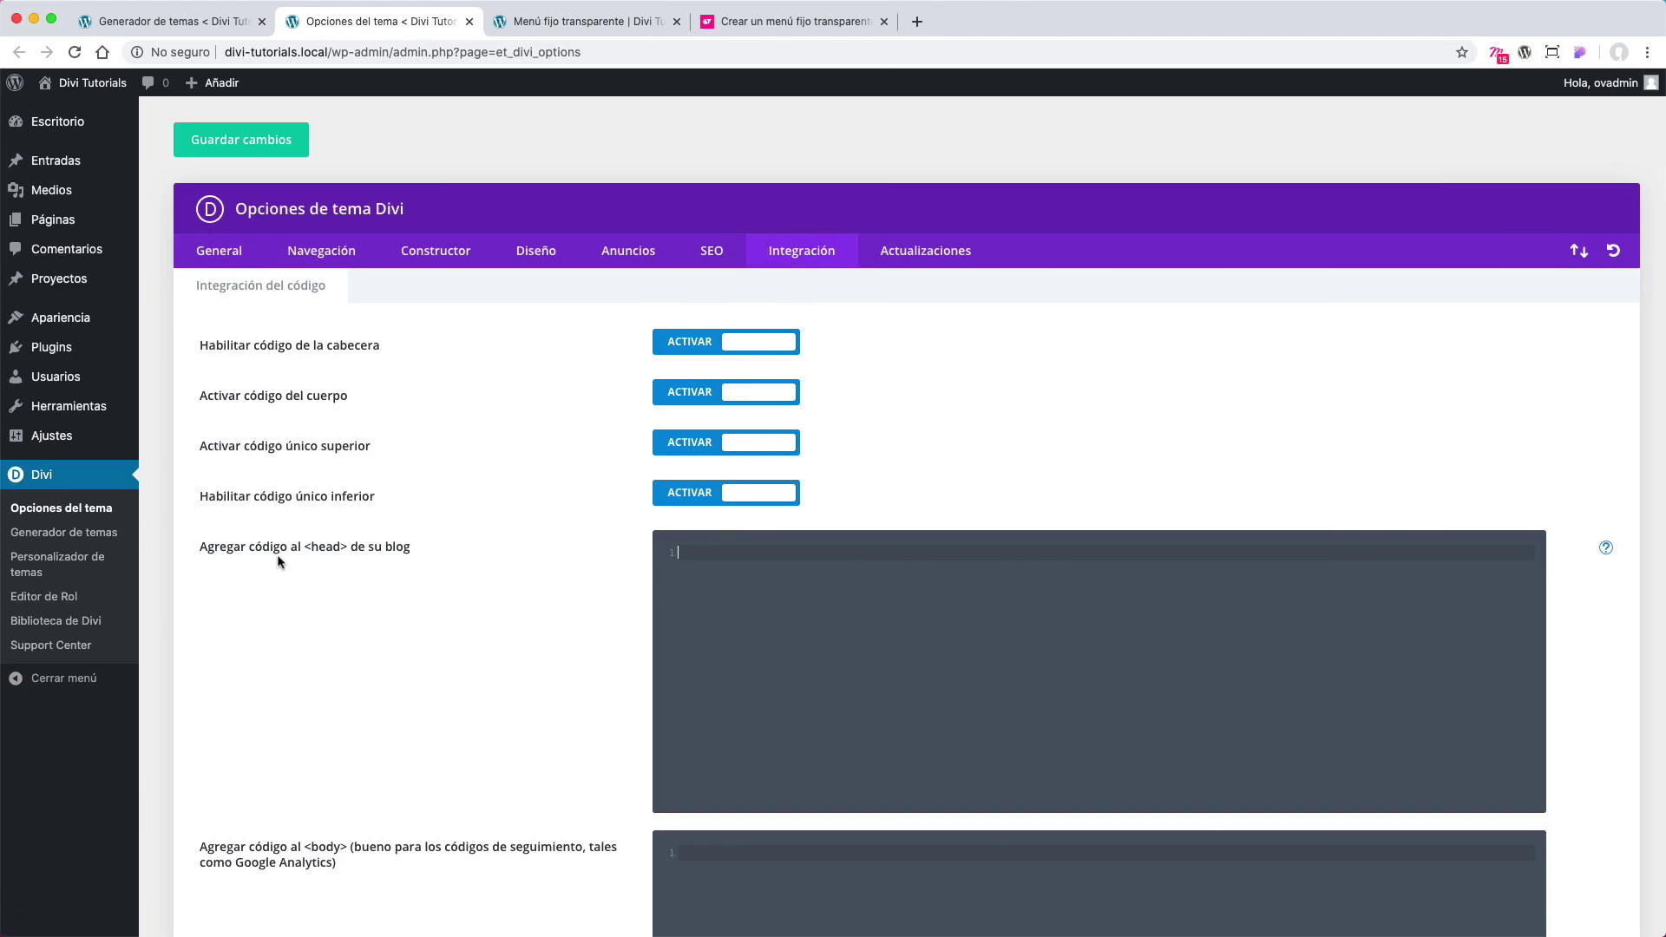
Step: Add a <script></script> block to the blog's <head> code and paste the copied jQuery scroll code inside it
{"action": "left_click", "coordinate": [702, 556]}
{"action": "type", "text": "<"}
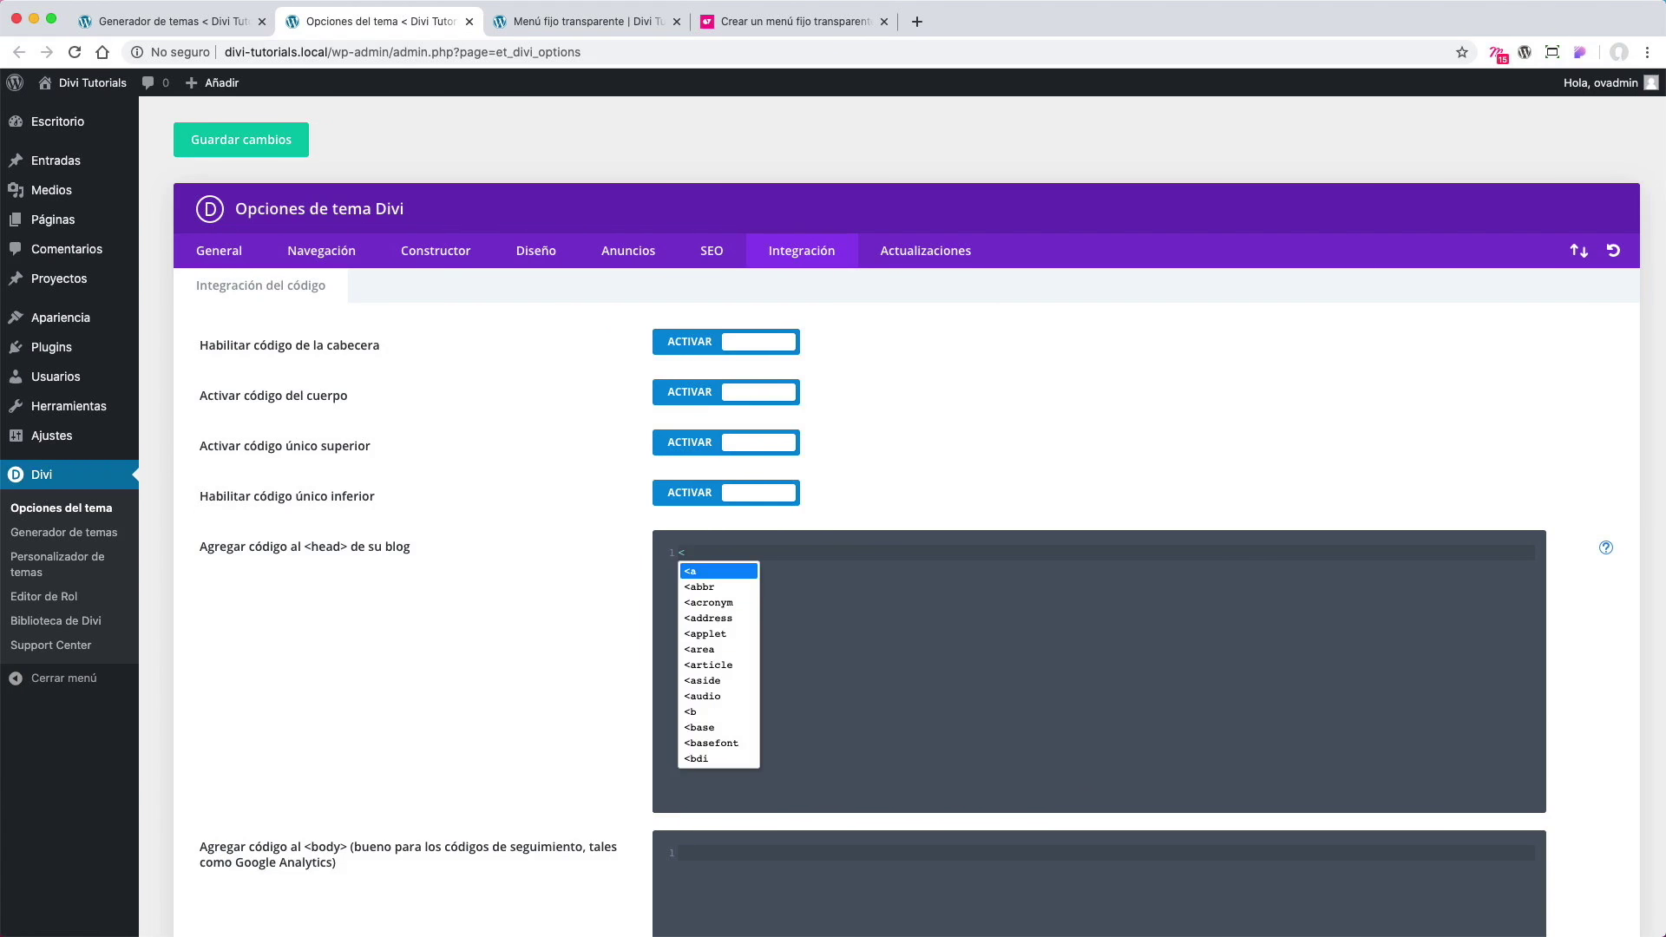
{"action": "type", "text": "script"}
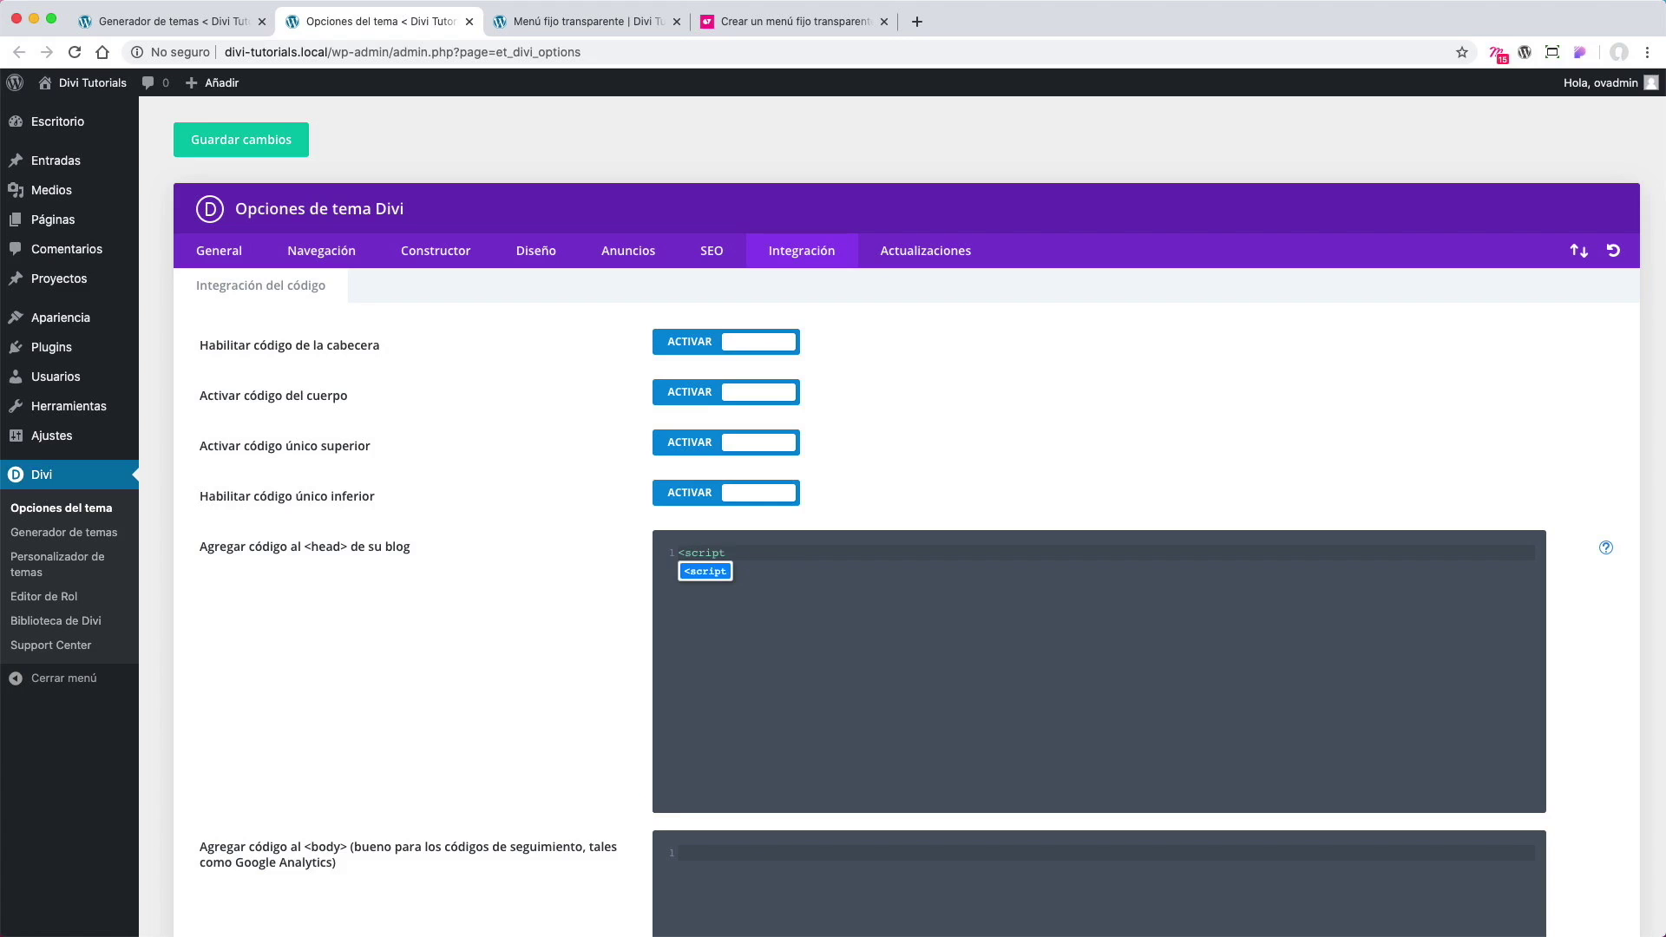
{"action": "type", "text": "></script>"}
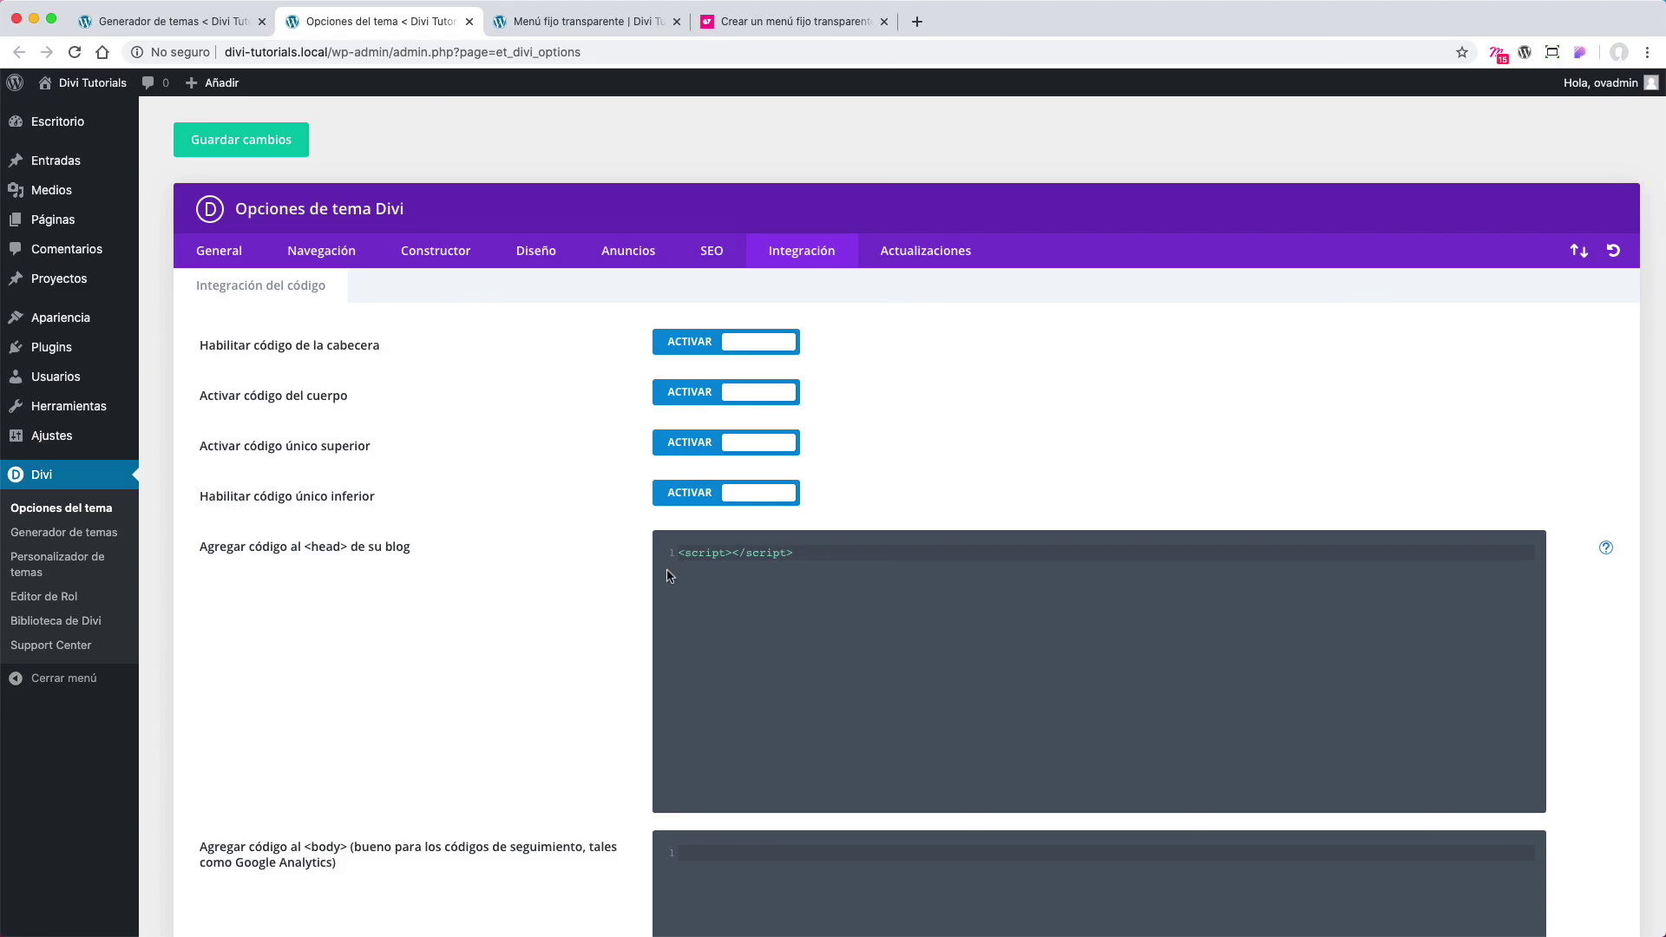
{"action": "key", "text": "Return"}
{"action": "key", "text": "Return"}
{"action": "key", "text": "super+v"}
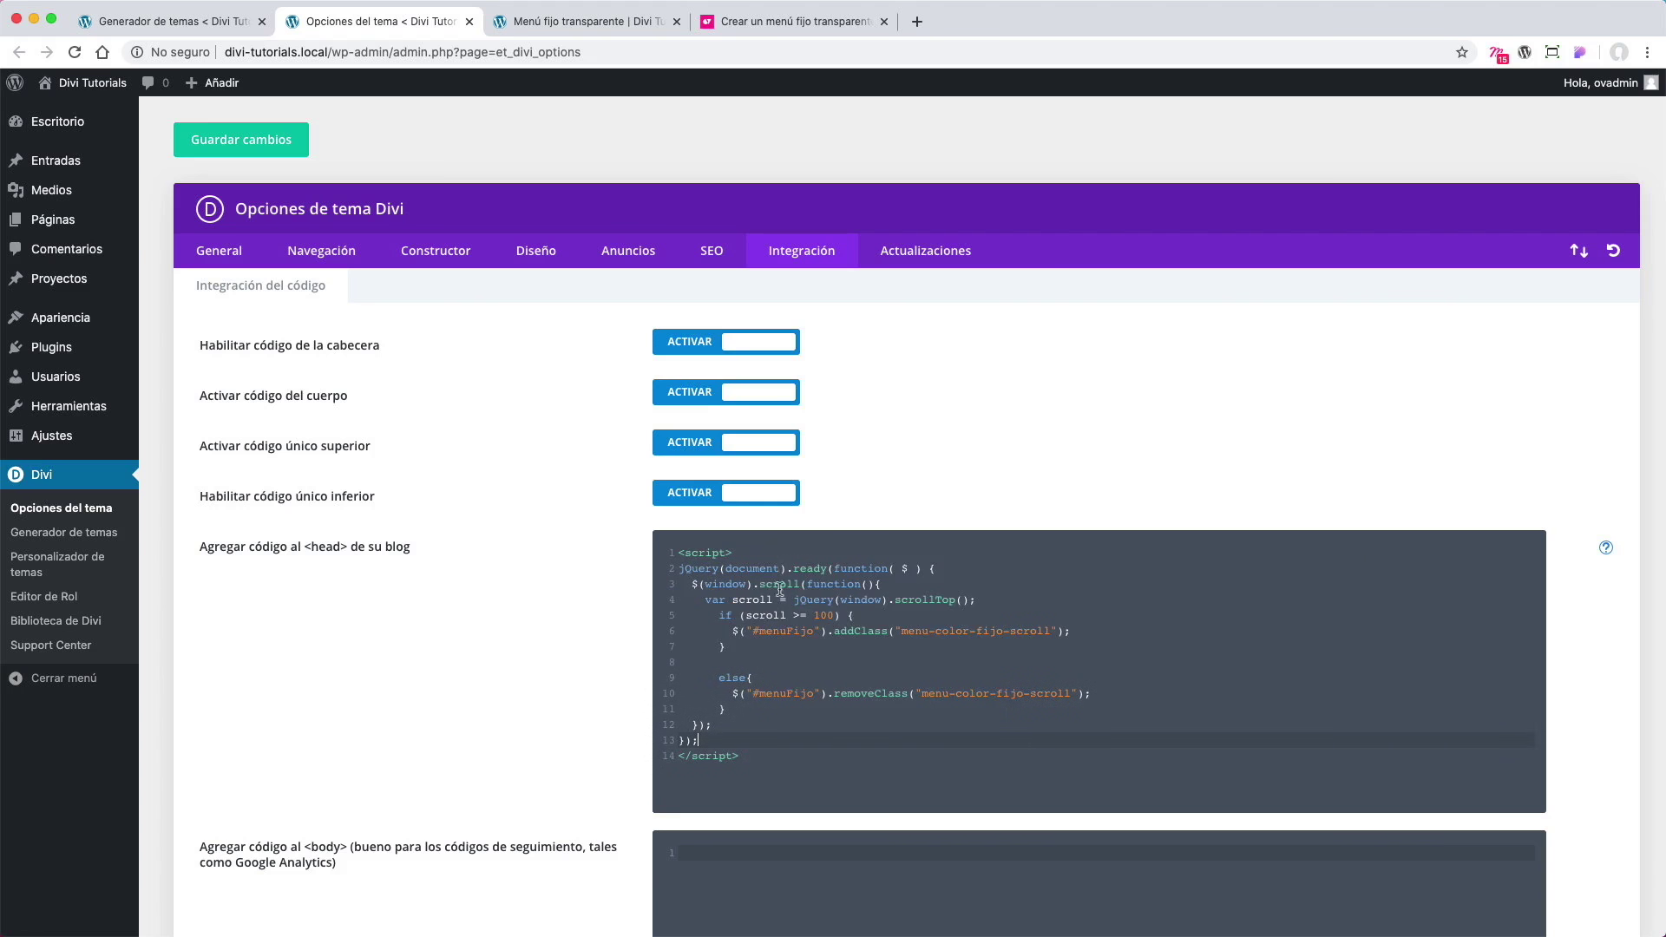
{"action": "scroll", "coordinate": [789, 607], "scroll_direction": "down", "scroll_amount": 1}
{"action": "scroll", "coordinate": [789, 607], "scroll_direction": "down", "scroll_amount": 1}
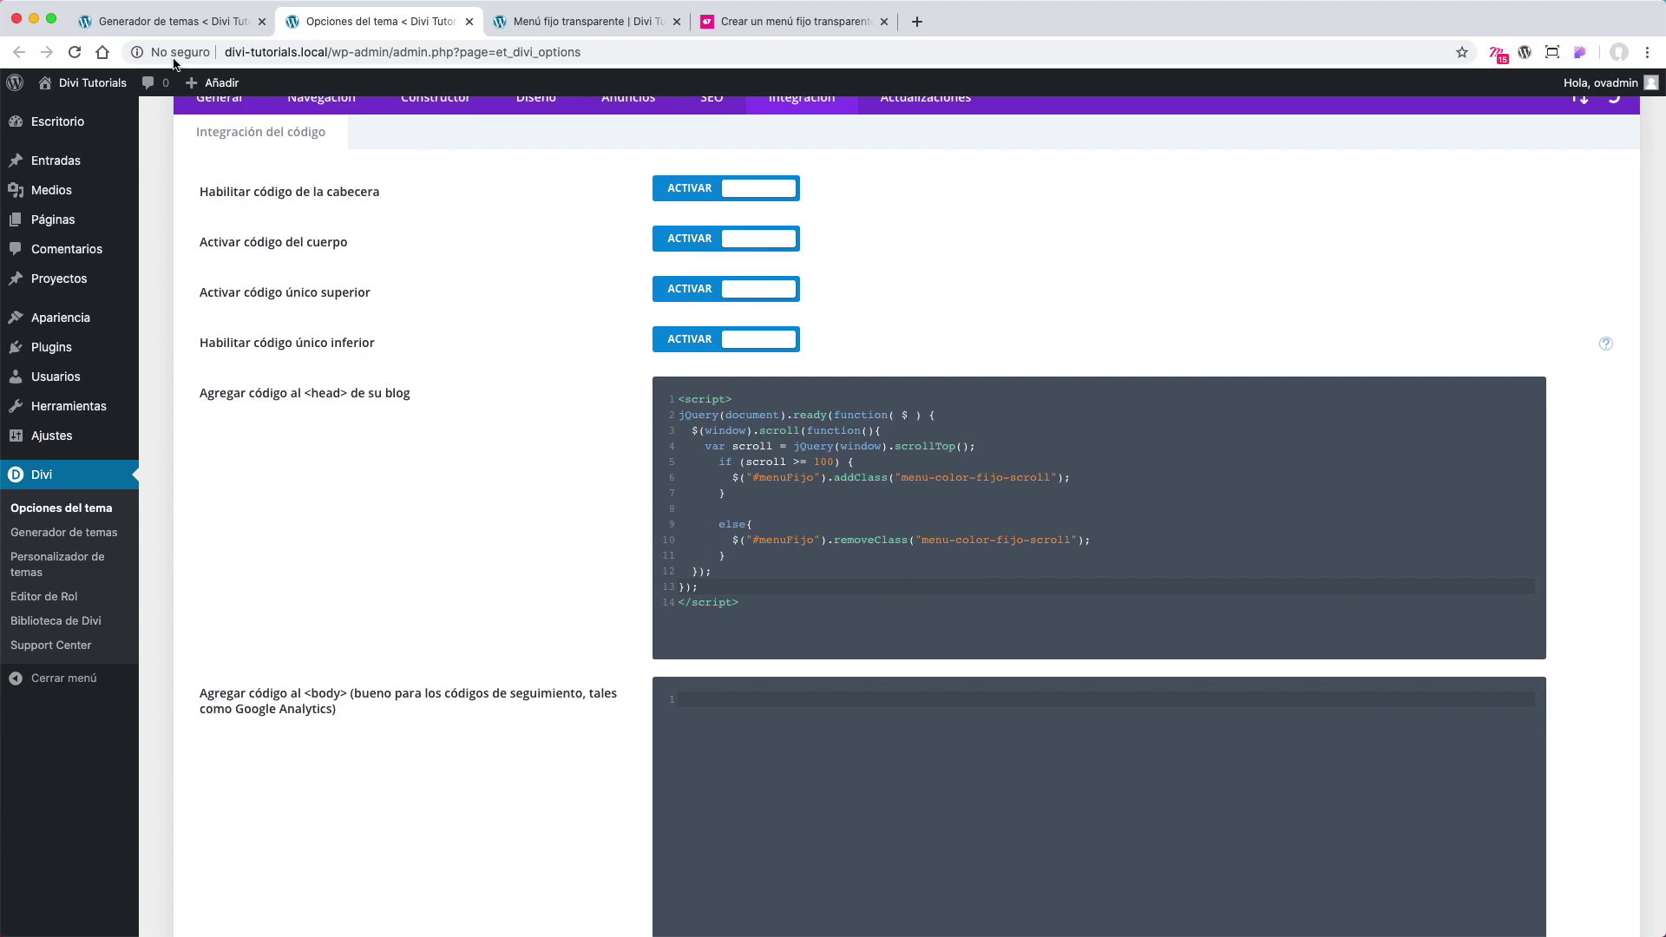
Step: Reopen the global header layout for editing and open the header section's CSS ID and class settings
{"action": "left_click", "coordinate": [178, 23]}
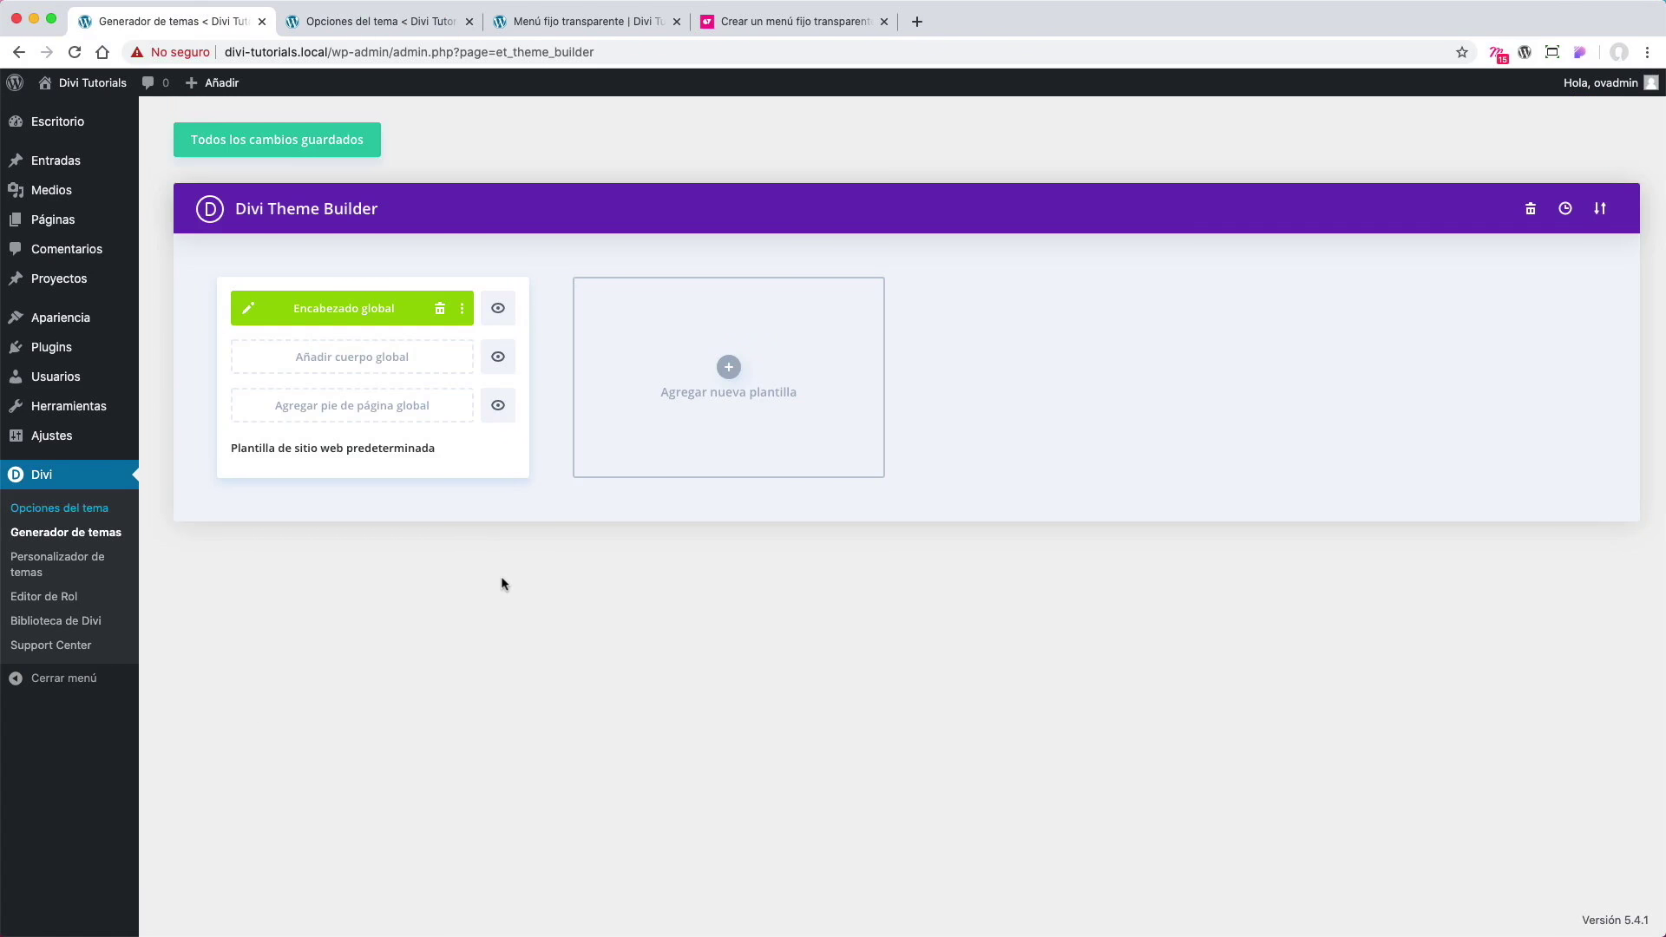
{"action": "left_click", "coordinate": [462, 310]}
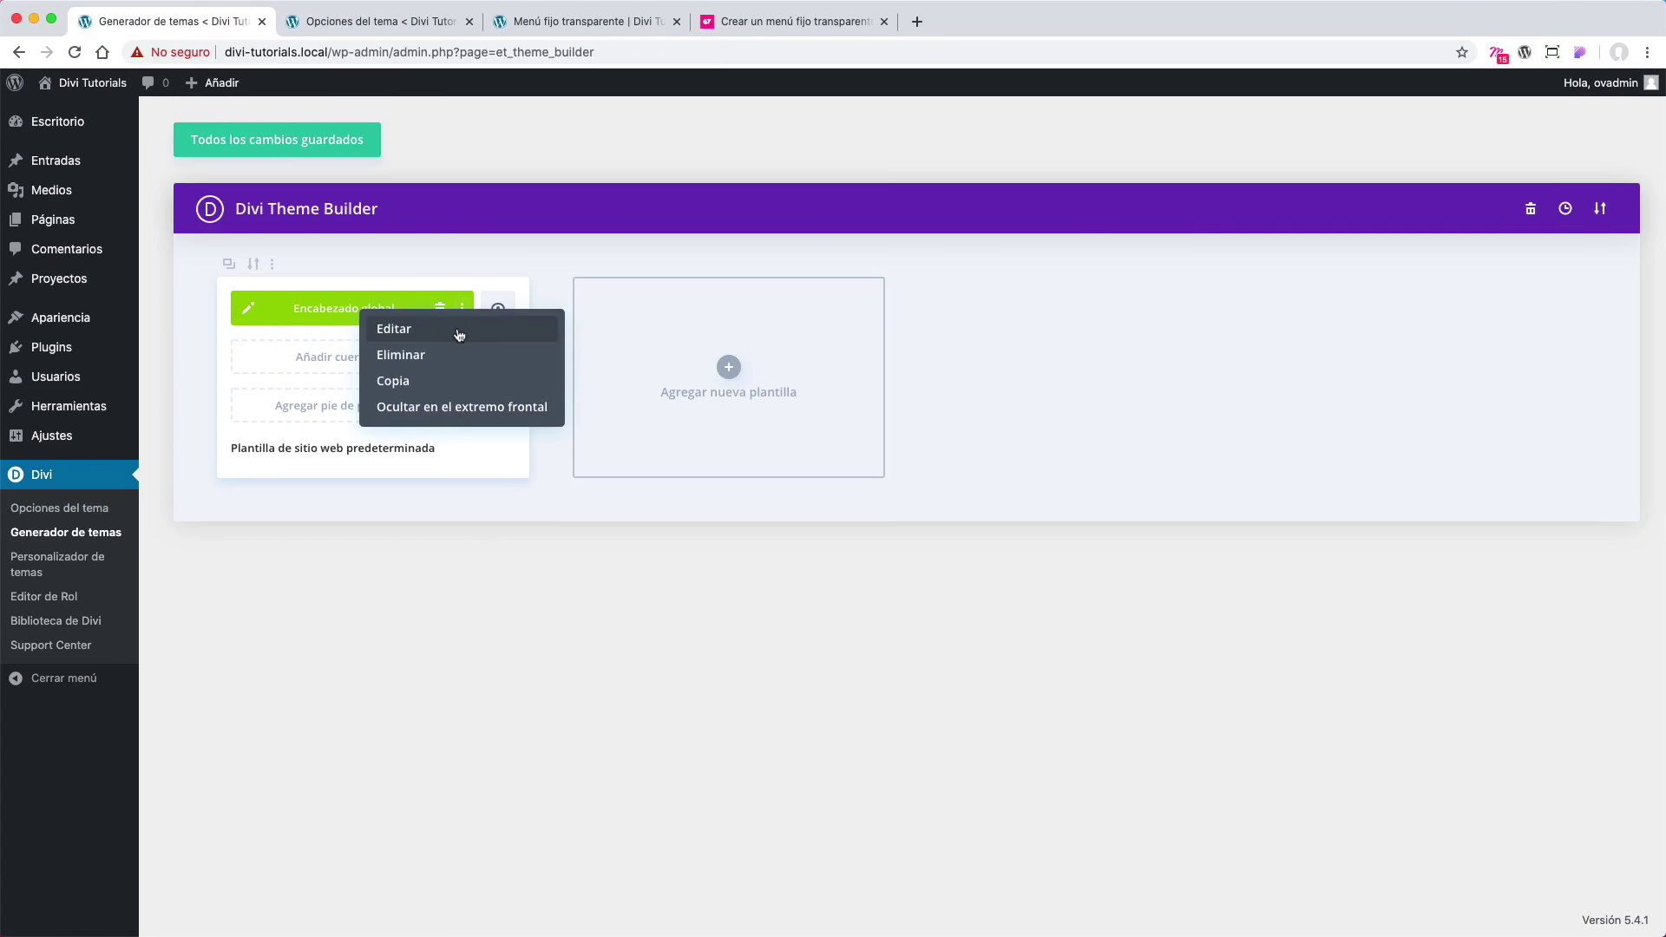
{"action": "left_click", "coordinate": [457, 328]}
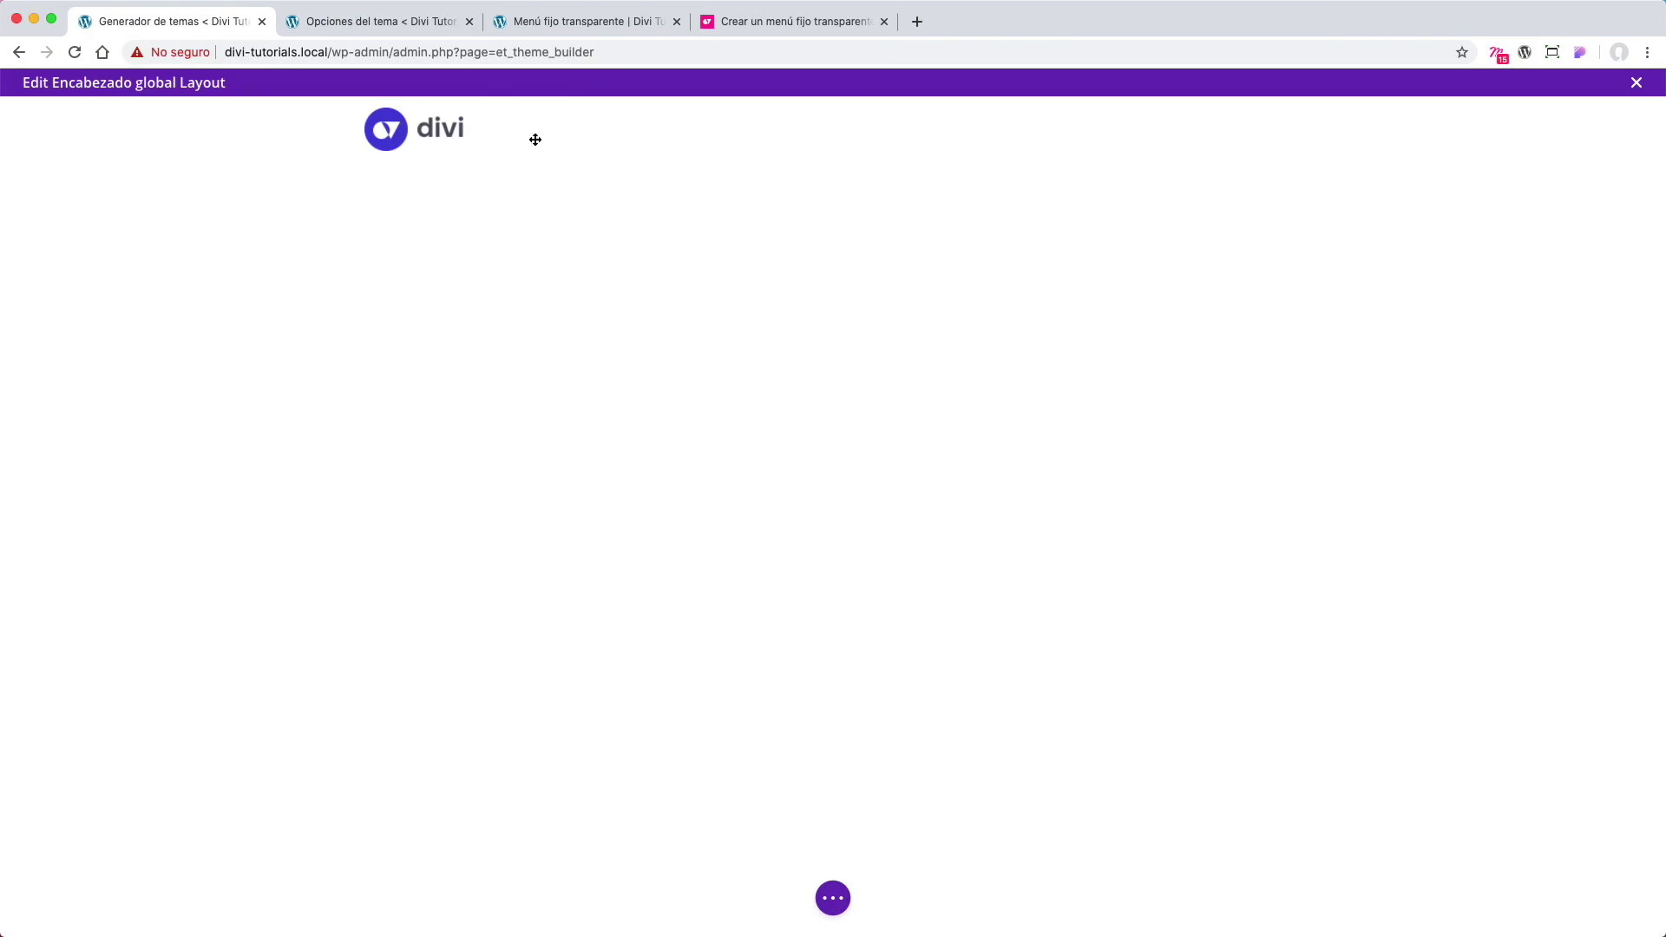
{"action": "mouse_move", "coordinate": [83, 131]}
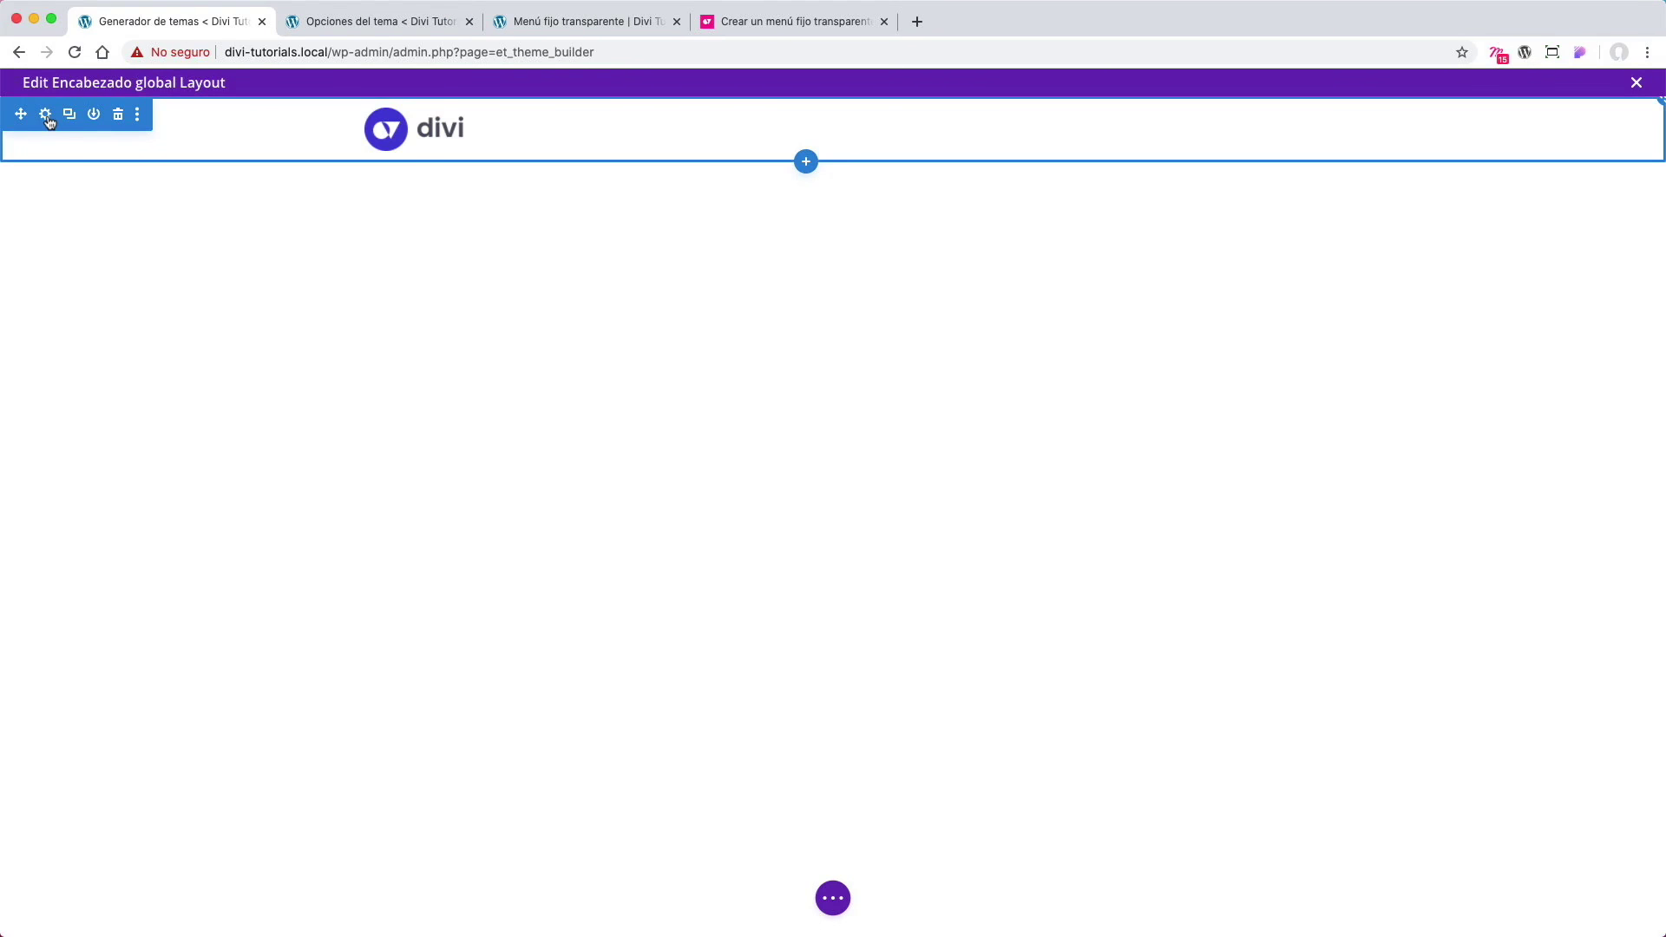
{"action": "left_click", "coordinate": [47, 118]}
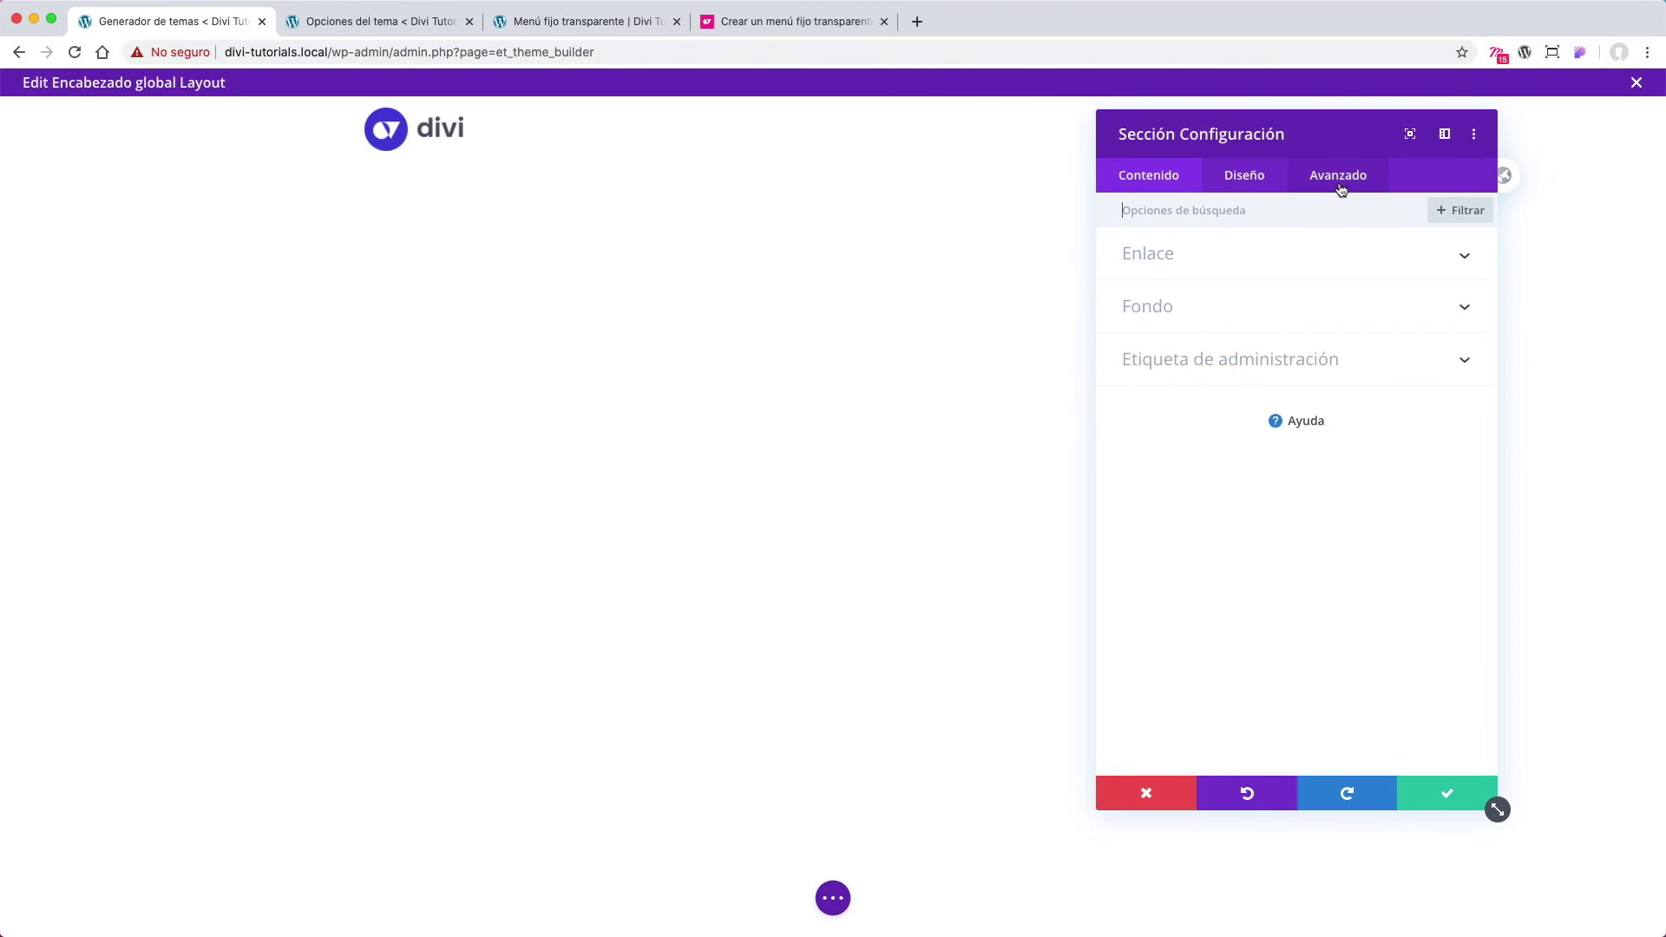
{"action": "left_click", "coordinate": [1340, 189]}
{"action": "left_click", "coordinate": [1411, 264]}
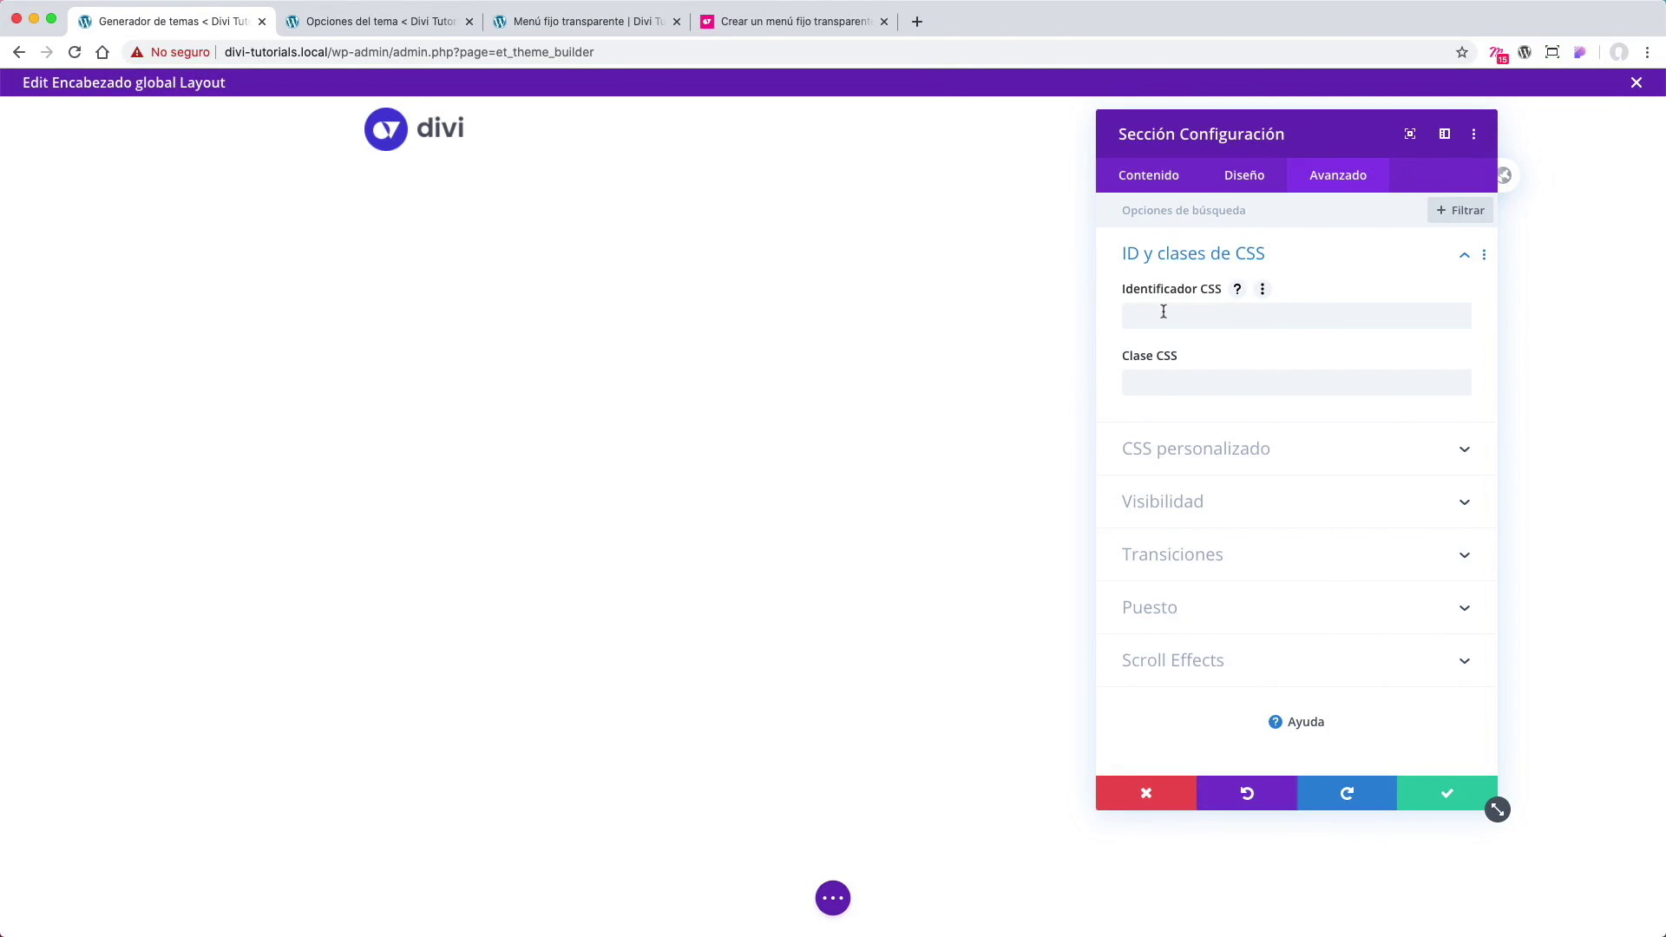
Step: Check the ID used in the head script, set the header section's CSS ID to menuFijo, and accept the settings
{"action": "left_click", "coordinate": [397, 24]}
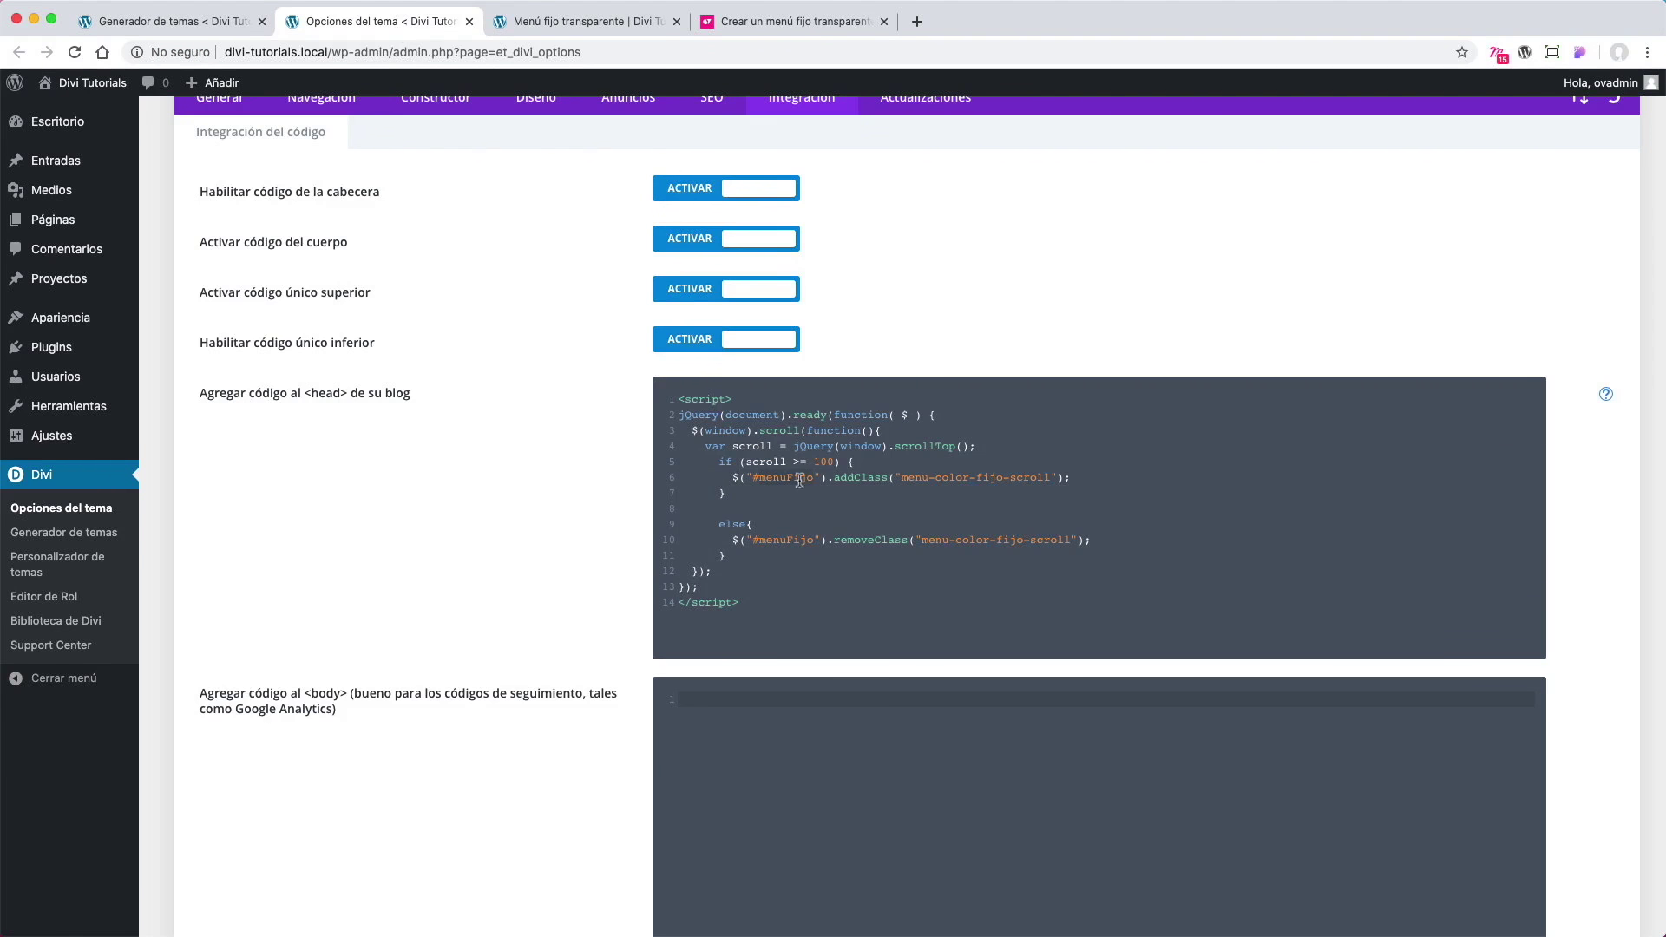
{"action": "left_click", "coordinate": [171, 21]}
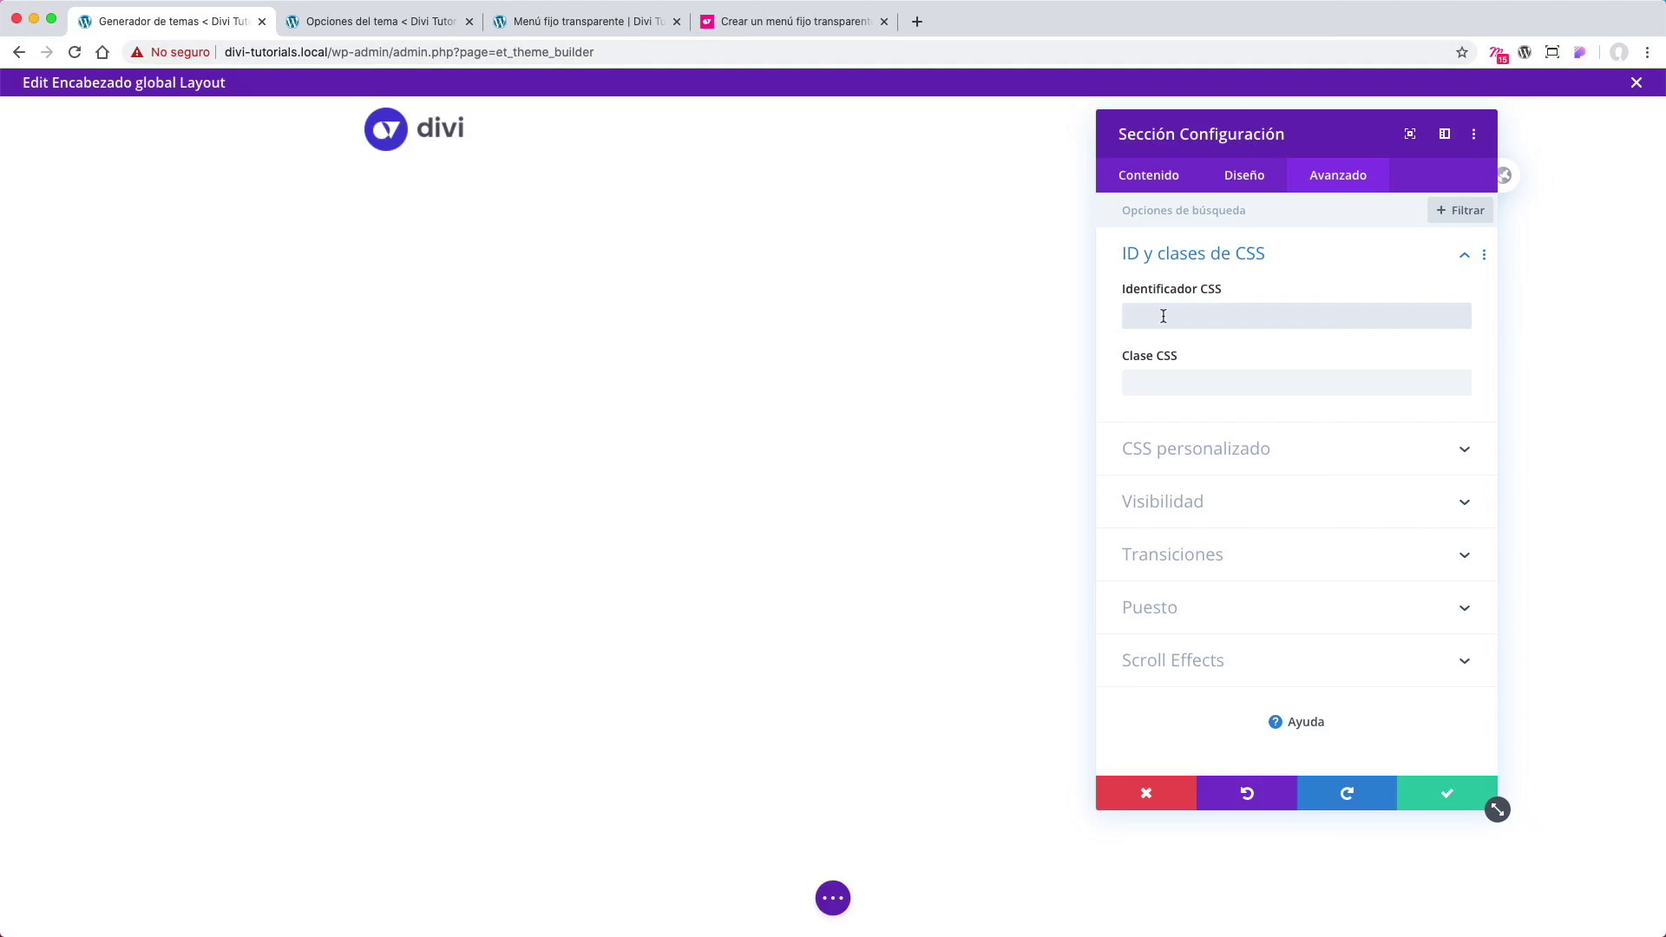
{"action": "left_click", "coordinate": [1157, 315]}
{"action": "type", "text": "menuFijo"}
{"action": "left_click", "coordinate": [1442, 796]}
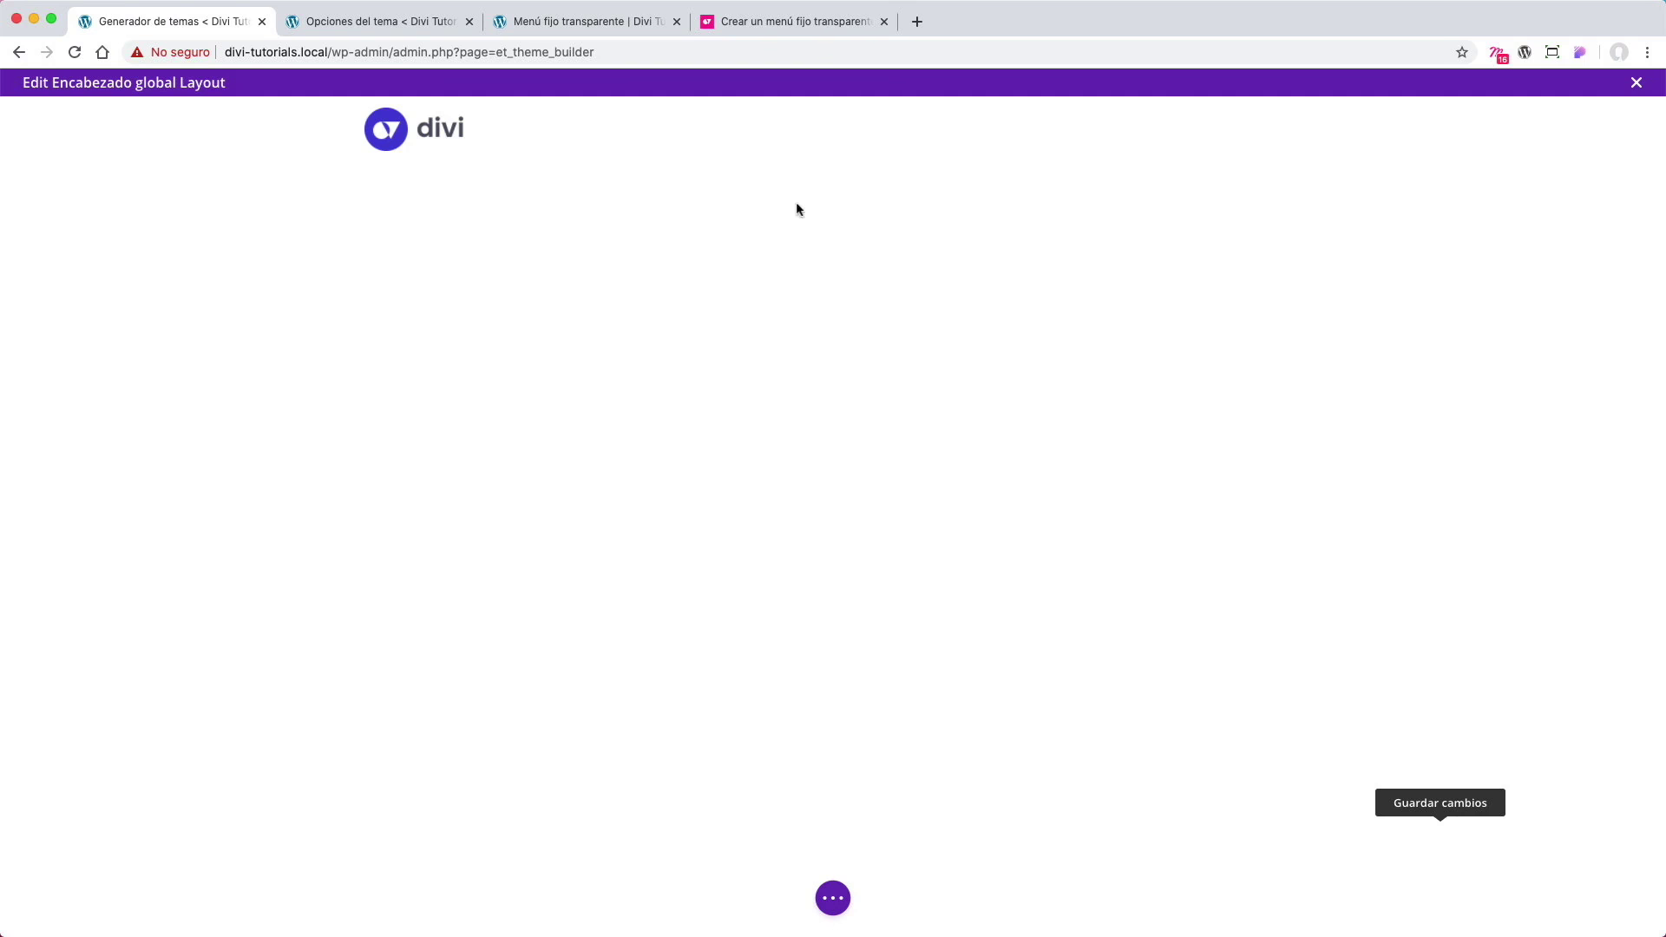
Step: Copy the CSS code for #menuFijo and .menu-color-fijo-scroll from the tutorial article
{"action": "left_click", "coordinate": [774, 28]}
{"action": "scroll", "coordinate": [1098, 451], "scroll_direction": "down", "scroll_amount": 3}
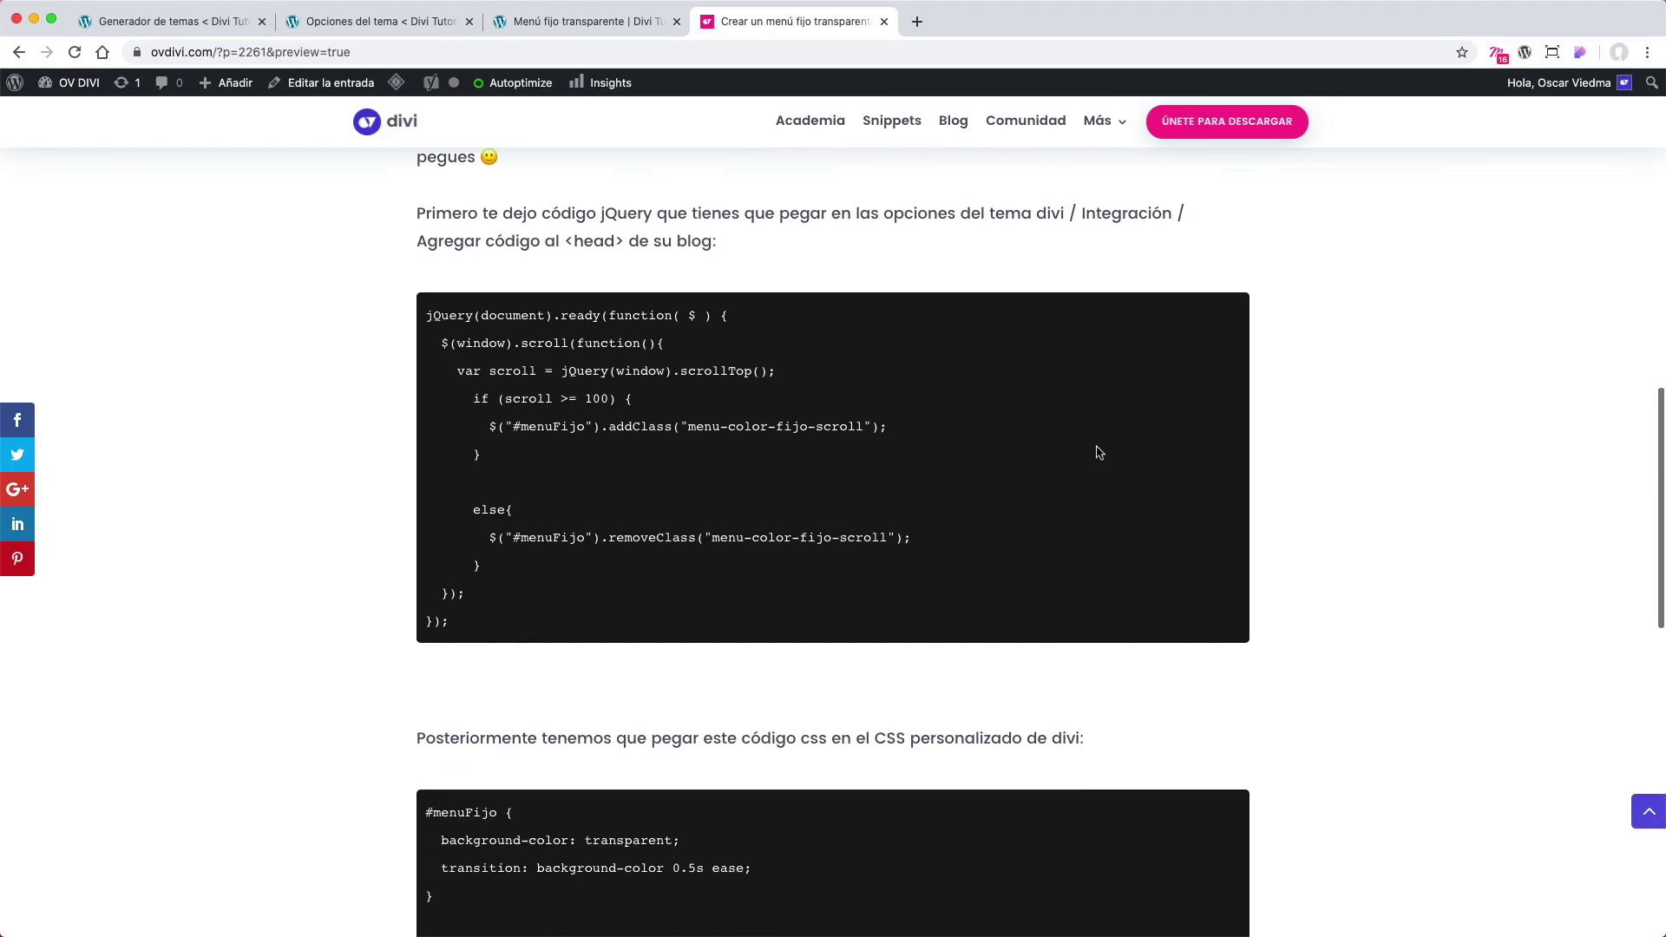
{"action": "scroll", "coordinate": [1098, 451], "scroll_direction": "down", "scroll_amount": 5}
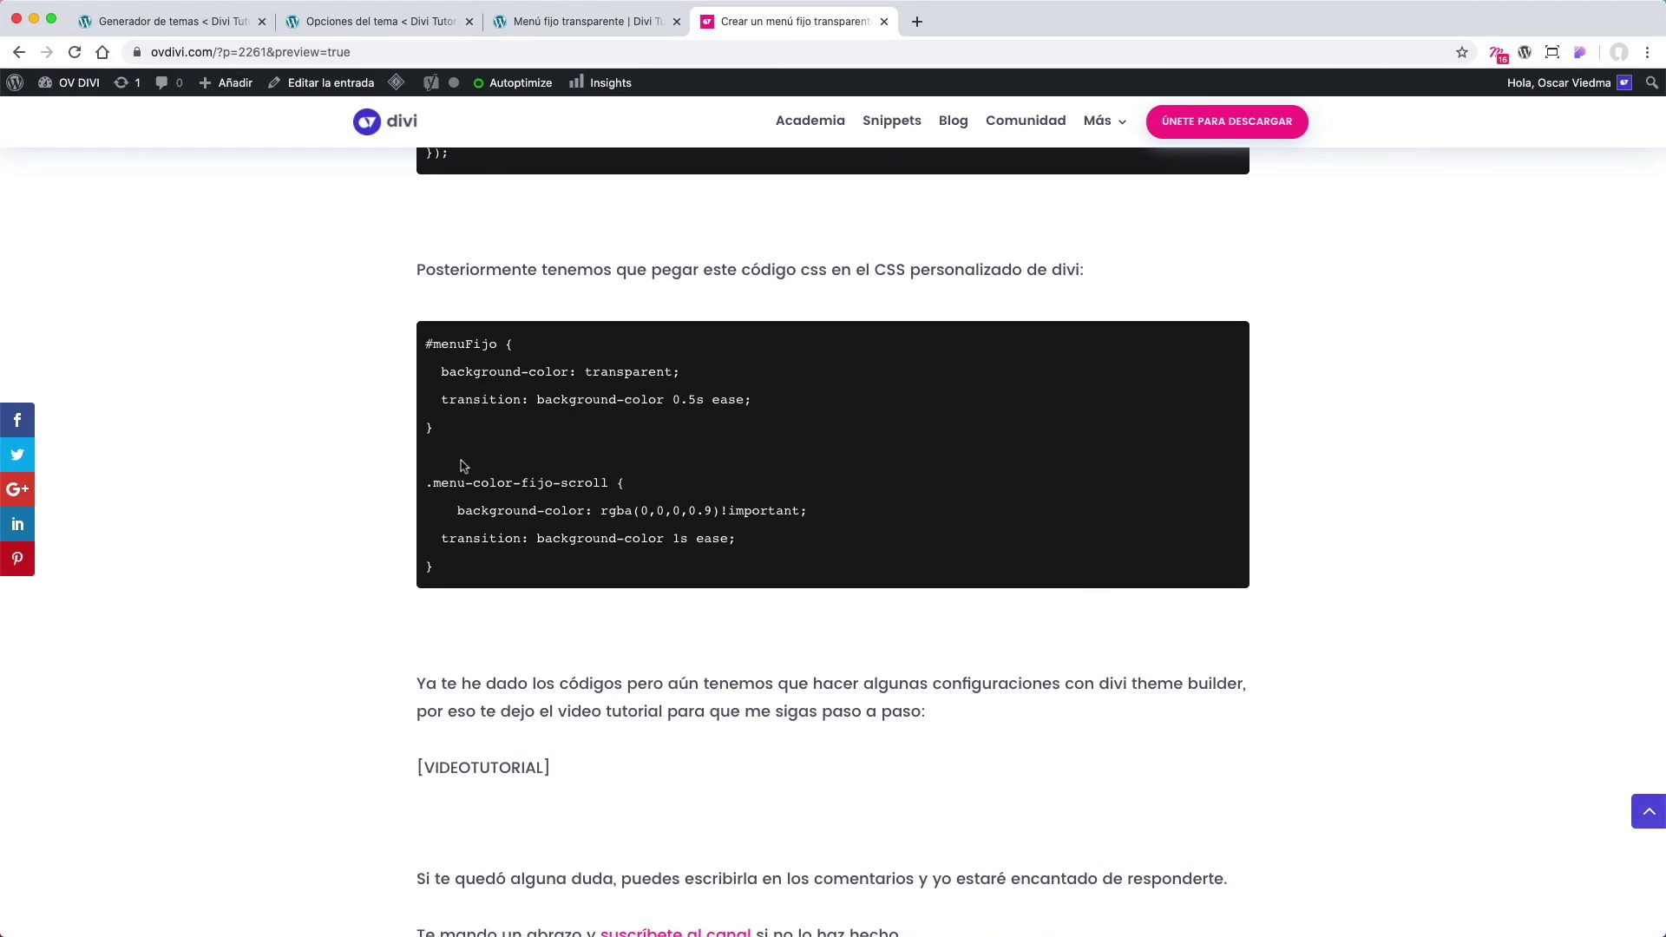
{"action": "left_click_drag", "start_coordinate": [448, 570], "coordinate": [426, 349]}
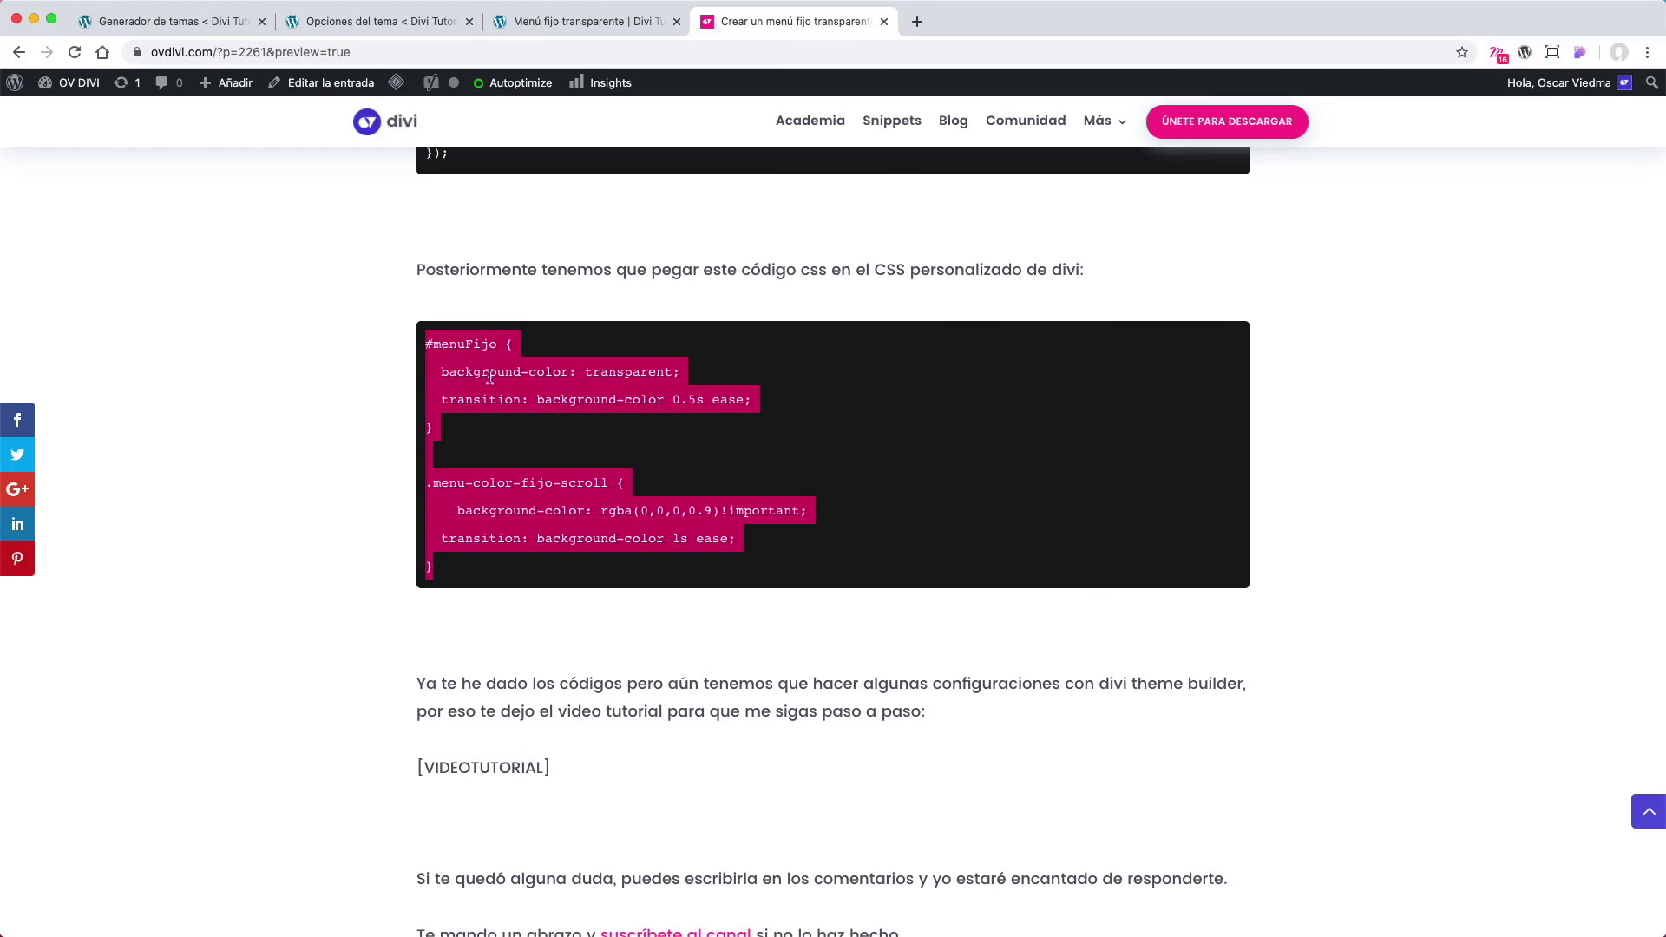
{"action": "right_click", "coordinate": [496, 368]}
{"action": "left_click", "coordinate": [520, 400]}
Step: Paste the copied #menuFijo and .menu-color-fijo-scroll code into the custom CSS of the global header layout's own settings
{"action": "left_click", "coordinate": [190, 31]}
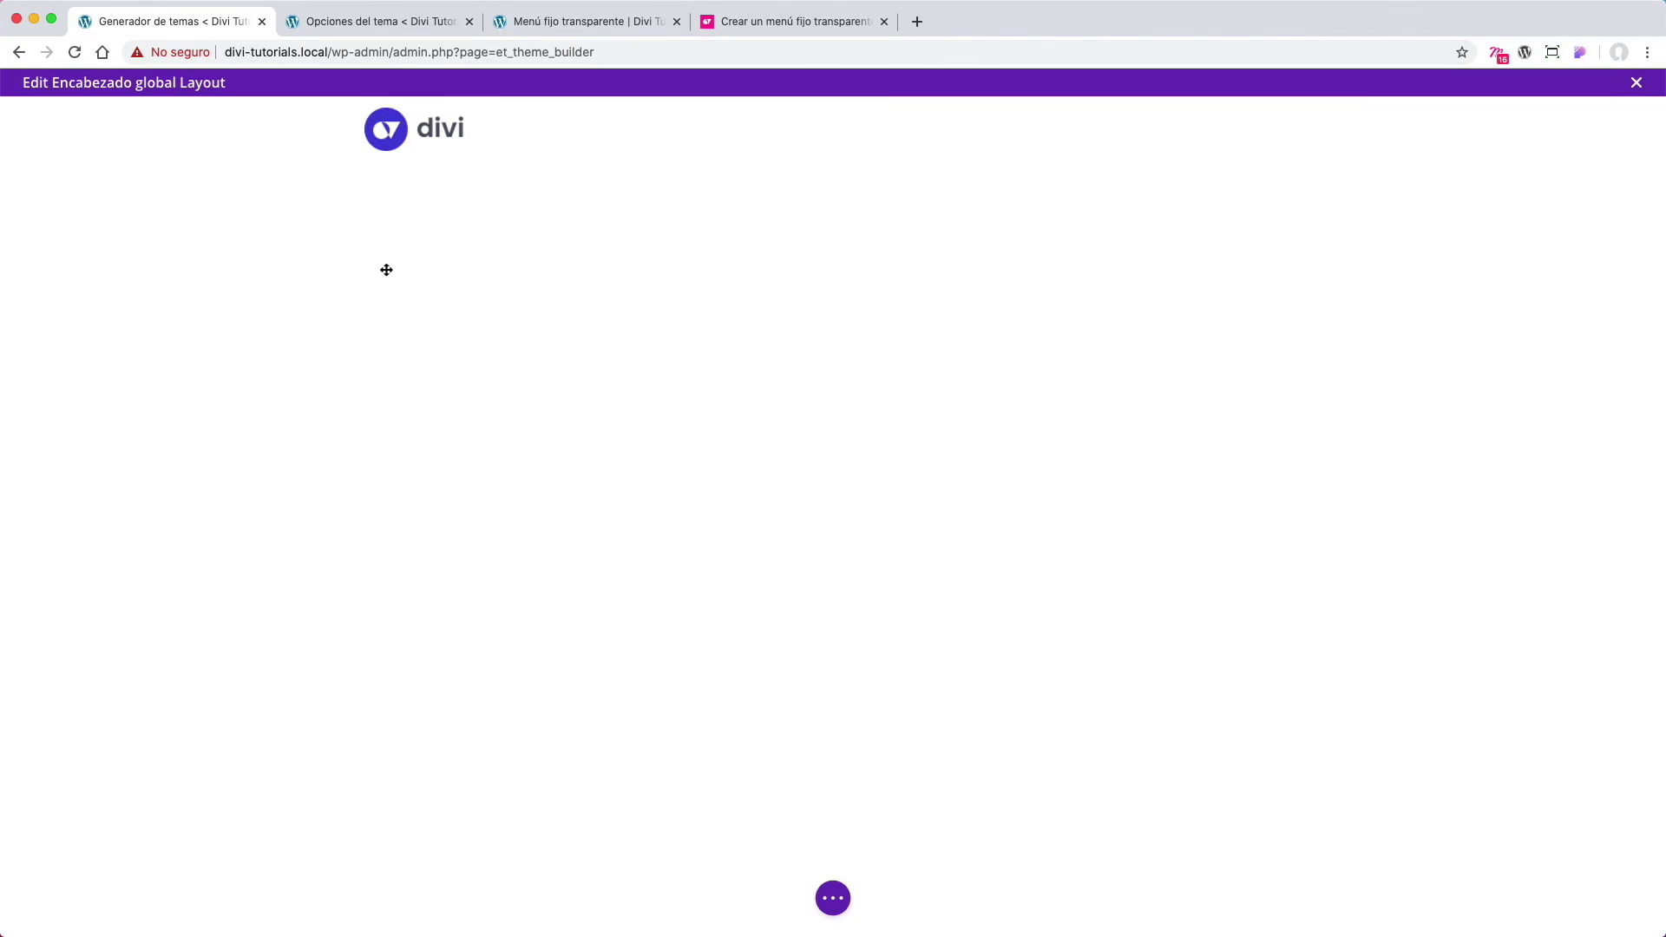
{"action": "left_click", "coordinate": [831, 906]}
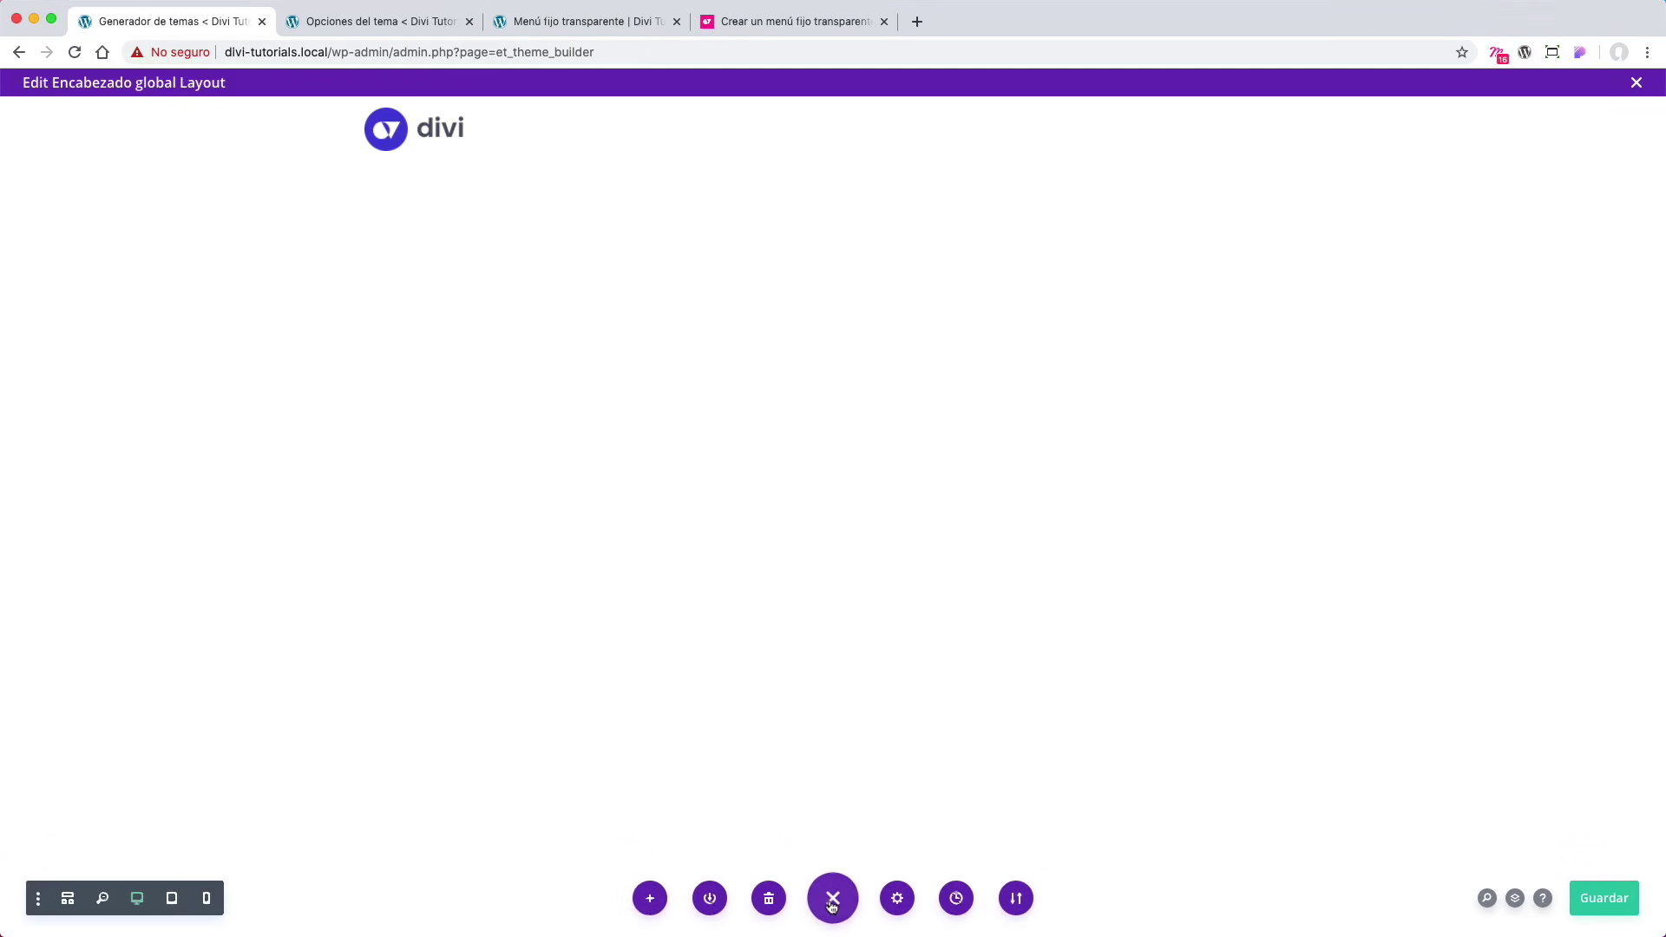
{"action": "left_click", "coordinate": [898, 899]}
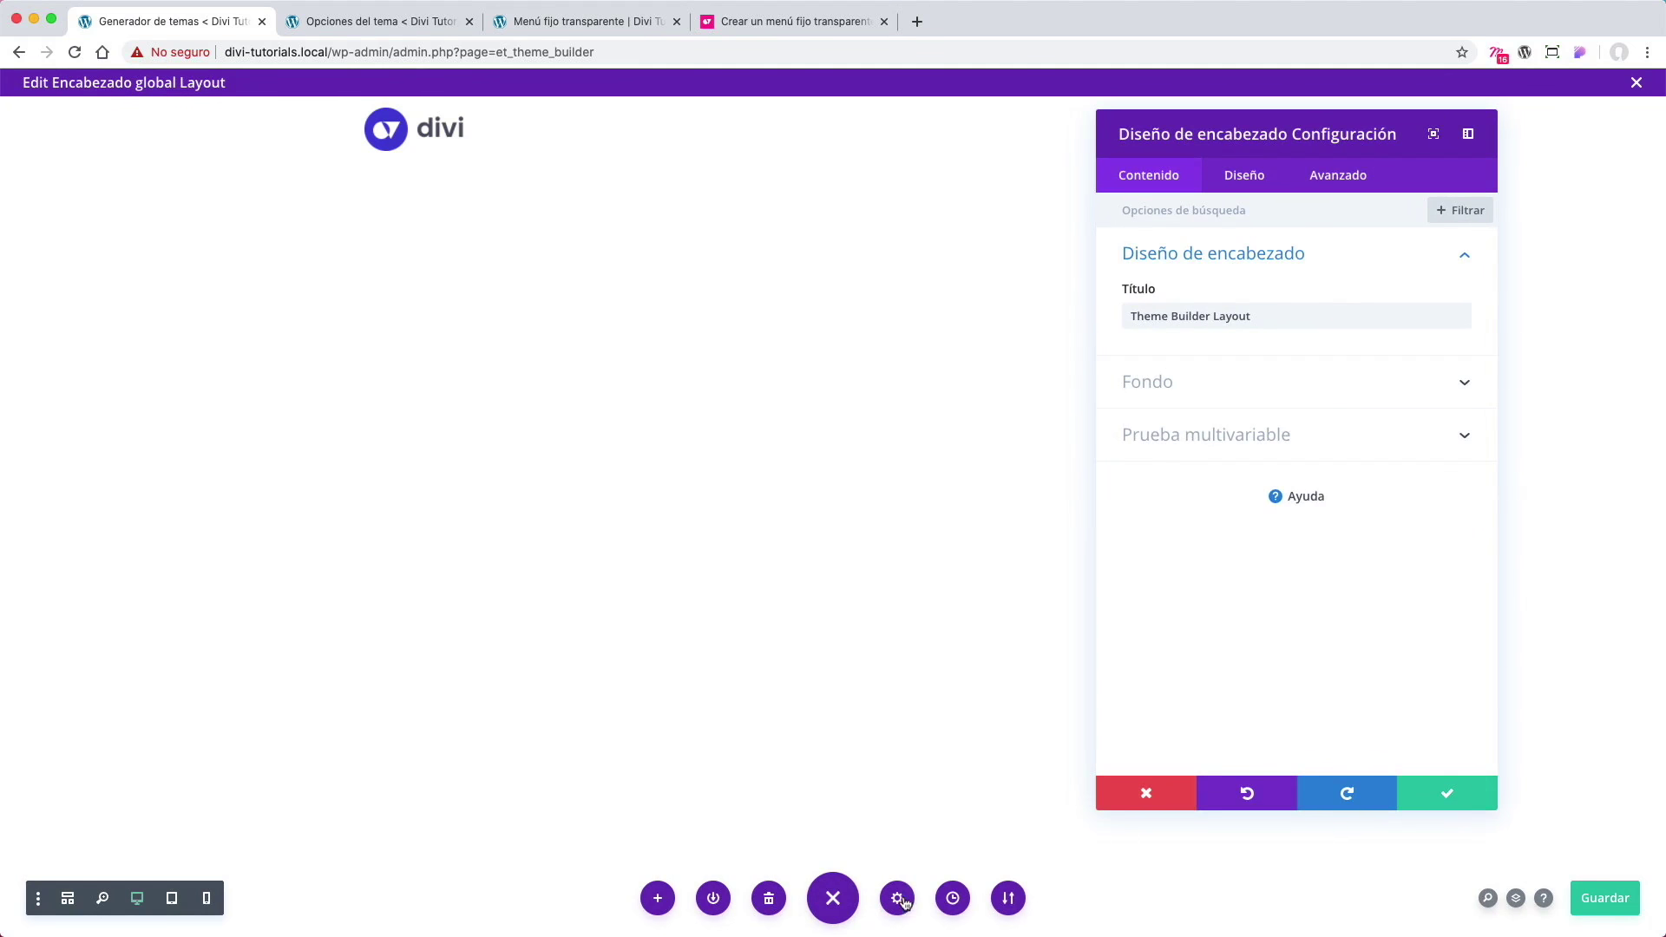
{"action": "left_click", "coordinate": [1353, 182]}
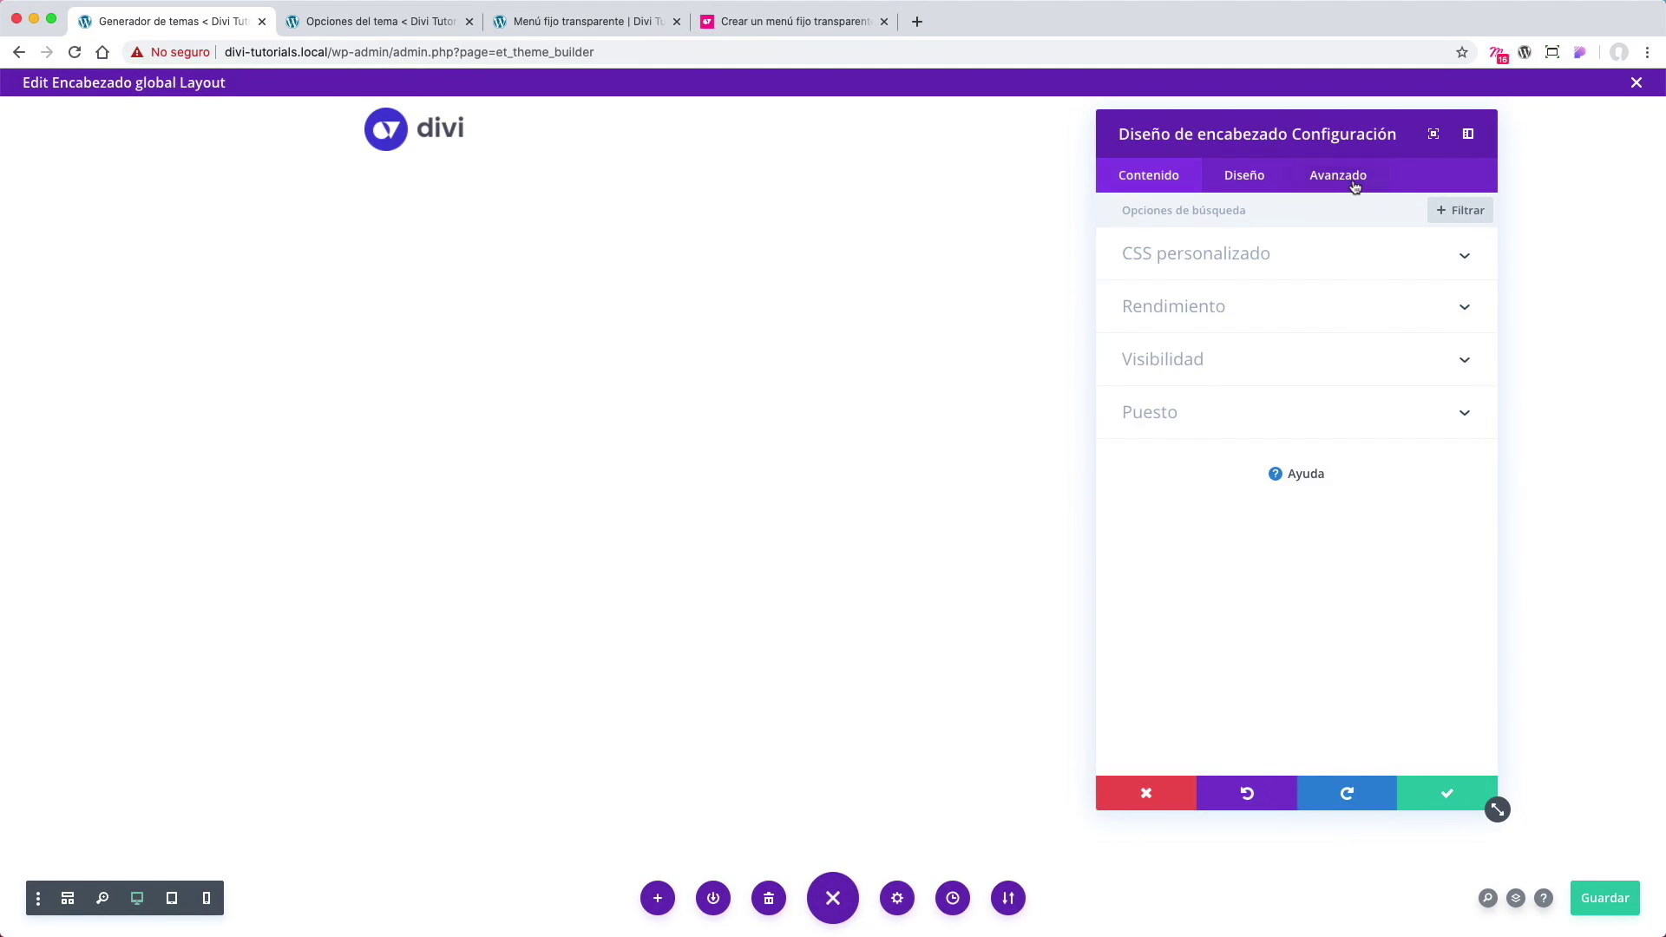
{"action": "left_click", "coordinate": [1464, 260]}
{"action": "left_click", "coordinate": [1266, 344]}
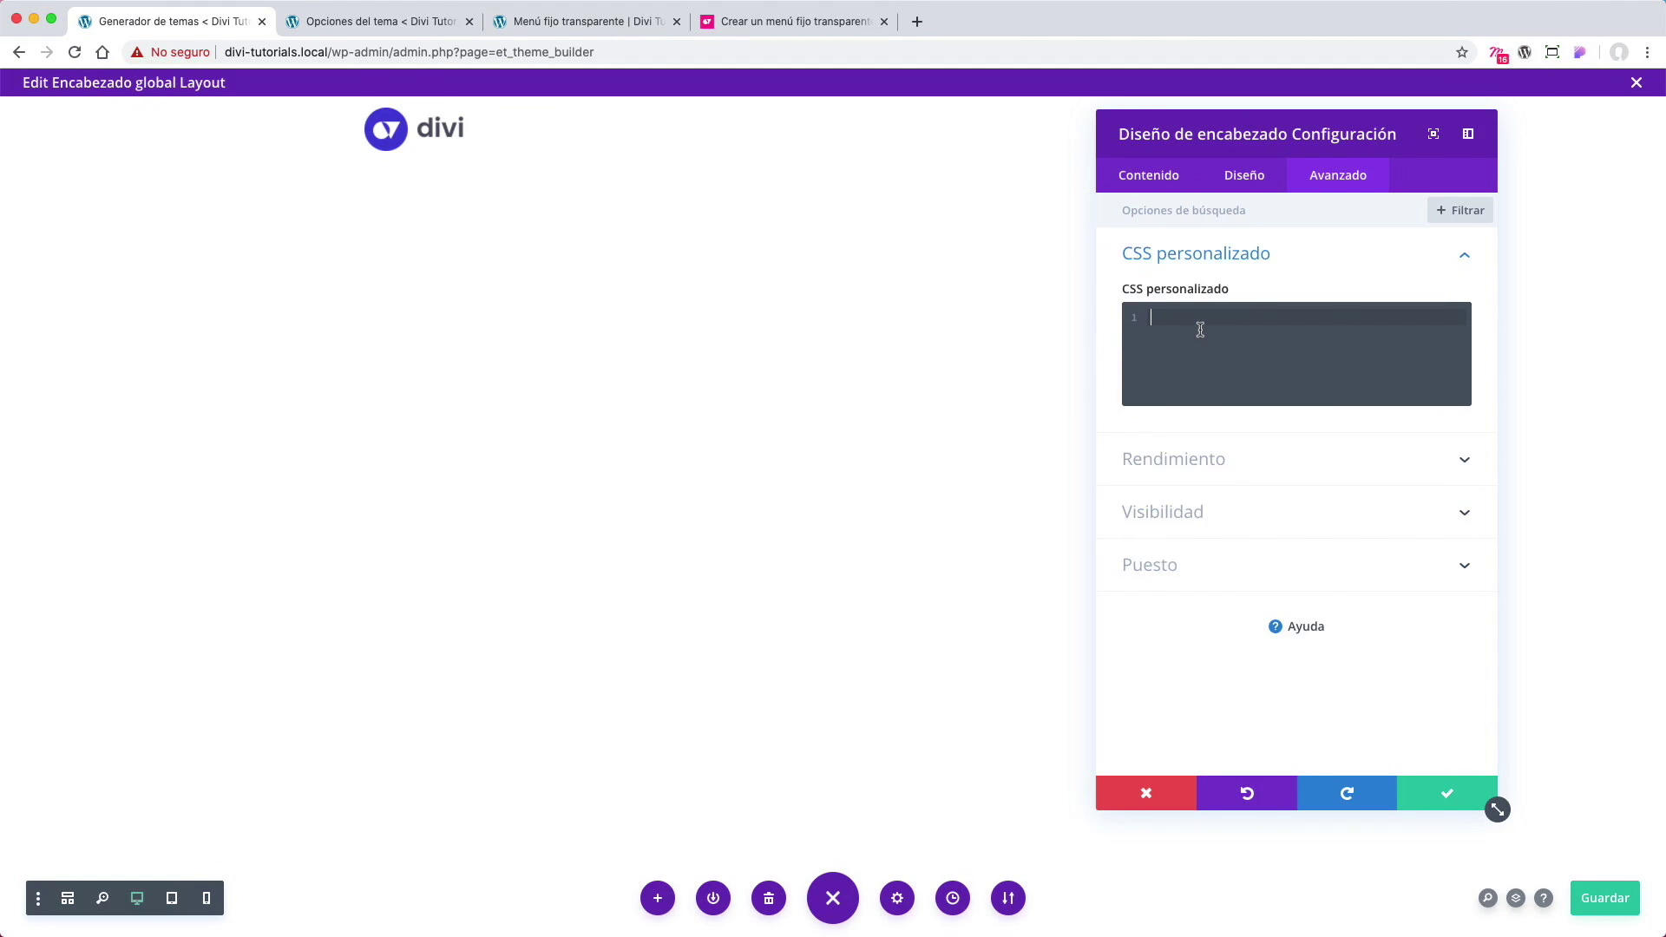
{"action": "key", "text": "super+v"}
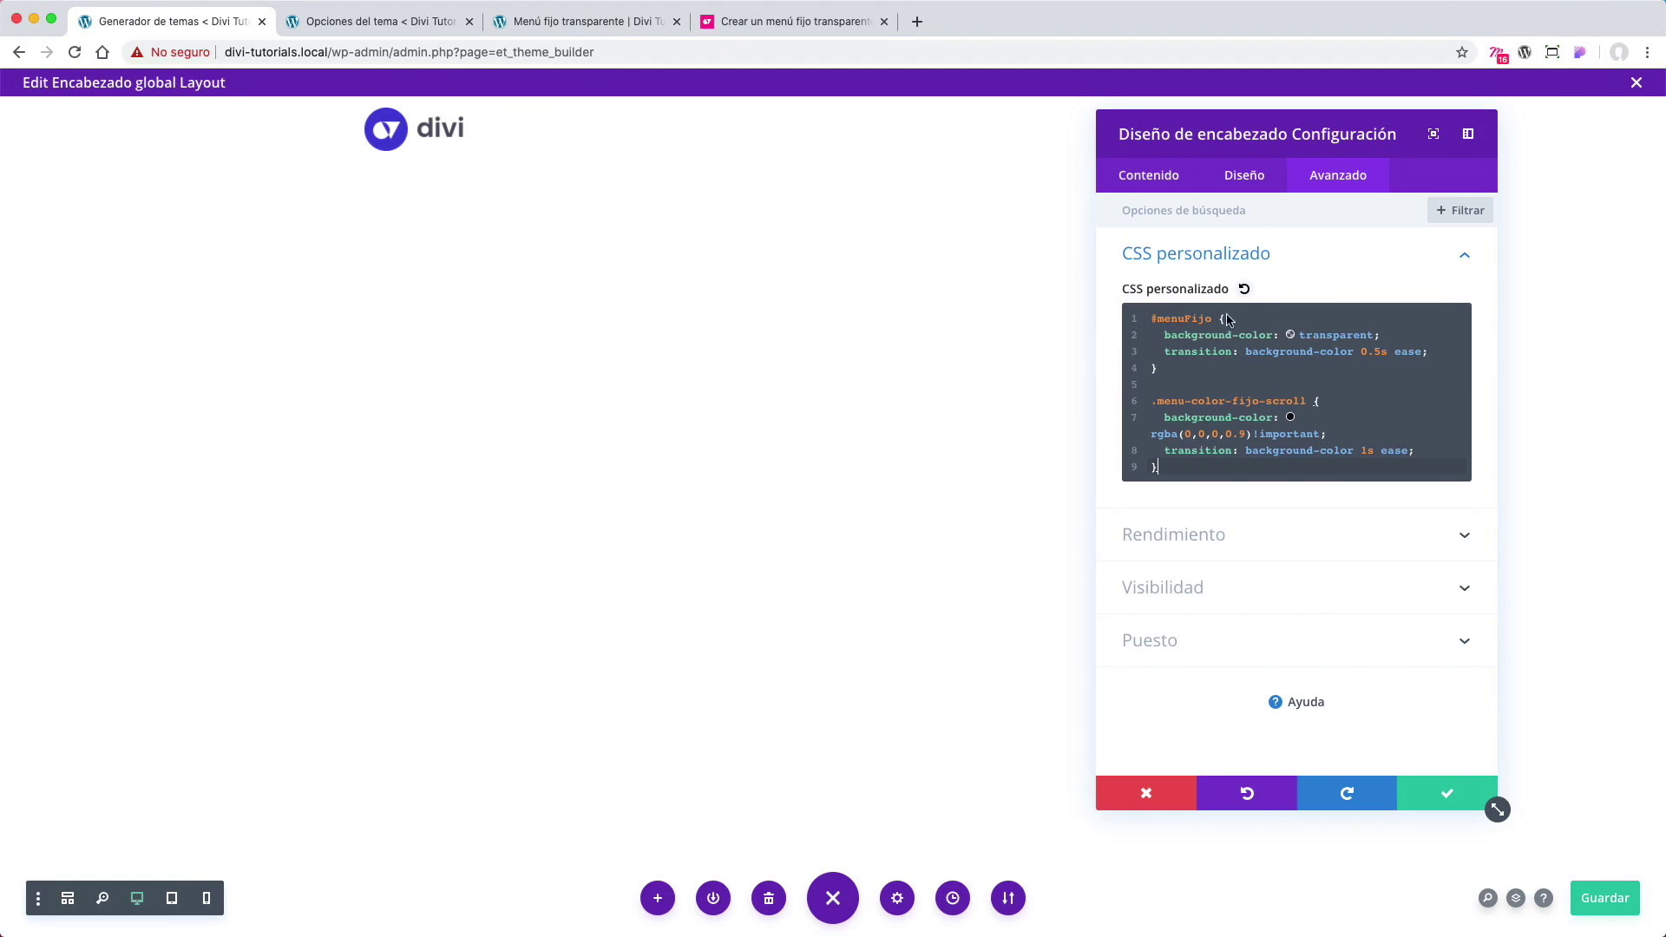
Step: Paste the copied #menuFijo and .menu-color-fijo-scroll code into the general custom CSS of the Divi theme options
{"action": "left_click", "coordinate": [439, 24]}
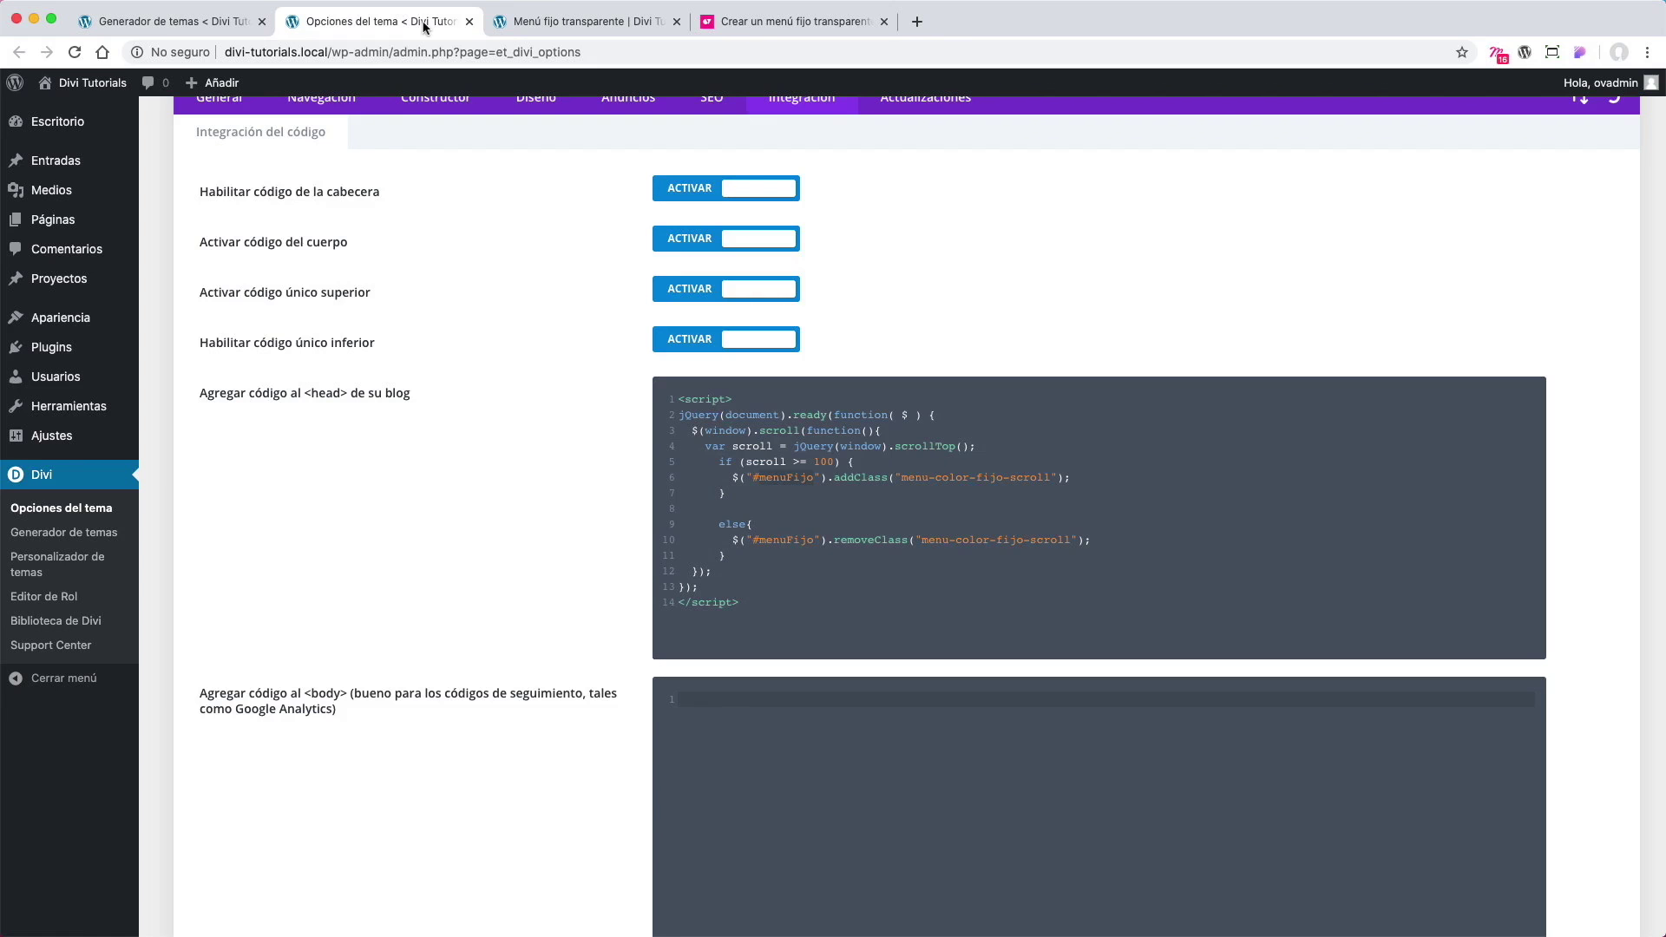
{"action": "scroll", "coordinate": [426, 227], "scroll_direction": "up", "scroll_amount": 3}
{"action": "left_click", "coordinate": [253, 209]}
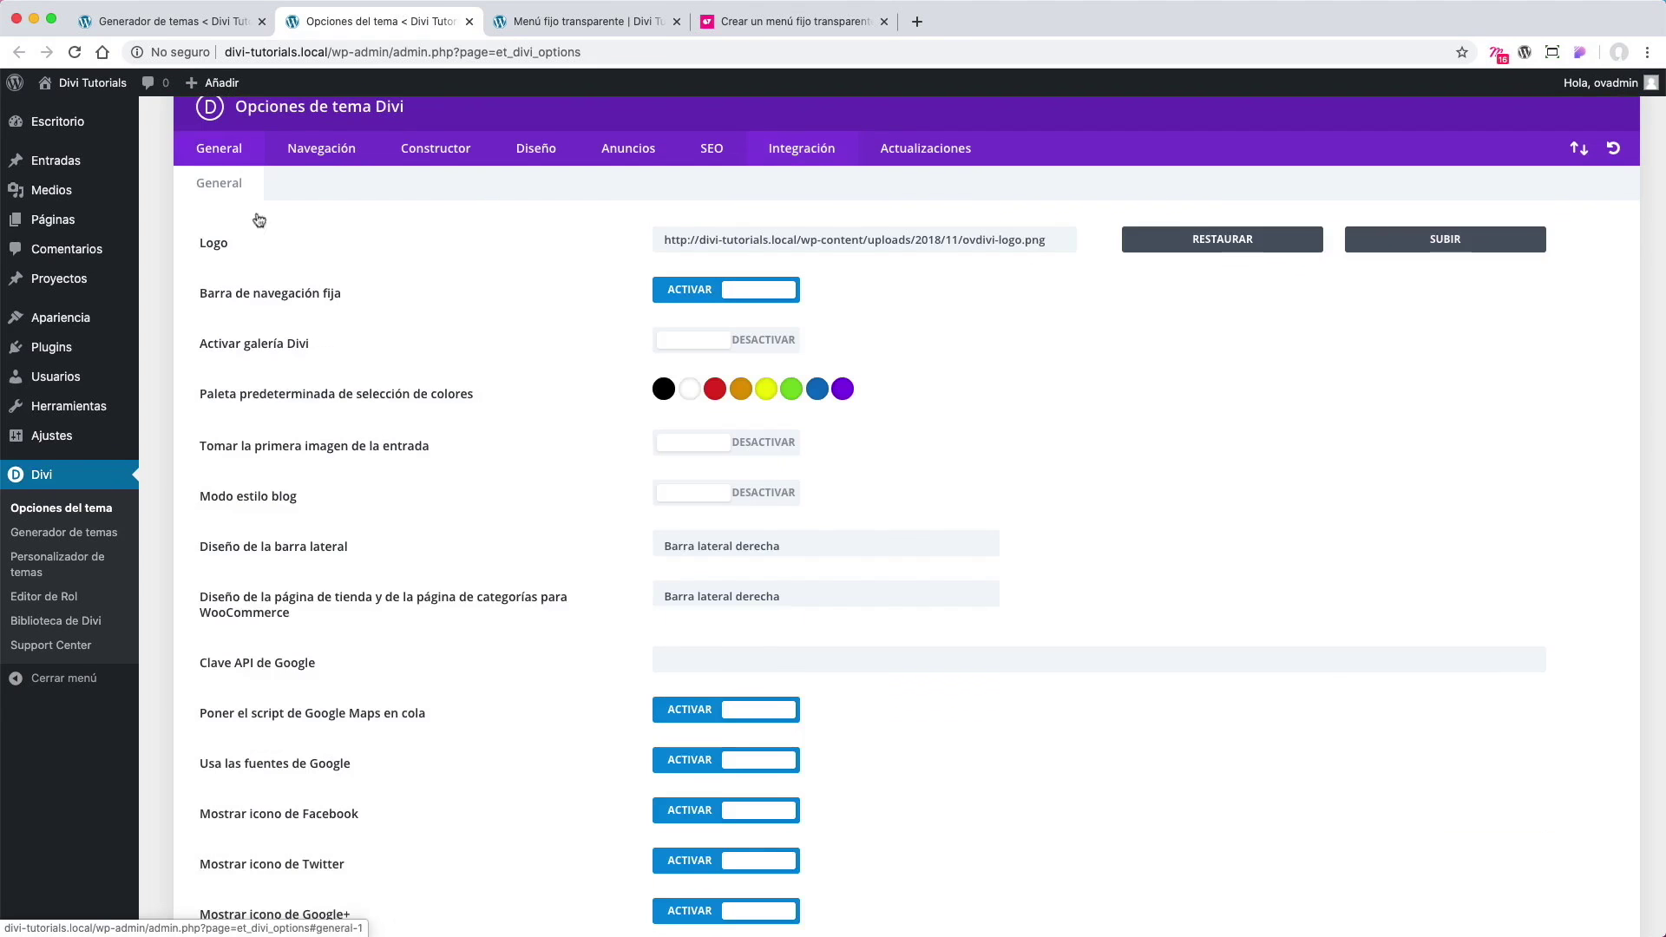
{"action": "scroll", "coordinate": [372, 357], "scroll_direction": "down", "scroll_amount": 15}
{"action": "scroll", "coordinate": [372, 357], "scroll_direction": "down", "scroll_amount": 5}
{"action": "left_click", "coordinate": [775, 544]}
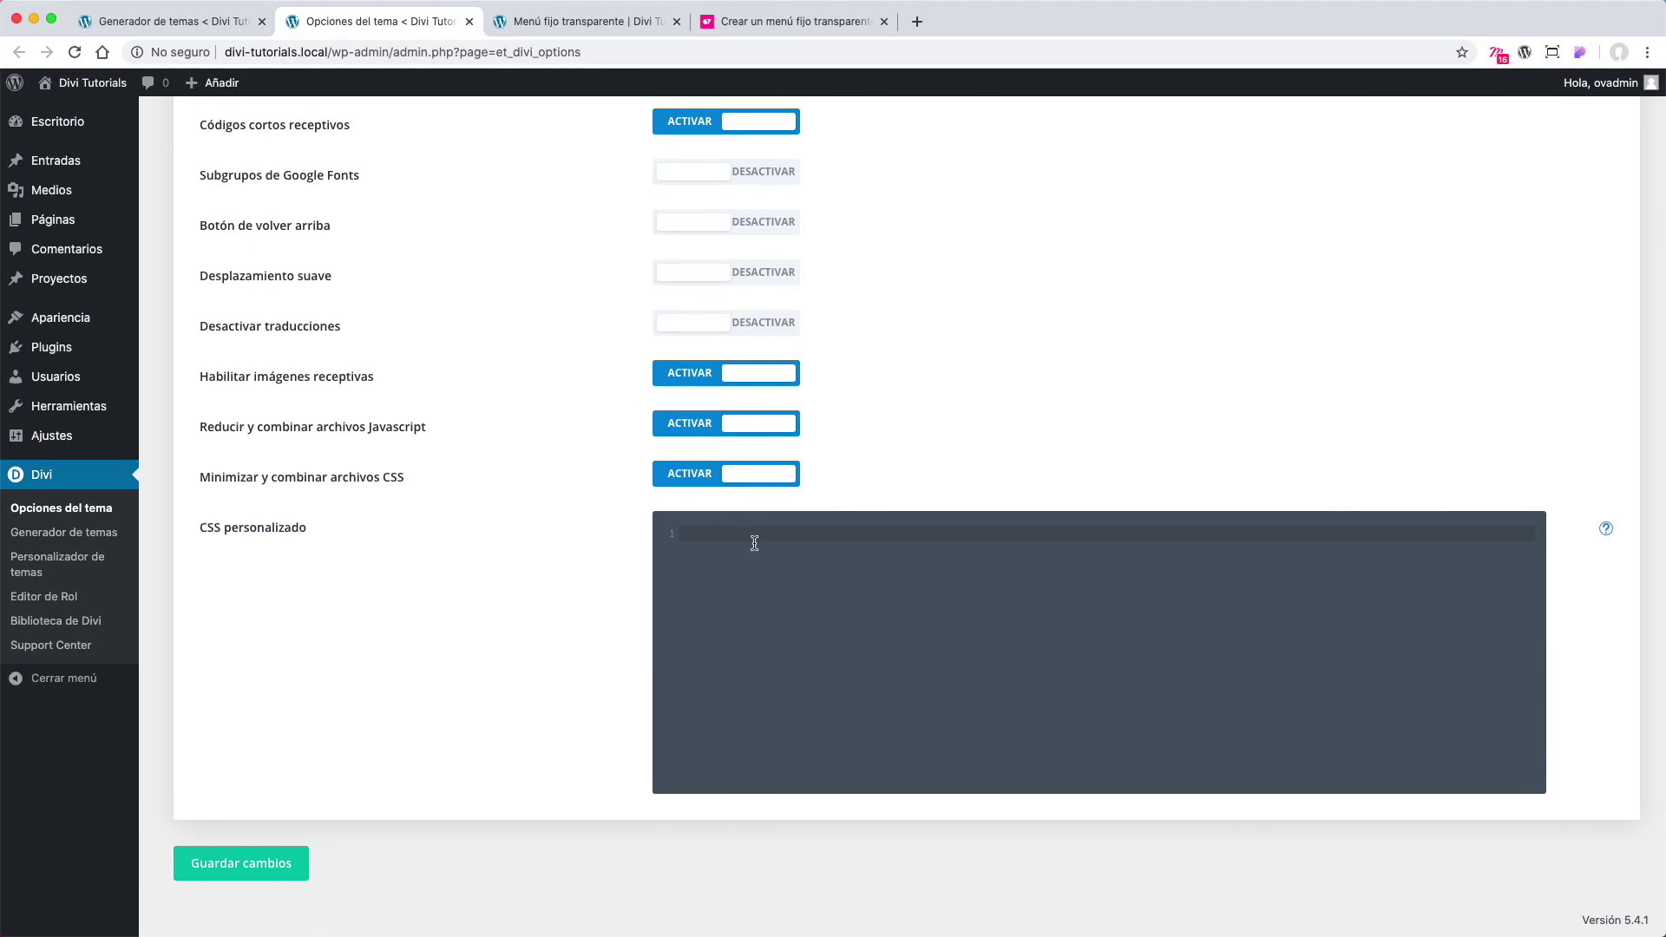
{"action": "key", "text": "super+v"}
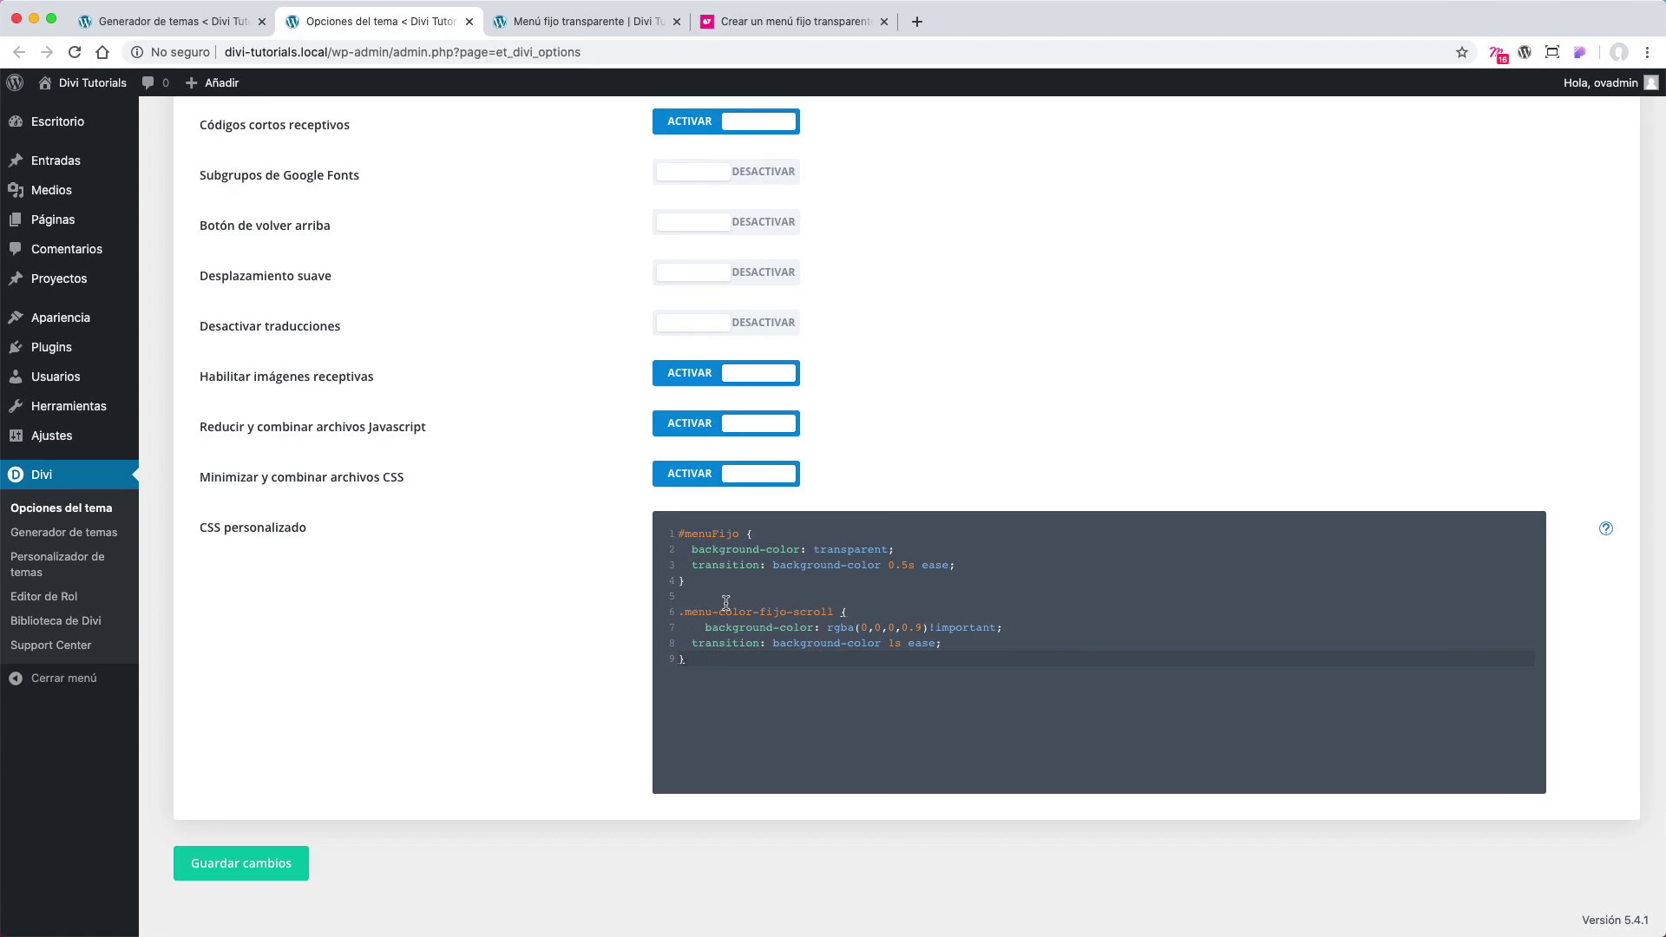
Step: Cut all the code from the global header layout's custom CSS, accept the settings, and save the layout
{"action": "left_click", "coordinate": [195, 22]}
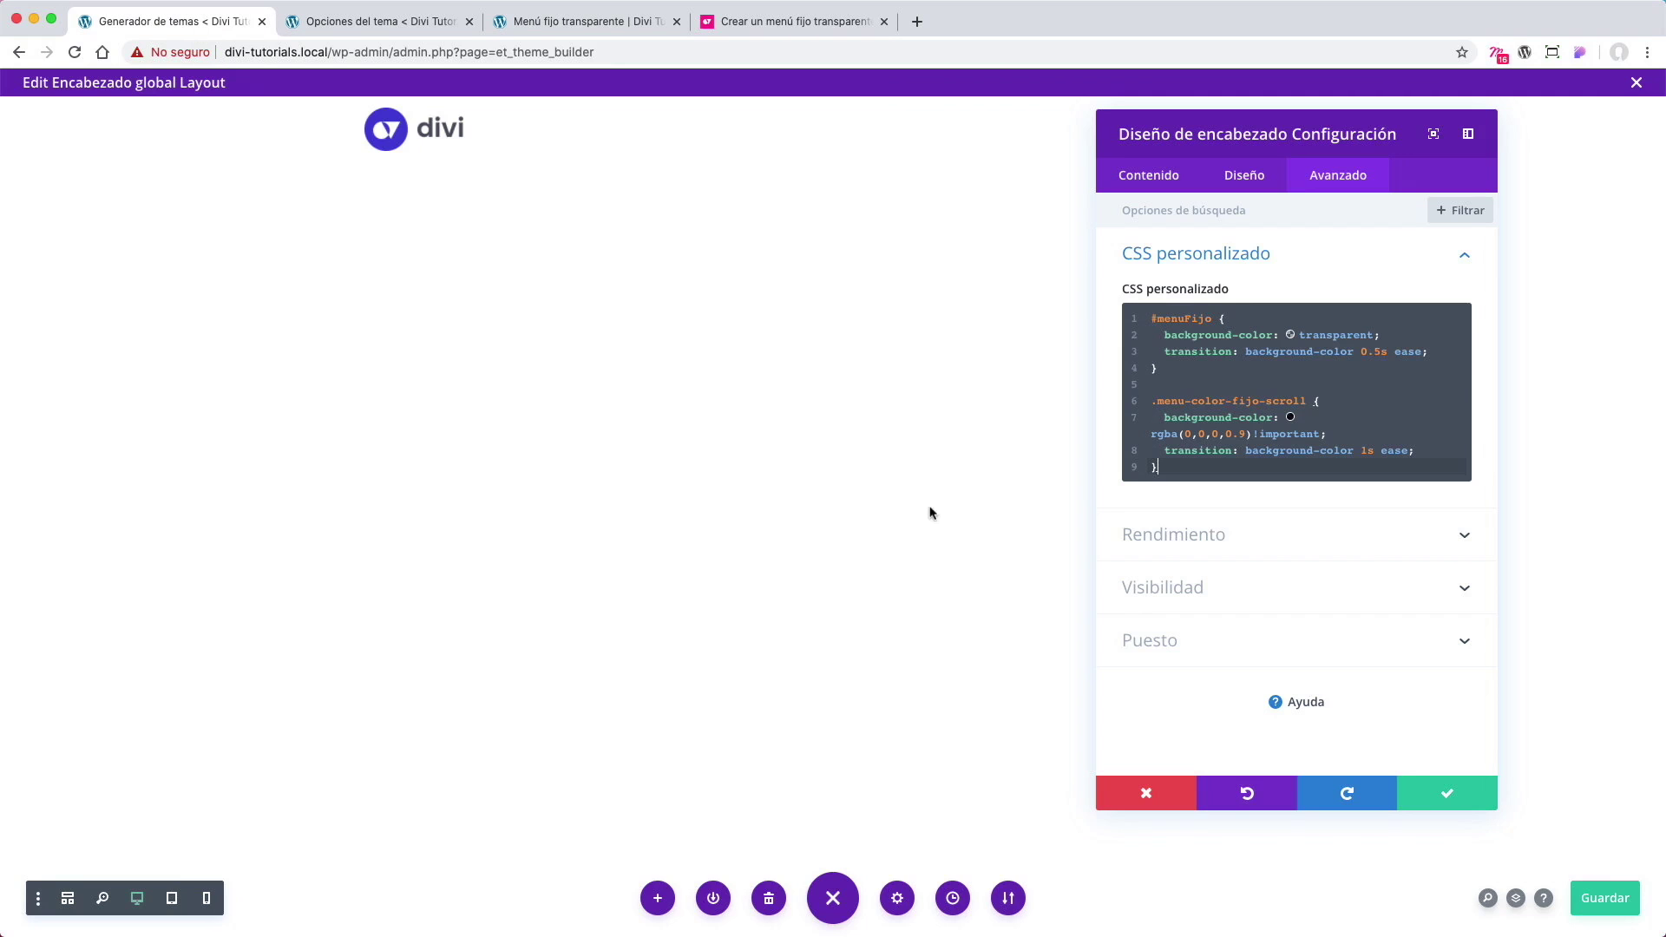
{"action": "left_click_drag", "start_coordinate": [1162, 468], "coordinate": [1152, 328]}
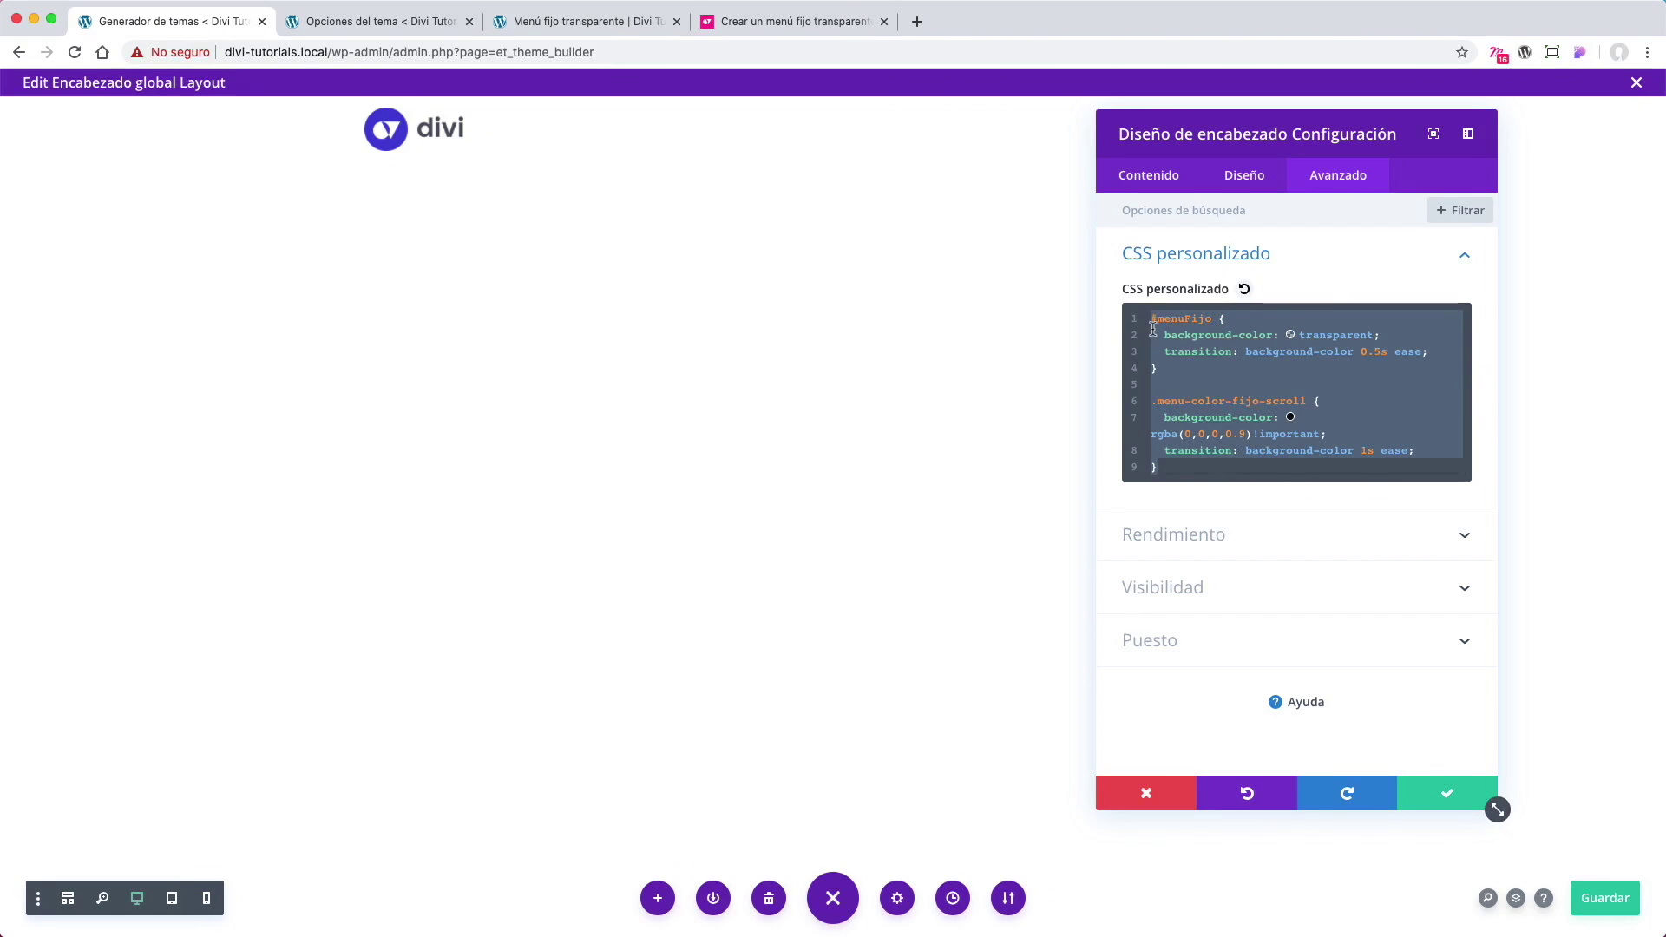
{"action": "key", "text": "super+x"}
{"action": "left_click", "coordinate": [1442, 793]}
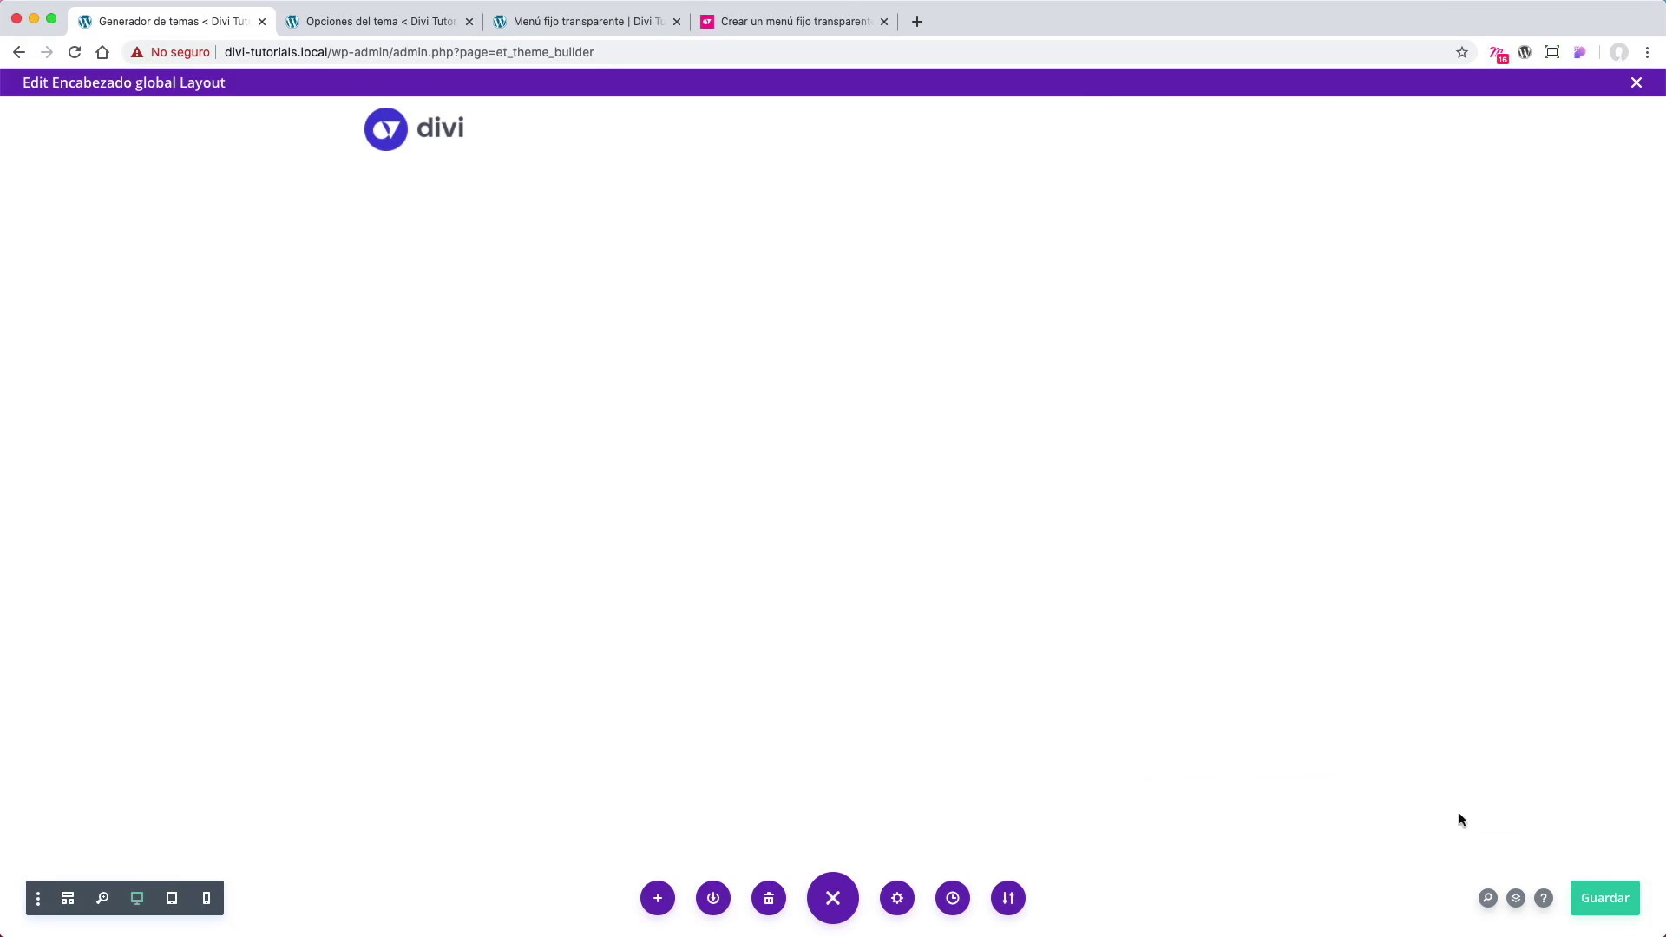
{"action": "left_click", "coordinate": [1605, 902]}
Step: Review the #menuFijo and .menu-color-fijo-scroll rules in the theme options' custom CSS and save the changes
{"action": "left_click", "coordinate": [404, 28]}
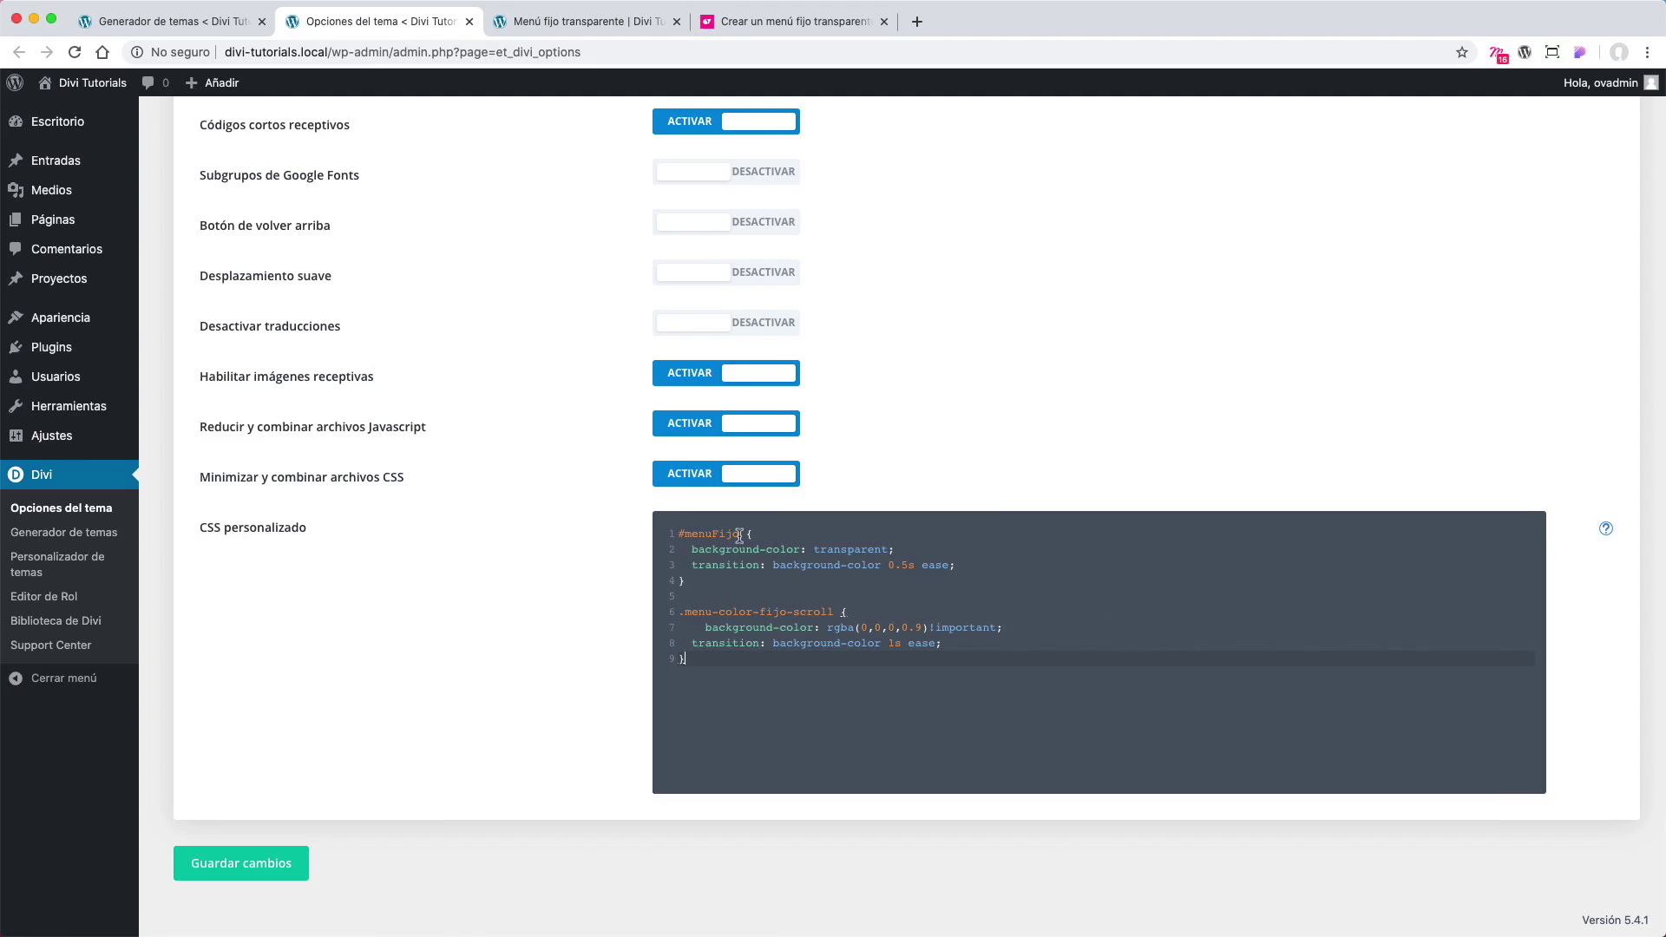
{"action": "left_click", "coordinate": [688, 538]}
{"action": "left_click", "coordinate": [922, 630]}
{"action": "left_click", "coordinate": [283, 877]}
Step: Reload the menu-fijo-transparente page and check the header's background while scrolling the page
{"action": "left_click", "coordinate": [551, 21]}
{"action": "left_click", "coordinate": [535, 50]}
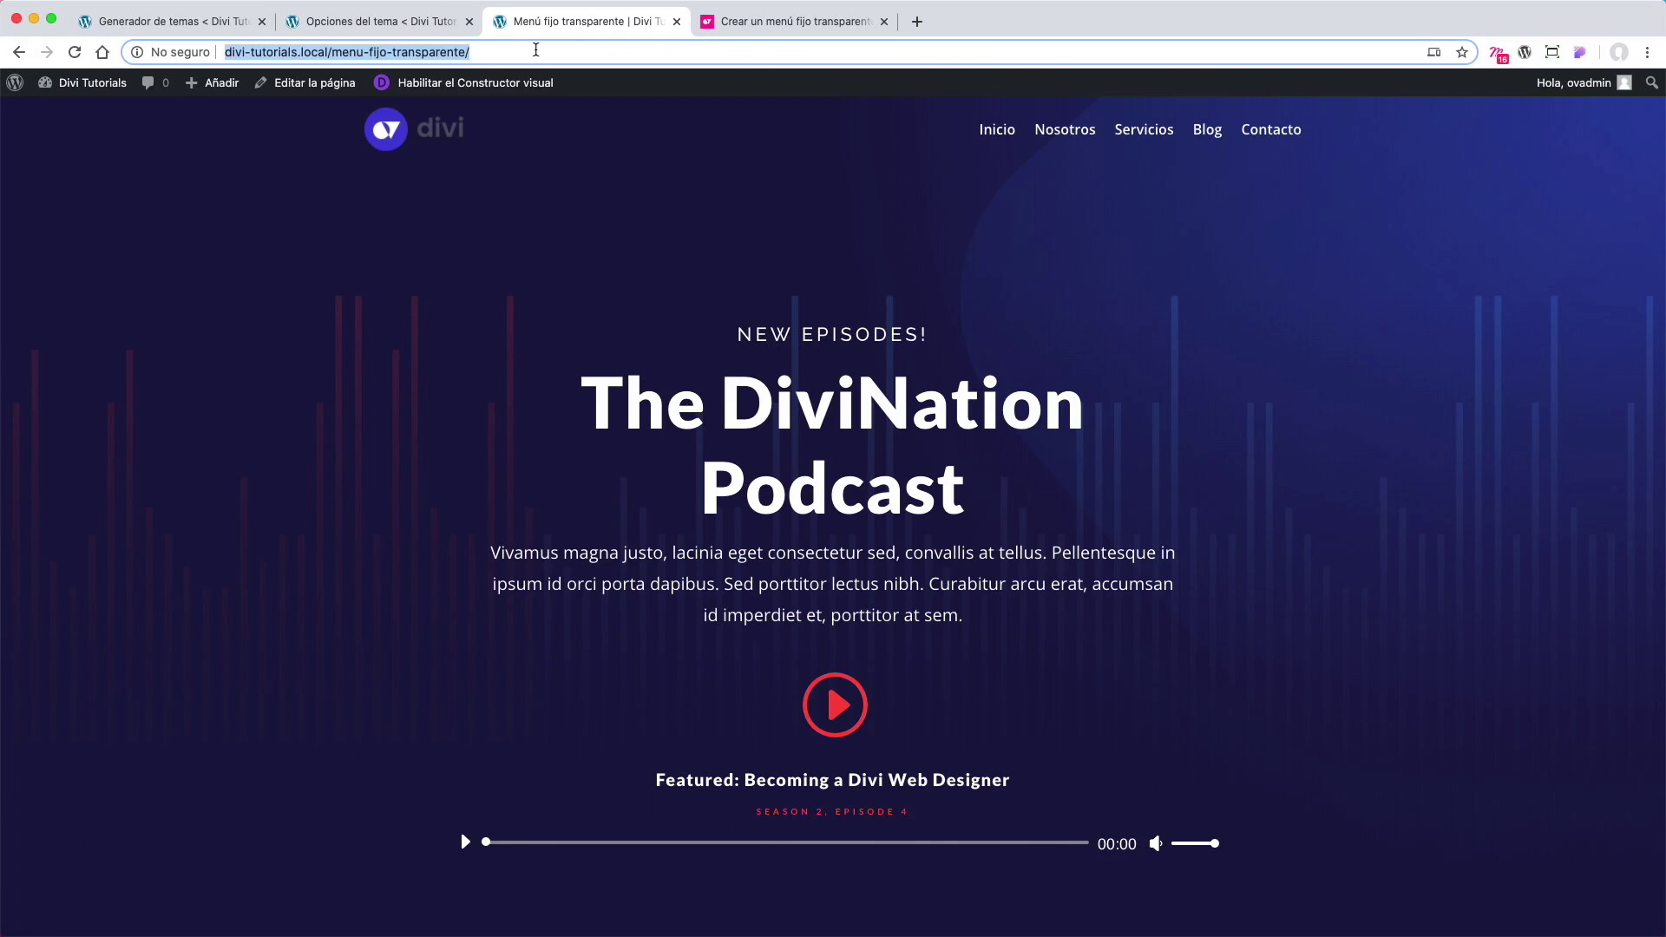
{"action": "key", "text": "Return"}
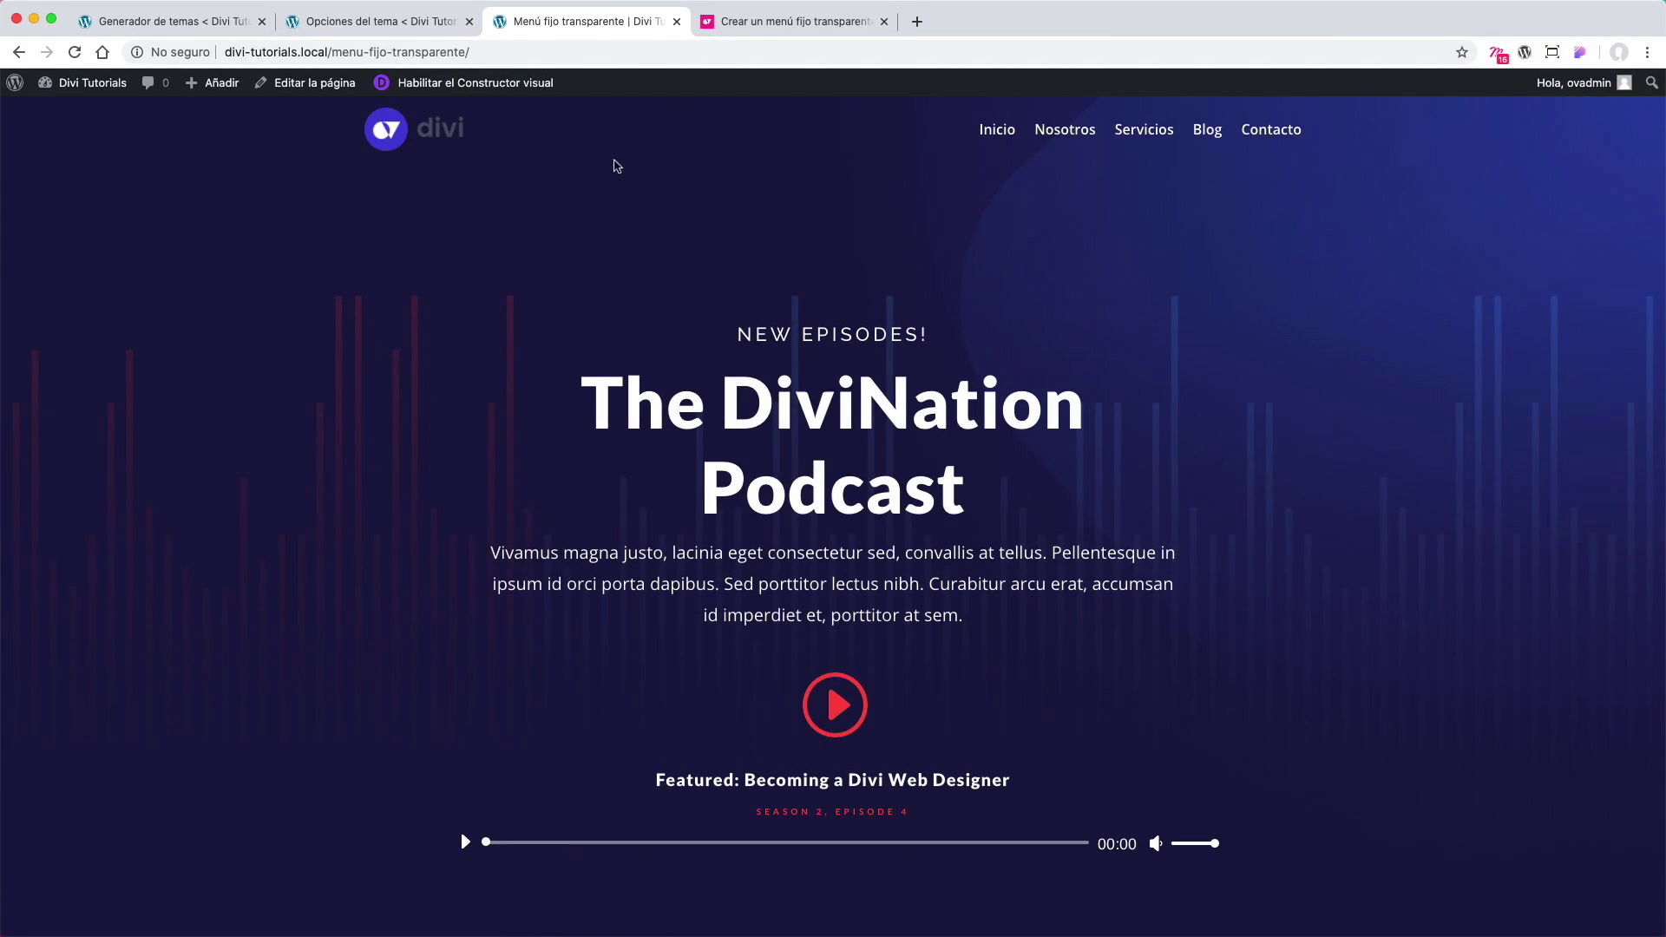
{"action": "scroll", "coordinate": [1190, 347], "scroll_direction": "down", "scroll_amount": 10}
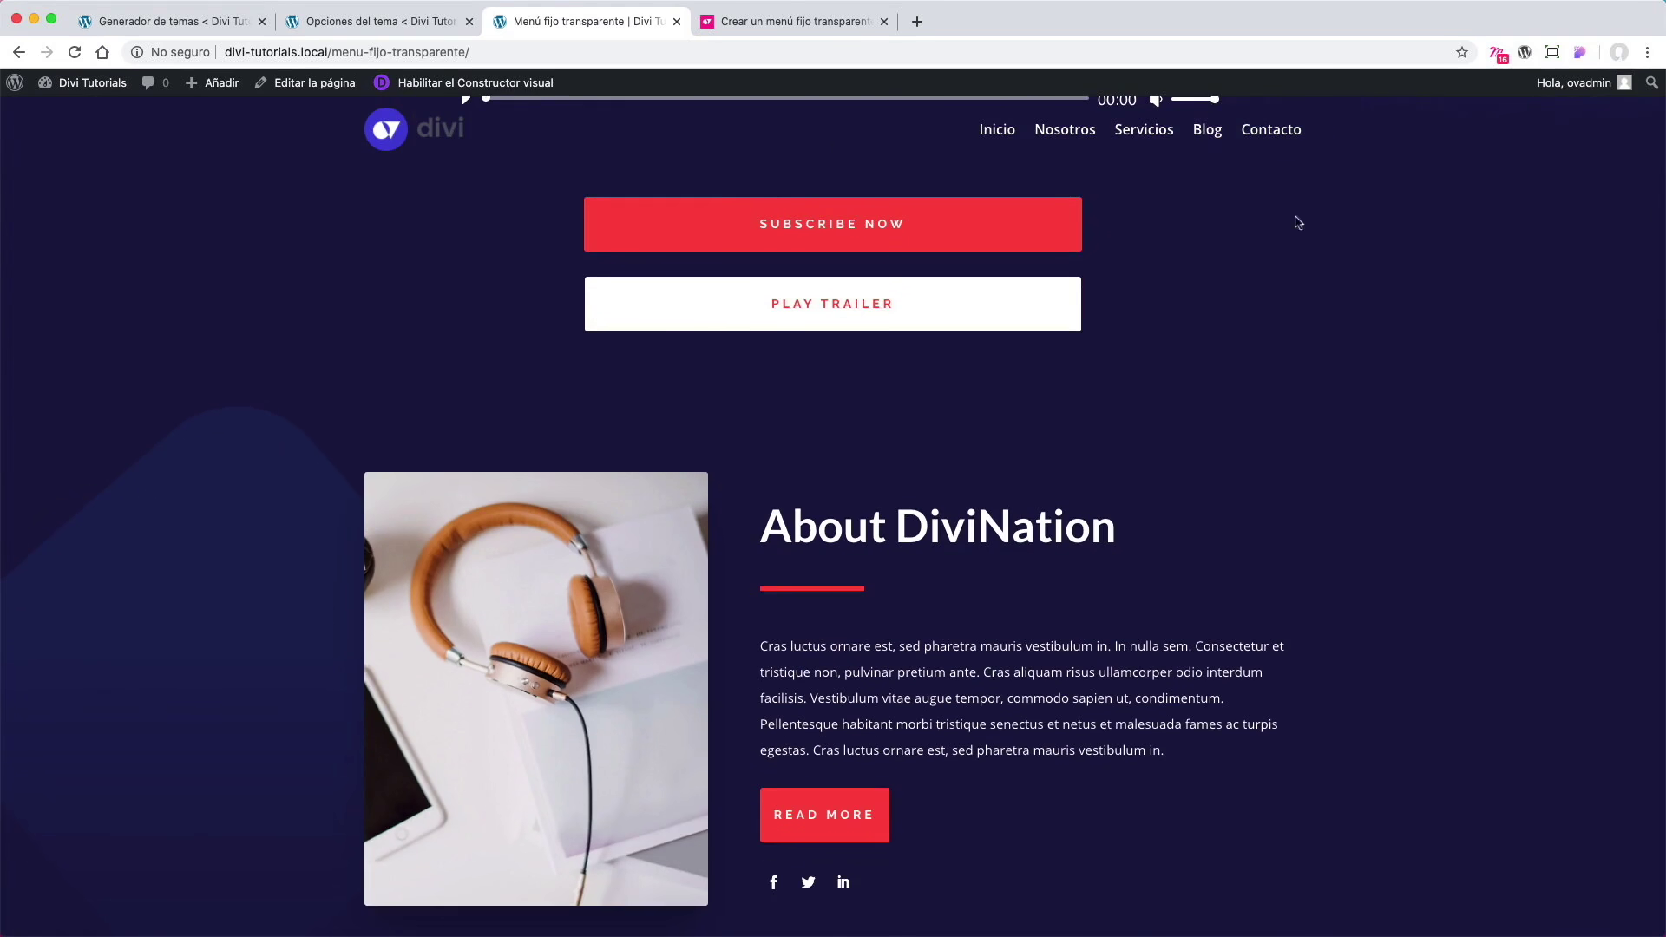
{"action": "scroll", "coordinate": [1331, 286], "scroll_direction": "up", "scroll_amount": 10}
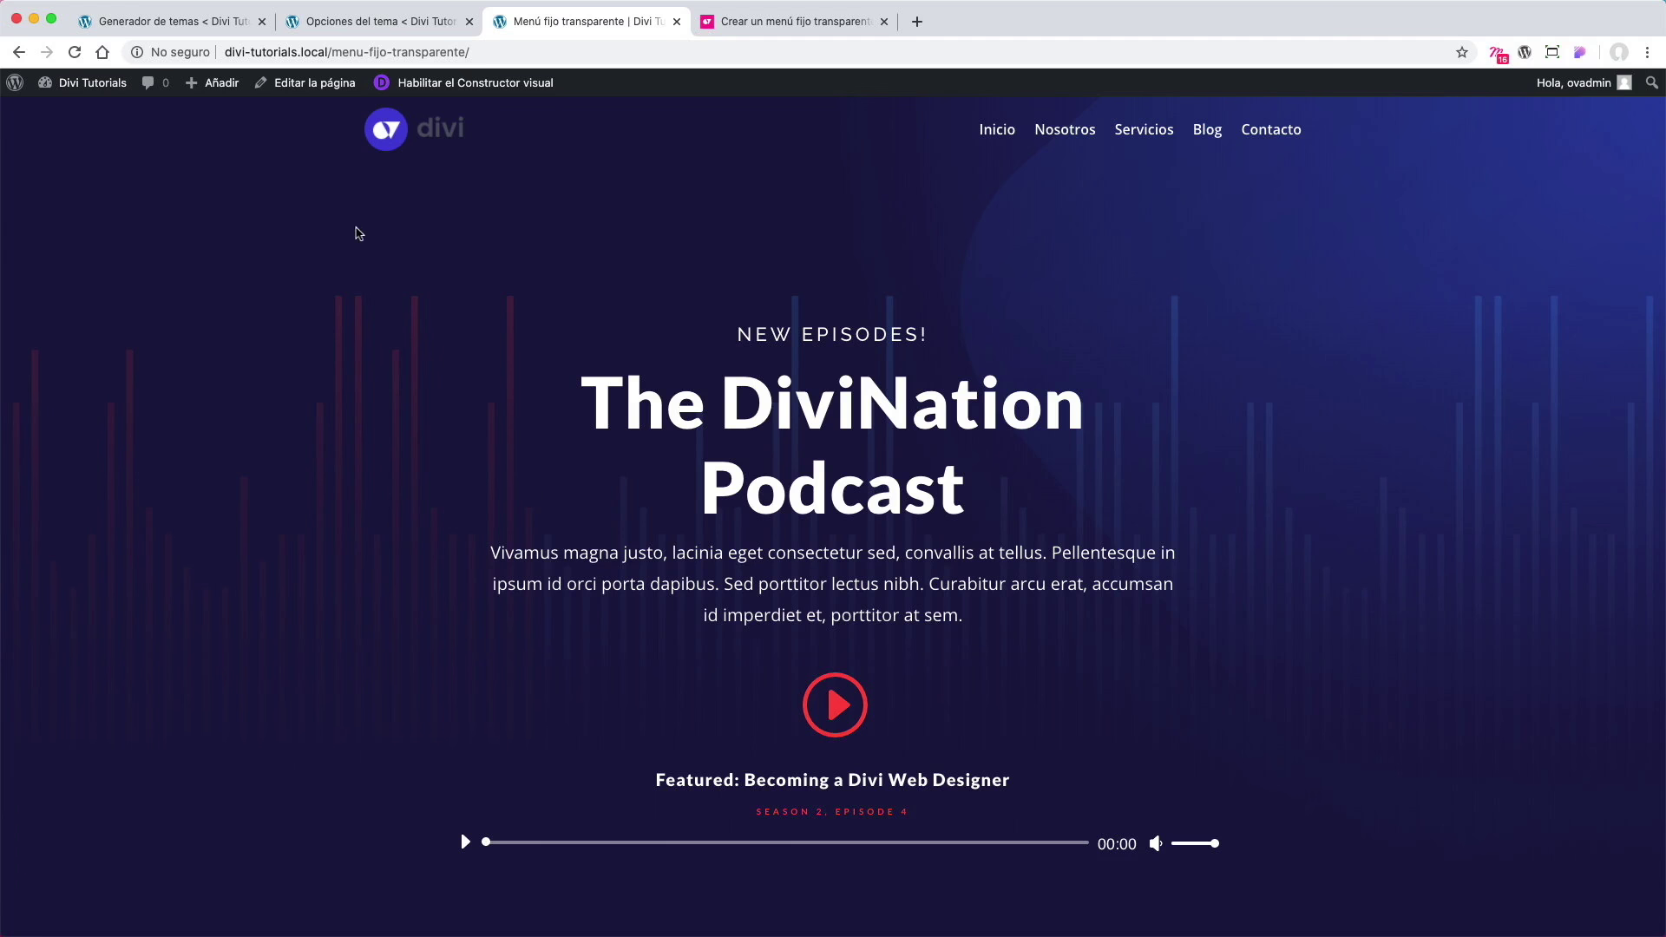
Step: Delete the background color from the global header's section settings and save the header layout
{"action": "left_click", "coordinate": [204, 33]}
{"action": "mouse_move", "coordinate": [138, 159]}
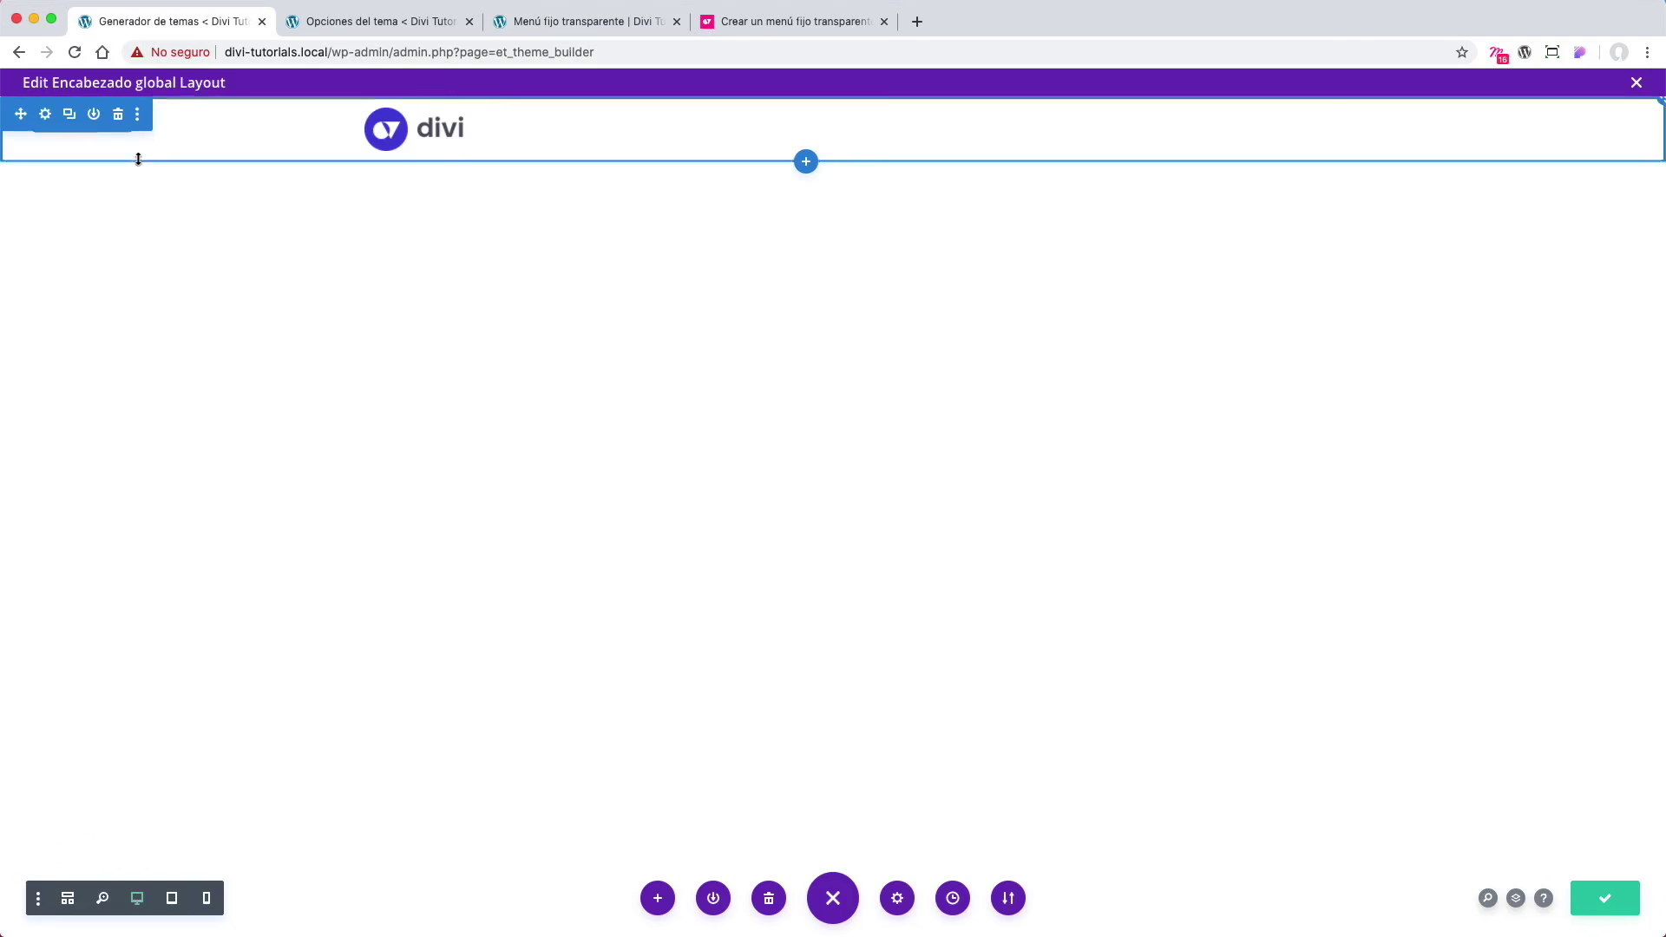
{"action": "left_click", "coordinate": [46, 115]}
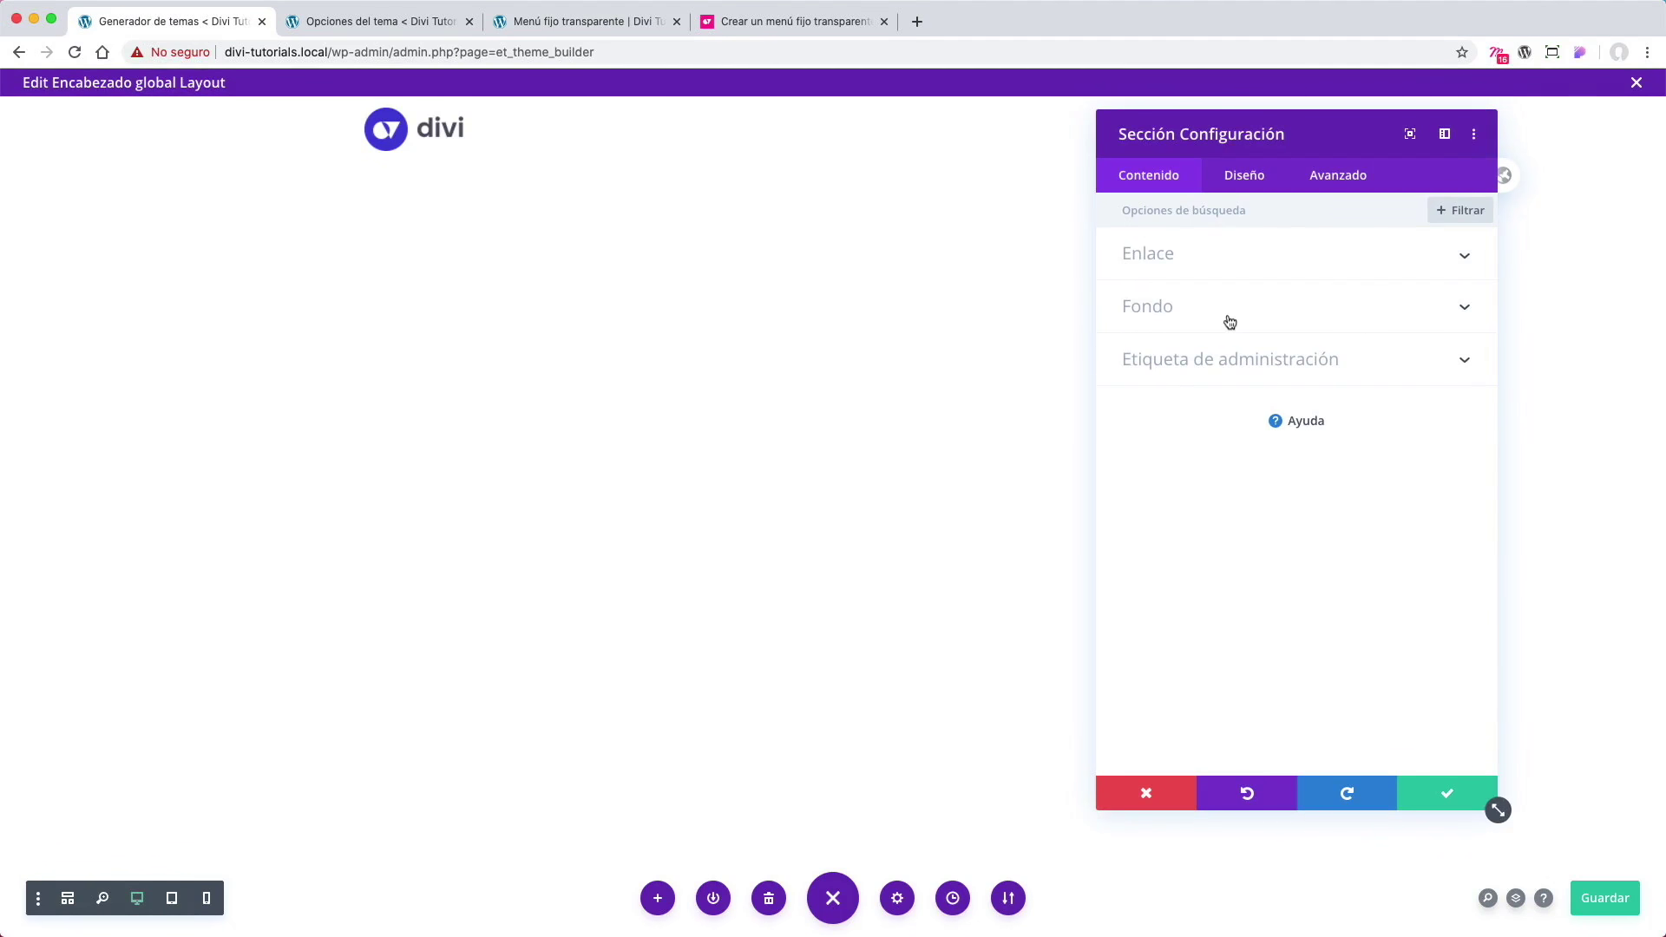
{"action": "left_click", "coordinate": [1455, 317]}
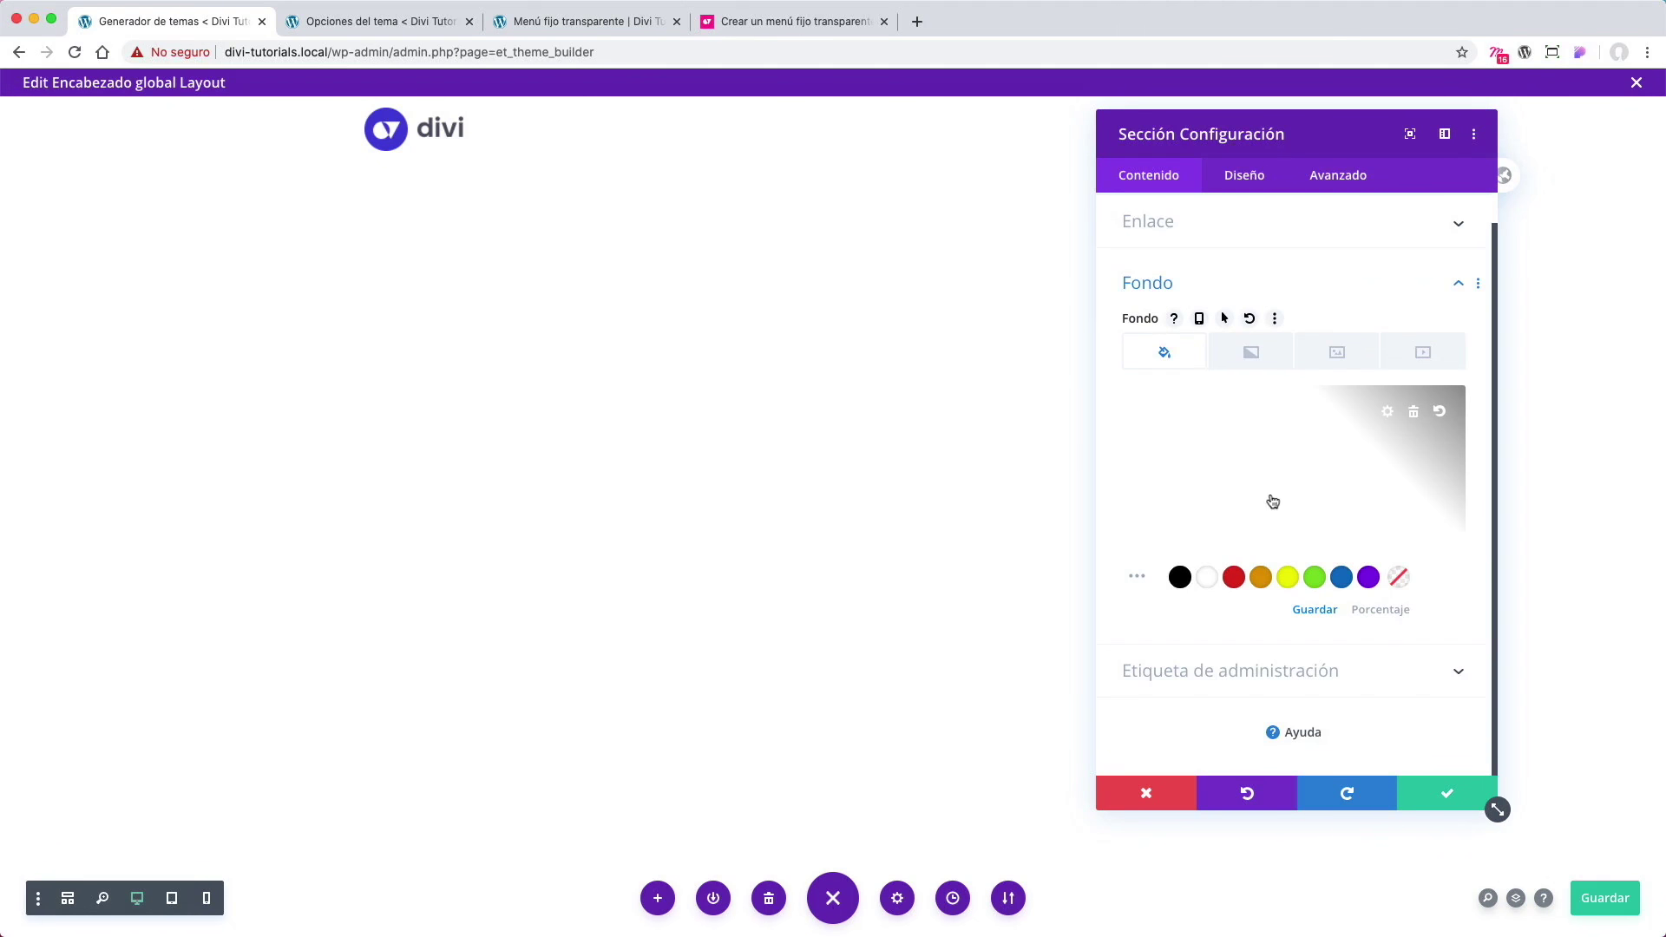
{"action": "left_click", "coordinate": [1399, 579]}
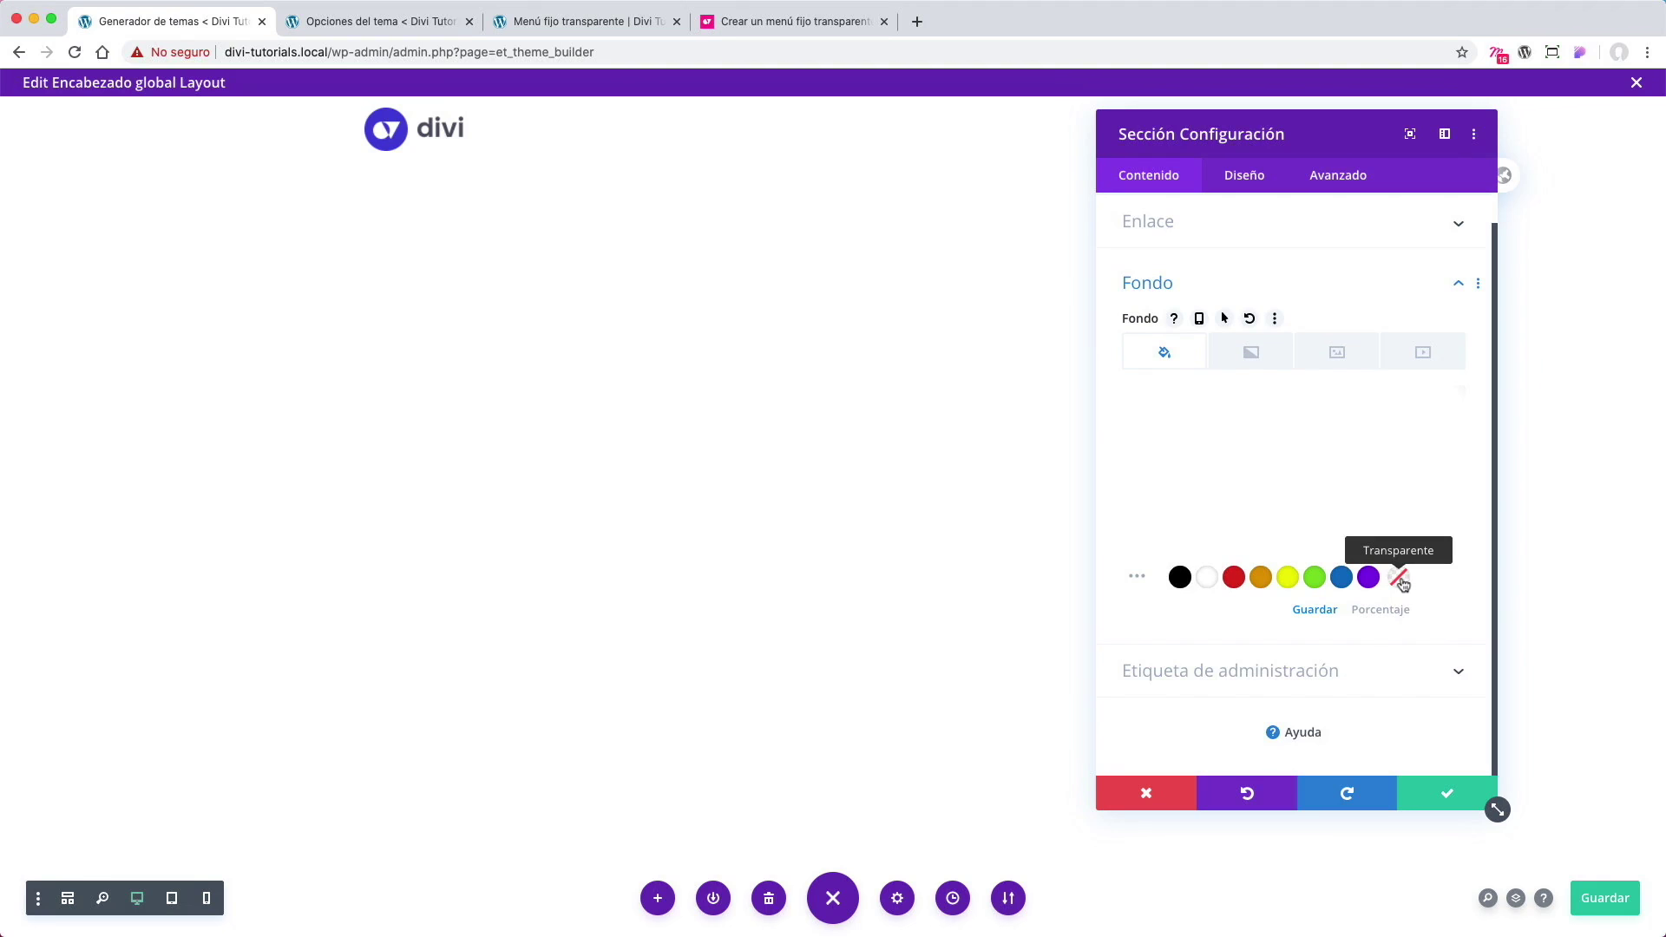
{"action": "mouse_move", "coordinate": [1398, 453]}
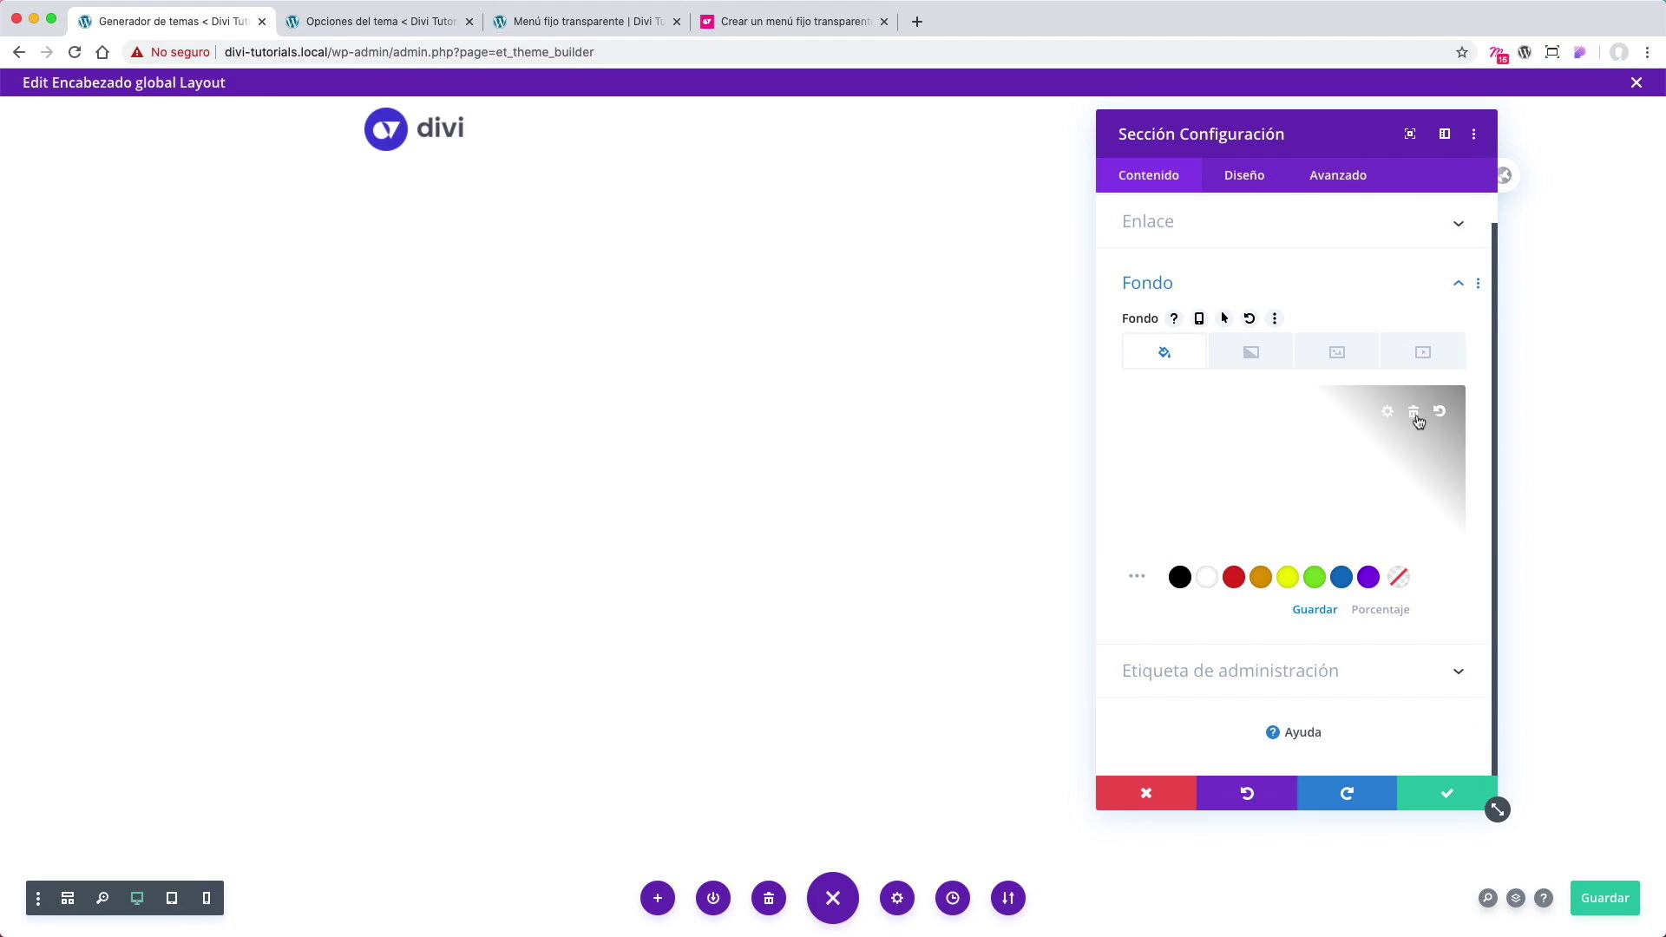
{"action": "left_click", "coordinate": [1415, 419]}
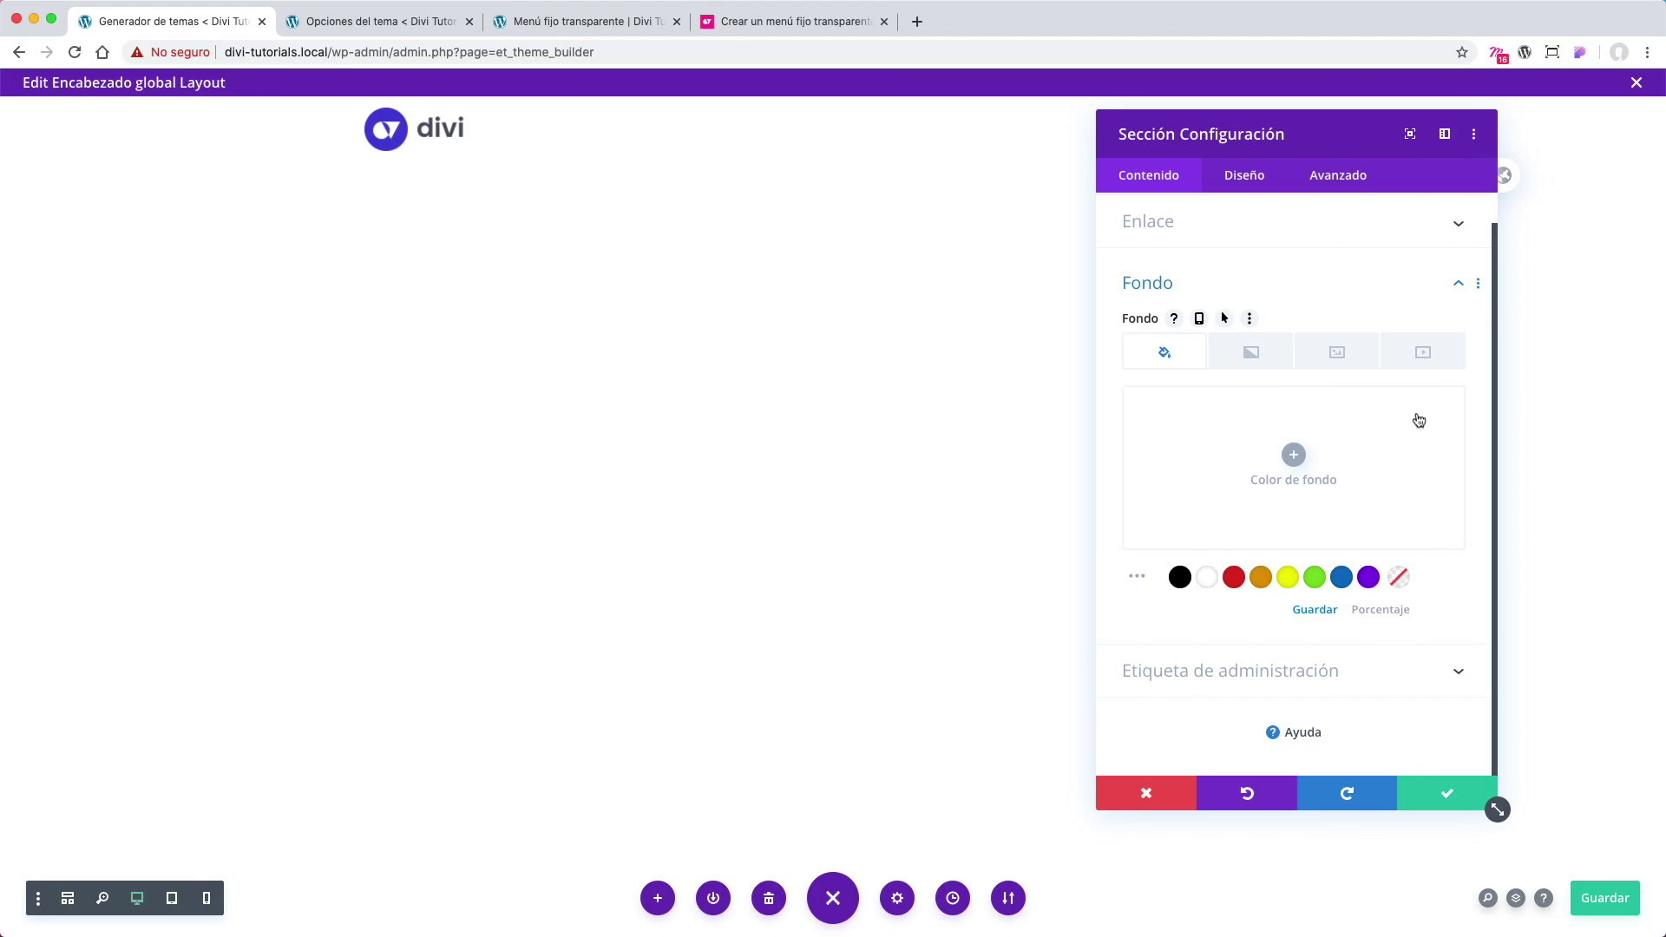
{"action": "left_click", "coordinate": [1610, 902]}
Step: Reload the menu-fijo-transparente page and test the header's color change by scrolling through the page and back to its start
{"action": "left_click", "coordinate": [539, 21]}
{"action": "left_click", "coordinate": [518, 52]}
{"action": "key", "text": "Return"}
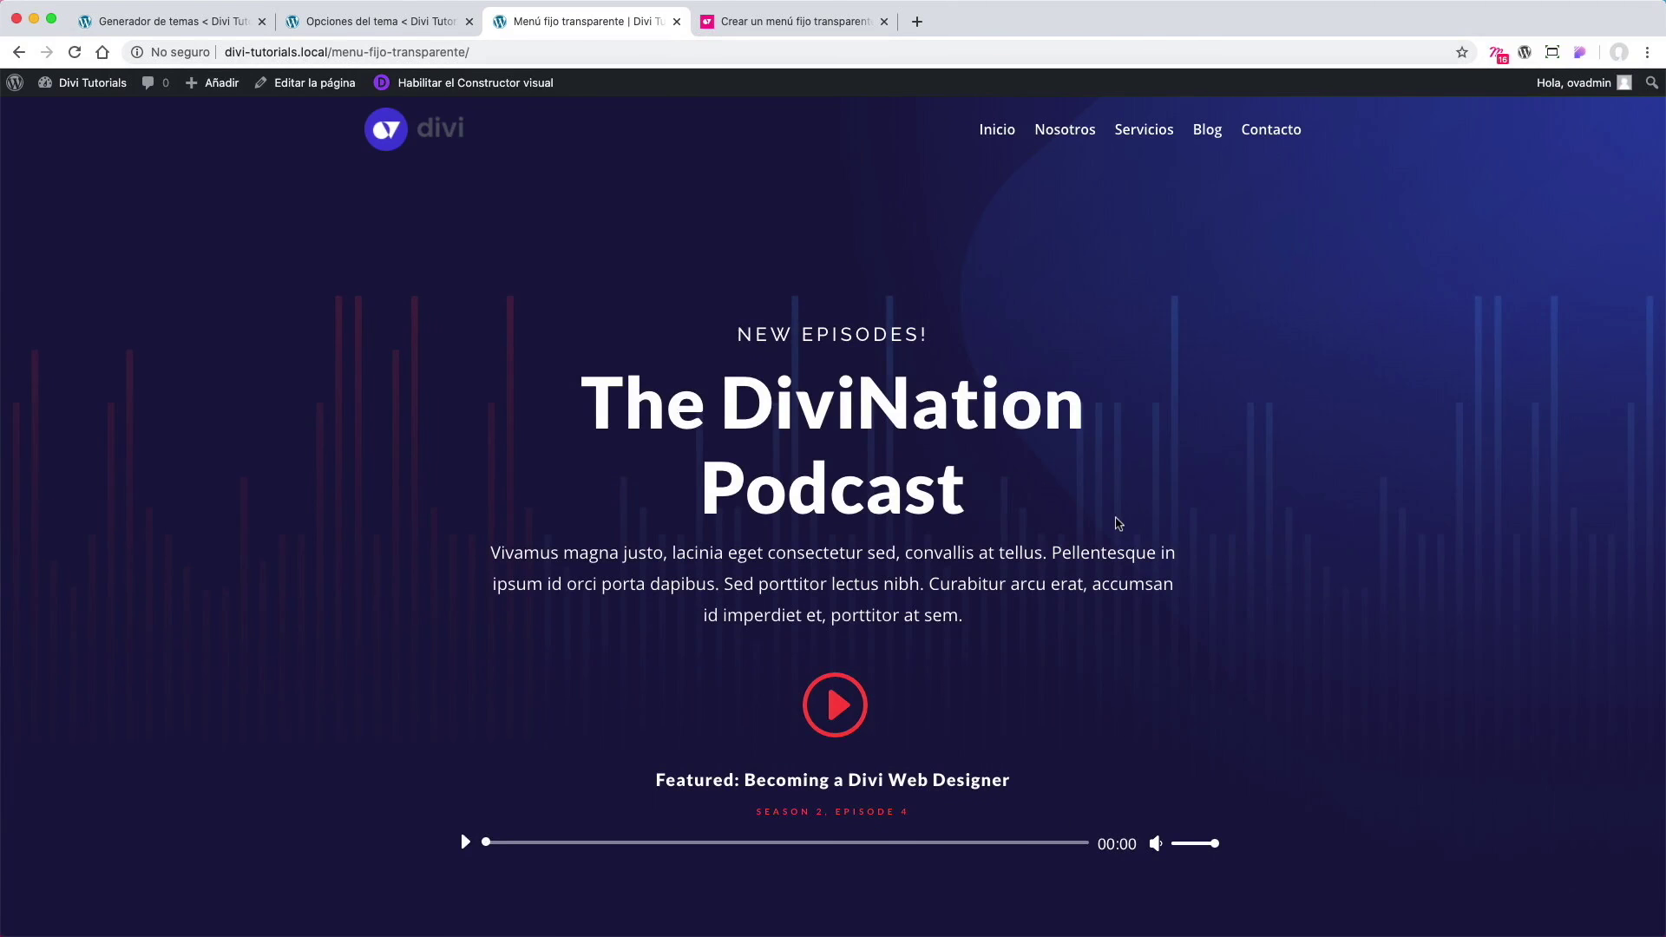
{"action": "scroll", "coordinate": [1118, 523], "scroll_direction": "down", "scroll_amount": 3}
{"action": "scroll", "coordinate": [1120, 524], "scroll_direction": "down", "scroll_amount": 3}
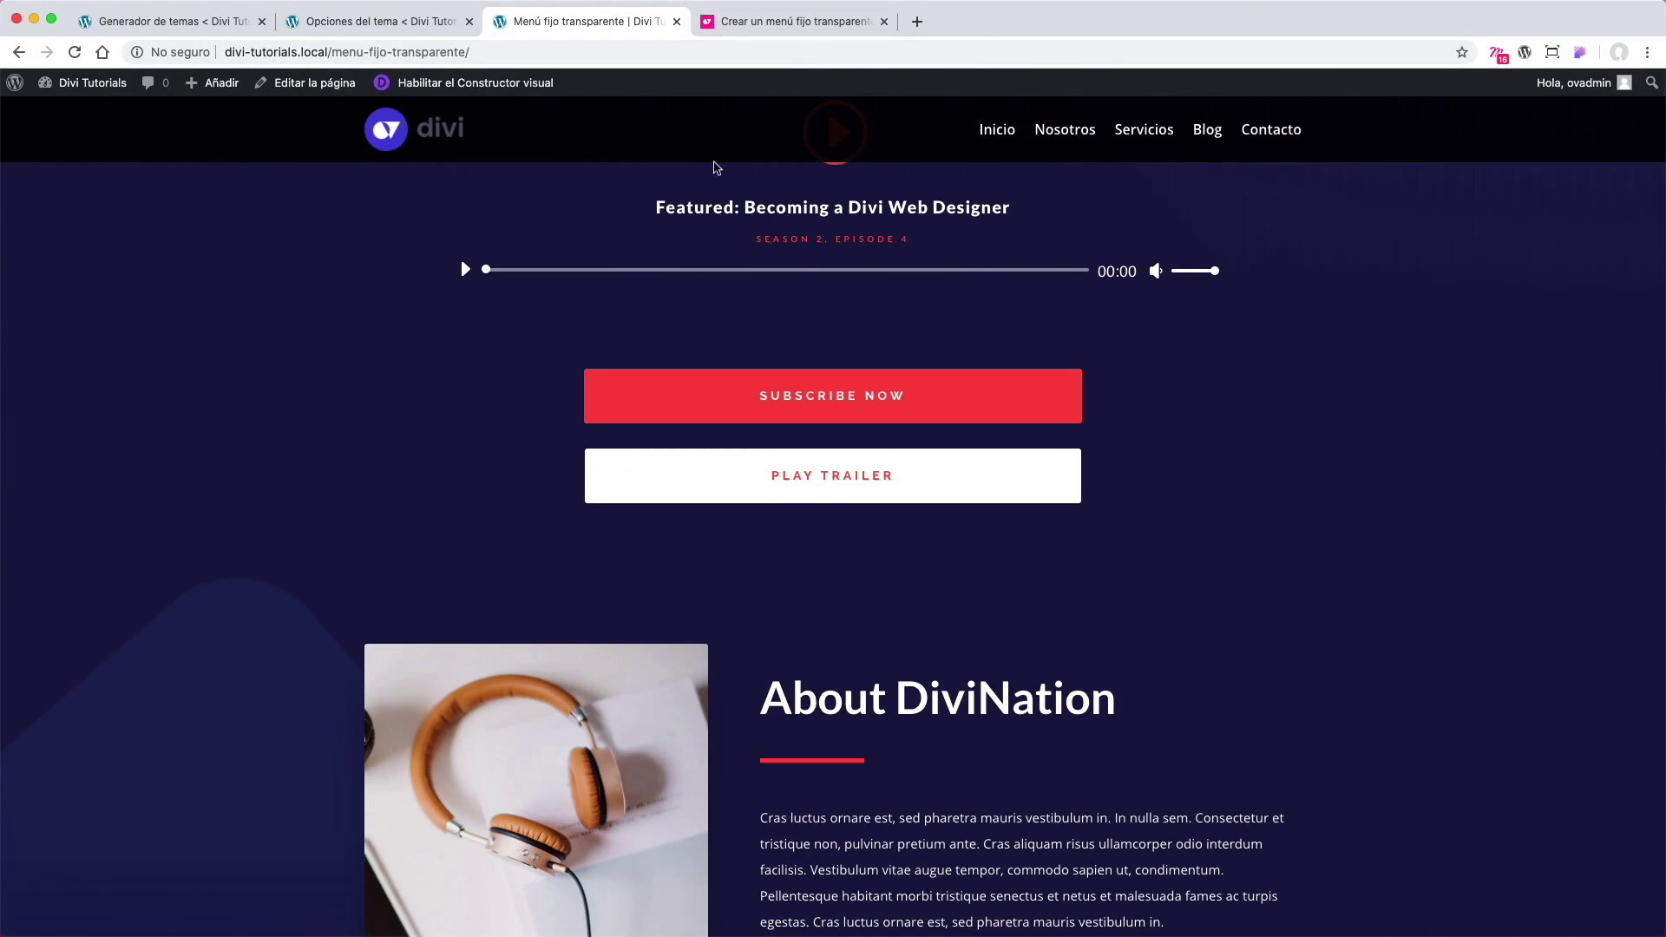
{"action": "scroll", "coordinate": [1271, 413], "scroll_direction": "down", "scroll_amount": 20}
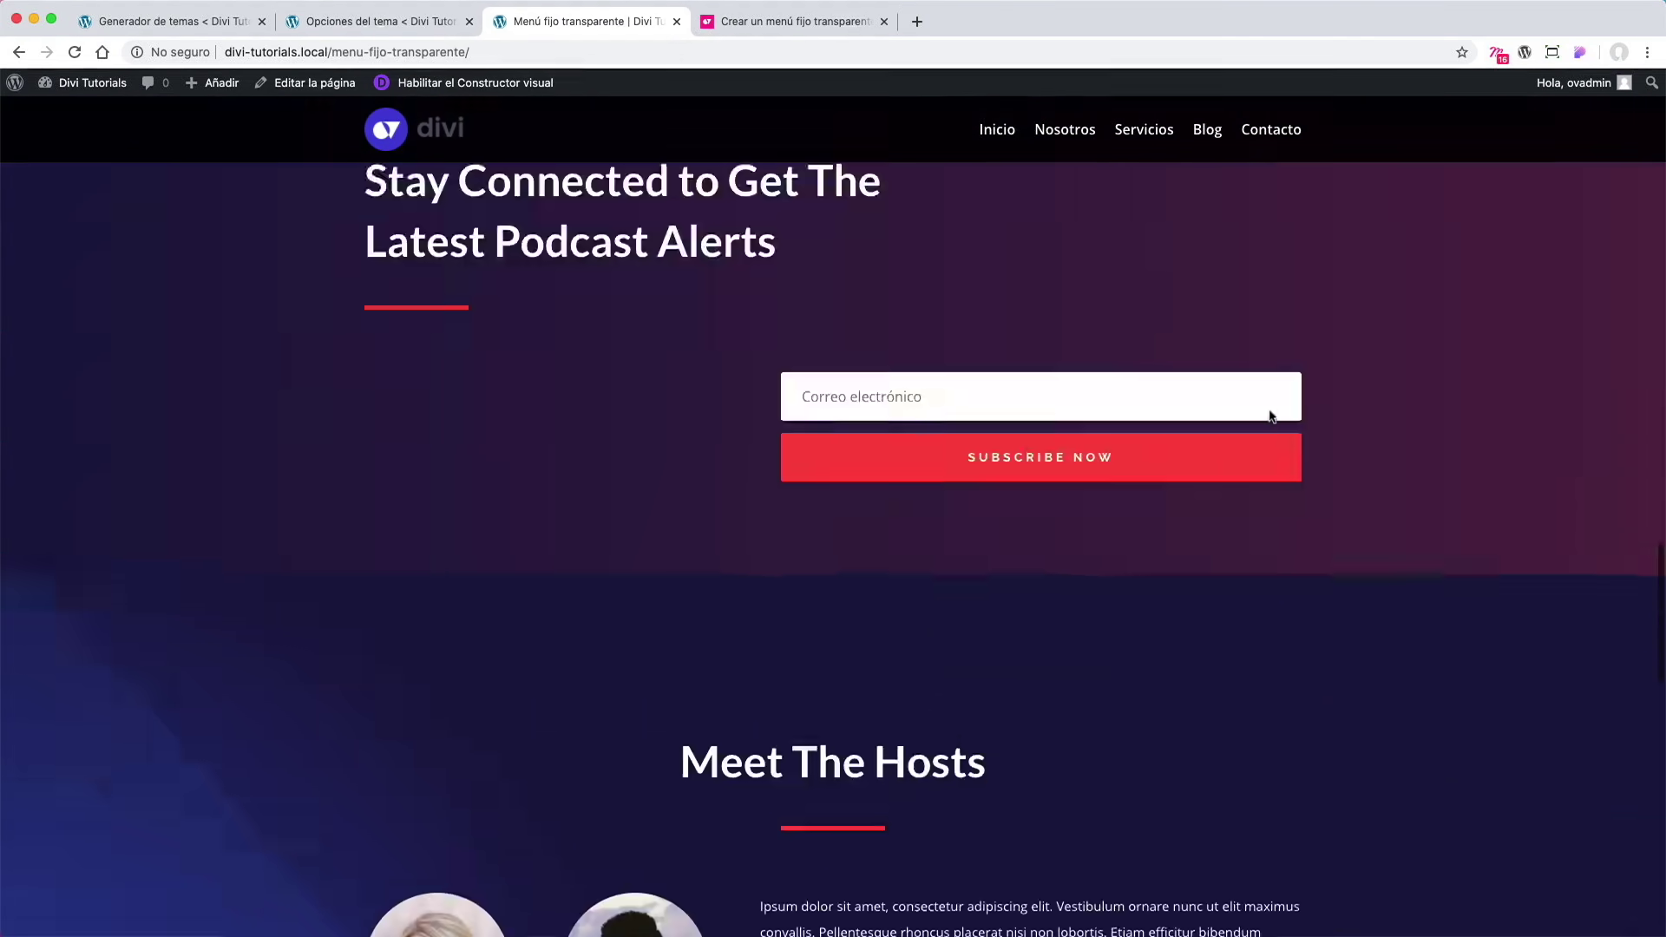
{"action": "scroll", "coordinate": [1271, 416], "scroll_direction": "up", "scroll_amount": 20}
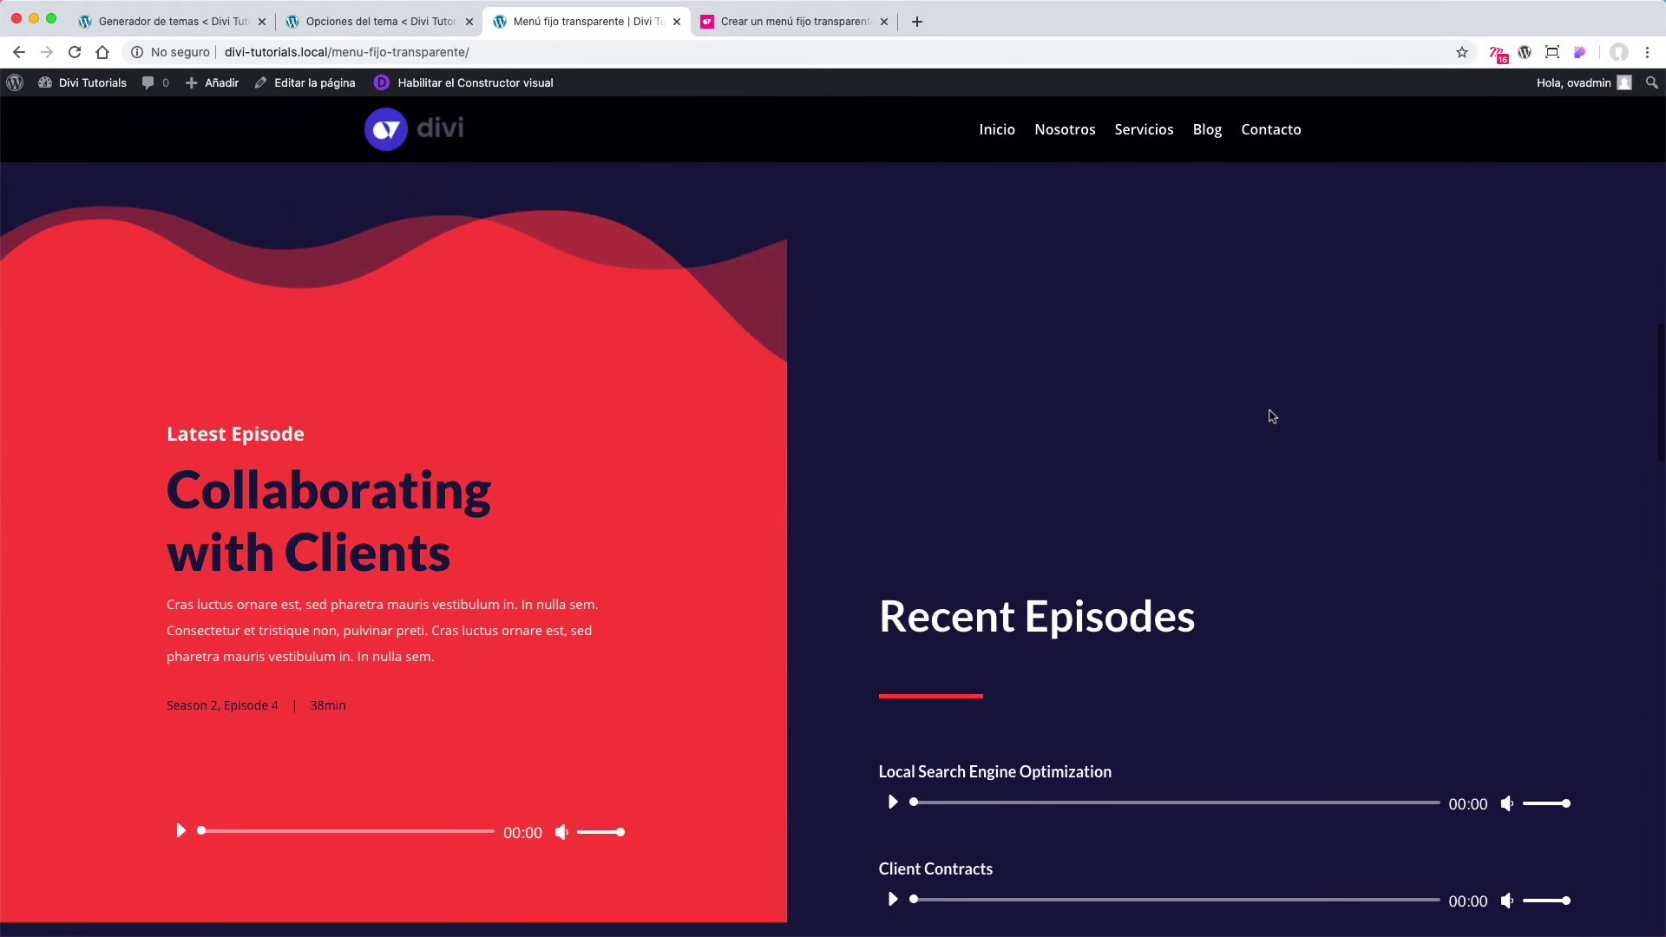
{"action": "scroll", "coordinate": [1271, 417], "scroll_direction": "up", "scroll_amount": 15}
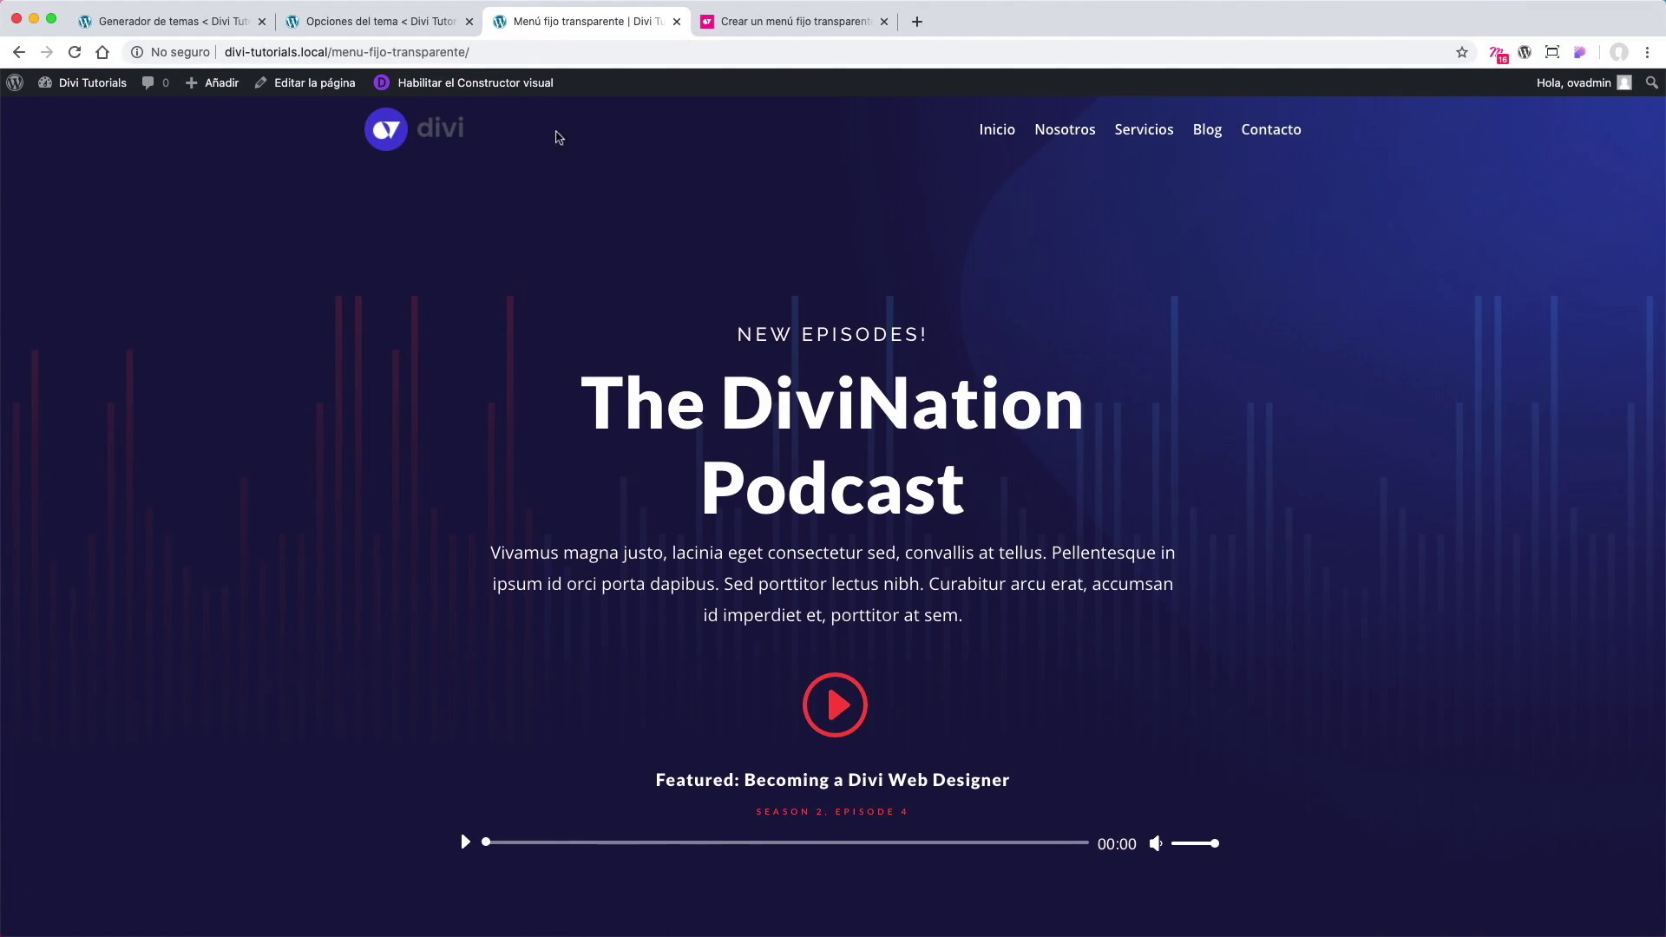
{"action": "scroll", "coordinate": [1434, 370], "scroll_direction": "down", "scroll_amount": 20}
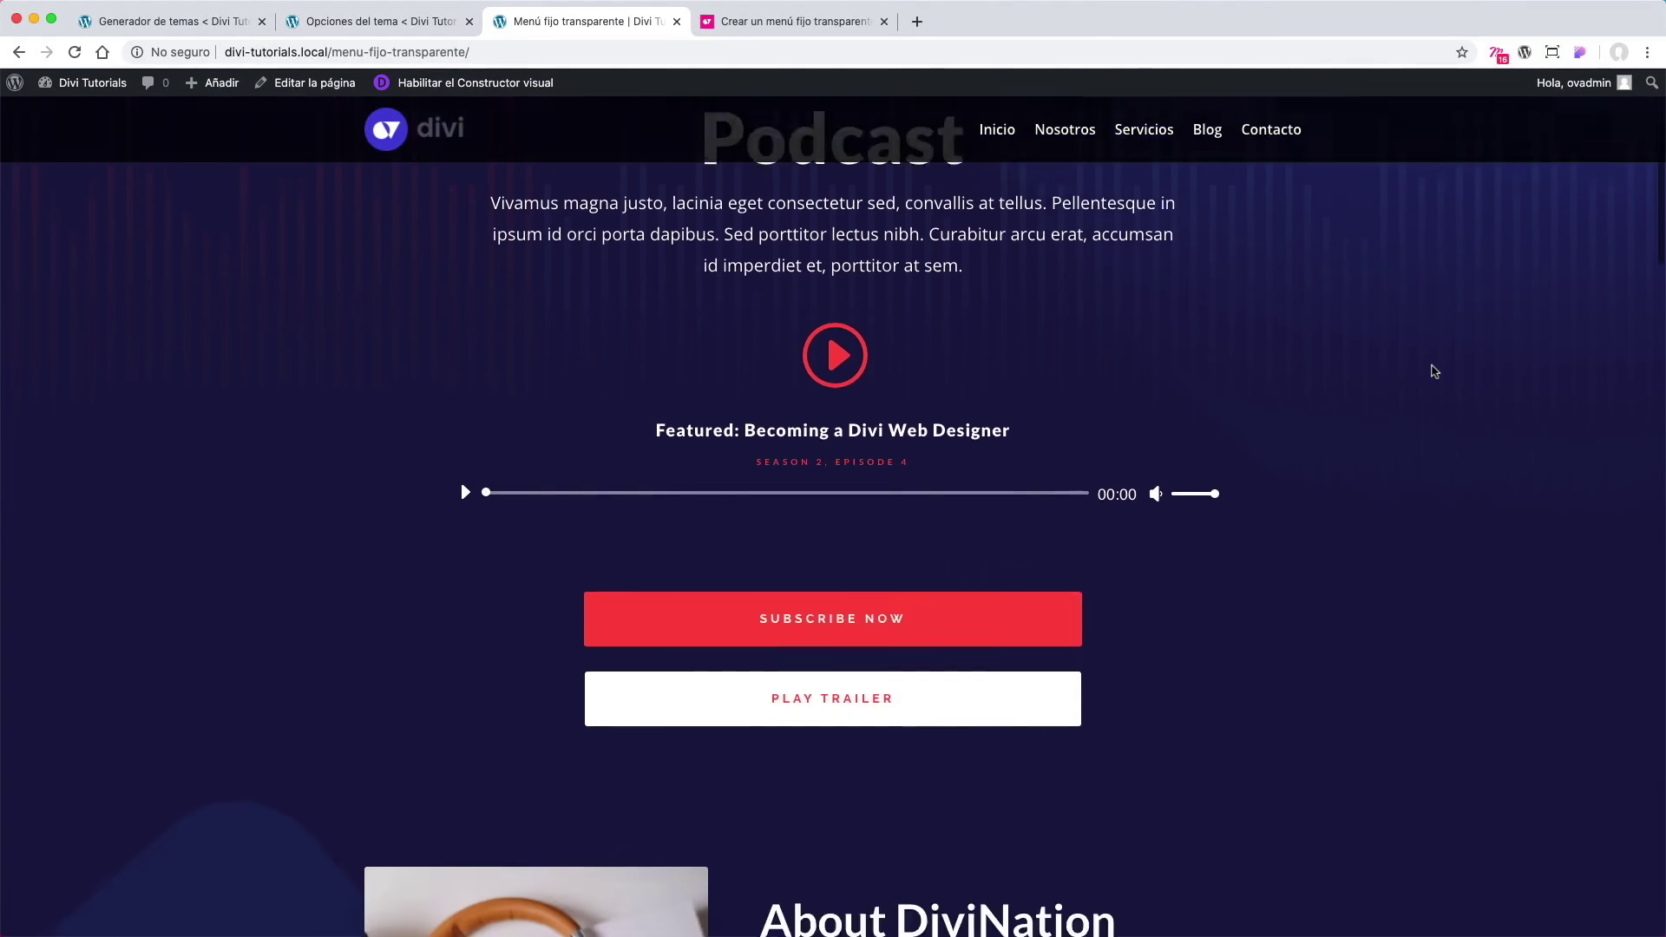
{"action": "scroll", "coordinate": [1365, 312], "scroll_direction": "down", "scroll_amount": 15}
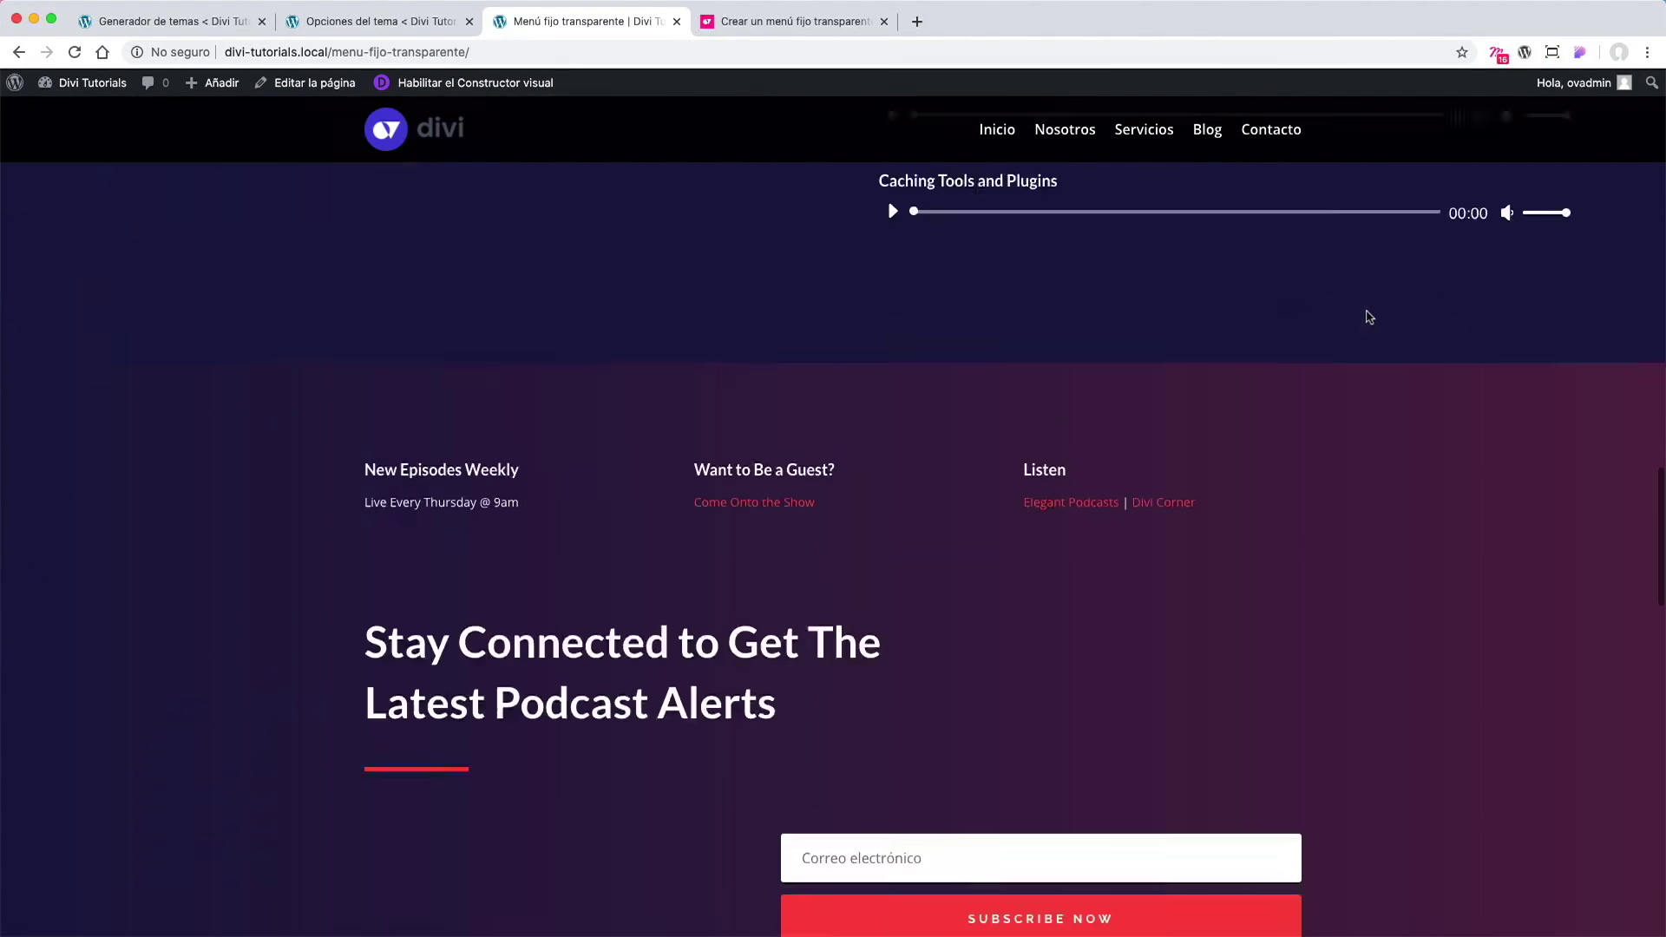
{"action": "scroll", "coordinate": [1368, 314], "scroll_direction": "up", "scroll_amount": 6}
{"action": "scroll", "coordinate": [1368, 314], "scroll_direction": "up", "scroll_amount": 15}
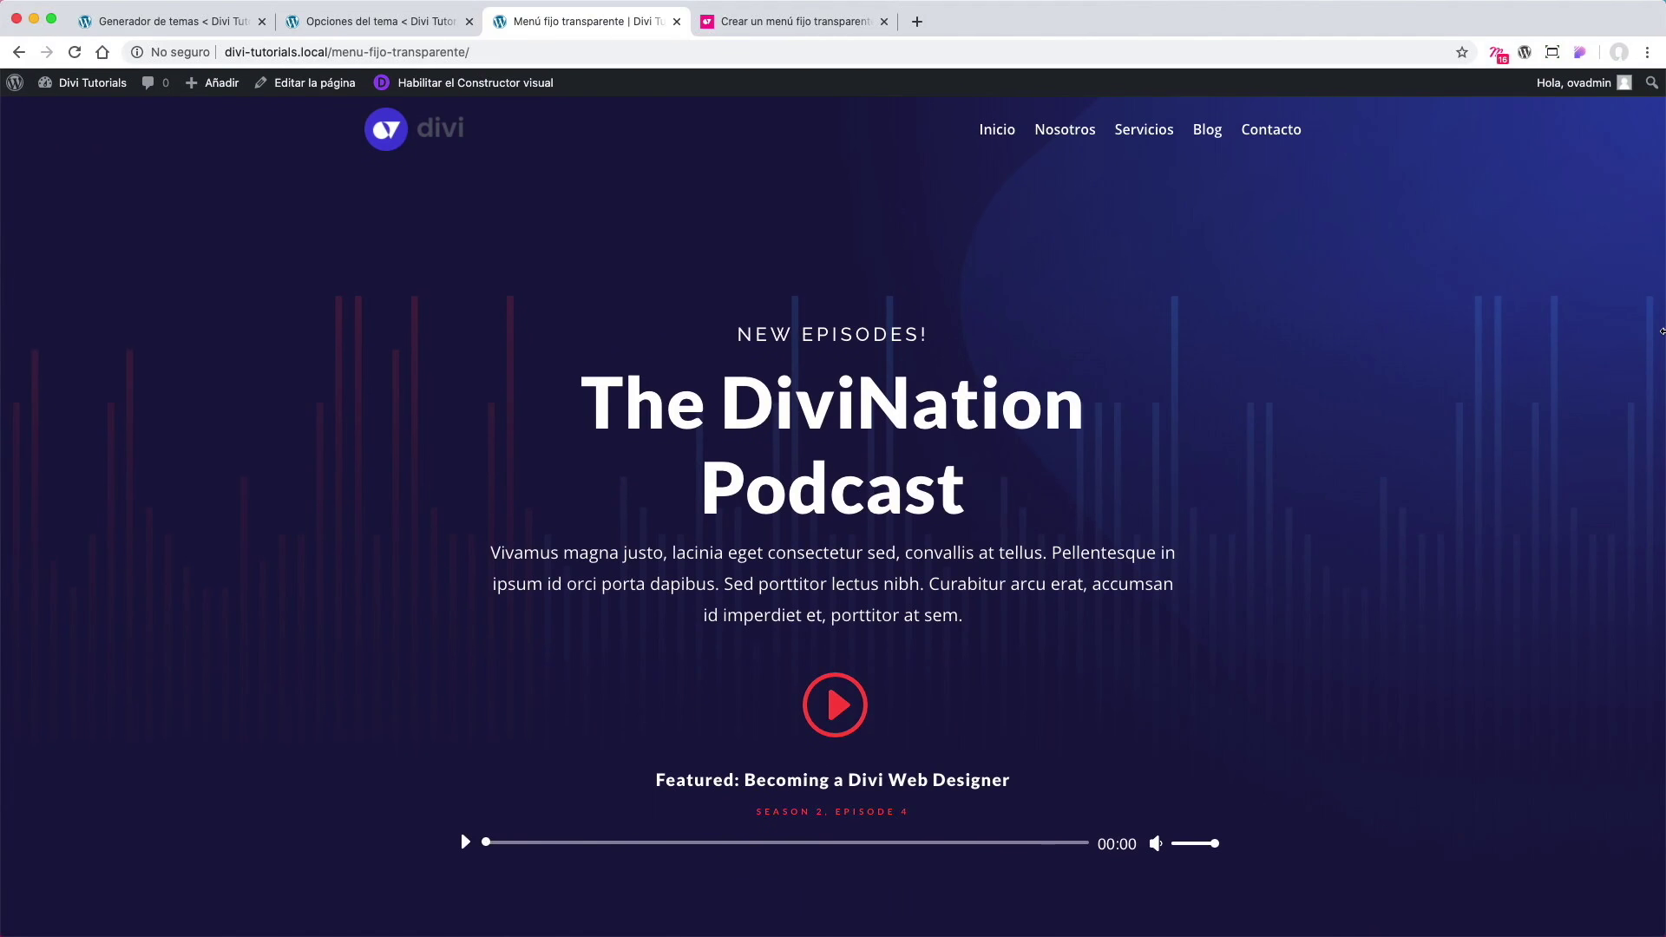
Step: Inspect the menu-fijo-transparente page with the browser's developer tools and switch it to the mobile device preview
{"action": "right_click", "coordinate": [1350, 249]}
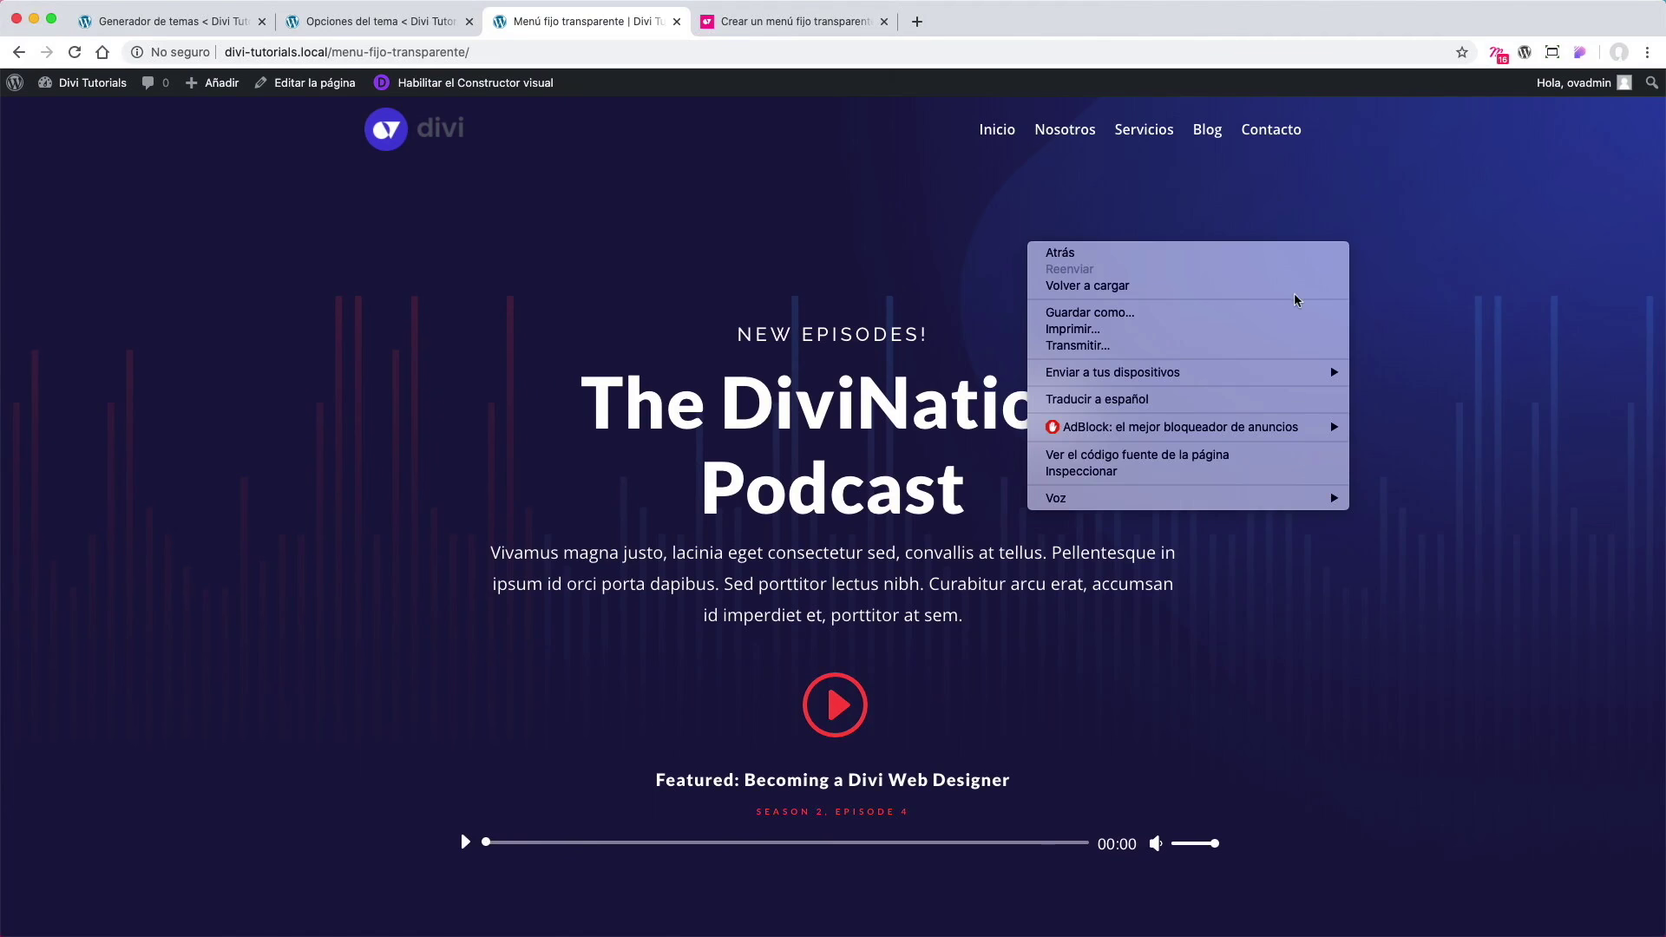
{"action": "left_click", "coordinate": [1204, 480]}
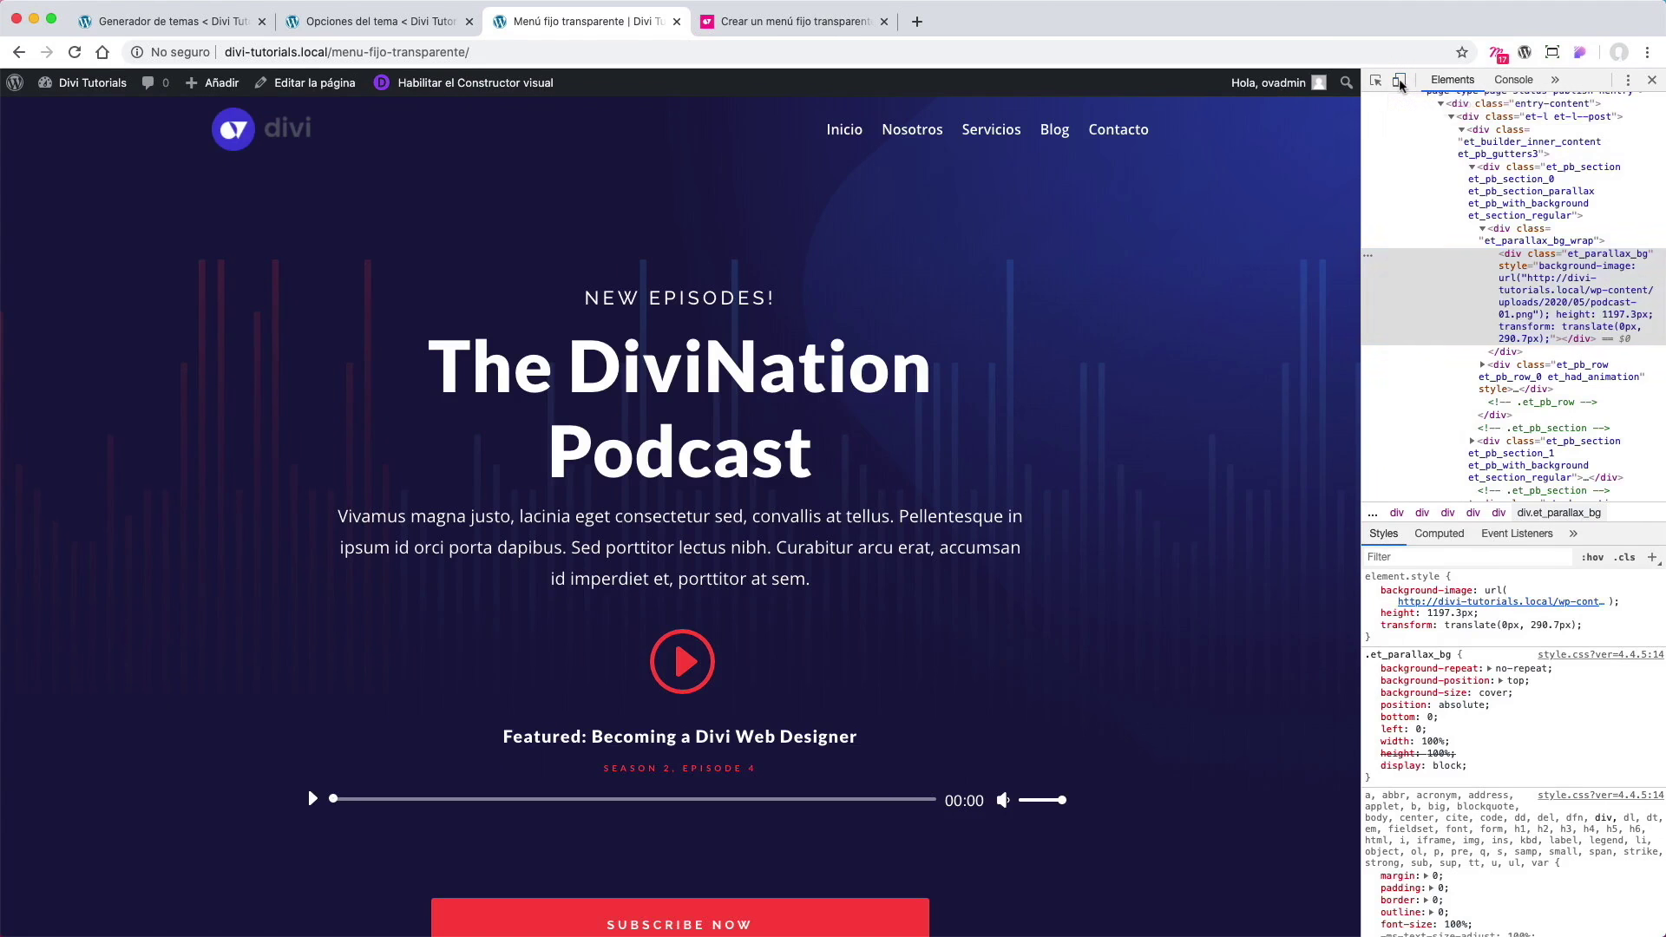
{"action": "left_click", "coordinate": [1399, 79]}
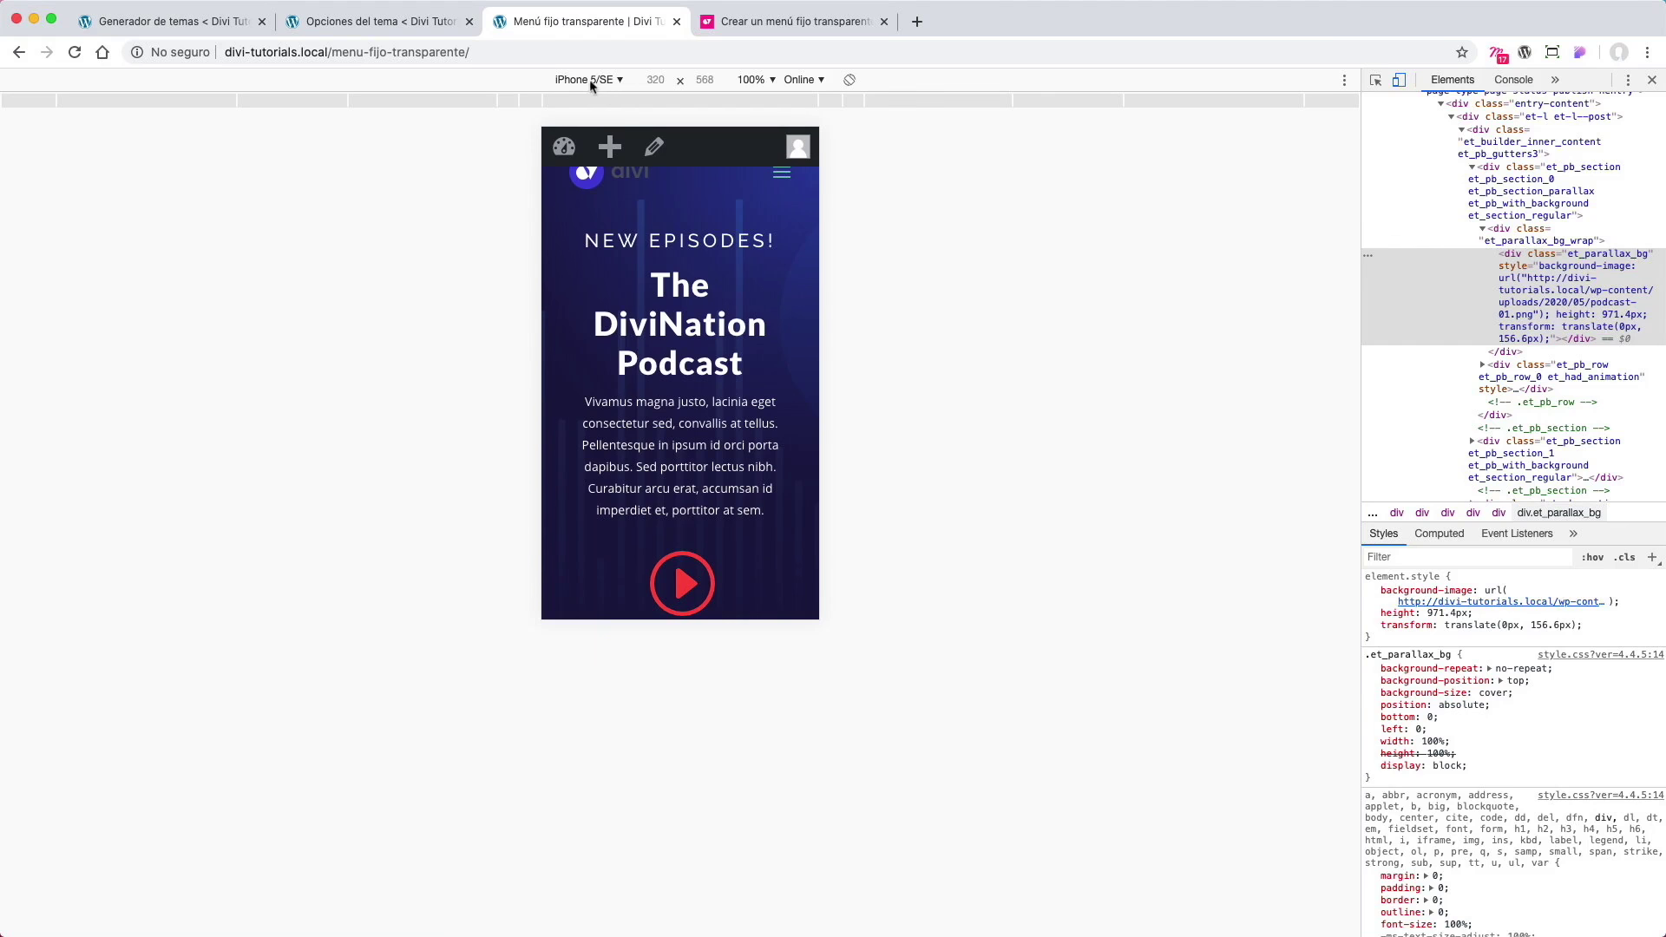
Step: Load the menu-fijo-transparente page's address in a new incognito window
{"action": "scroll", "coordinate": [750, 143], "scroll_direction": "down", "scroll_amount": 15}
{"action": "scroll", "coordinate": [750, 143], "scroll_direction": "up", "scroll_amount": 15}
{"action": "left_click", "coordinate": [476, 52]}
{"action": "key", "text": "super+c"}
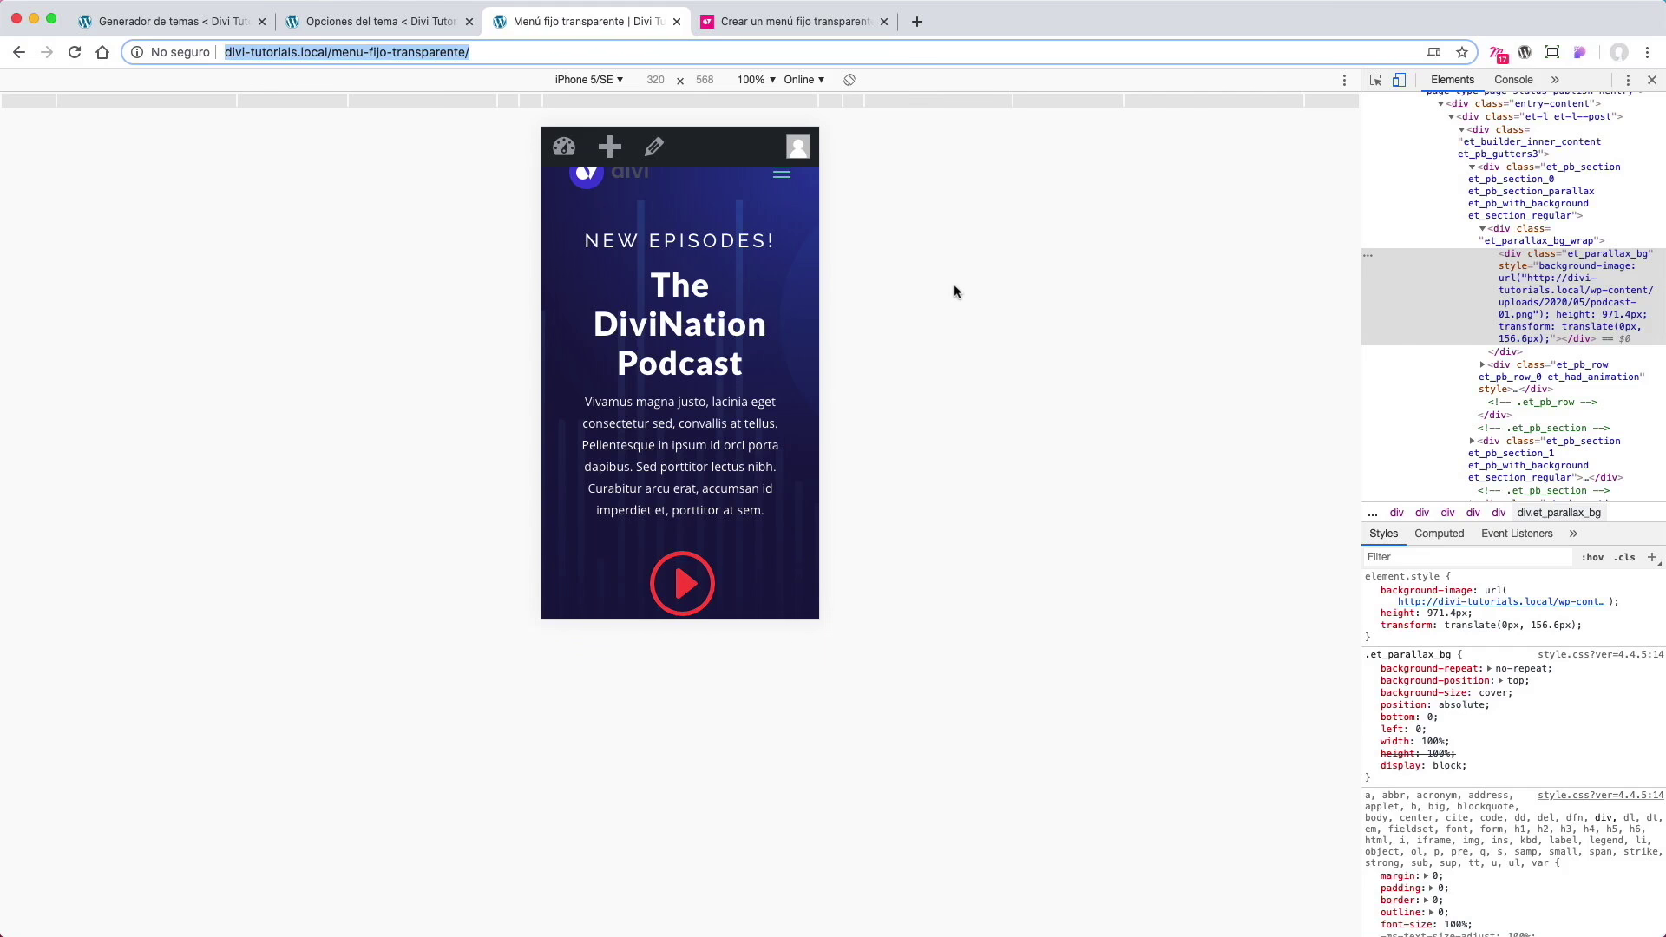
{"action": "key", "text": "super+shift+n"}
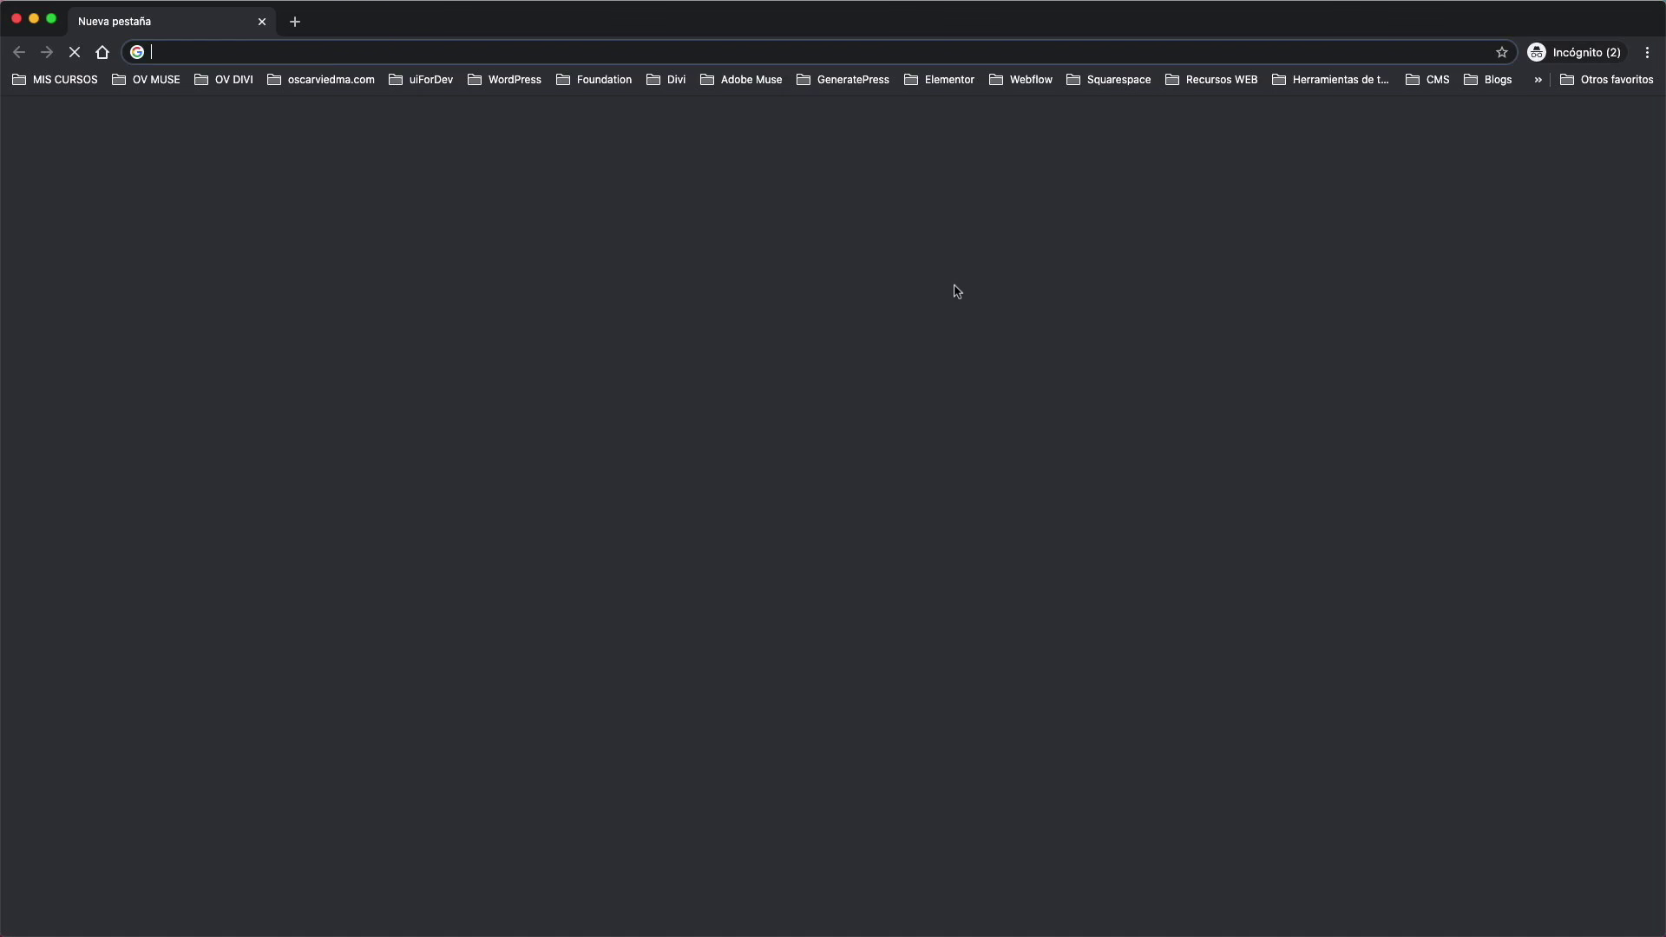
{"action": "key", "text": "super+v"}
{"action": "key", "text": "Return"}
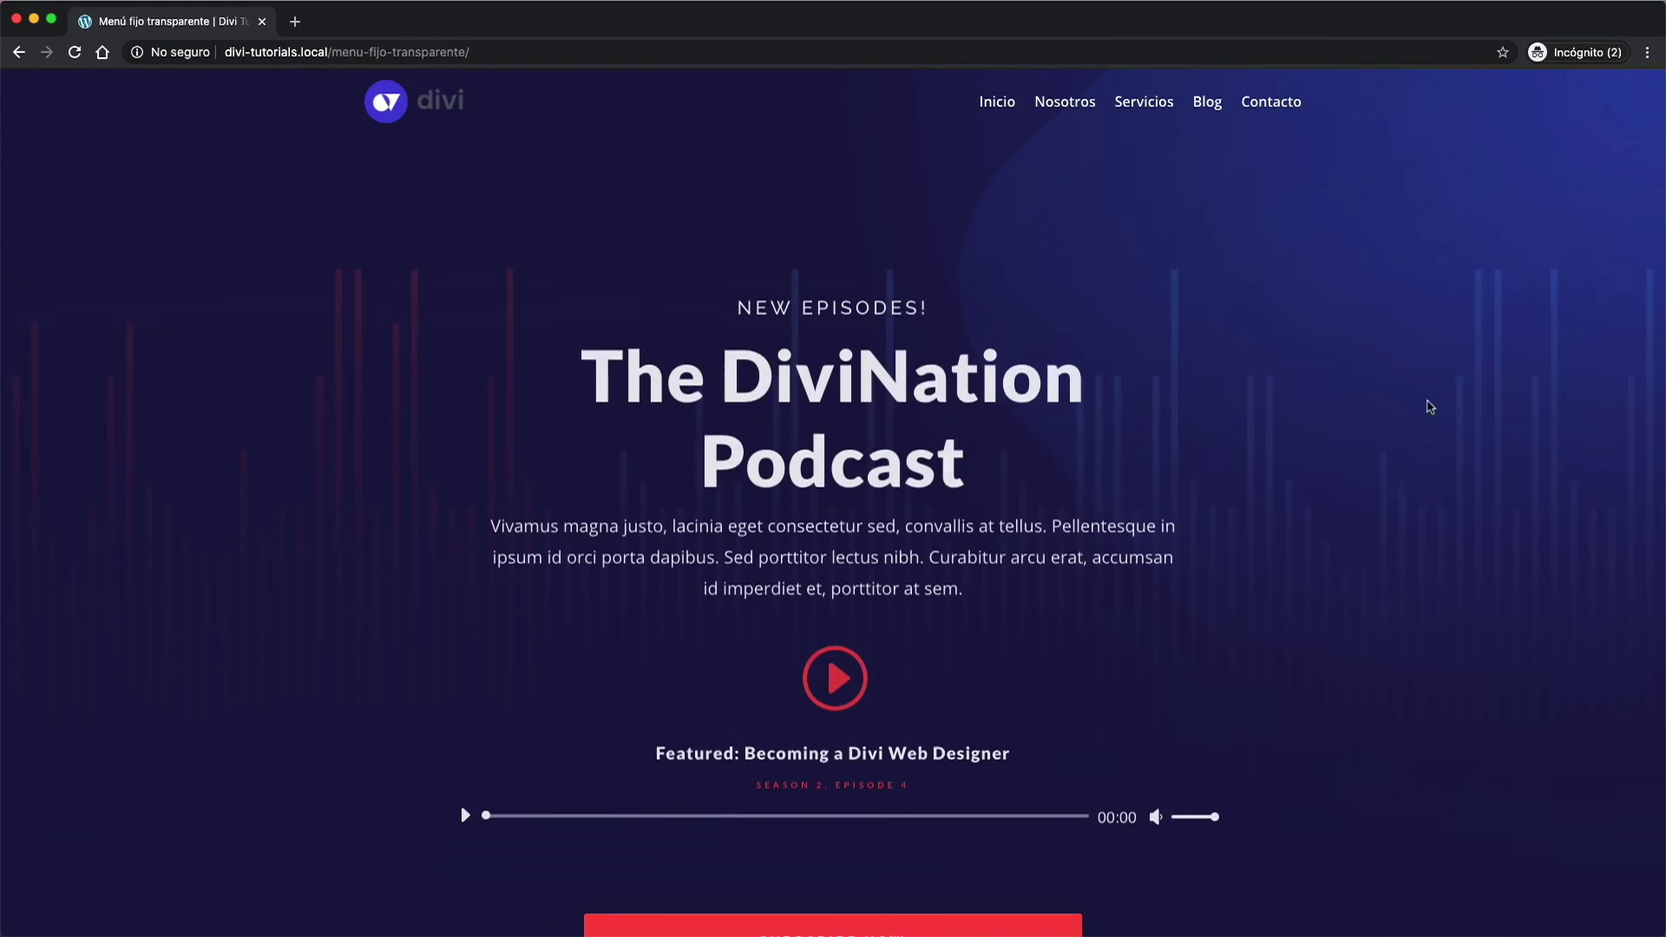
Step: Narrow the incognito window to about tablet width and test opening and closing the header's mobile menu
{"action": "left_click_drag", "start_coordinate": [1660, 404], "coordinate": [615, 426]}
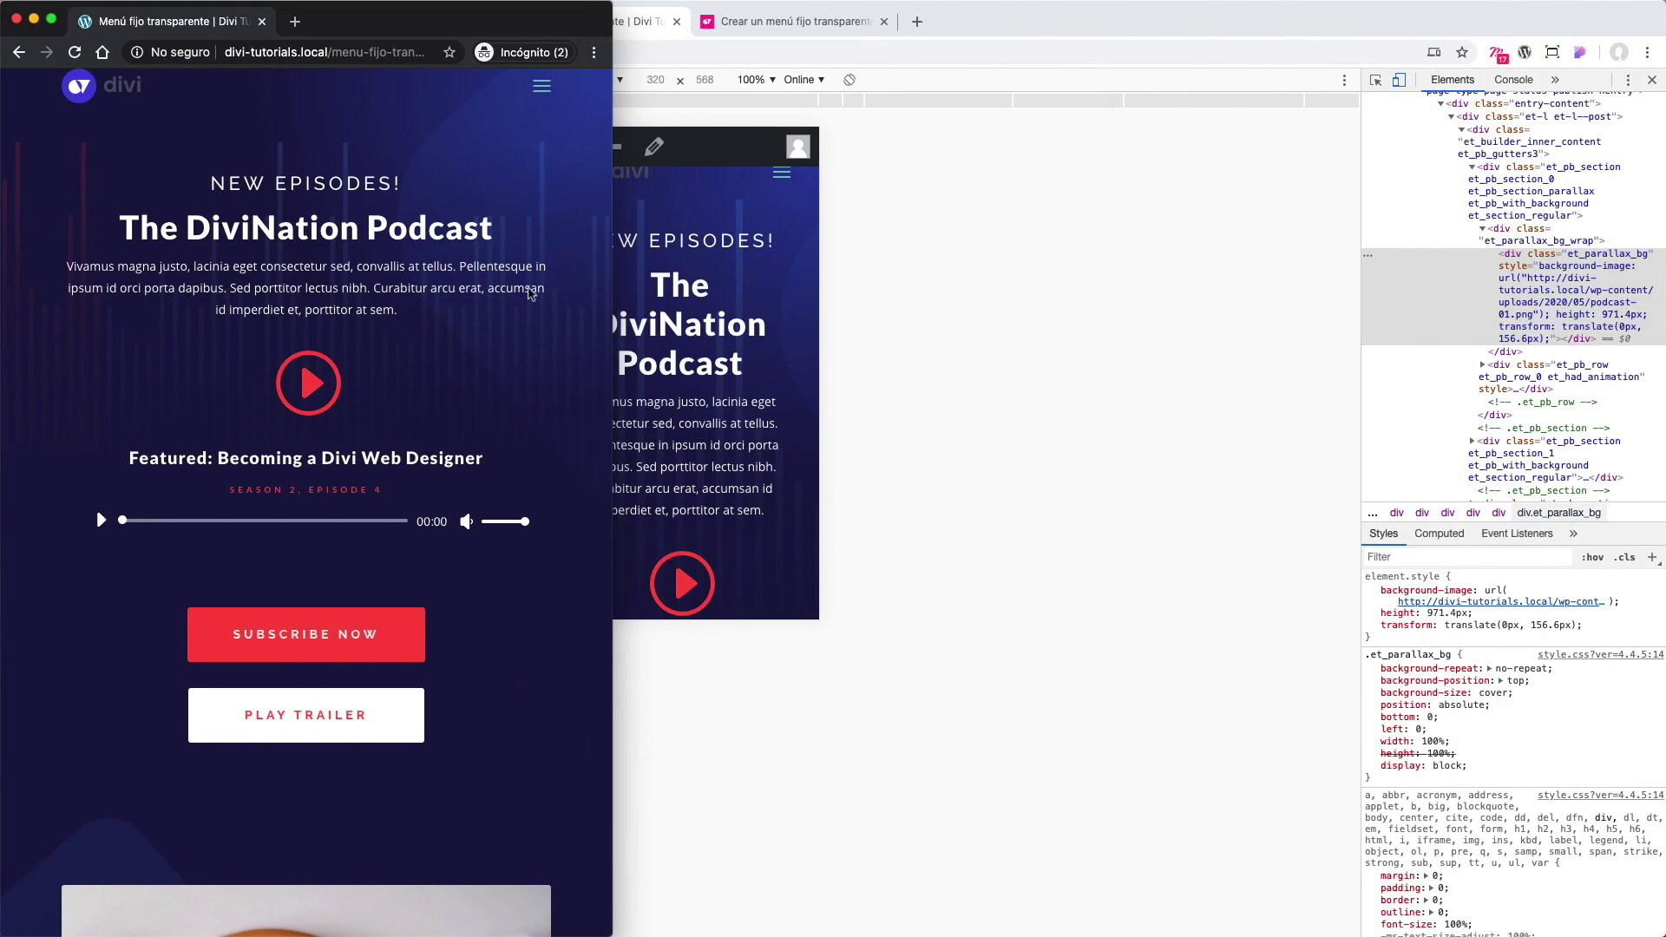
{"action": "left_click", "coordinate": [541, 87]}
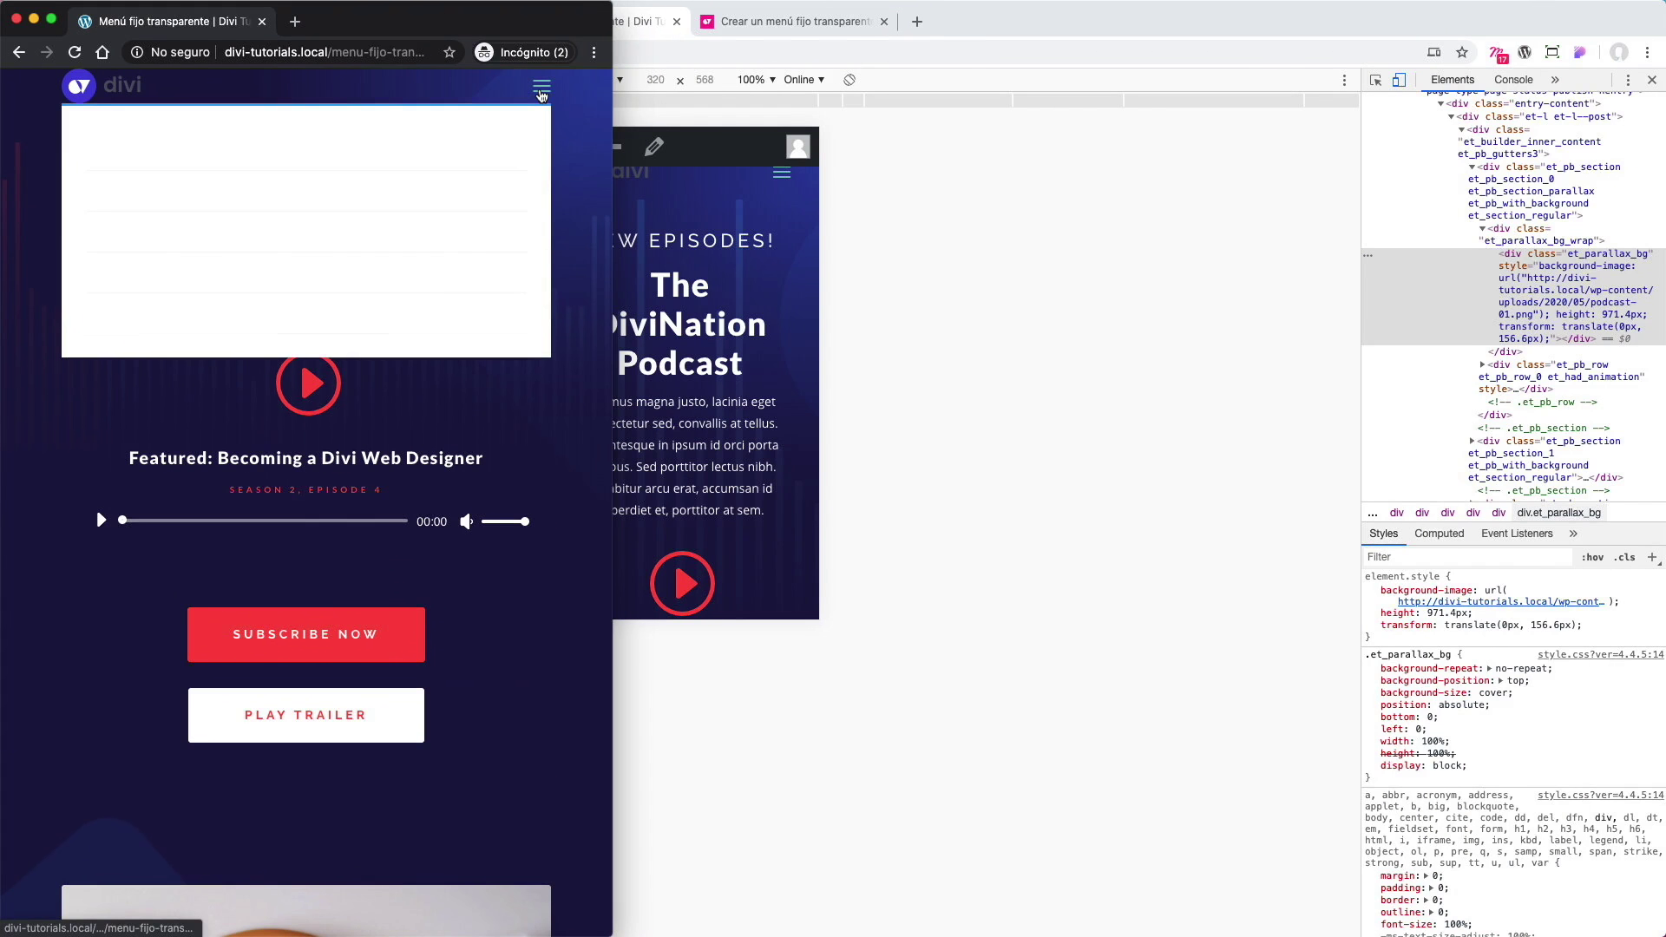
{"action": "left_click", "coordinate": [542, 88]}
{"action": "left_click", "coordinate": [543, 88]}
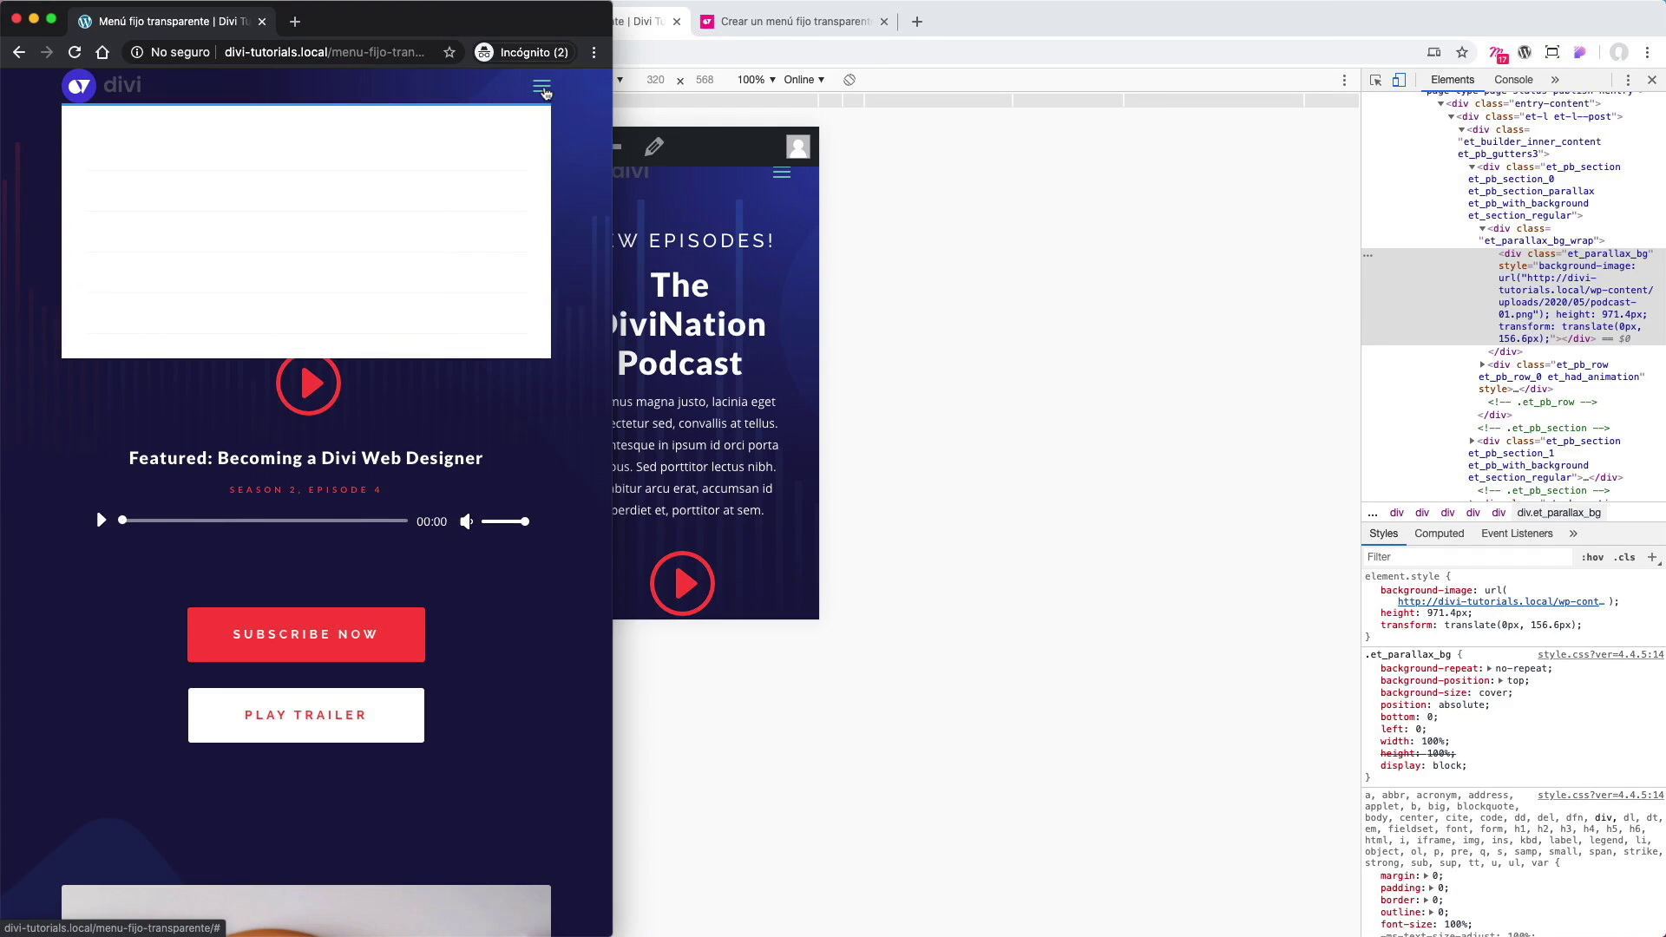
{"action": "left_click", "coordinate": [544, 88]}
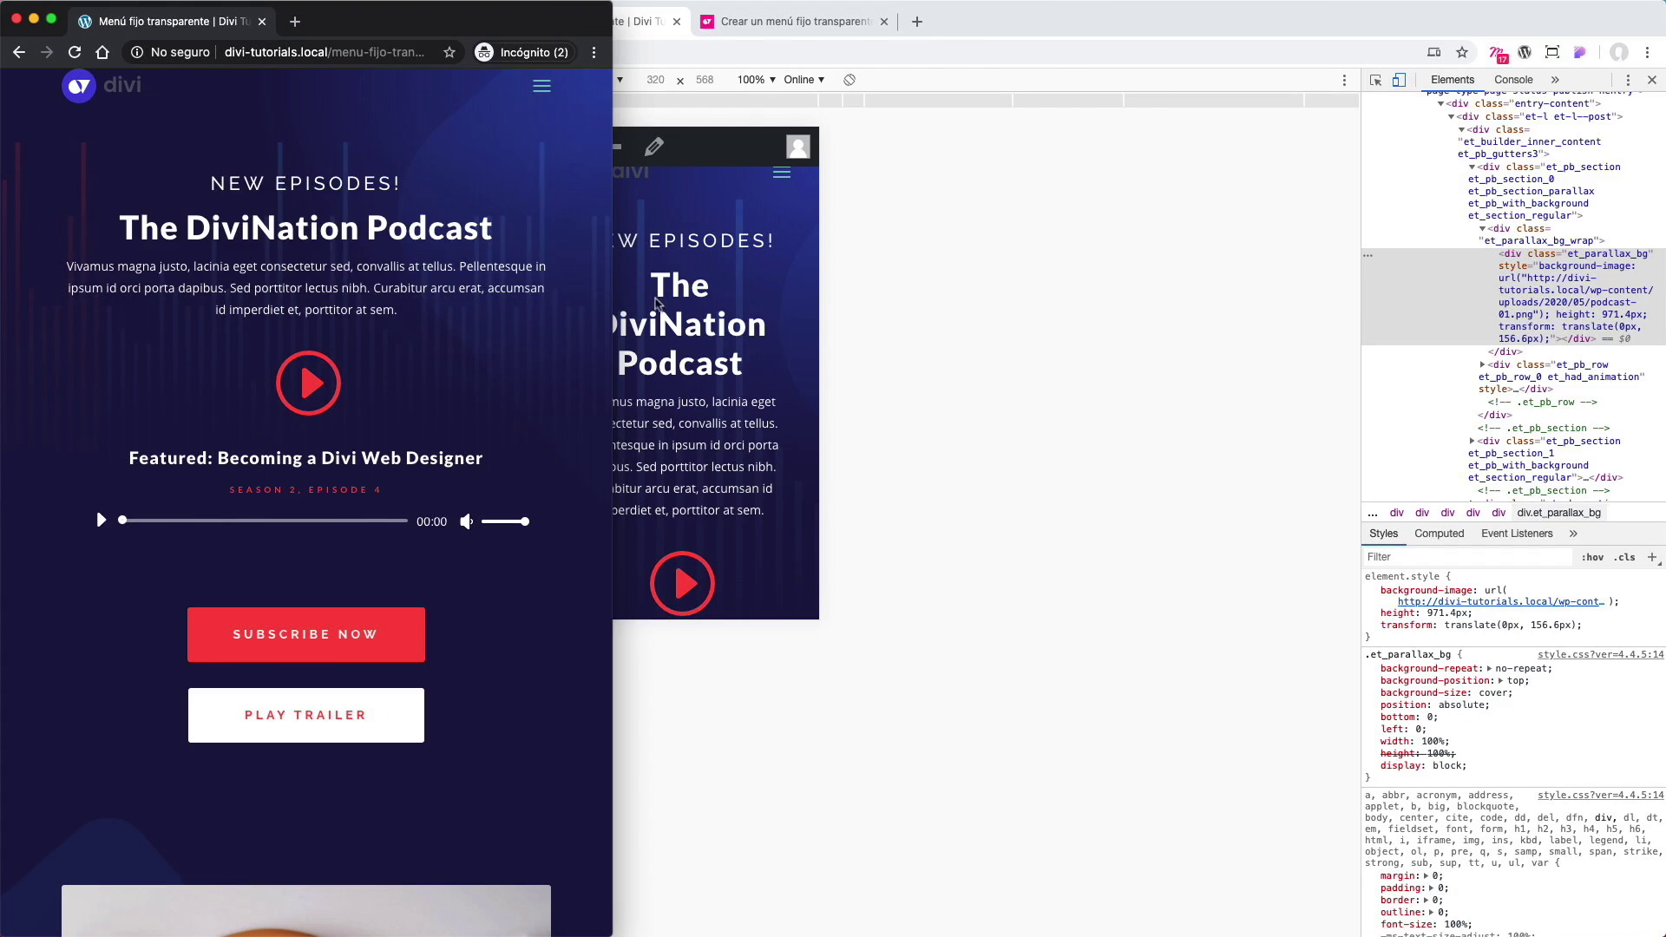
Step: Shrink the incognito window further to phone width and test the mobile menu again
{"action": "left_click_drag", "start_coordinate": [612, 336], "coordinate": [351, 335]}
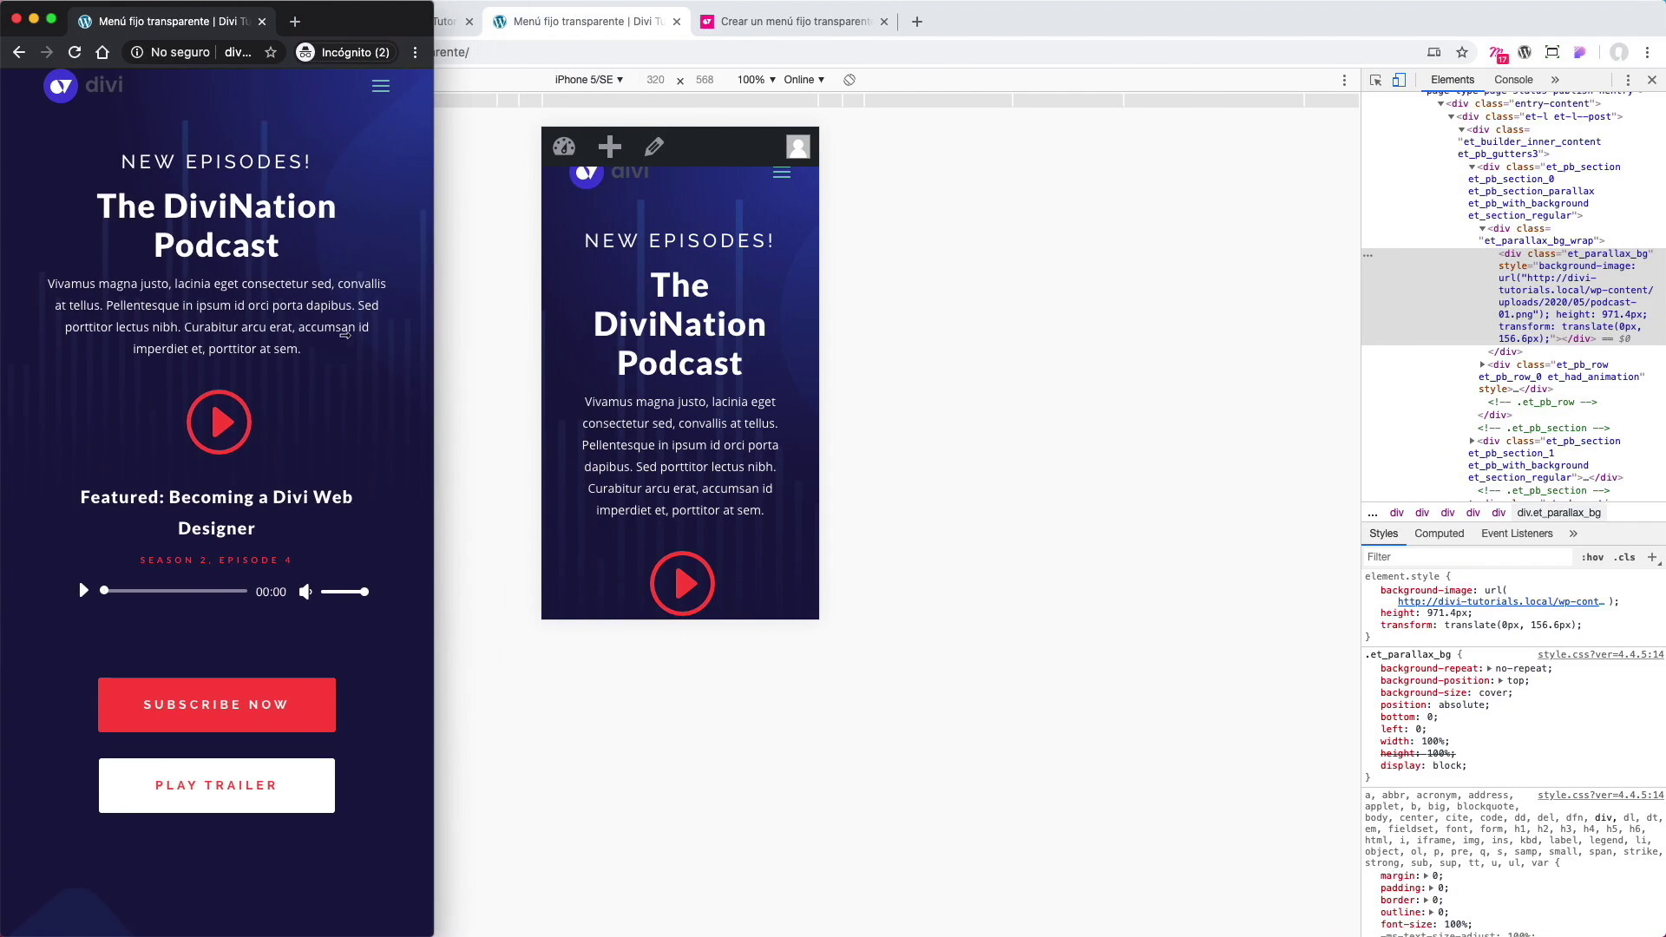
{"action": "left_click", "coordinate": [379, 90]}
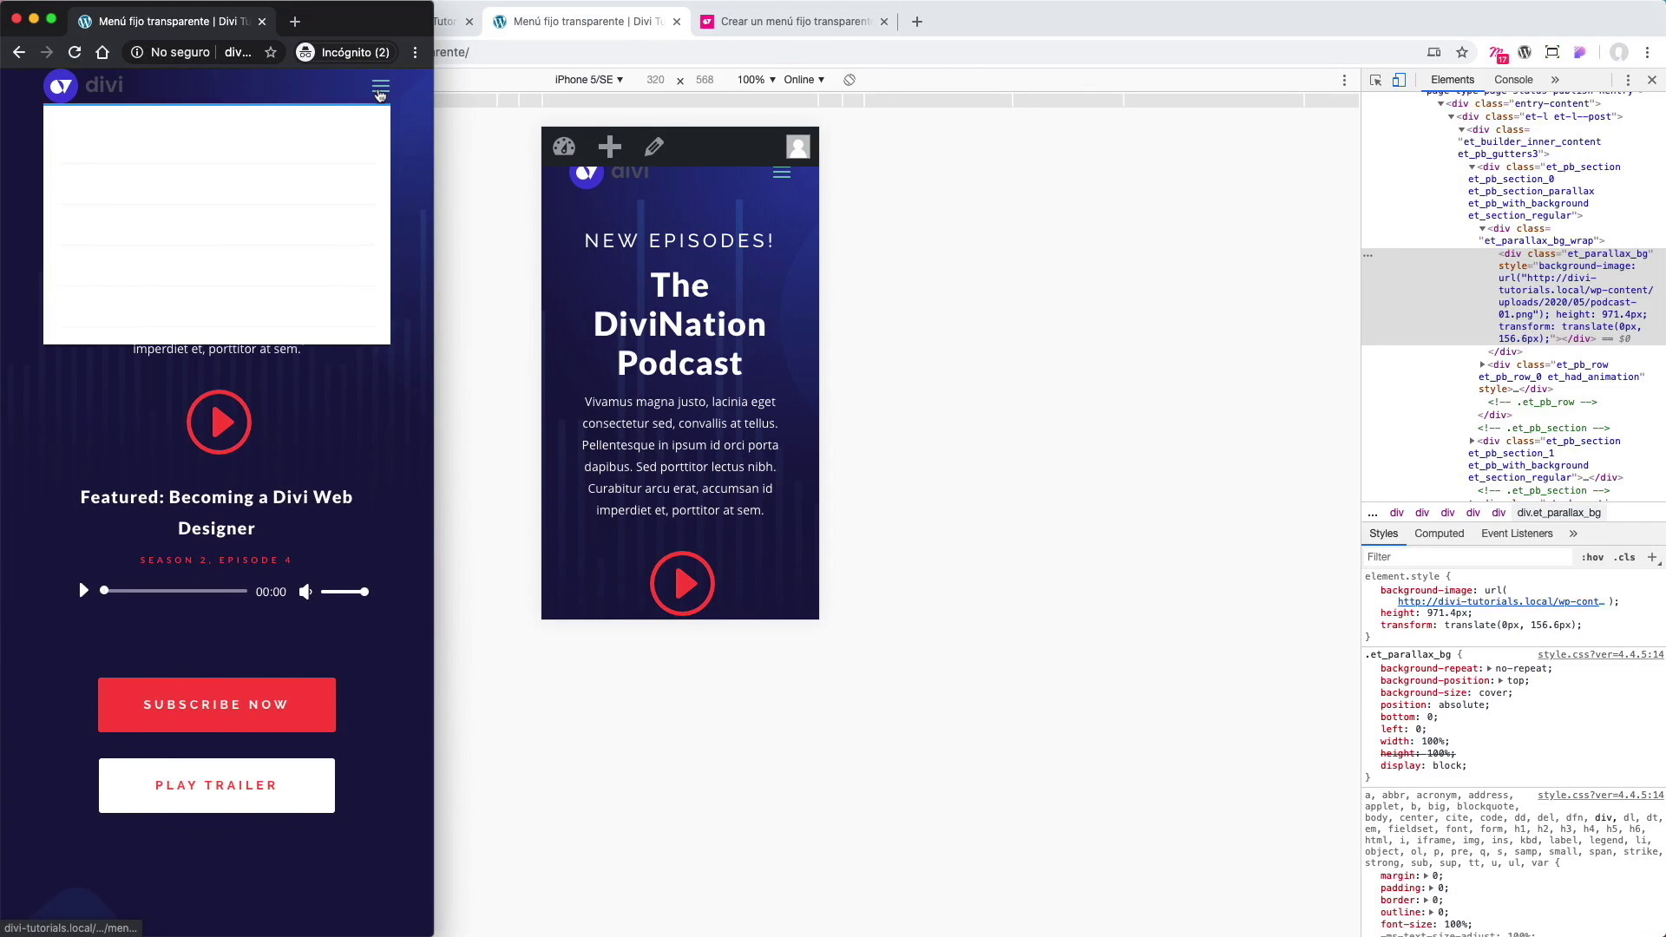
{"action": "left_click", "coordinate": [379, 91]}
{"action": "left_click", "coordinate": [379, 90]}
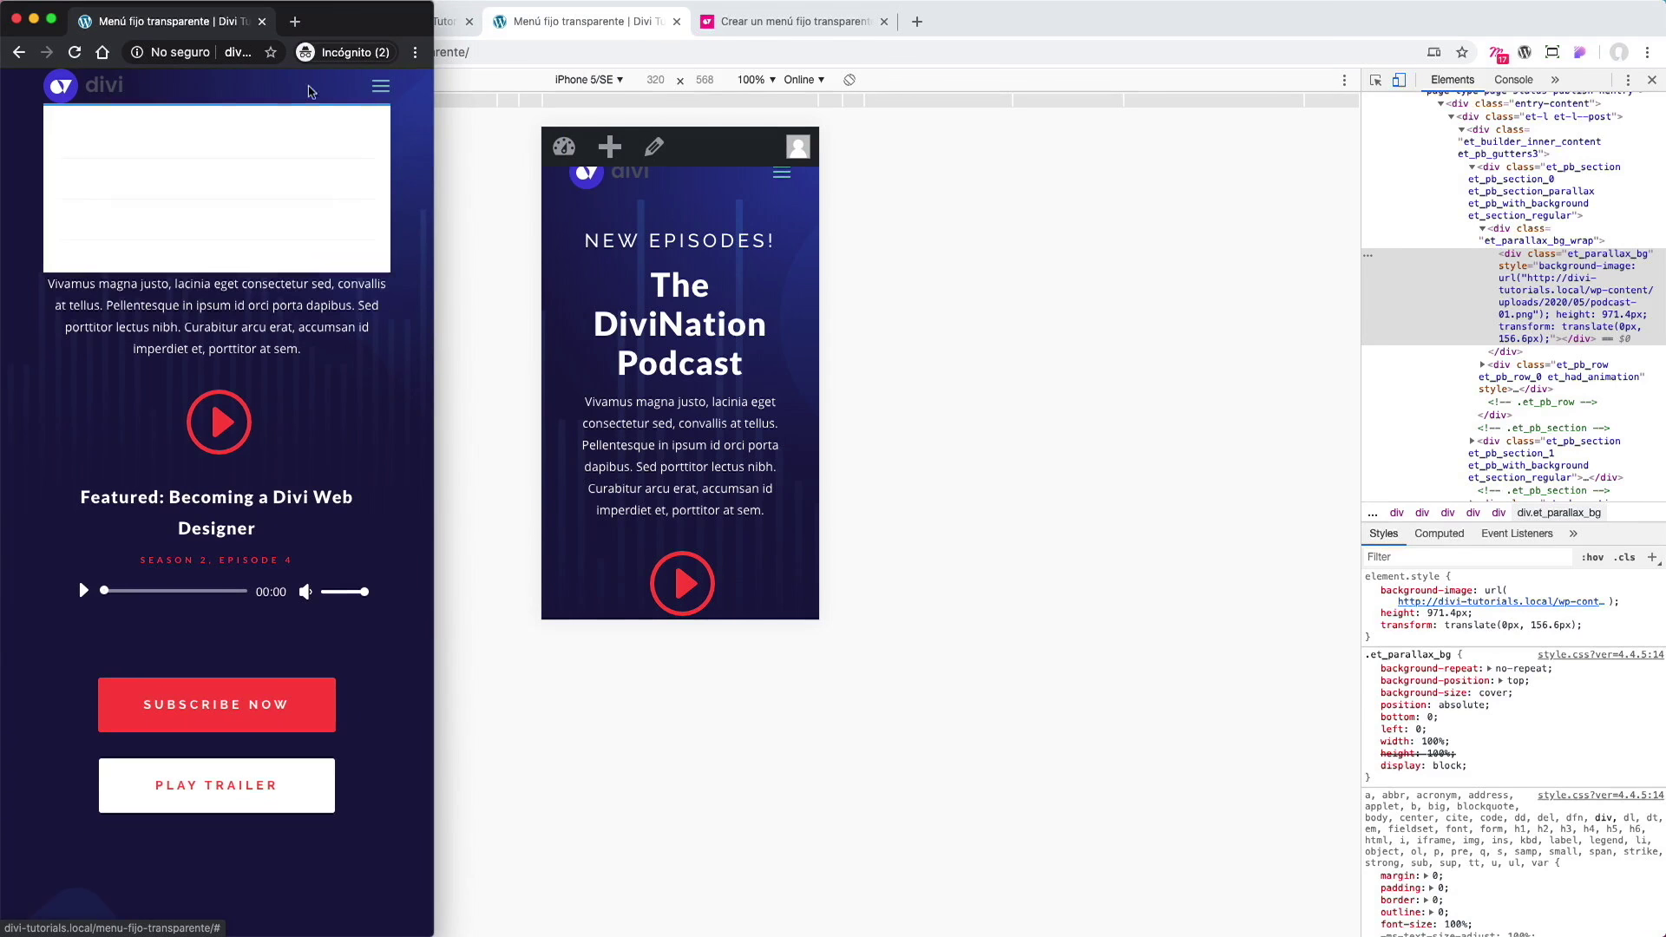
{"action": "left_click", "coordinate": [379, 90]}
Step: Check the fixed header's background color change at phone width by moving through the page and back to its start
{"action": "scroll", "coordinate": [373, 249], "scroll_direction": "down", "scroll_amount": 15}
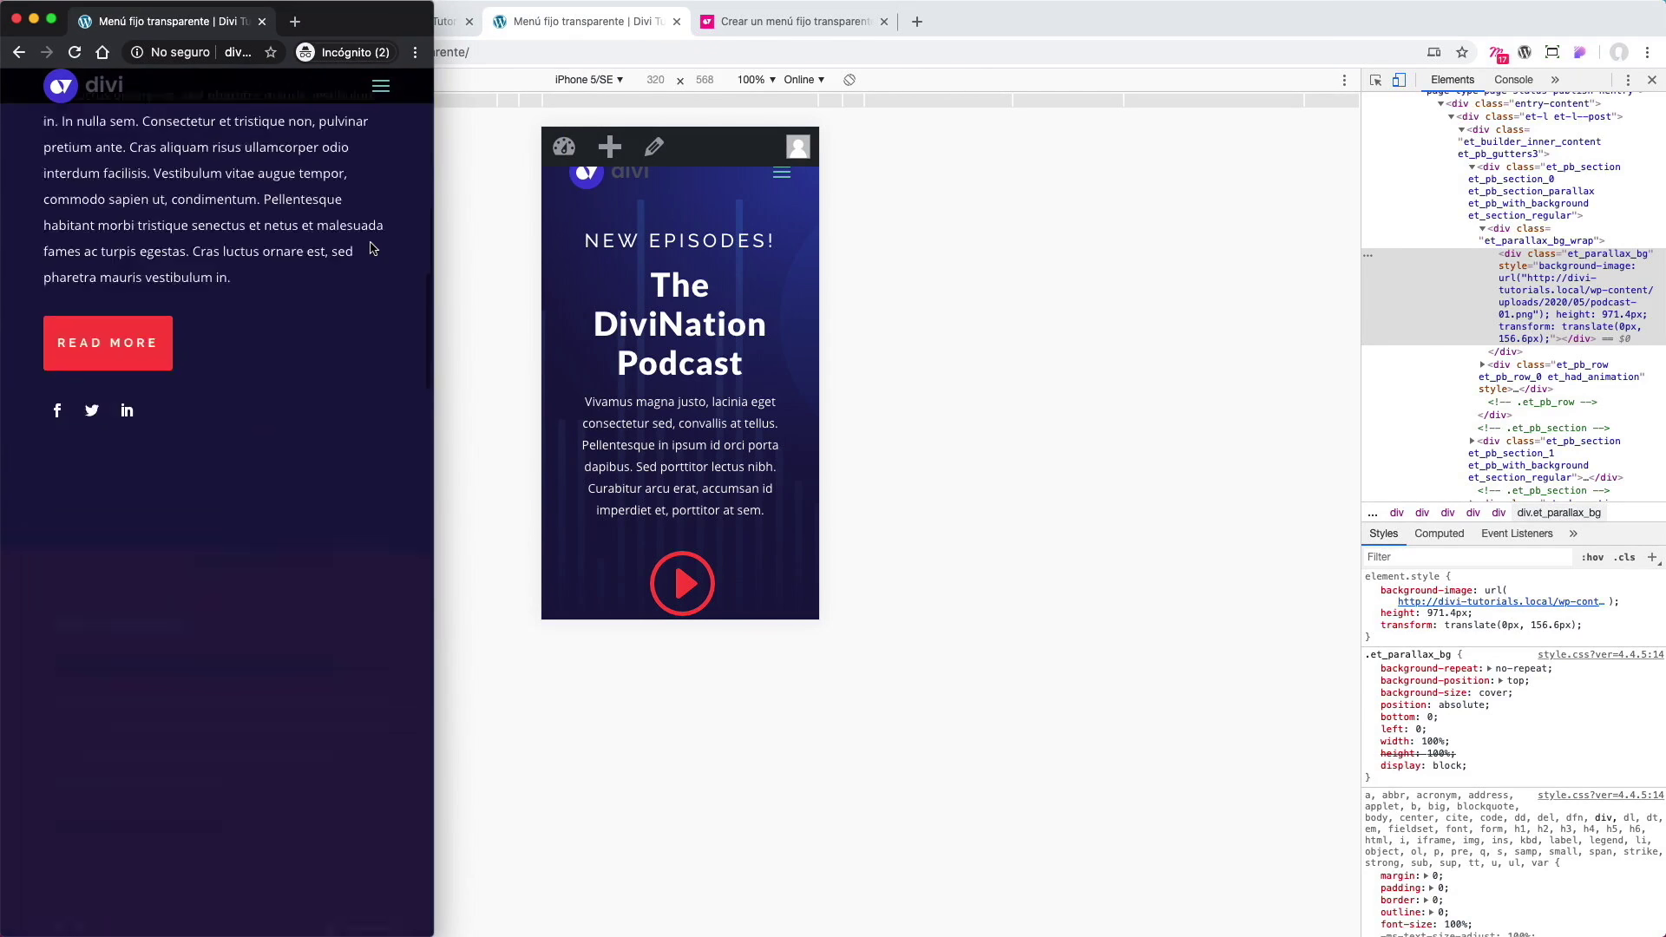
{"action": "scroll", "coordinate": [373, 249], "scroll_direction": "up", "scroll_amount": 15}
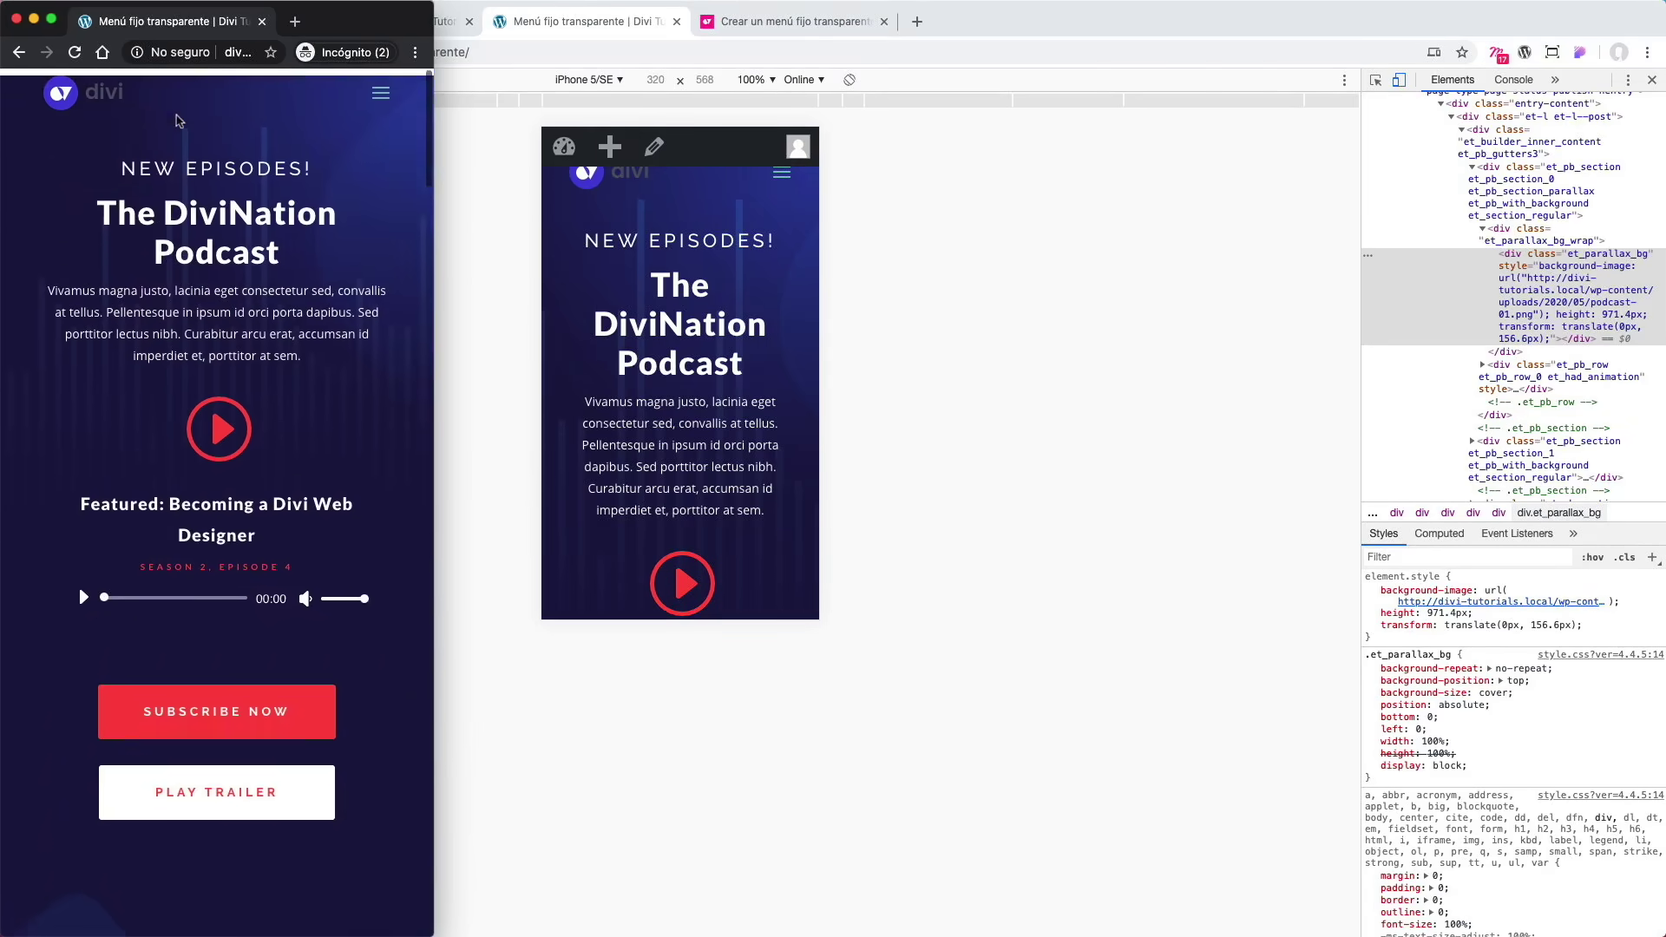
{"action": "scroll", "coordinate": [362, 223], "scroll_direction": "down", "scroll_amount": 15}
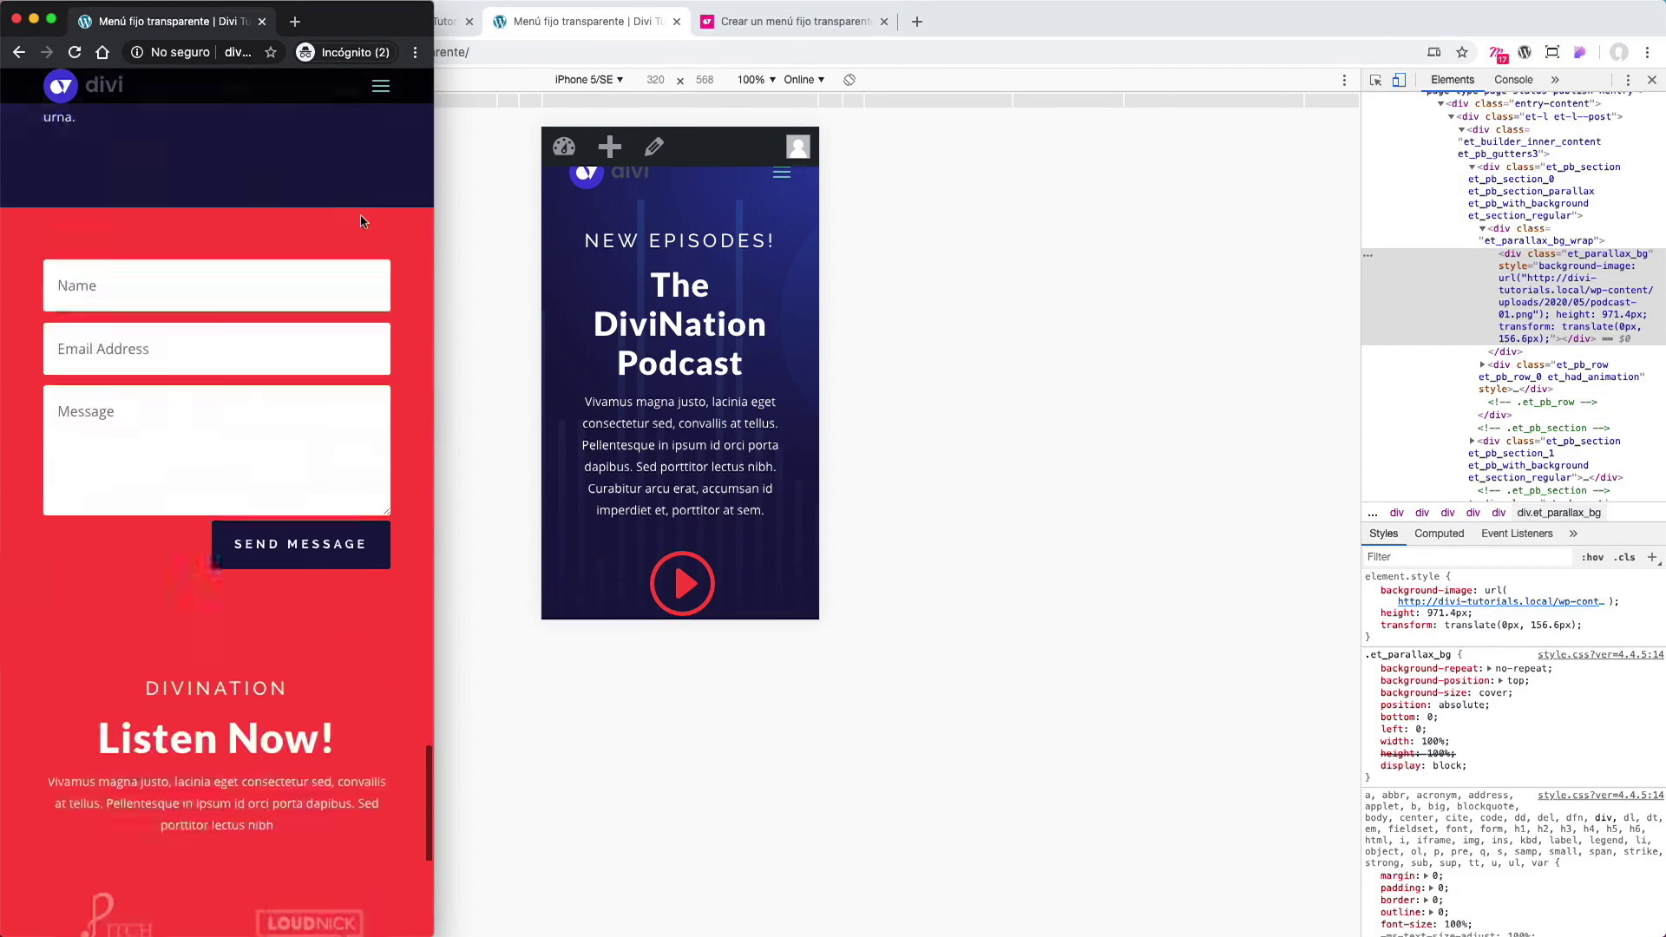
{"action": "scroll", "coordinate": [362, 223], "scroll_direction": "up", "scroll_amount": 15}
{"action": "scroll", "coordinate": [363, 293], "scroll_direction": "down", "scroll_amount": 15}
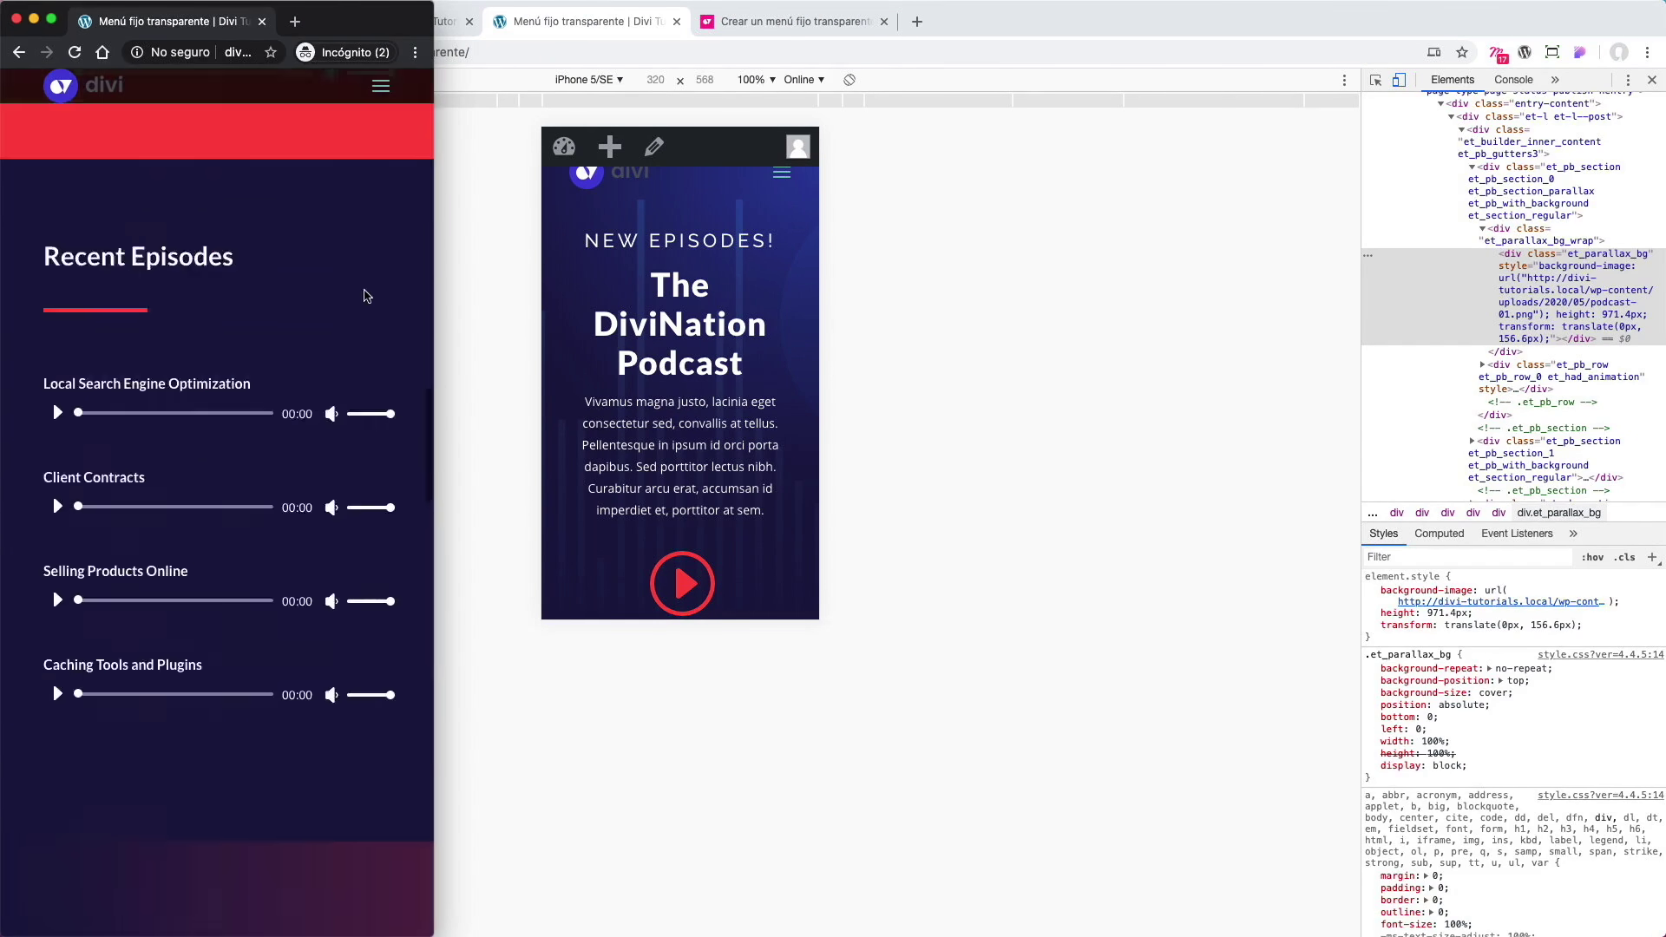
{"action": "scroll", "coordinate": [363, 293], "scroll_direction": "up", "scroll_amount": 15}
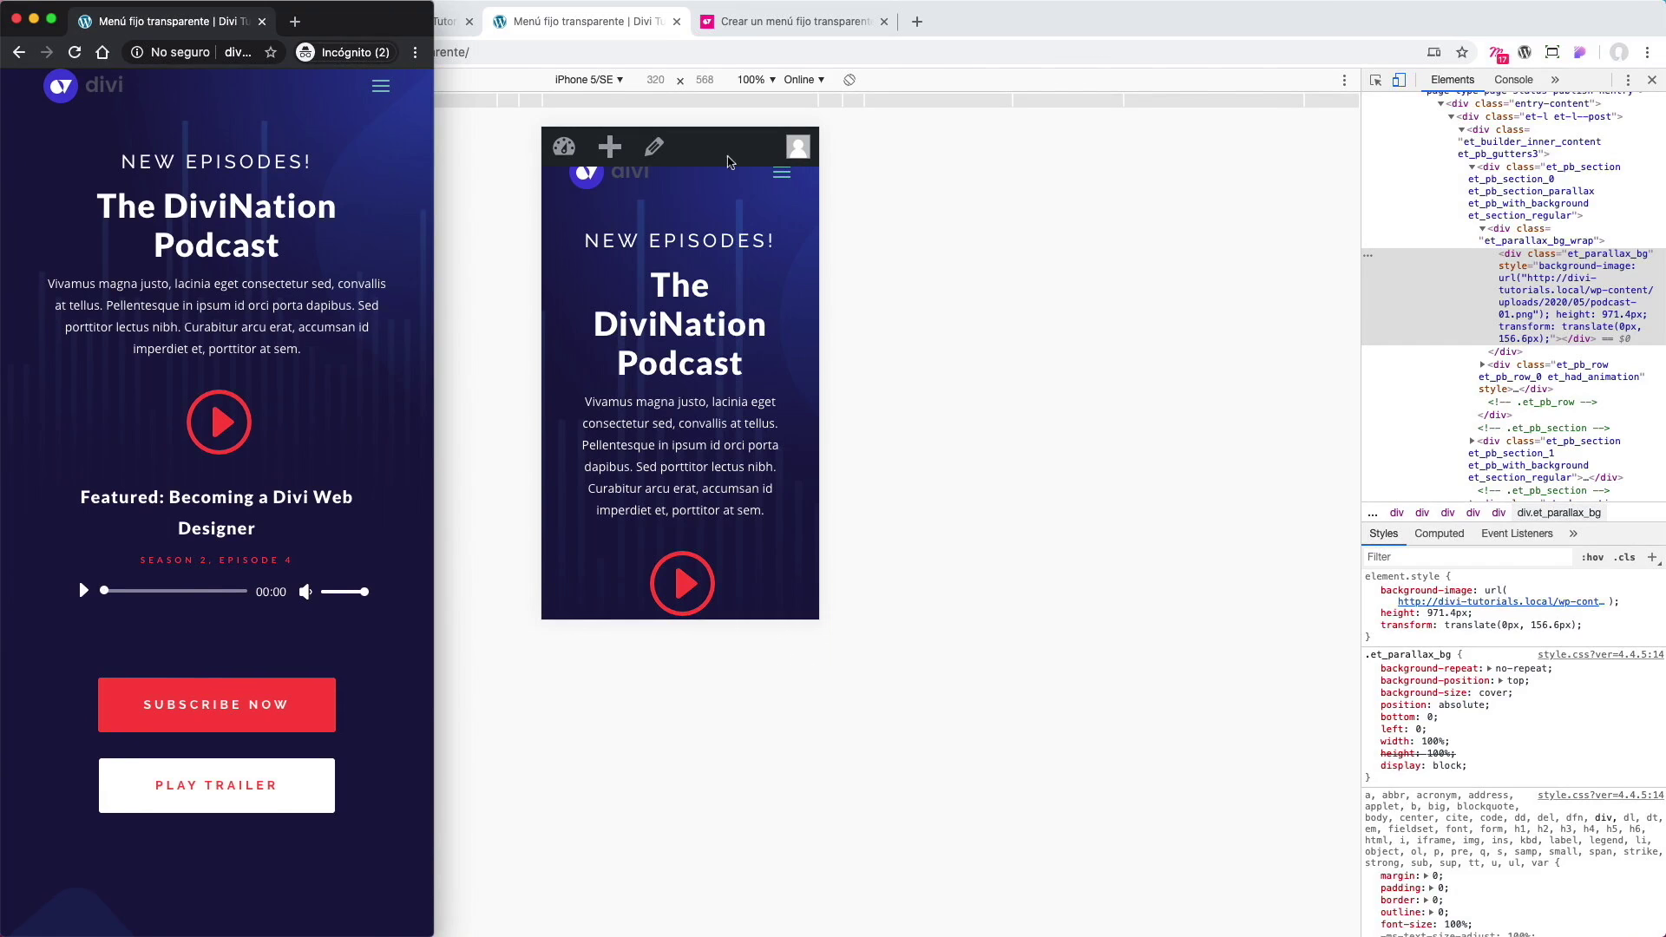
Step: Compare the header's scroll behavior in the iPhone 5/SE device preview with the phone-width incognito window
{"action": "scroll", "coordinate": [753, 237], "scroll_direction": "down", "scroll_amount": 8}
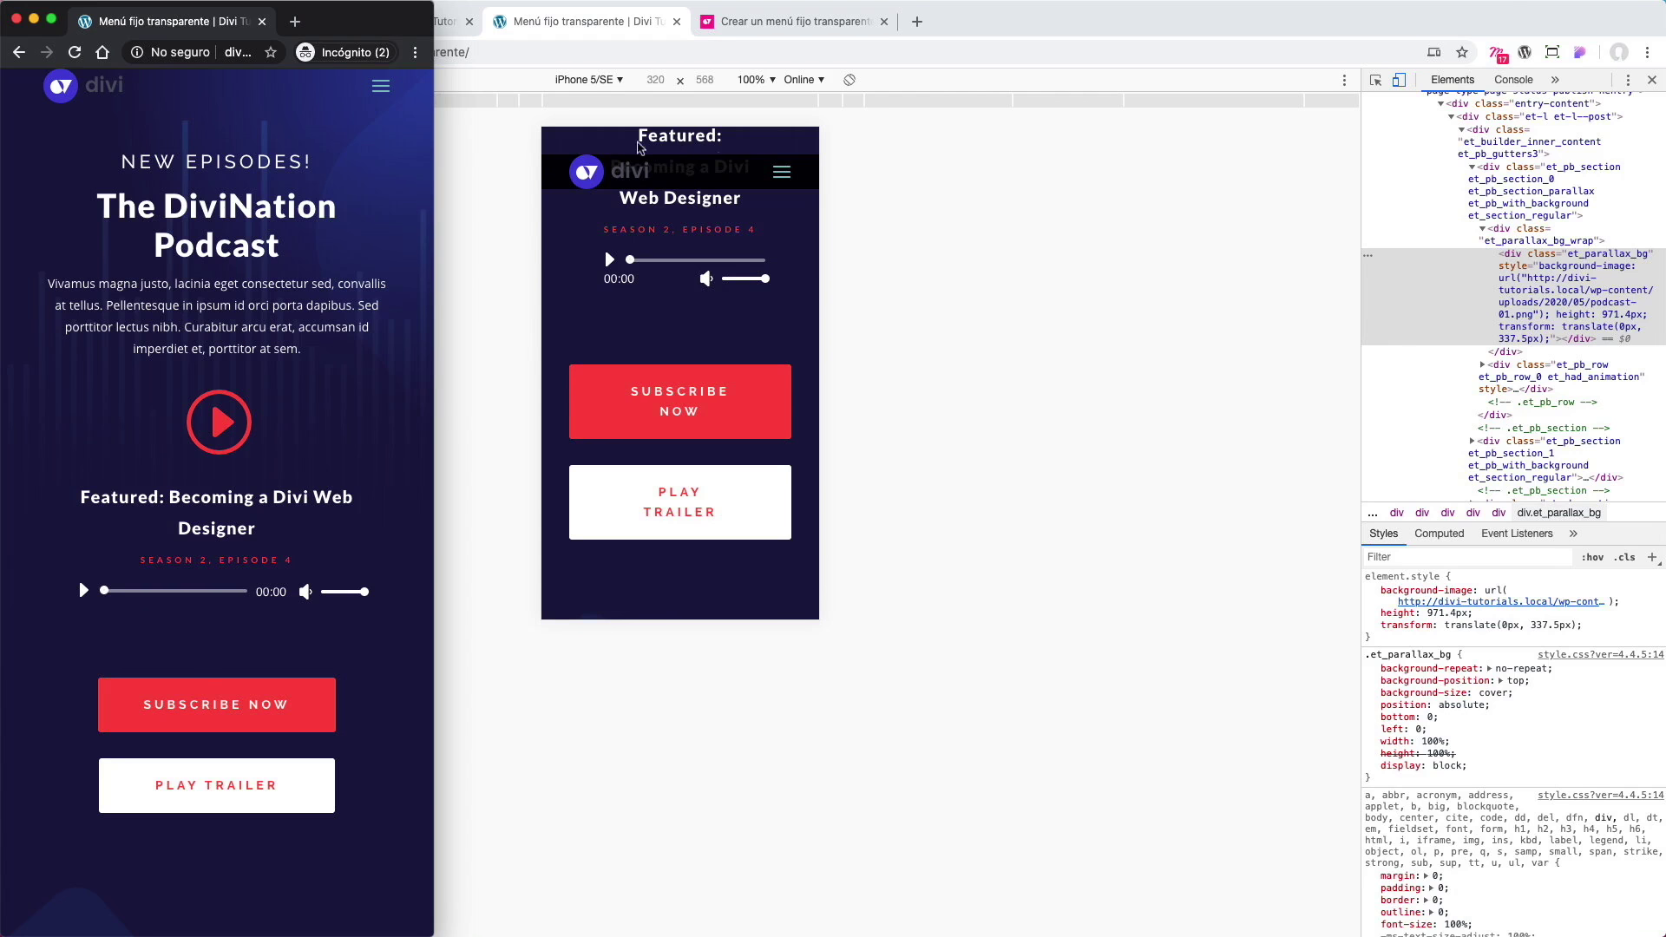
{"action": "scroll", "coordinate": [748, 221], "scroll_direction": "up", "scroll_amount": 6}
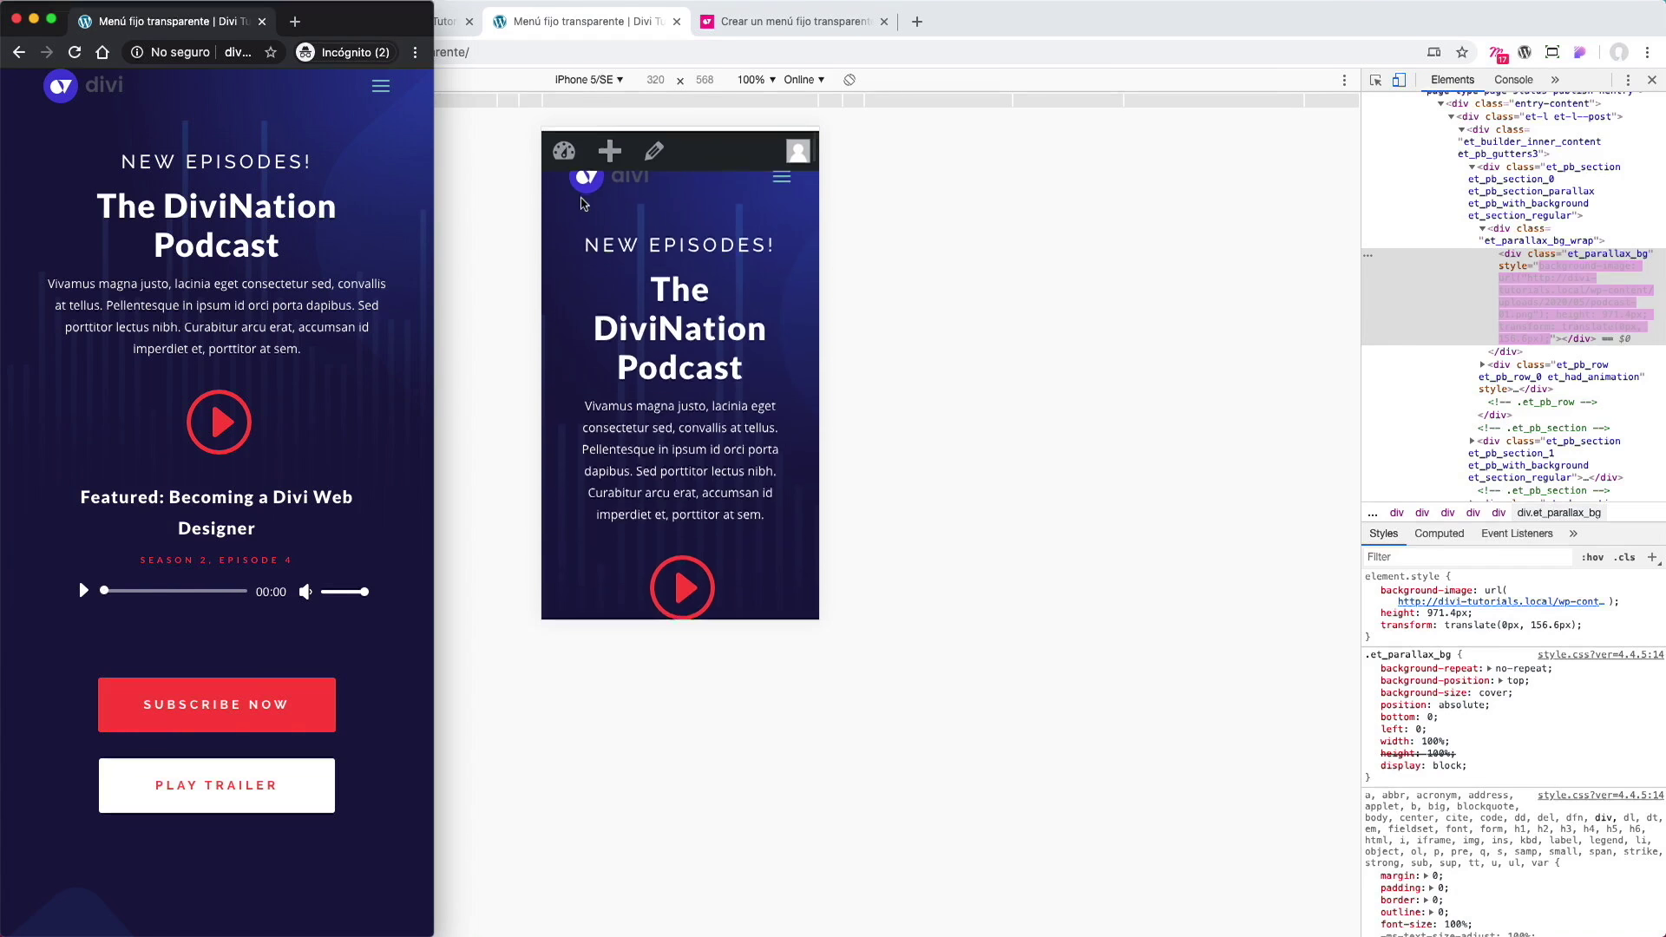
{"action": "scroll", "coordinate": [297, 333], "scroll_direction": "down", "scroll_amount": 20}
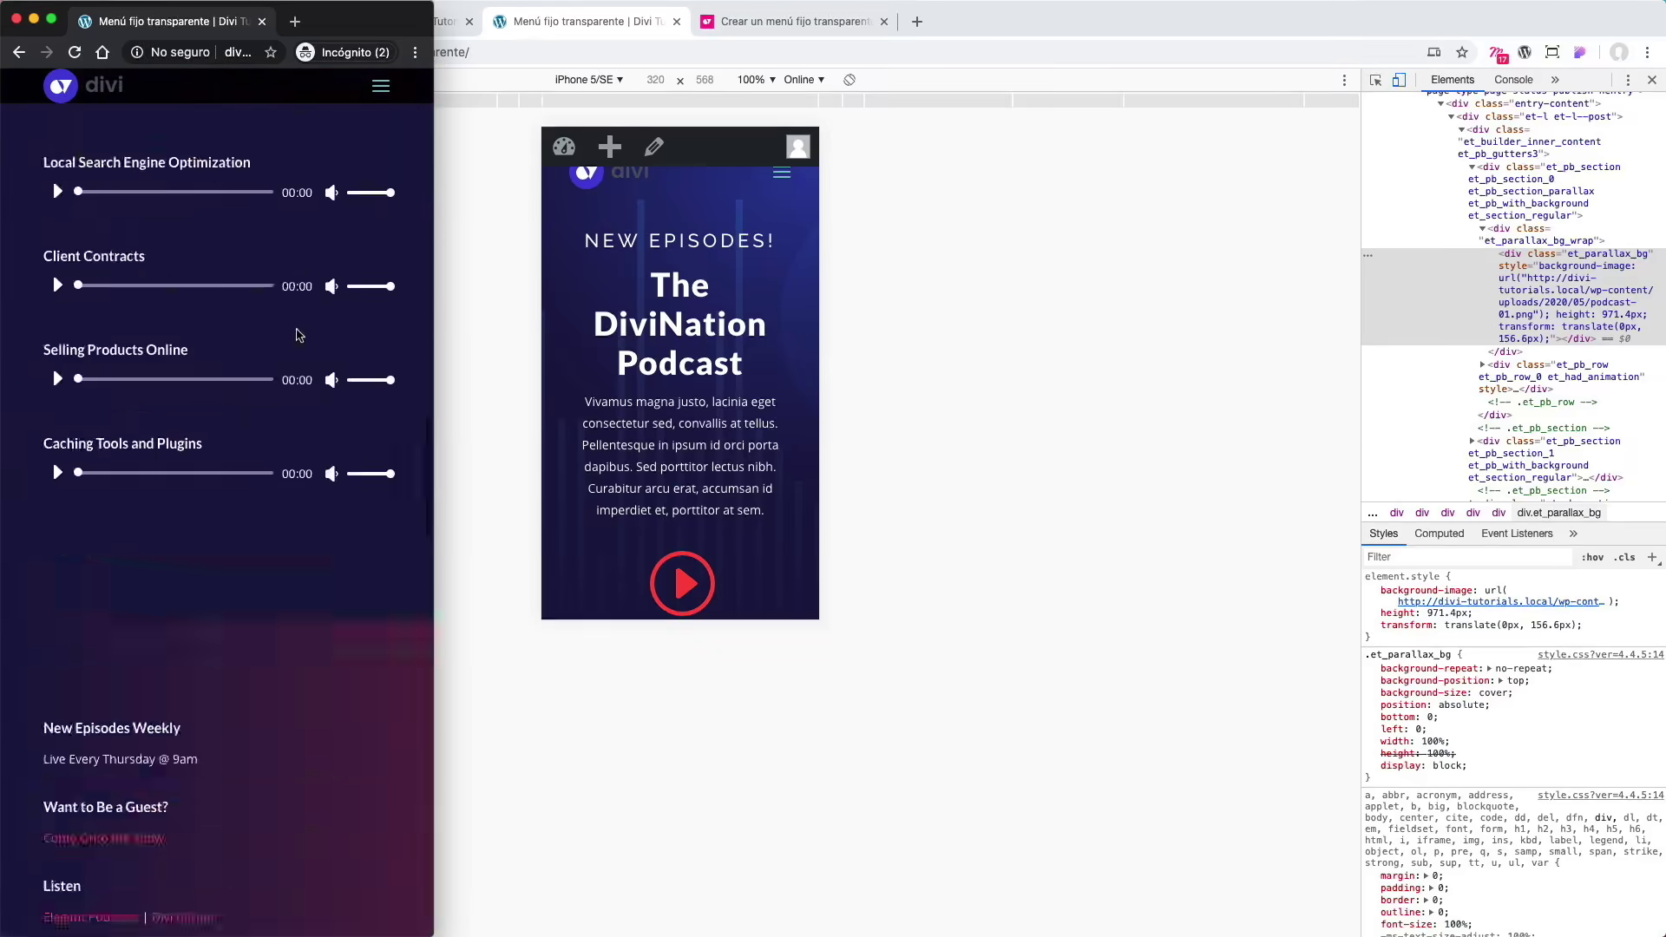
{"action": "scroll", "coordinate": [297, 335], "scroll_direction": "up", "scroll_amount": 8}
{"action": "scroll", "coordinate": [297, 335], "scroll_direction": "up", "scroll_amount": 12}
{"action": "scroll", "coordinate": [256, 400], "scroll_direction": "down", "scroll_amount": 15}
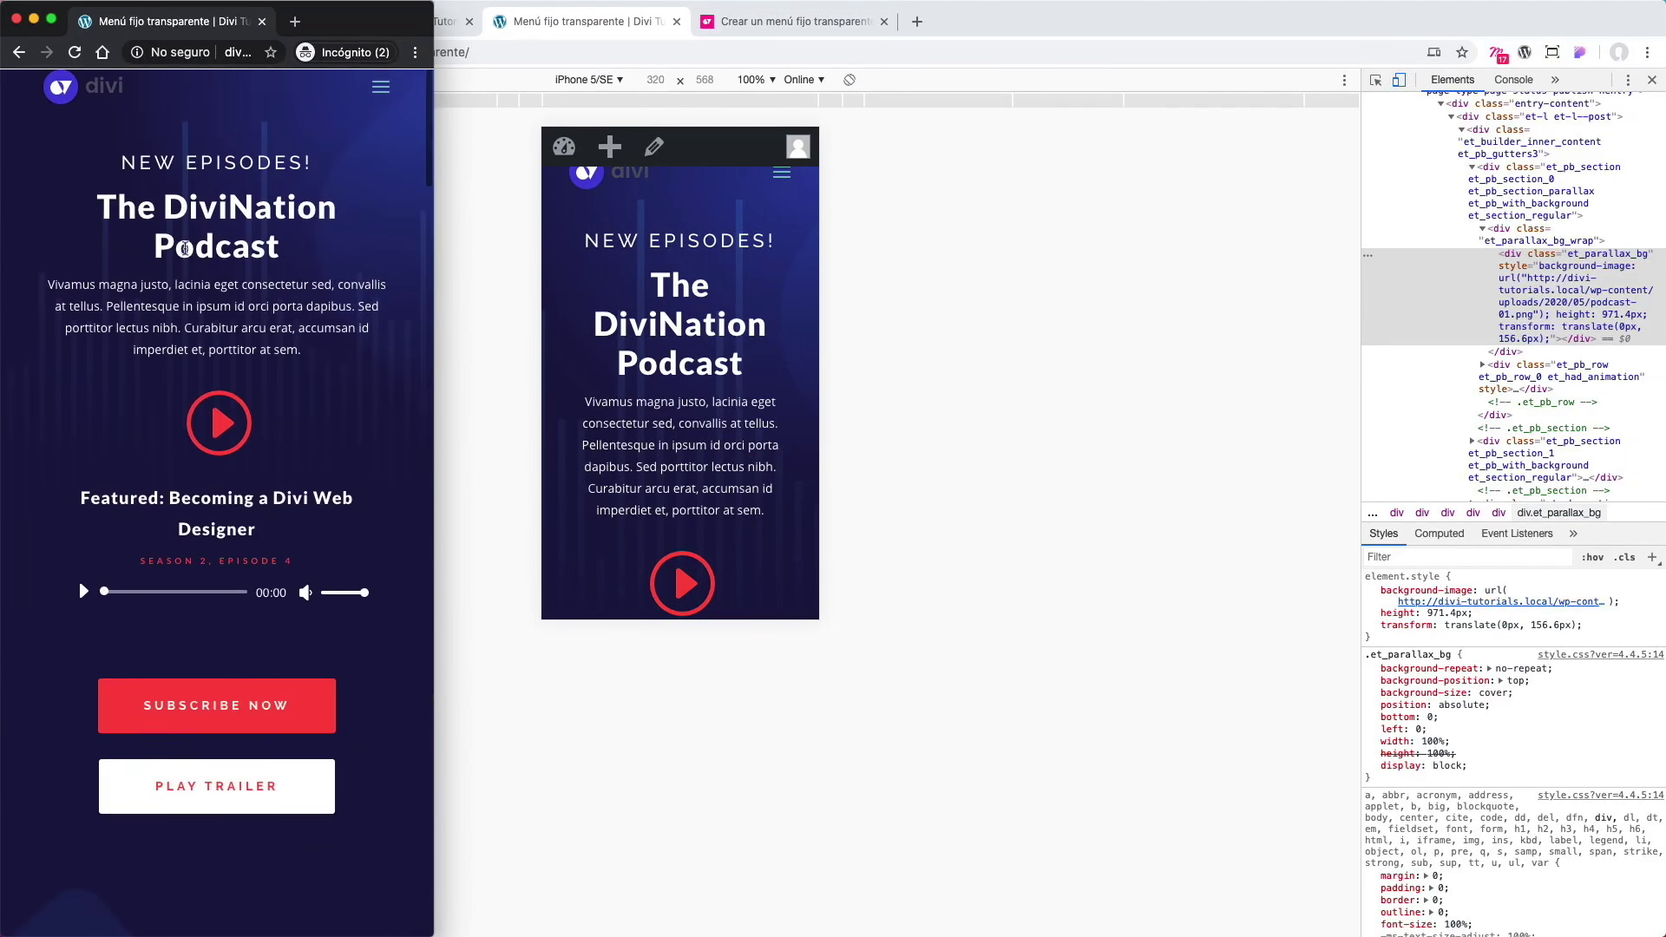
{"action": "scroll", "coordinate": [255, 400], "scroll_direction": "up", "scroll_amount": 10}
{"action": "scroll", "coordinate": [256, 400], "scroll_direction": "down", "scroll_amount": 5}
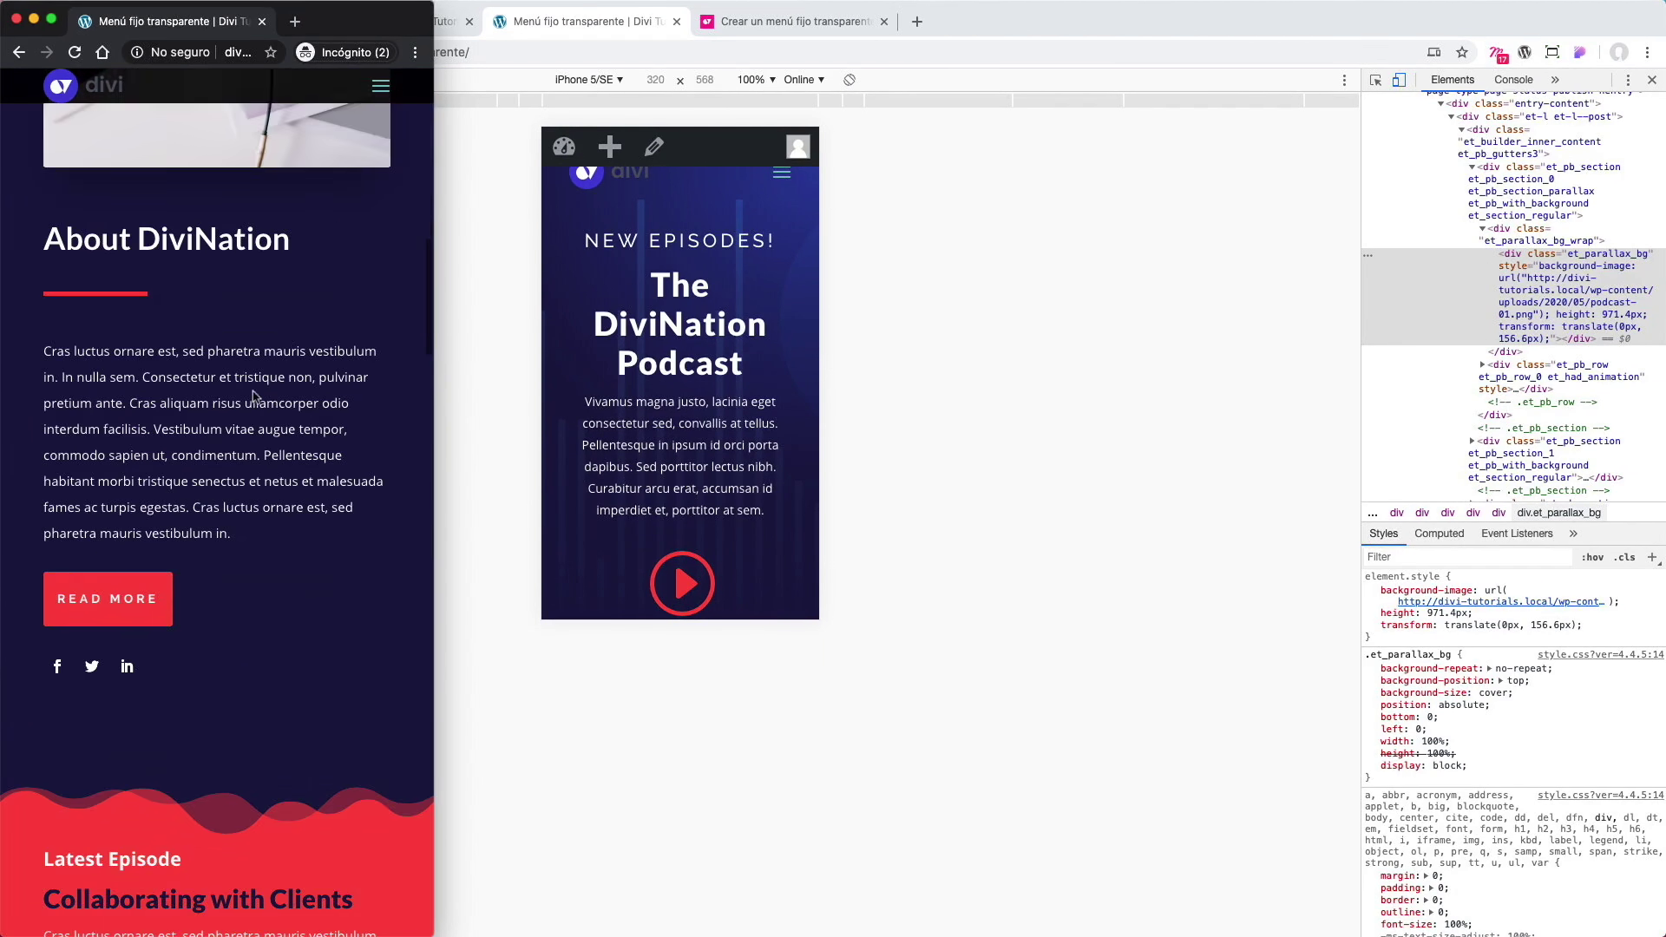
{"action": "scroll", "coordinate": [379, 173], "scroll_direction": "up", "scroll_amount": 2}
{"action": "scroll", "coordinate": [374, 224], "scroll_direction": "down", "scroll_amount": 2}
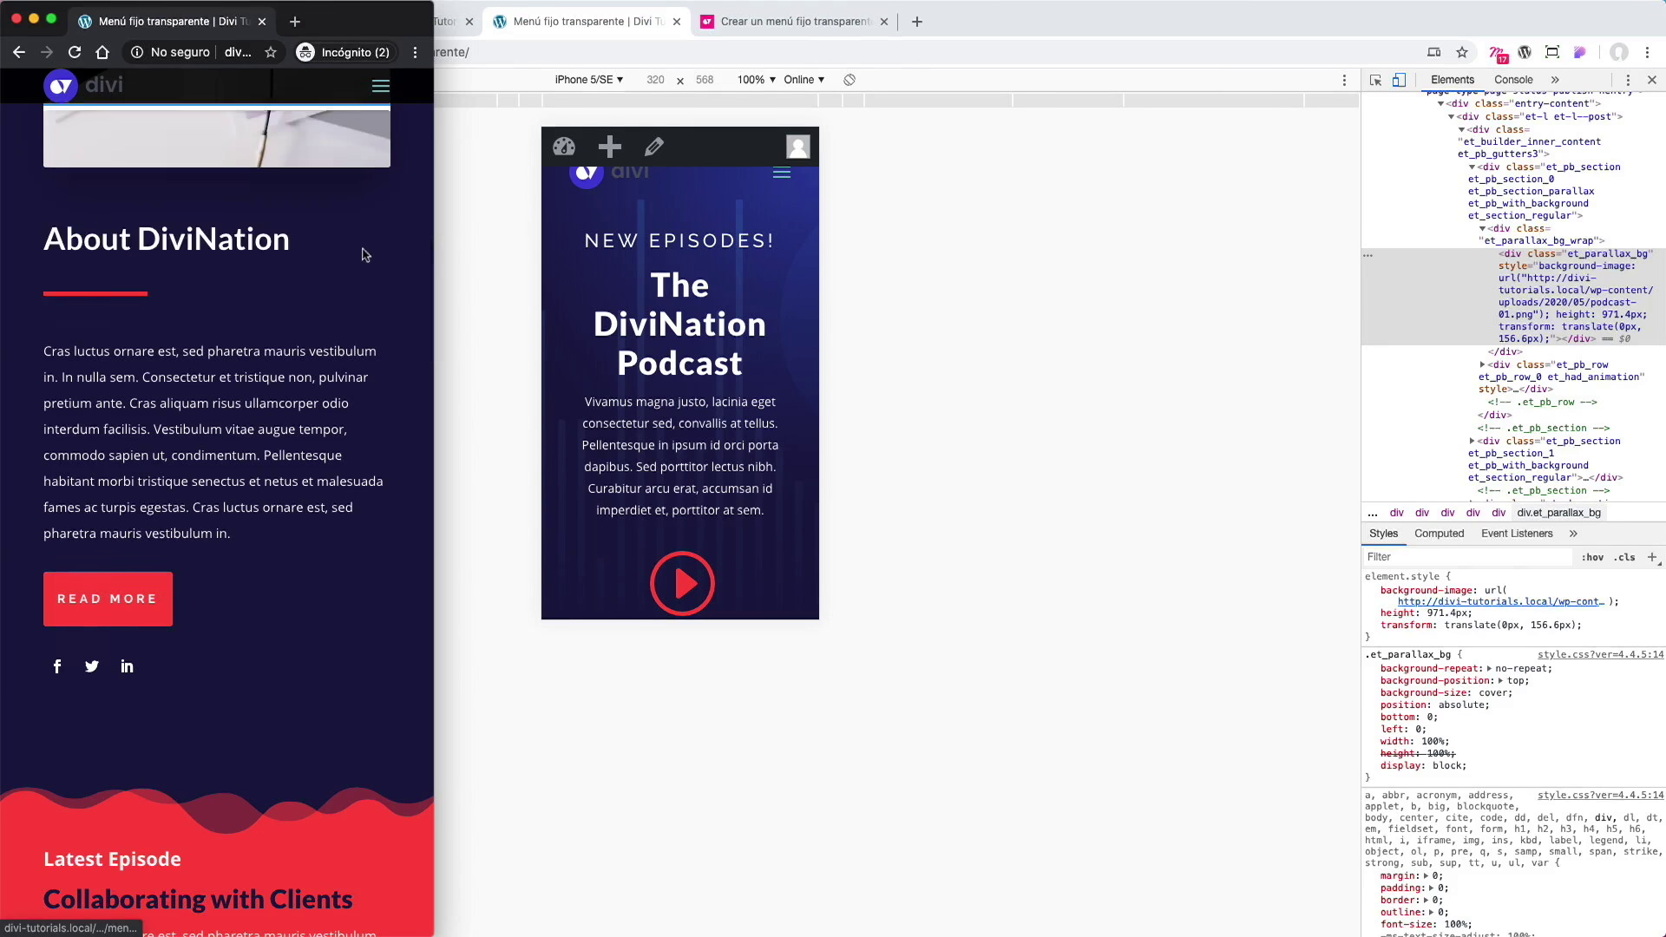
{"action": "scroll", "coordinate": [375, 224], "scroll_direction": "up", "scroll_amount": 10}
{"action": "scroll", "coordinate": [374, 224], "scroll_direction": "down", "scroll_amount": 1}
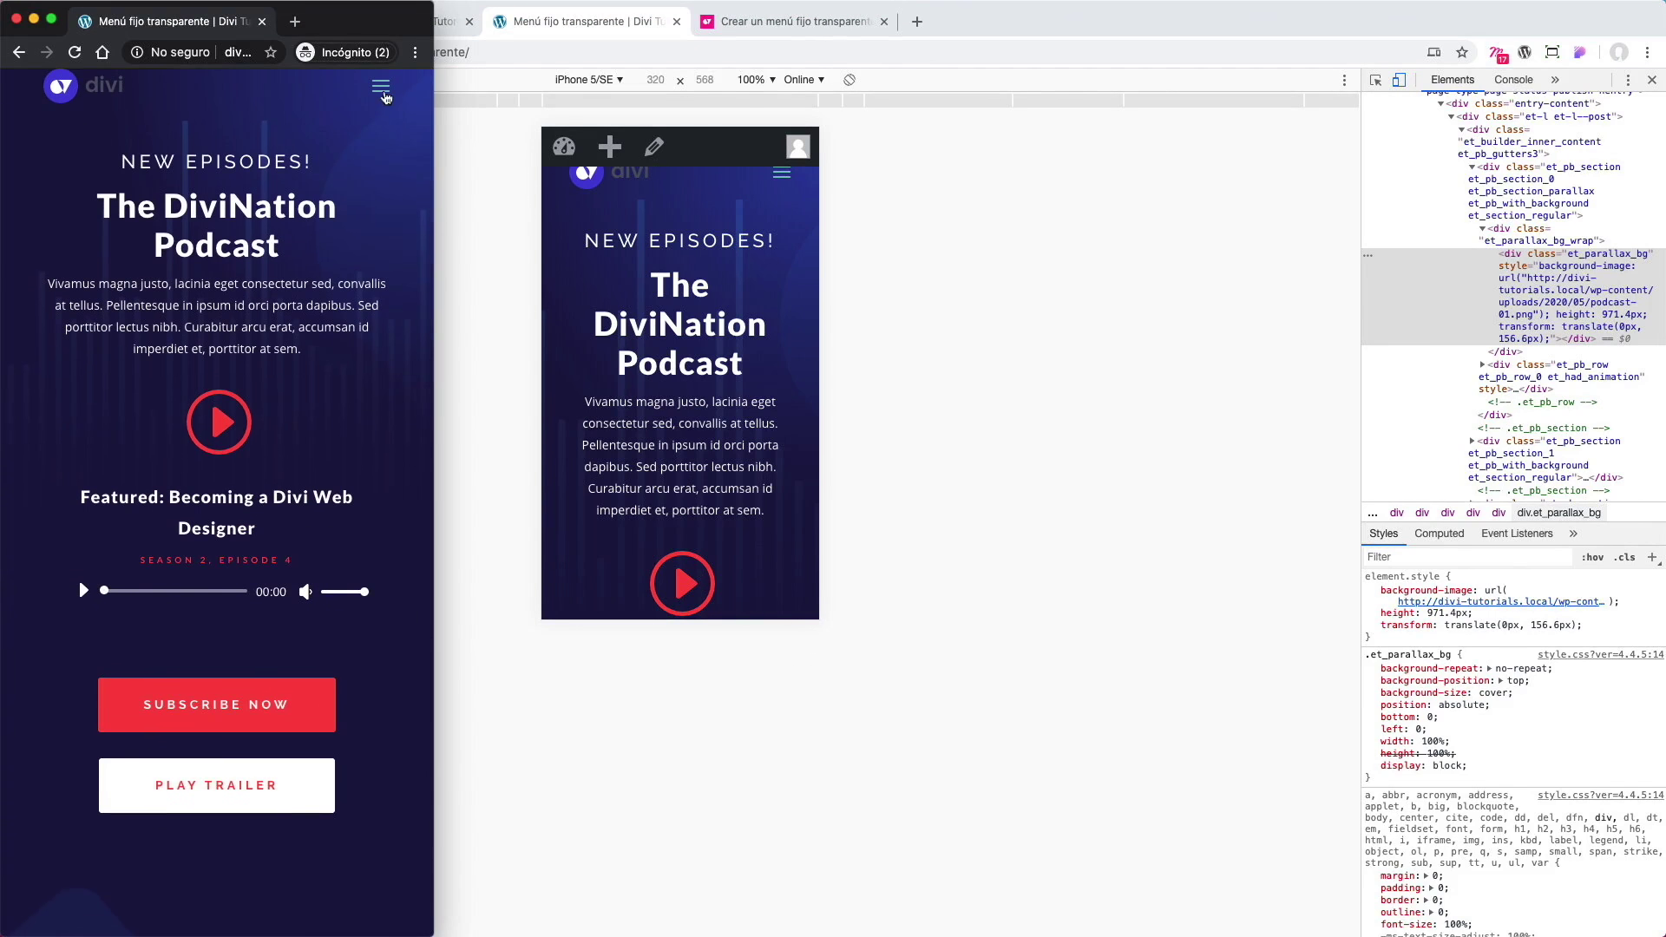
Step: Open and close the mobile menu once more and recheck the logo's surroundings while scrolling the page
{"action": "left_click", "coordinate": [381, 86]}
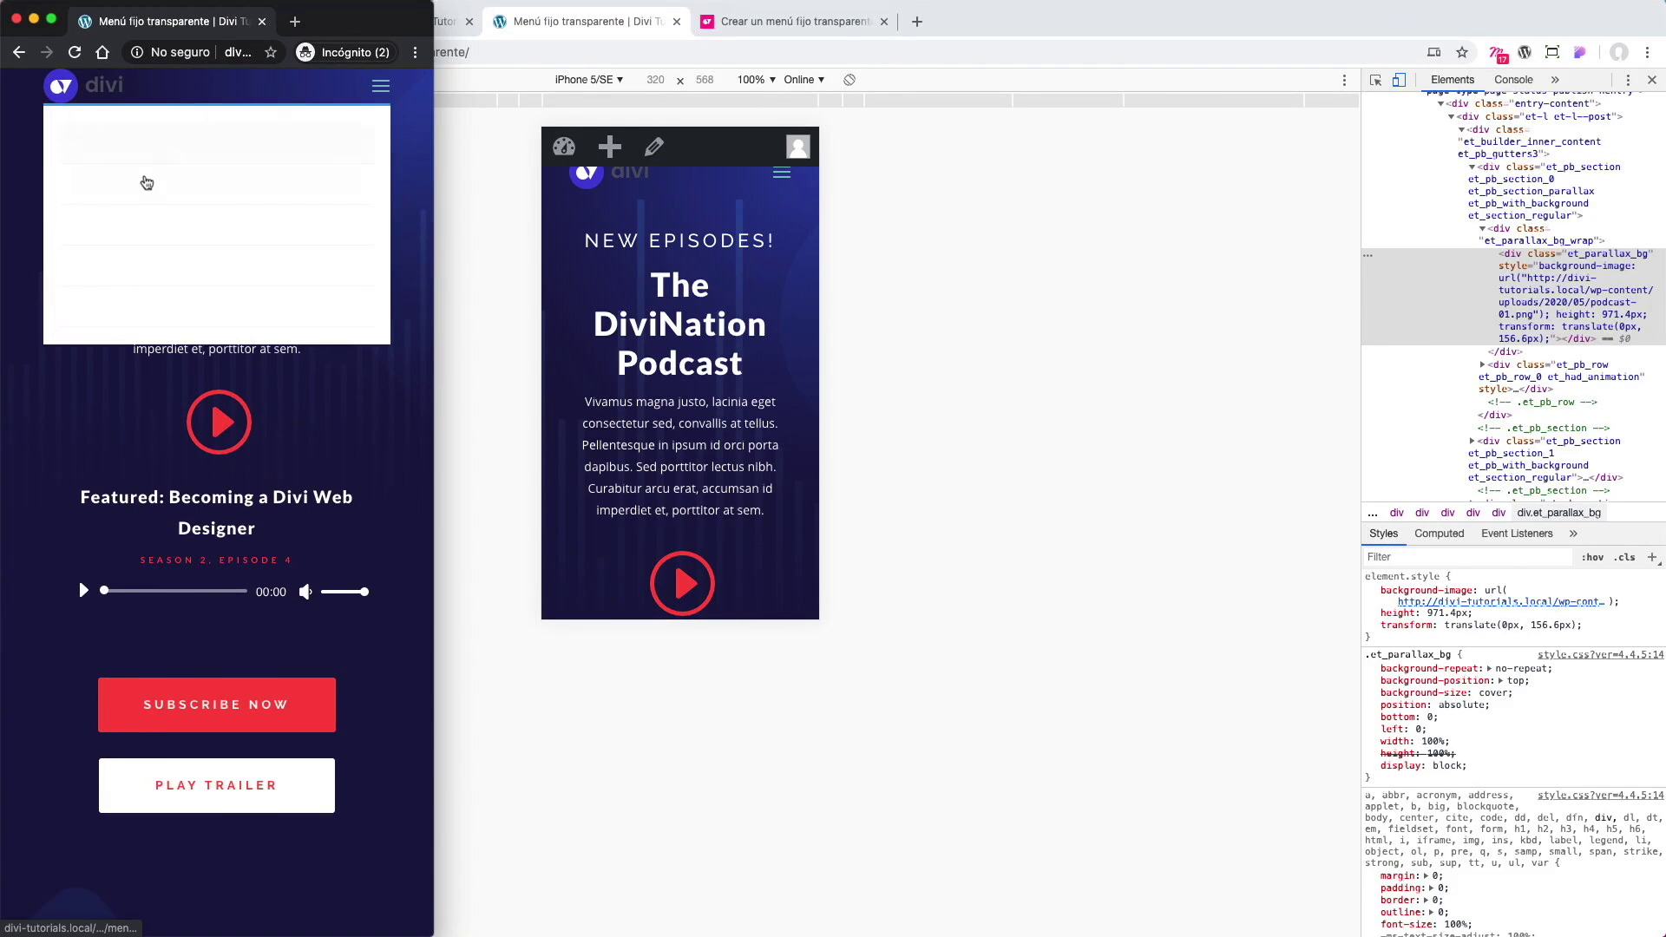
{"action": "left_click", "coordinate": [382, 98]}
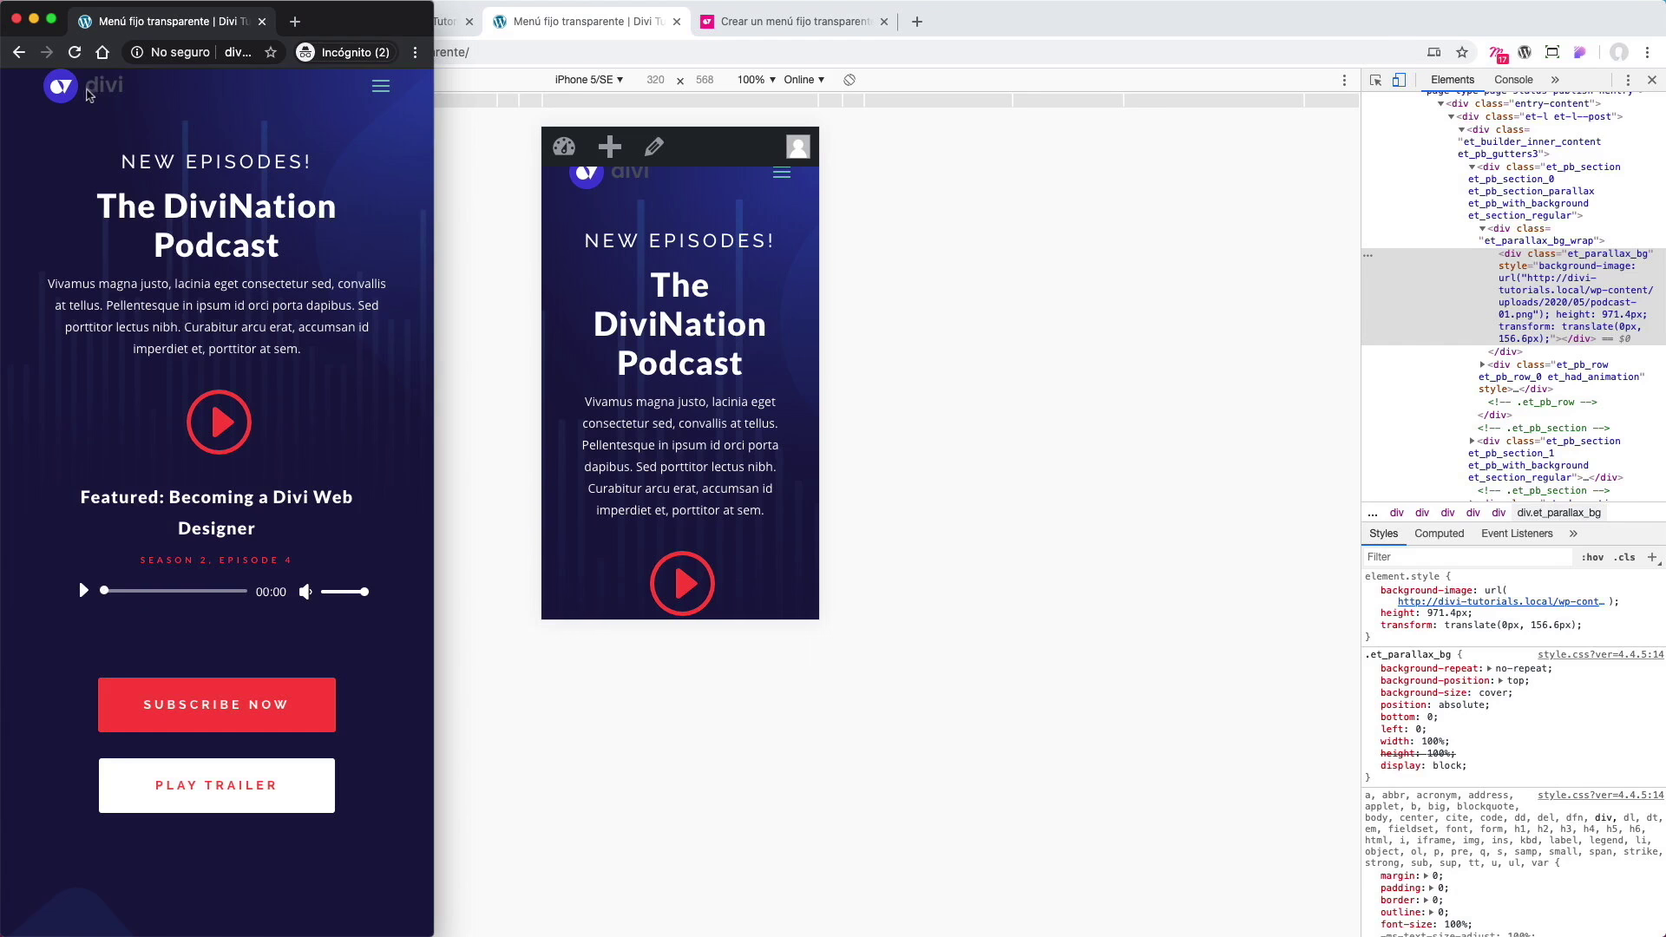
{"action": "scroll", "coordinate": [425, 209], "scroll_direction": "down", "scroll_amount": 10}
{"action": "scroll", "coordinate": [425, 208], "scroll_direction": "up", "scroll_amount": 10}
Step: Widen the incognito window, return to the main browser window and close its menu-fijo-transparente page
{"action": "double_click", "coordinate": [432, 211]}
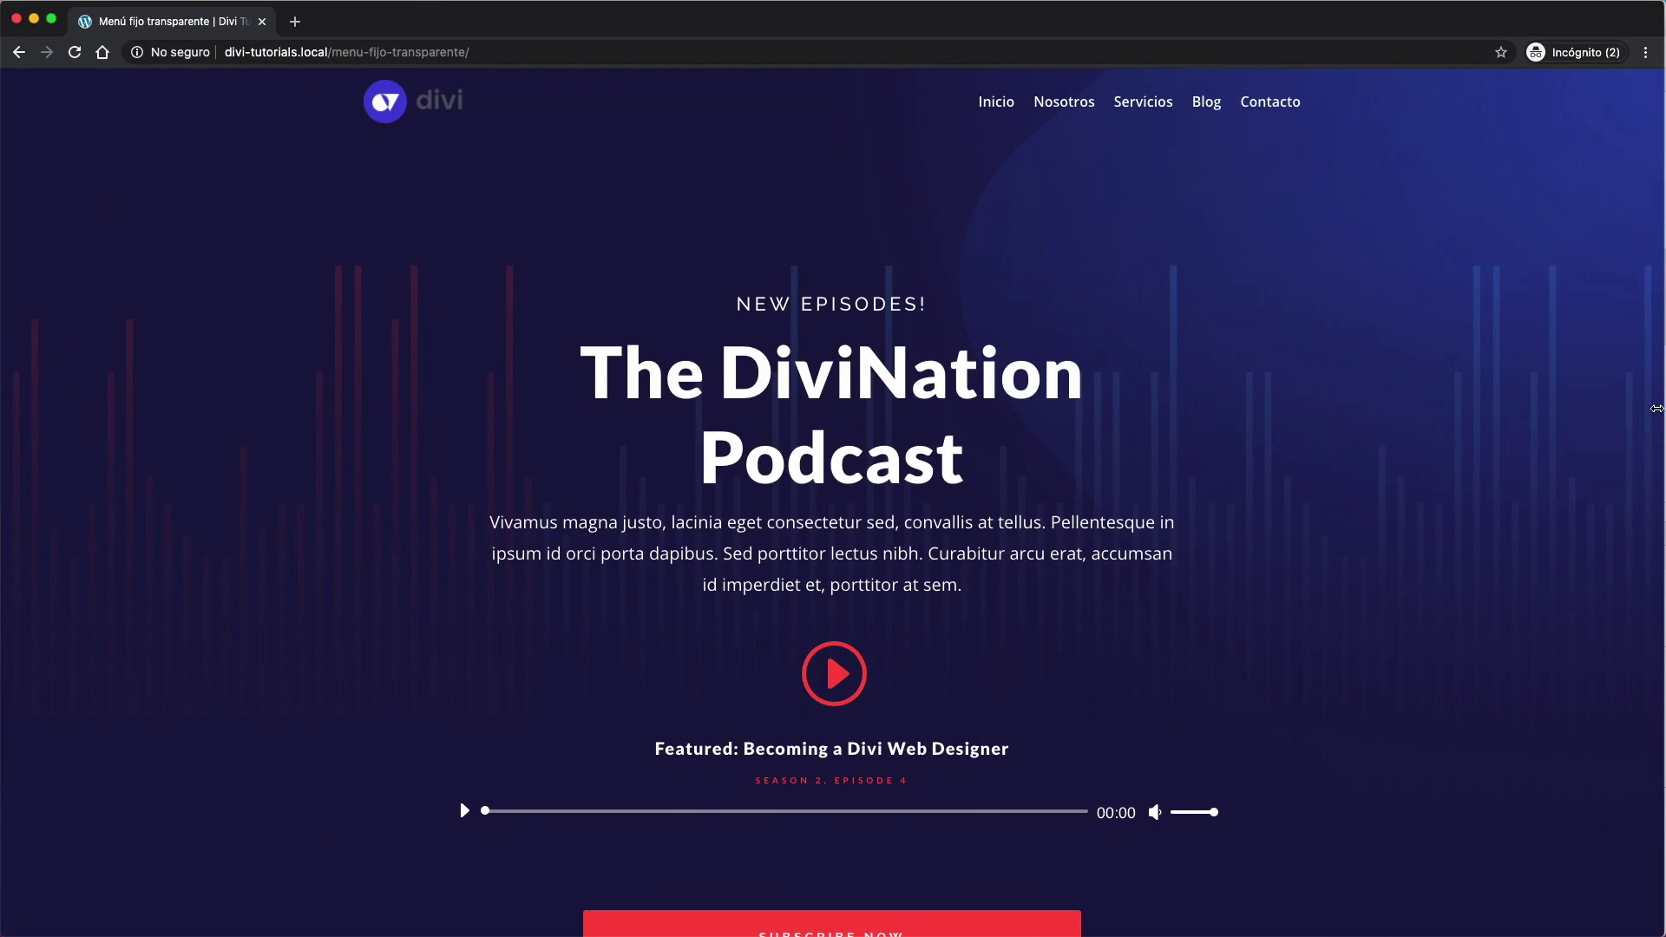
{"action": "left_click_drag", "start_coordinate": [1661, 409], "coordinate": [1400, 385]}
{"action": "left_click", "coordinate": [1433, 204]}
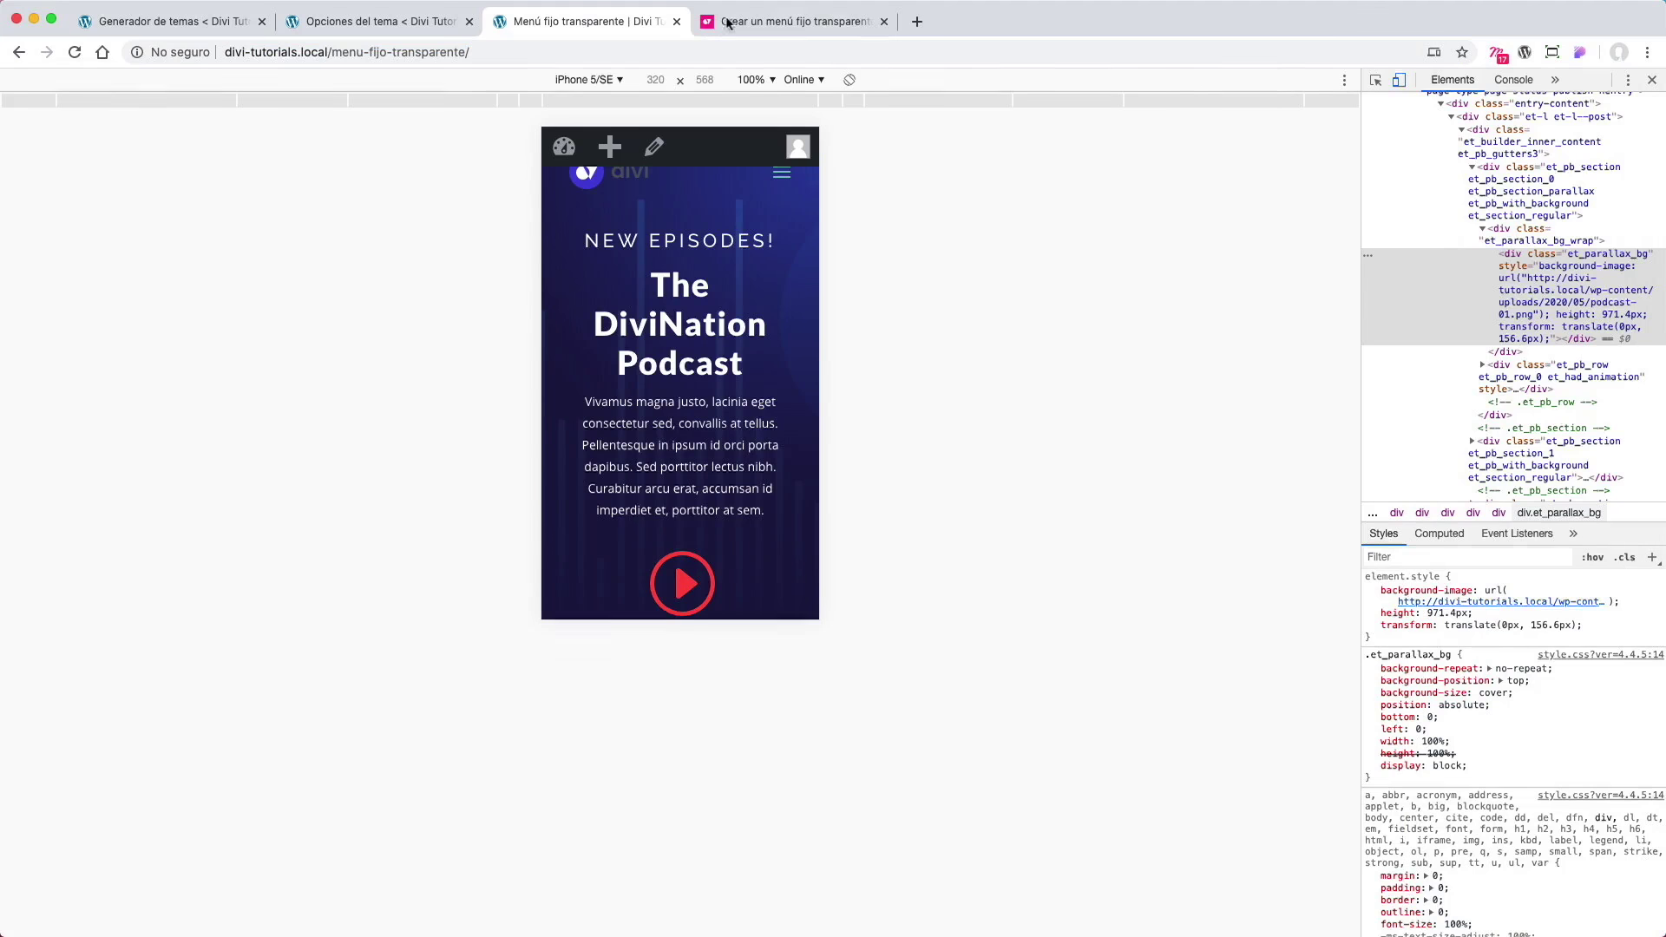
{"action": "left_click", "coordinate": [676, 22]}
Step: Return to the global header layout in the theme builder and accept the section's settings
{"action": "mouse_move", "coordinate": [433, 87]}
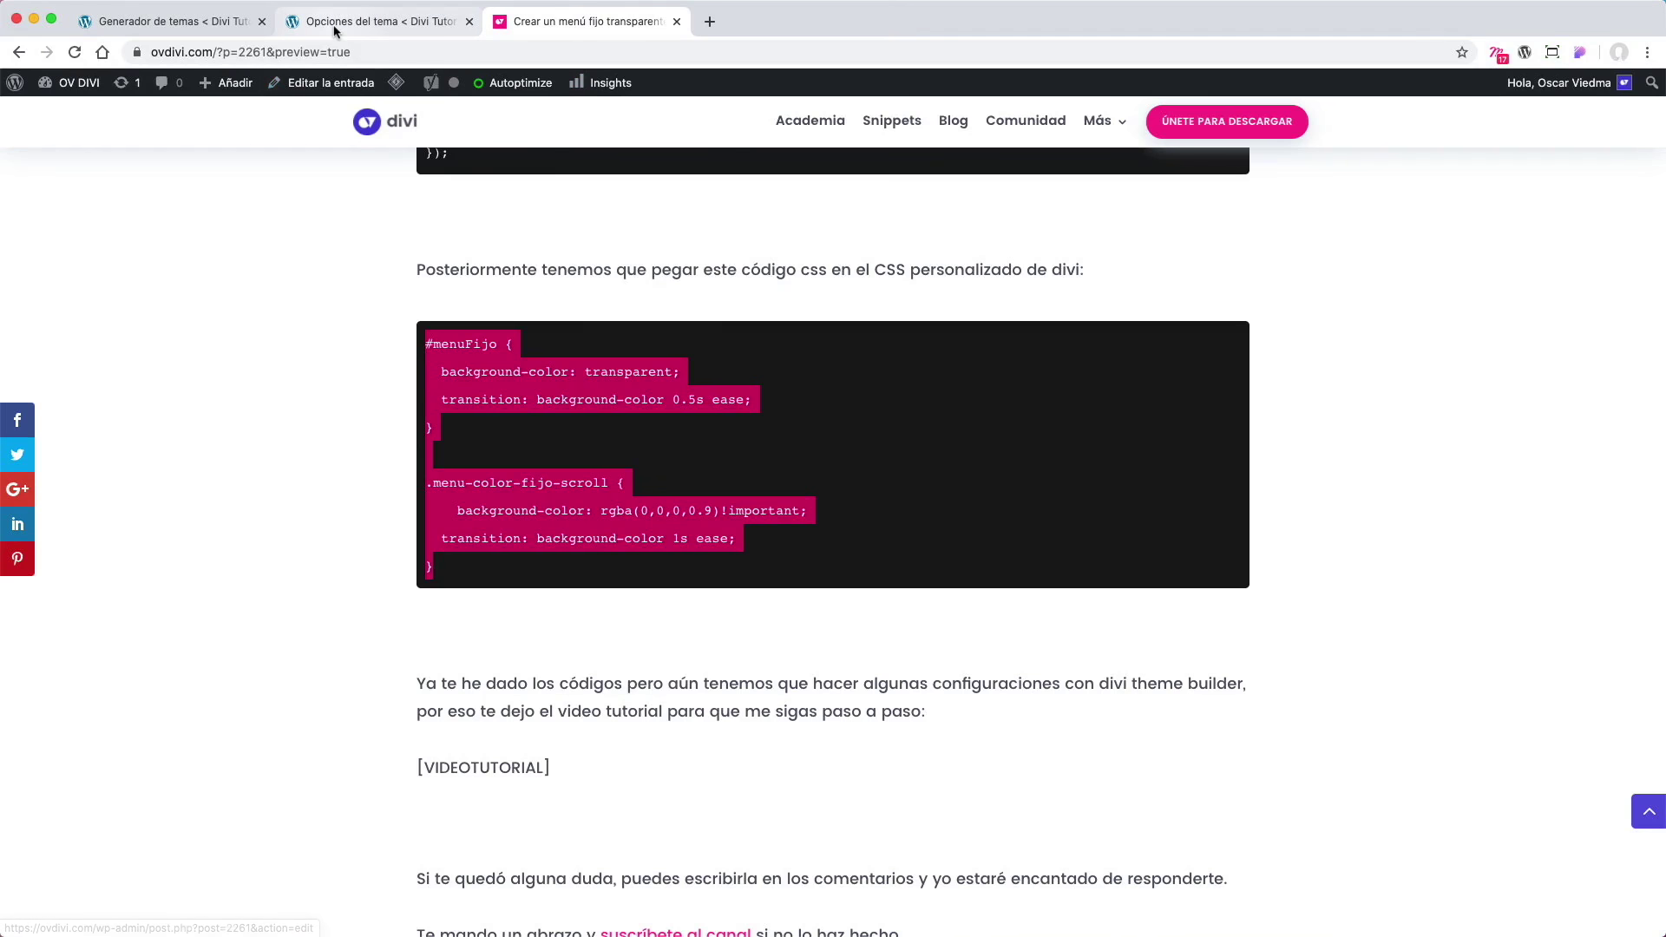
{"action": "left_click", "coordinate": [173, 24]}
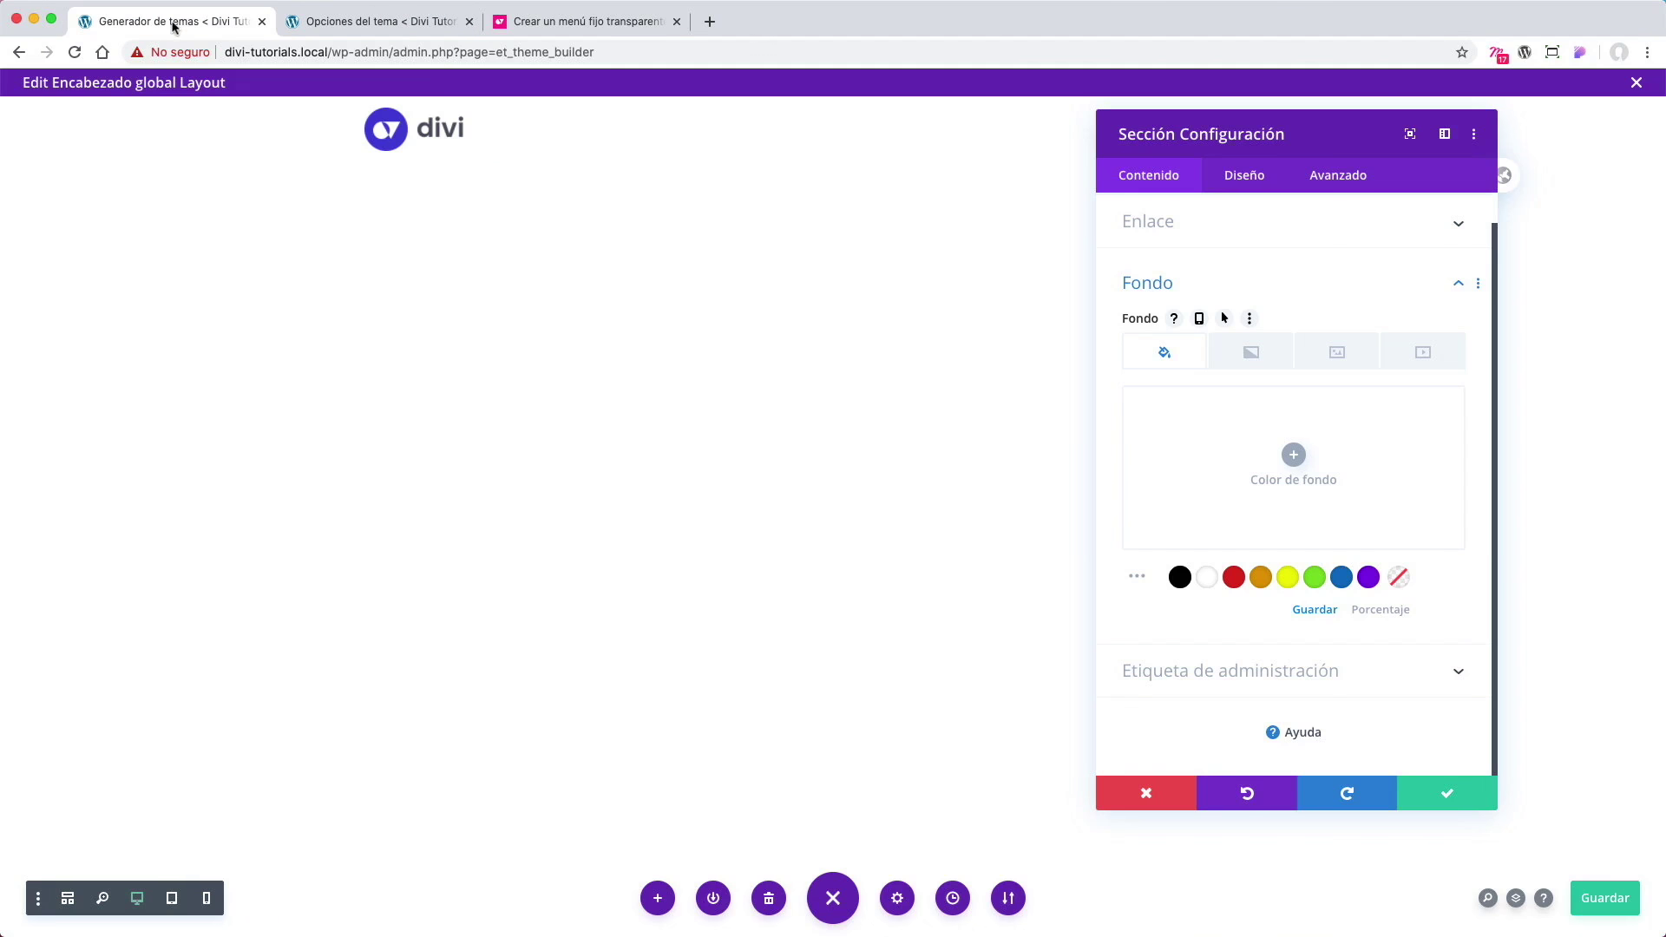
{"action": "left_click", "coordinate": [1429, 798]}
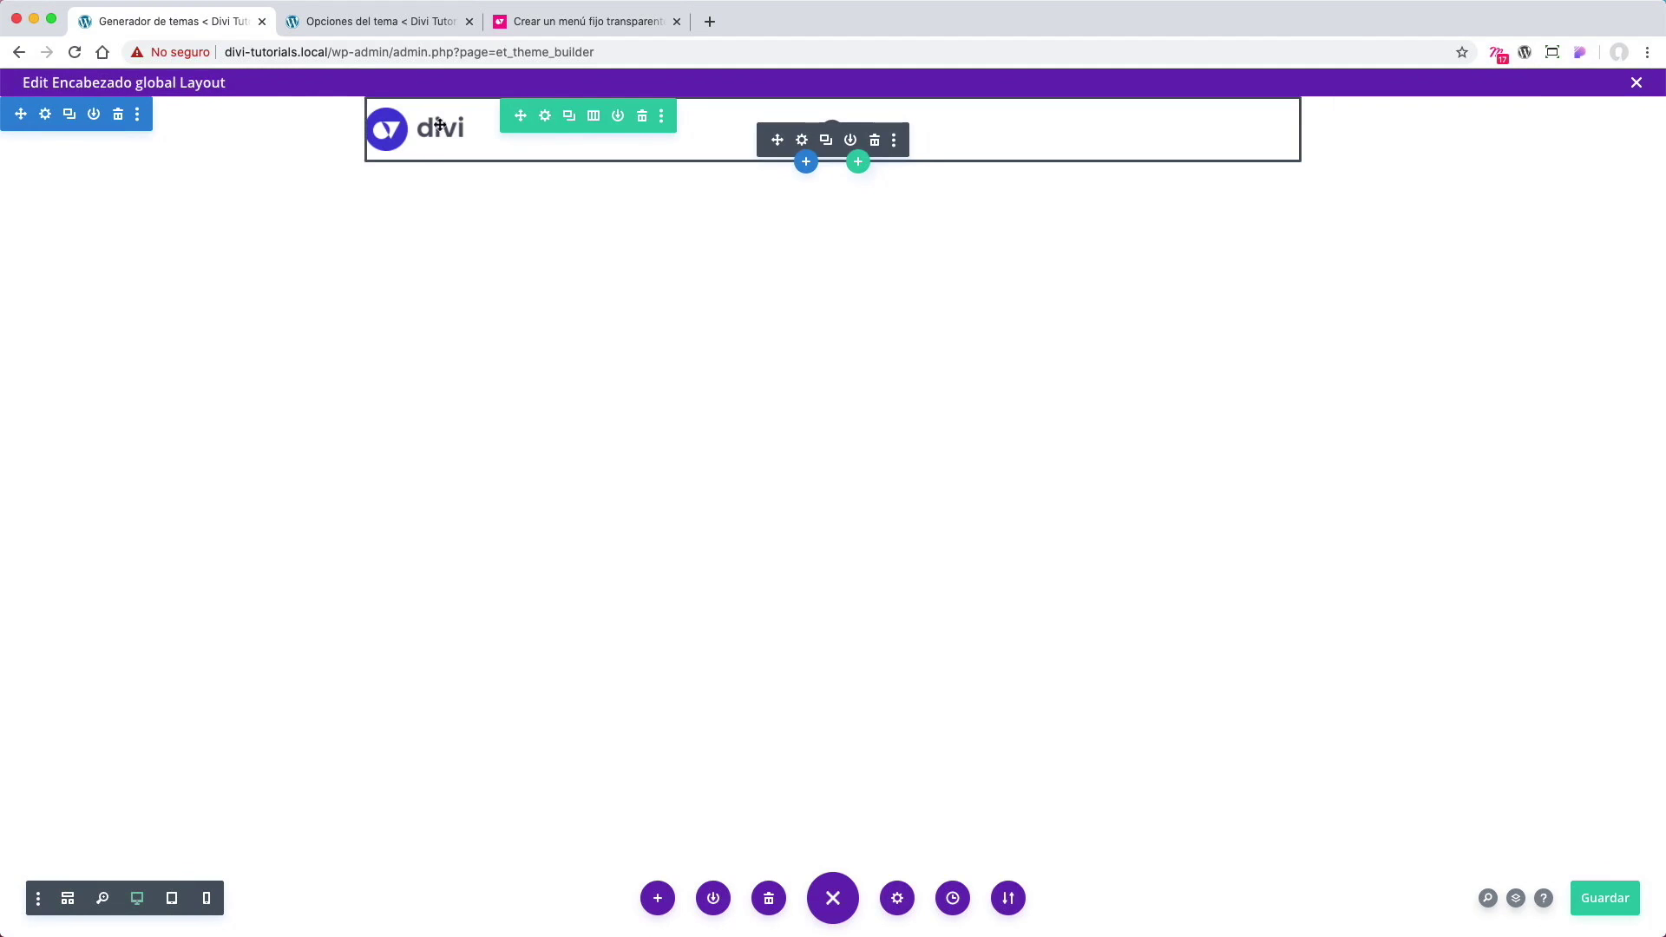
Step: In the header row's spacing settings, enable responsive padding and set linked top and bottom padding of 10px for tablet
{"action": "mouse_move", "coordinate": [78, 117]}
{"action": "mouse_move", "coordinate": [567, 122]}
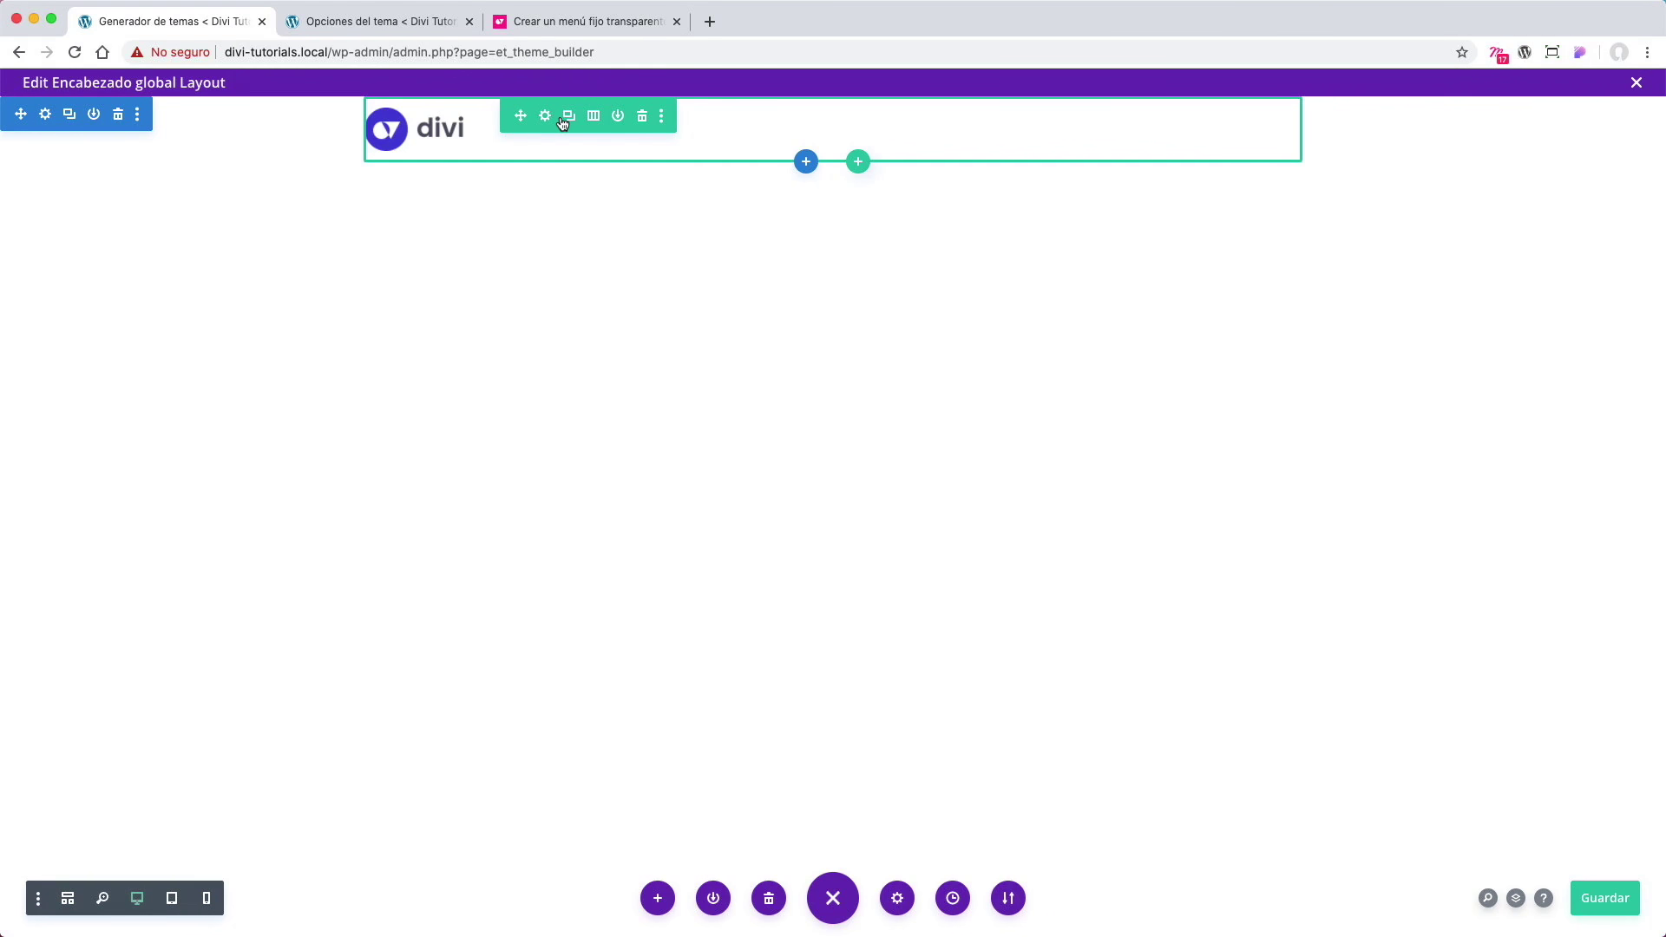
{"action": "mouse_move", "coordinate": [786, 140]}
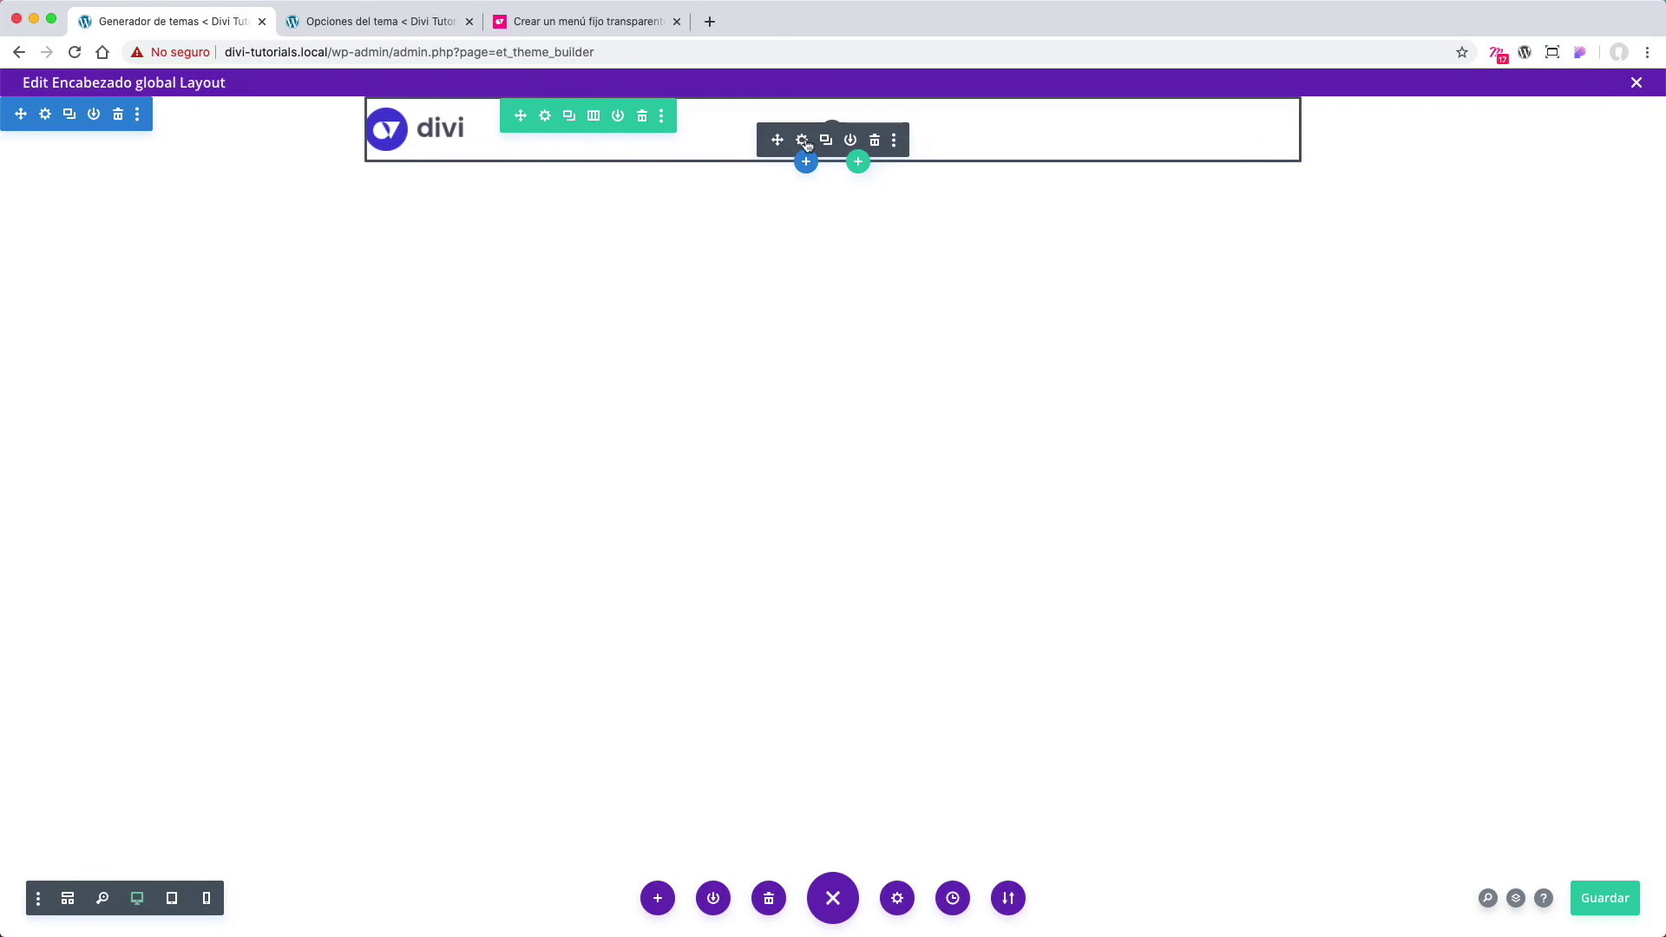
{"action": "left_click", "coordinate": [544, 117]}
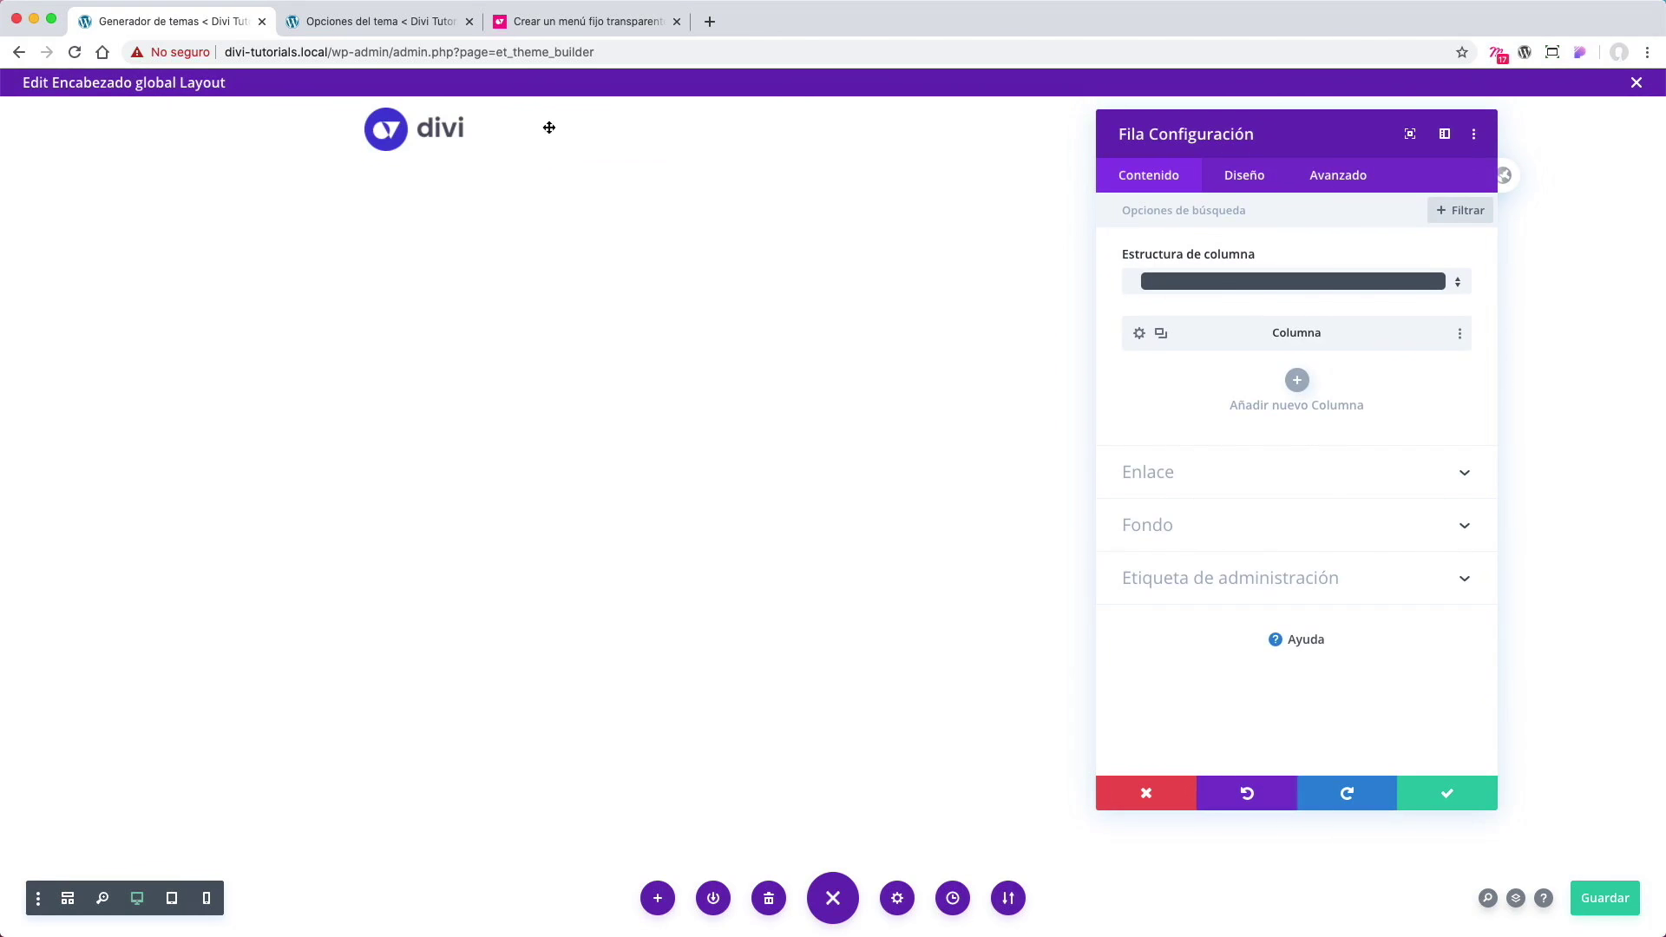
{"action": "left_click", "coordinate": [1250, 195]}
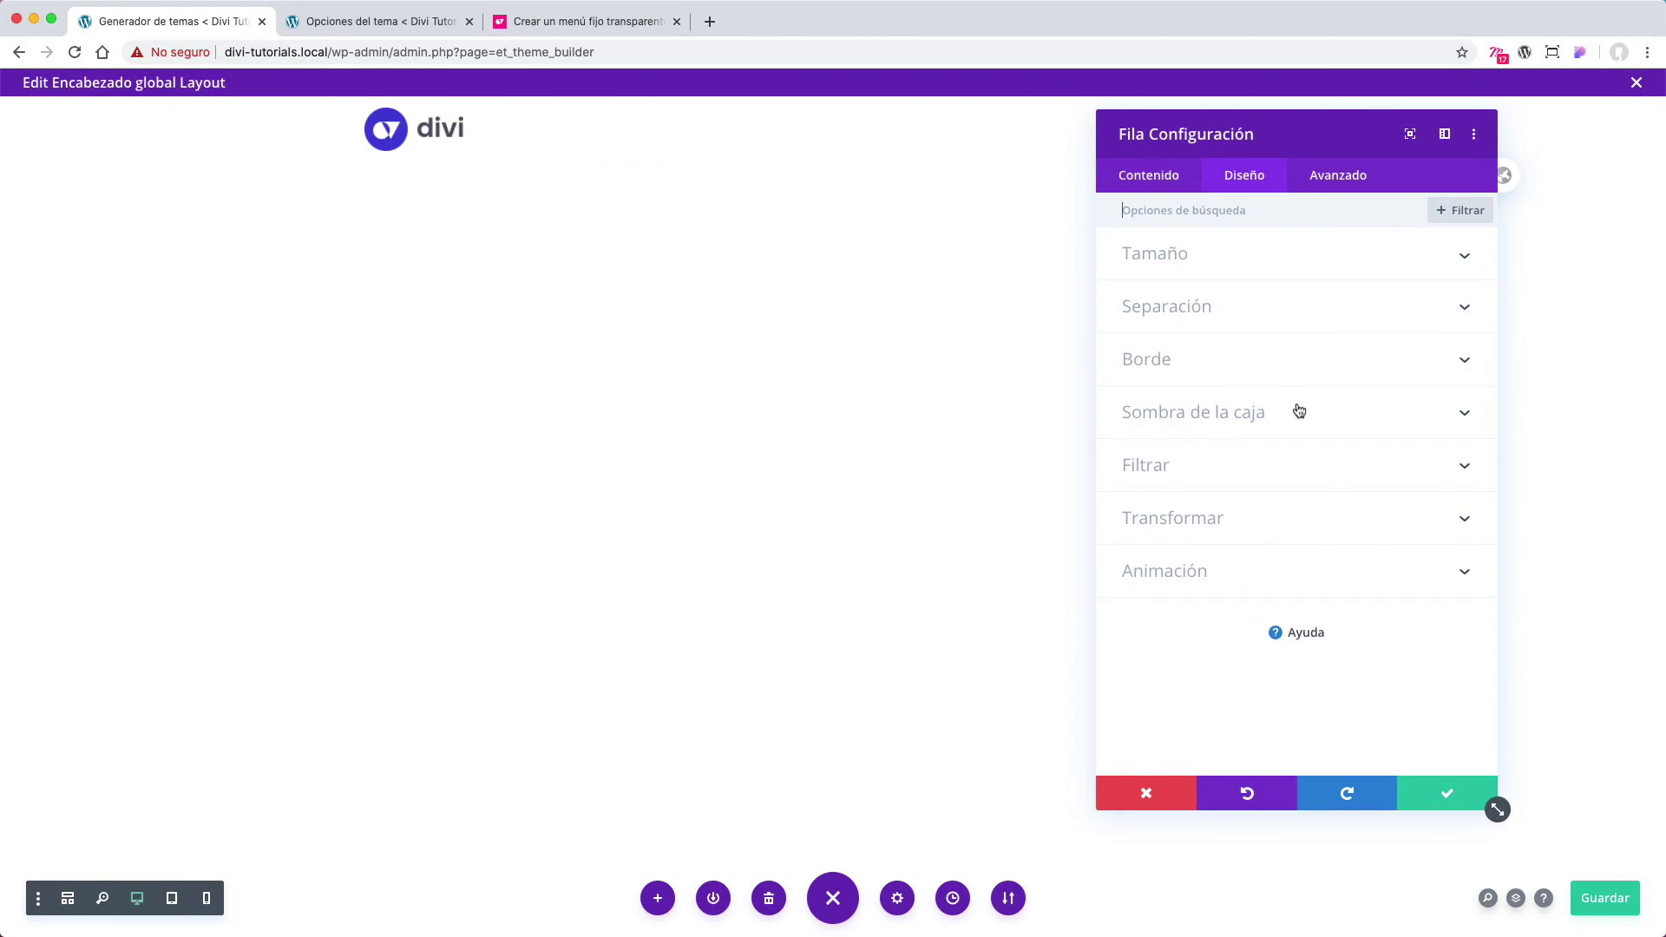
{"action": "left_click", "coordinate": [1245, 320]}
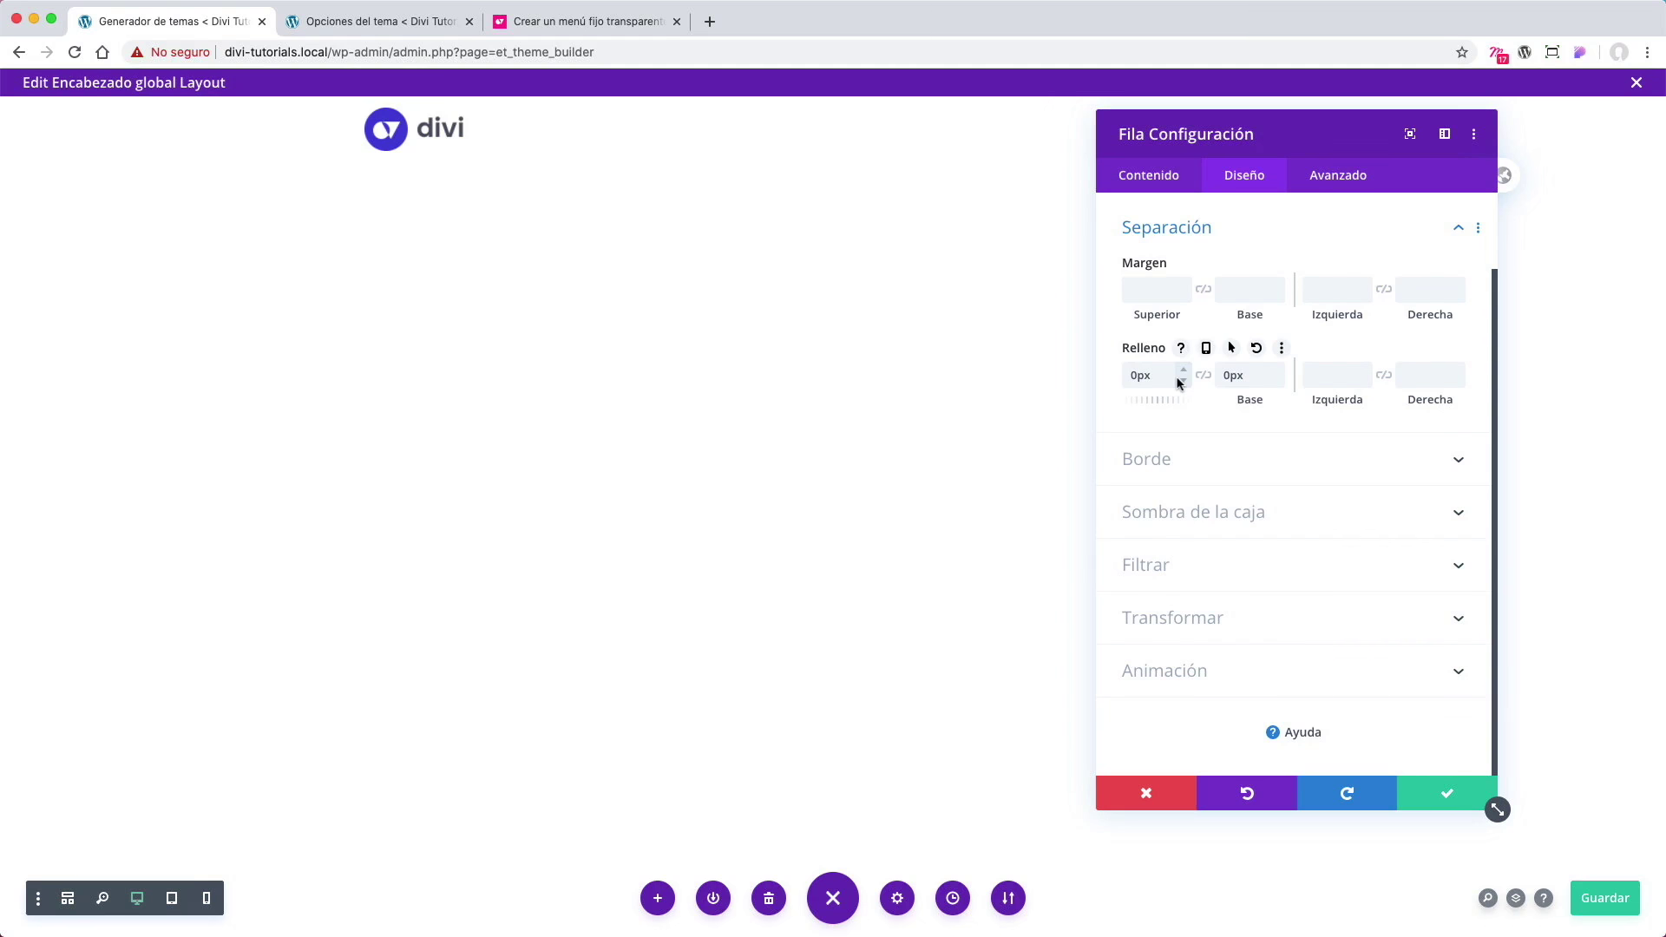
{"action": "left_click", "coordinate": [1206, 348]}
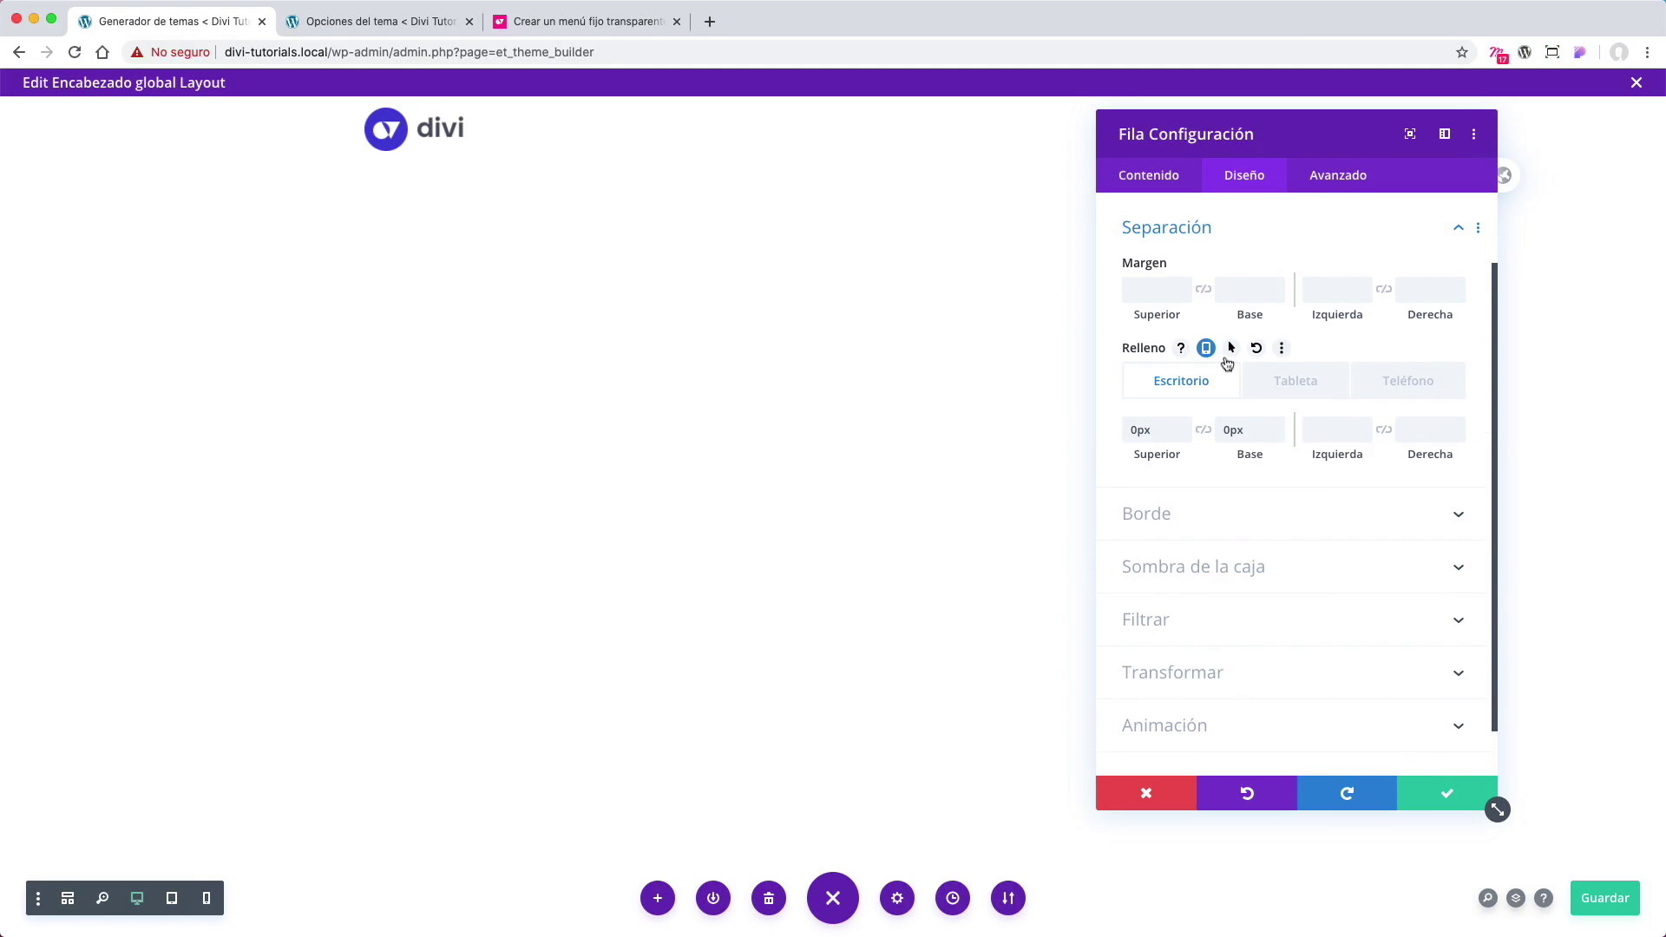
{"action": "left_click", "coordinate": [1291, 387]}
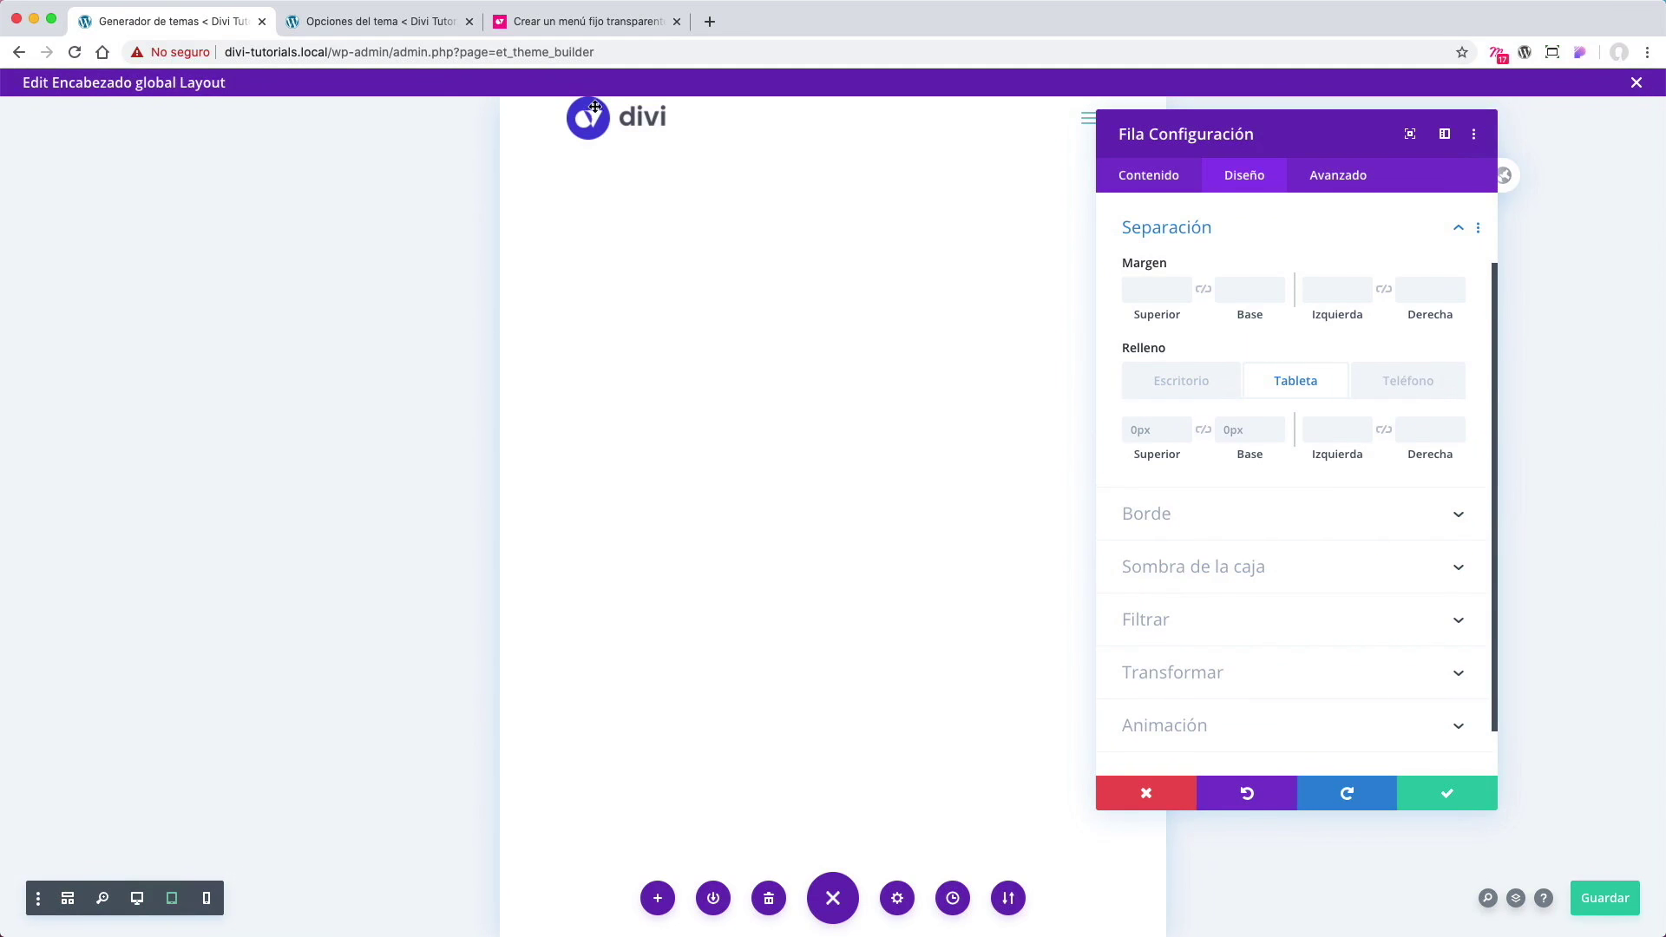
{"action": "left_click", "coordinate": [1186, 429]}
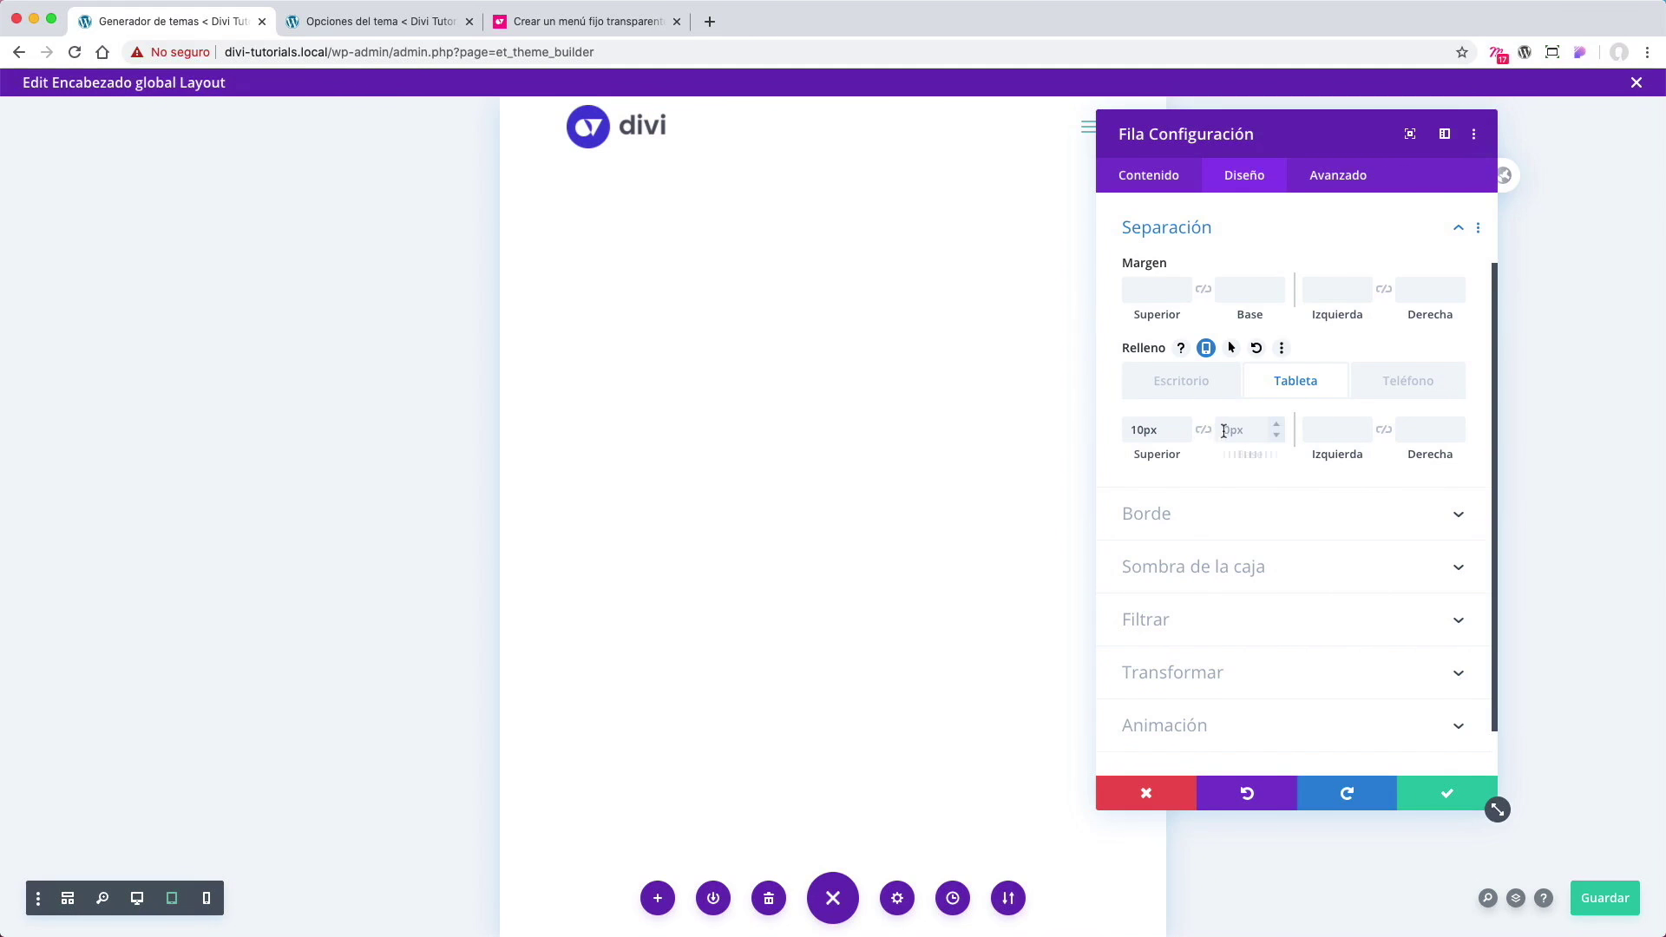
{"action": "left_click", "coordinate": [1203, 429]}
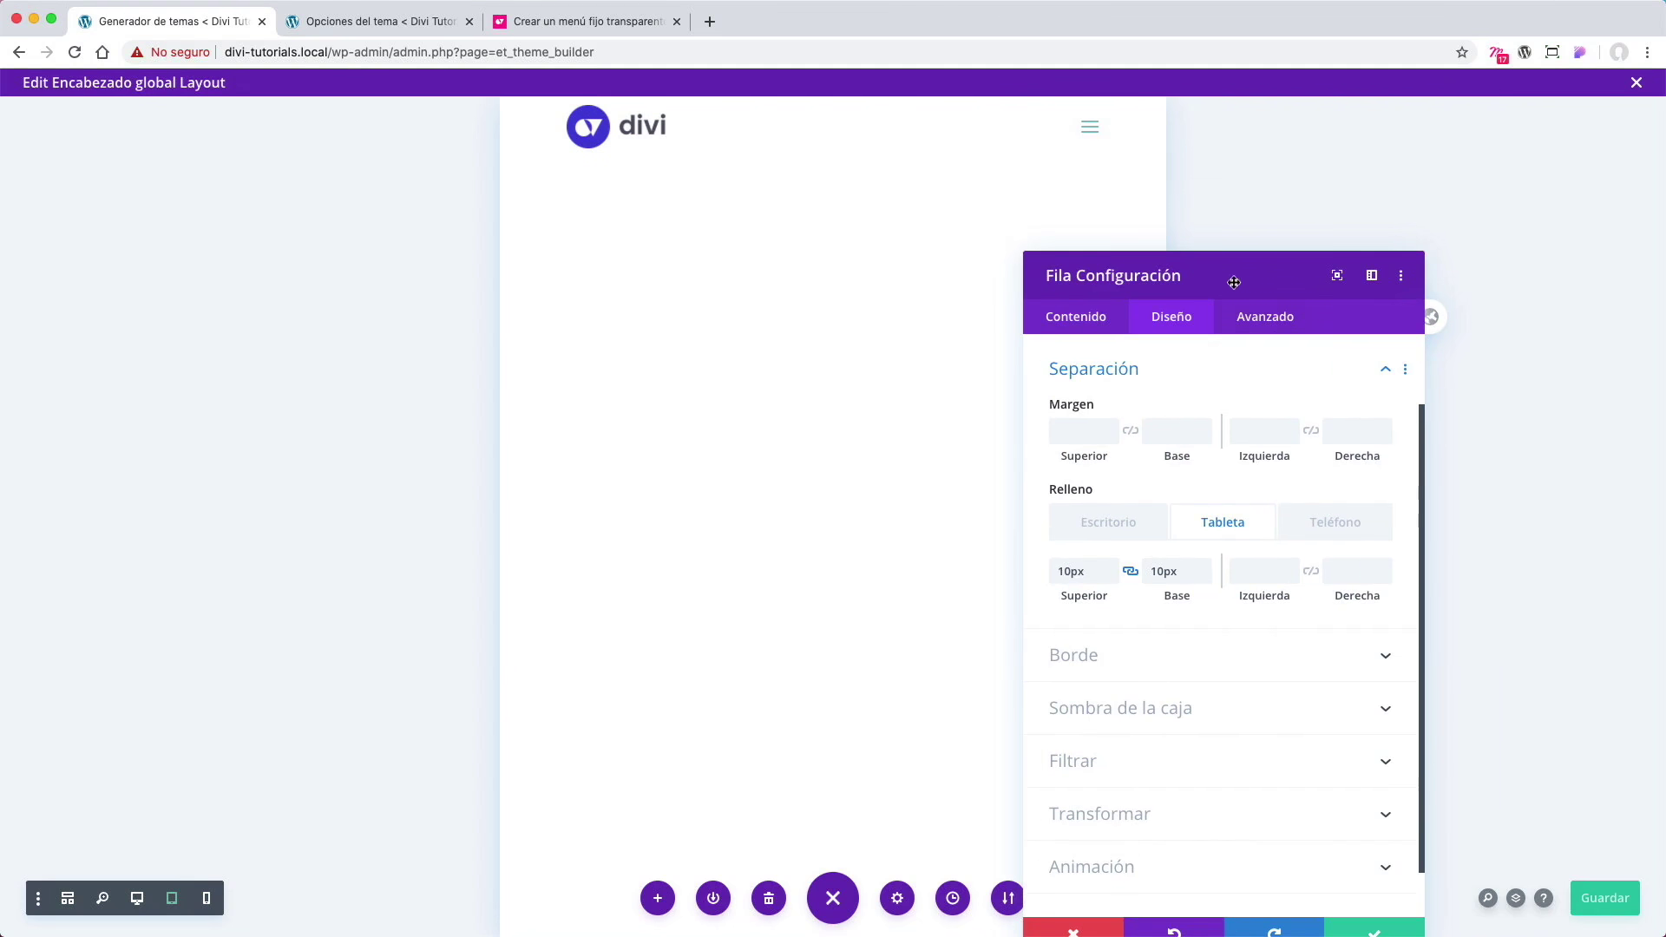
Step: Set the header row's linked top and bottom padding to 5px for phone
{"action": "left_click", "coordinate": [1280, 433]}
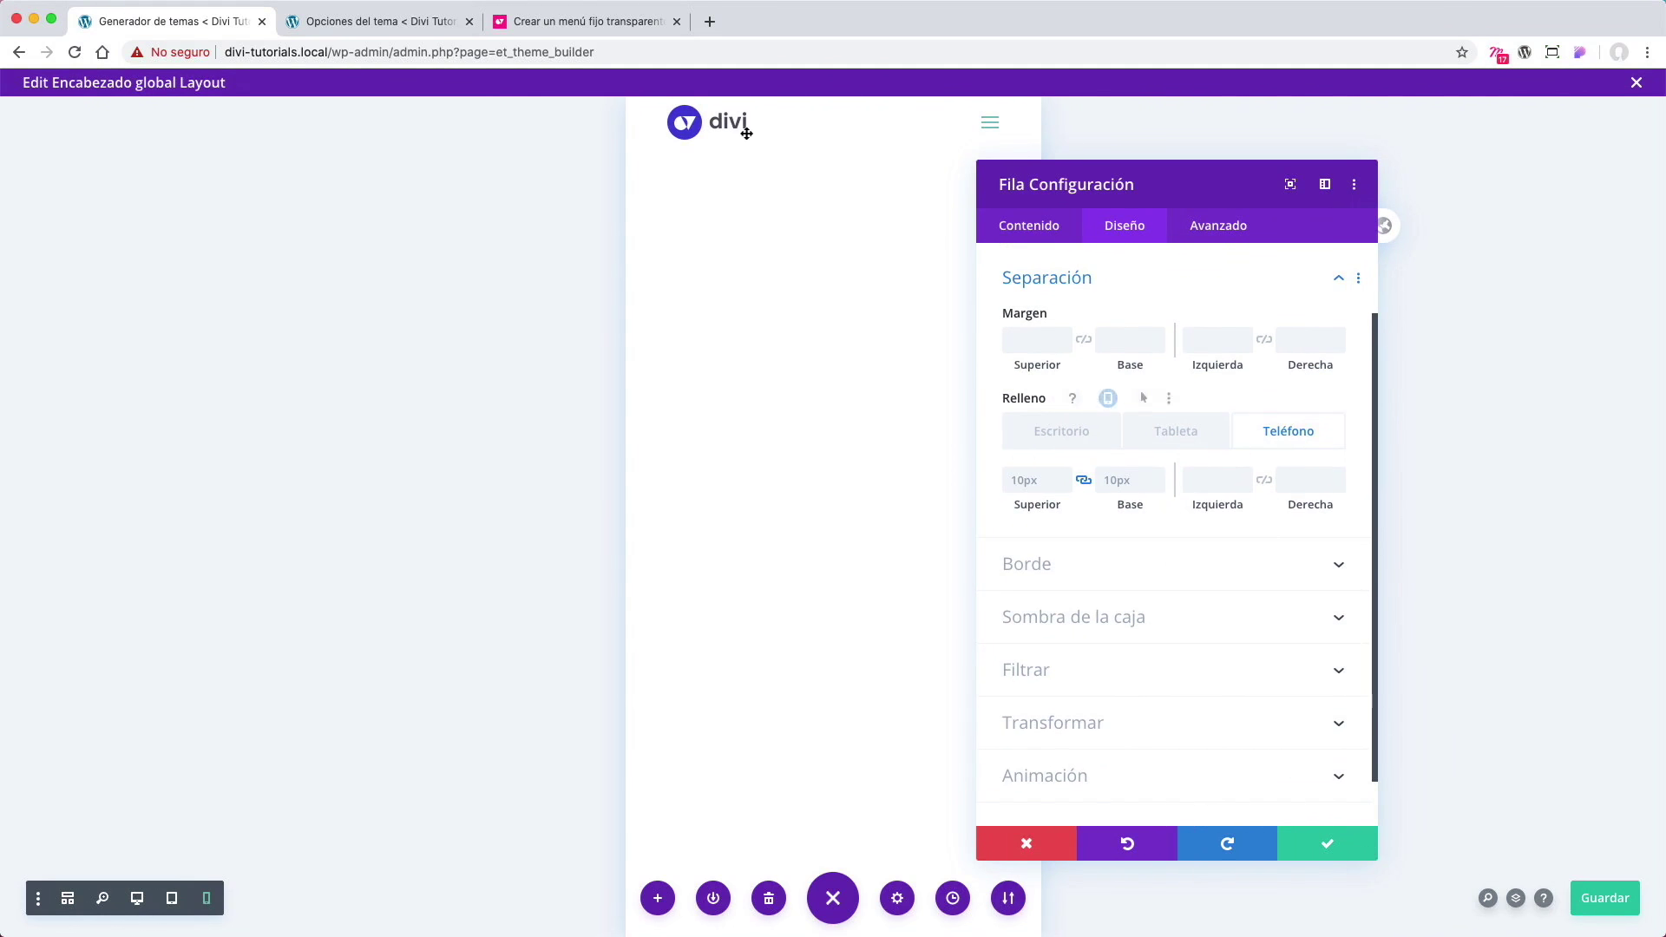
{"action": "left_click", "coordinate": [1064, 486]}
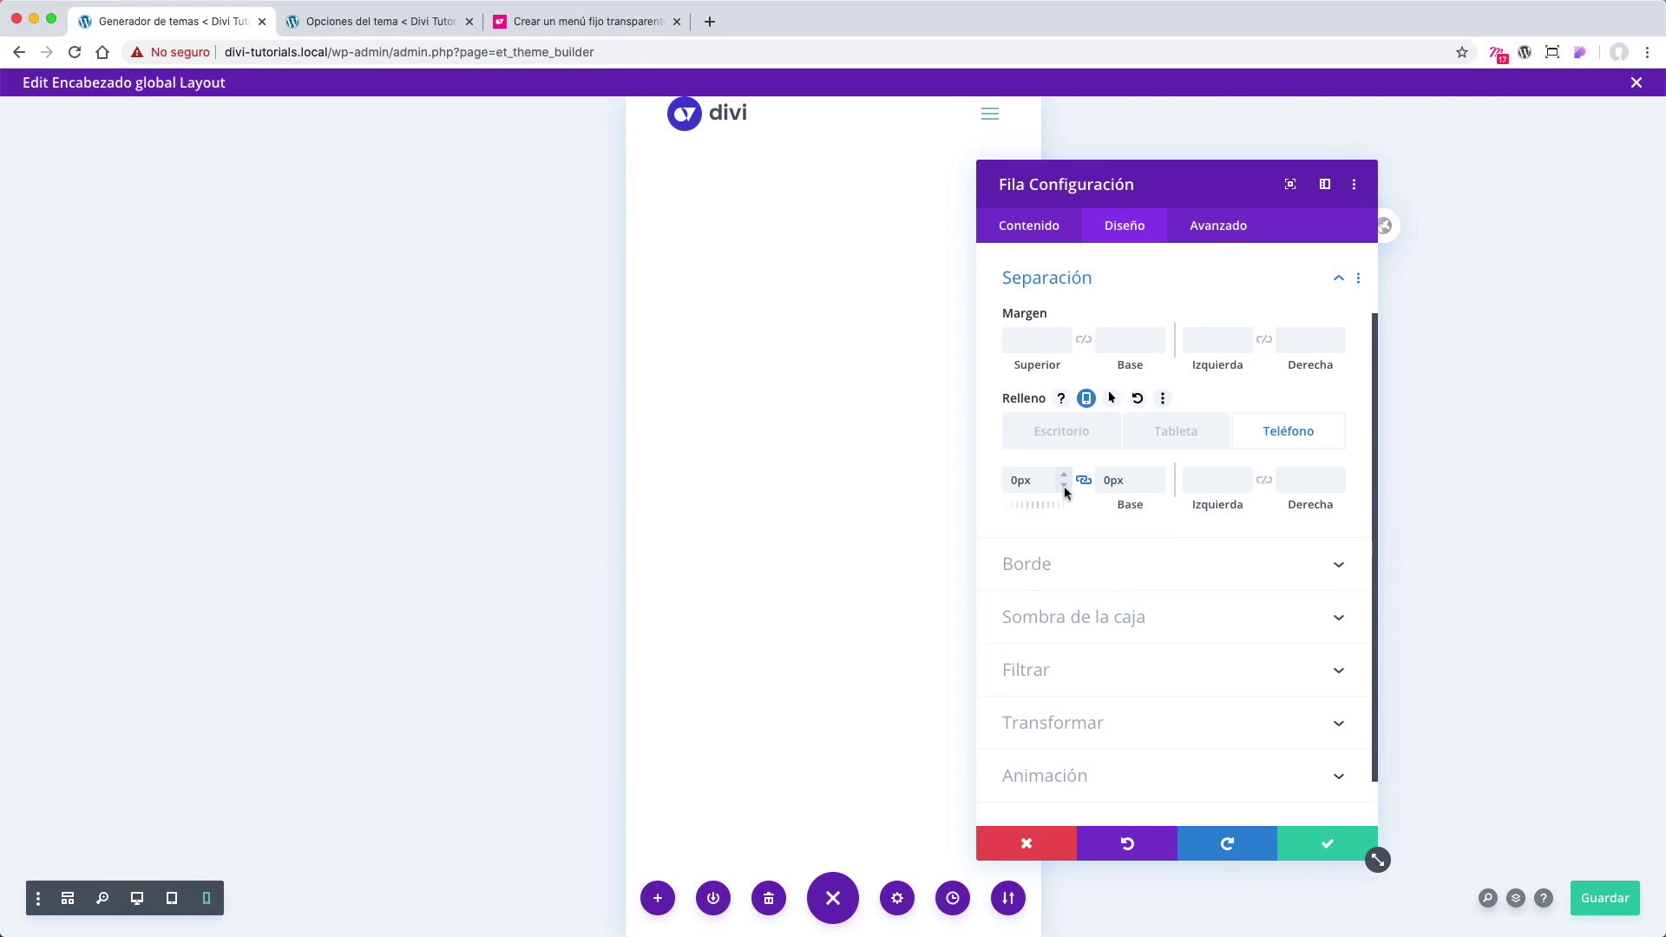
{"action": "left_click_drag", "start_coordinate": [1036, 481], "coordinate": [980, 480]}
{"action": "type", "text": "5px"}
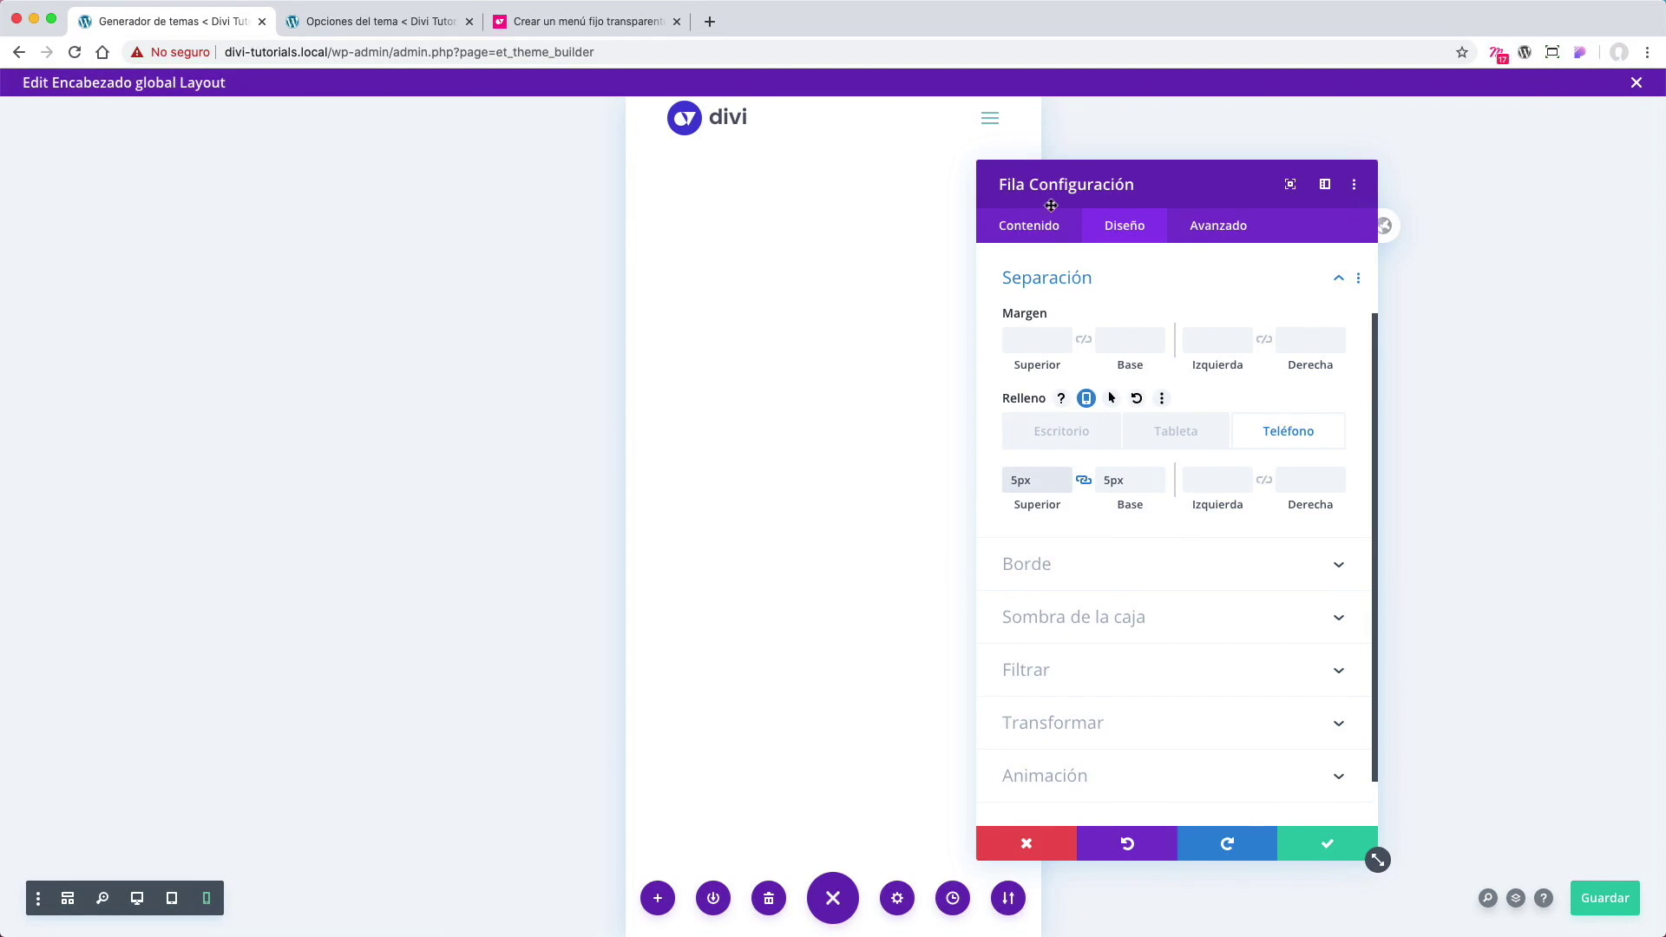
{"action": "left_click_drag", "start_coordinate": [1054, 196], "coordinate": [1022, 212]}
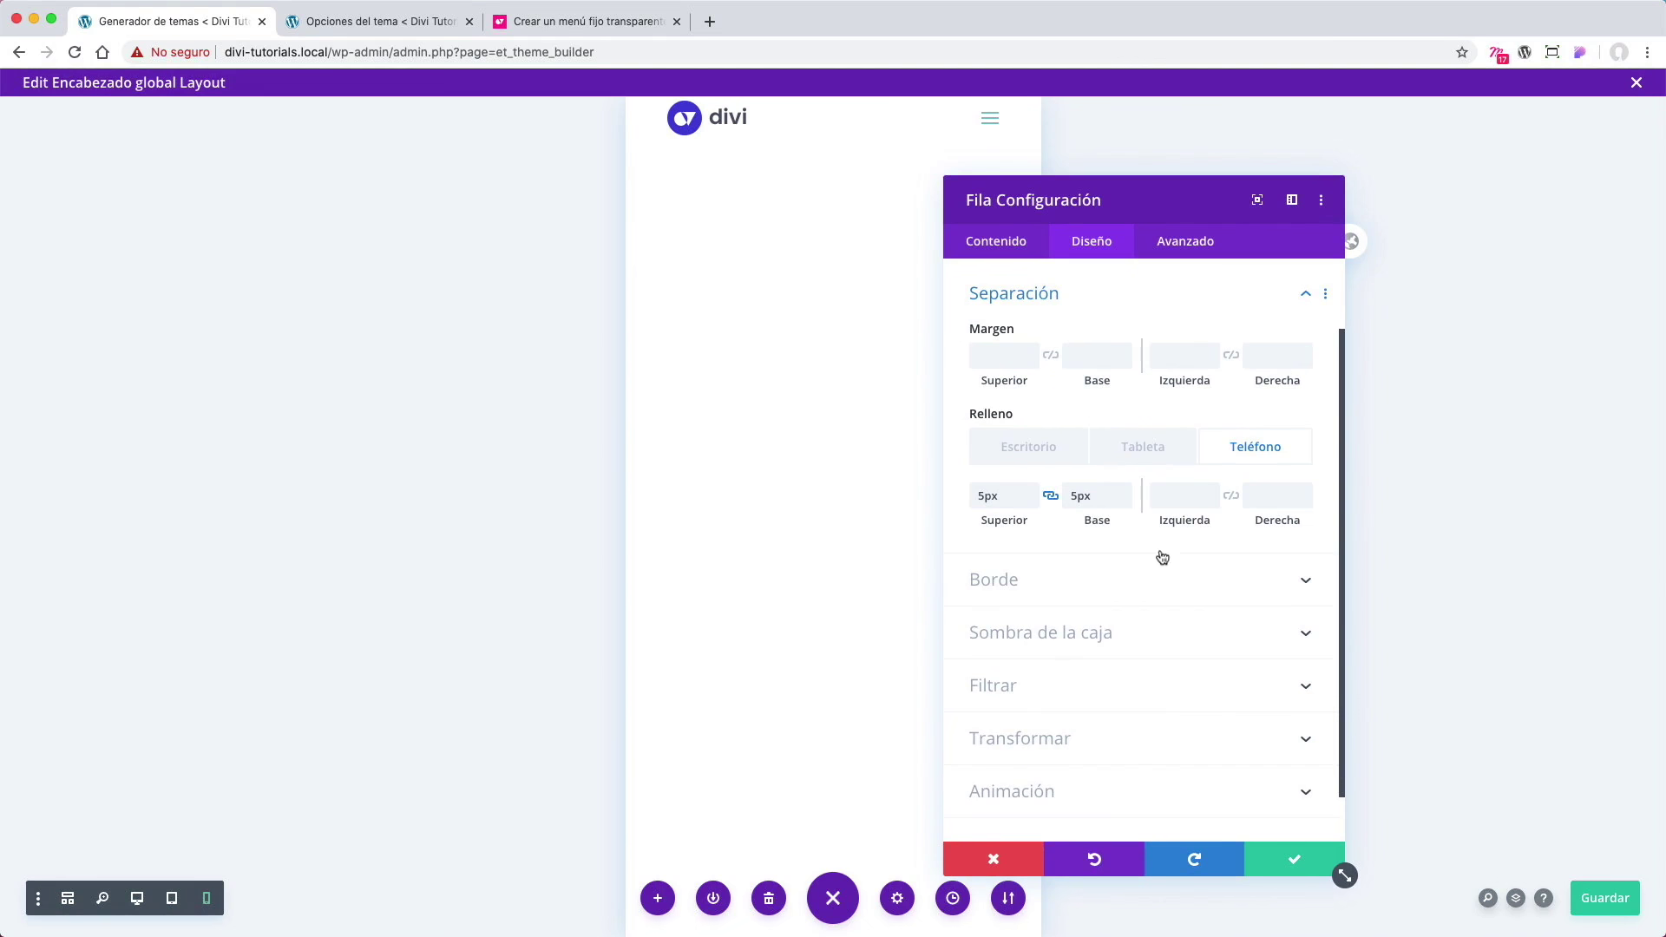
Step: Review the row's padding for desktop, tablet and phone, and accept the row's settings
{"action": "left_click", "coordinate": [1054, 453]}
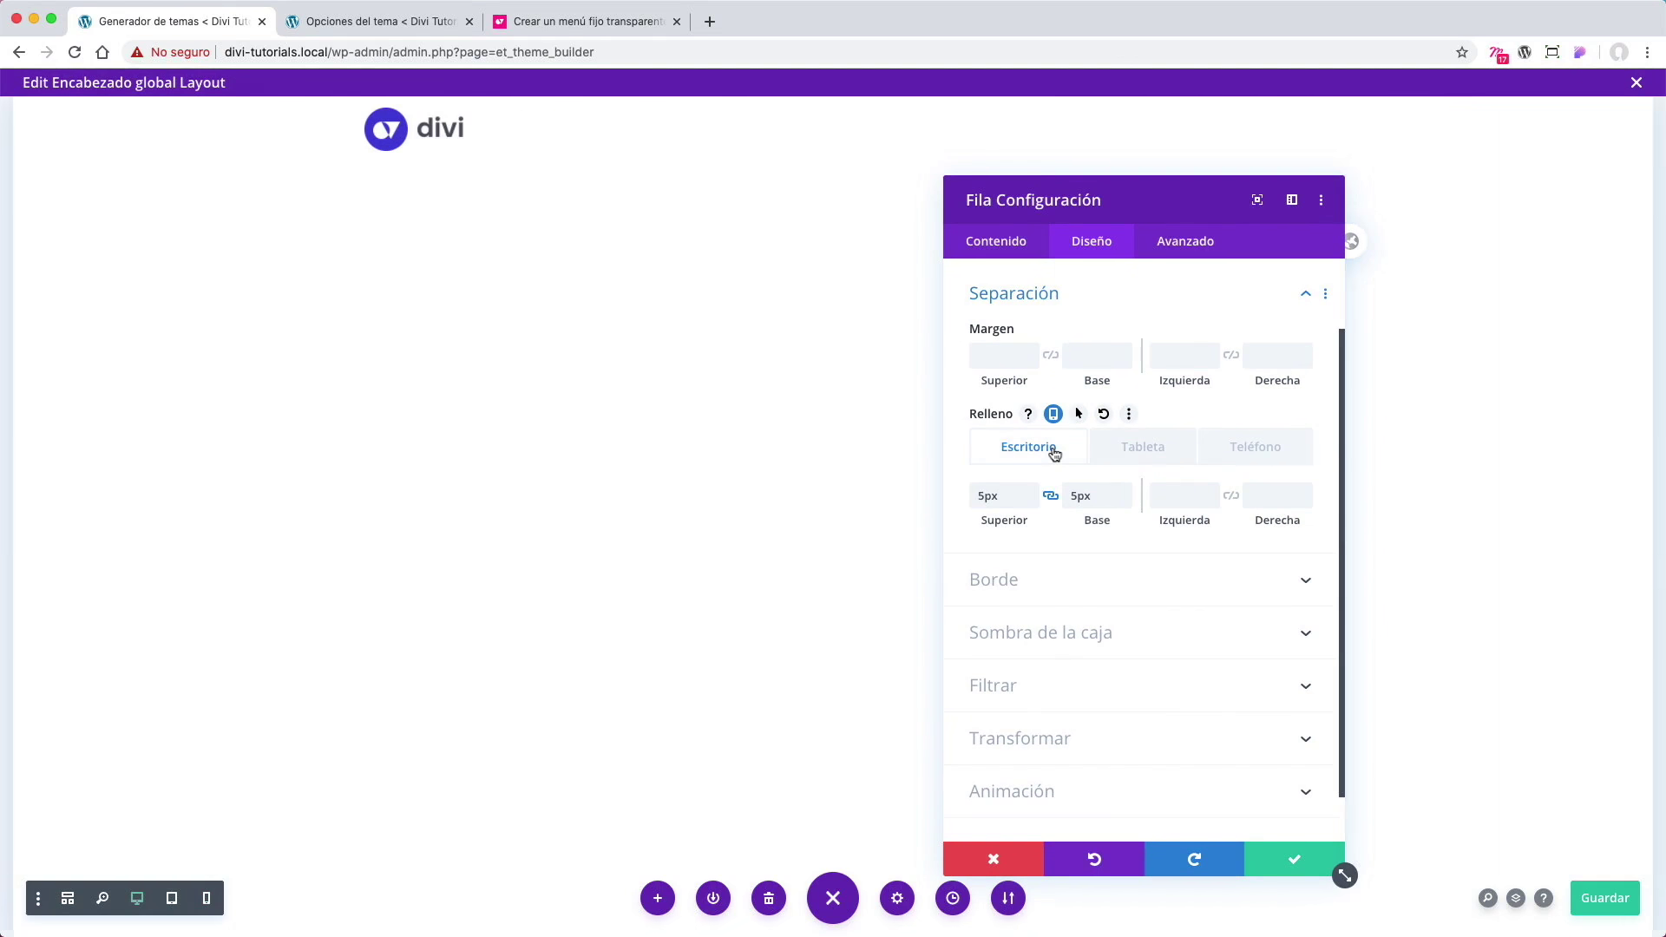
{"action": "left_click", "coordinate": [1145, 460]}
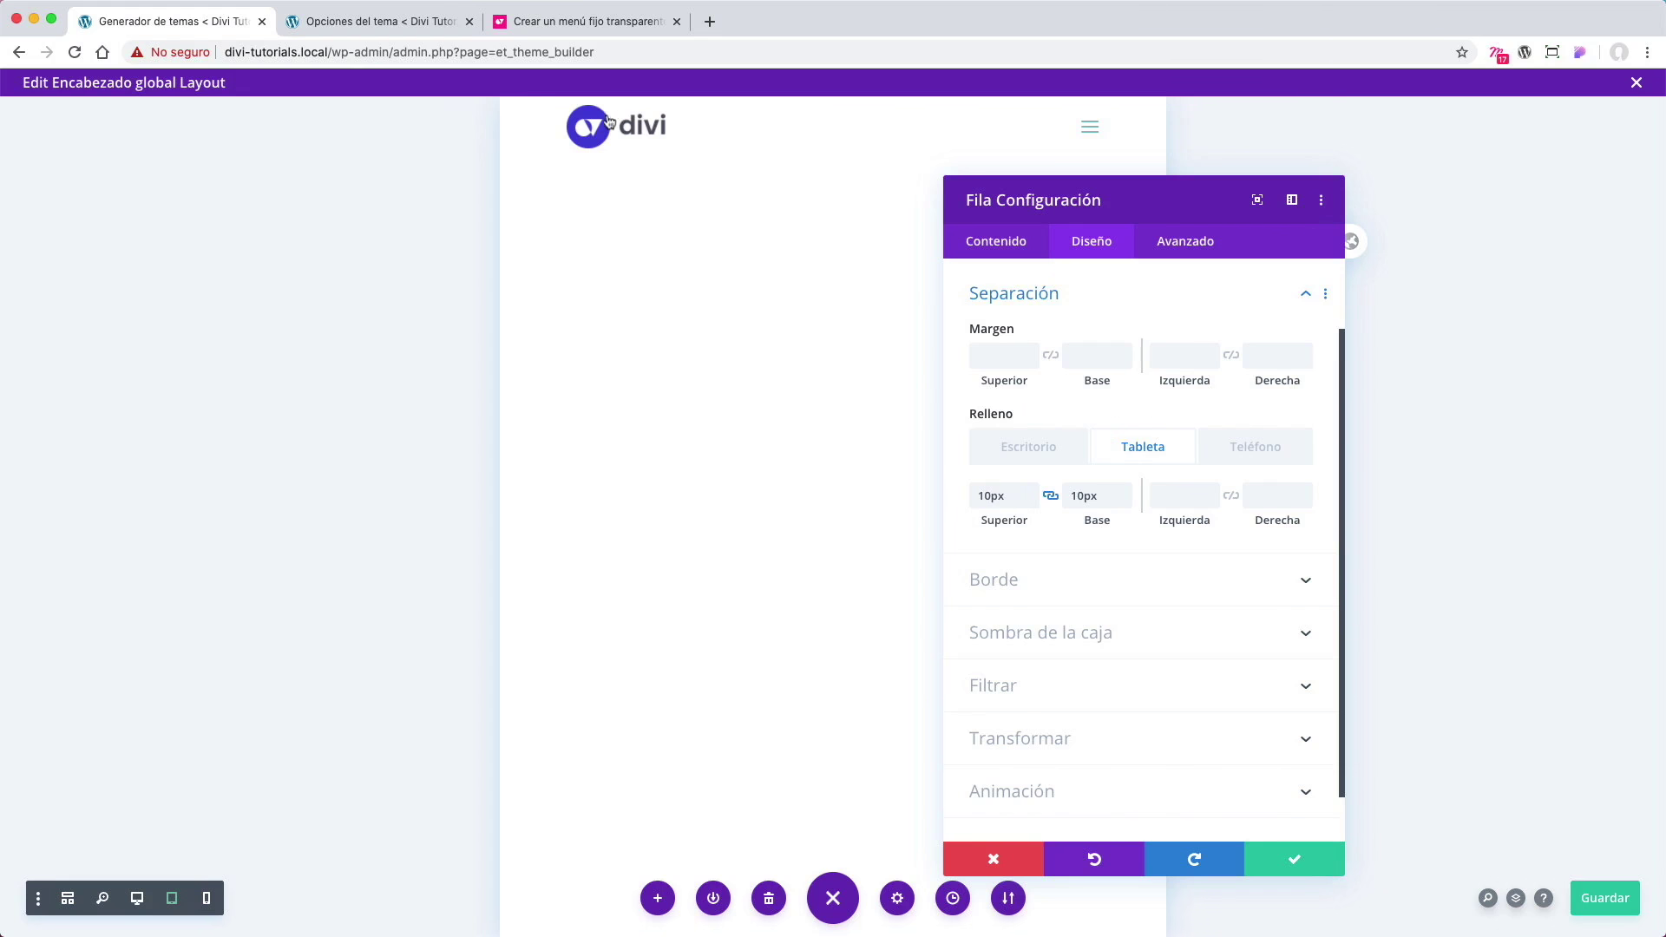
{"action": "left_click", "coordinate": [1289, 455]}
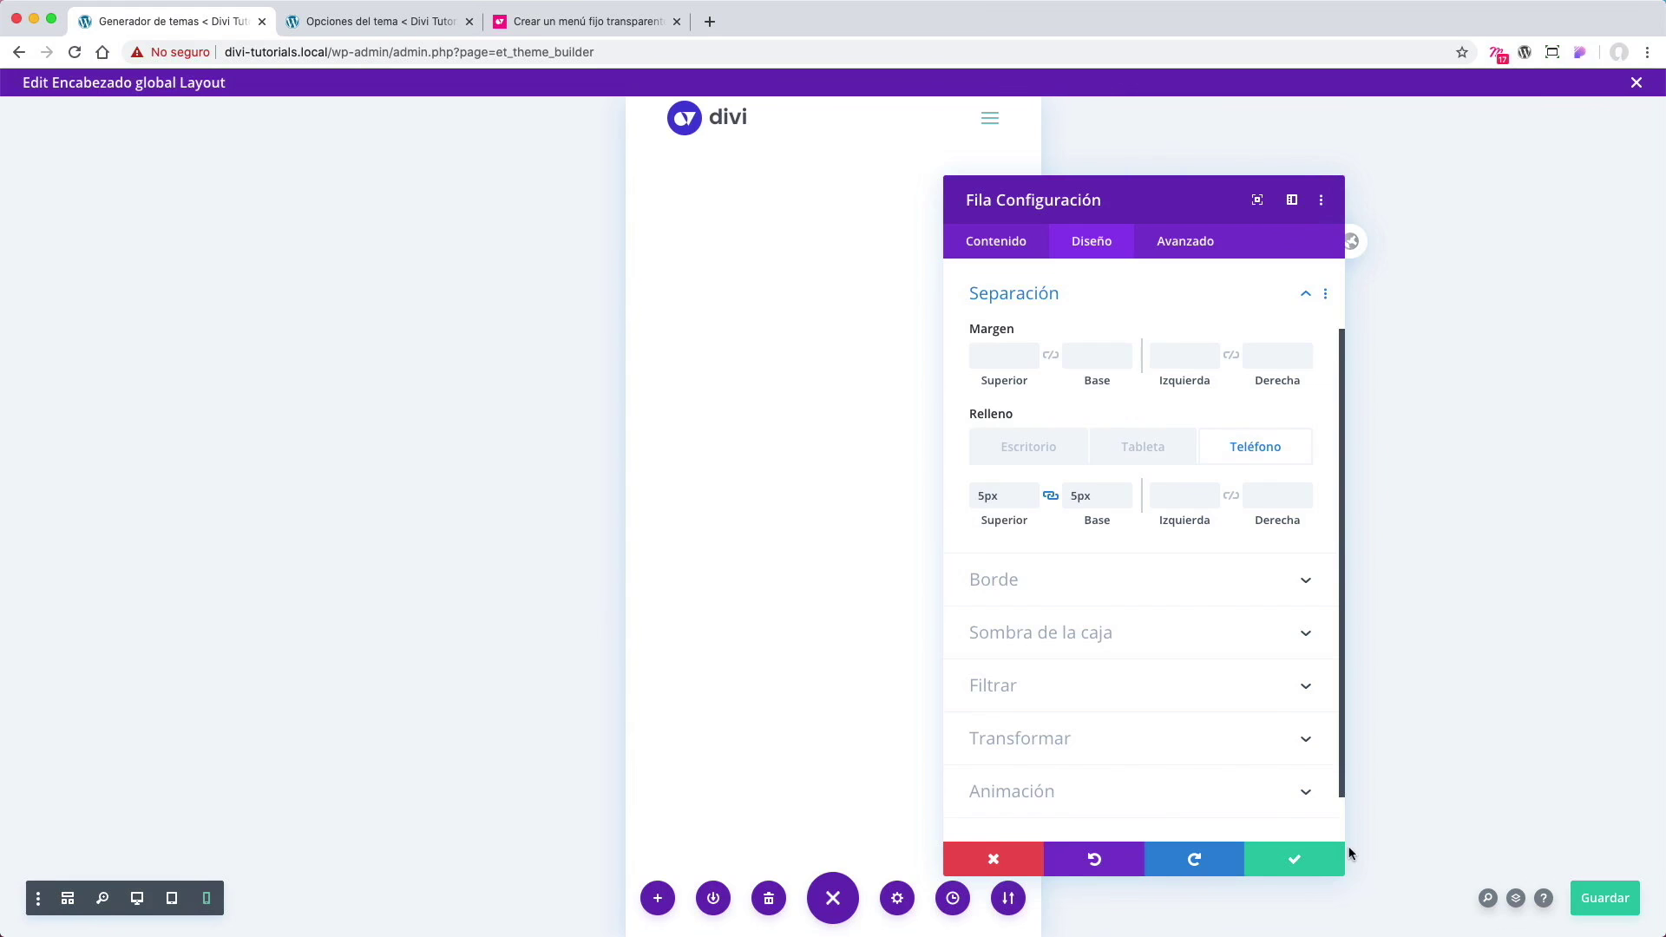
{"action": "left_click", "coordinate": [1282, 861]}
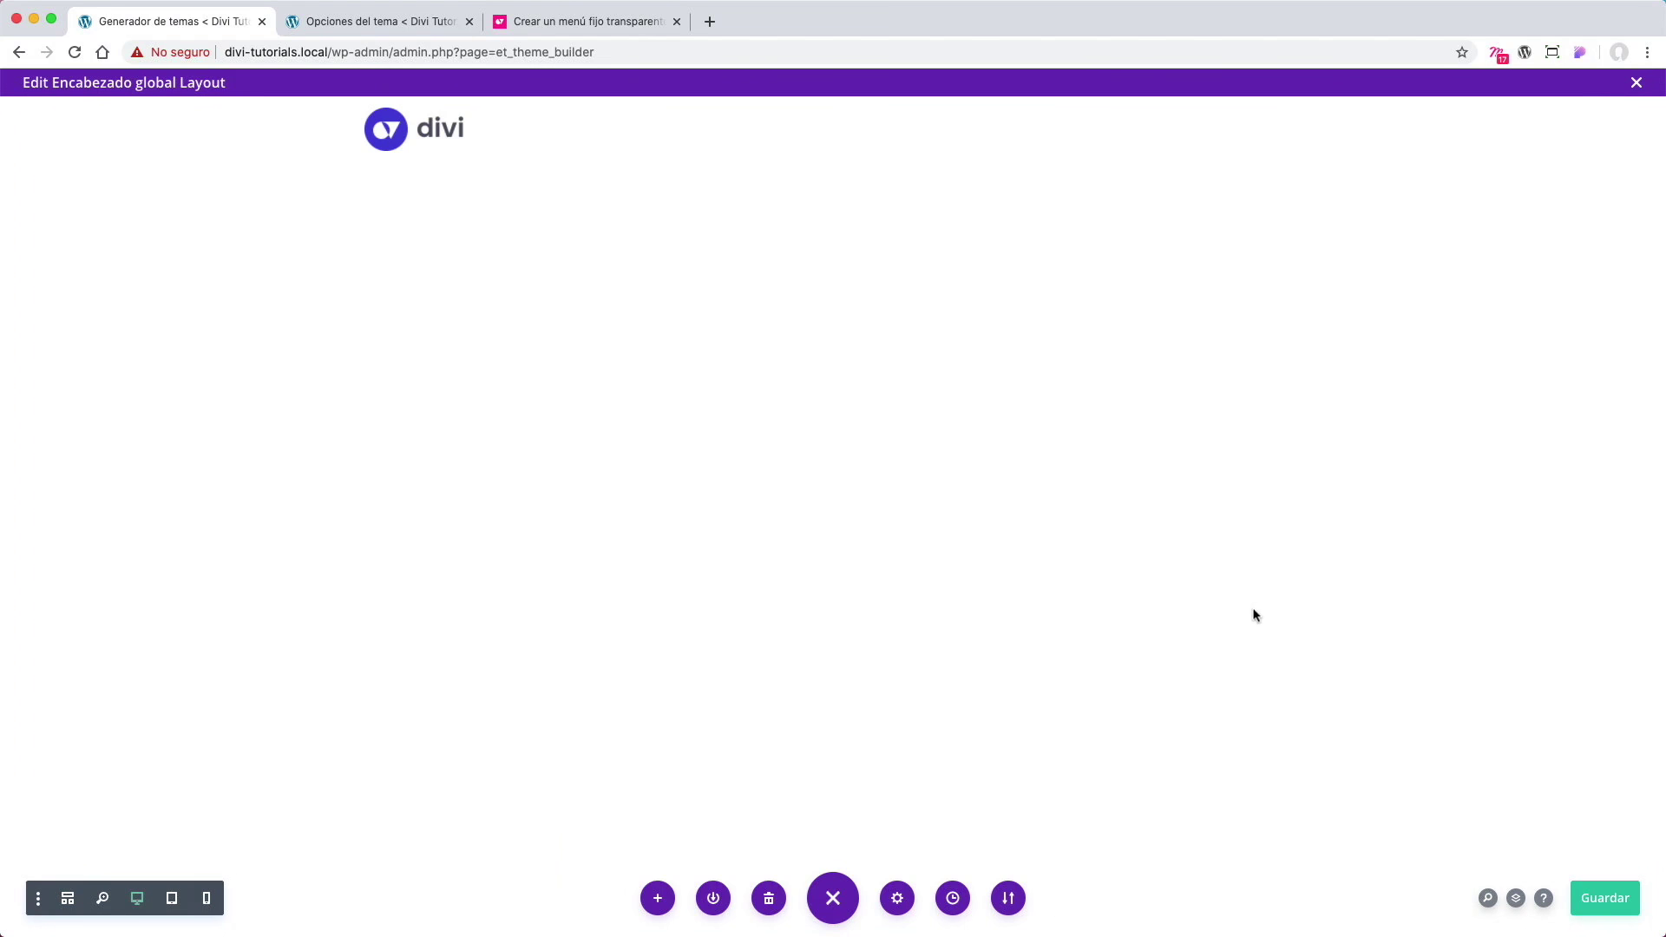
Step: Set the hamburger menu icon colour to white in the menu module's design settings
{"action": "mouse_move", "coordinate": [804, 144]}
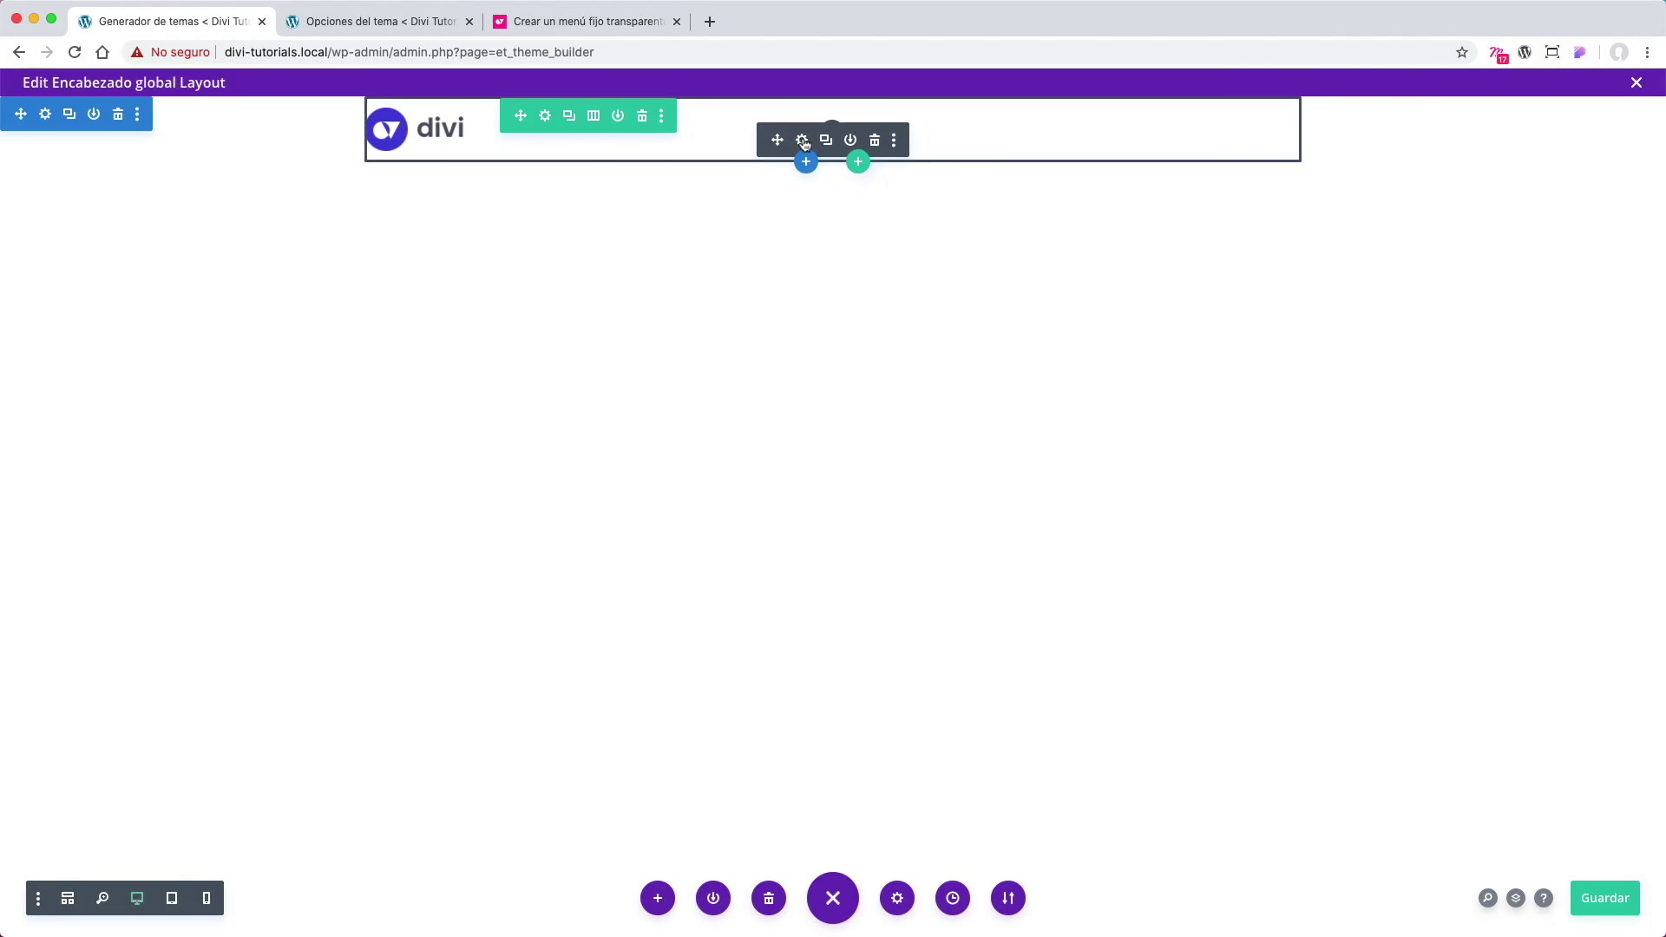
{"action": "left_click", "coordinate": [804, 144]}
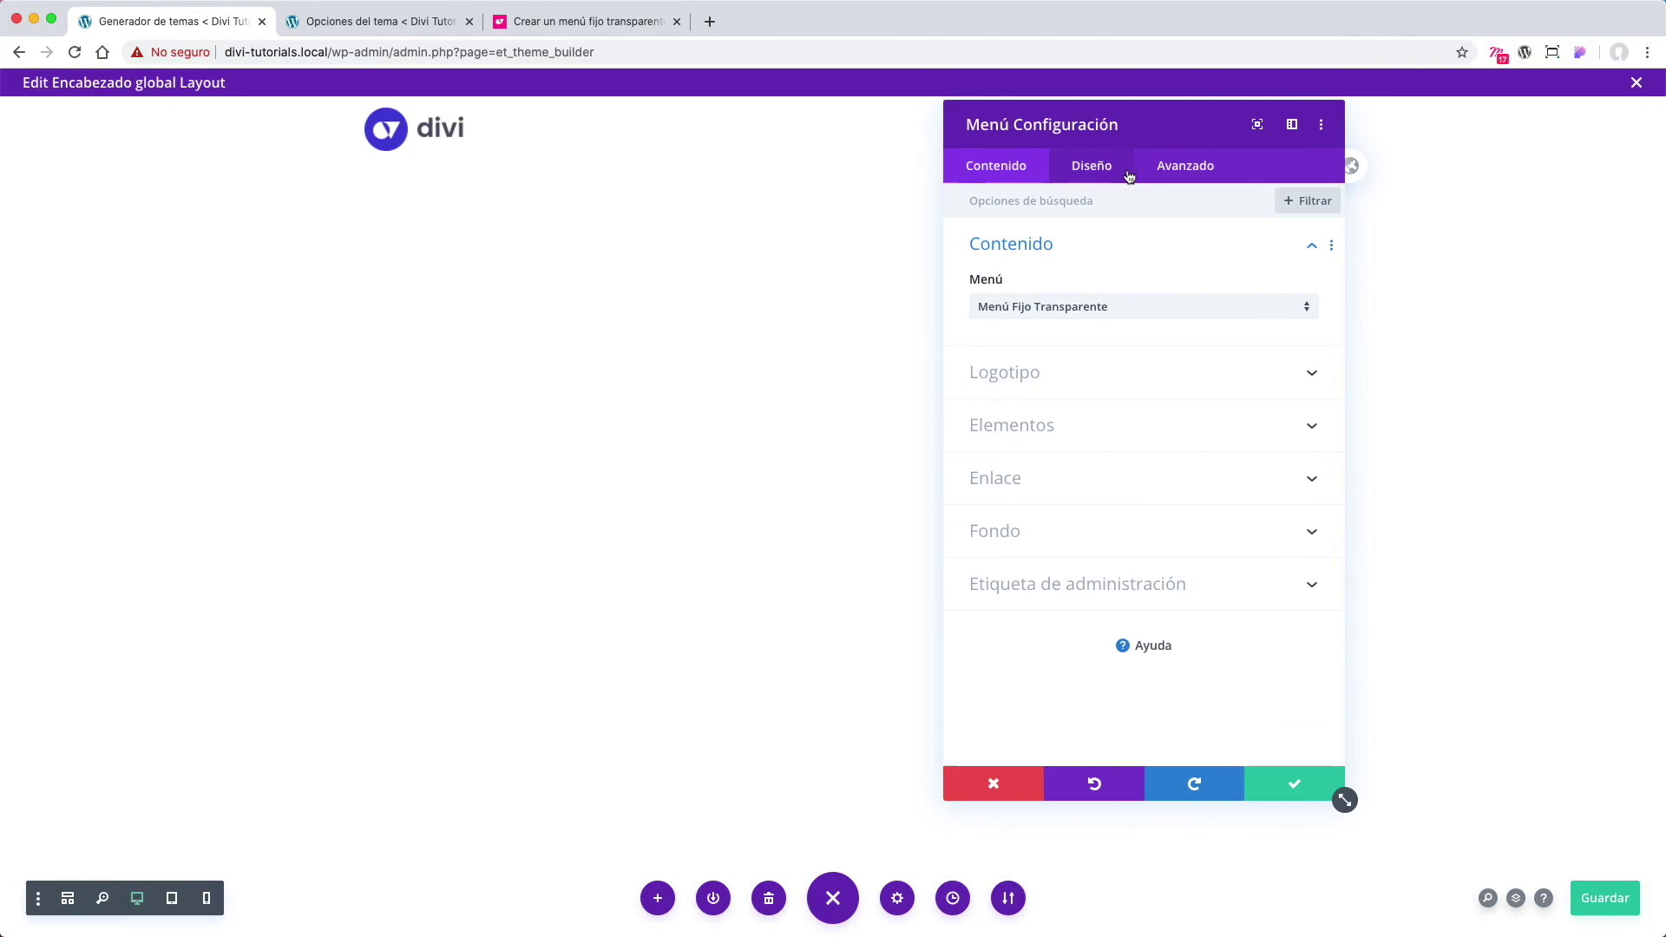
{"action": "left_click", "coordinate": [1119, 174]}
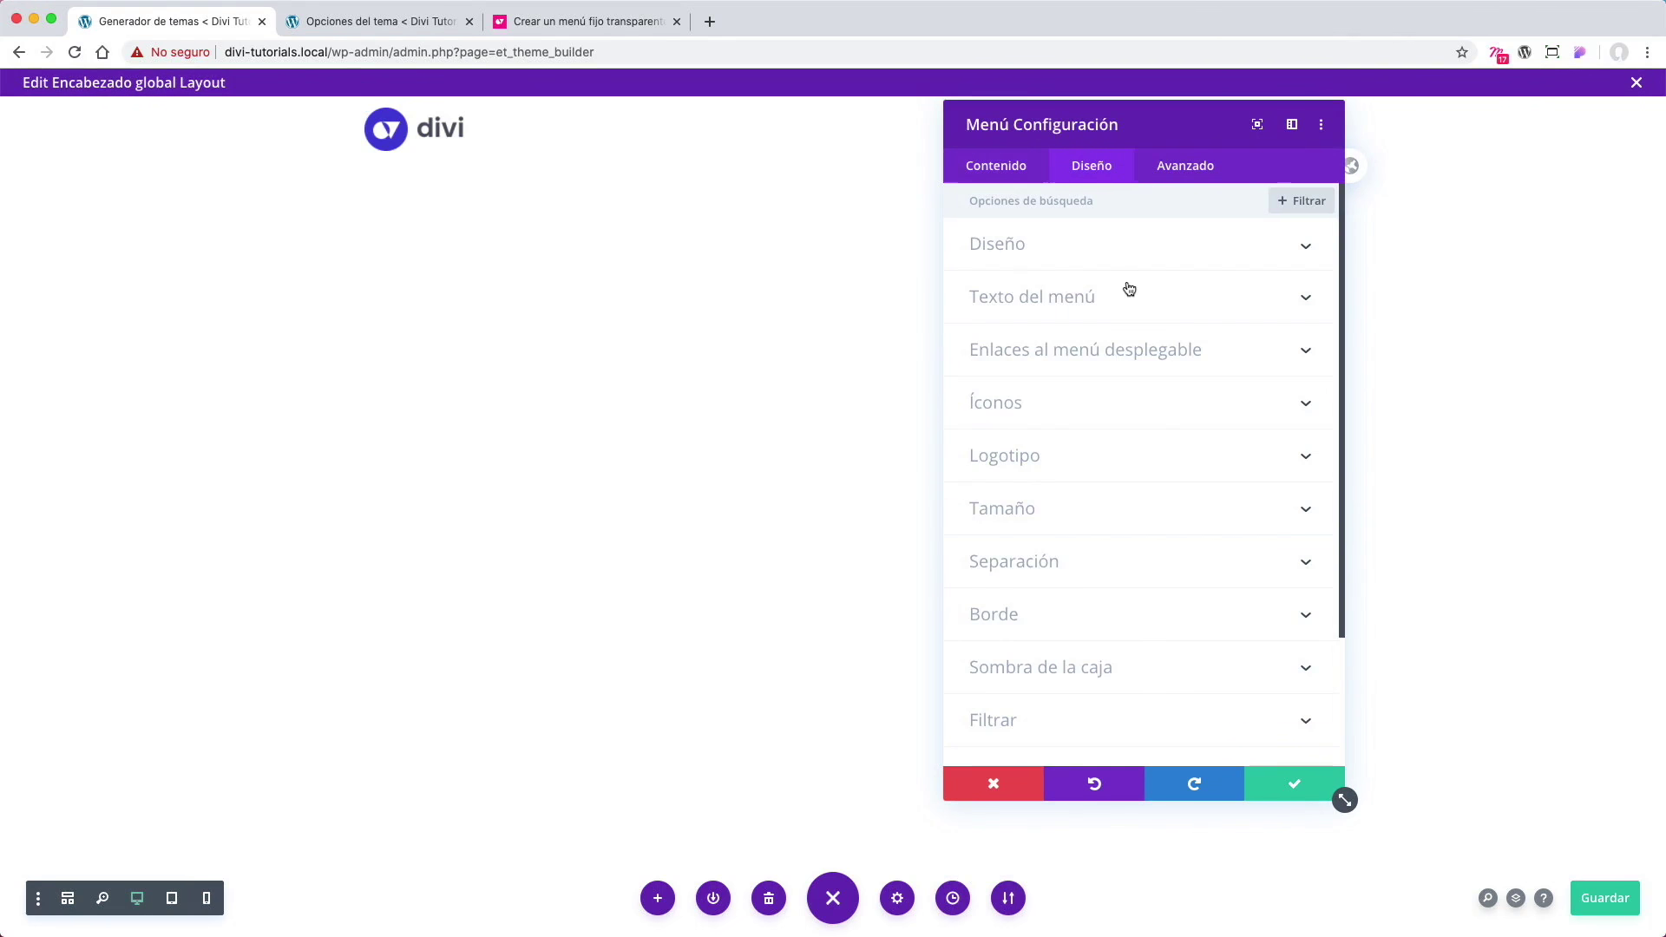
{"action": "left_click", "coordinate": [1164, 408]}
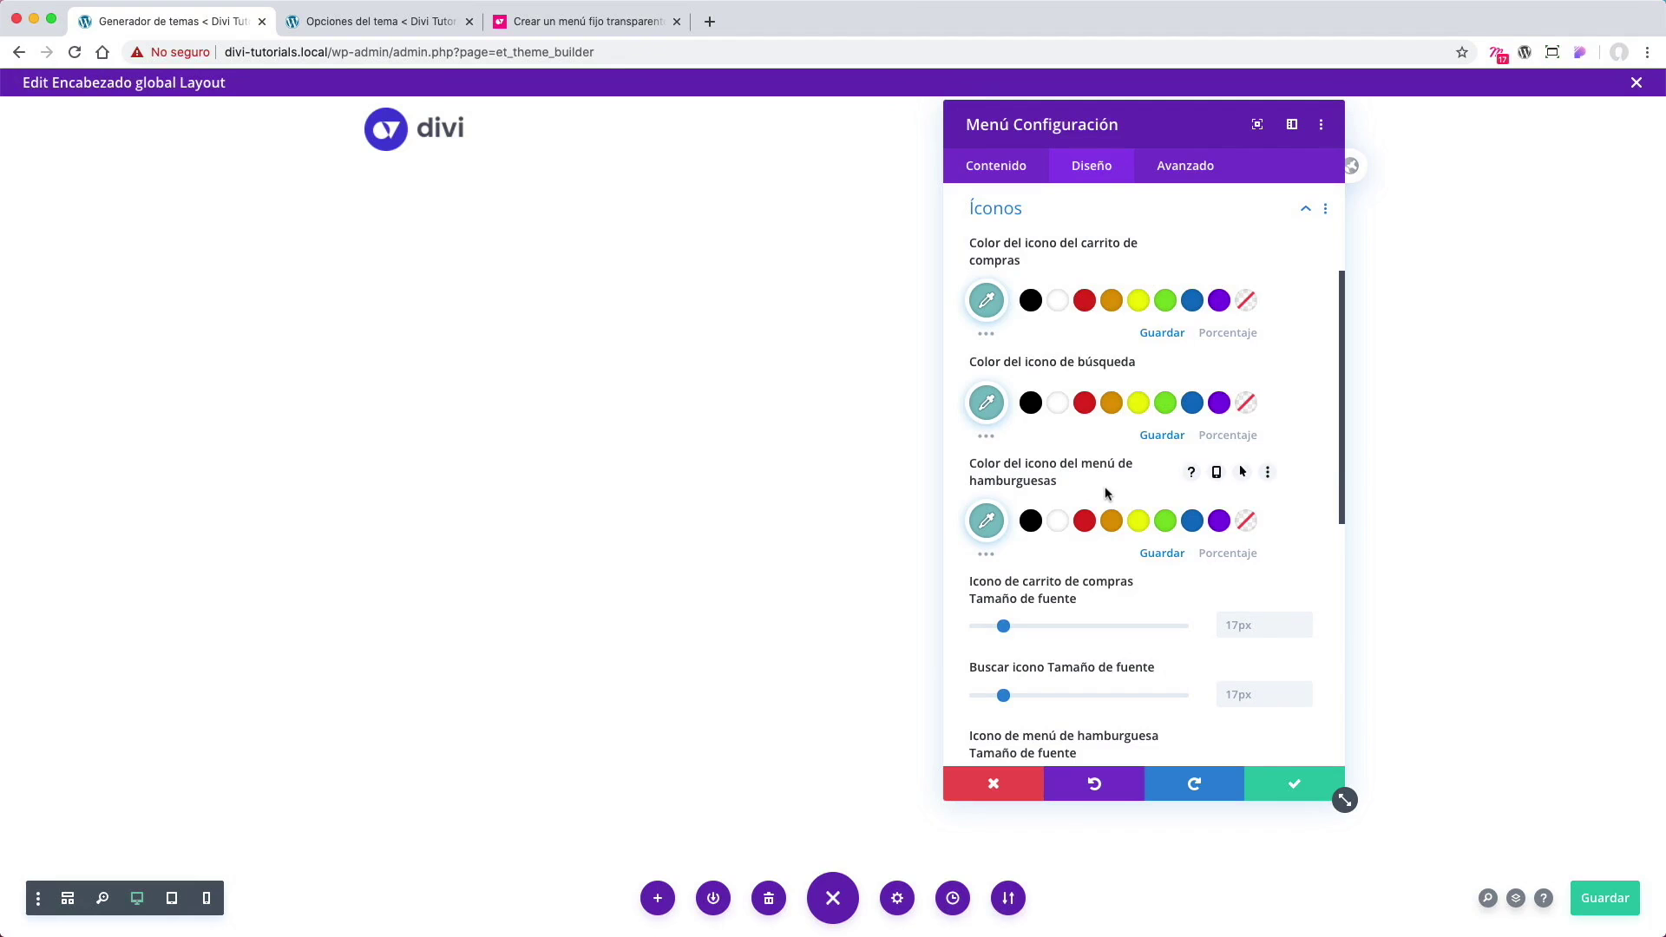
{"action": "left_click", "coordinate": [1060, 521]}
Step: Set the mobile menu background colour to black with 0.9 opacity, rgba(0,0,0,0.9), in the dropdown menu link settings
{"action": "scroll", "coordinate": [1086, 491], "scroll_direction": "up", "scroll_amount": 3}
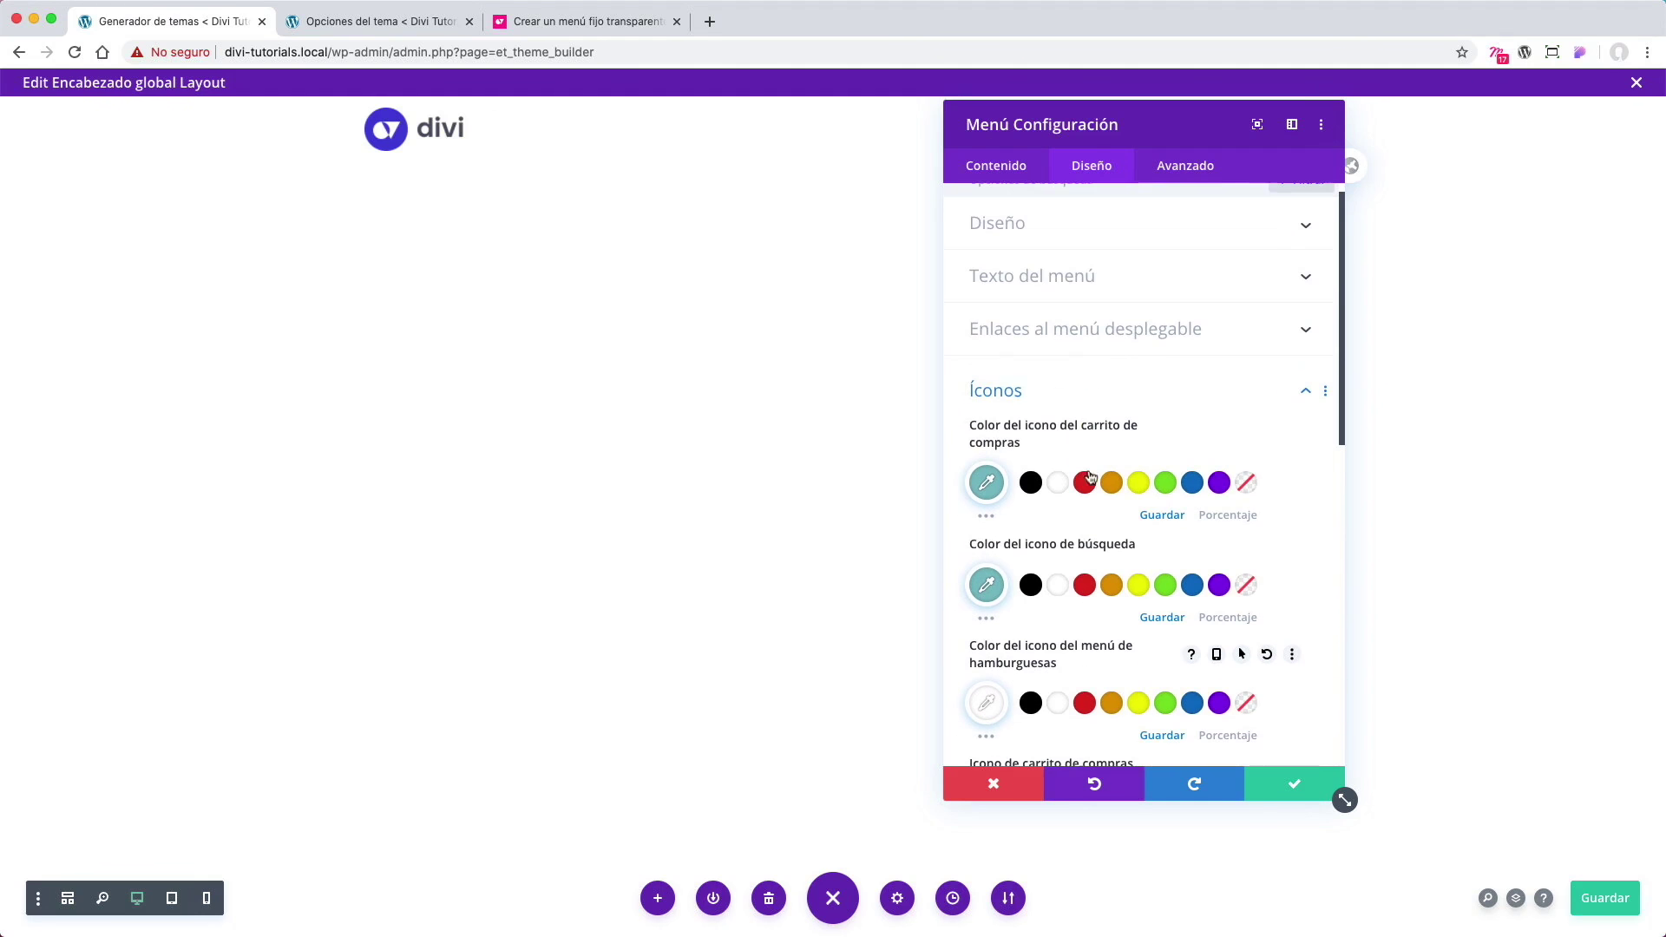
{"action": "left_click", "coordinate": [1302, 332]}
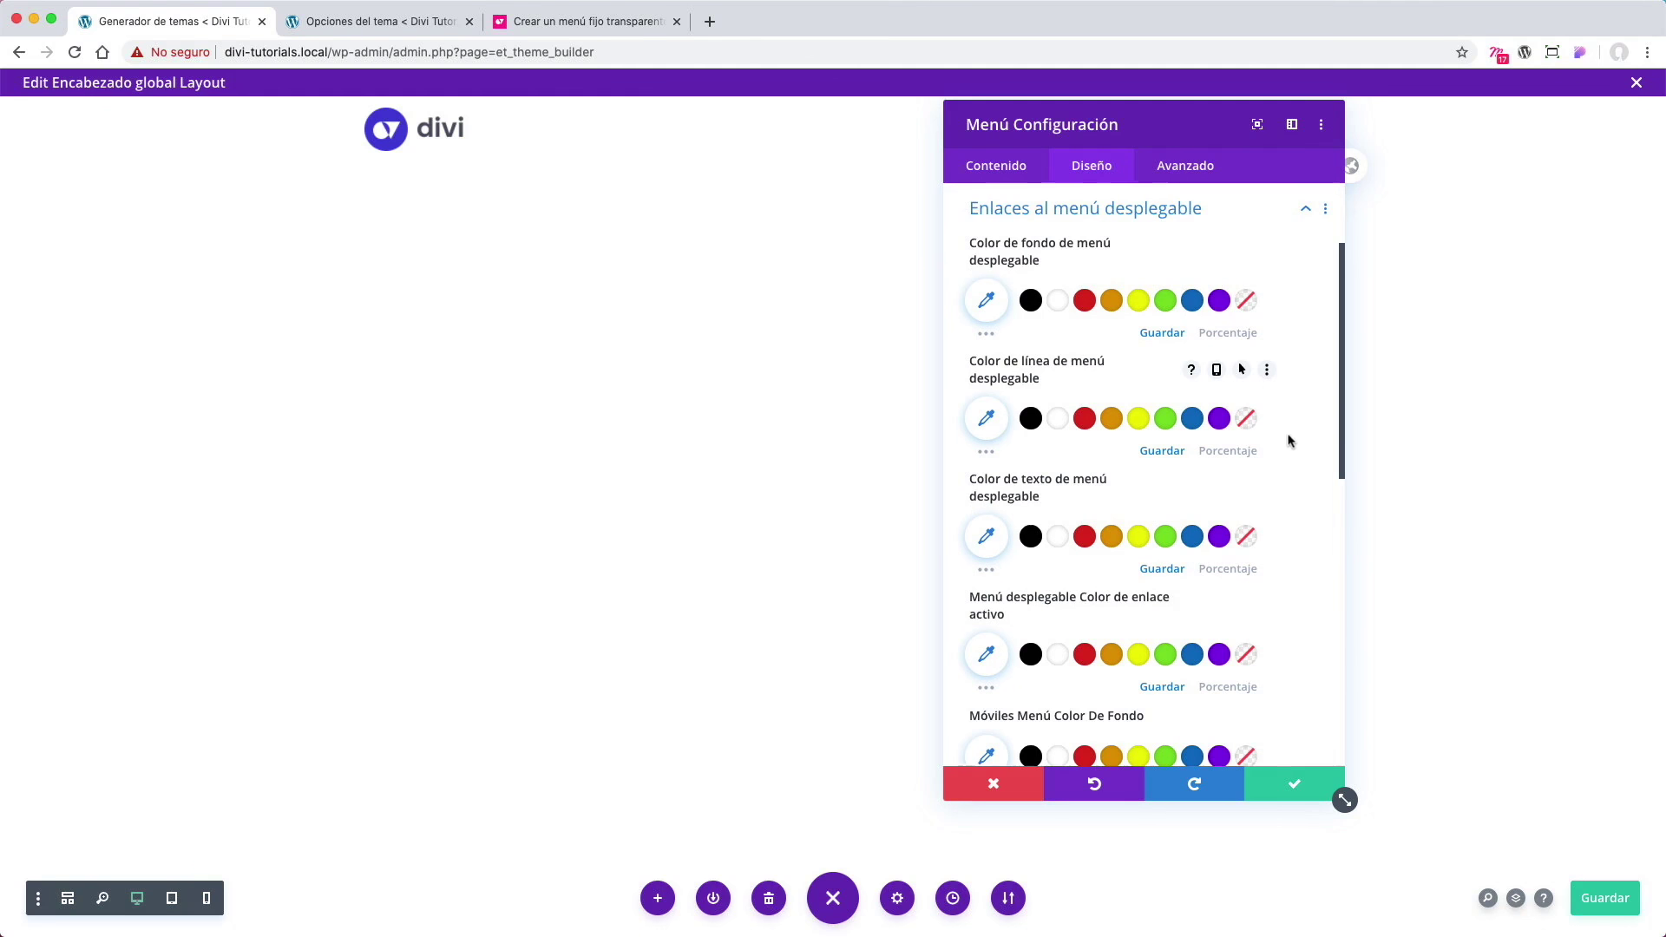
{"action": "scroll", "coordinate": [1295, 471], "scroll_direction": "down", "scroll_amount": 1}
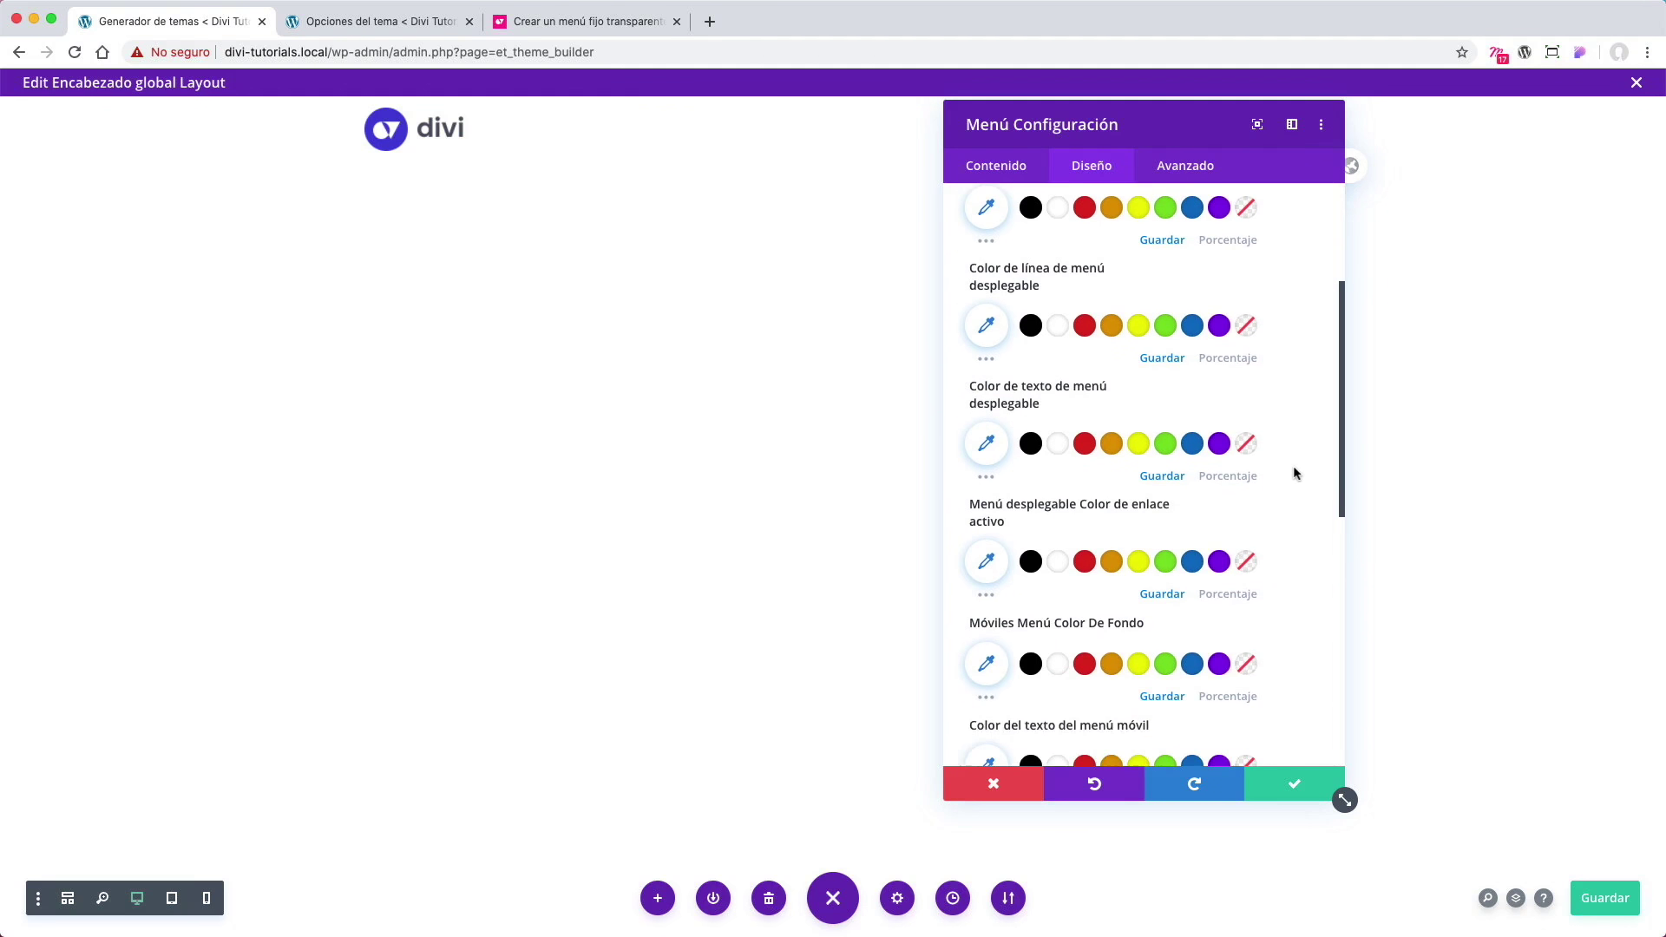
{"action": "scroll", "coordinate": [1293, 472], "scroll_direction": "down", "scroll_amount": 2}
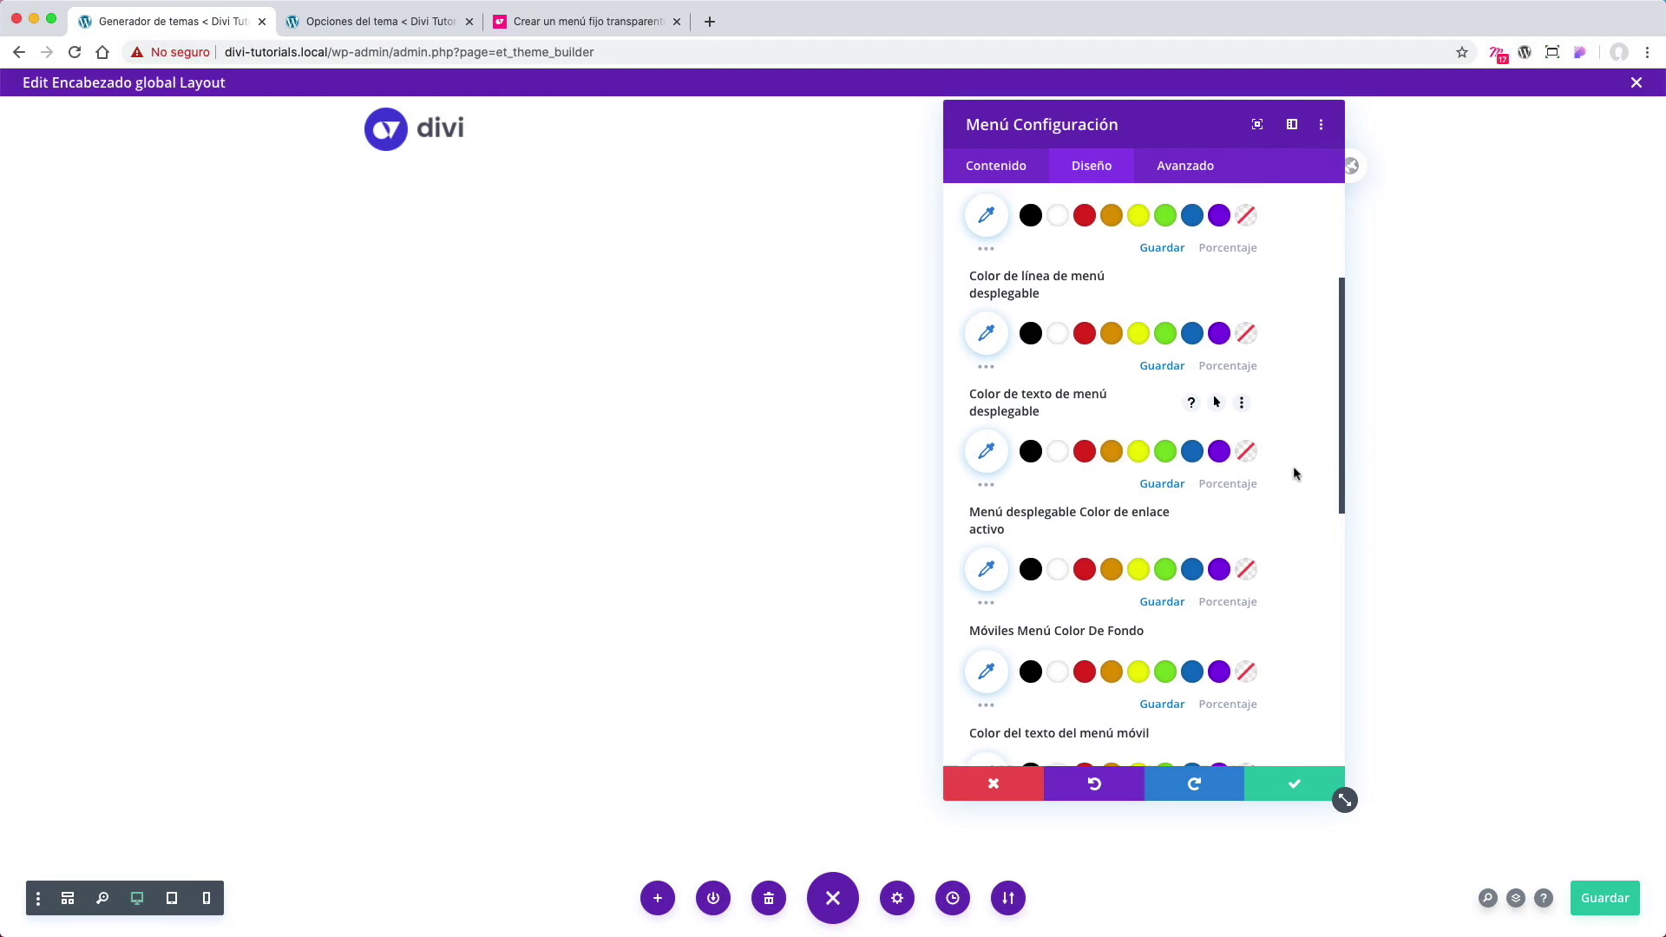
{"action": "scroll", "coordinate": [1293, 466], "scroll_direction": "down", "scroll_amount": 1}
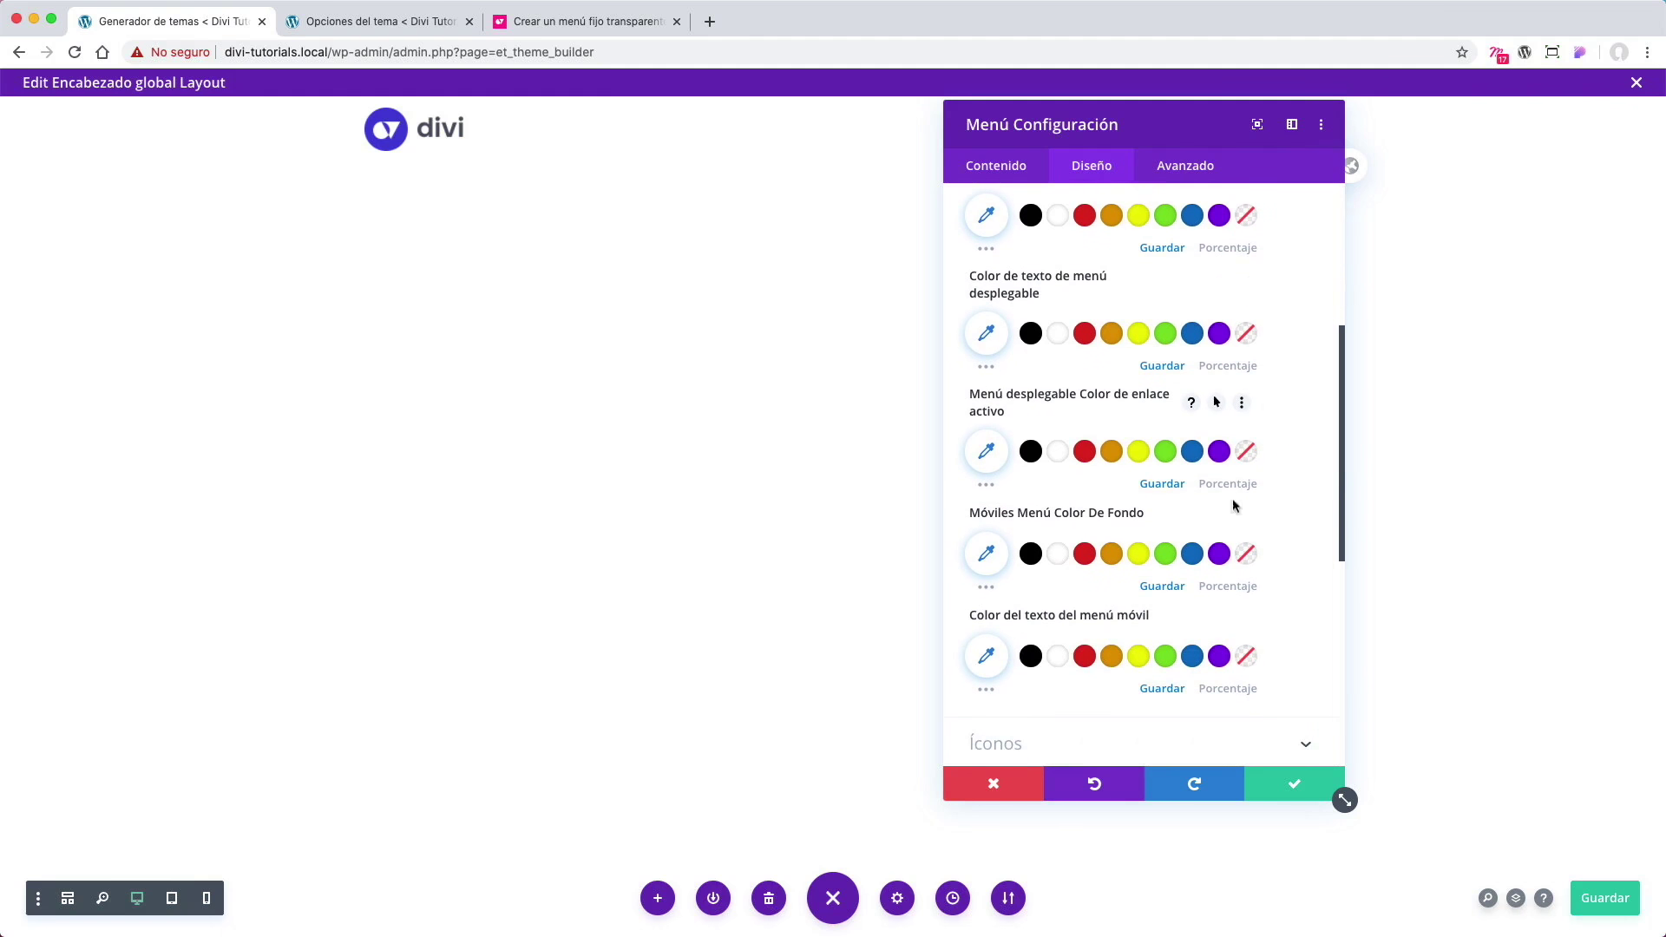
{"action": "left_click", "coordinate": [1031, 556]}
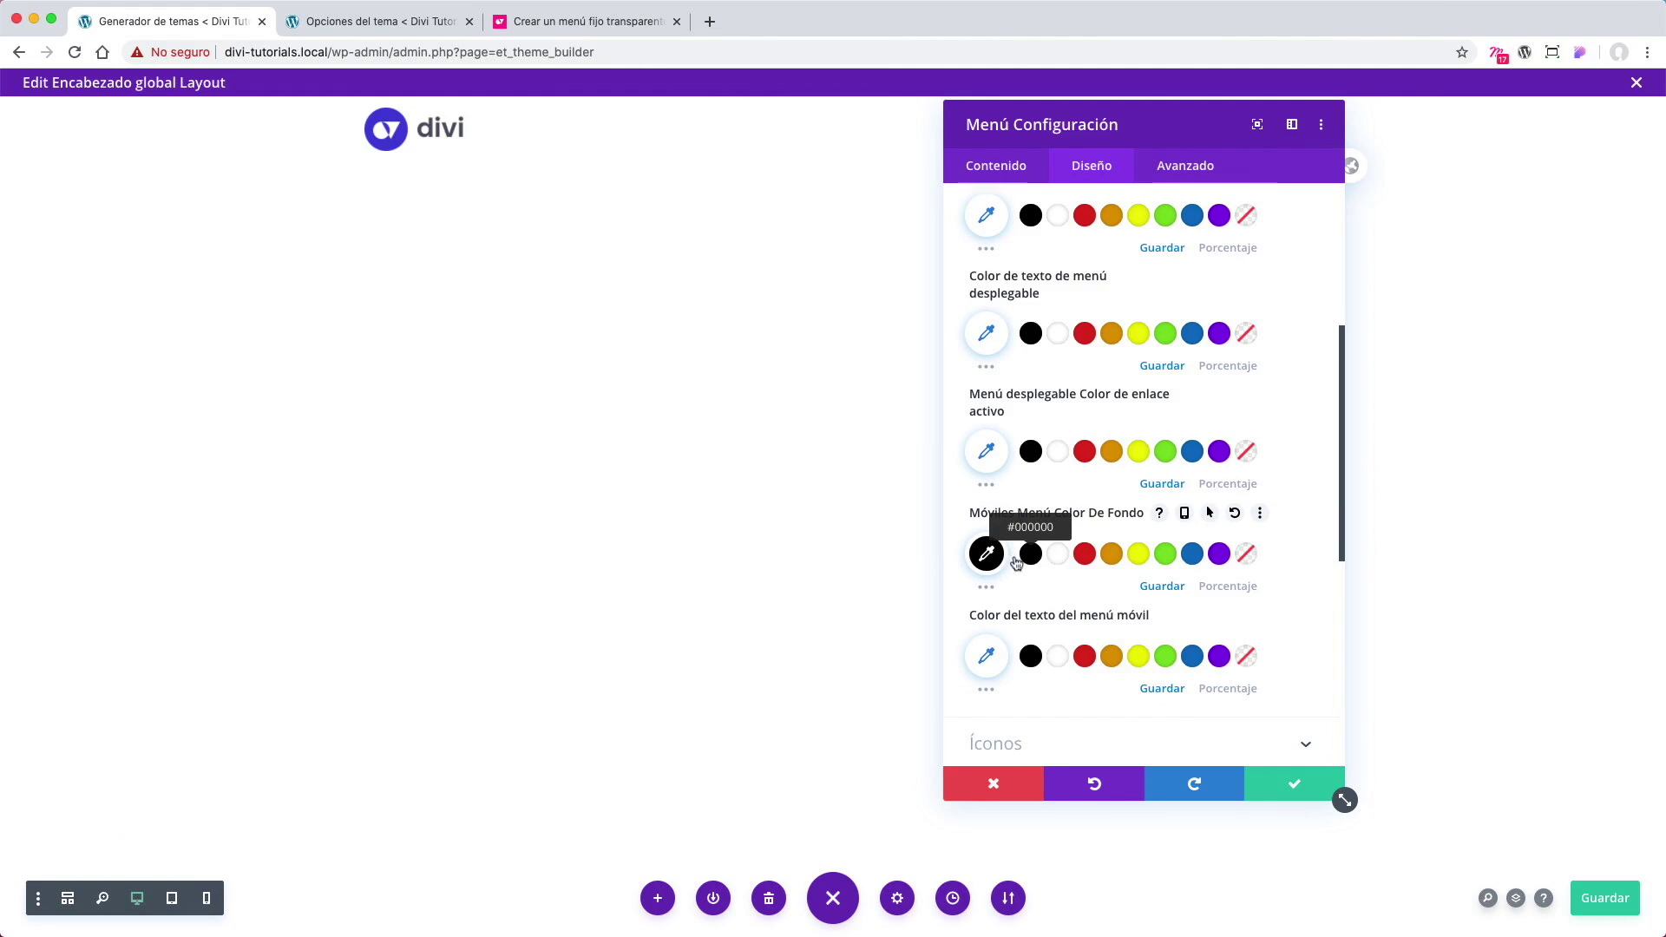
{"action": "left_click_drag", "start_coordinate": [1244, 564], "coordinate": [1246, 587]}
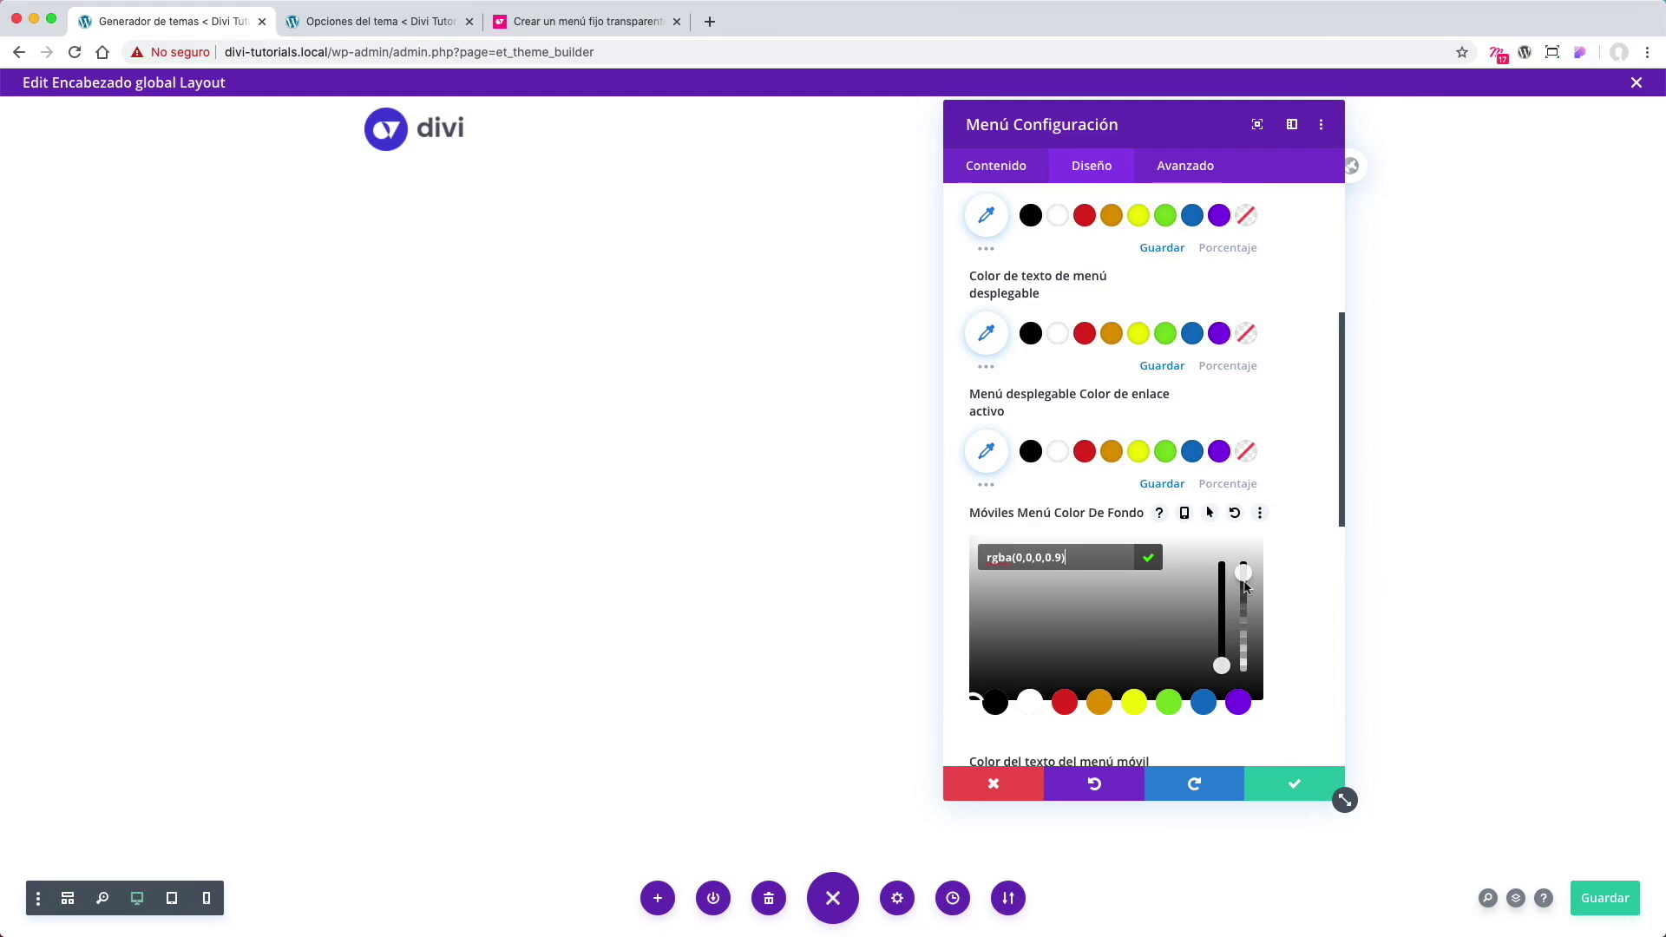
{"action": "left_click", "coordinate": [1299, 582]}
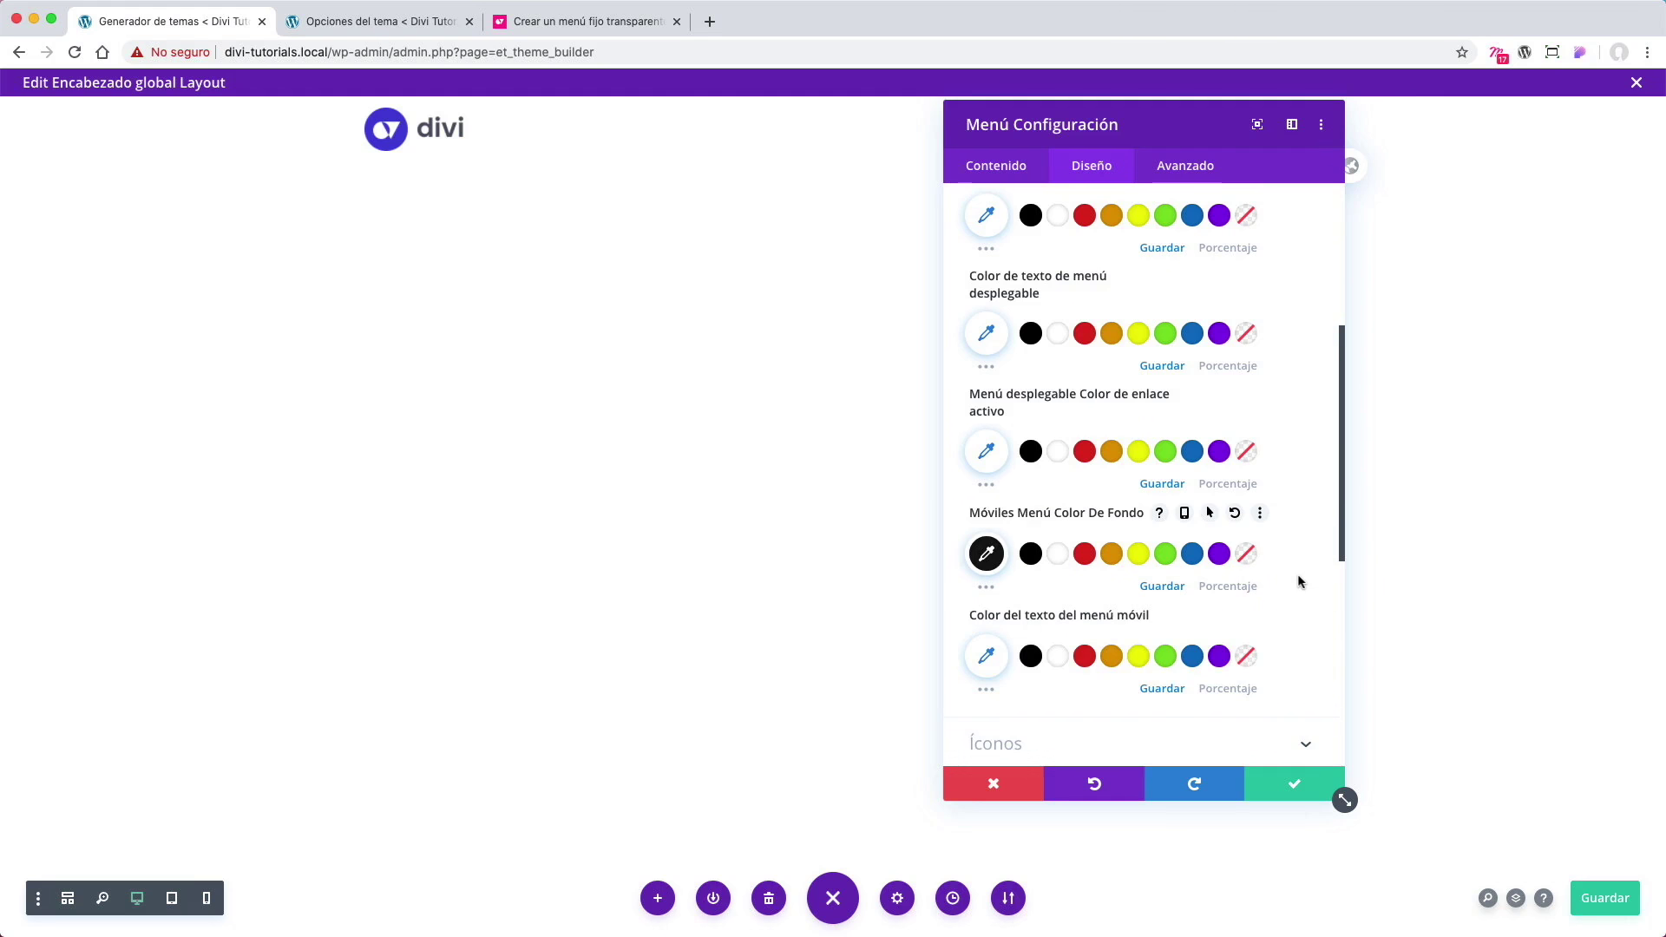
Step: Set the dropdown menu line colour to the orange #c65c19 and accept the menu module's settings
{"action": "scroll", "coordinate": [1293, 552], "scroll_direction": "up", "scroll_amount": 2}
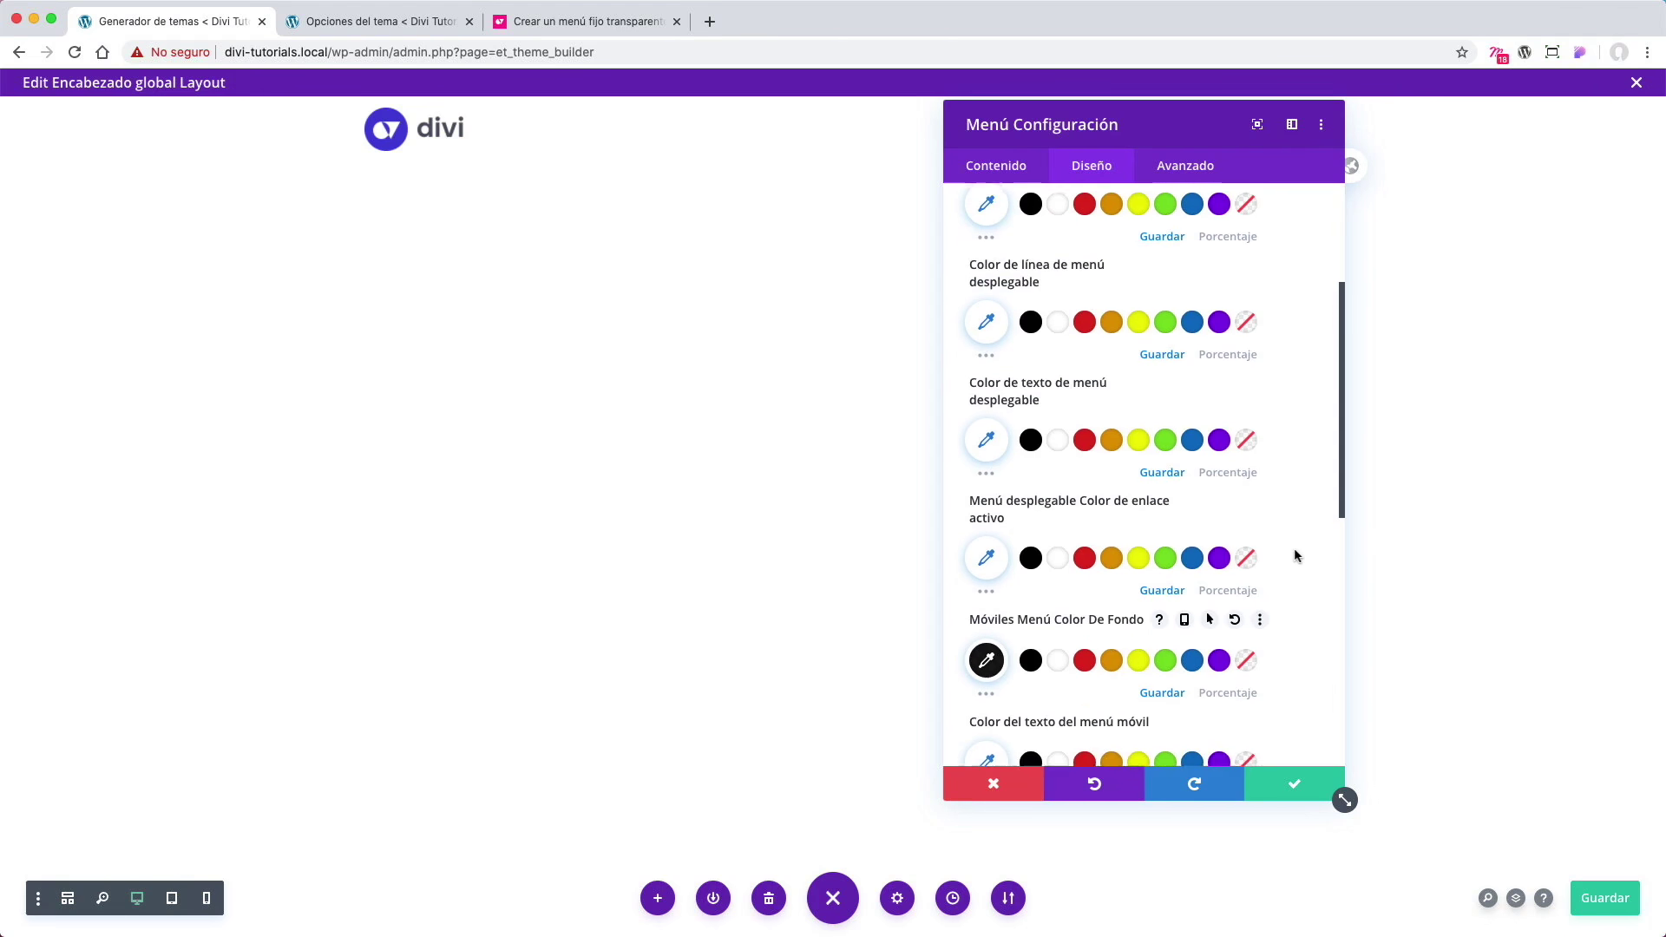
{"action": "scroll", "coordinate": [1295, 555], "scroll_direction": "up", "scroll_amount": 2}
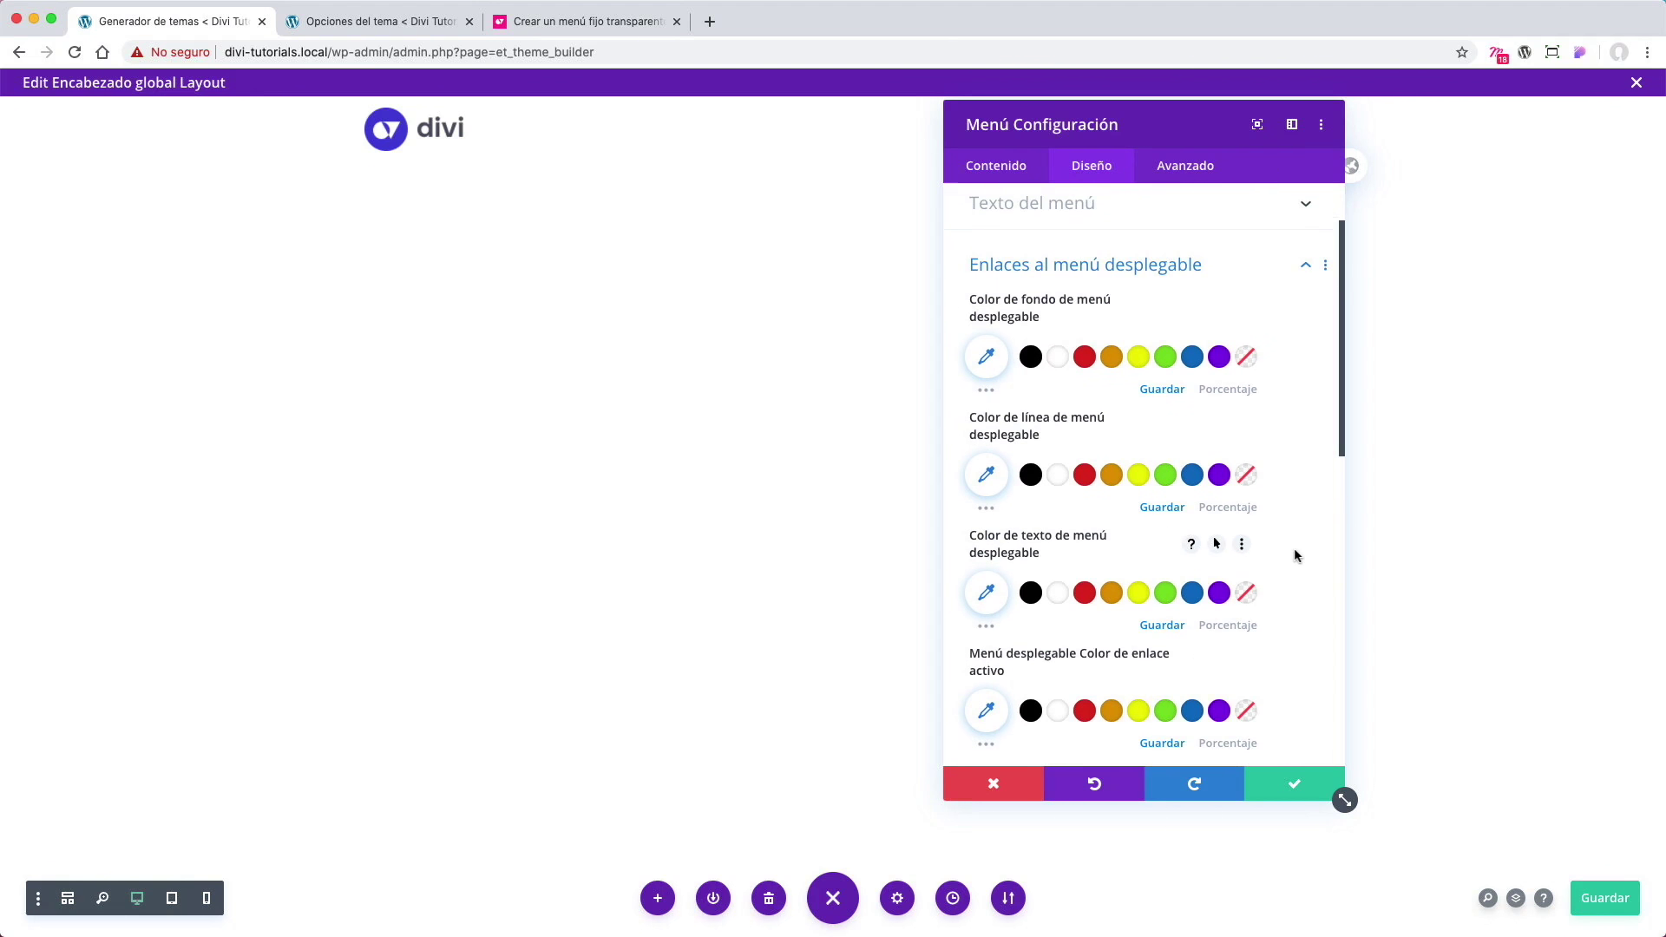
{"action": "left_click", "coordinate": [1085, 474]}
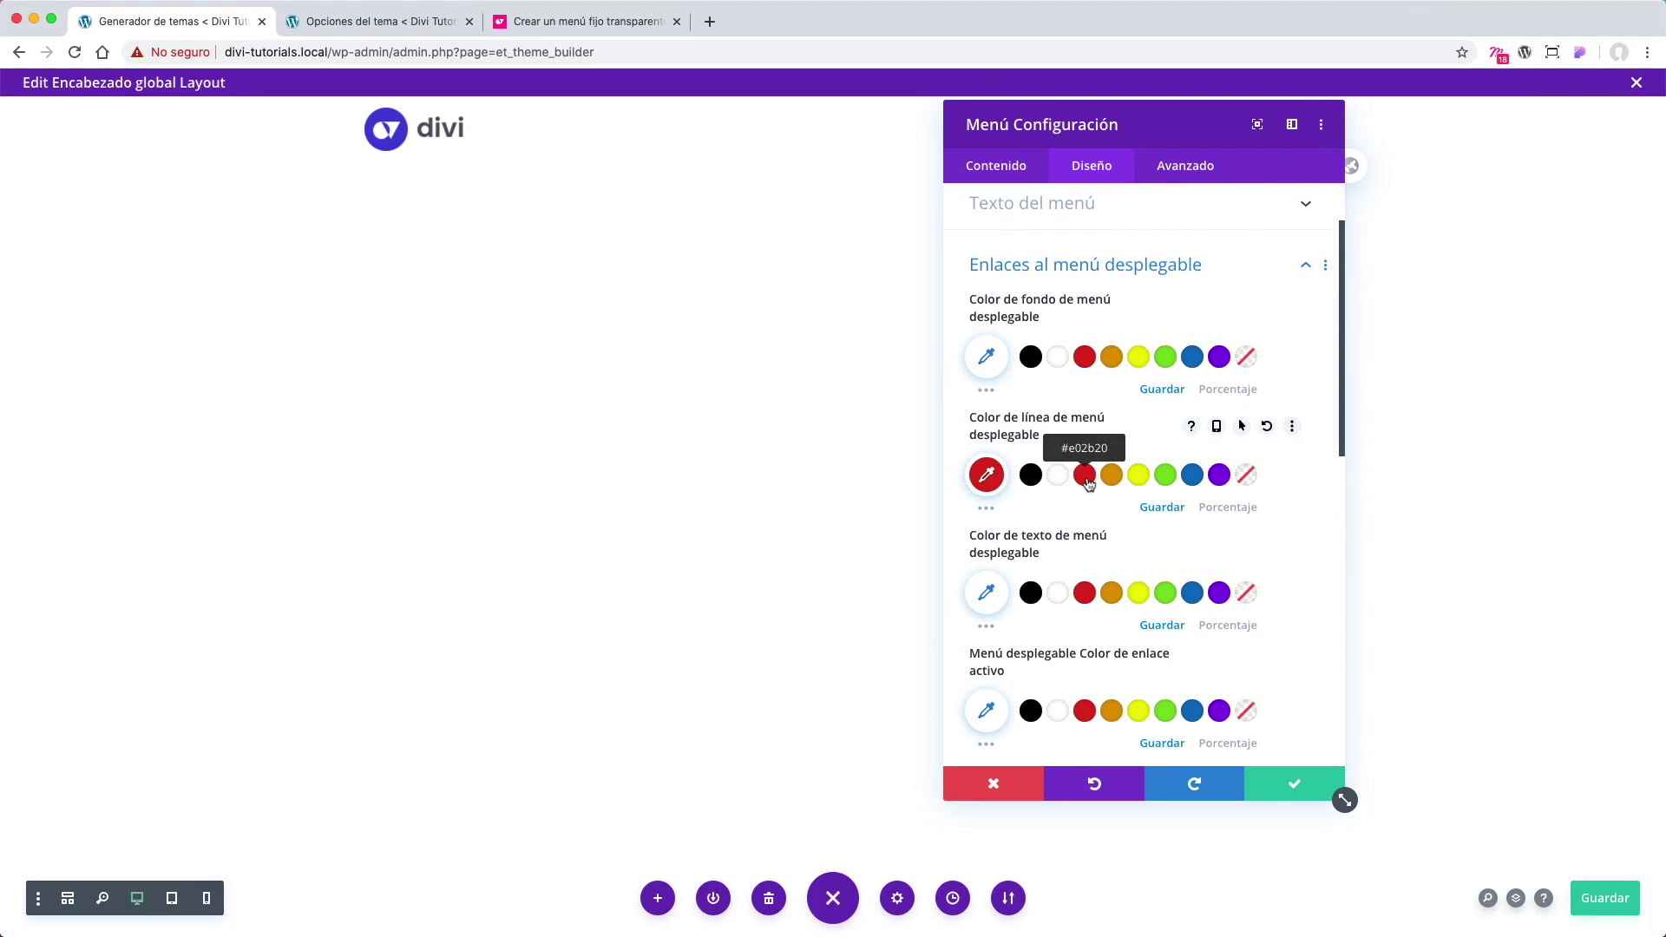
{"action": "left_click", "coordinate": [987, 475]}
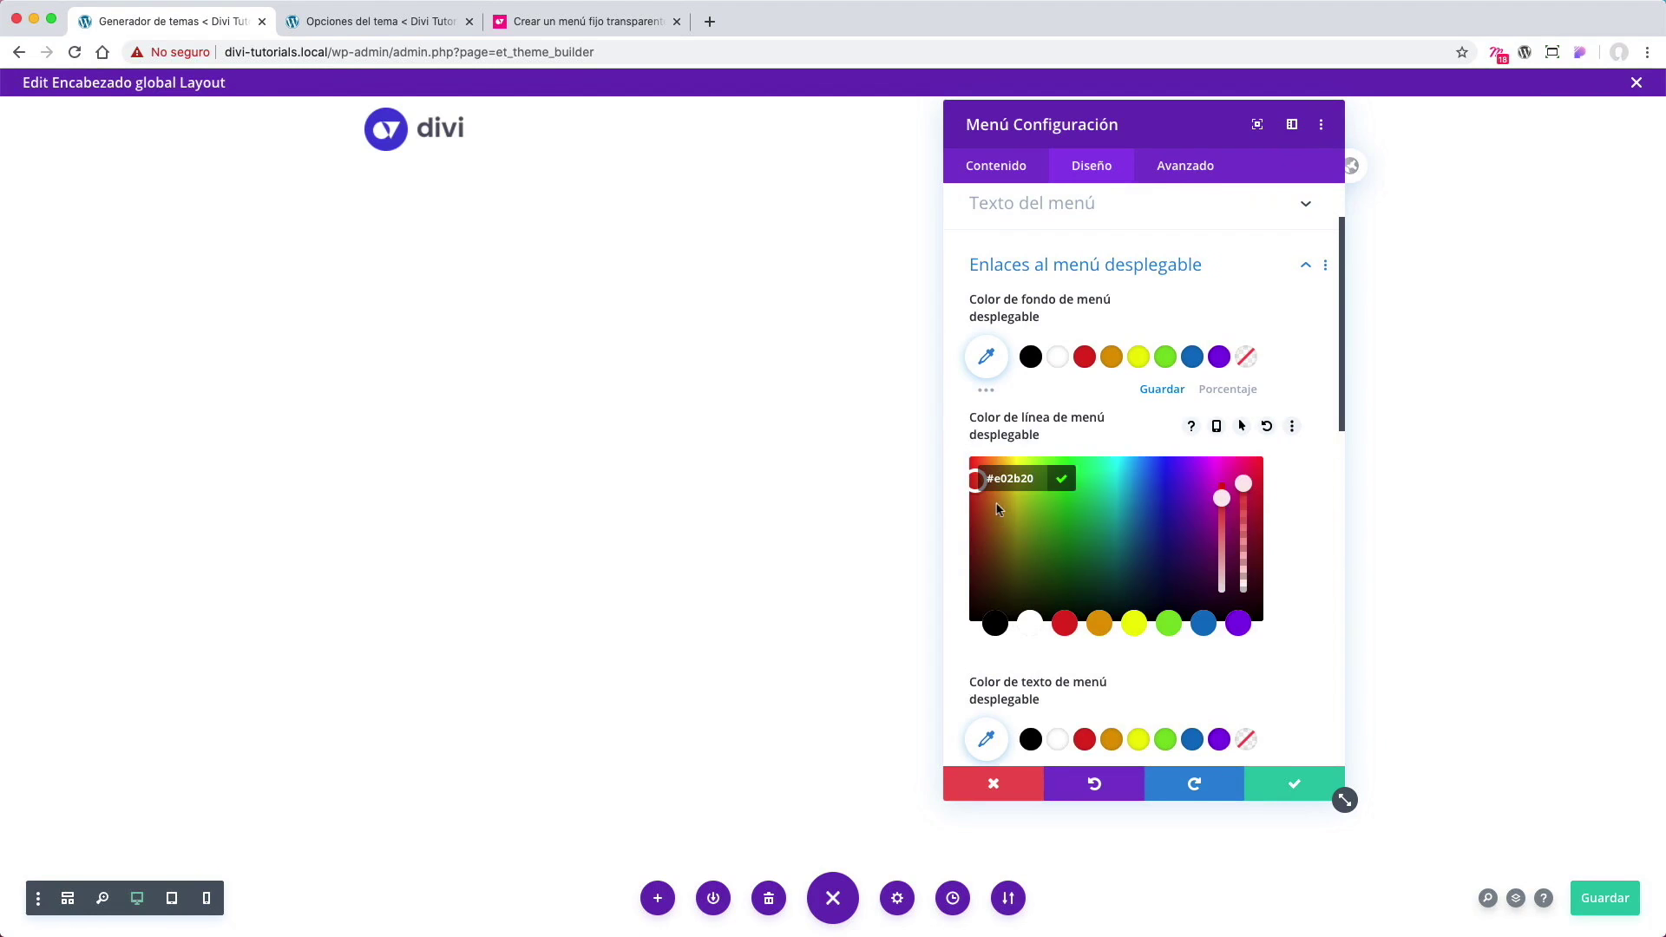
{"action": "mouse_move", "coordinate": [972, 490]}
{"action": "left_mouse_down"}
{"action": "mouse_move", "coordinate": [994, 513]}
{"action": "mouse_move", "coordinate": [992, 498]}
{"action": "left_mouse_up"}
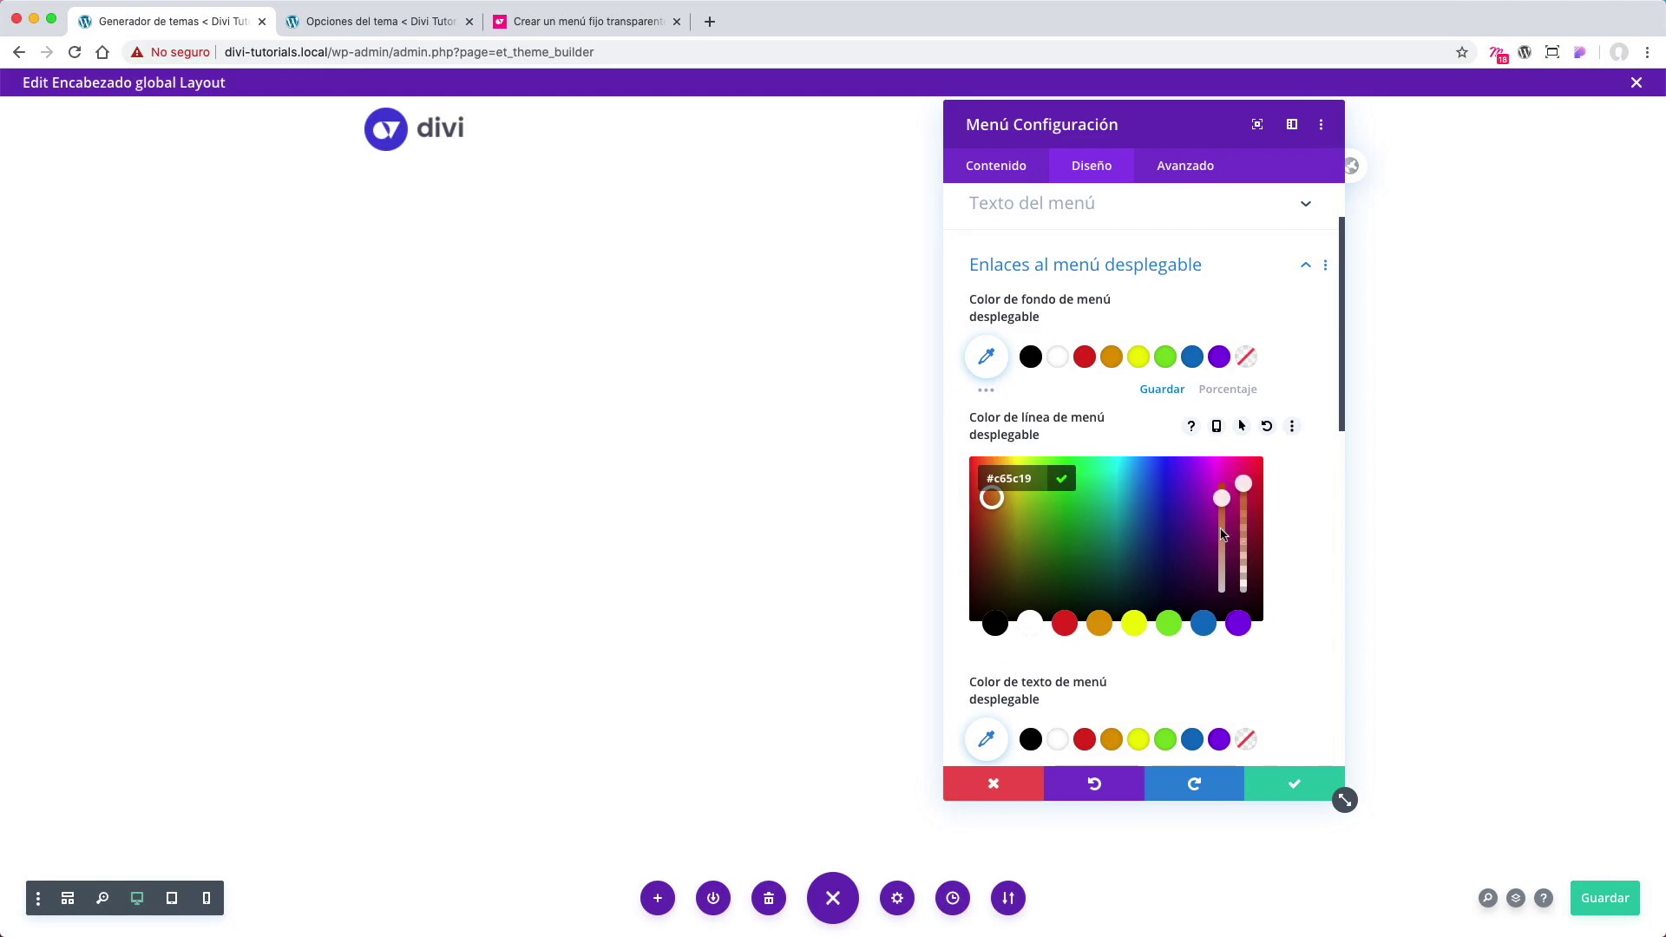
{"action": "left_click", "coordinate": [1314, 522]}
{"action": "scroll", "coordinate": [1314, 526], "scroll_direction": "down", "scroll_amount": 2}
{"action": "scroll", "coordinate": [1312, 530], "scroll_direction": "down", "scroll_amount": 2}
{"action": "left_click", "coordinate": [1294, 784]}
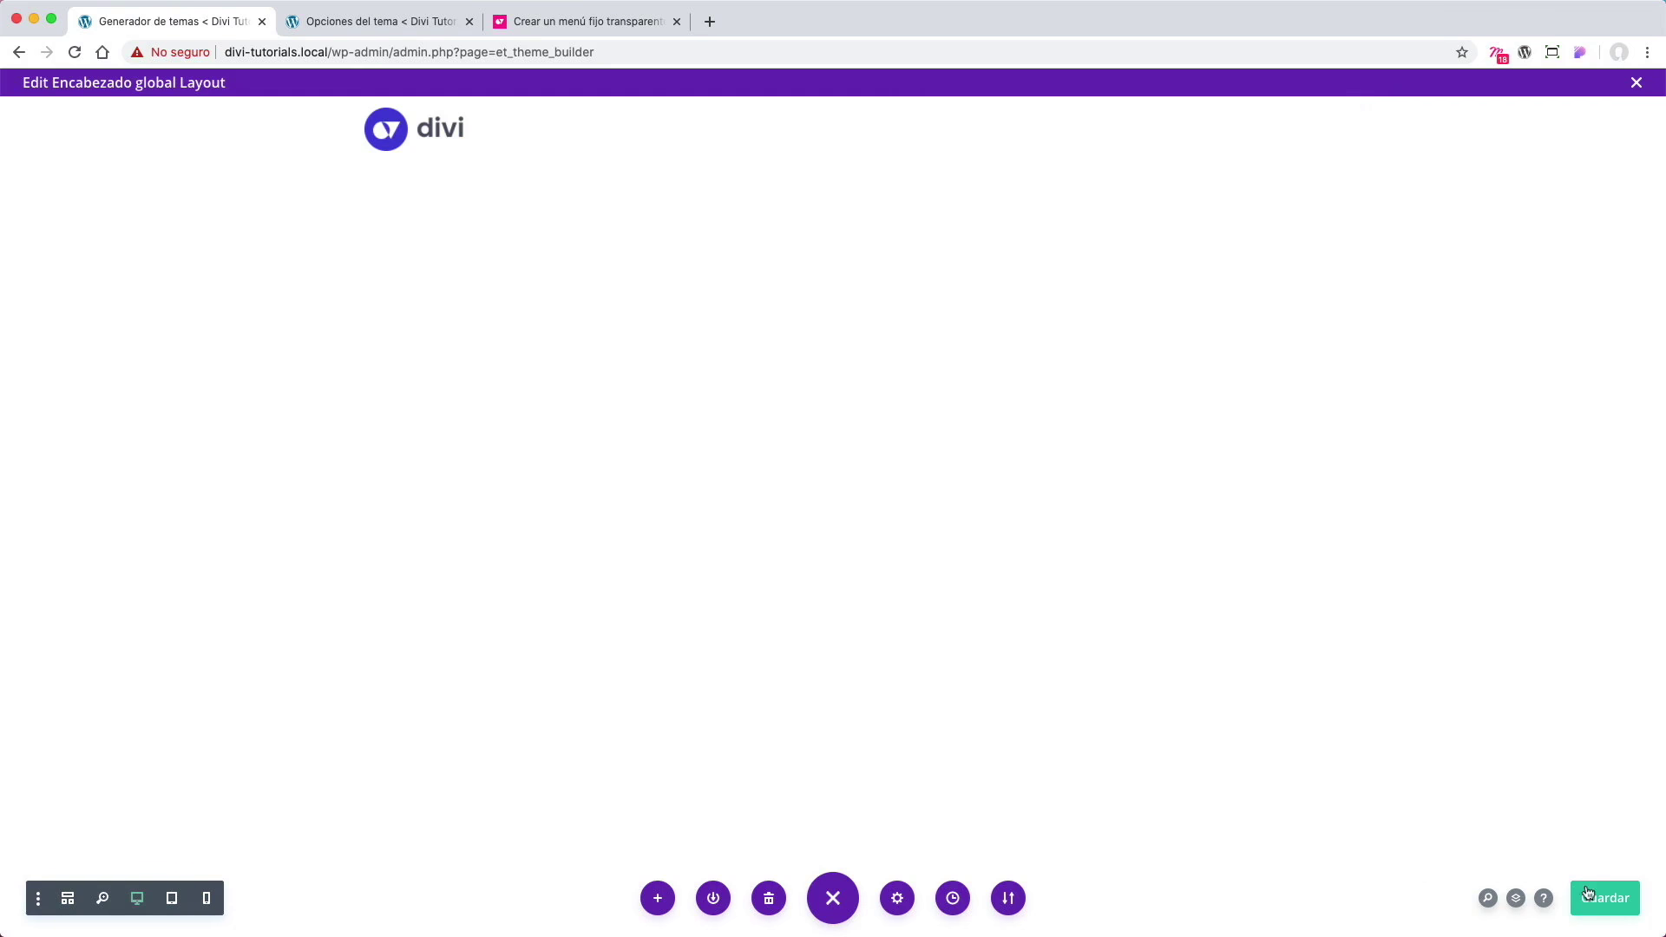
Step: Save the global header layout, then widen the incognito preview window and reload the menu-fijo-transparente page
{"action": "left_click", "coordinate": [1609, 900]}
{"action": "key", "text": "ctrl+Up"}
{"action": "left_click", "coordinate": [512, 295]}
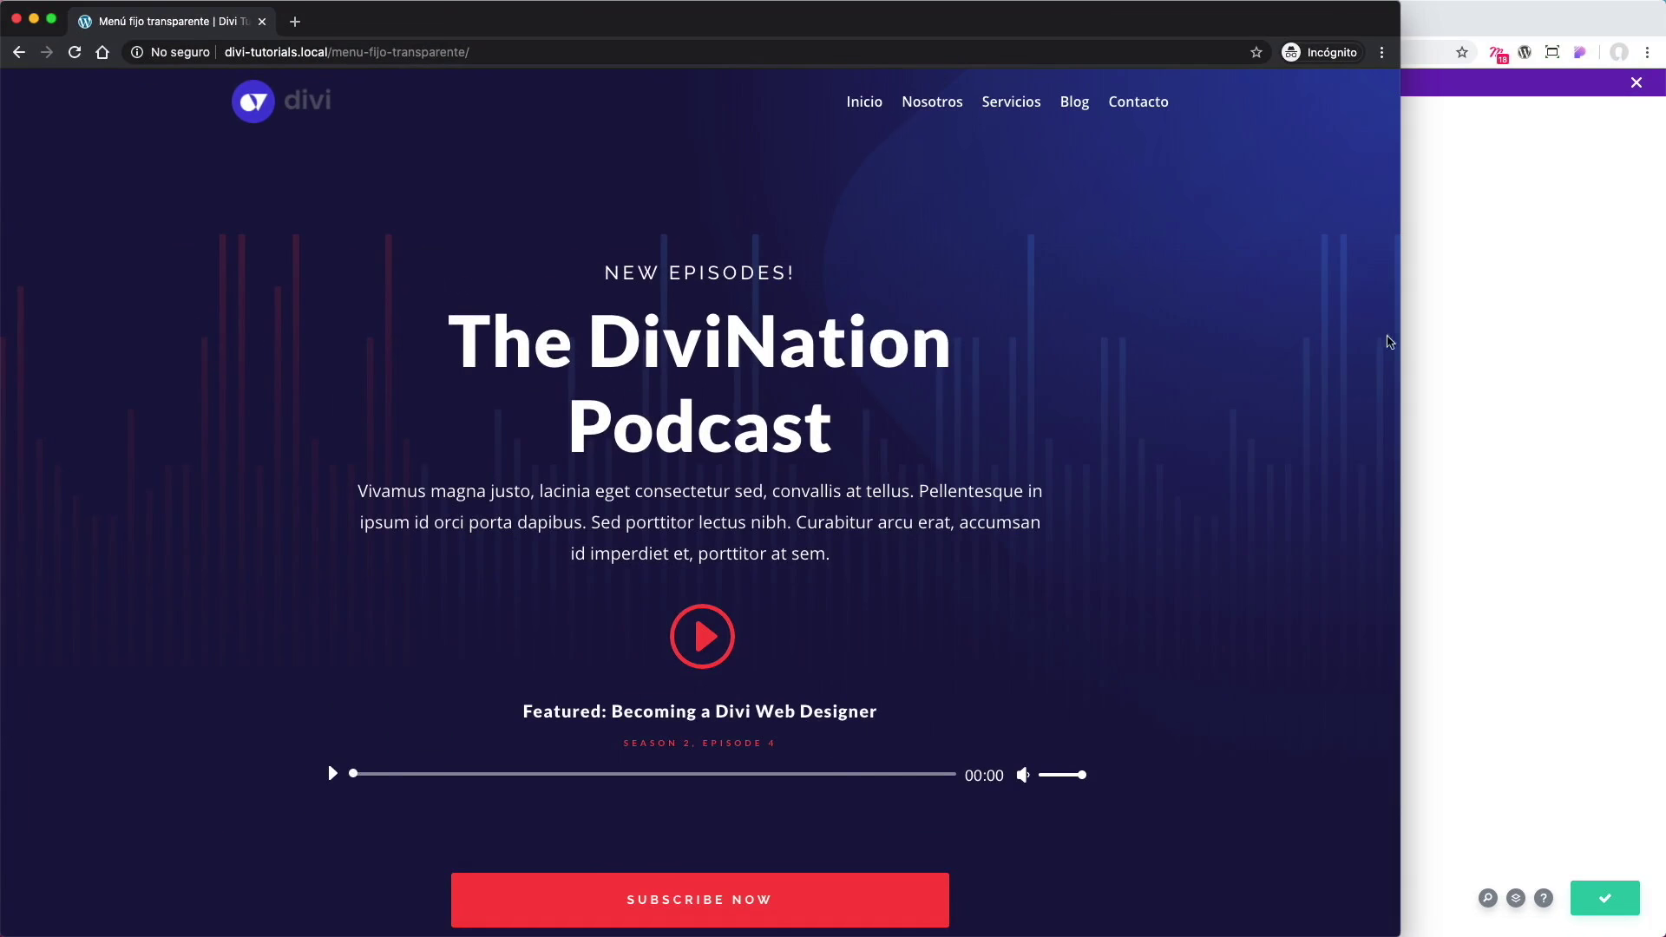
{"action": "left_click_drag", "start_coordinate": [1399, 336], "coordinate": [1662, 350]}
{"action": "left_click", "coordinate": [468, 54]}
{"action": "key", "text": "Return"}
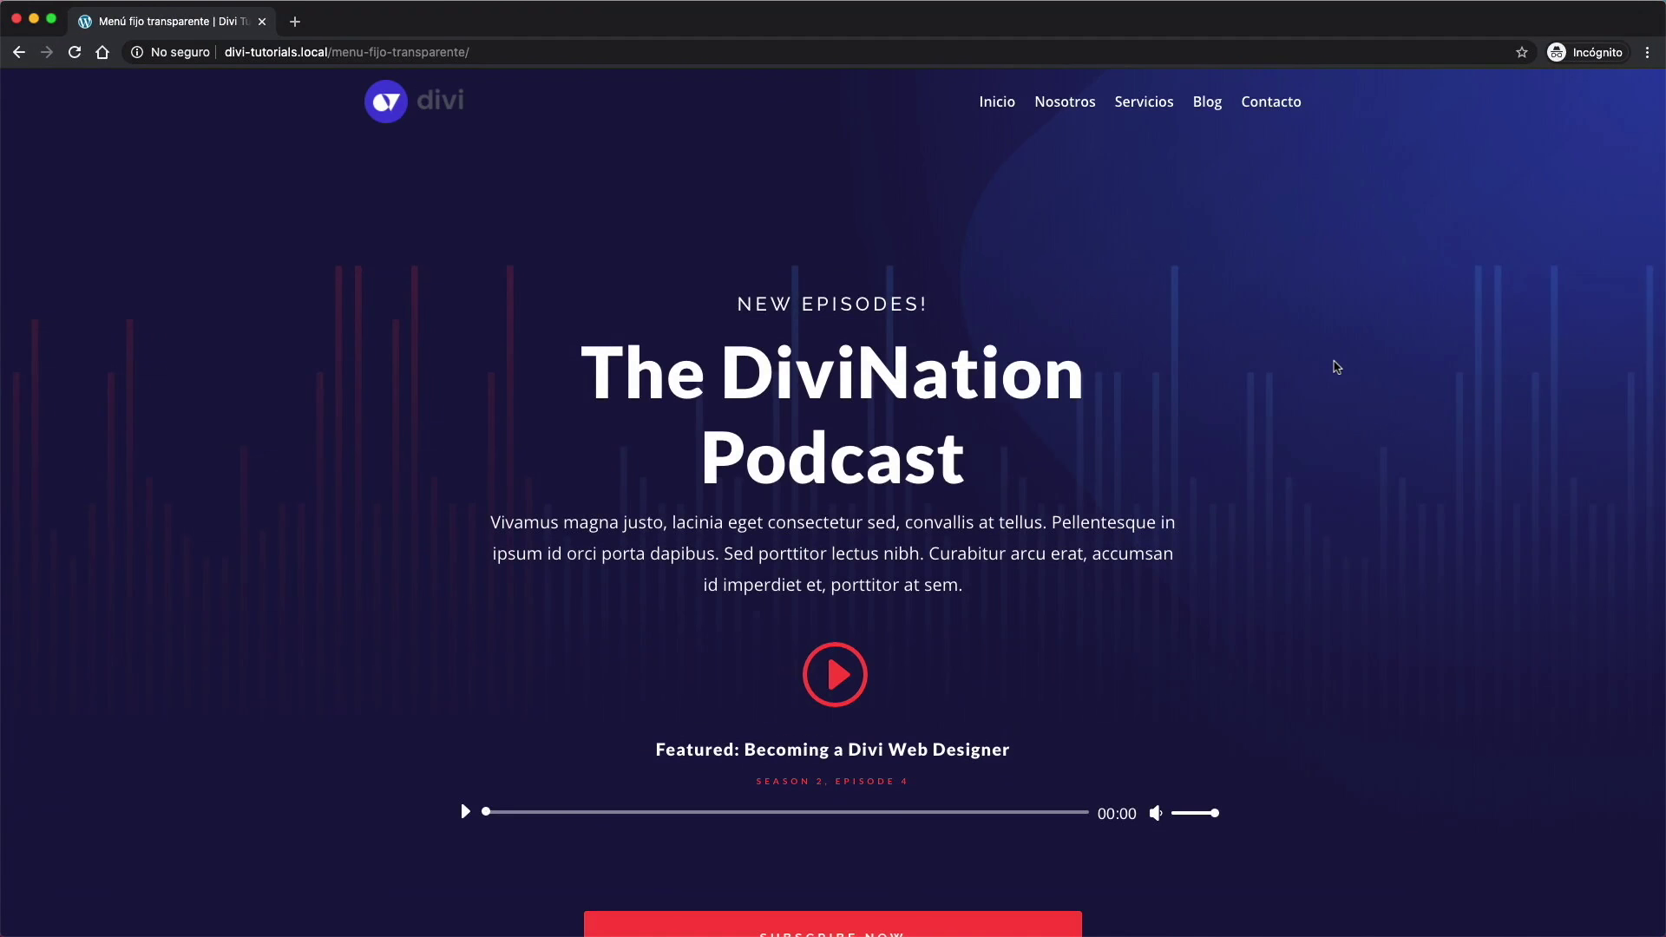
Step: Examine the fixed header's background on the desktop-width page while moving down and back up through the content
{"action": "scroll", "coordinate": [1336, 367], "scroll_direction": "down", "scroll_amount": 15}
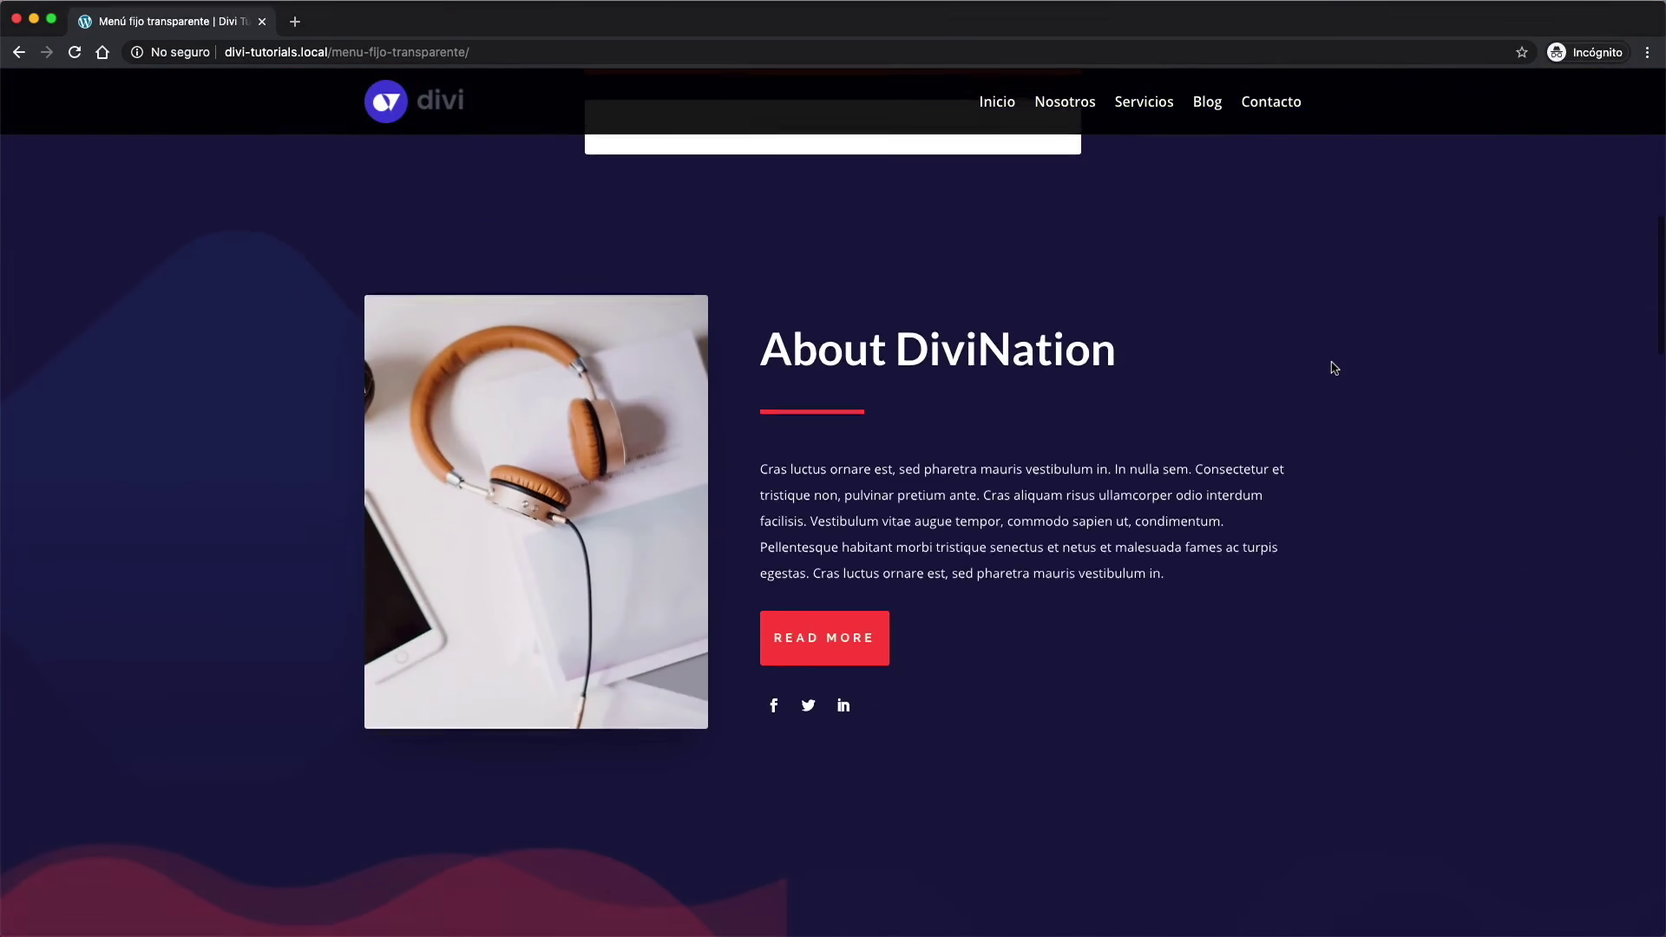
{"action": "scroll", "coordinate": [1334, 367], "scroll_direction": "down", "scroll_amount": 10}
{"action": "scroll", "coordinate": [1331, 364], "scroll_direction": "up", "scroll_amount": 15}
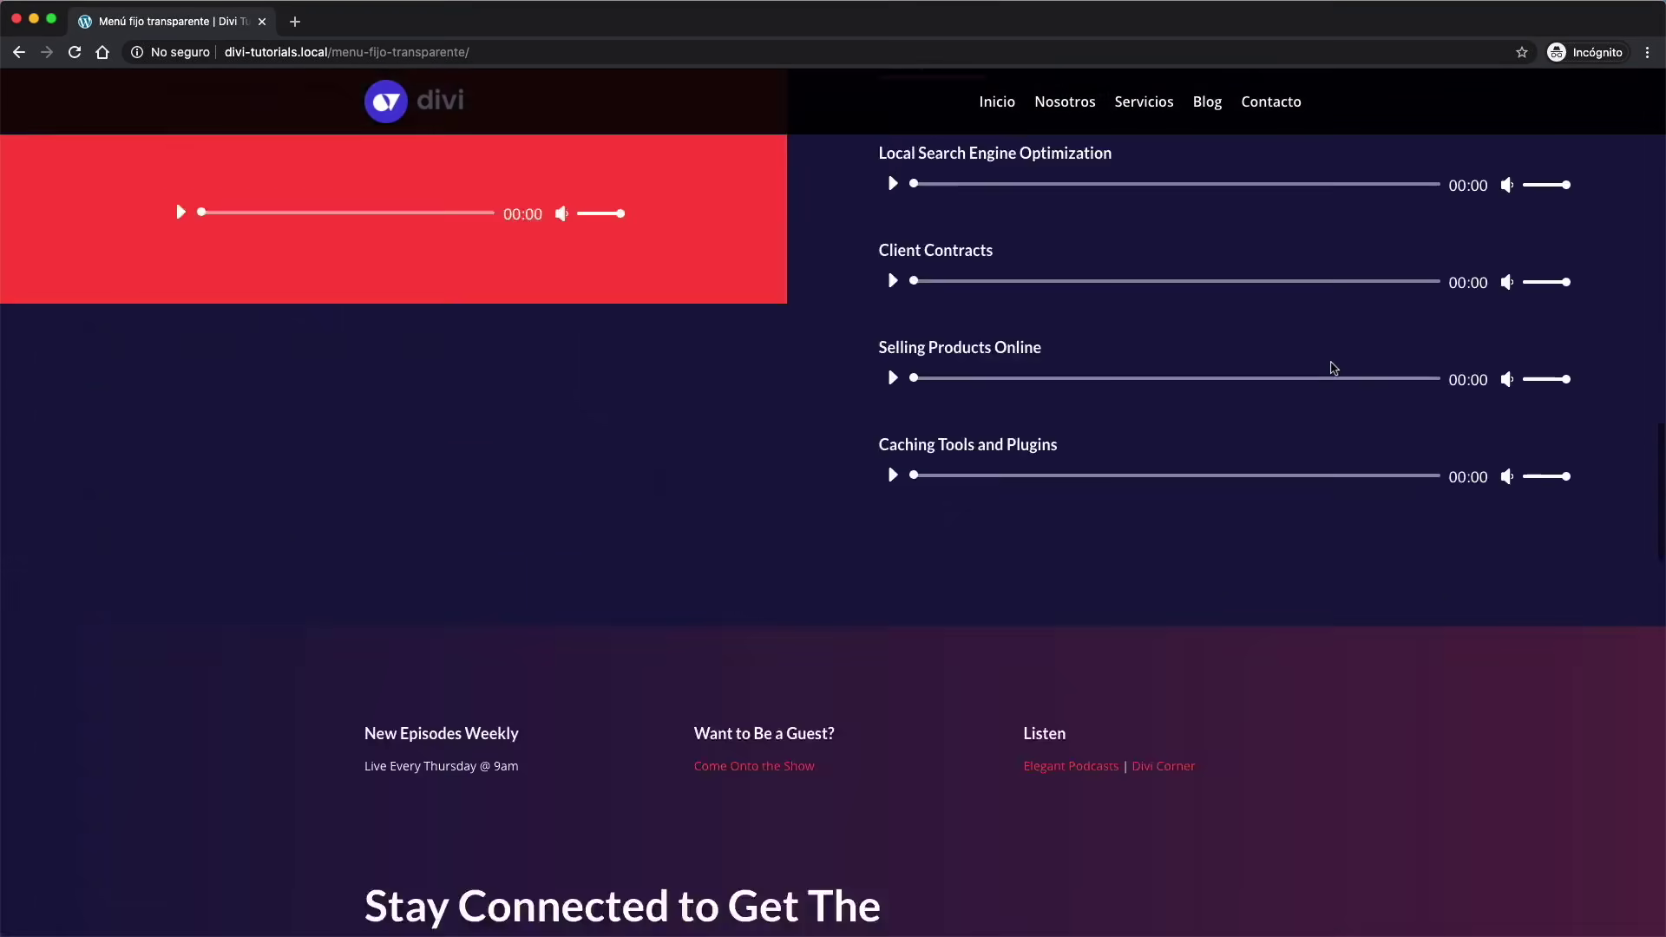
{"action": "scroll", "coordinate": [1333, 368], "scroll_direction": "up", "scroll_amount": 8}
{"action": "scroll", "coordinate": [1328, 364], "scroll_direction": "down", "scroll_amount": 12}
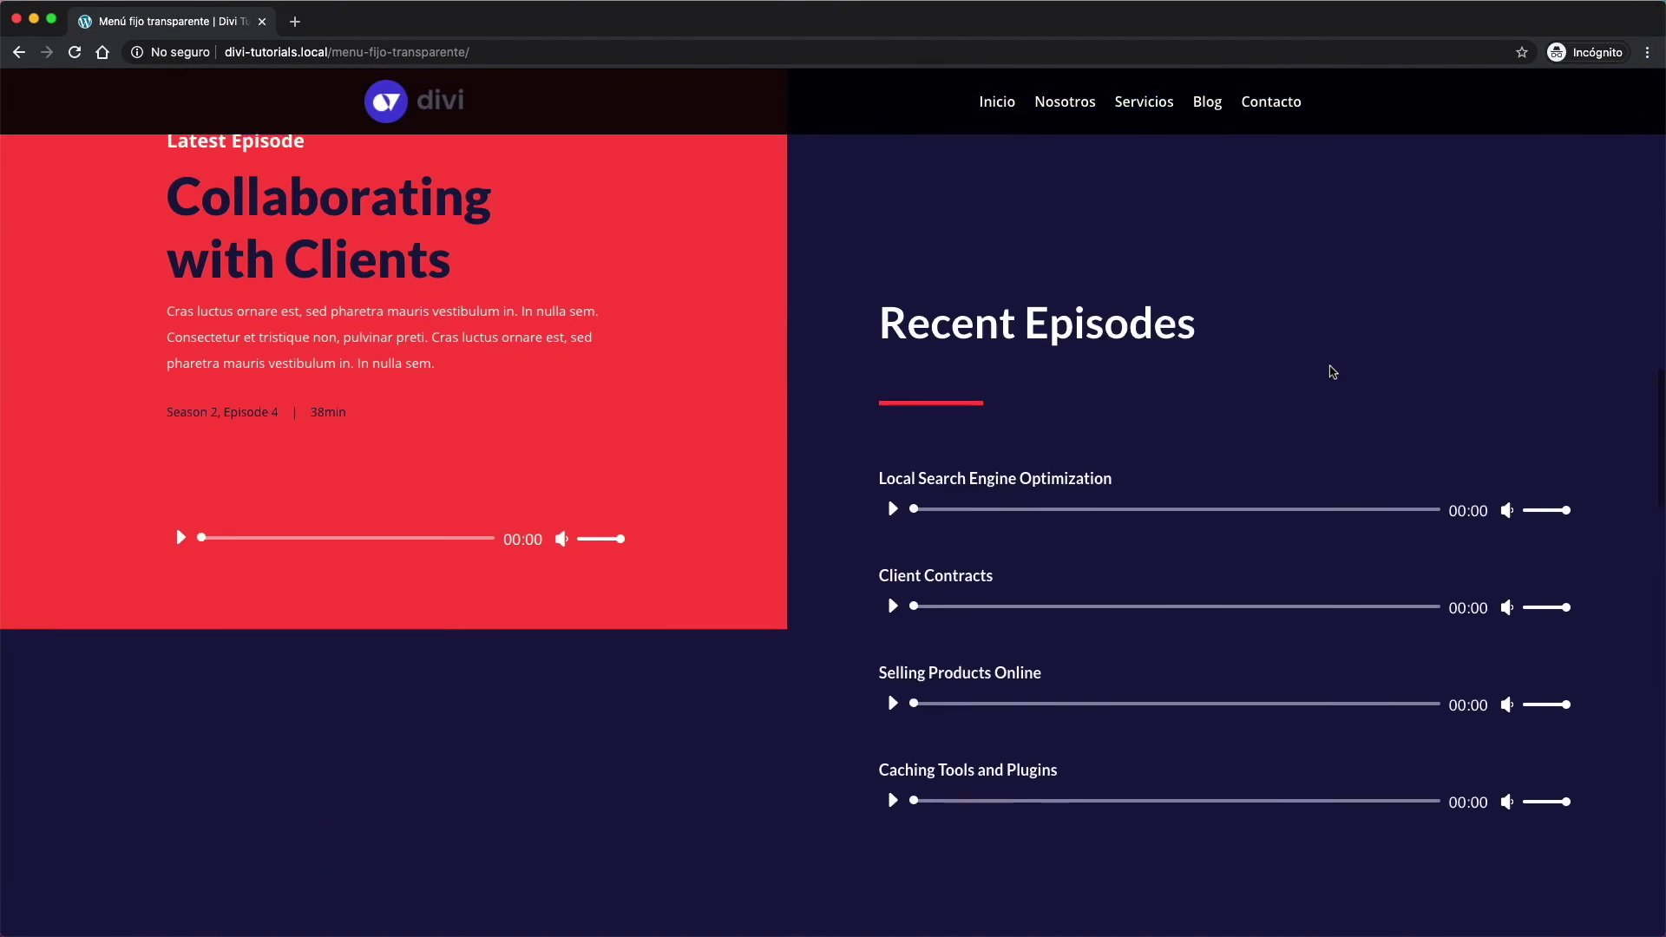
{"action": "scroll", "coordinate": [1284, 141], "scroll_direction": "up", "scroll_amount": 1}
{"action": "scroll", "coordinate": [1308, 279], "scroll_direction": "up", "scroll_amount": 12}
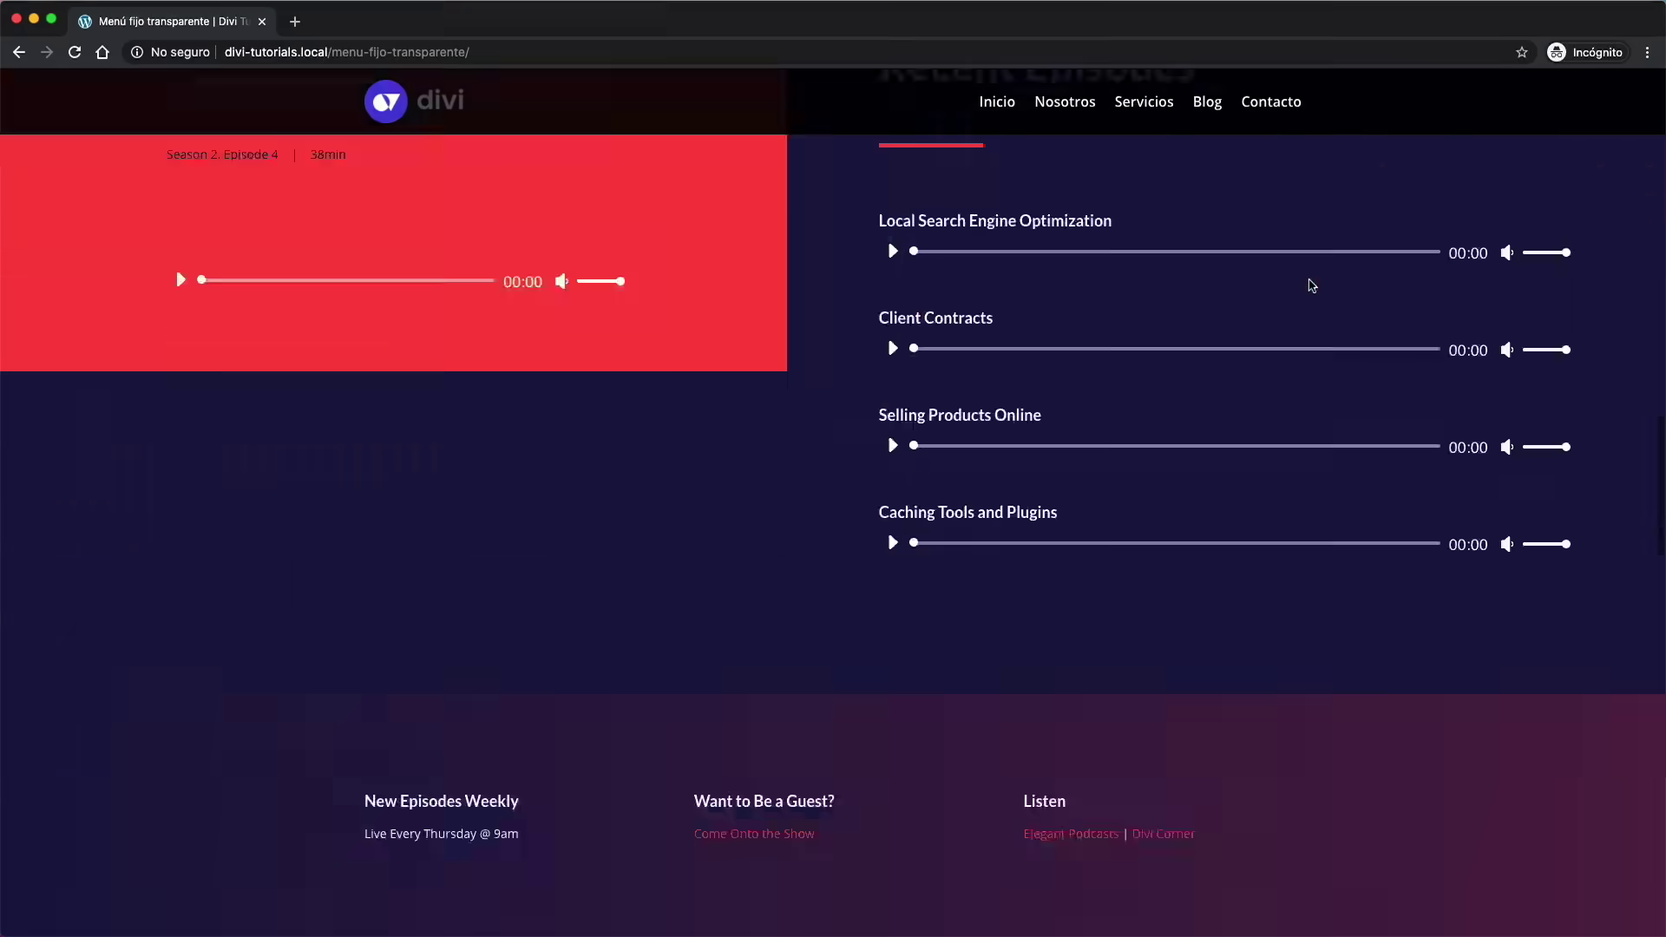
Step: Narrow the preview window to tablet and phone widths, and check the mobile menu by expanding and collapsing it
{"action": "left_click_drag", "start_coordinate": [1605, 338], "coordinate": [766, 324]}
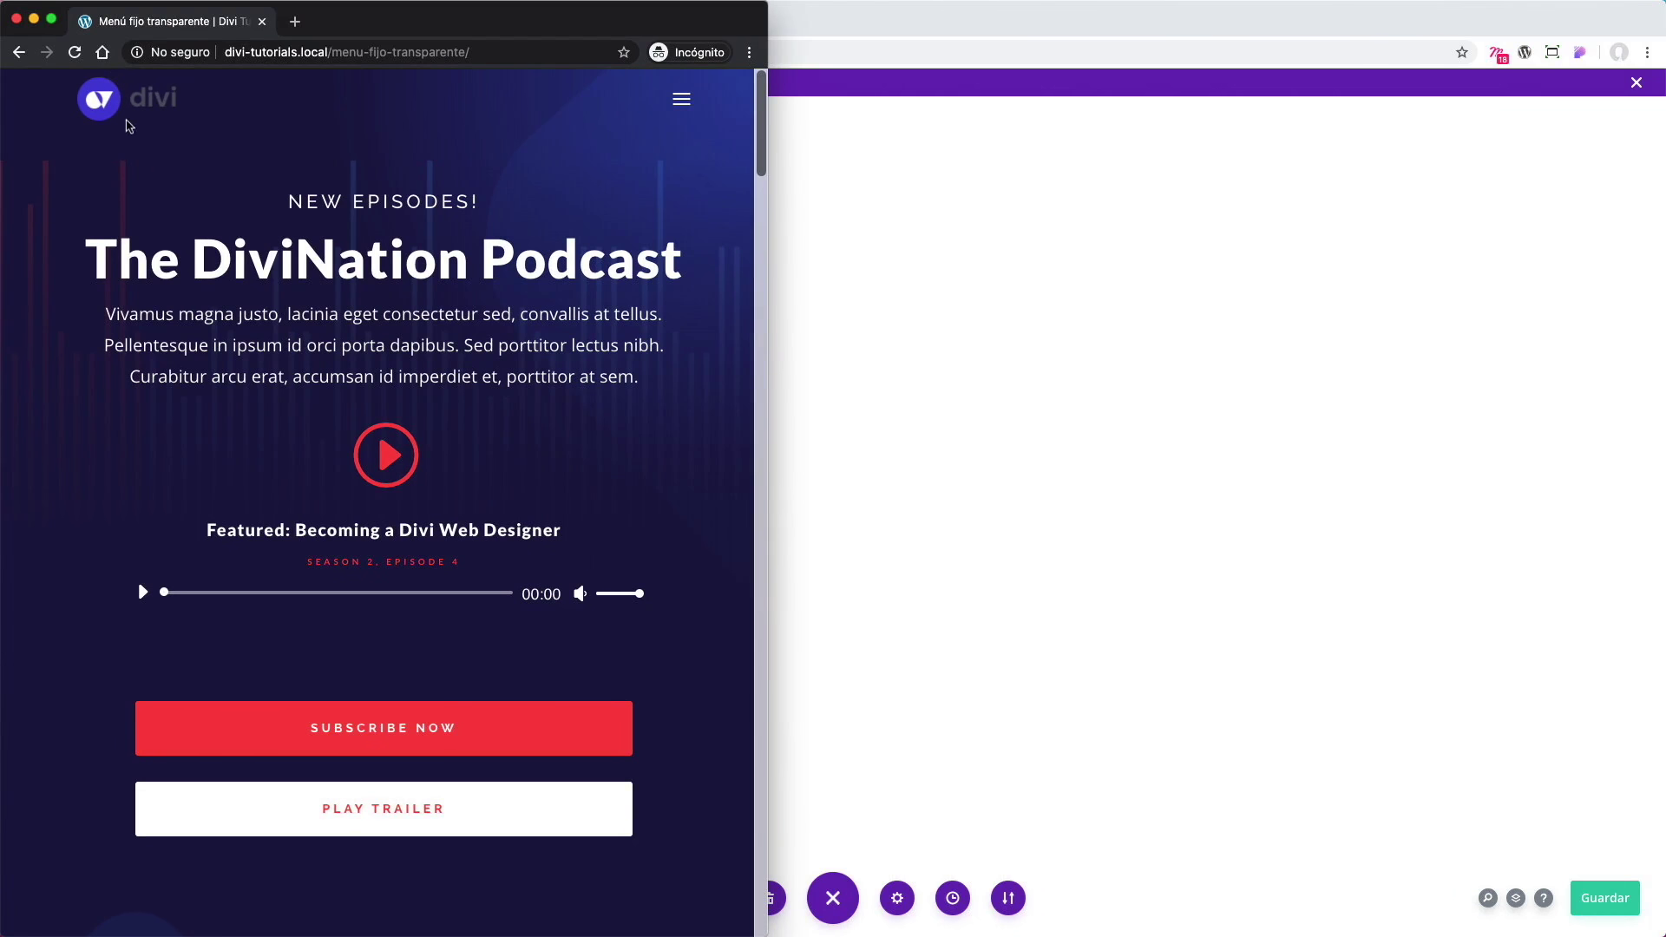
{"action": "left_click", "coordinate": [682, 100]}
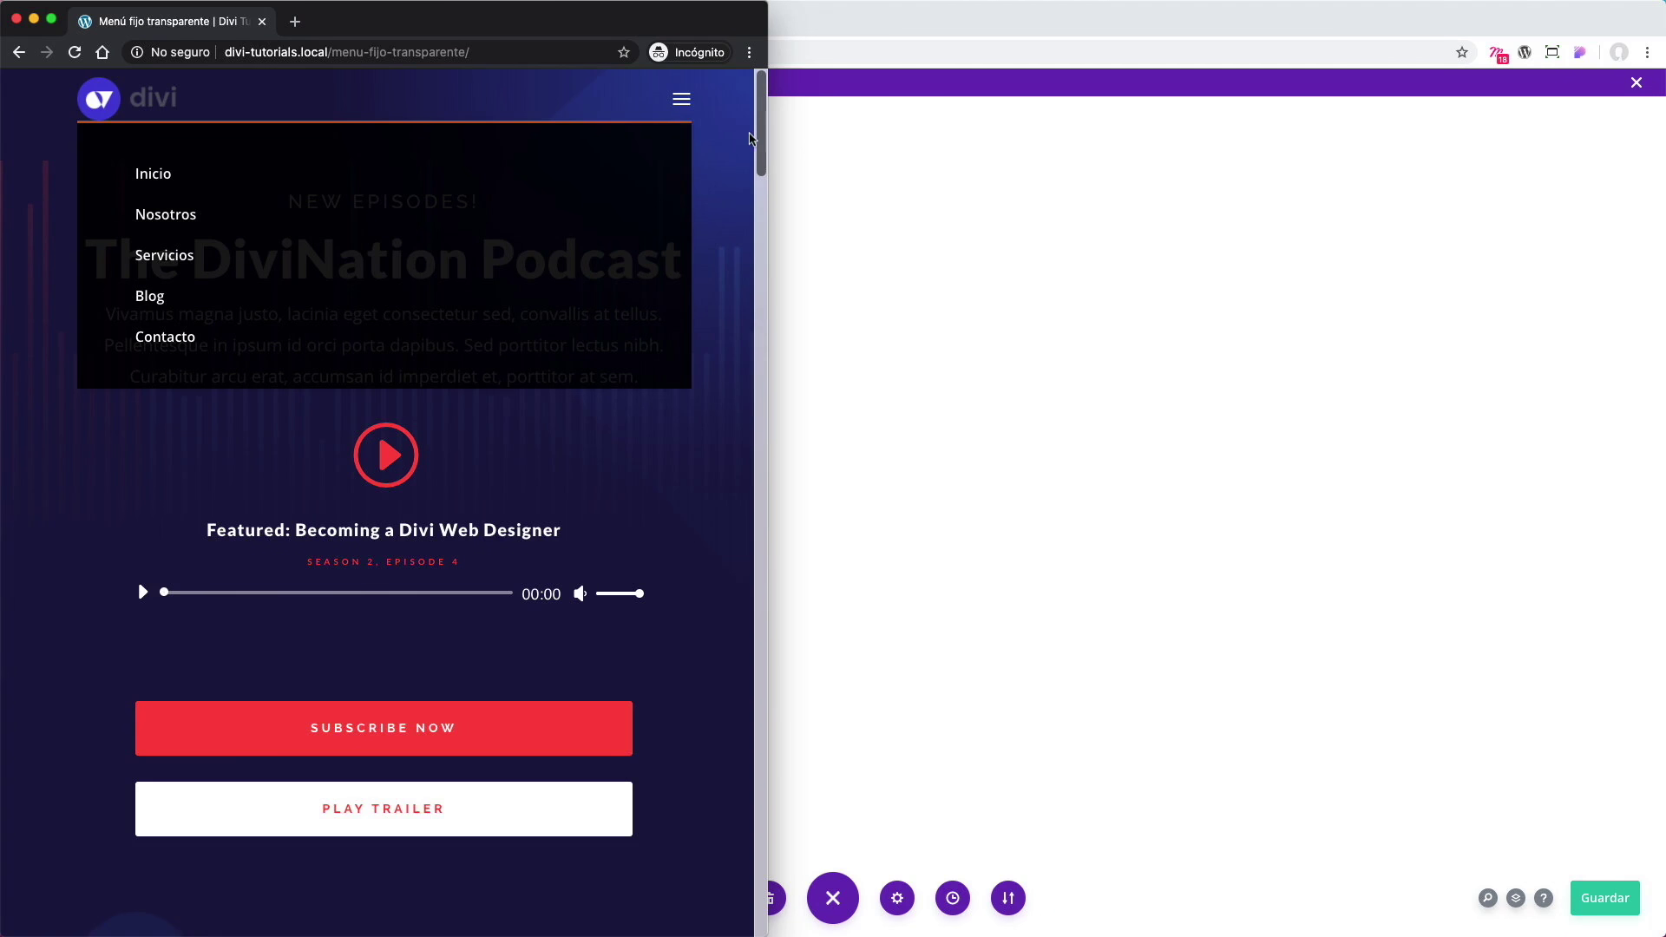
{"action": "left_click_drag", "start_coordinate": [767, 163], "coordinate": [236, 158]}
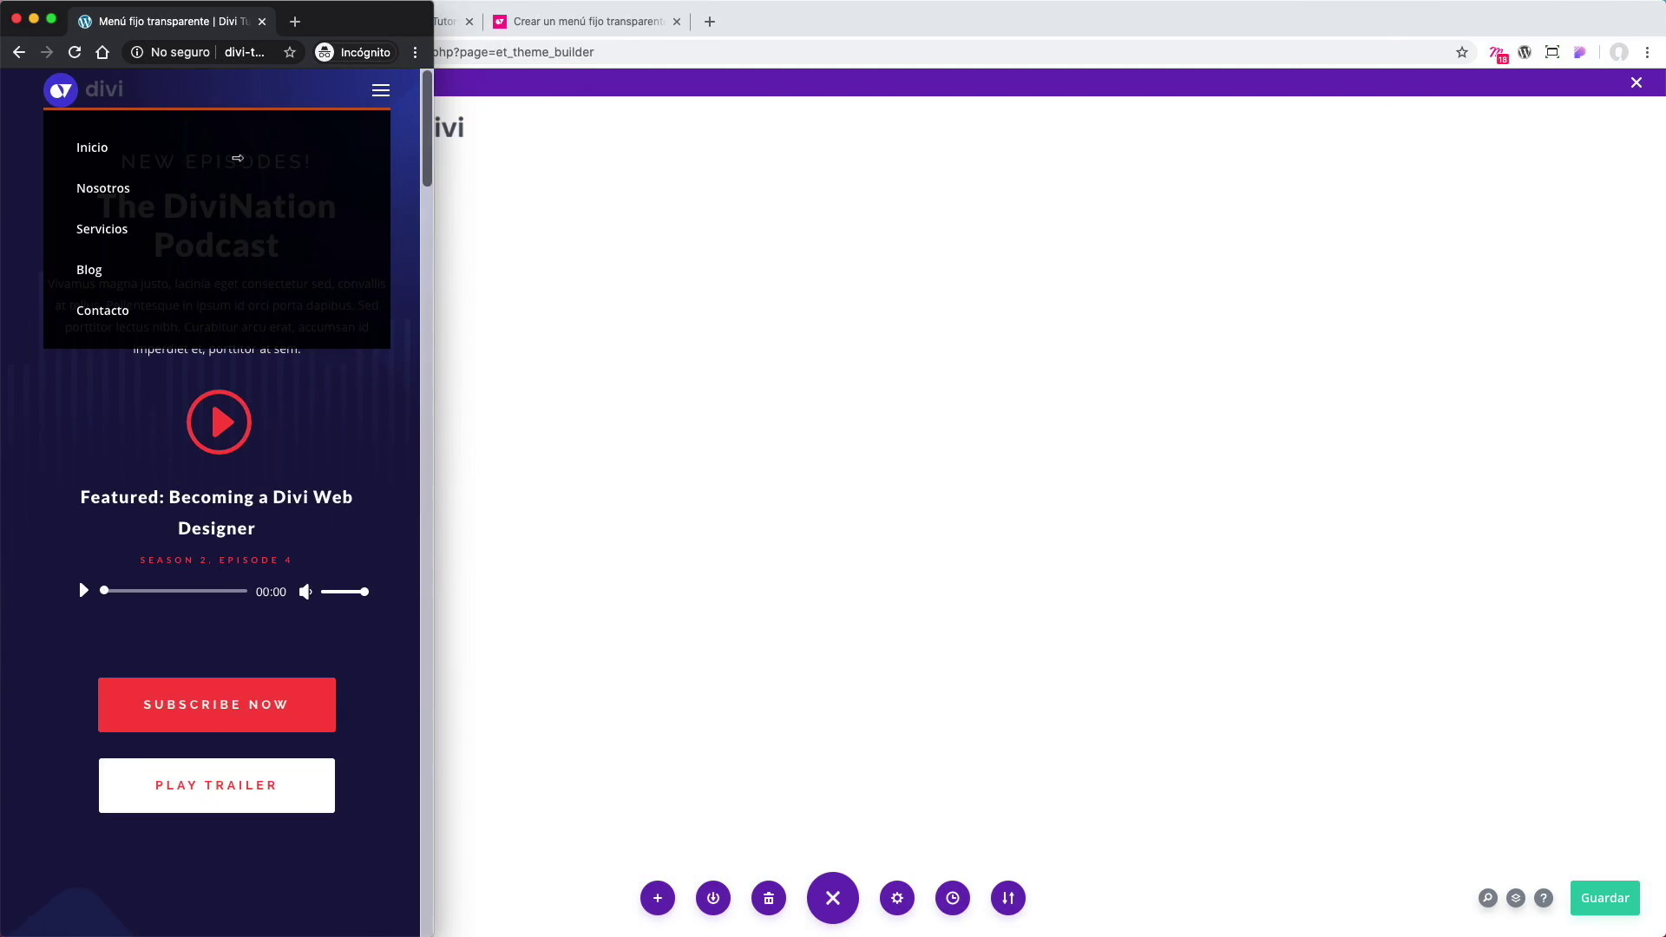
{"action": "left_click", "coordinate": [373, 94]}
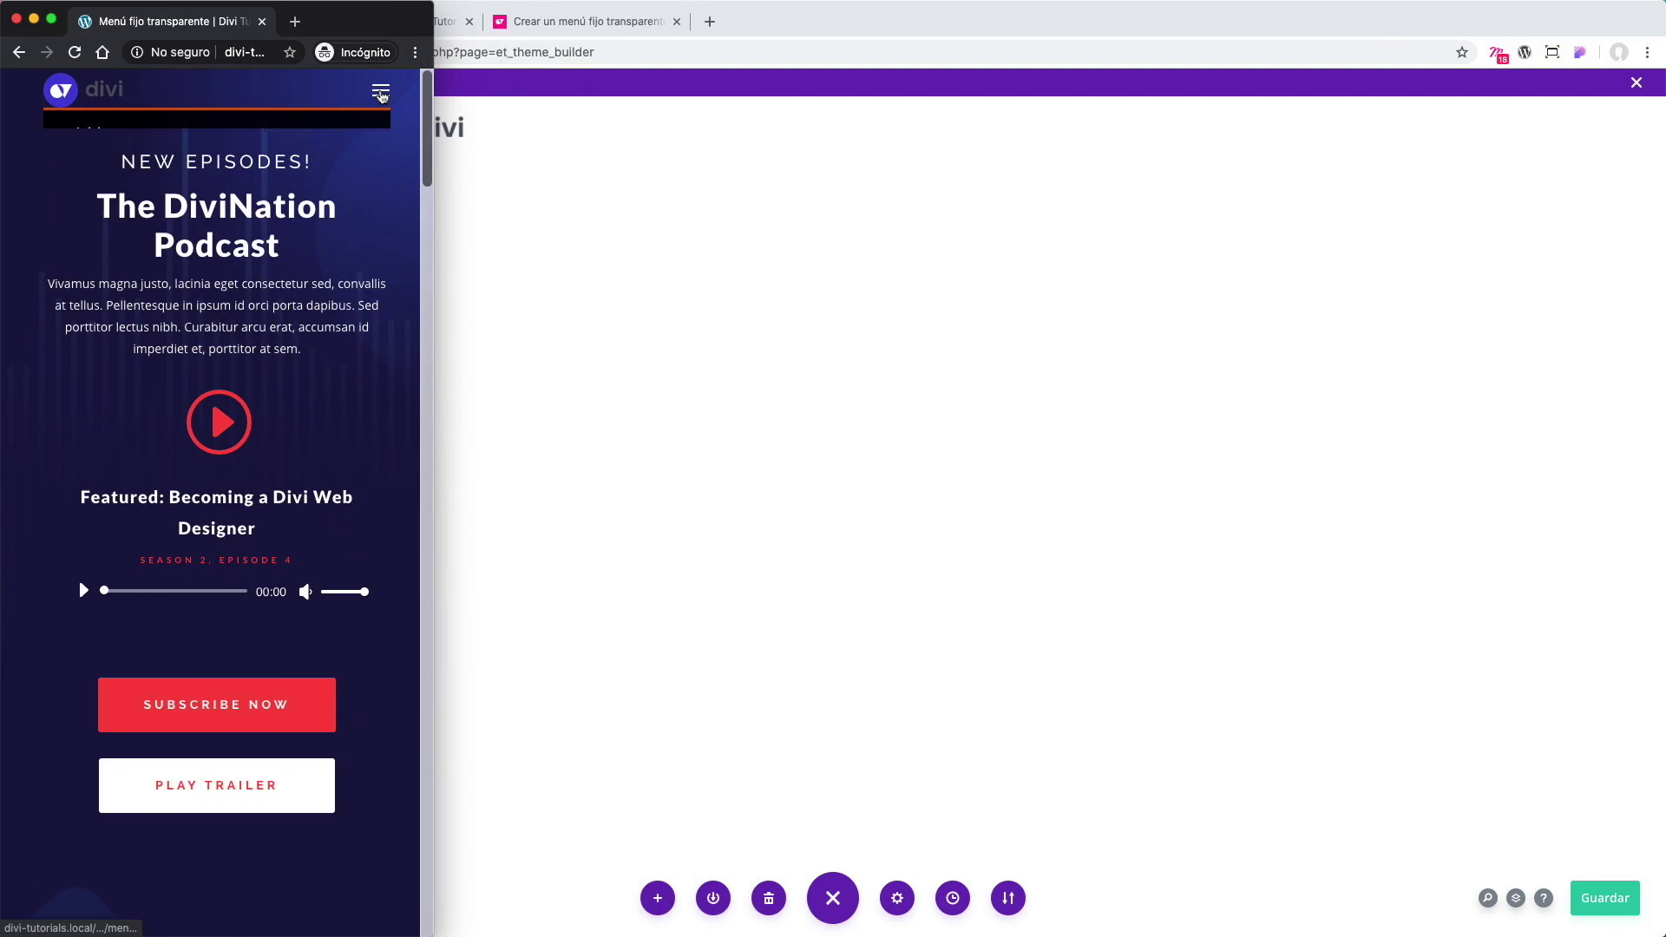
{"action": "left_click", "coordinate": [381, 95]}
{"action": "left_click", "coordinate": [380, 95]}
{"action": "left_click", "coordinate": [380, 95]}
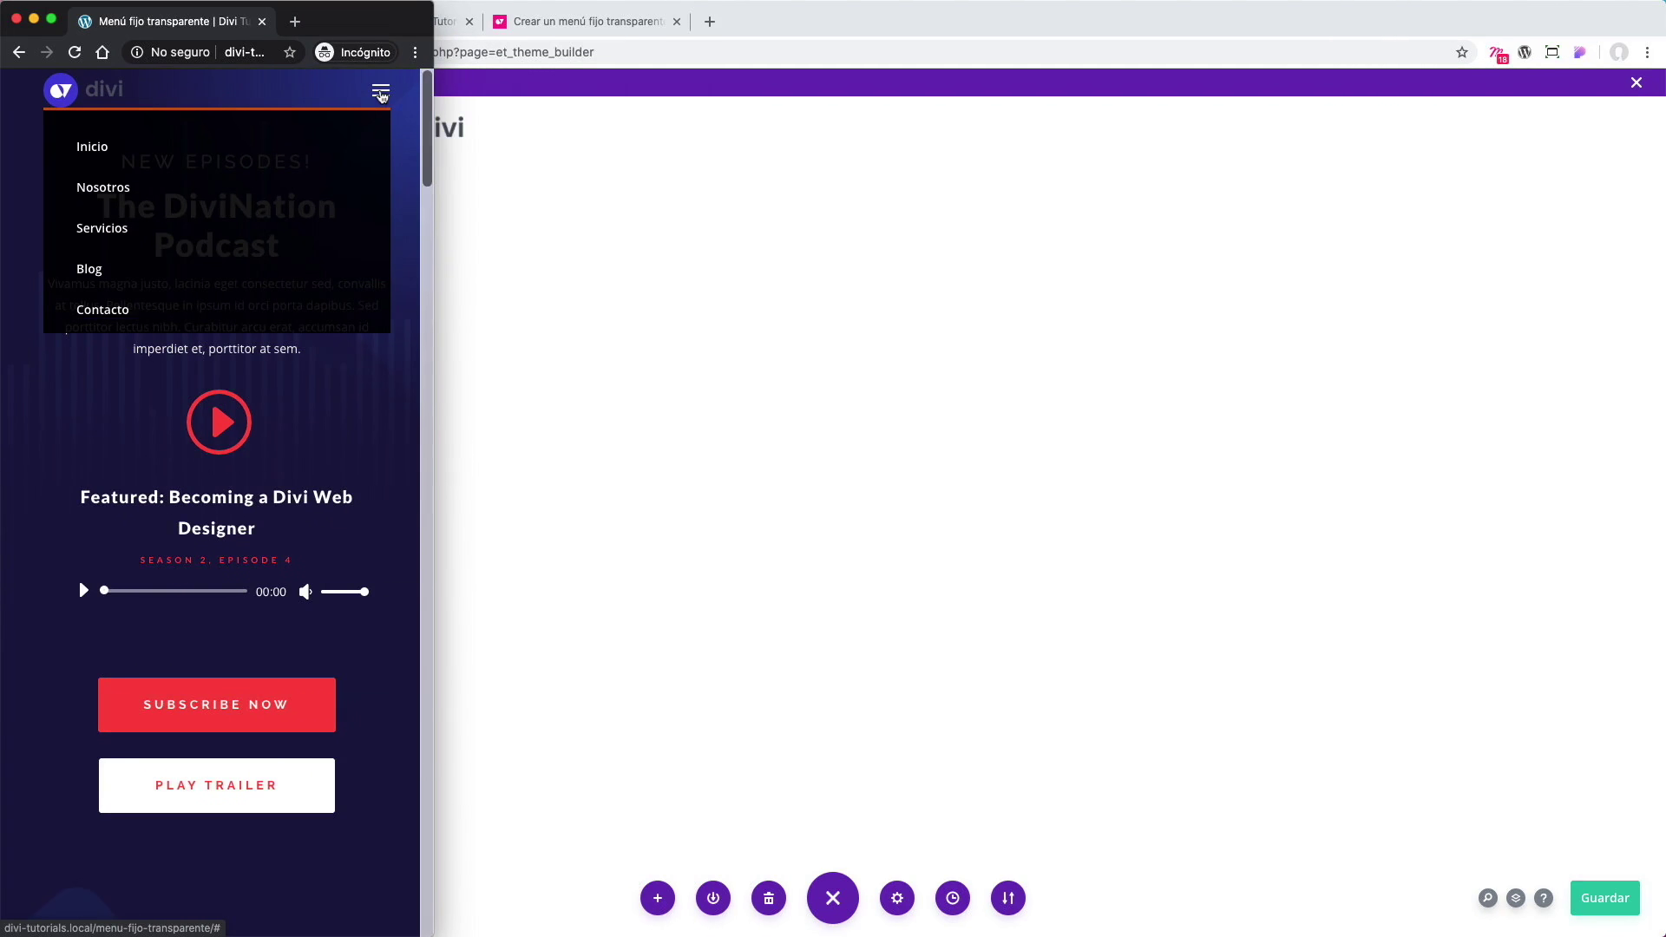
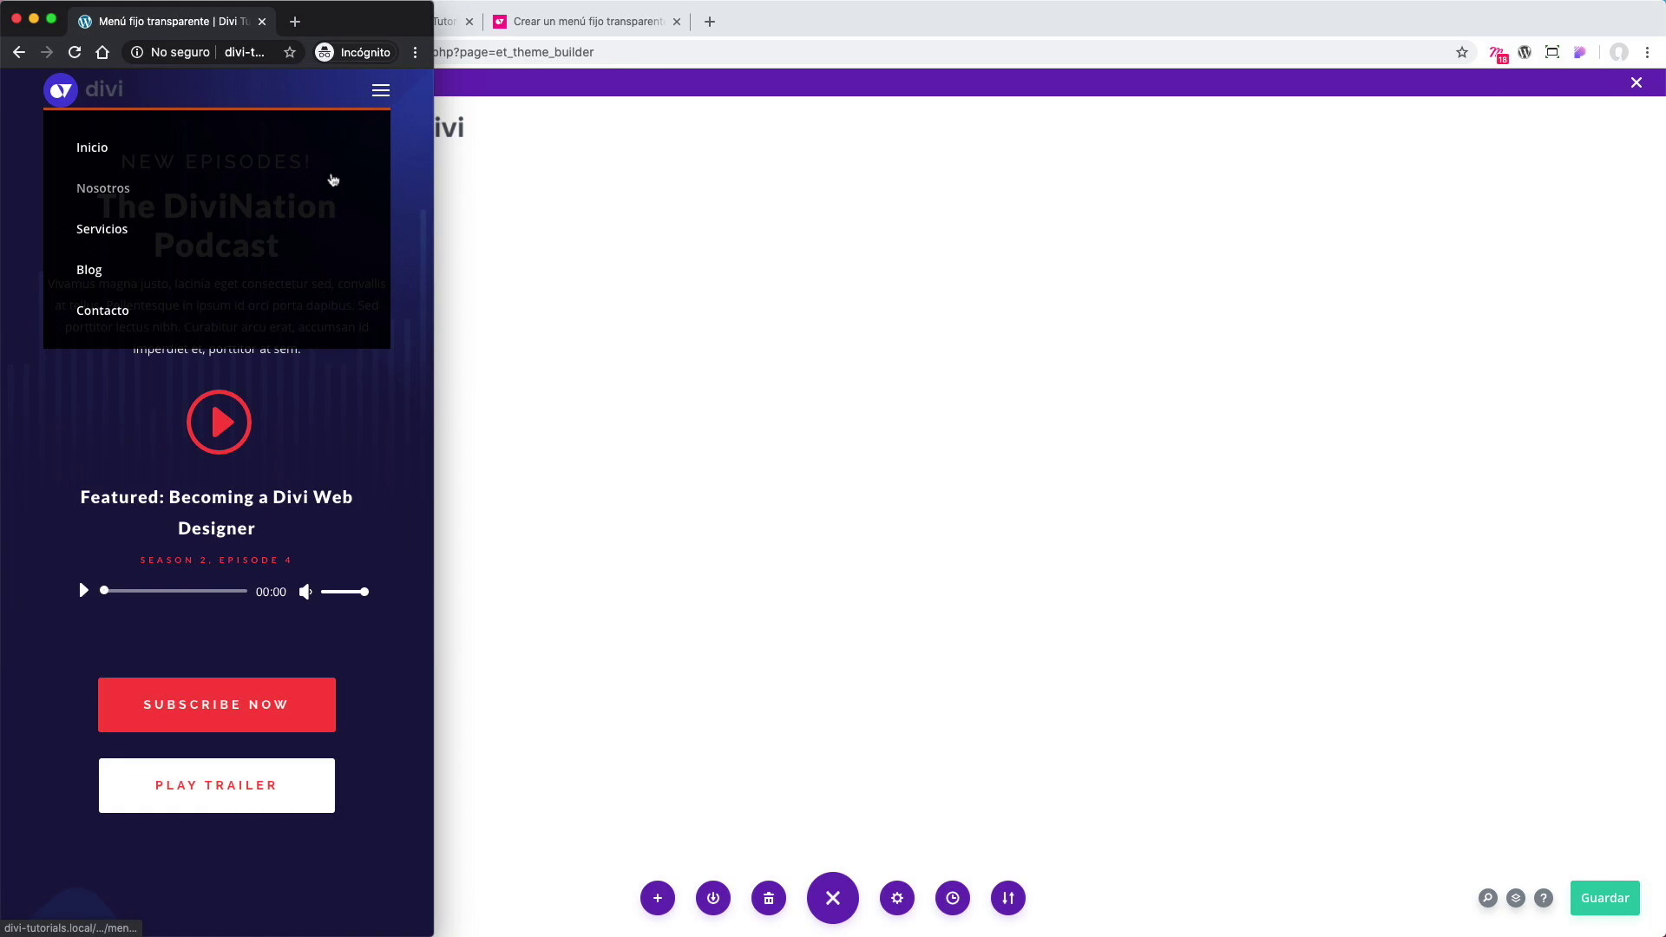
{"action": "left_click", "coordinate": [381, 96]}
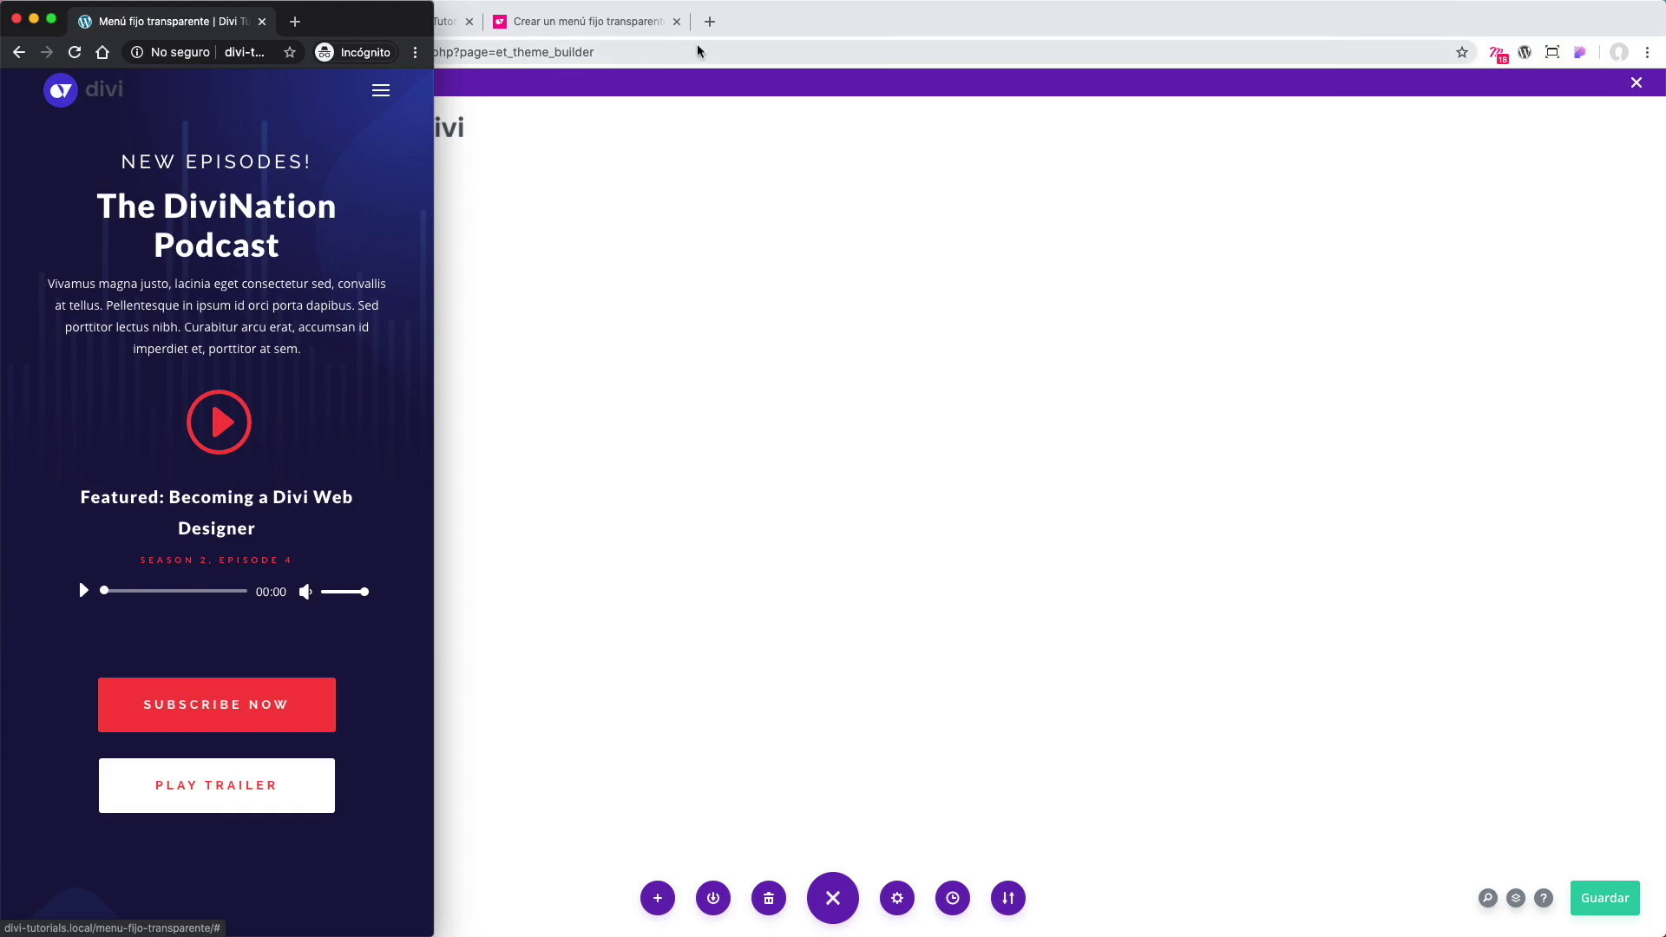
Step: Return to the header layout builder and select the bottom border in the menu module's logo design settings
{"action": "left_click", "coordinate": [759, 24]}
{"action": "mouse_move", "coordinate": [800, 142]}
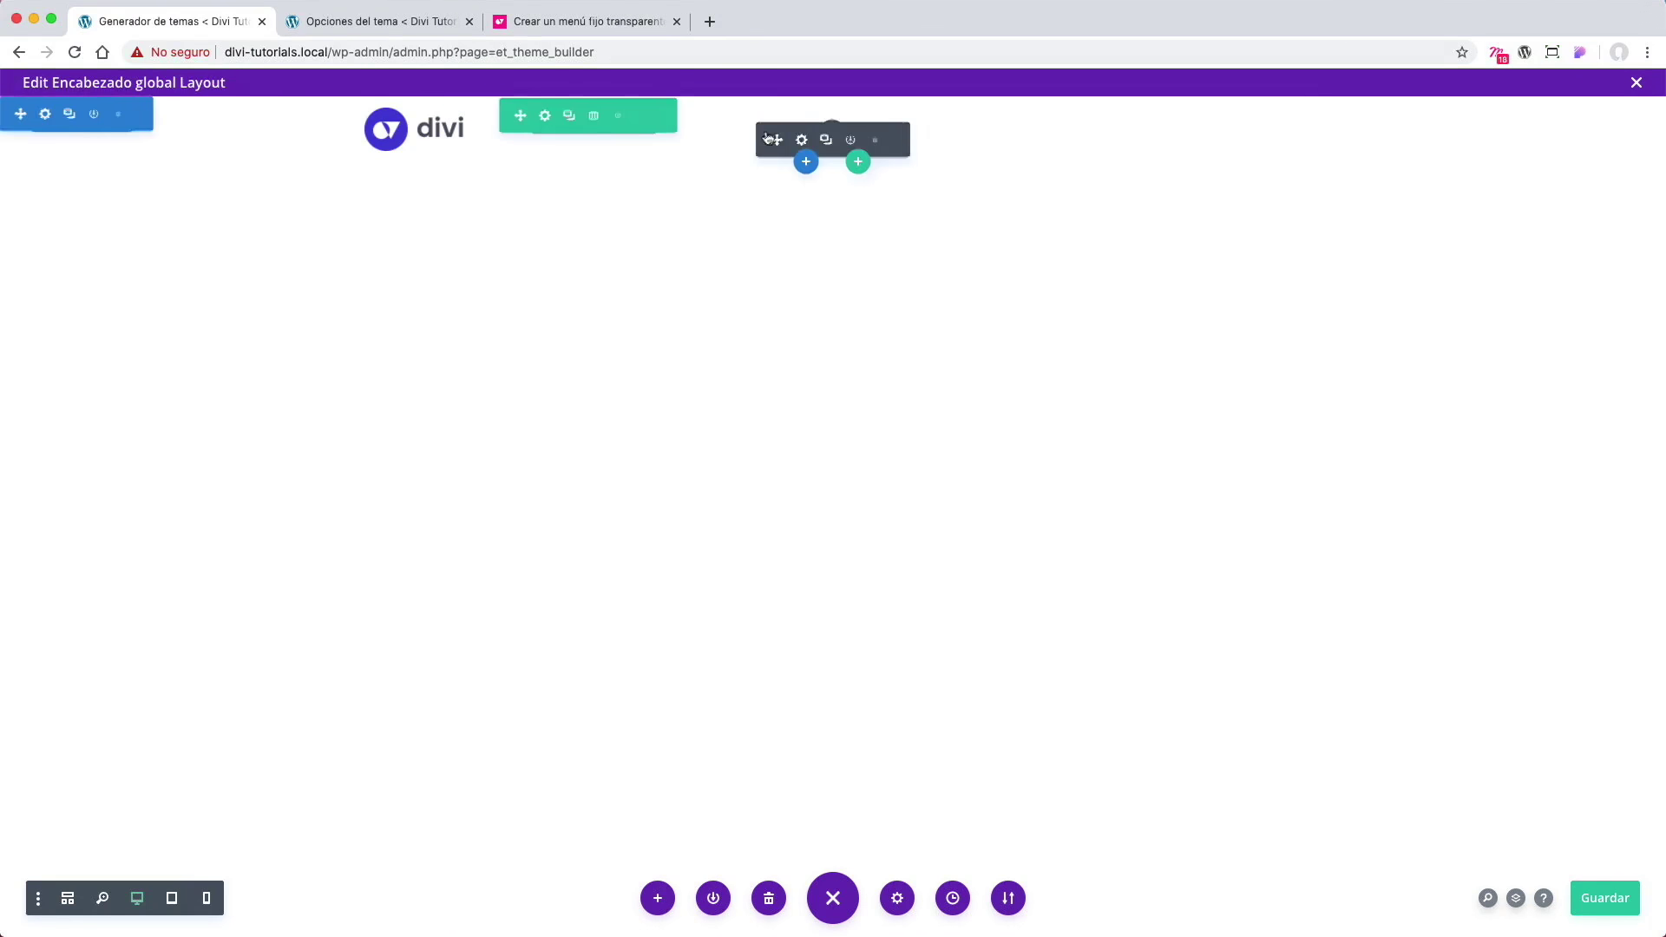
{"action": "left_click", "coordinate": [802, 141]}
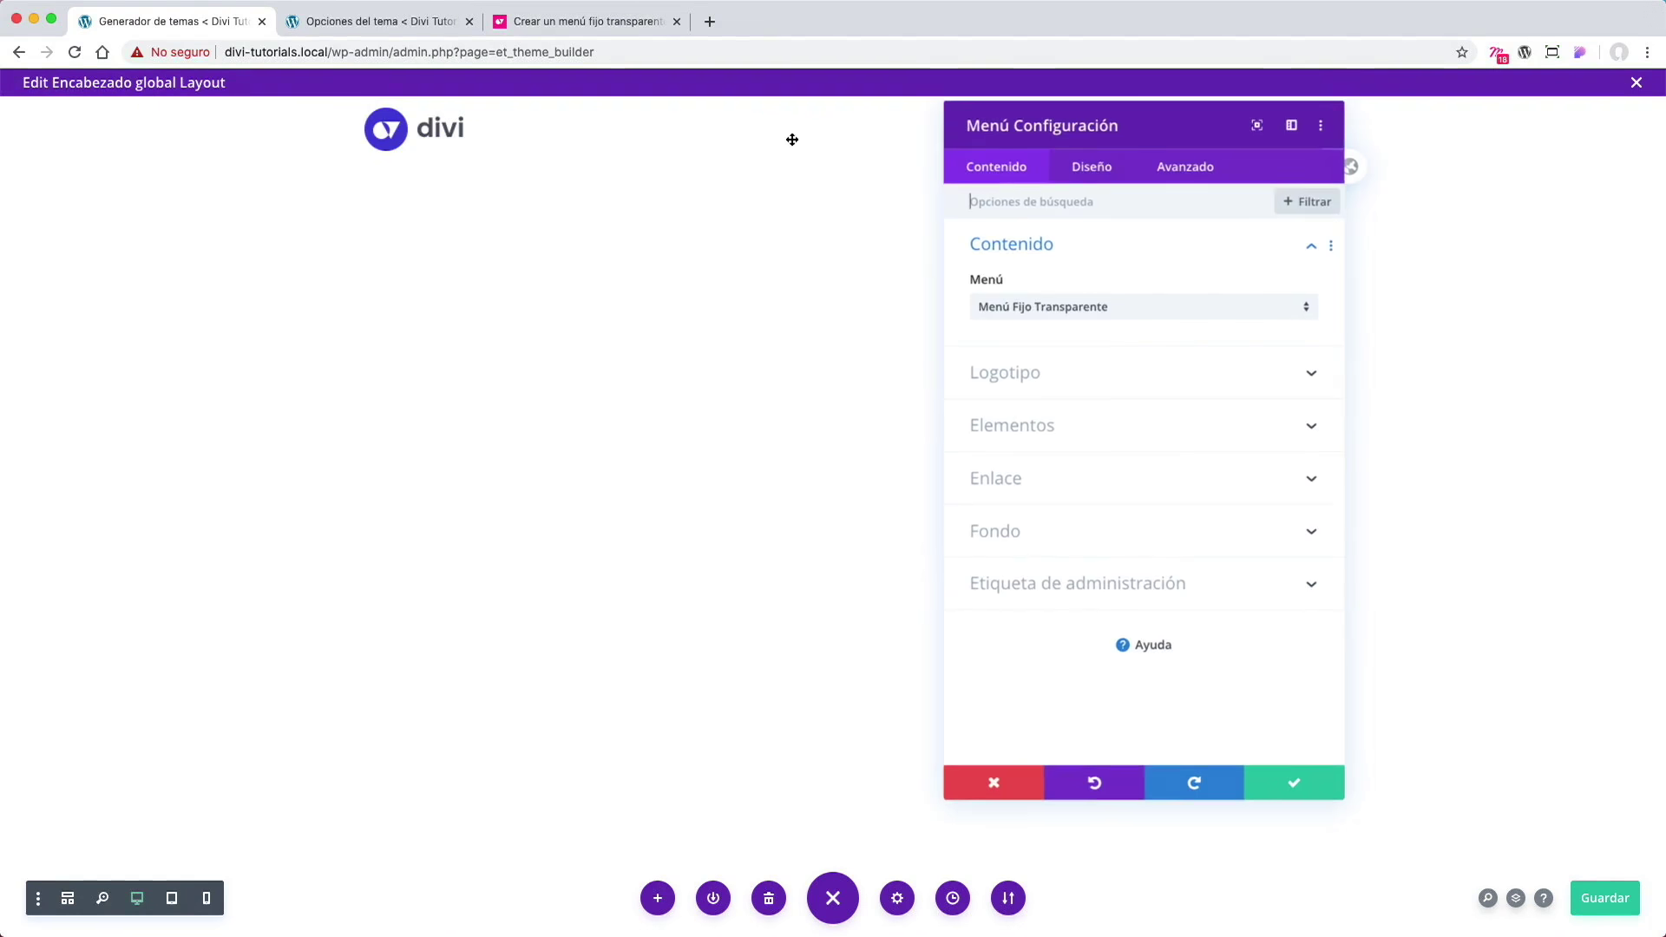
{"action": "left_click", "coordinate": [1094, 165]}
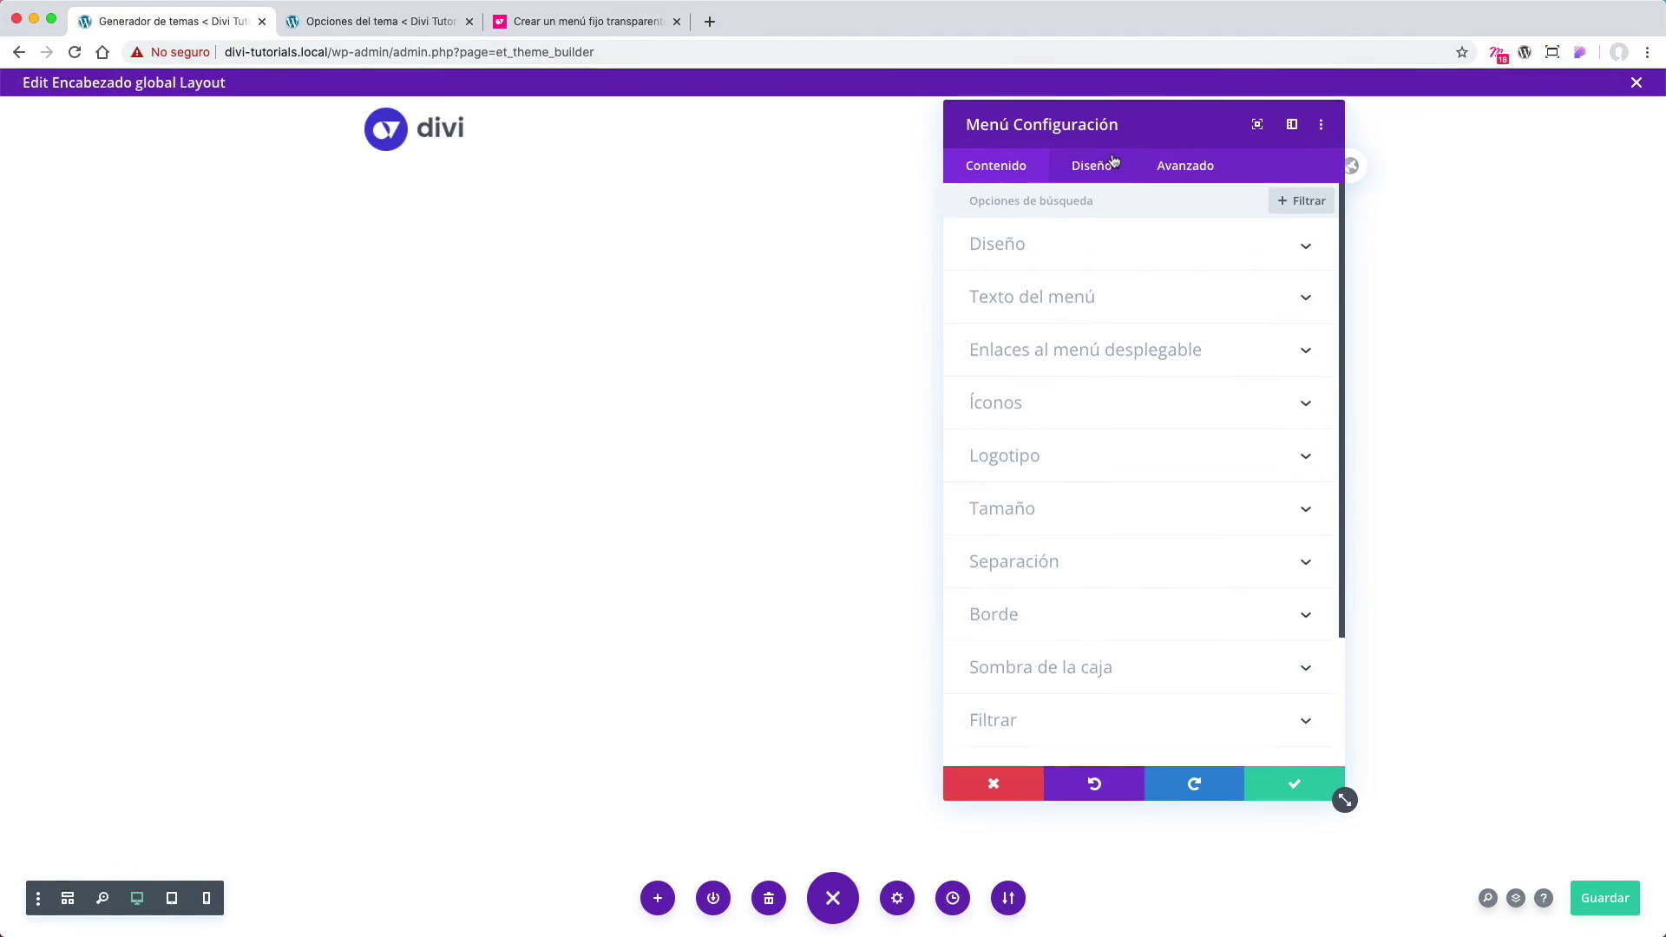
{"action": "left_click", "coordinate": [1195, 469]}
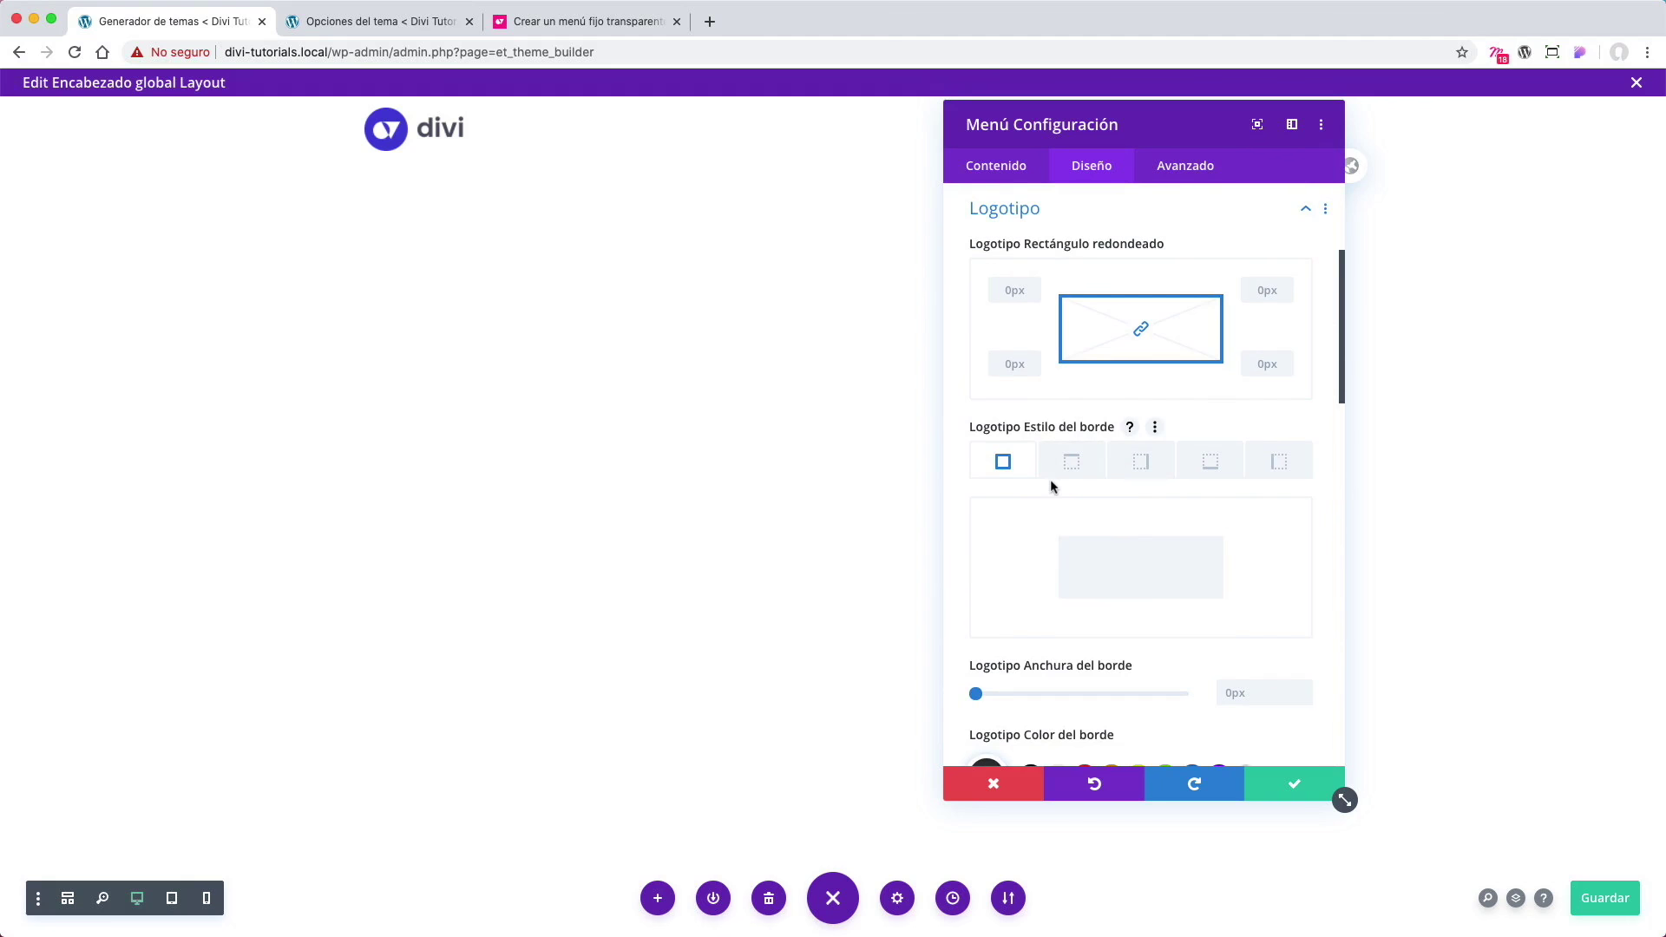
{"action": "scroll", "coordinate": [1050, 484], "scroll_direction": "down", "scroll_amount": 1}
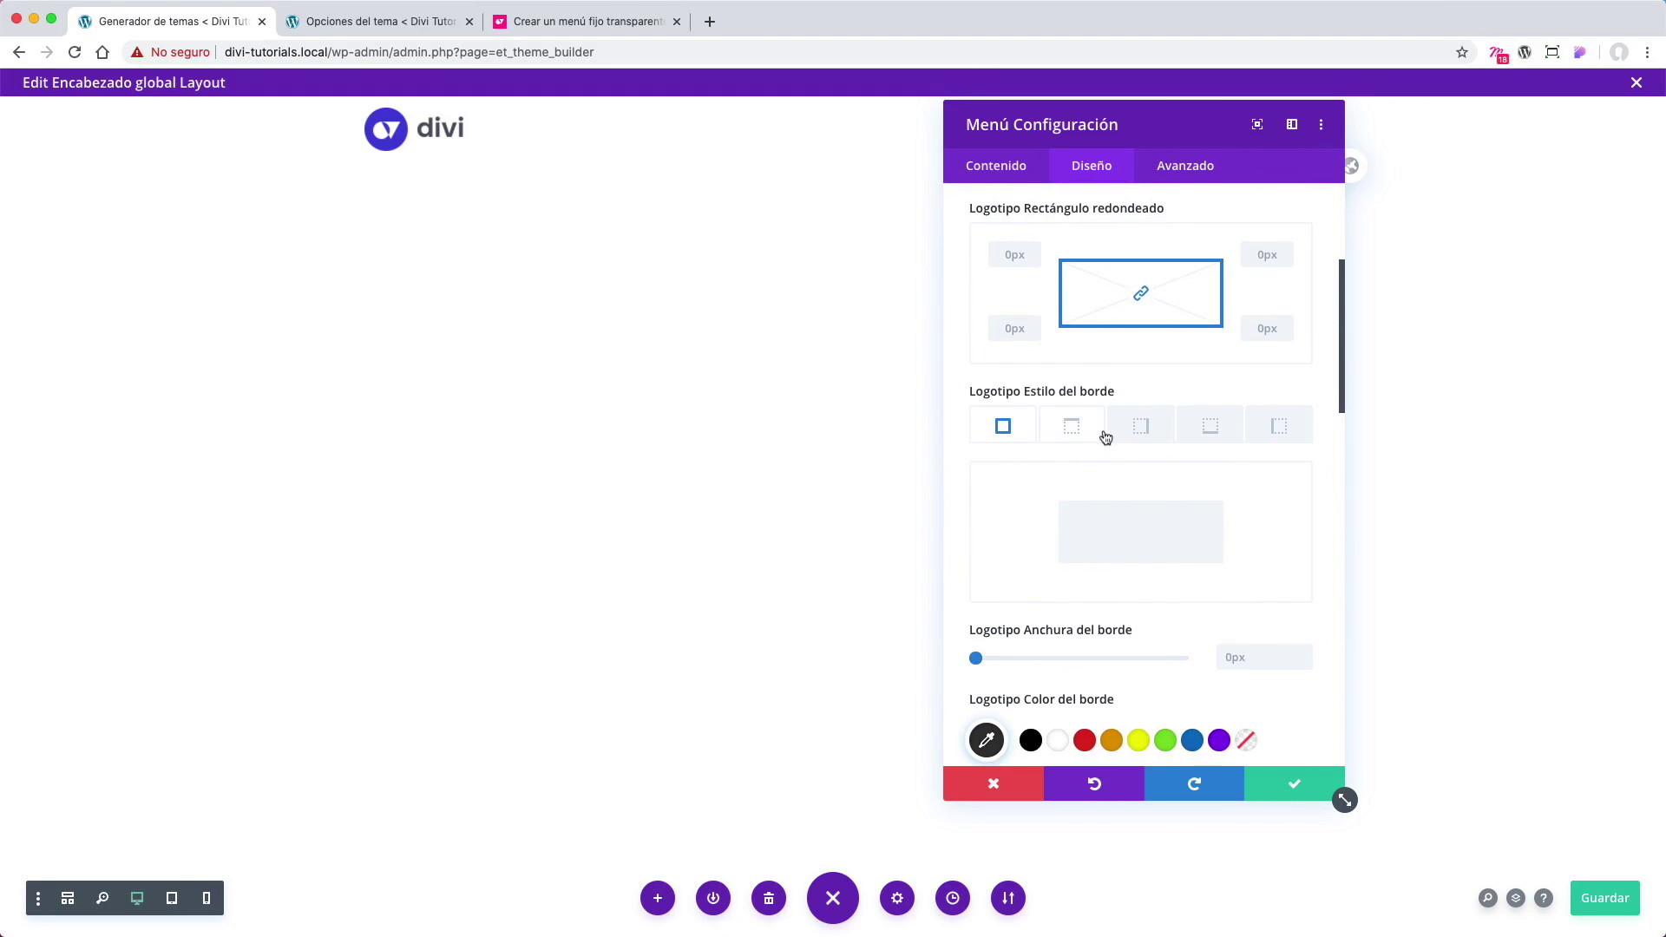
{"action": "left_click", "coordinate": [1213, 431]}
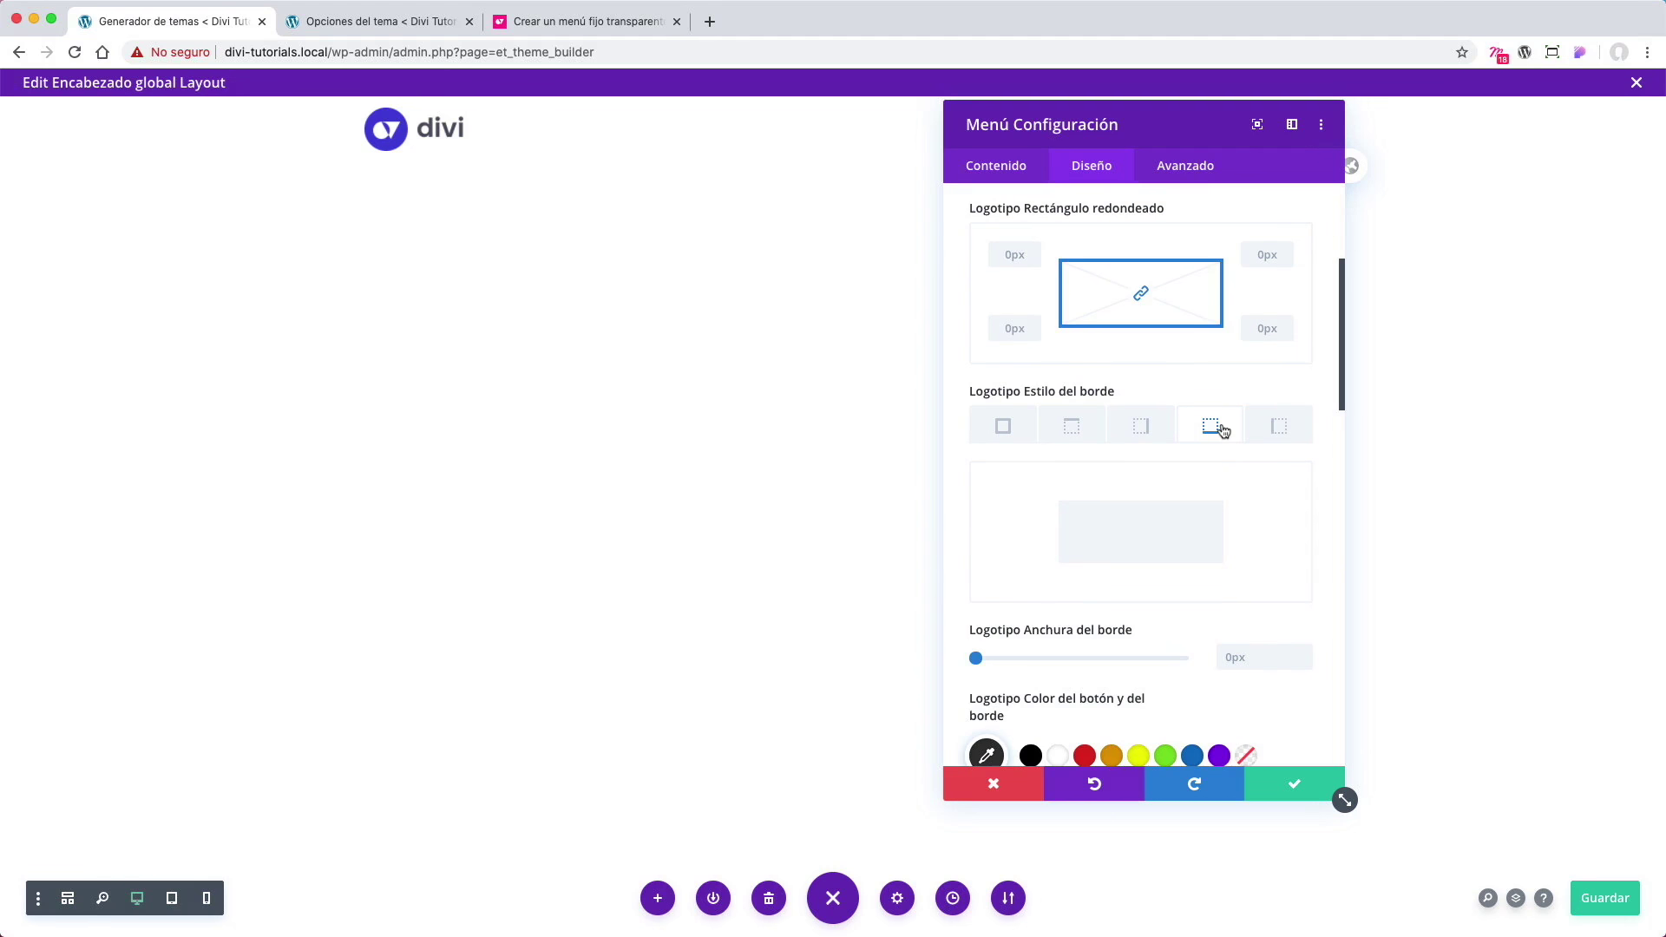
Step: Enable responsive values for the logo's bottom border width and set it to 8px for tablet and phone
{"action": "scroll", "coordinate": [1221, 430], "scroll_direction": "down", "scroll_amount": 2}
{"action": "scroll", "coordinate": [1128, 503], "scroll_direction": "down", "scroll_amount": 3}
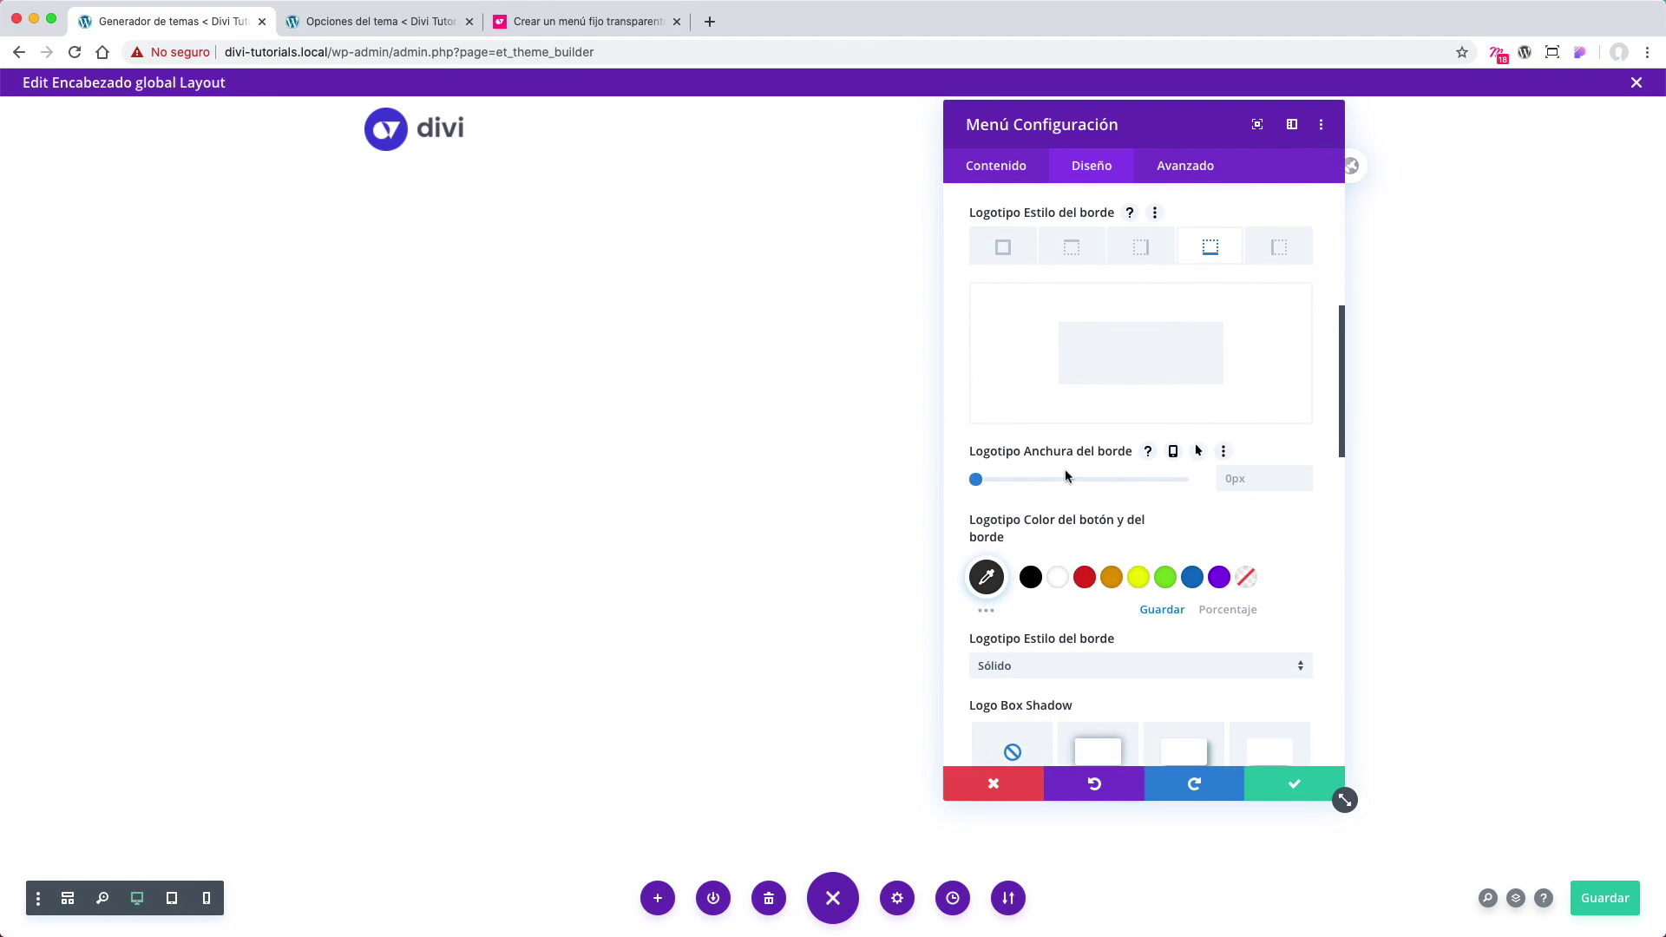
{"action": "left_click", "coordinate": [1175, 455]}
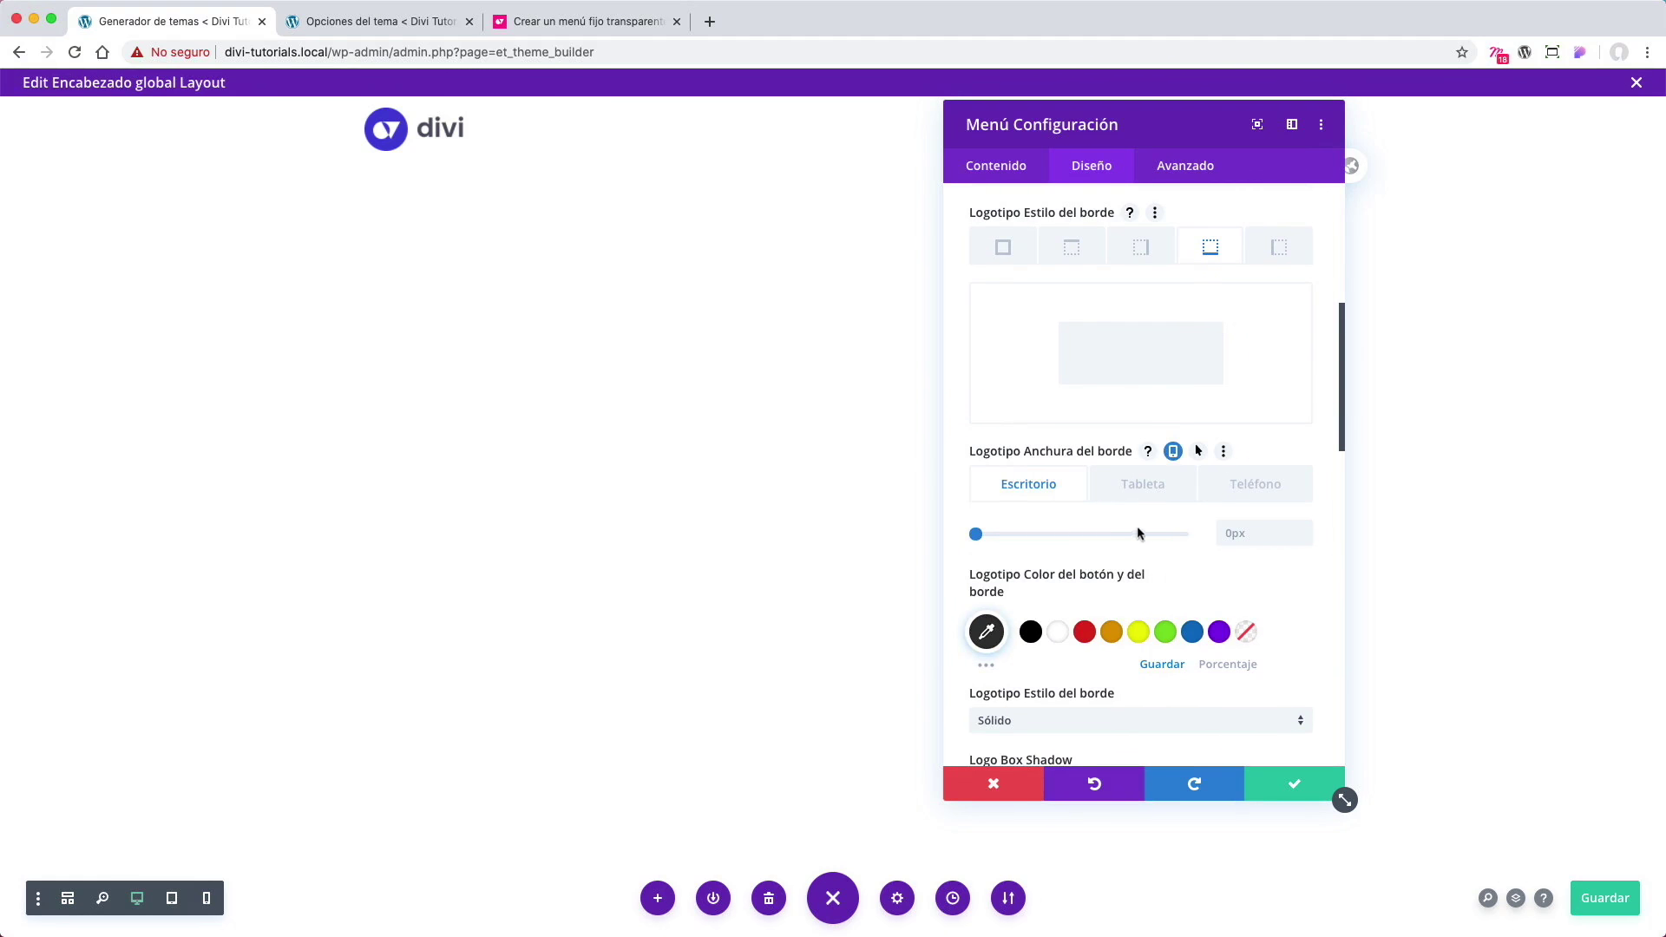
{"action": "left_click", "coordinate": [1141, 491]}
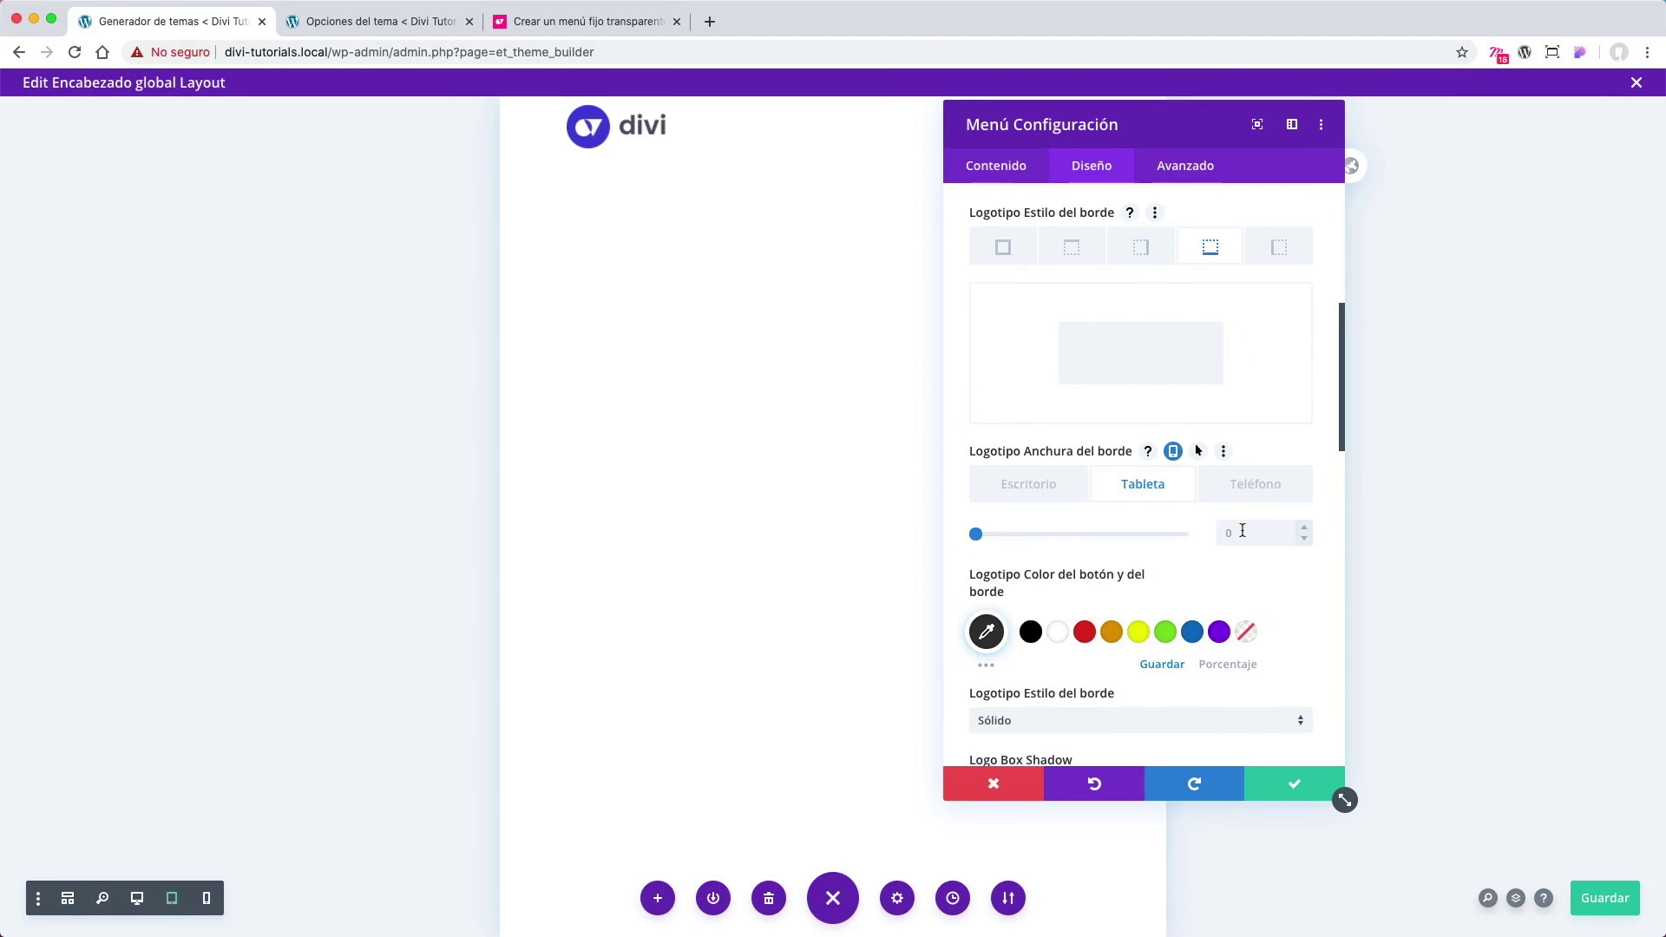
{"action": "left_click", "coordinate": [1242, 532]}
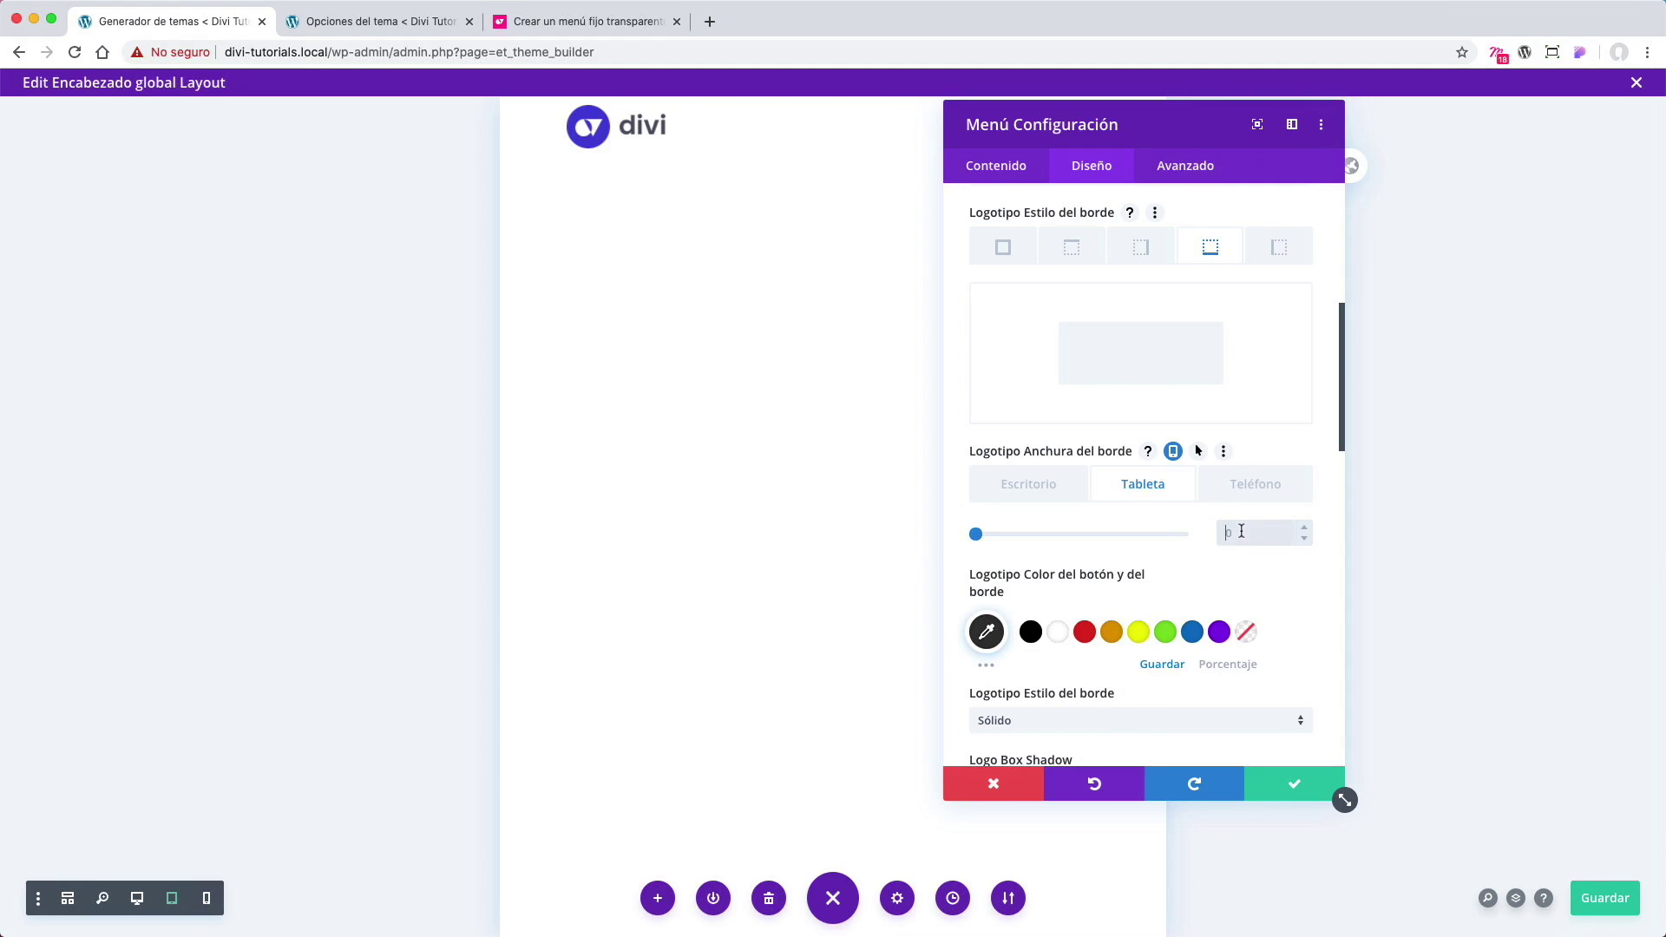
{"action": "left_click", "coordinate": [1249, 486]}
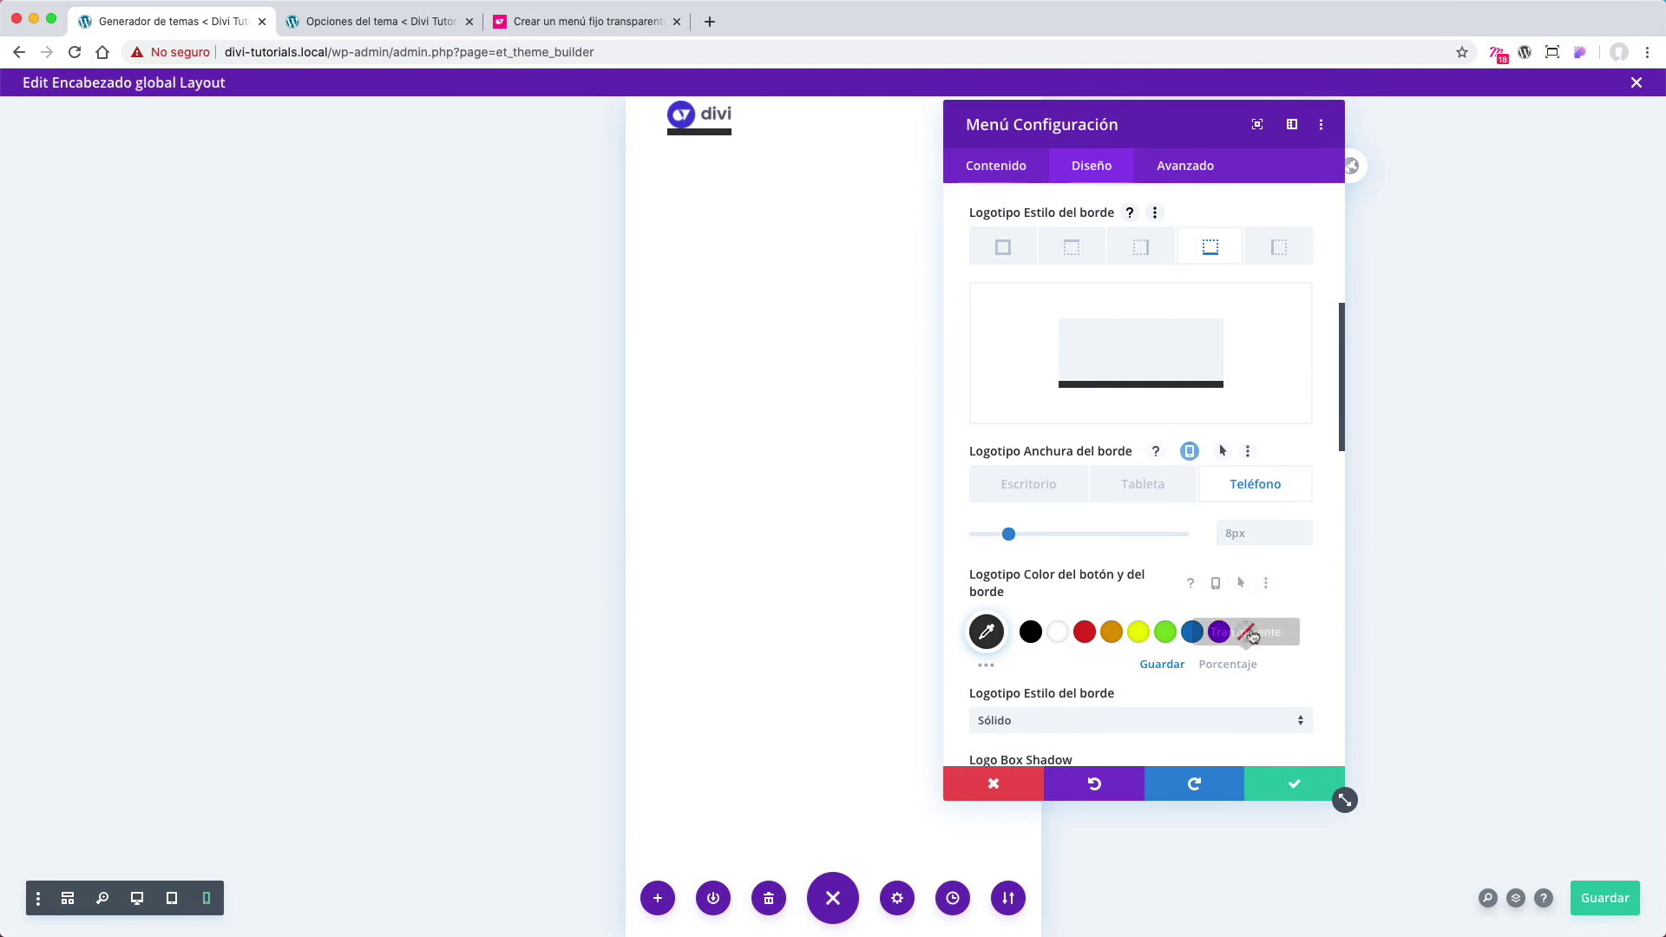
Step: Make the logo's bottom border transparent, review its width for tablet and desktop, and accept the menu module's settings
{"action": "left_click", "coordinate": [1246, 632]}
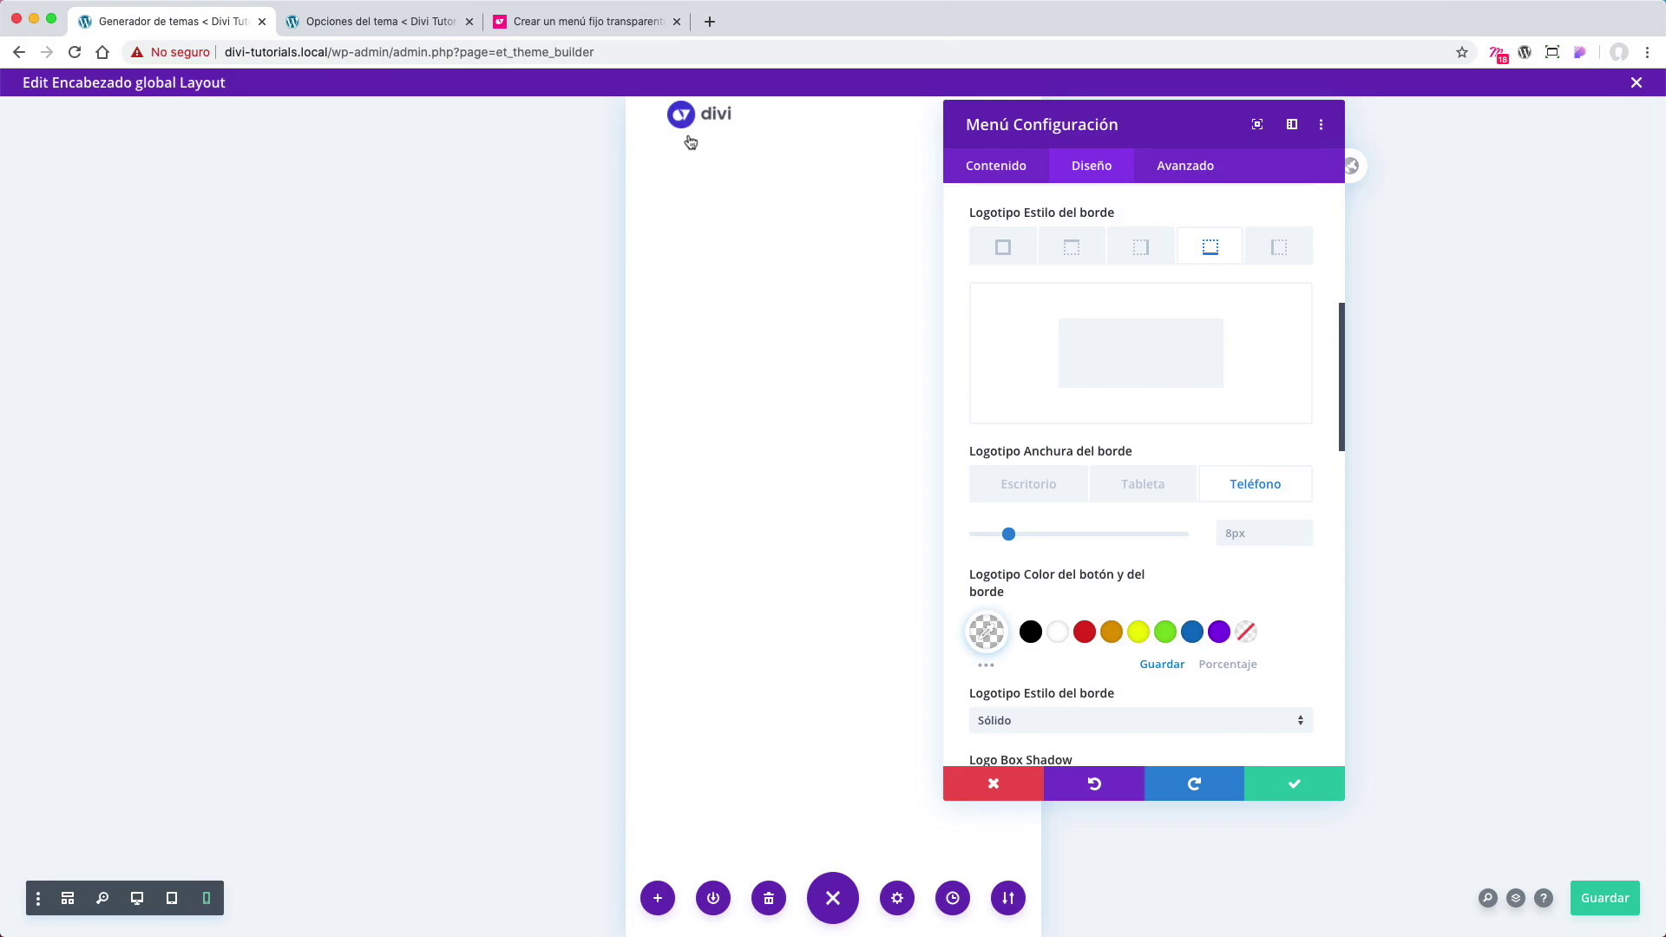
{"action": "left_click", "coordinate": [1166, 492]}
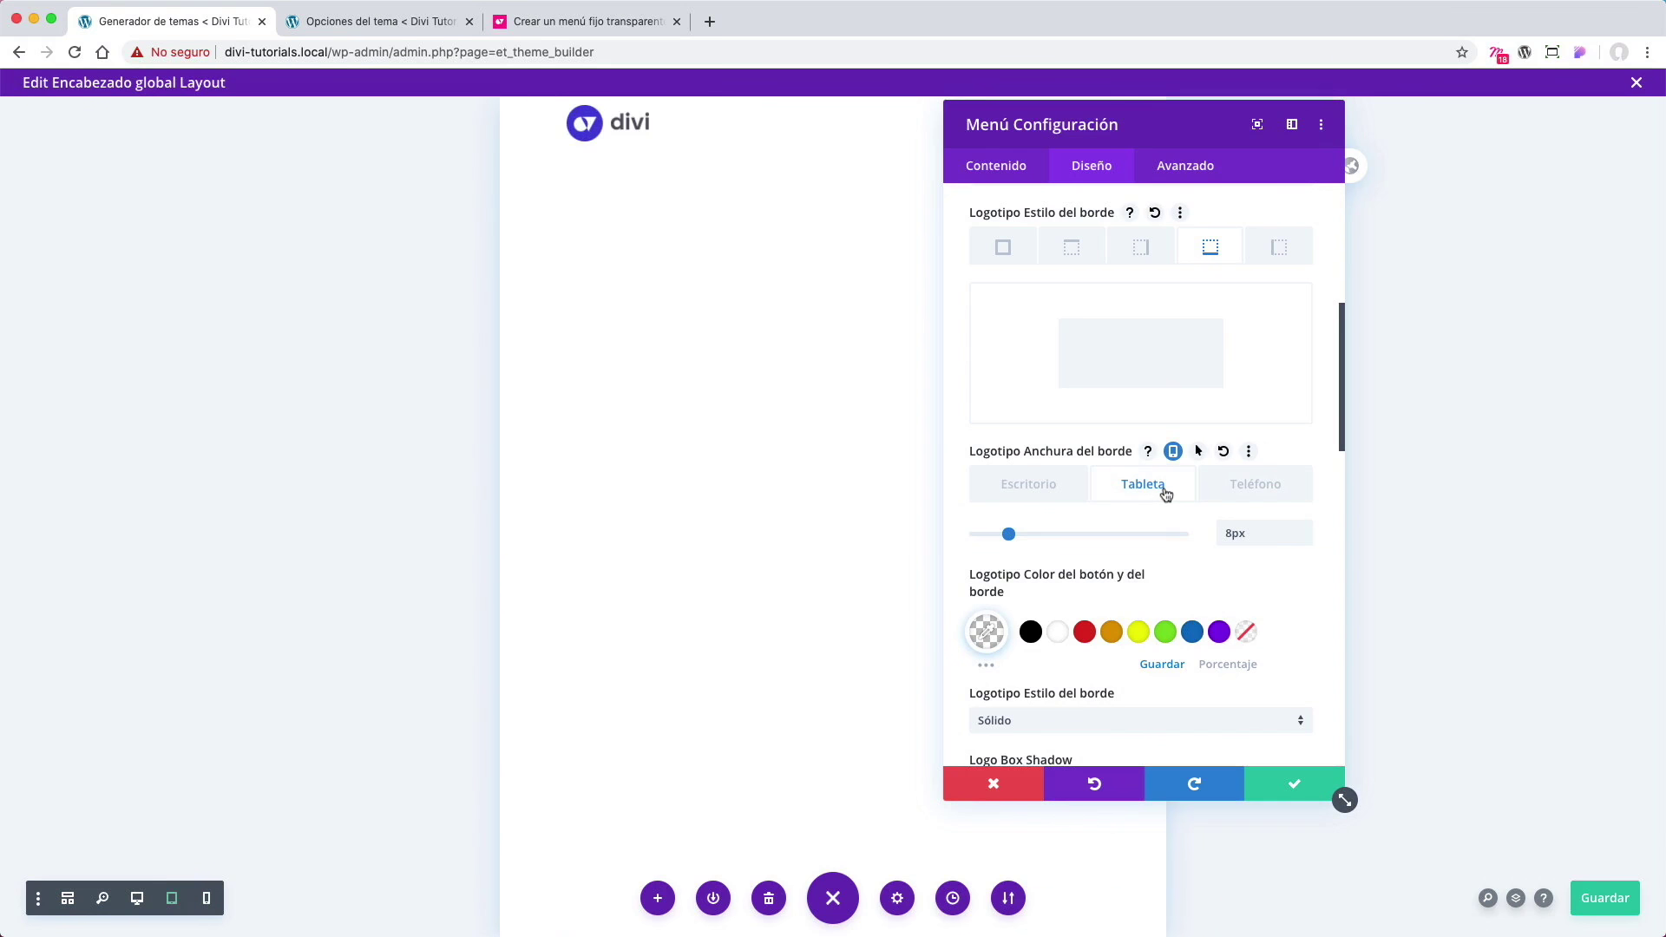
{"action": "left_click", "coordinate": [1062, 487]}
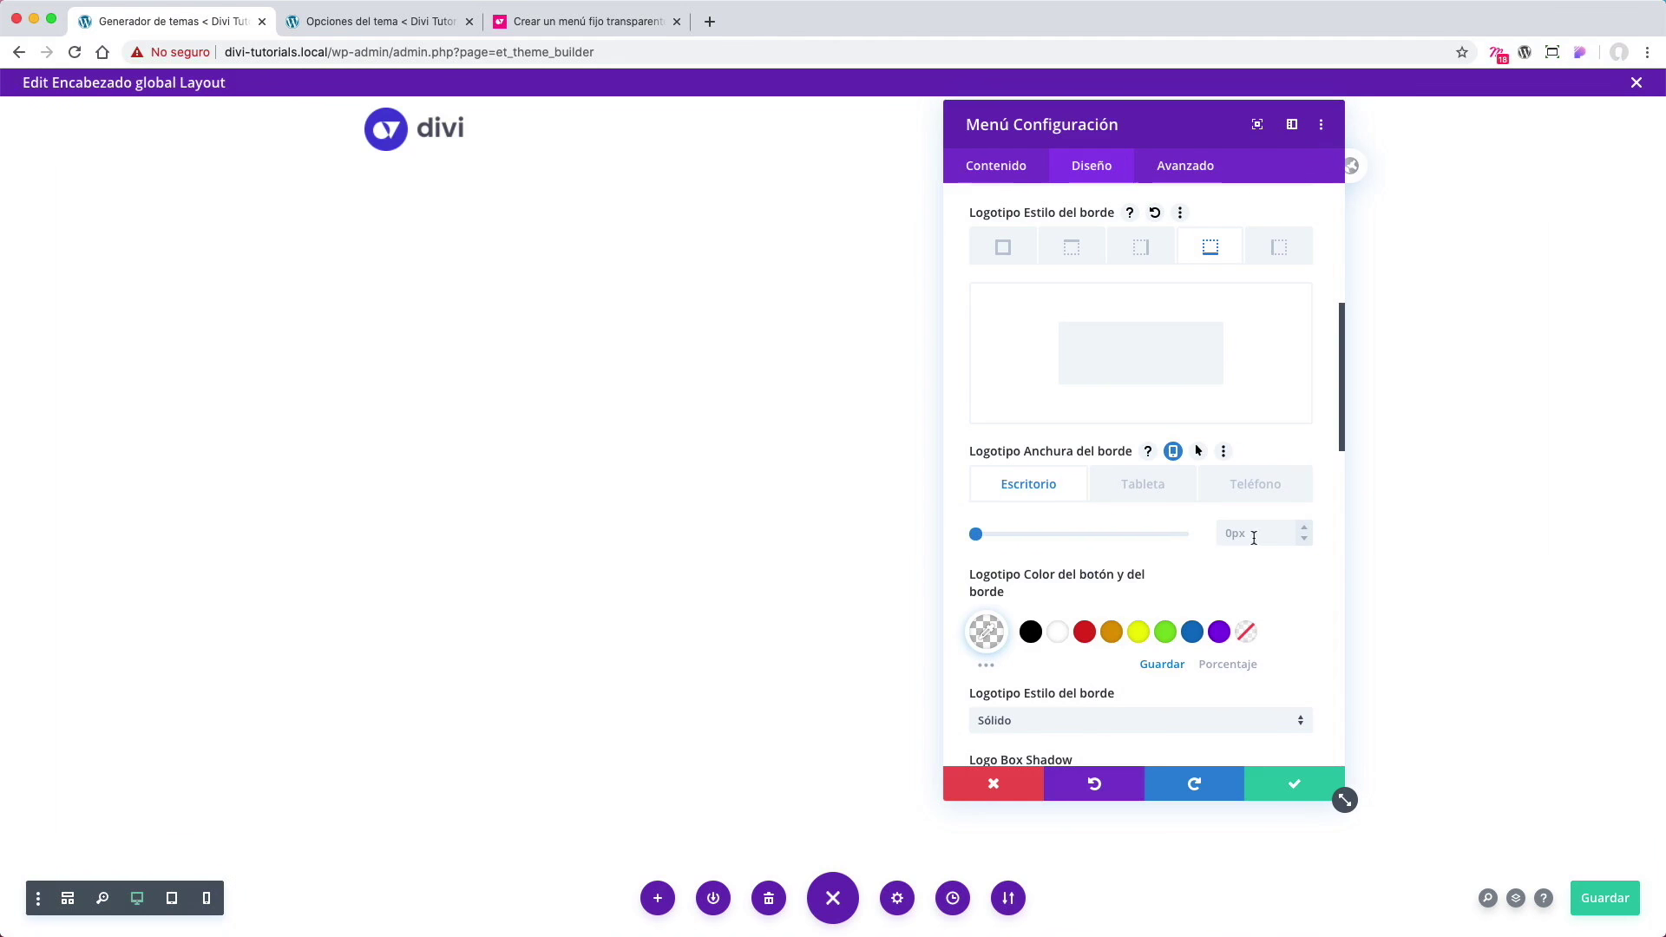
{"action": "left_click", "coordinate": [1302, 785]}
Step: Save the header layout and reload the phone-width preview page in the incognito window
{"action": "left_click", "coordinate": [1602, 901]}
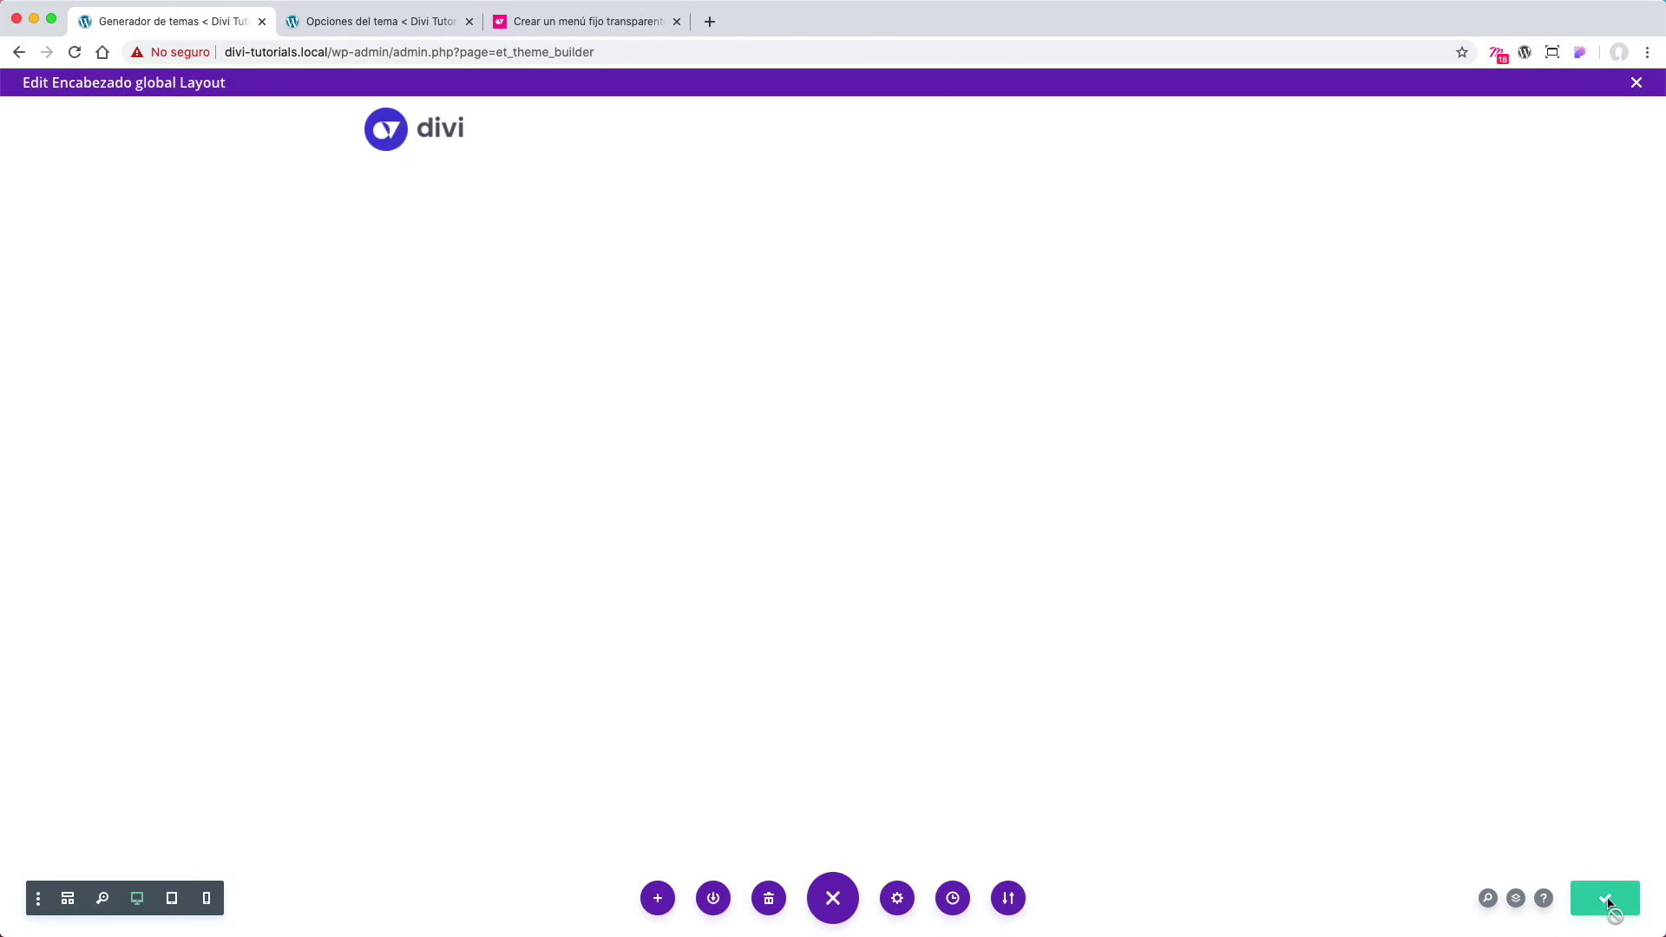
{"action": "key", "text": "ctrl+Up"}
{"action": "left_click", "coordinate": [234, 43]}
{"action": "left_click", "coordinate": [234, 48]}
{"action": "key", "text": "Return"}
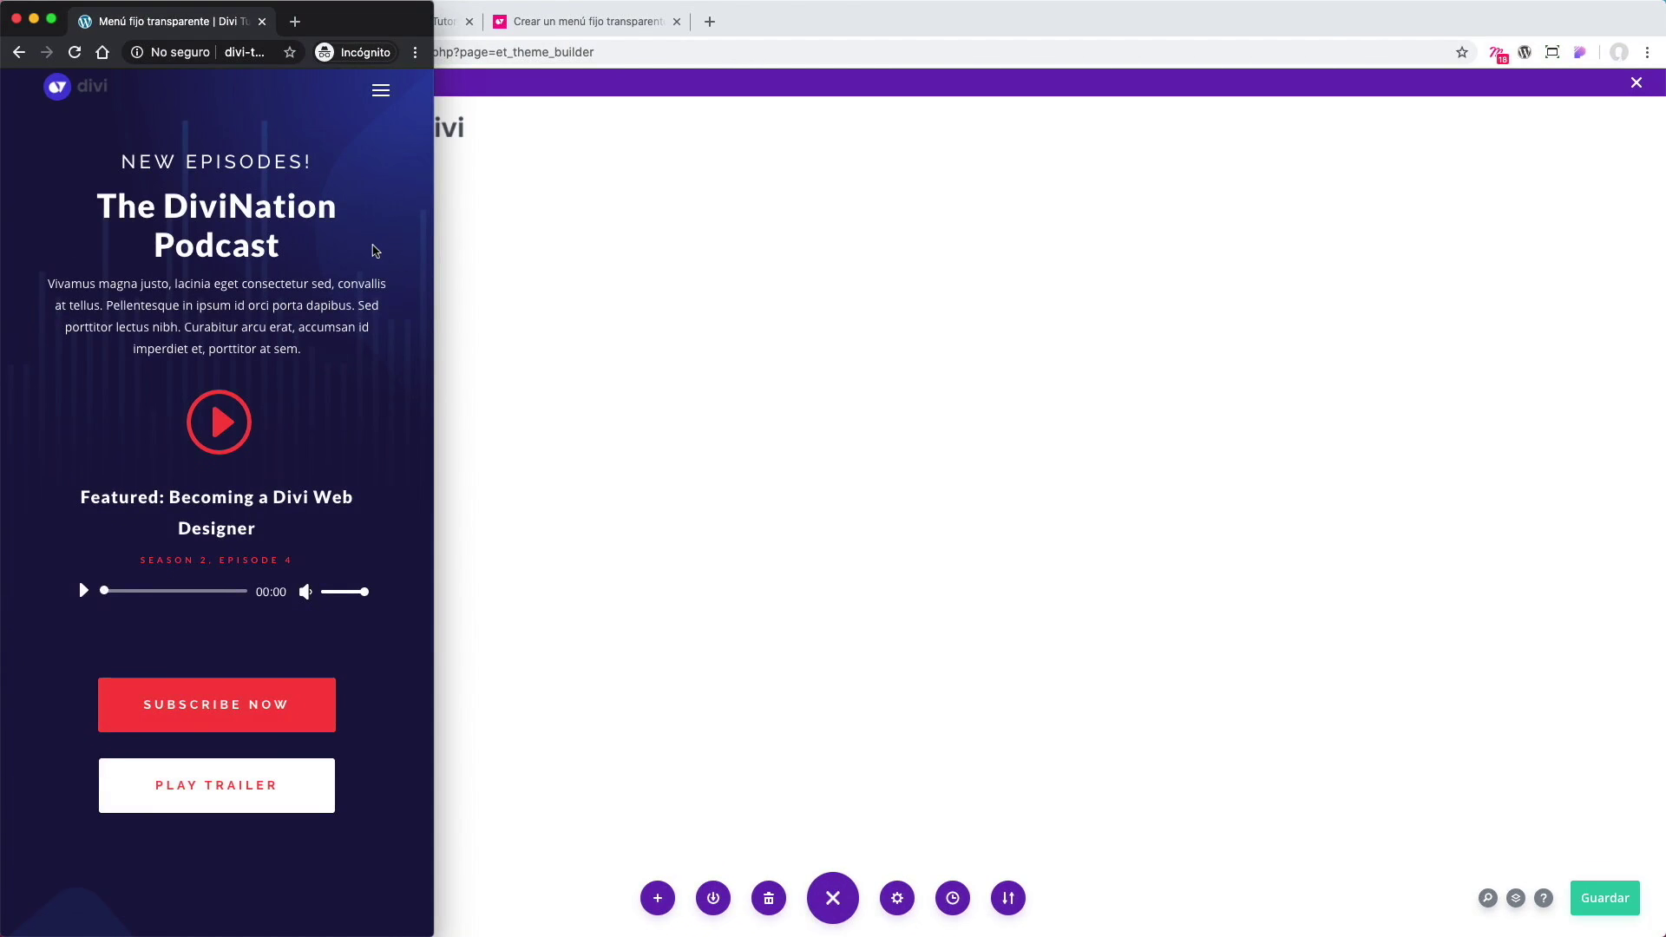
Step: Check the logo spacing and the mobile menu on the phone-width page, expanded and collapsed, at different positions down the page
{"action": "left_click", "coordinate": [381, 91]}
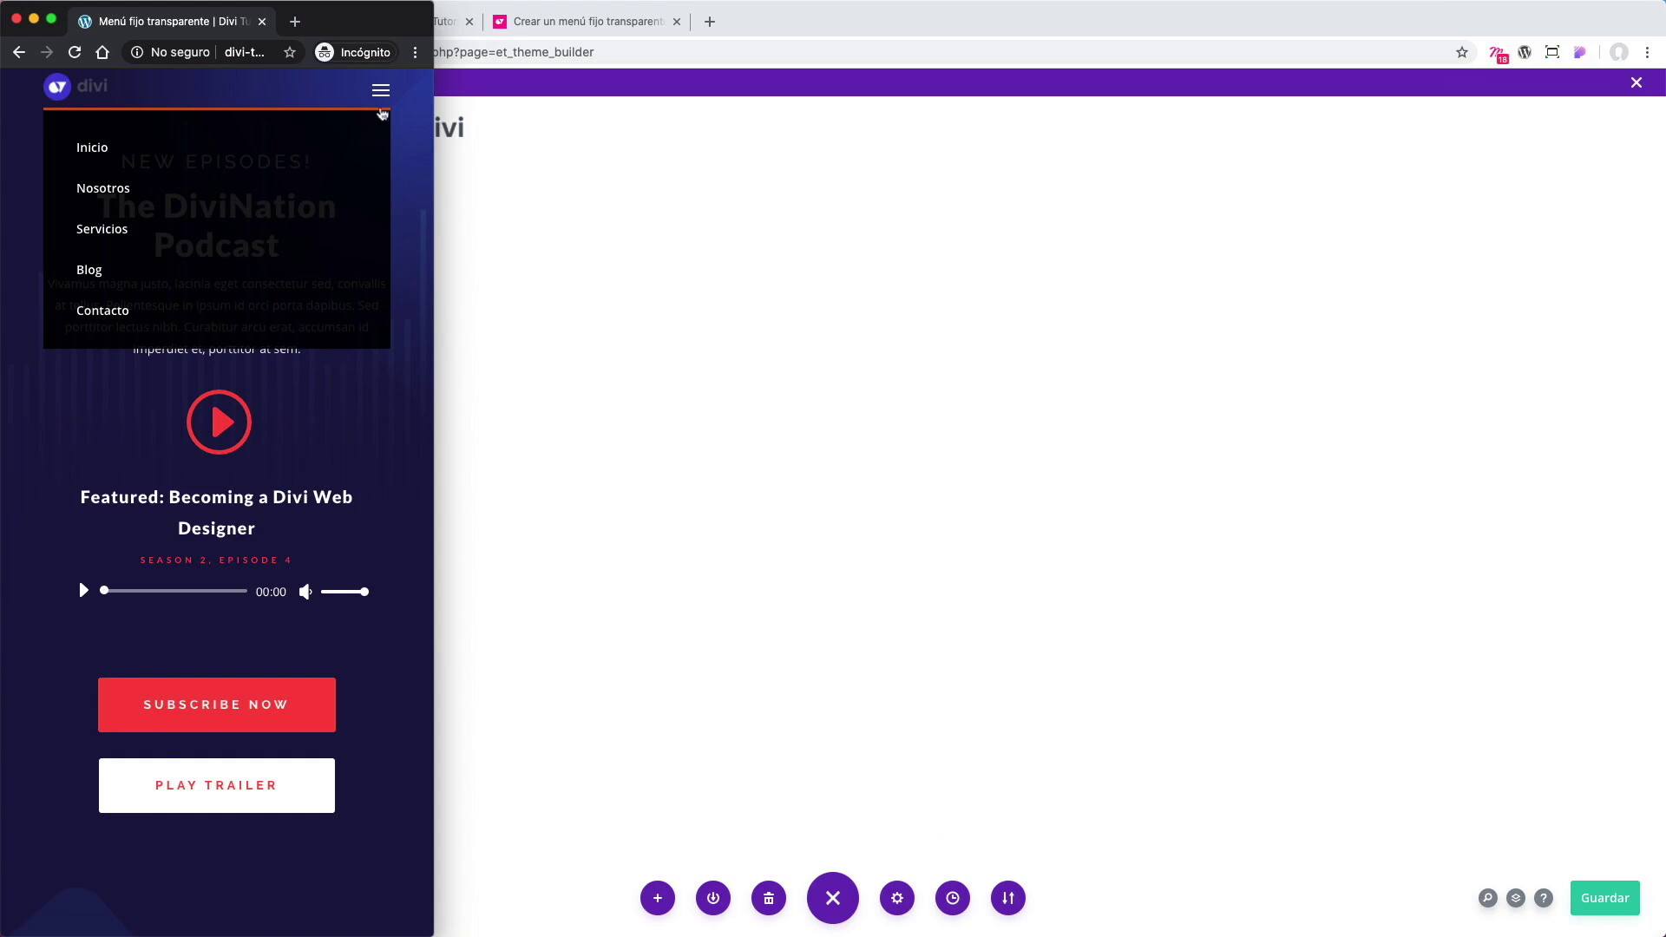
{"action": "left_click", "coordinate": [382, 97]}
{"action": "left_click", "coordinate": [382, 97]}
{"action": "scroll", "coordinate": [399, 426], "scroll_direction": "down", "scroll_amount": 3}
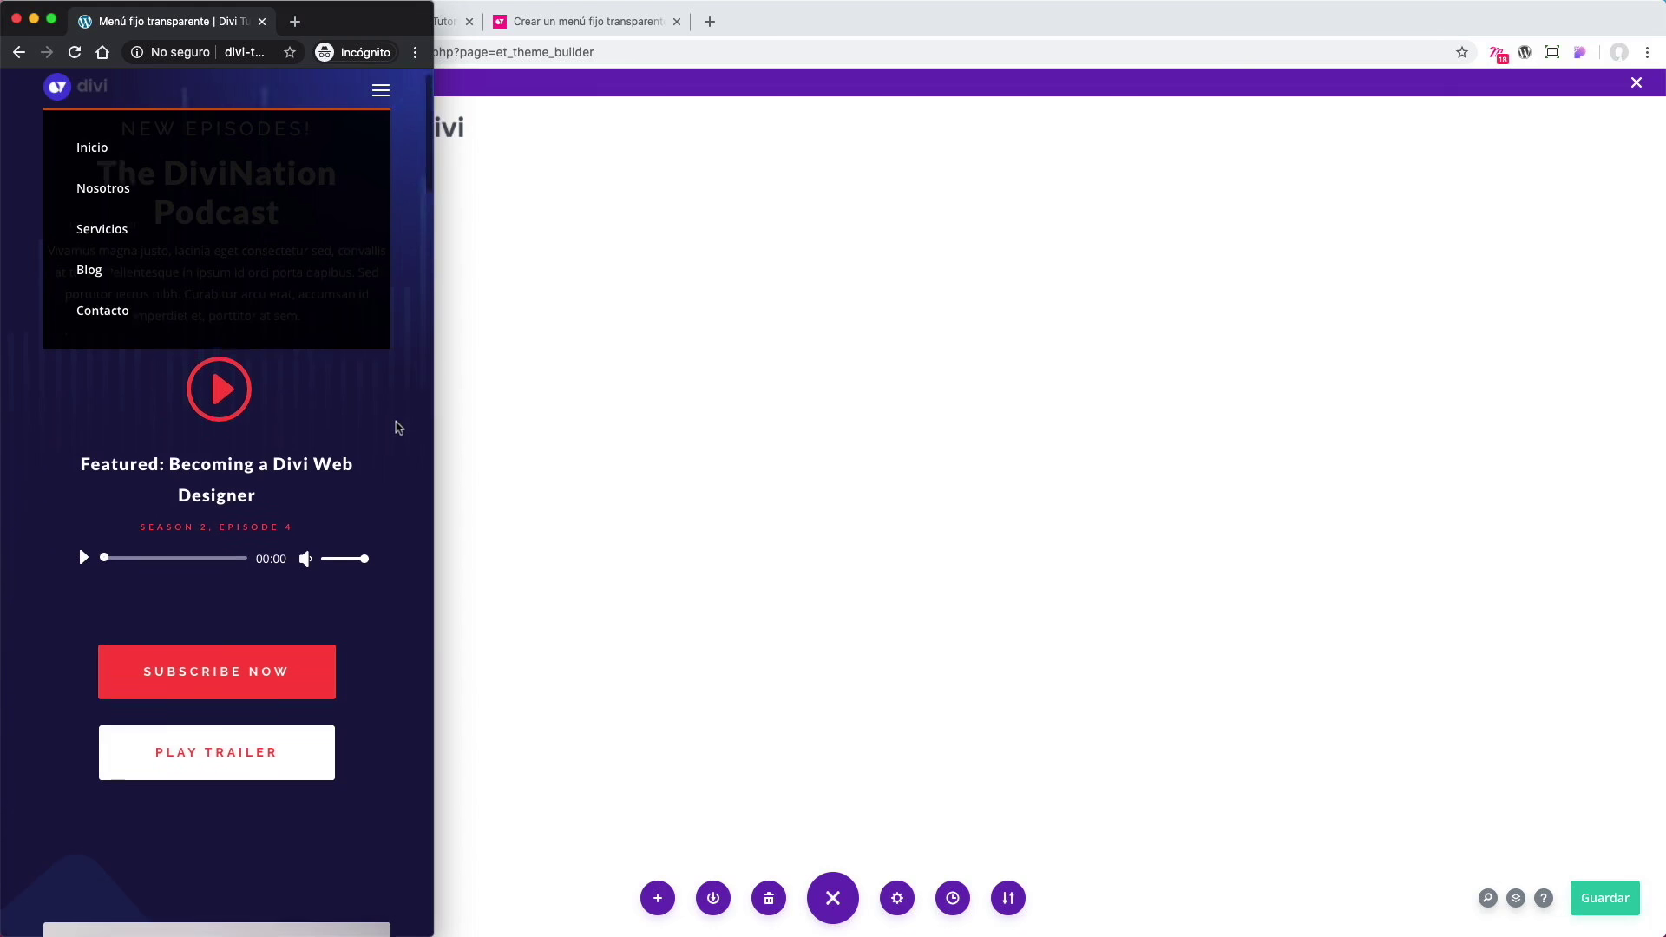
{"action": "scroll", "coordinate": [398, 425], "scroll_direction": "down", "scroll_amount": 3}
{"action": "left_click", "coordinate": [381, 90]}
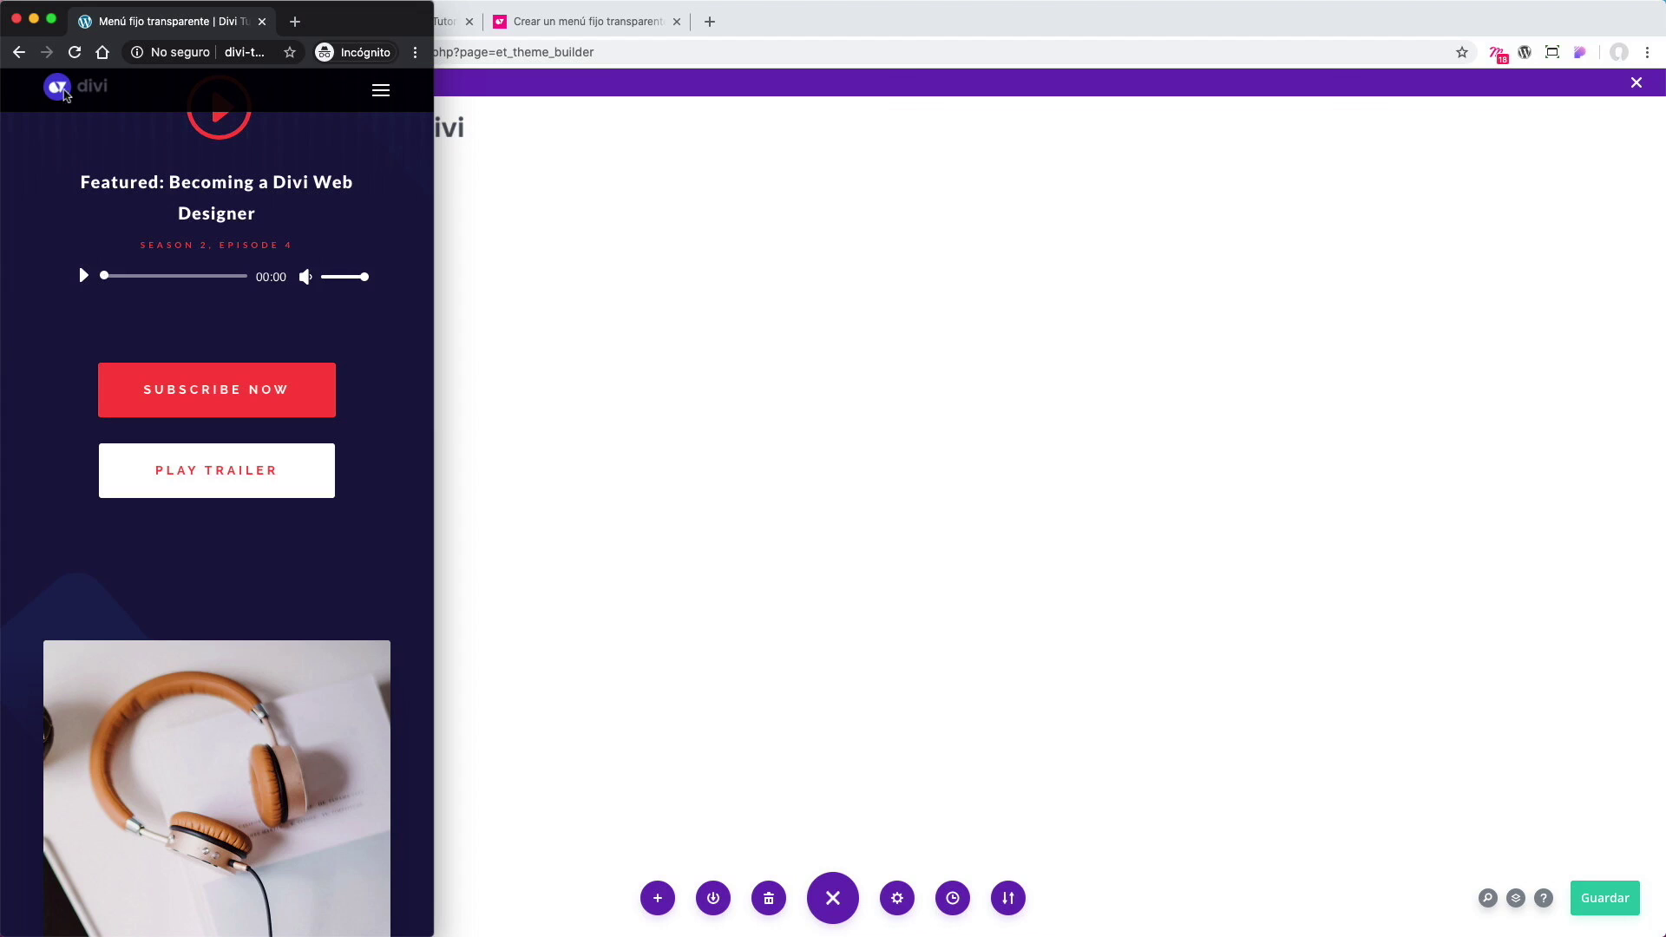
{"action": "scroll", "coordinate": [353, 209], "scroll_direction": "down", "scroll_amount": 5}
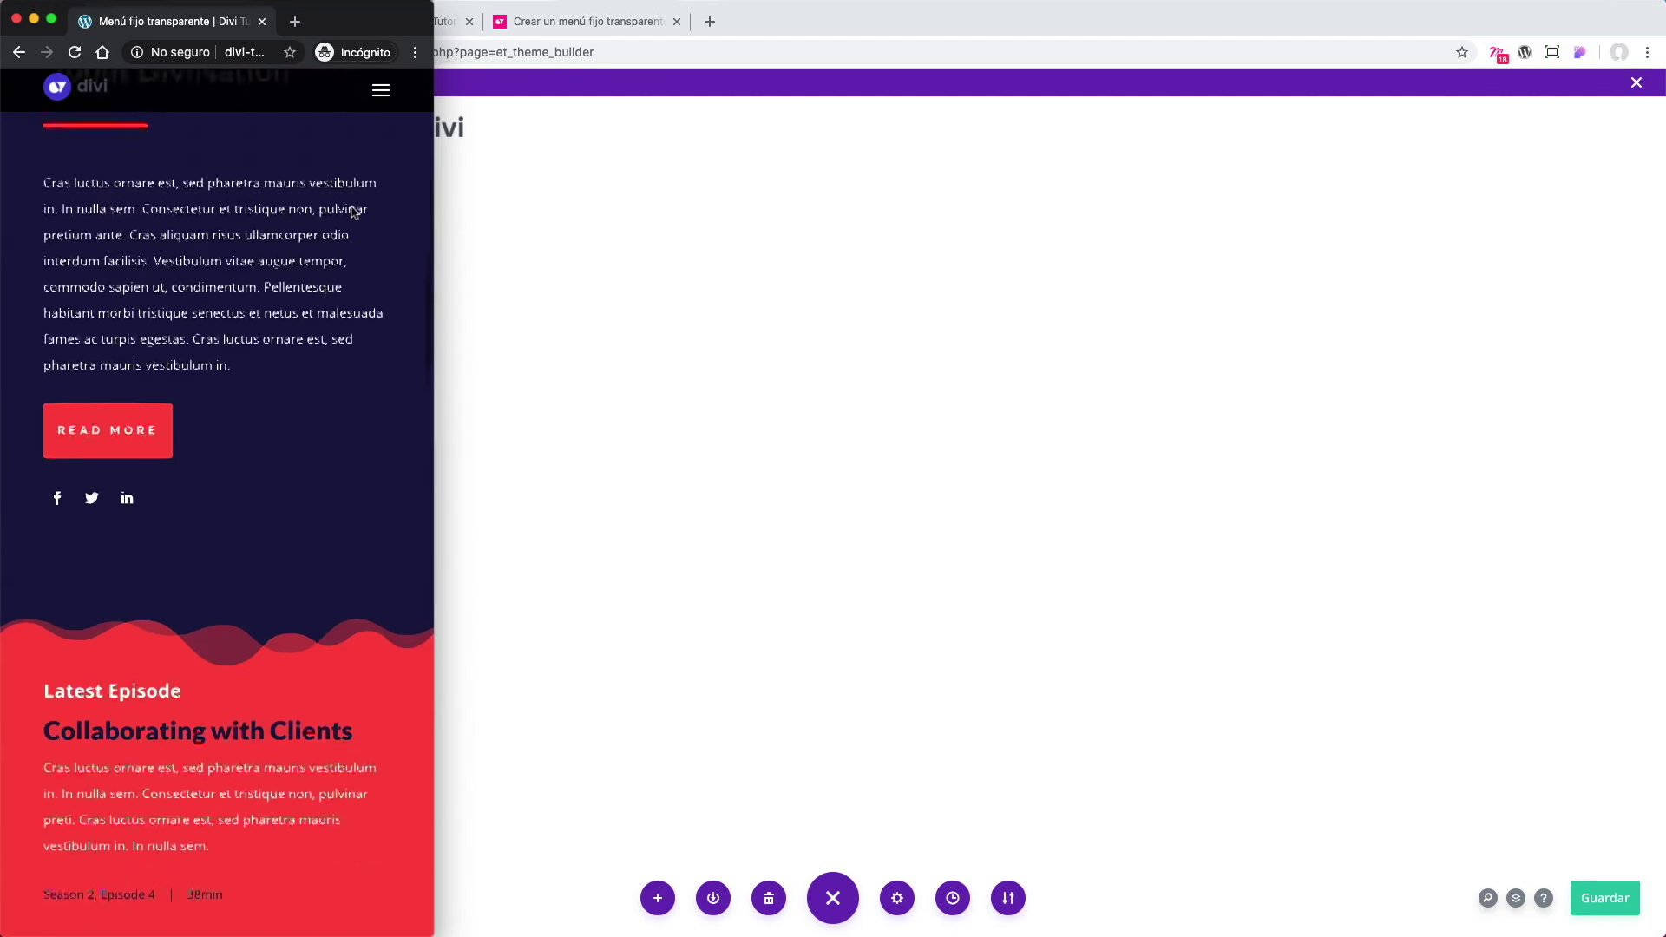
{"action": "scroll", "coordinate": [353, 208], "scroll_direction": "up", "scroll_amount": 10}
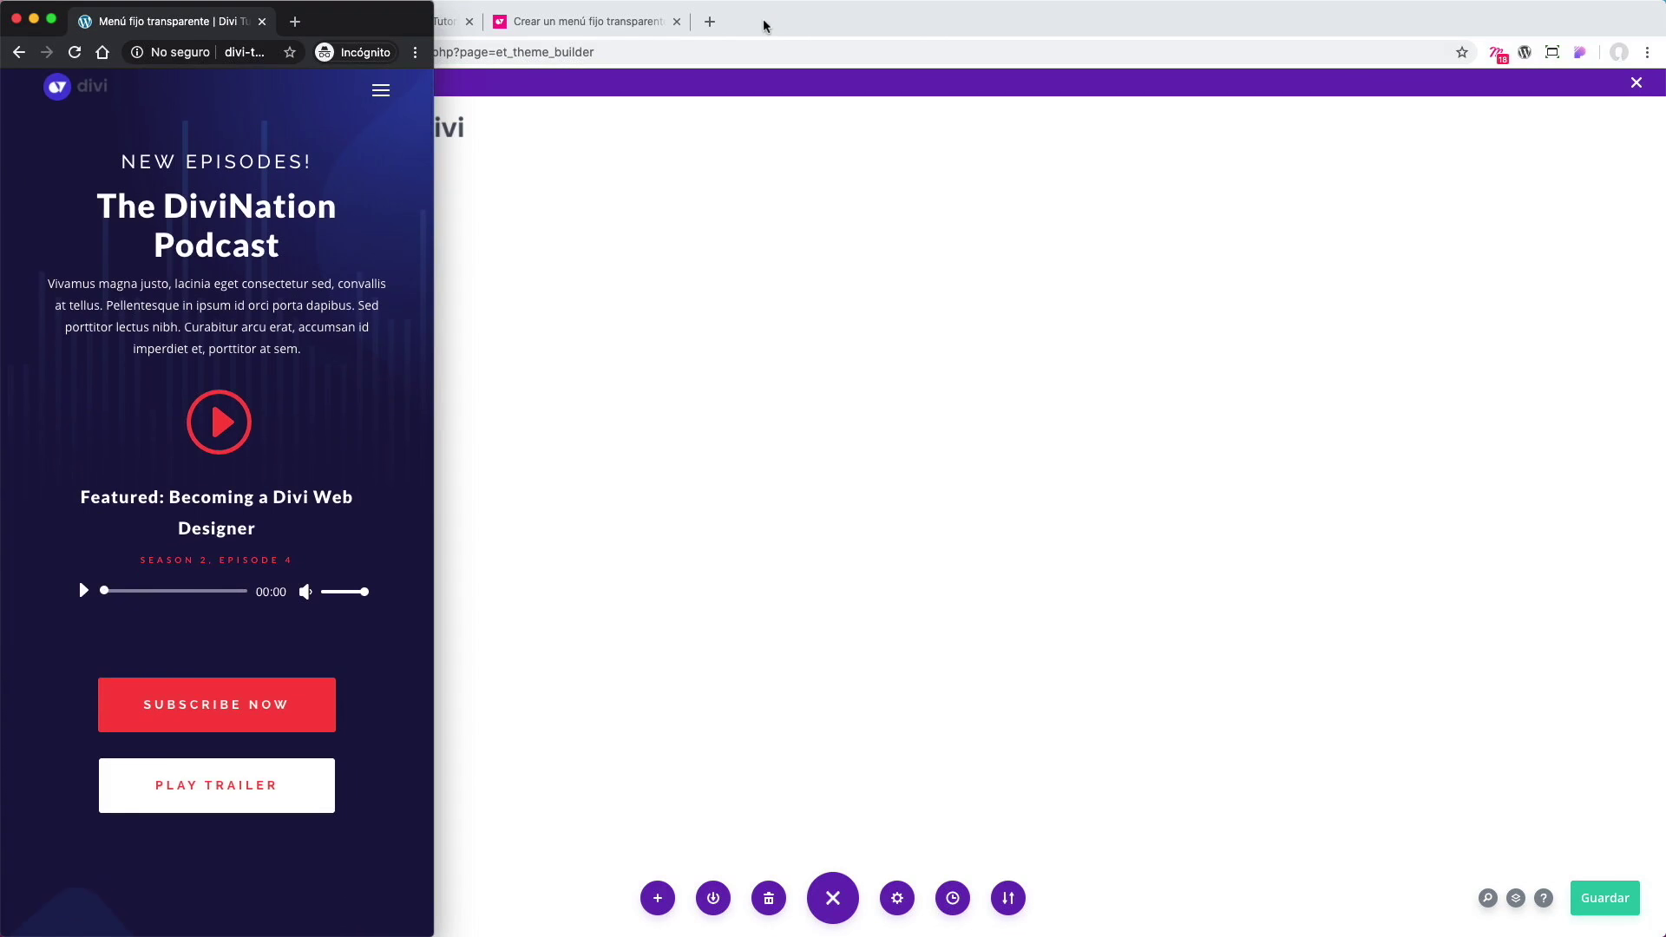
Step: Switch back to the builder window and open the logo design options of the header's menu module
{"action": "left_click", "coordinate": [766, 24]}
{"action": "mouse_move", "coordinate": [810, 141]}
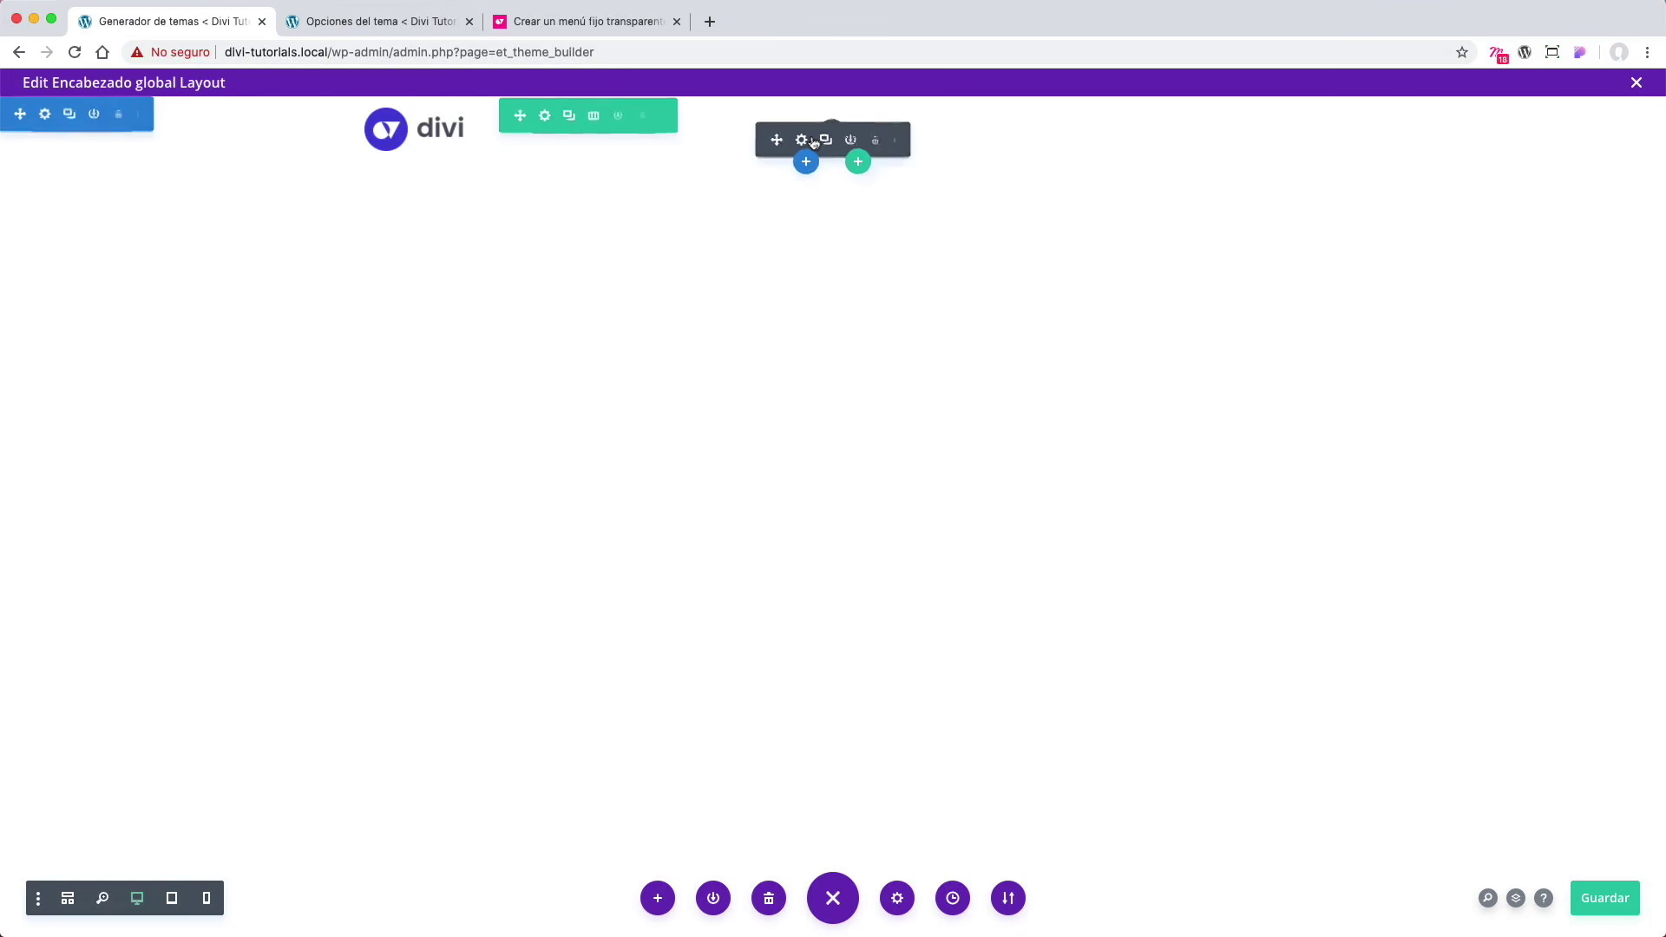
{"action": "left_click", "coordinate": [804, 141]}
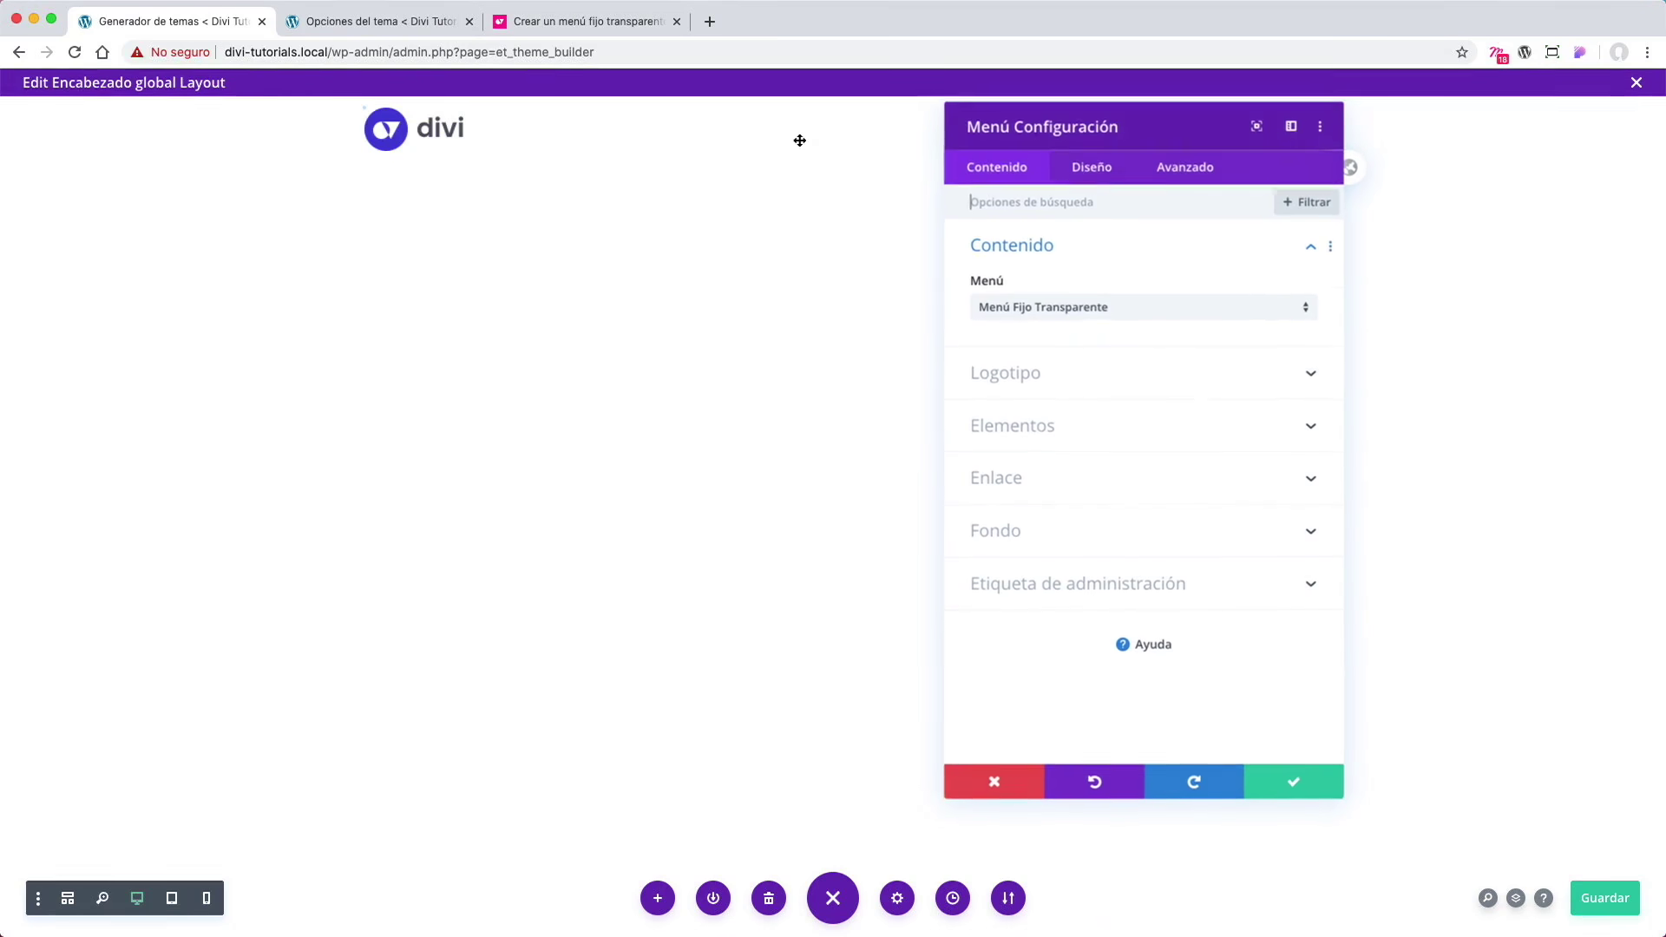
{"action": "left_click", "coordinate": [1107, 169]}
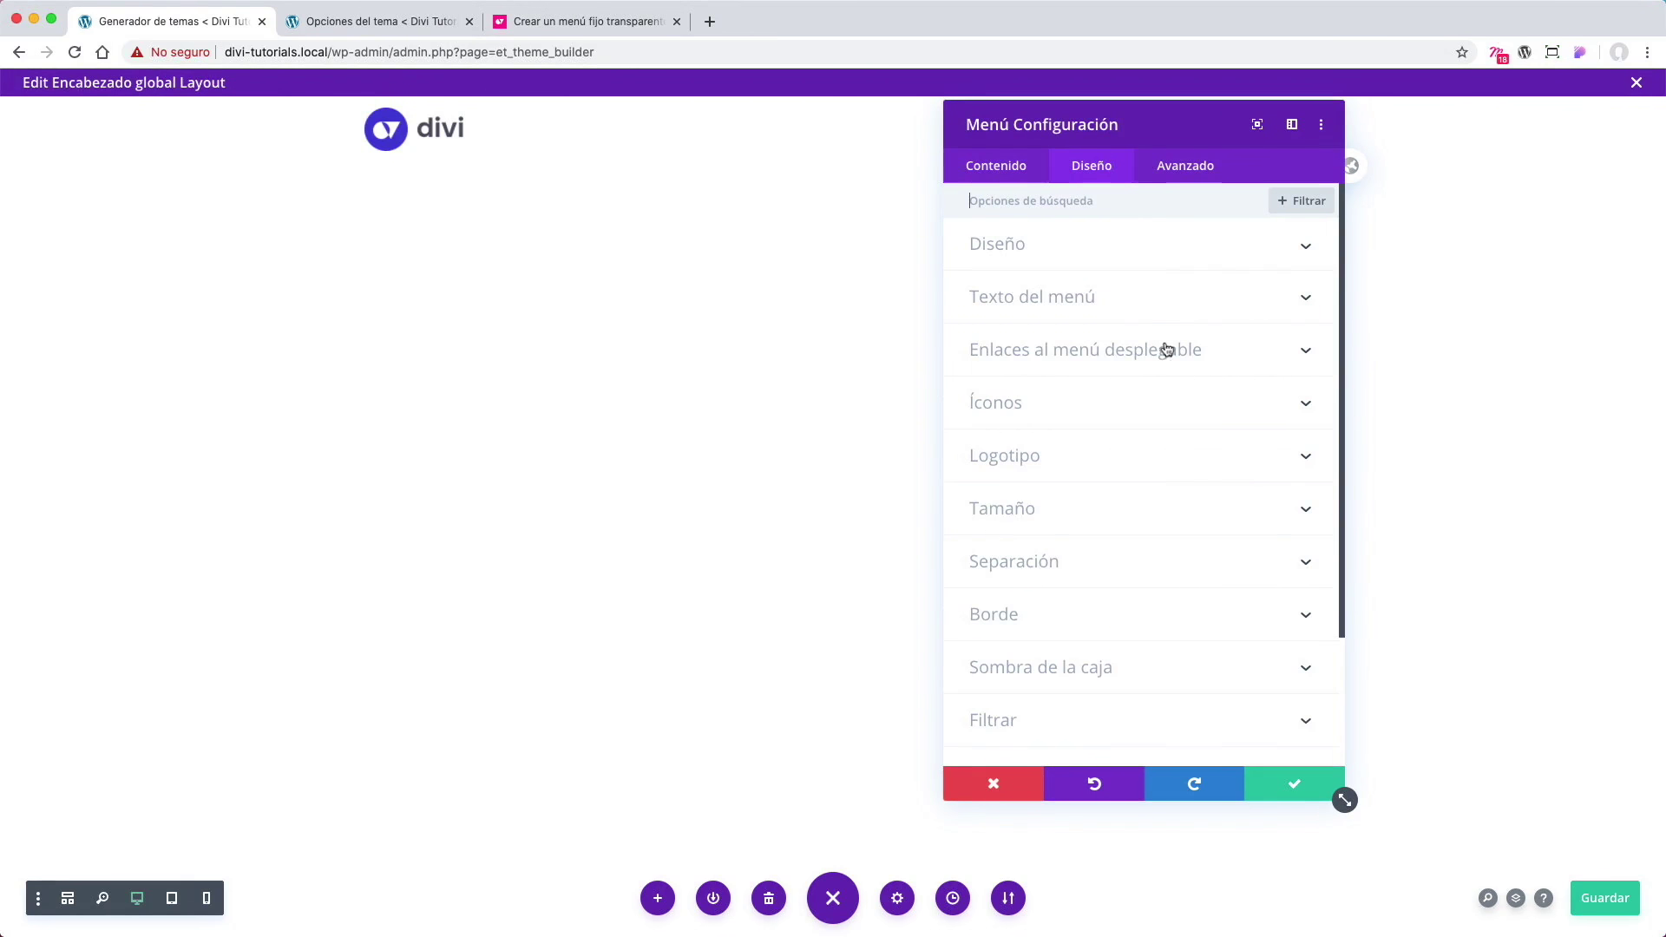
{"action": "left_click", "coordinate": [1168, 468]}
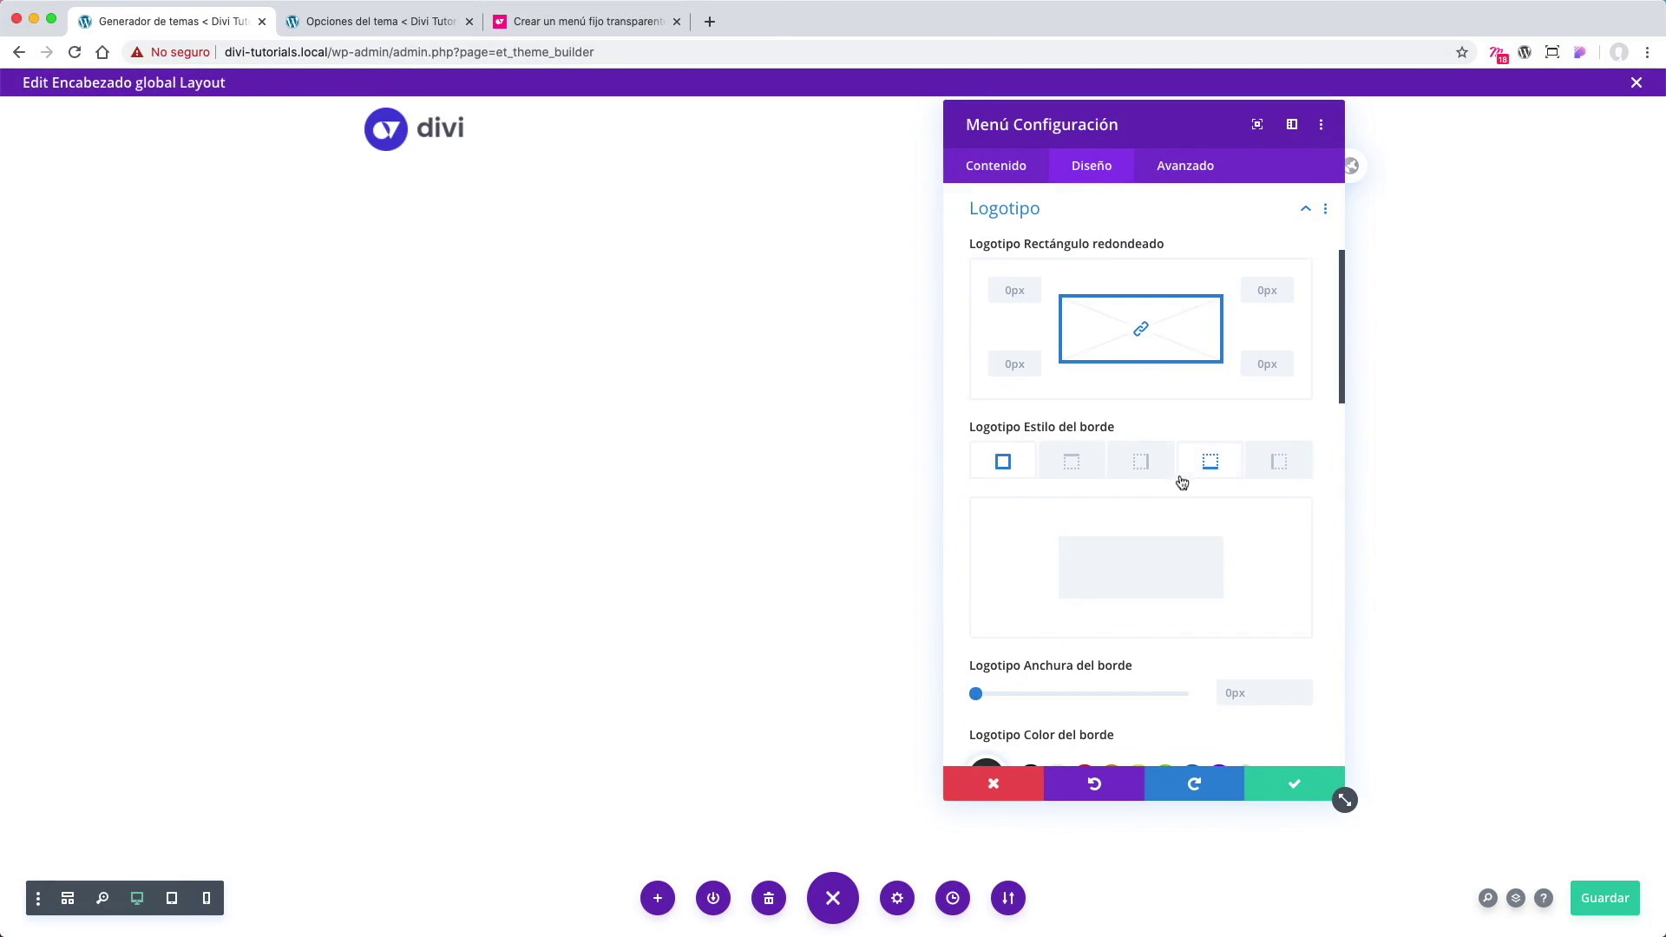
Step: Enable responsive values for the logo's top border width, set it to 8px for tablet and phone, and review the desktop value
{"action": "left_click", "coordinate": [1078, 468]}
{"action": "scroll", "coordinate": [1133, 524], "scroll_direction": "down", "scroll_amount": 2}
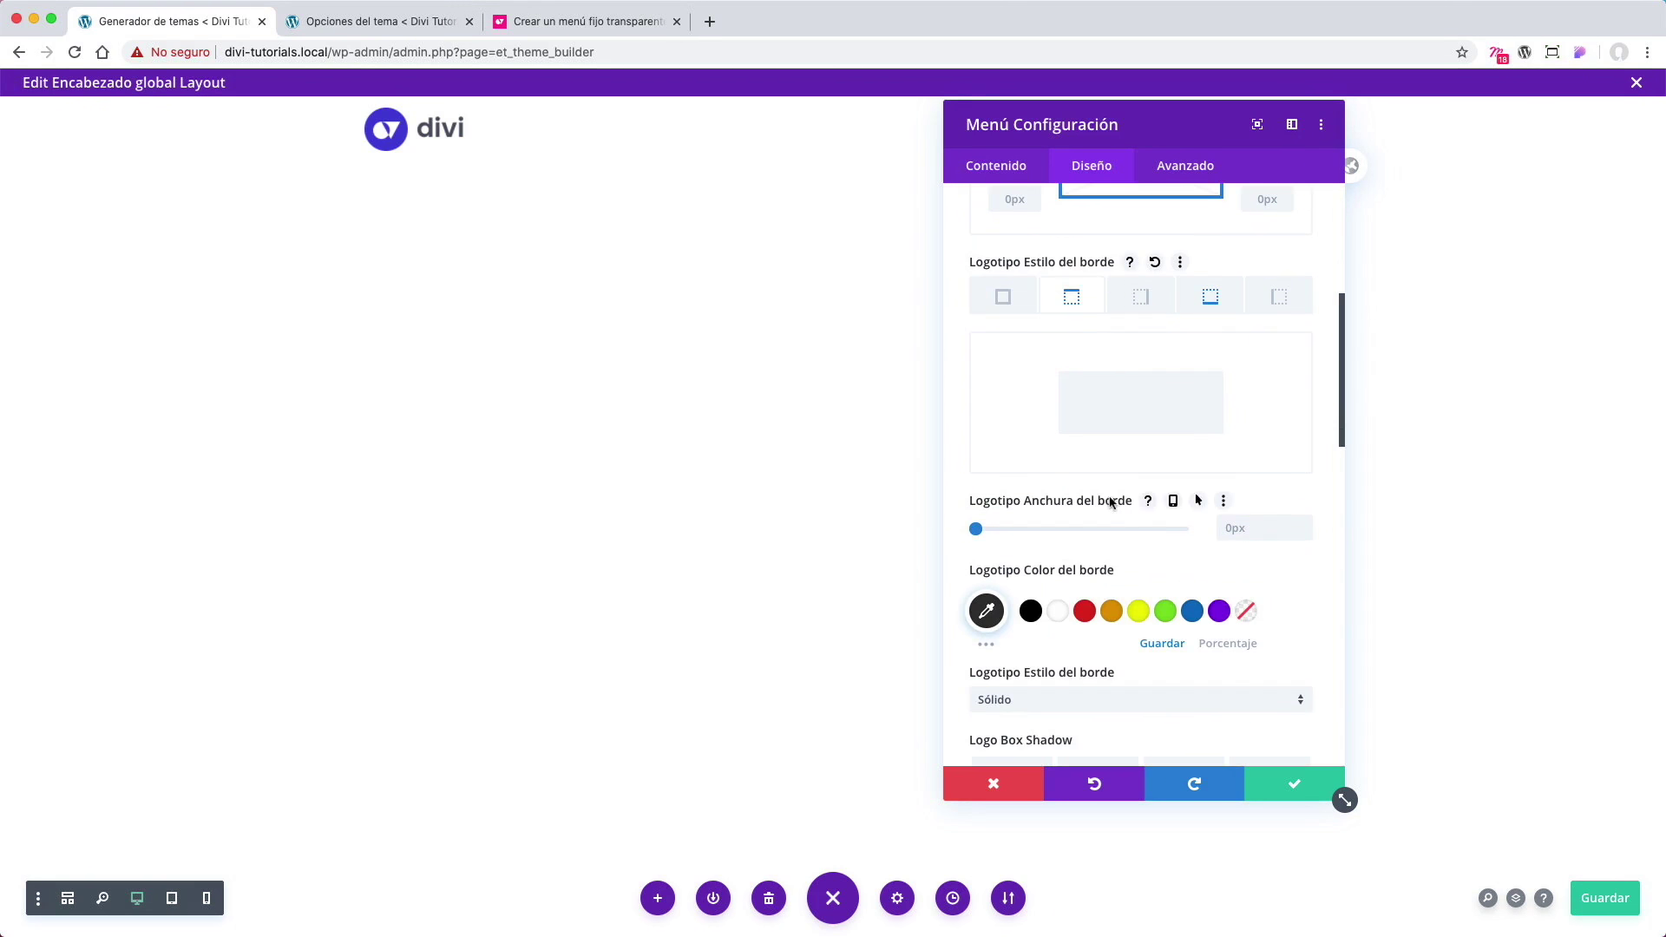
{"action": "left_click", "coordinate": [1173, 501]}
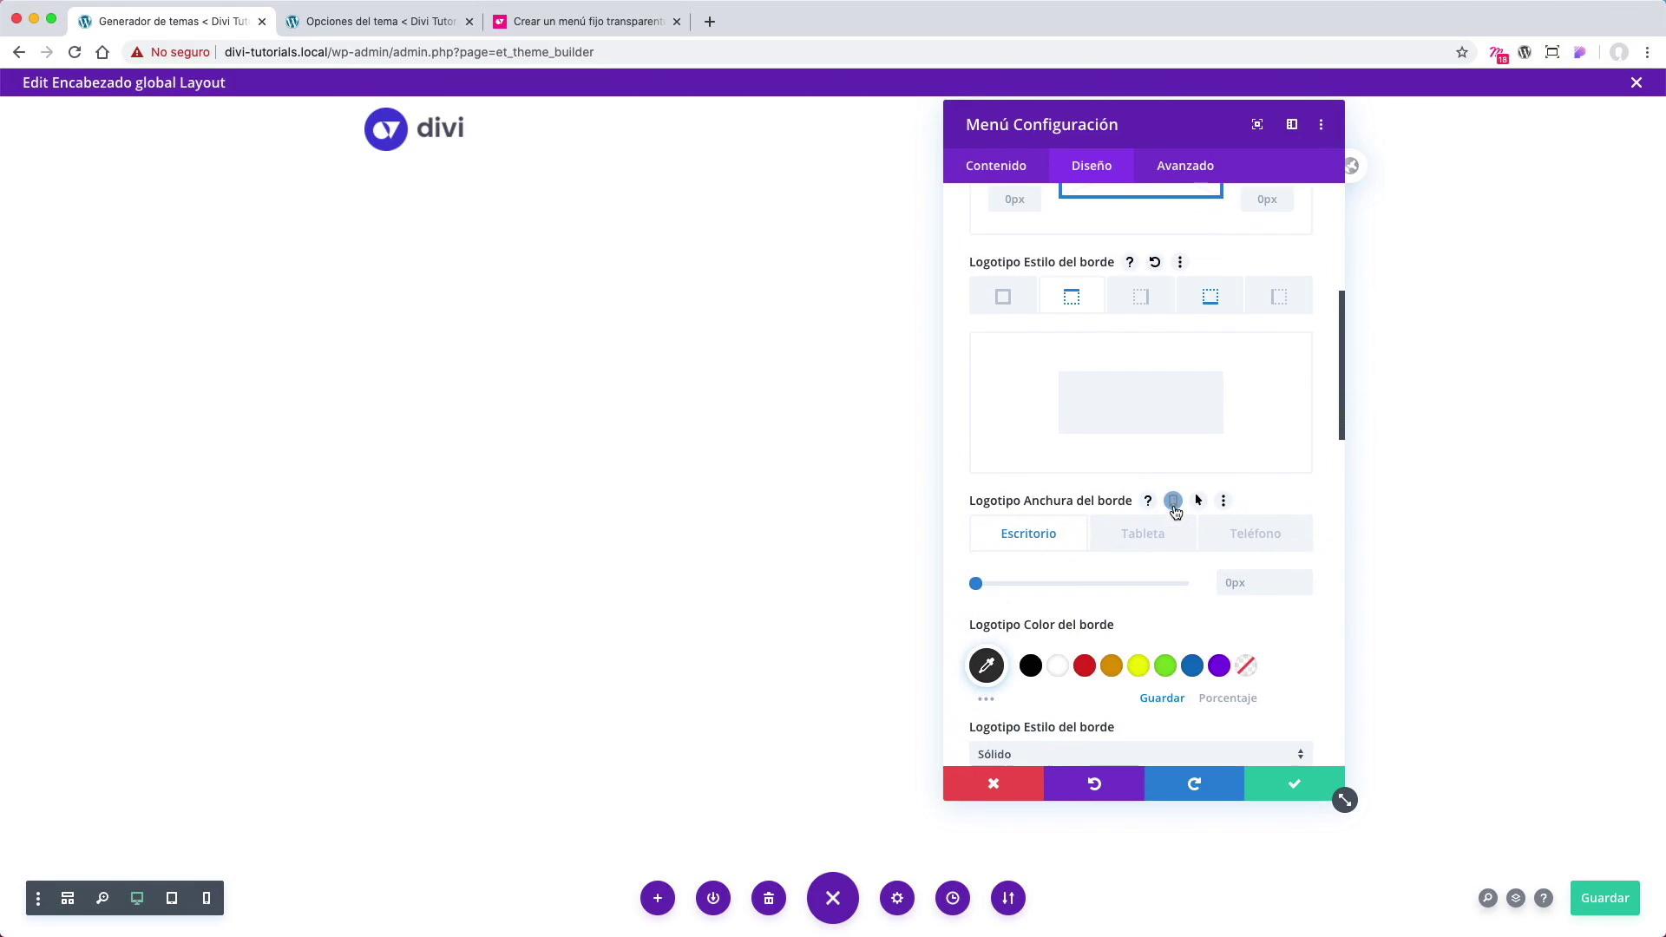
{"action": "left_click", "coordinate": [1143, 533]}
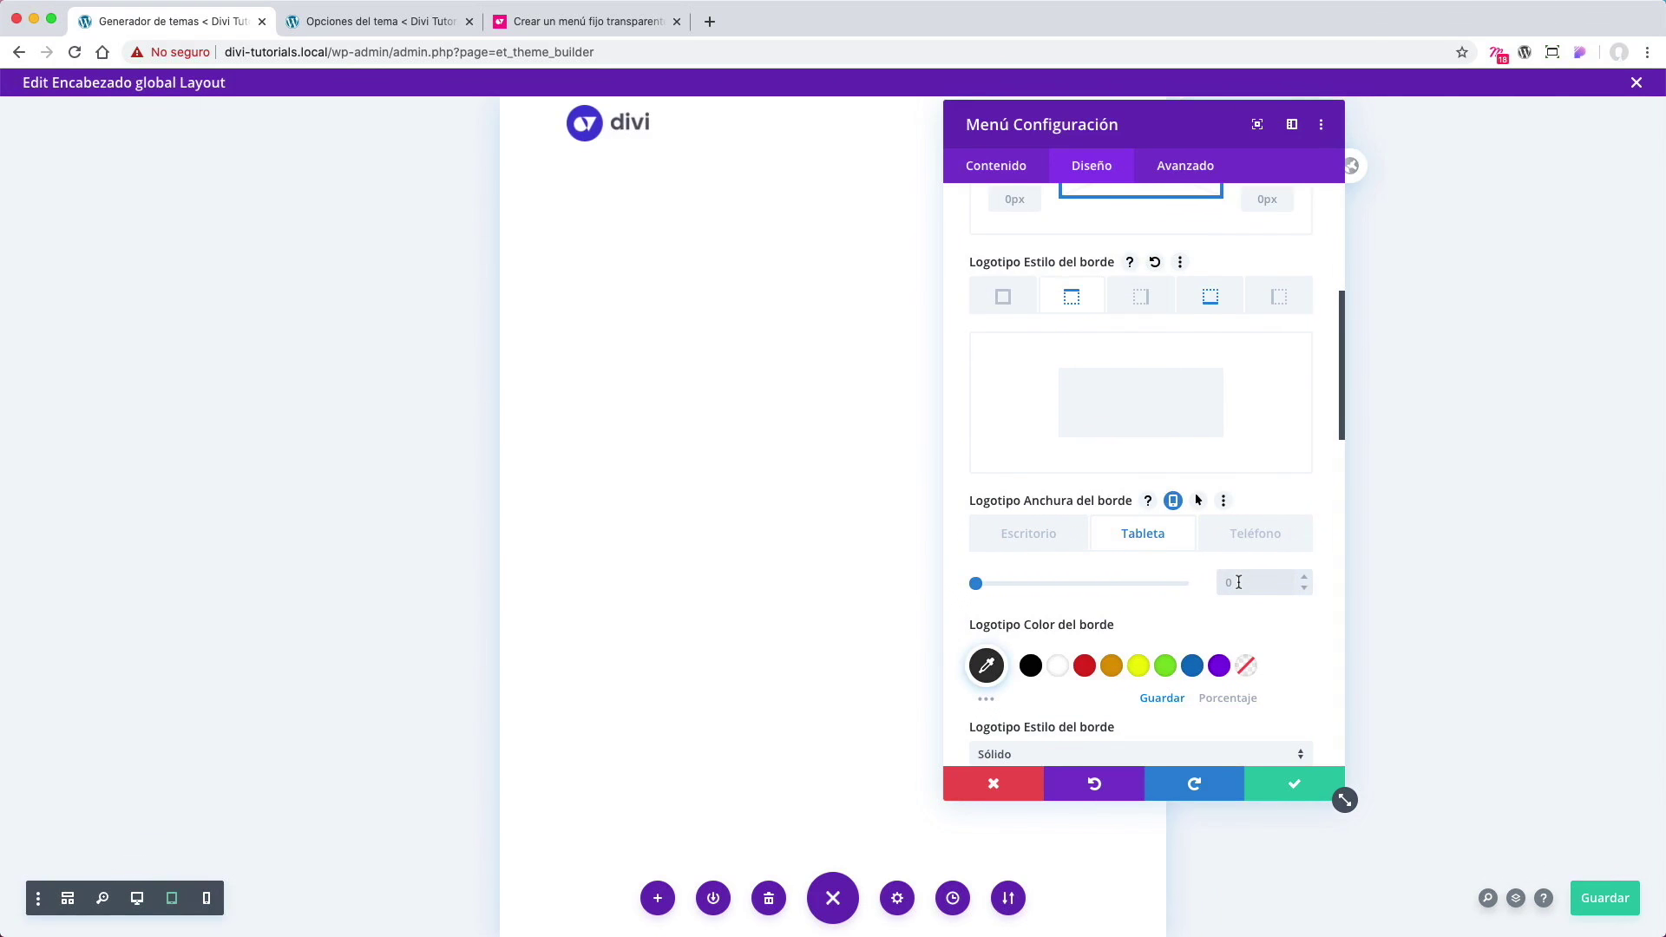
{"action": "left_click", "coordinate": [1270, 543]}
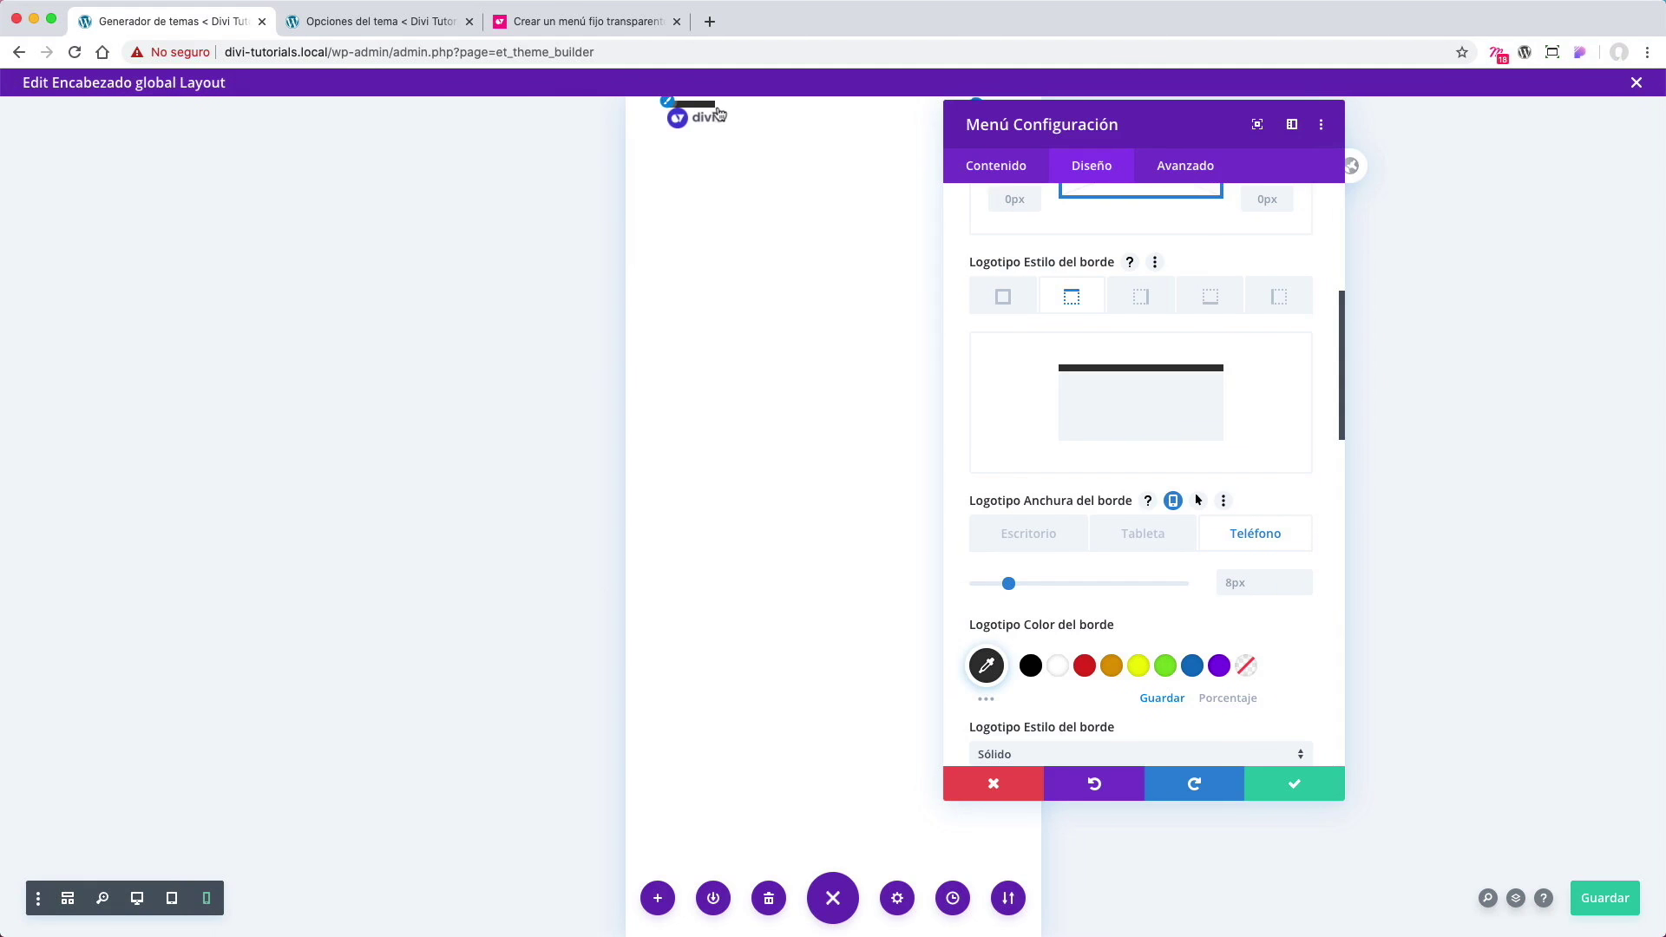
{"action": "left_click", "coordinate": [1061, 545]}
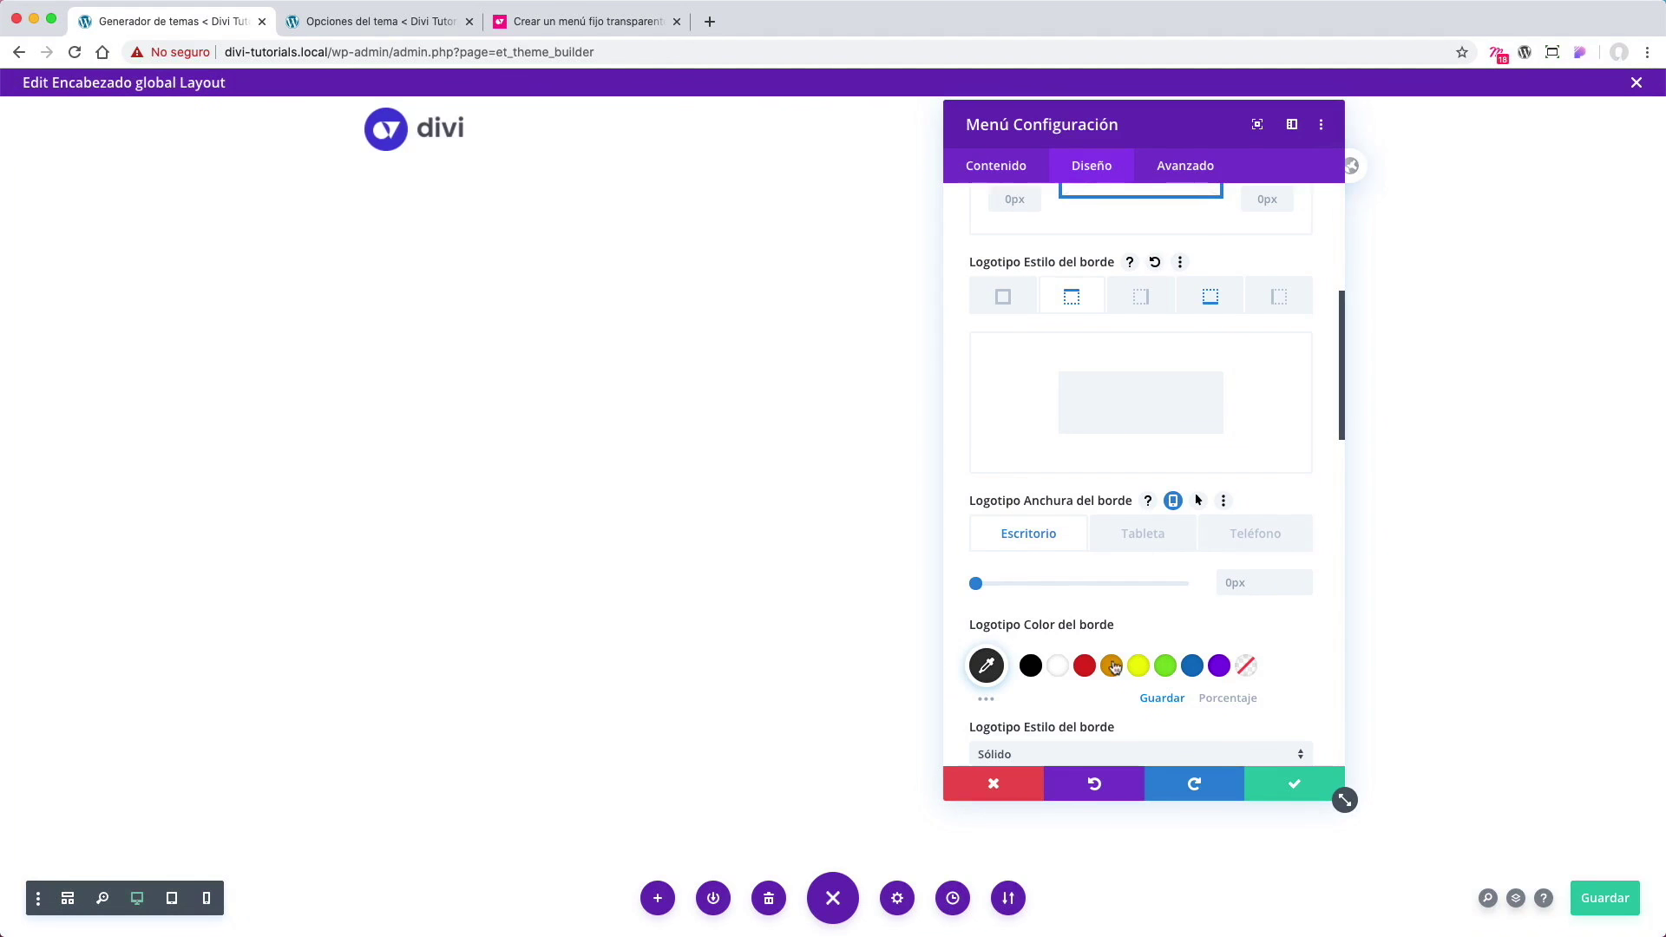
Step: Make the logo's top border transparent, save the header layout and accept the menu module's settings
{"action": "left_click", "coordinate": [1245, 666]}
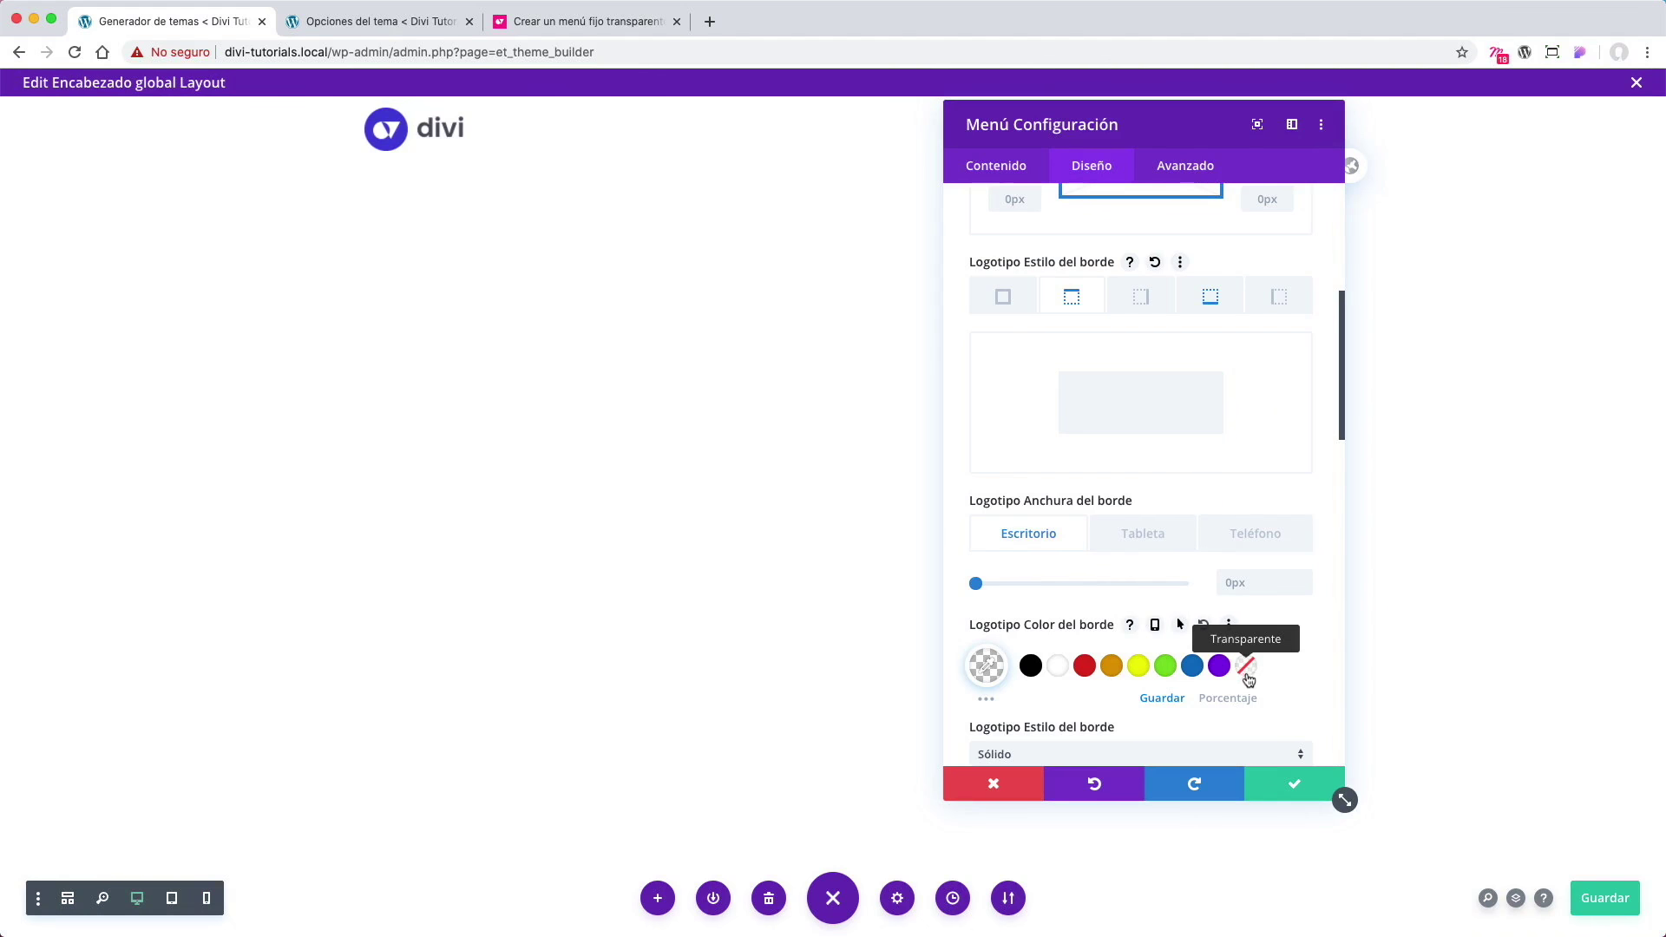
{"action": "left_click", "coordinate": [1603, 908]}
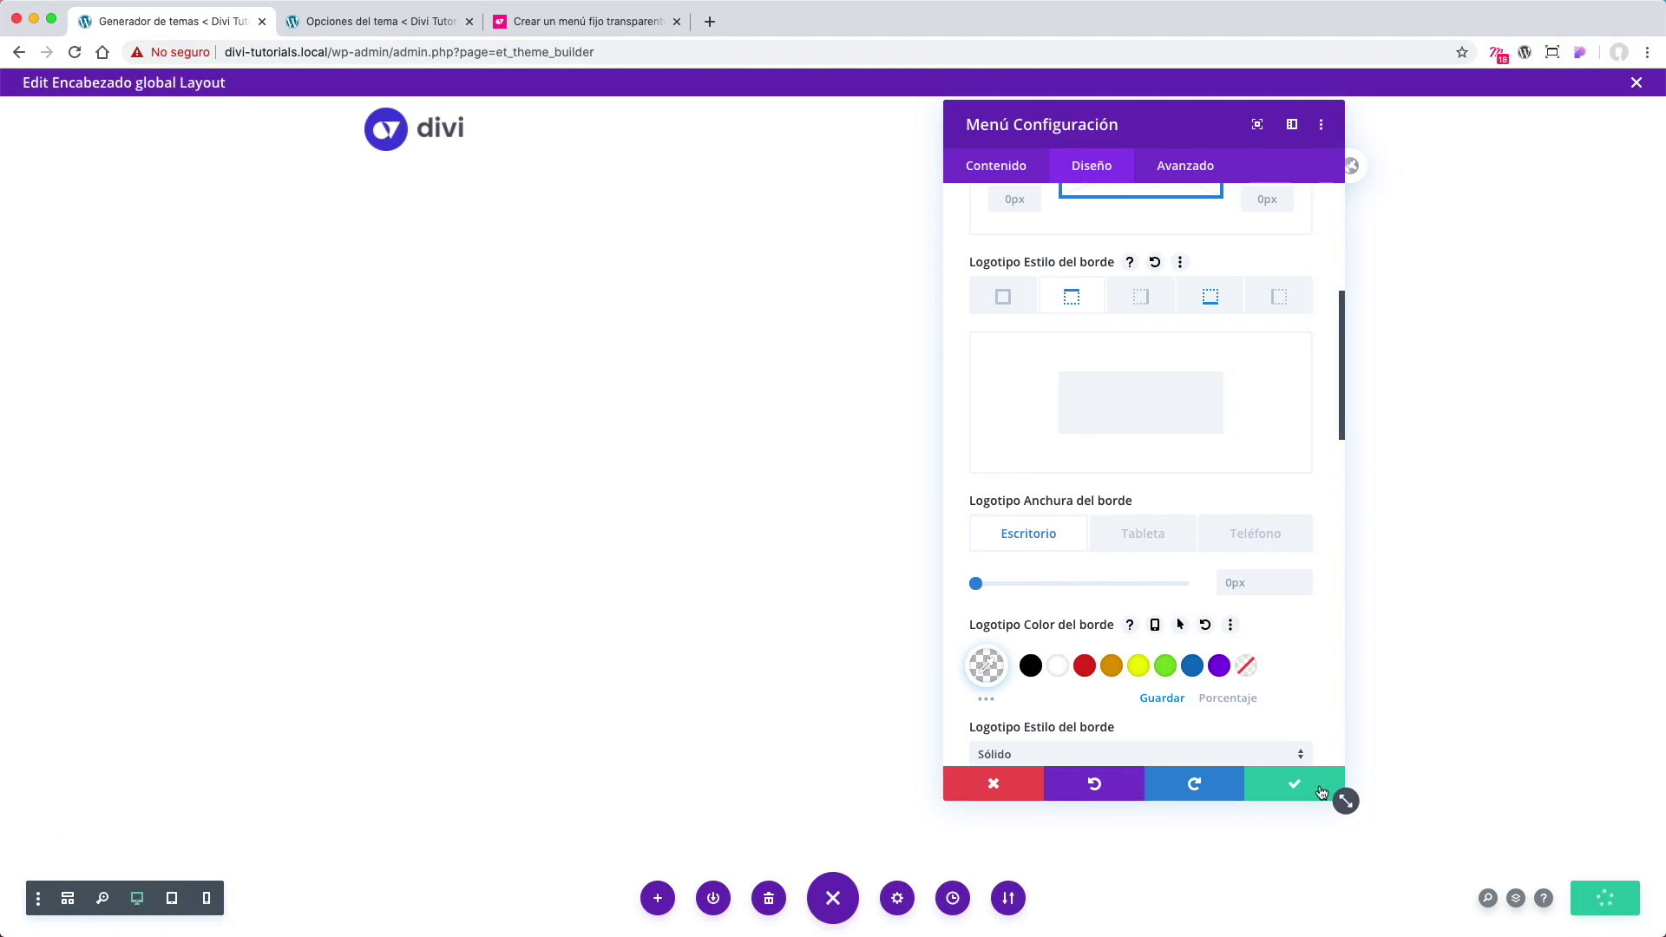
{"action": "left_click", "coordinate": [1293, 787]}
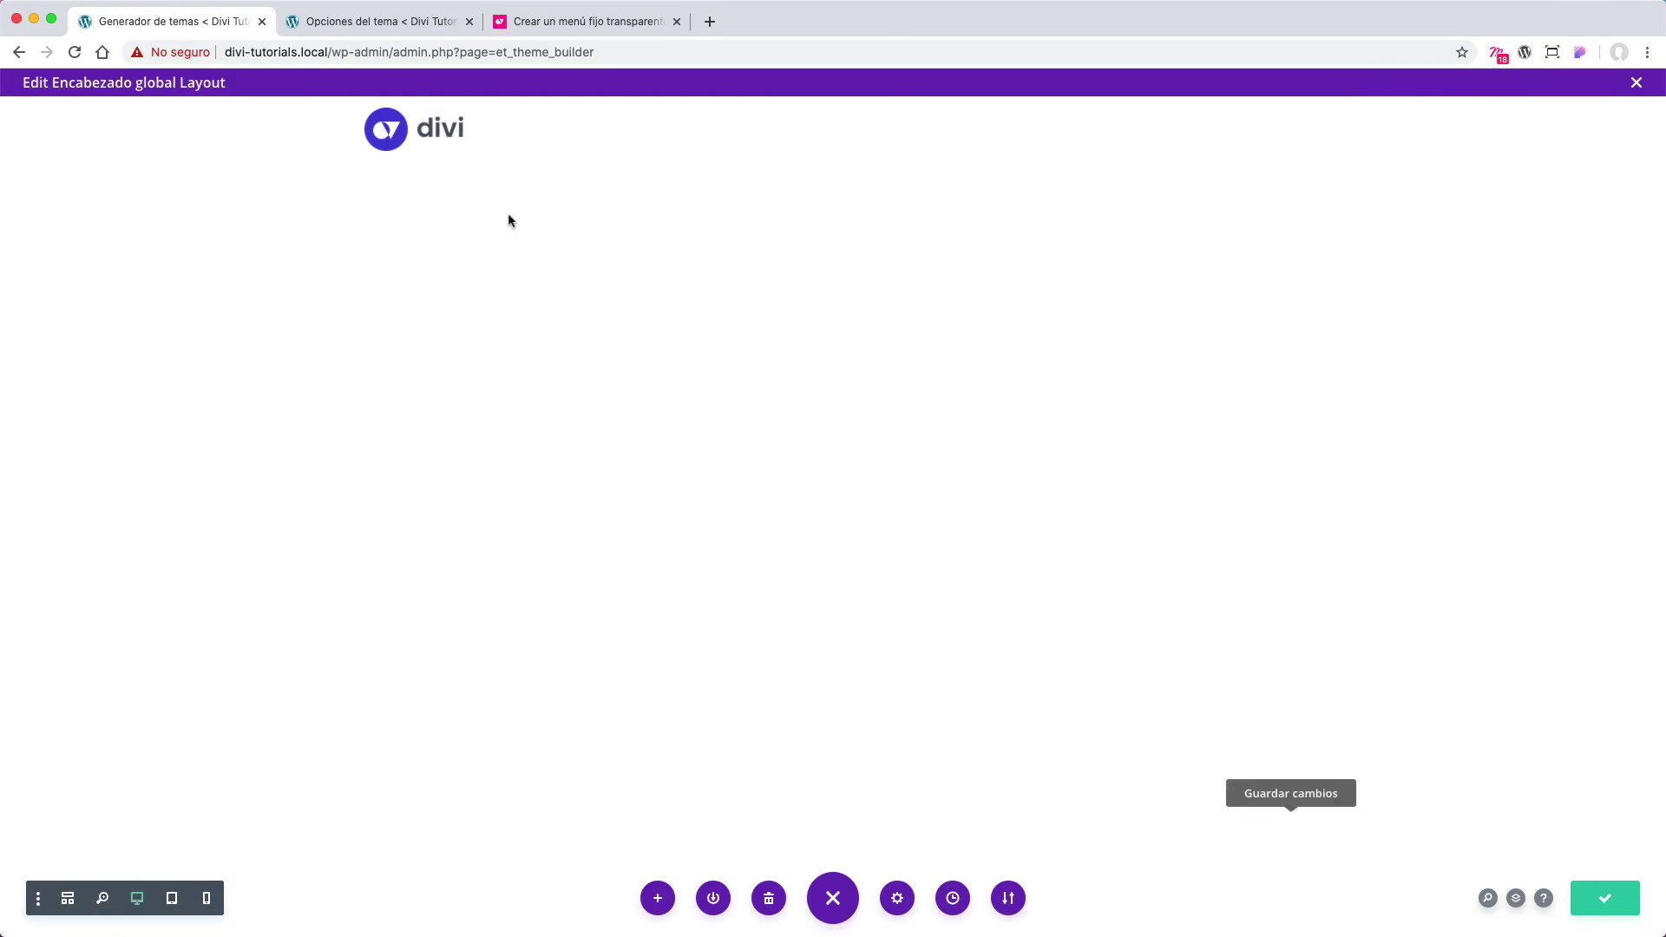
Step: Reload the phone-width preview page in the incognito window and check the logo with the mobile menu expanded and while scrolling
{"action": "key", "text": "ctrl+Up"}
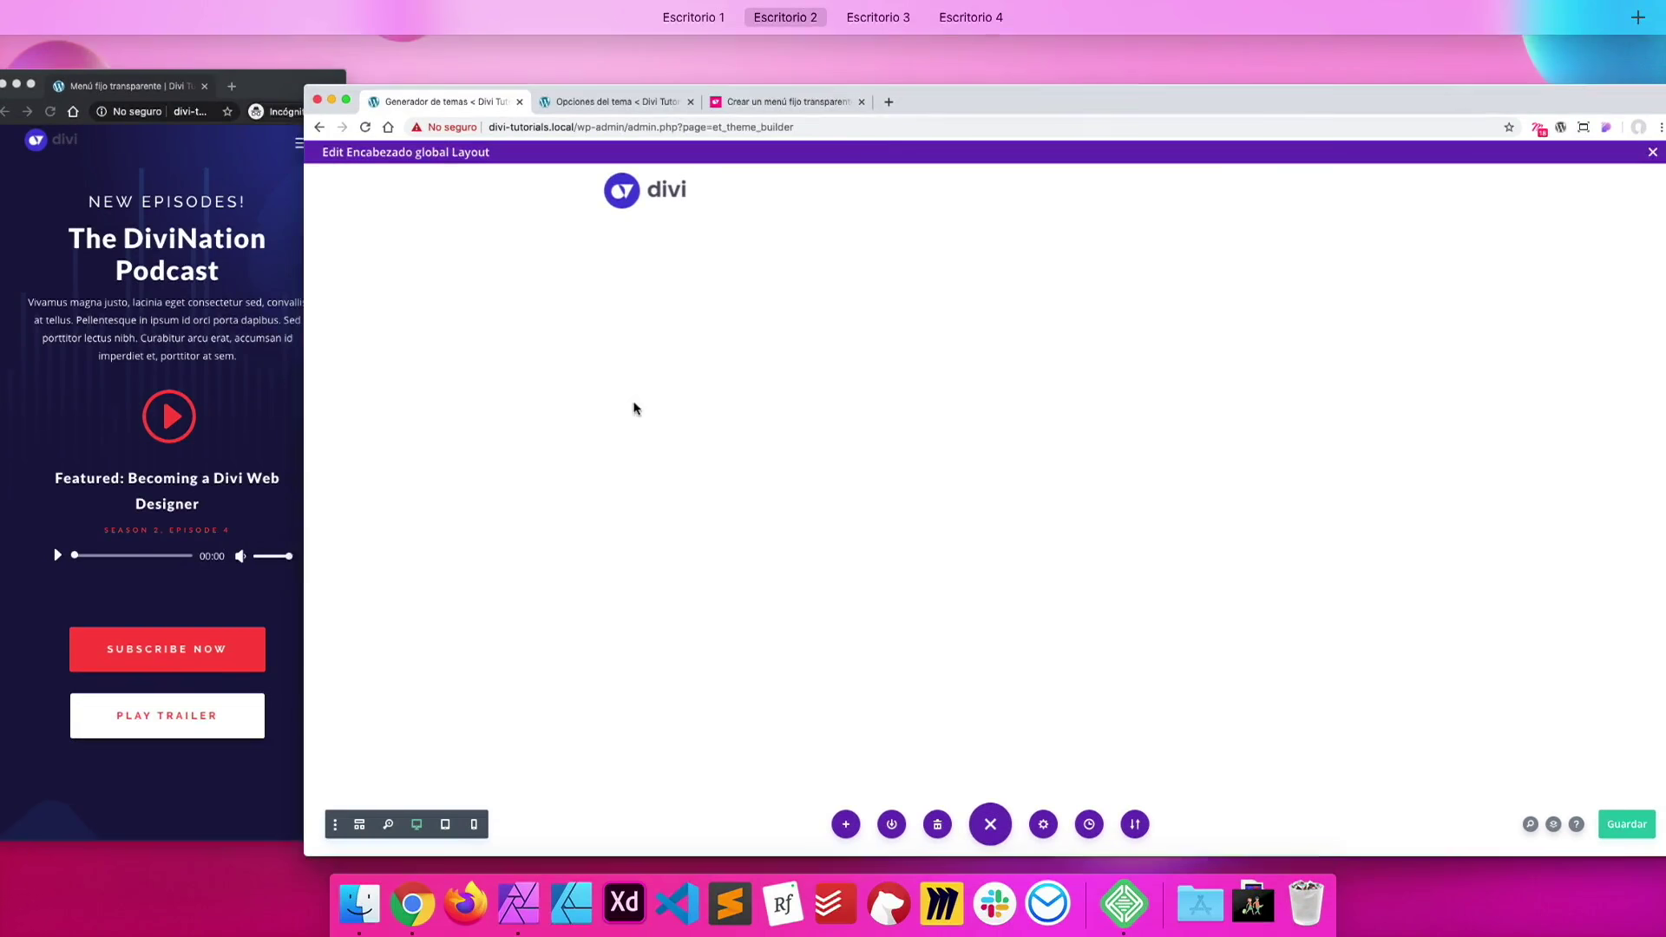
{"action": "left_click", "coordinate": [173, 347]}
{"action": "left_click", "coordinate": [248, 52]}
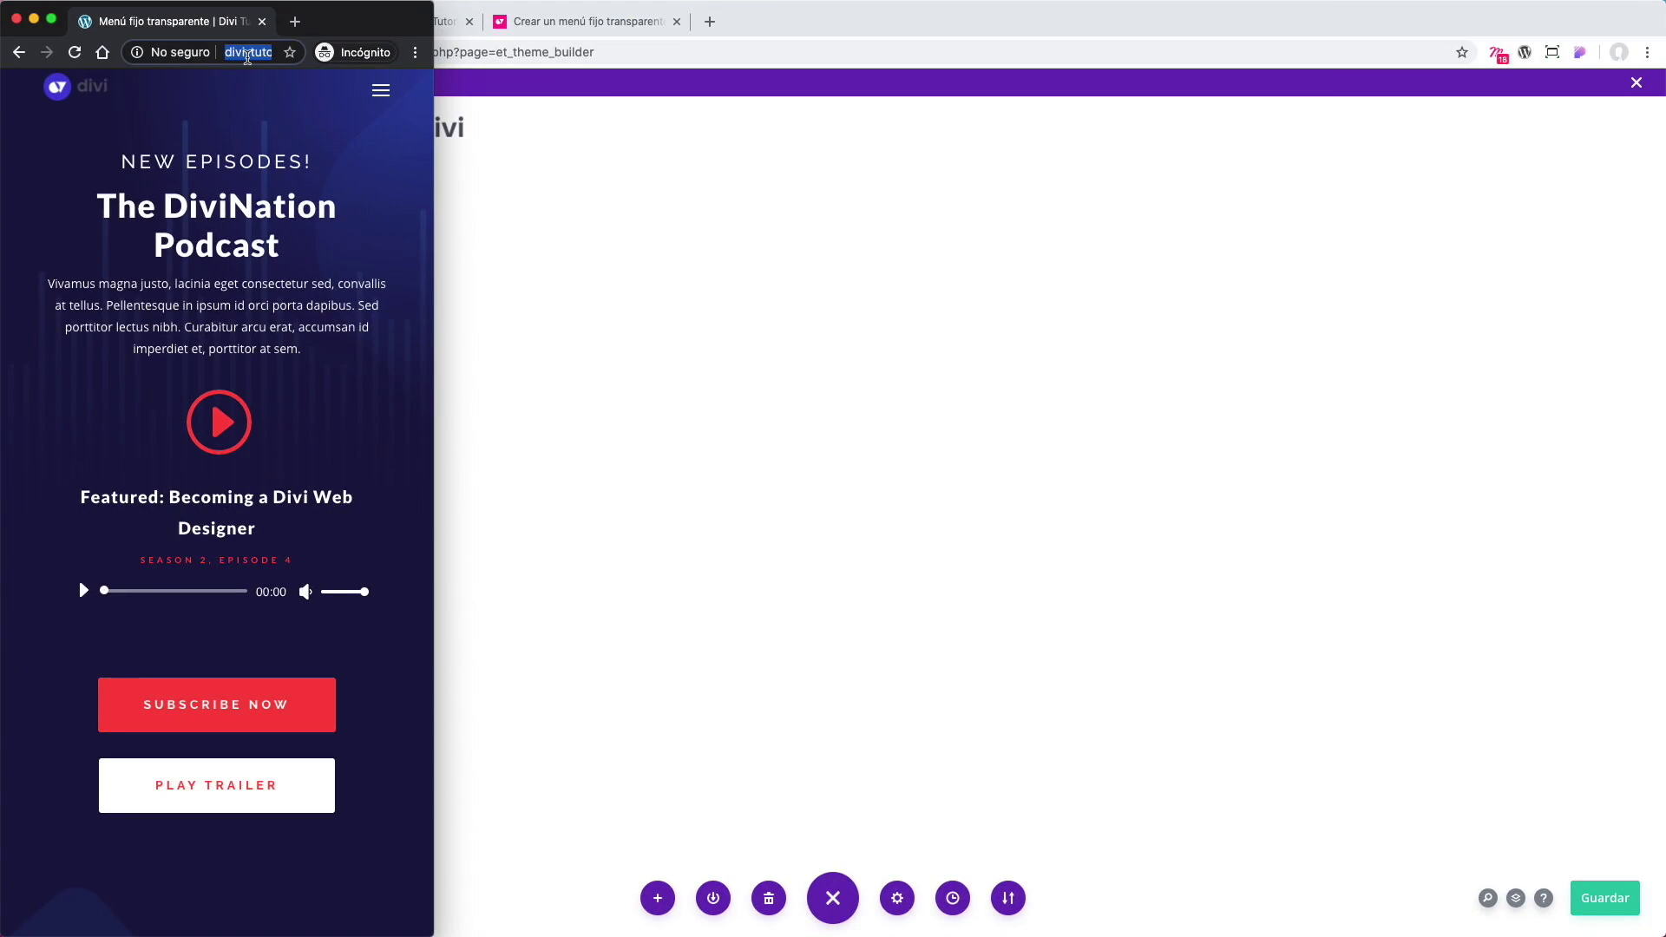
{"action": "key", "text": "Return"}
{"action": "left_click", "coordinate": [382, 92]}
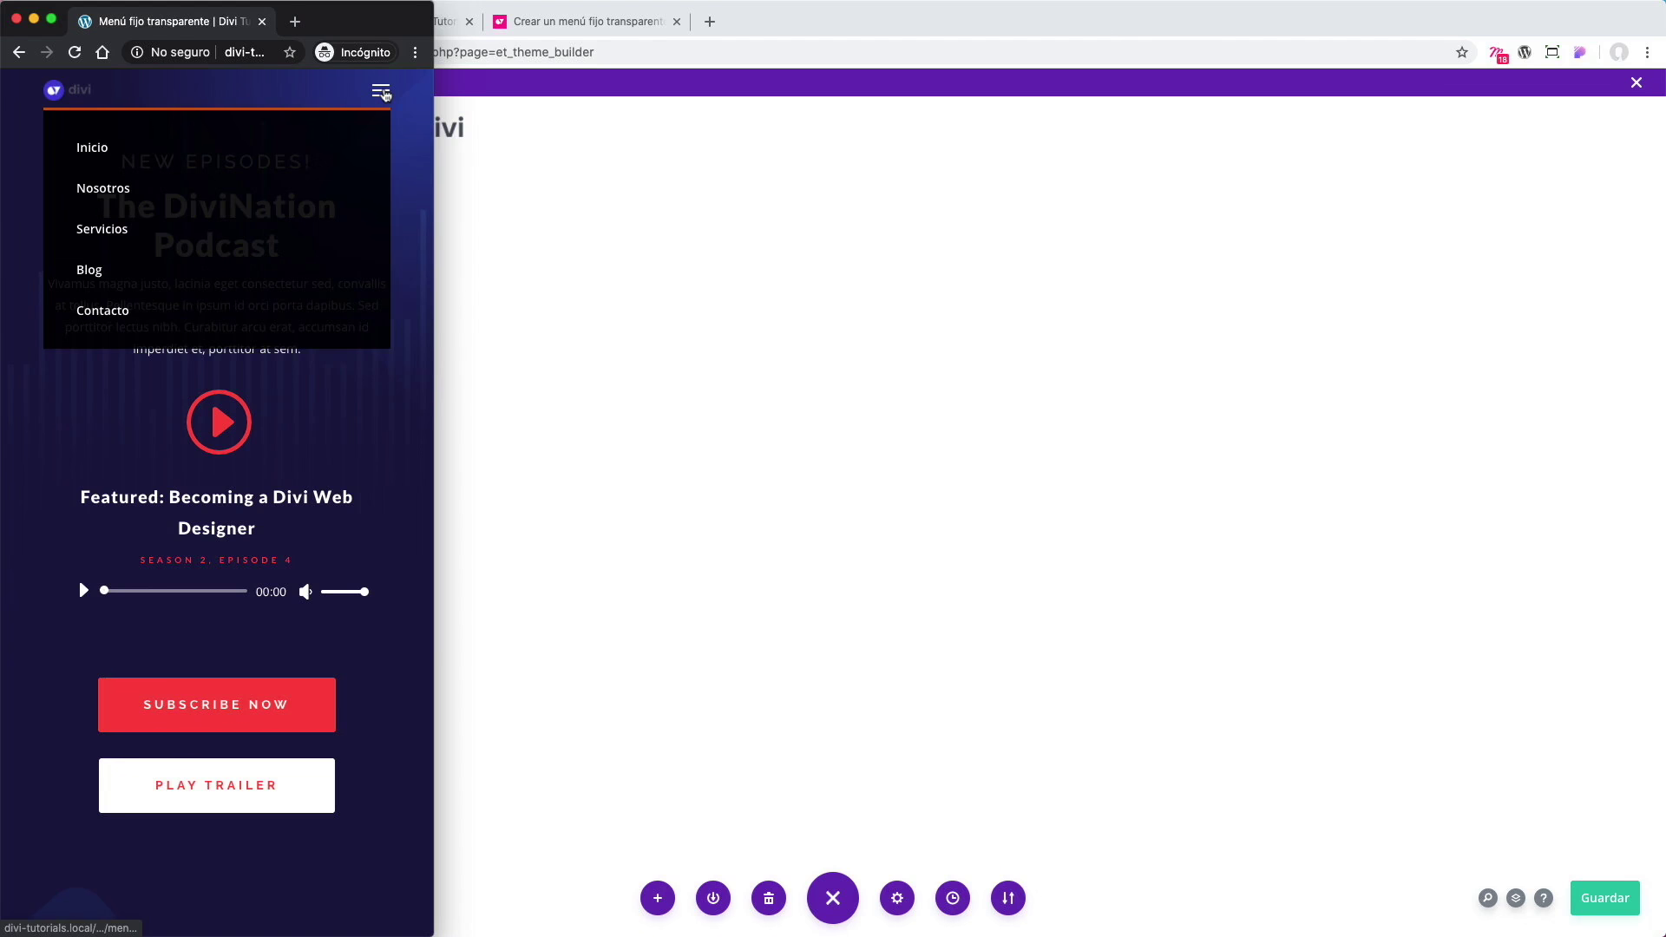
{"action": "scroll", "coordinate": [376, 228], "scroll_direction": "down", "scroll_amount": 5}
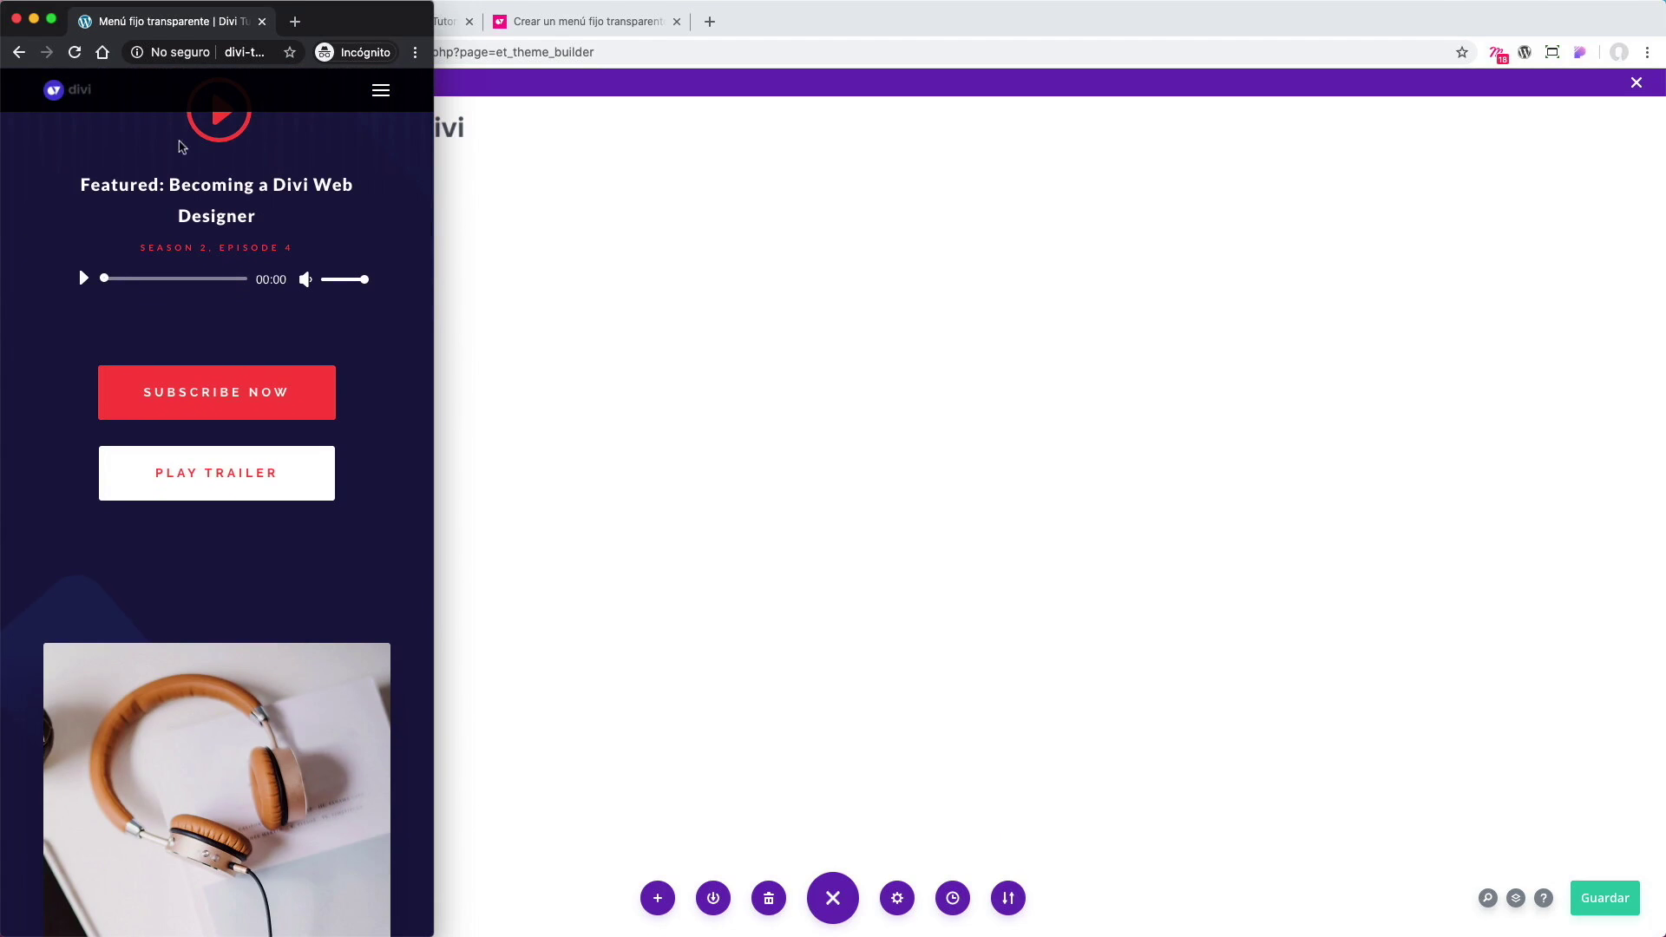
Step: Return to the builder window and open the sizing options in the menu module's design settings
{"action": "left_click", "coordinate": [857, 29]}
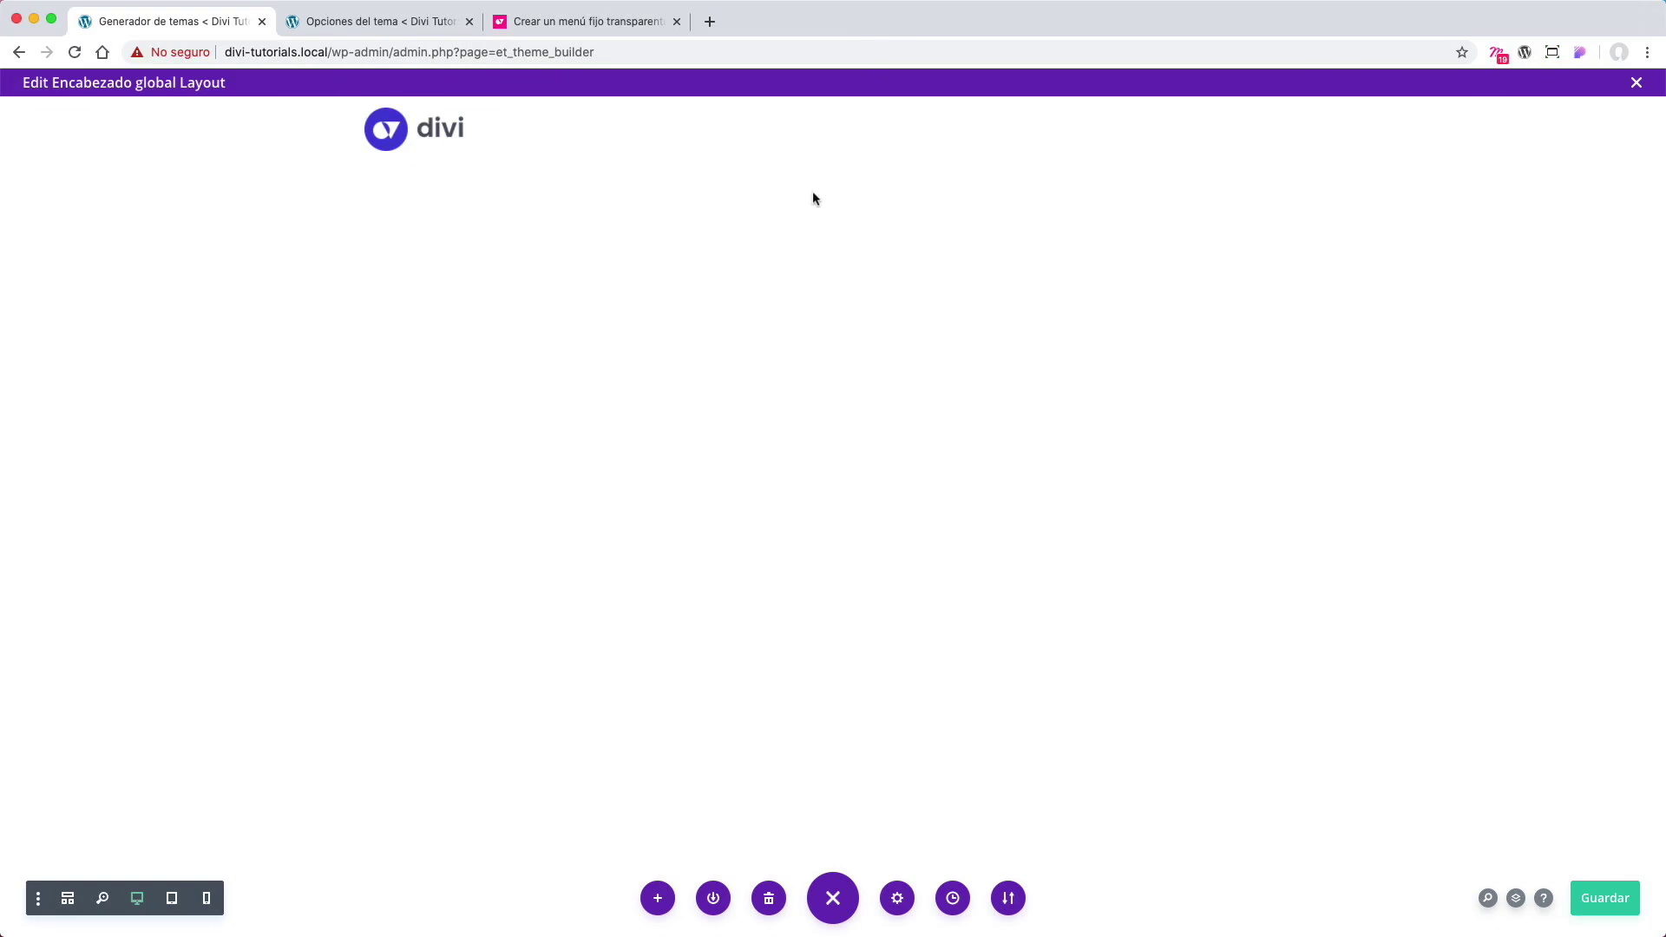
{"action": "mouse_move", "coordinate": [805, 143]}
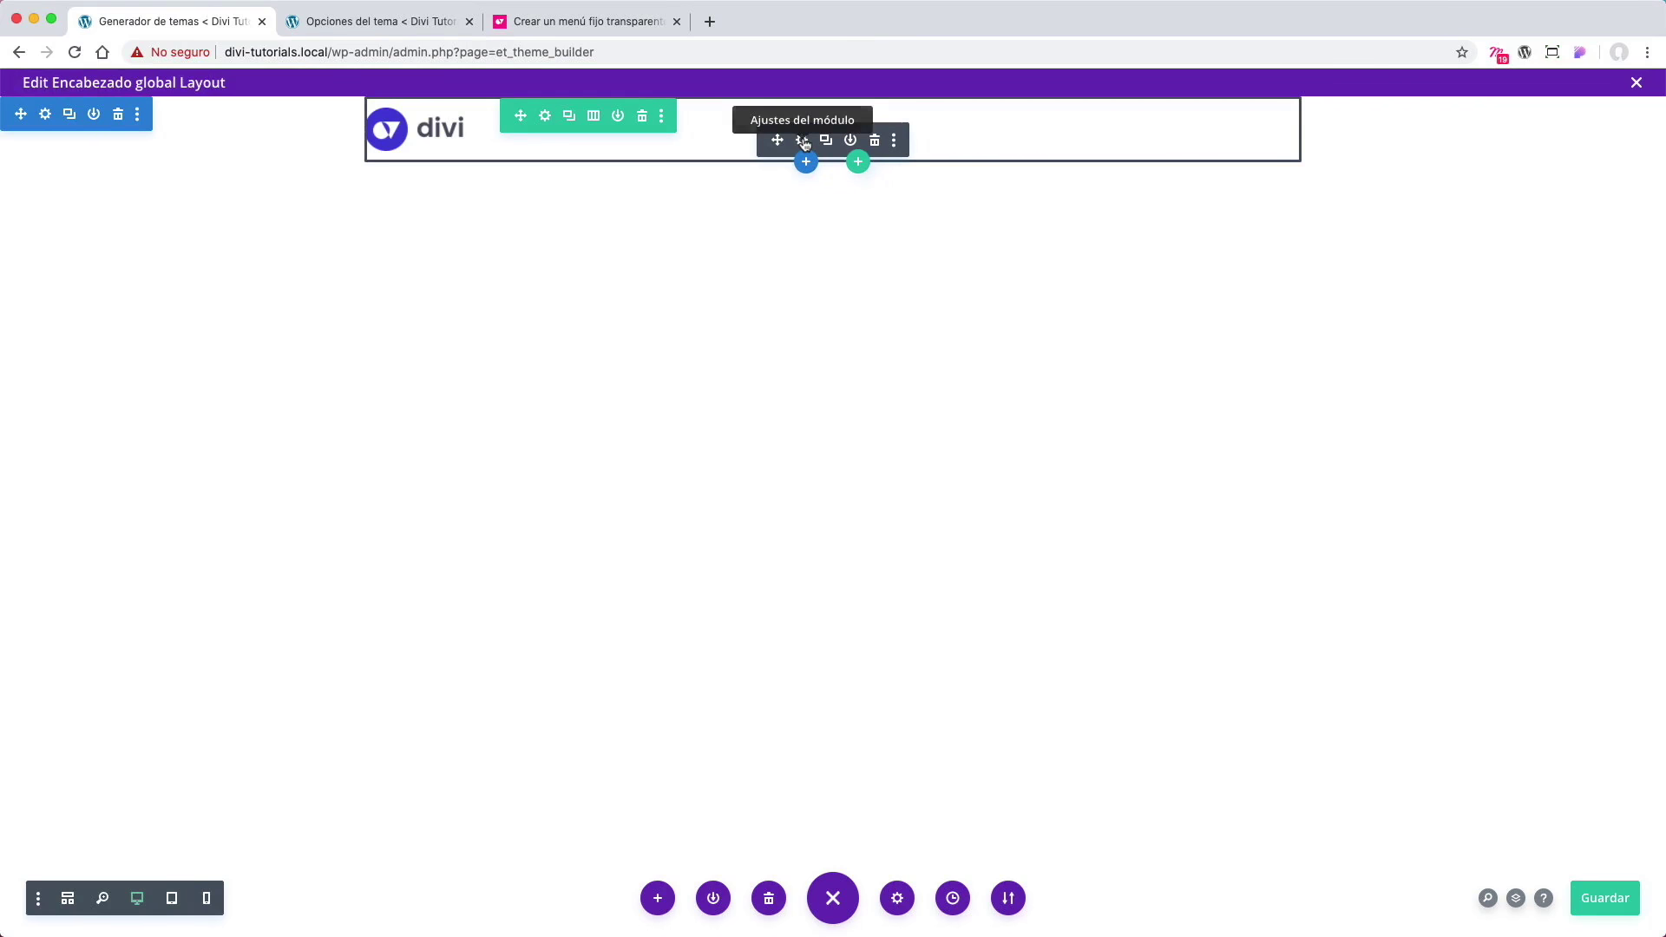
{"action": "left_click", "coordinate": [802, 141]}
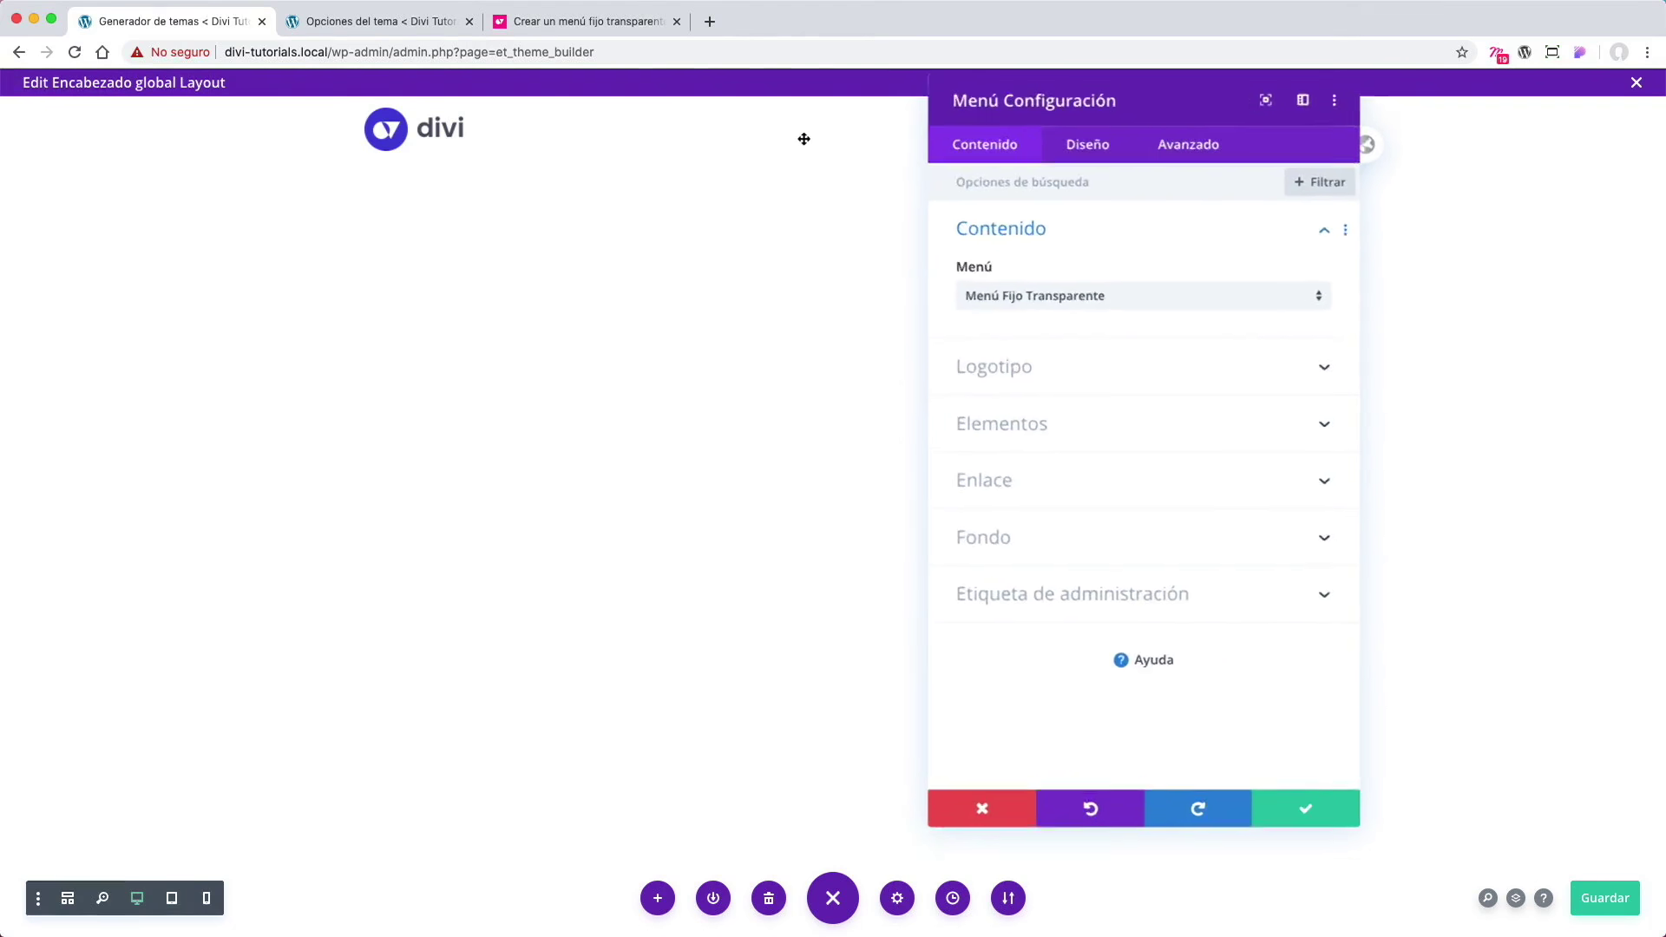
{"action": "left_click", "coordinate": [1091, 167]}
{"action": "left_click", "coordinate": [1192, 519]}
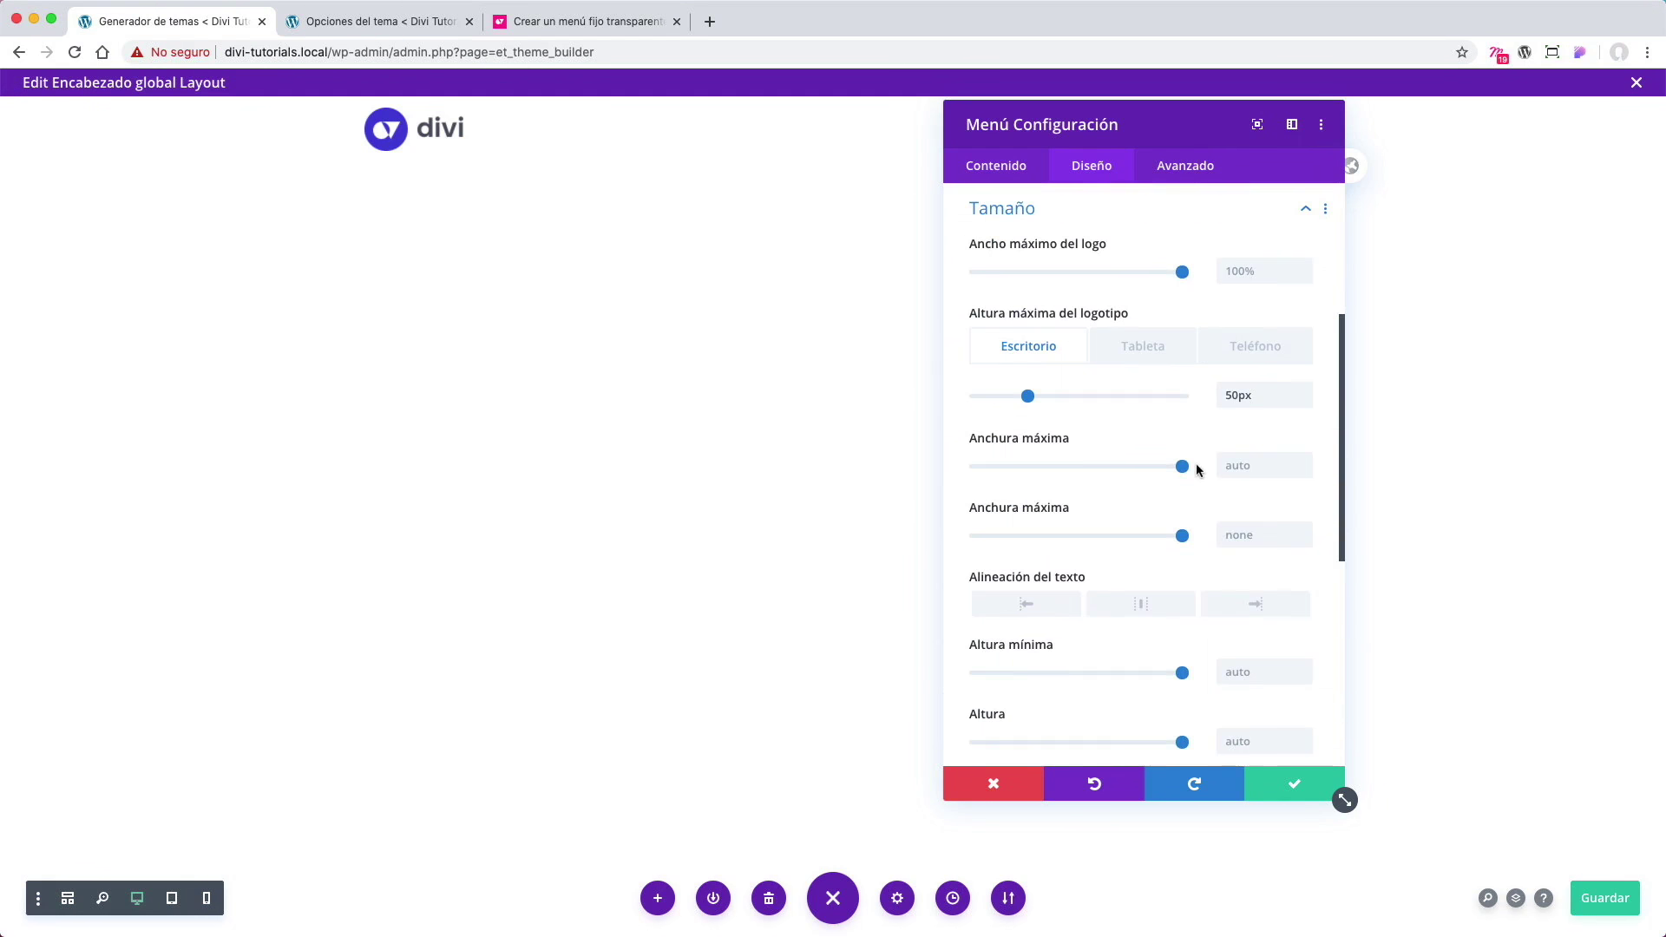
Step: Review the logo's maximum height for tablet and set it to 45px for phone
{"action": "left_click", "coordinate": [1166, 358]}
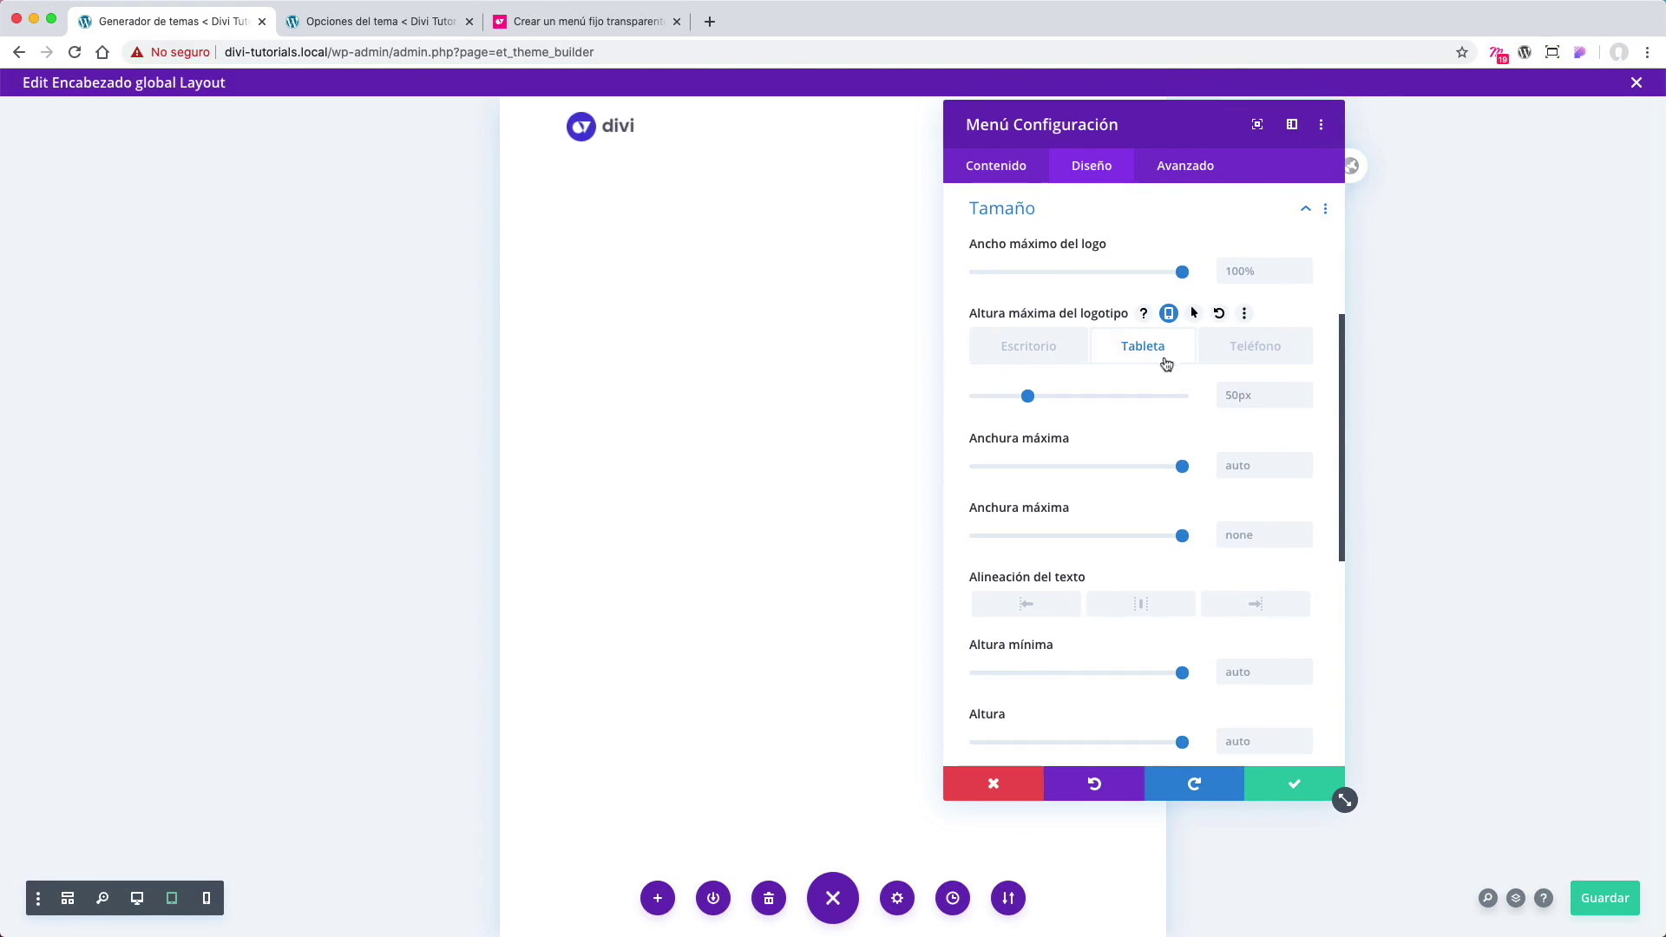
{"action": "left_click", "coordinate": [1249, 351]}
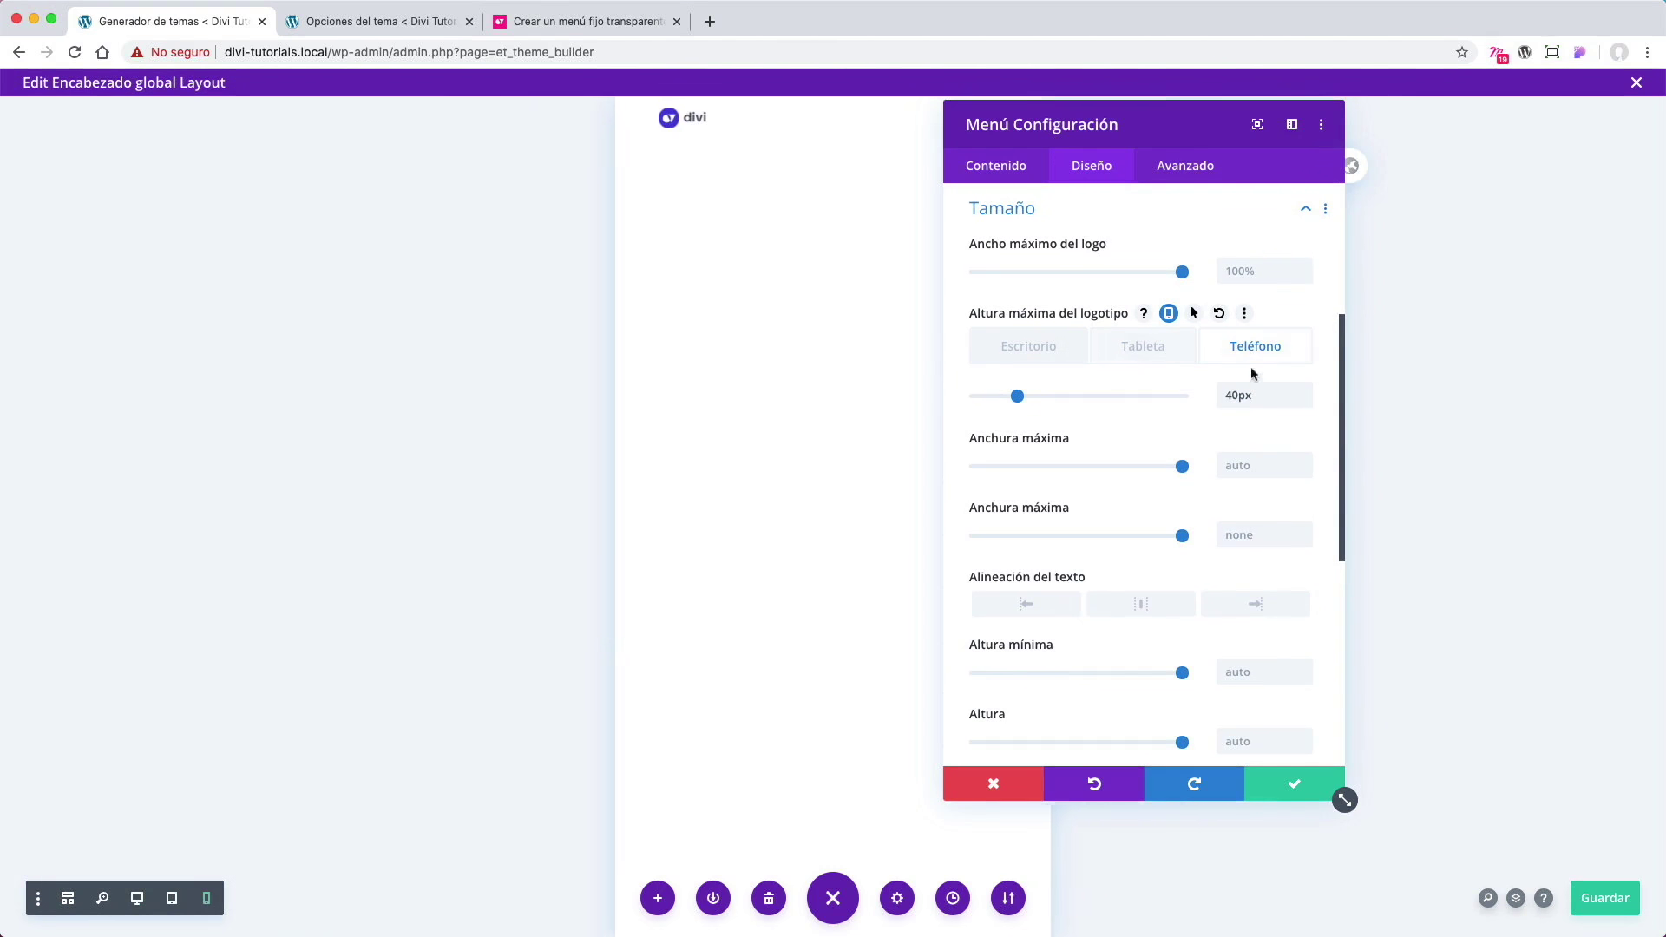
{"action": "left_click", "coordinate": [1304, 391]}
{"action": "left_click", "coordinate": [1304, 390]}
{"action": "left_click", "coordinate": [1304, 391]}
{"action": "left_click", "coordinate": [1304, 390]}
{"action": "left_click", "coordinate": [1304, 390]}
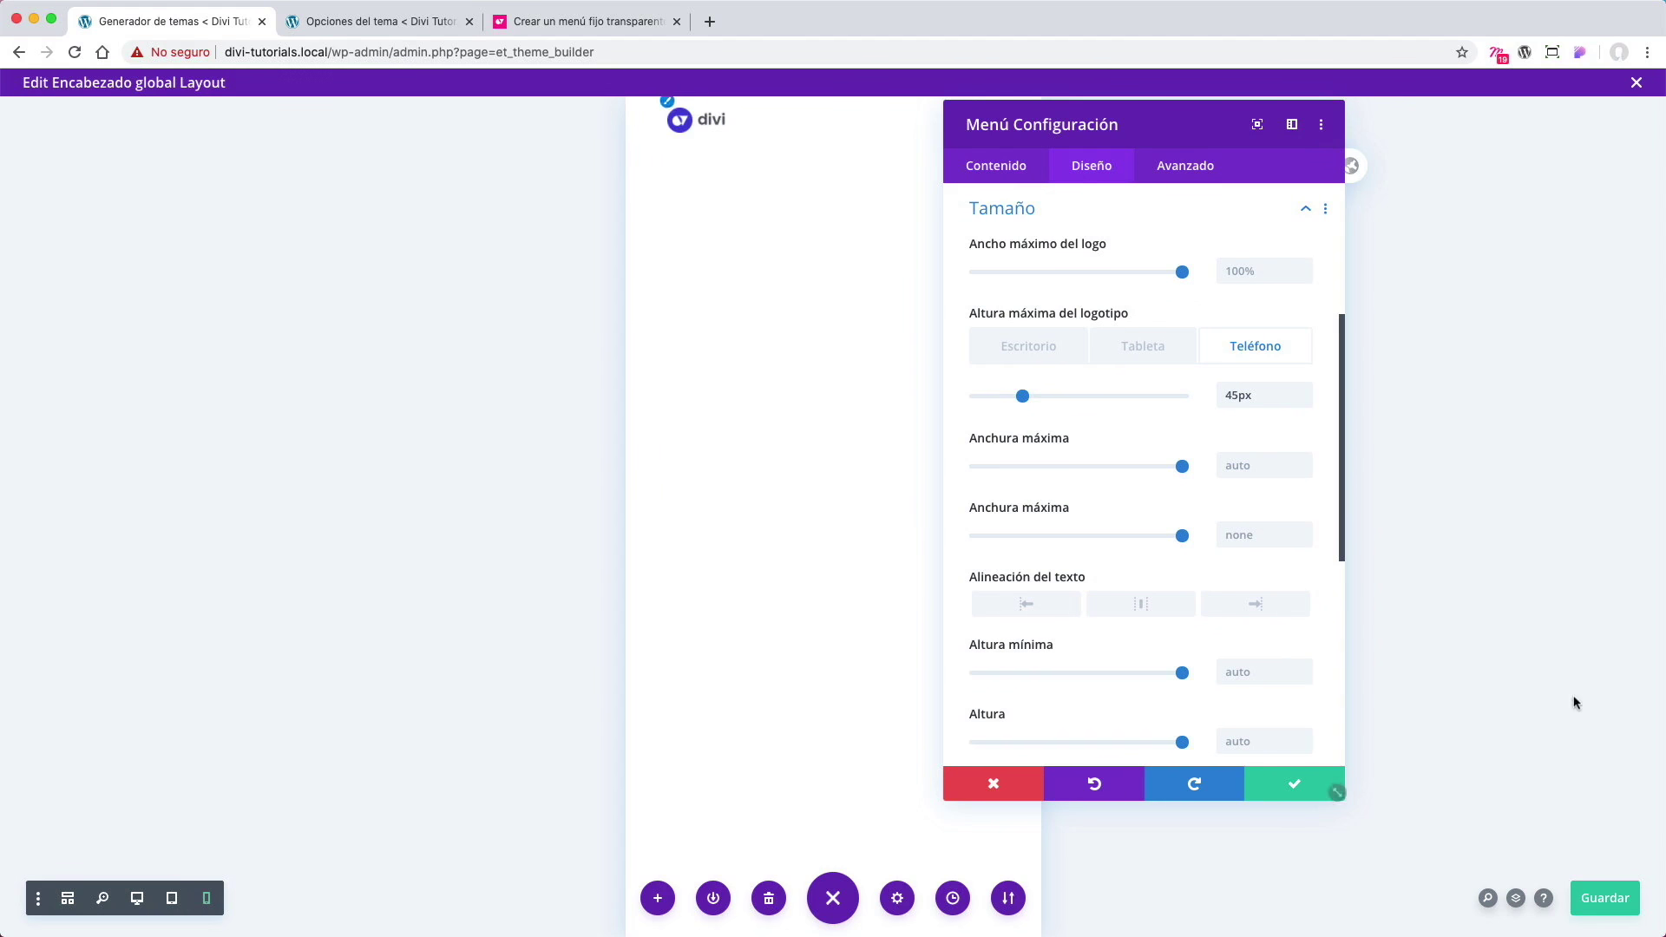
Step: Save the header layout and reload the preview page in the phone-width incognito window
{"action": "left_click", "coordinate": [1607, 907]}
{"action": "key", "text": "XF86MonBrightnessDown"}
{"action": "key", "text": "ctrl+Up"}
{"action": "left_click", "coordinate": [258, 77]}
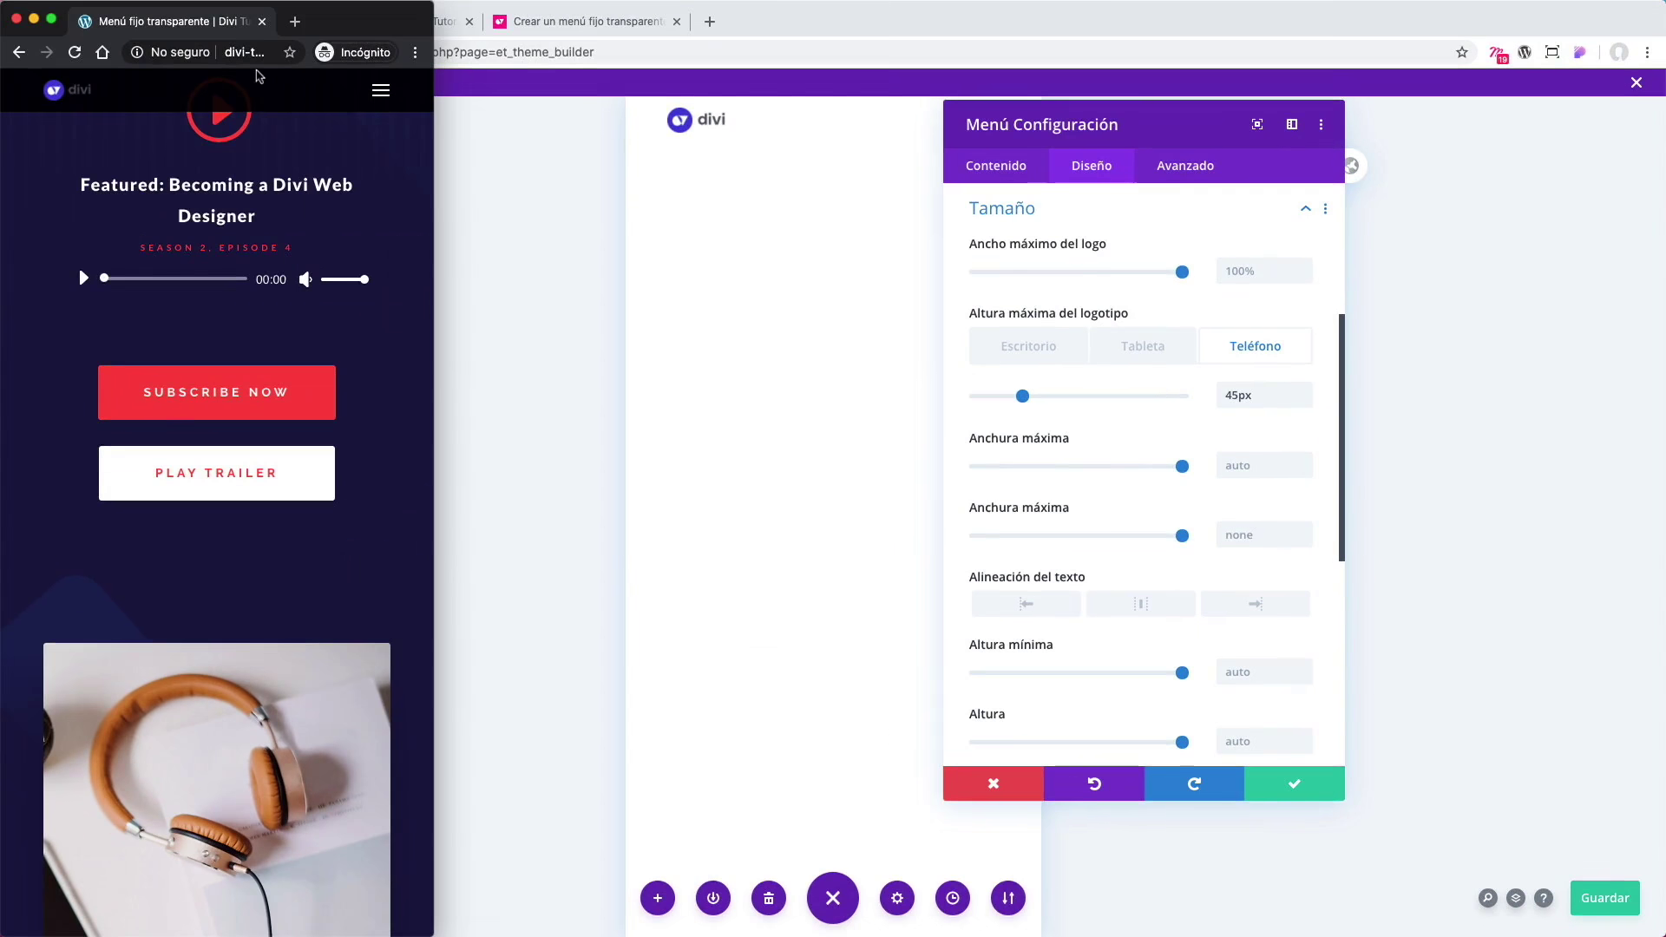
{"action": "left_click", "coordinate": [246, 54]}
{"action": "key", "text": "BackSpace"}
{"action": "type", "text": "divi"}
{"action": "key", "text": "Return"}
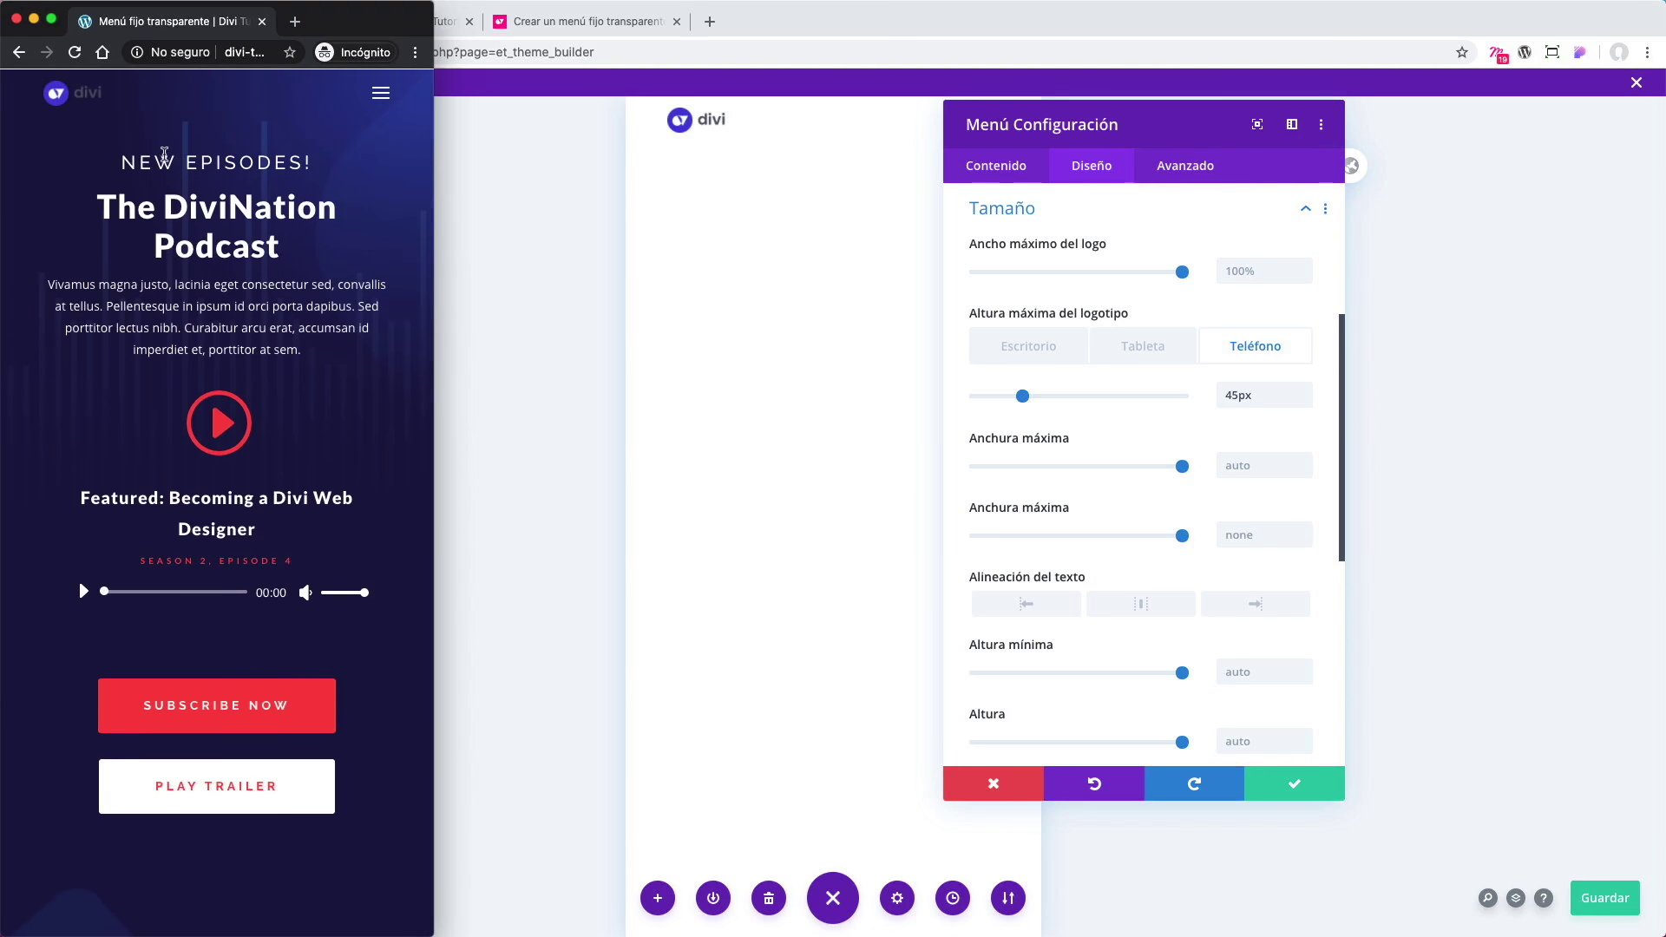
Step: Check the fixed header's background and logo at different scroll positions on the phone-width page
{"action": "scroll", "coordinate": [324, 247], "scroll_direction": "down", "scroll_amount": 15}
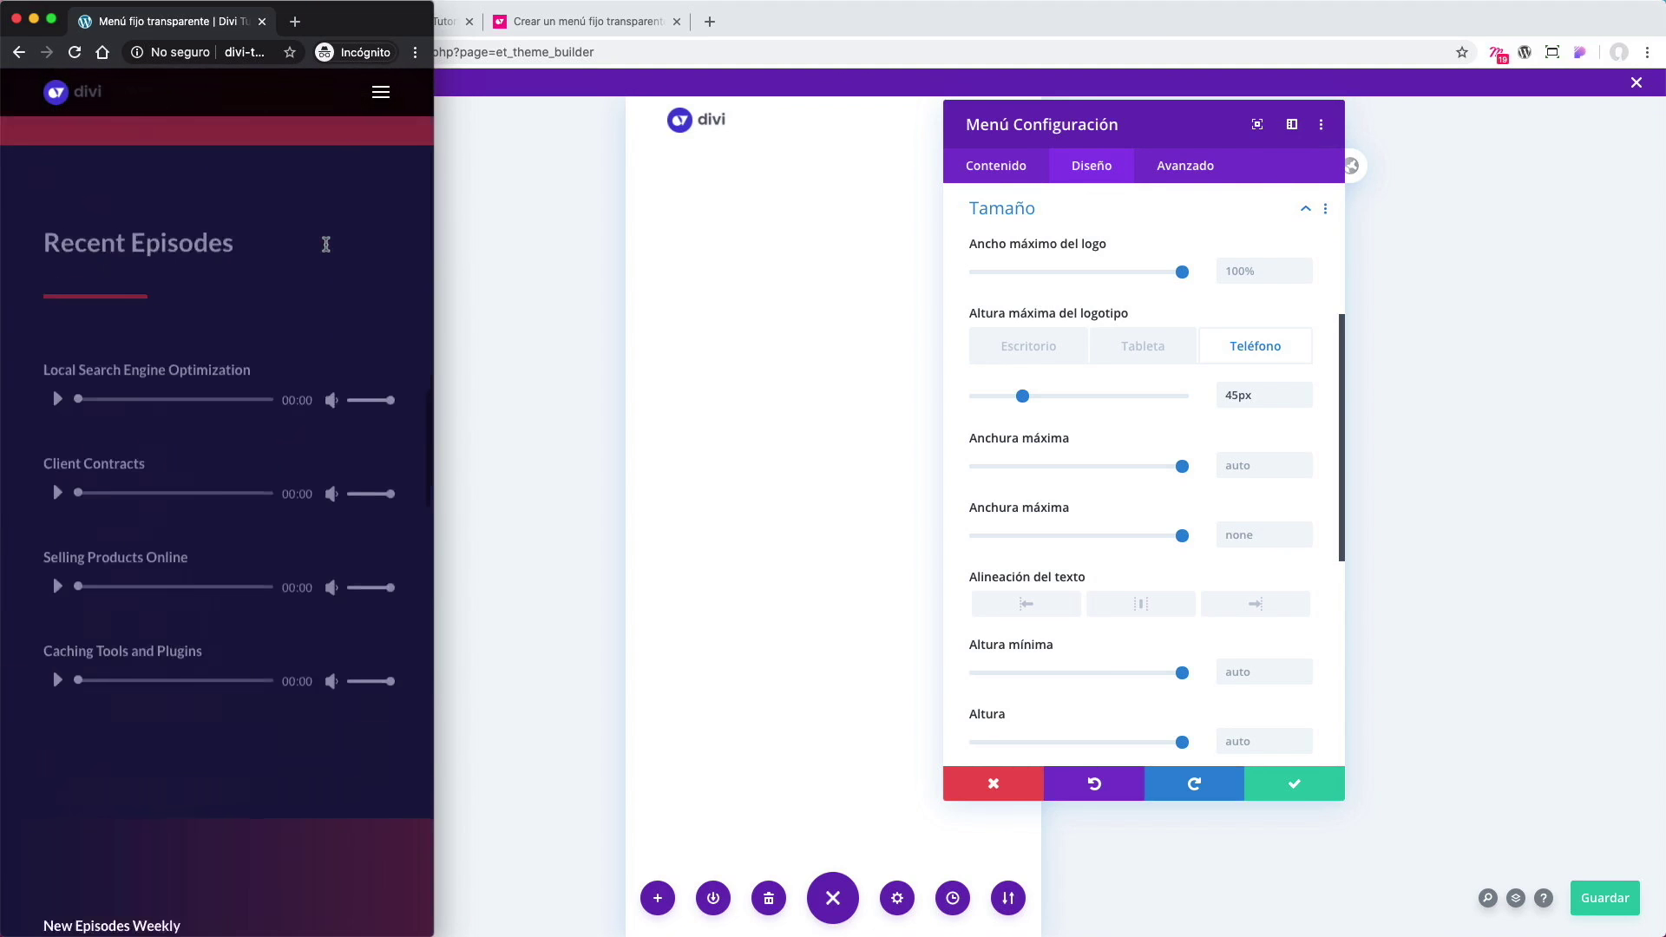
{"action": "scroll", "coordinate": [327, 249], "scroll_direction": "up", "scroll_amount": 12}
{"action": "scroll", "coordinate": [327, 249], "scroll_direction": "up", "scroll_amount": 4}
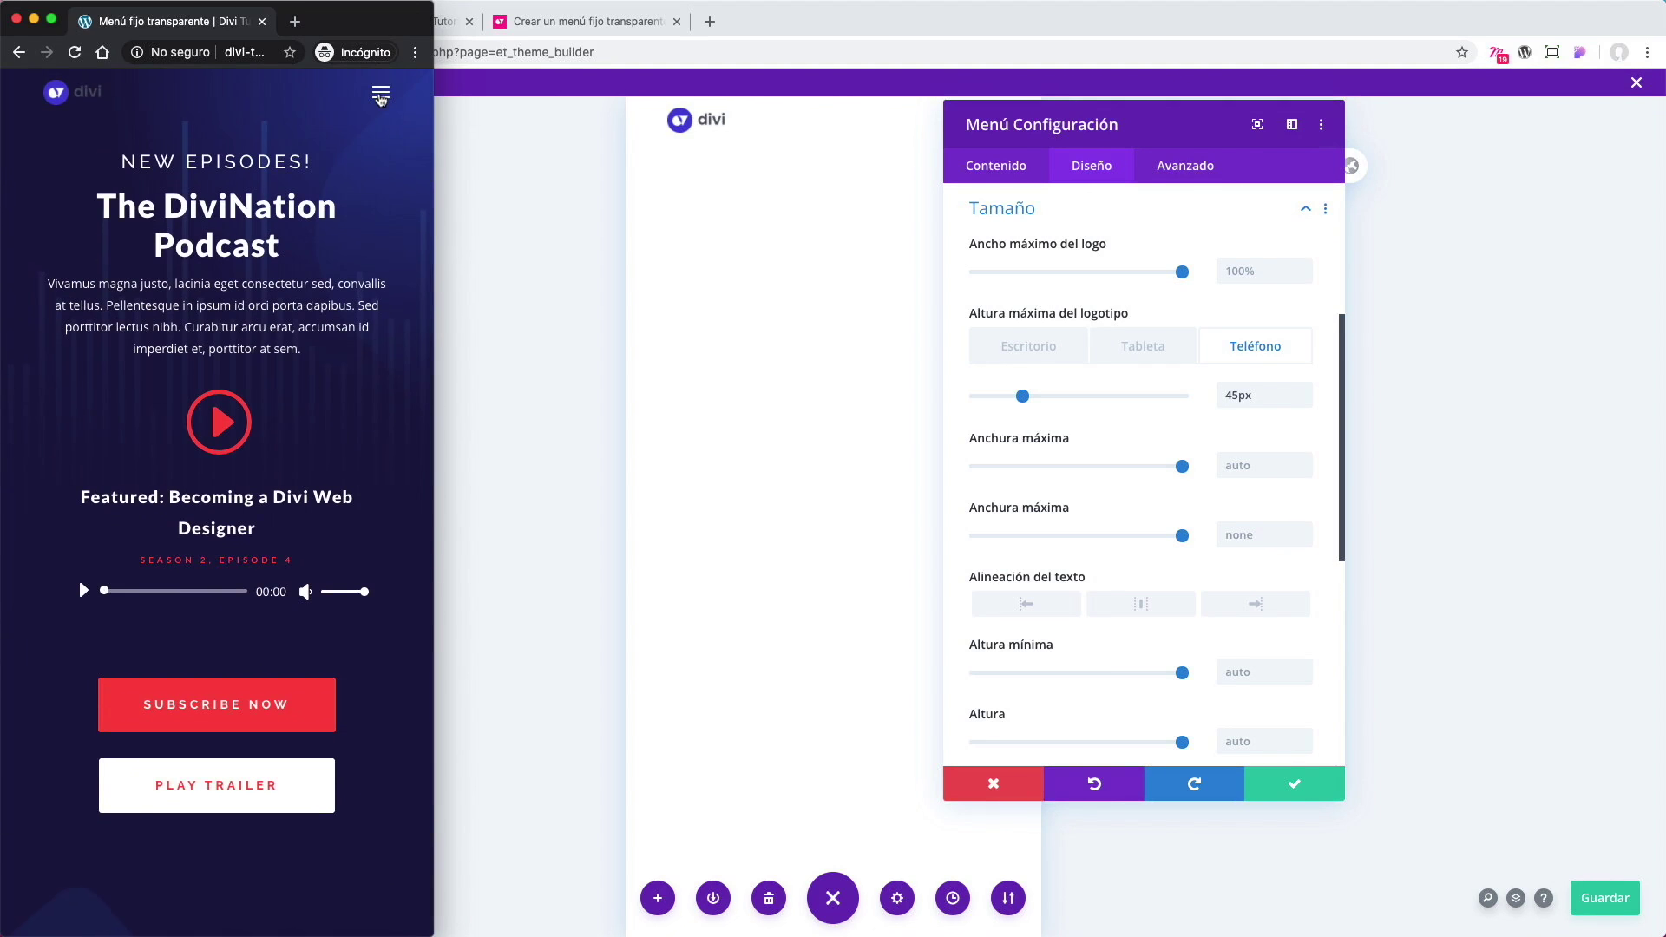
{"action": "scroll", "coordinate": [378, 139], "scroll_direction": "down", "scroll_amount": 15}
{"action": "scroll", "coordinate": [371, 177], "scroll_direction": "up", "scroll_amount": 6}
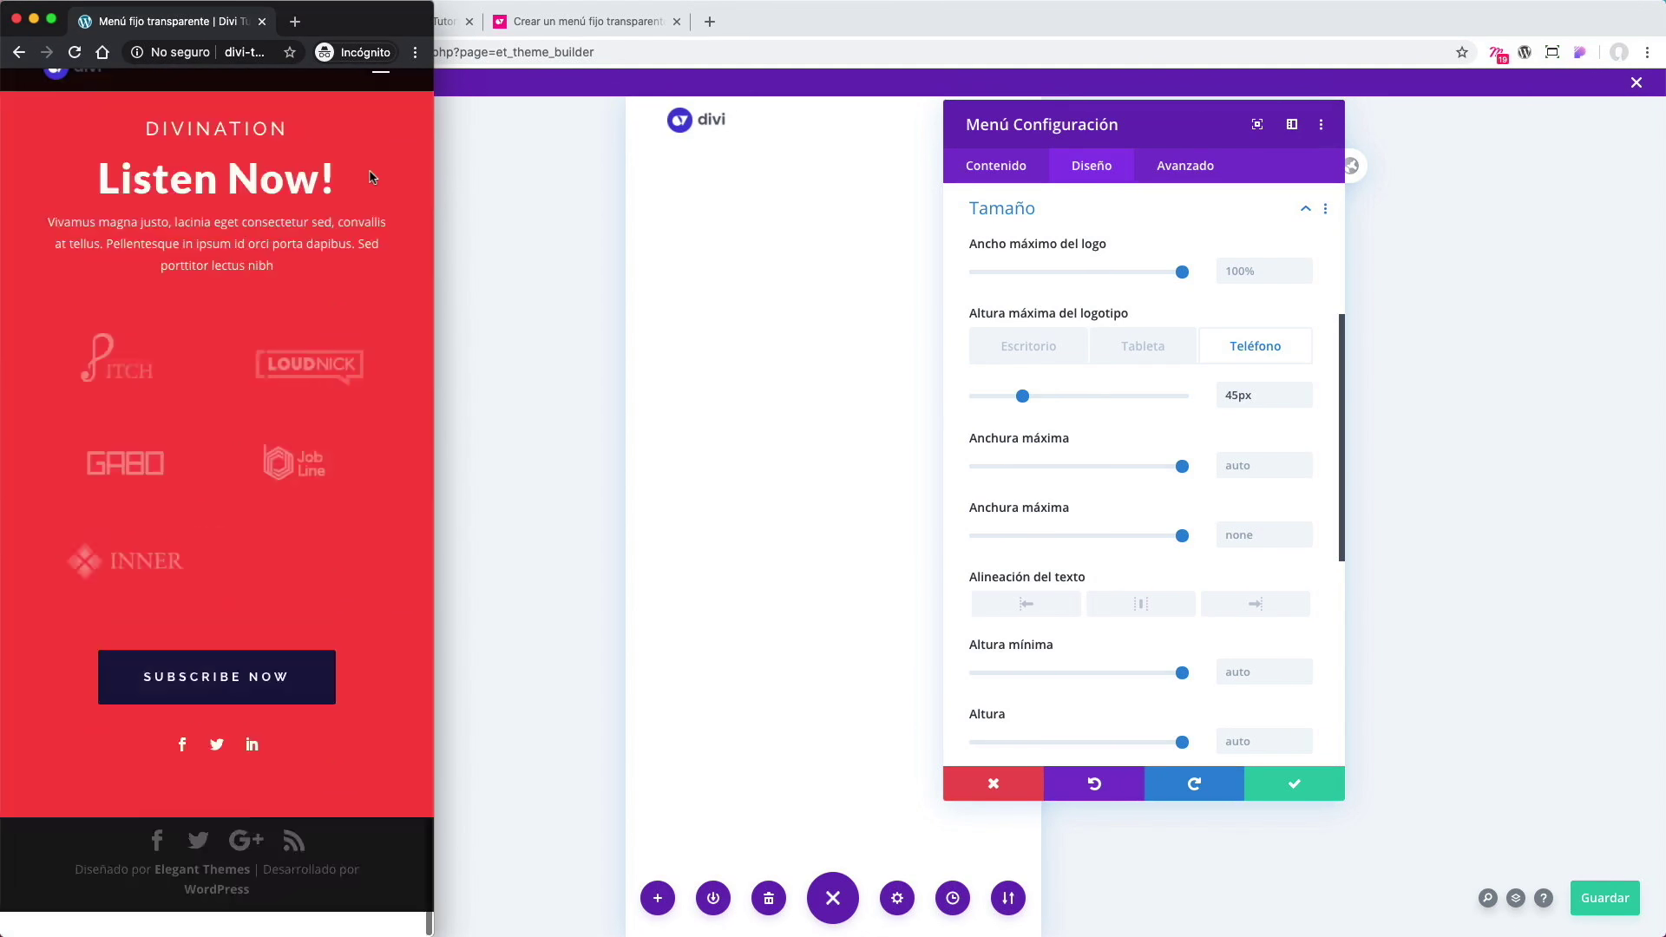
{"action": "scroll", "coordinate": [371, 177], "scroll_direction": "up", "scroll_amount": 10}
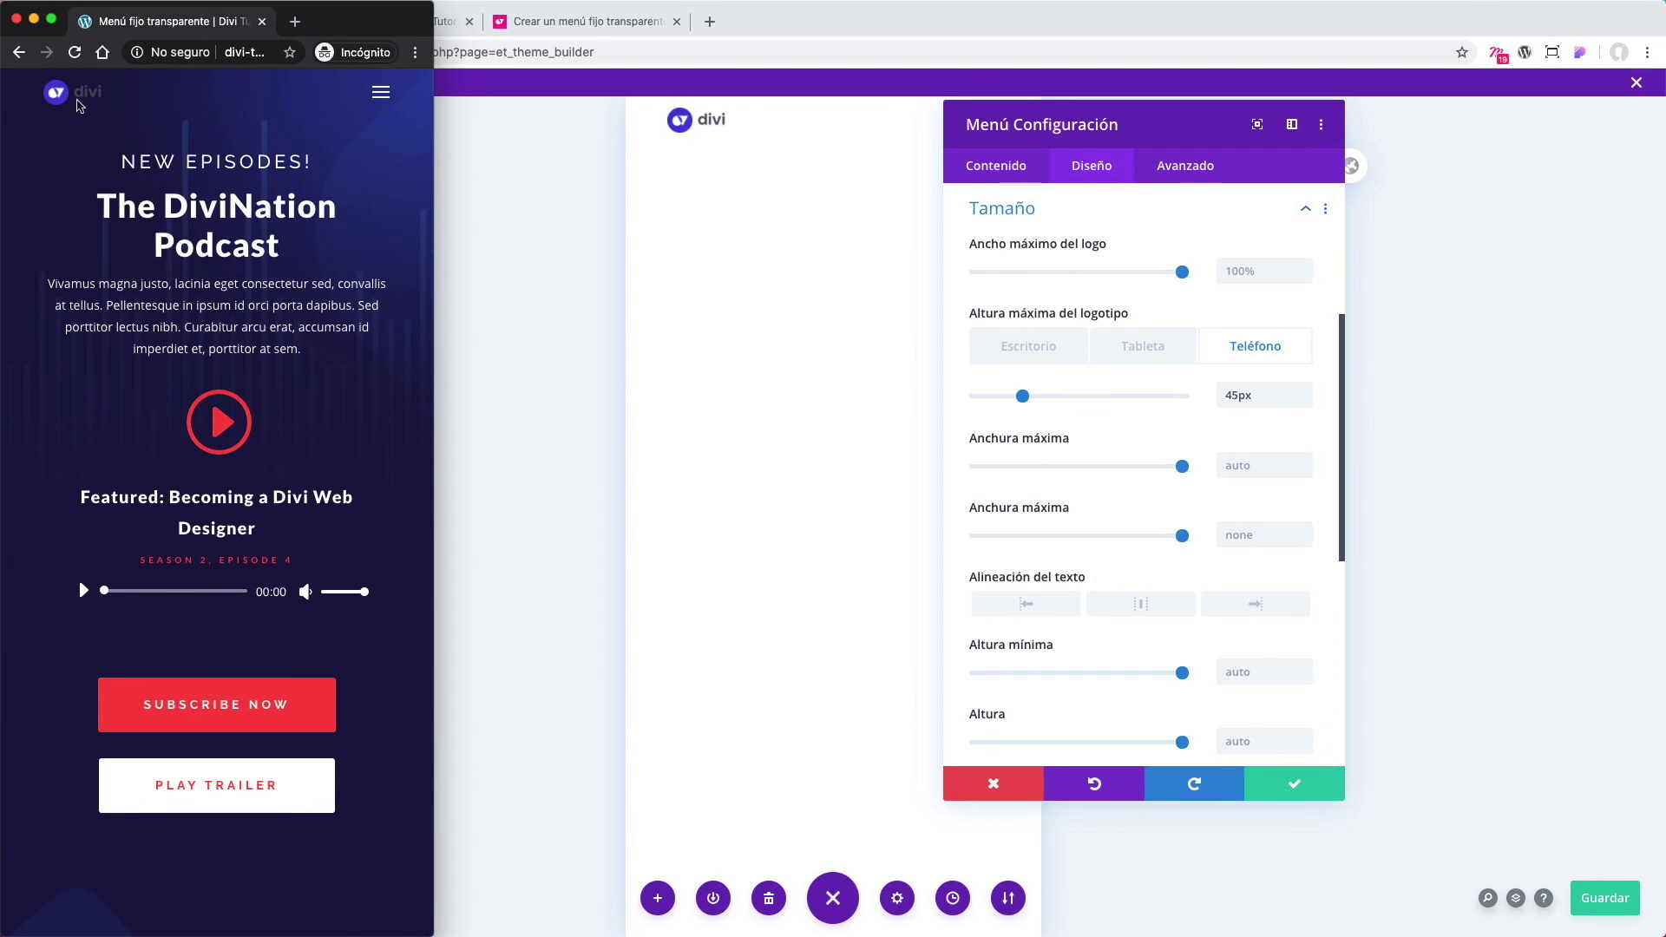
Step: Expand and collapse the mobile menu on the phone-width page and check it against the header while scrolling
{"action": "left_click", "coordinate": [382, 93]}
{"action": "left_click", "coordinate": [381, 93]}
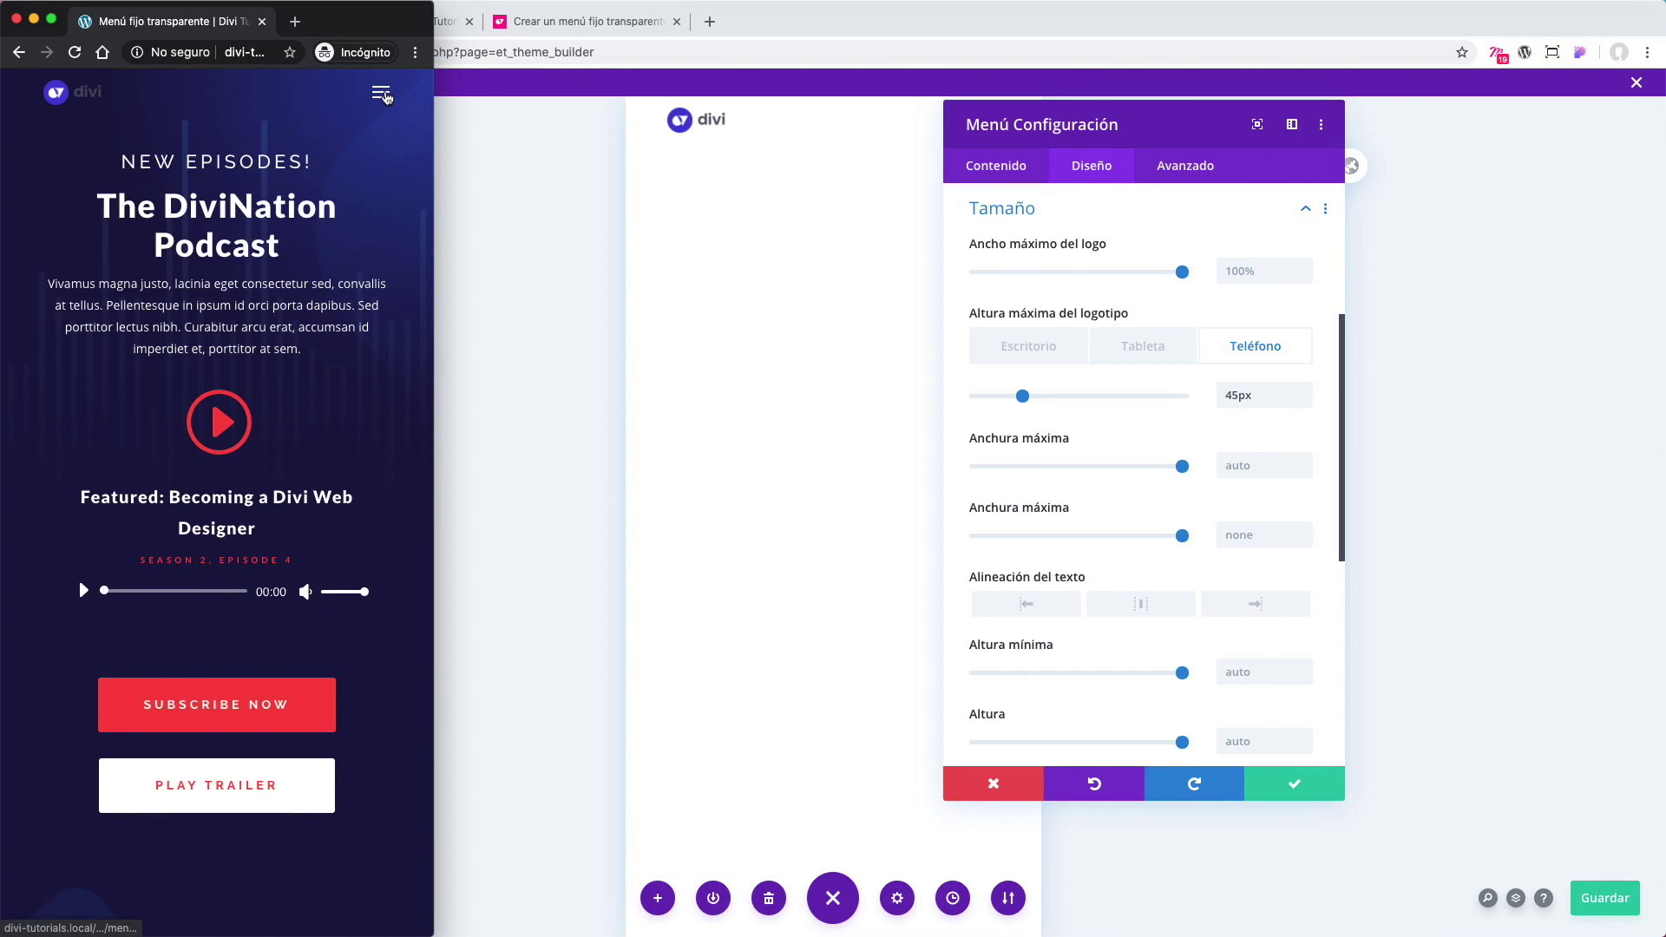
{"action": "left_click", "coordinate": [382, 93]}
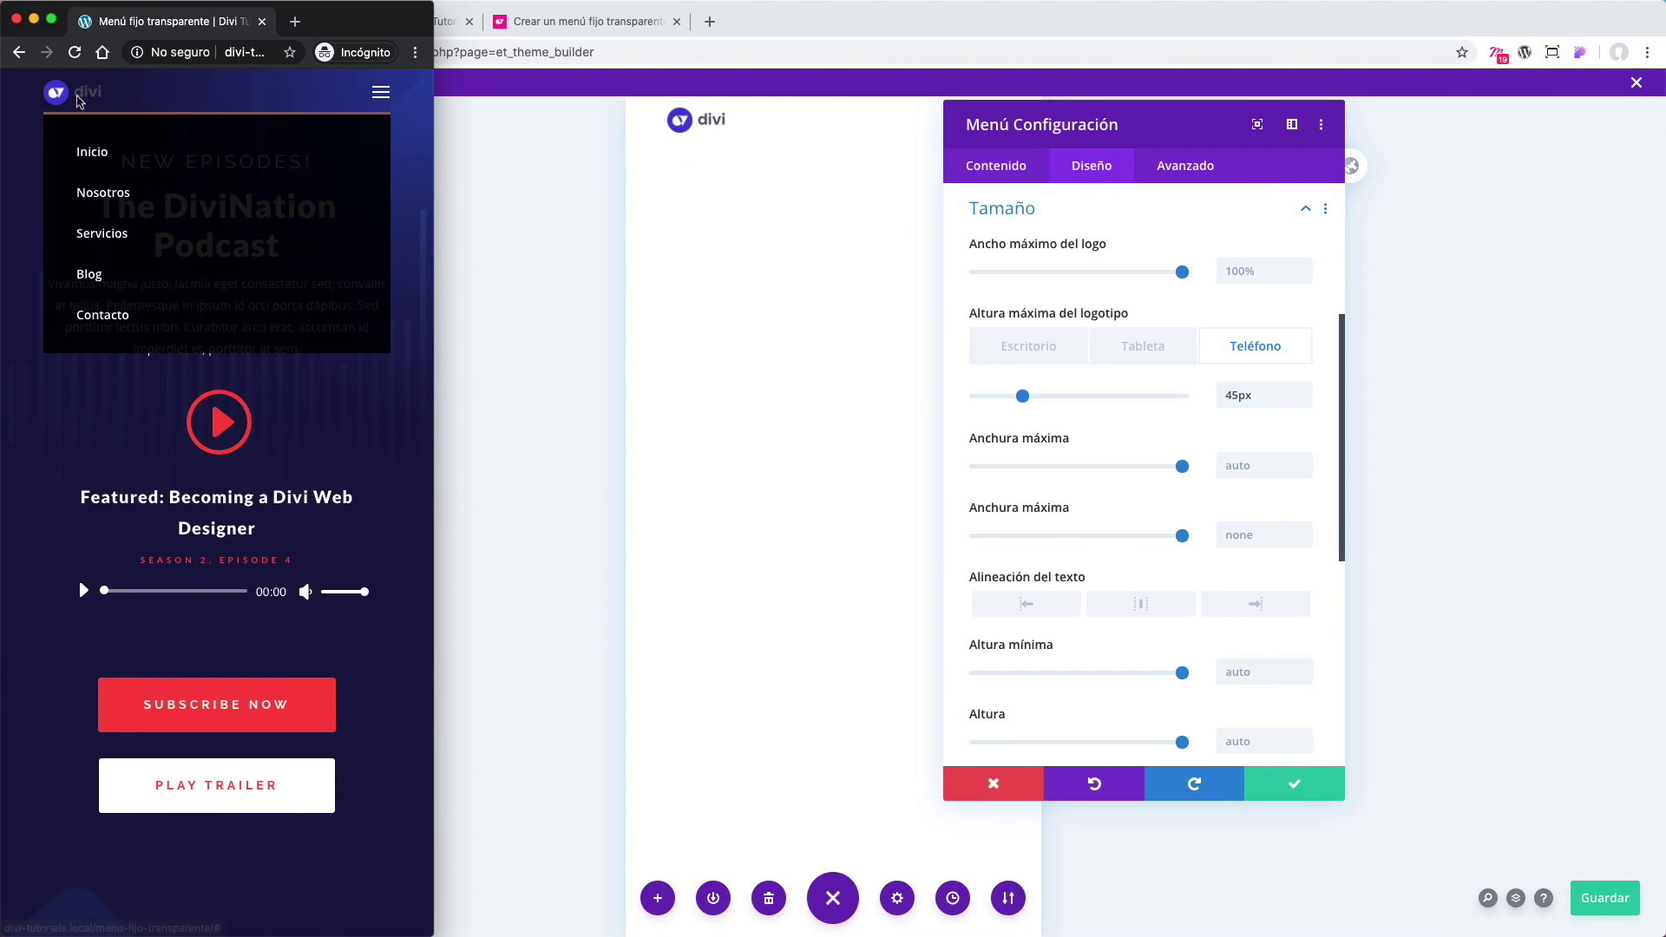
{"action": "scroll", "coordinate": [414, 204], "scroll_direction": "down", "scroll_amount": 15}
{"action": "scroll", "coordinate": [414, 205], "scroll_direction": "down", "scroll_amount": 10}
{"action": "scroll", "coordinate": [414, 205], "scroll_direction": "up", "scroll_amount": 5}
{"action": "scroll", "coordinate": [414, 204], "scroll_direction": "down", "scroll_amount": 3}
{"action": "scroll", "coordinate": [415, 205], "scroll_direction": "down", "scroll_amount": 5}
{"action": "scroll", "coordinate": [408, 174], "scroll_direction": "up", "scroll_amount": 20}
{"action": "left_click", "coordinate": [382, 99]}
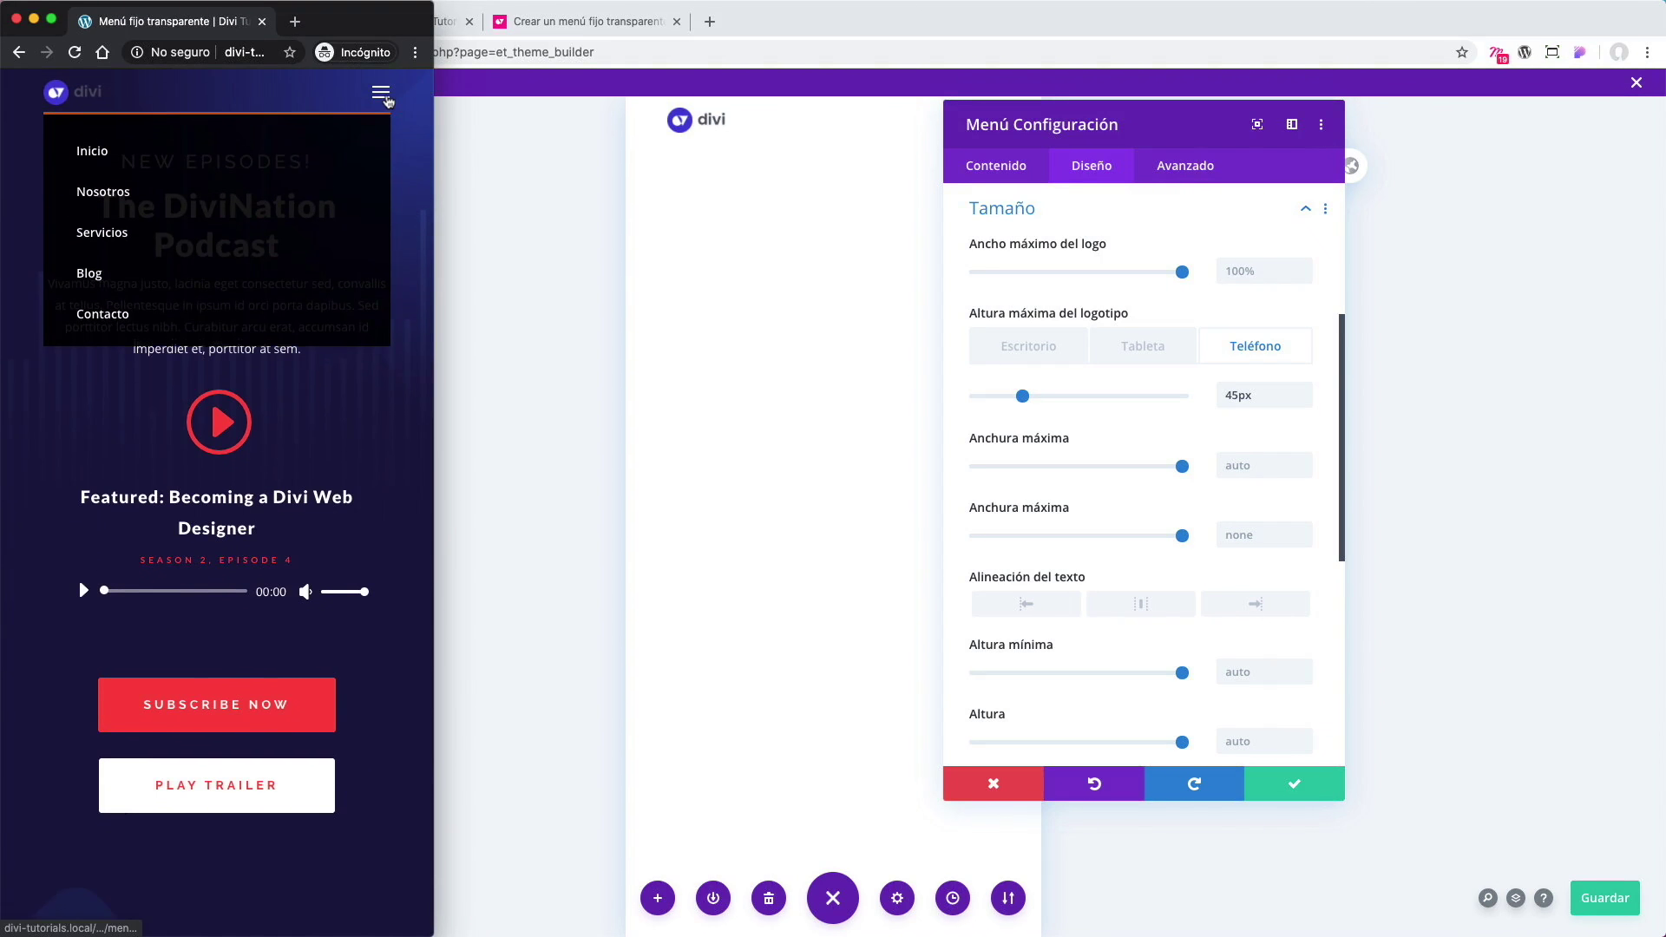
Step: Widen the incognito window to full desktop width and check the header's background change down the page and back at the start
{"action": "left_click_drag", "start_coordinate": [434, 240], "coordinate": [1663, 393]}
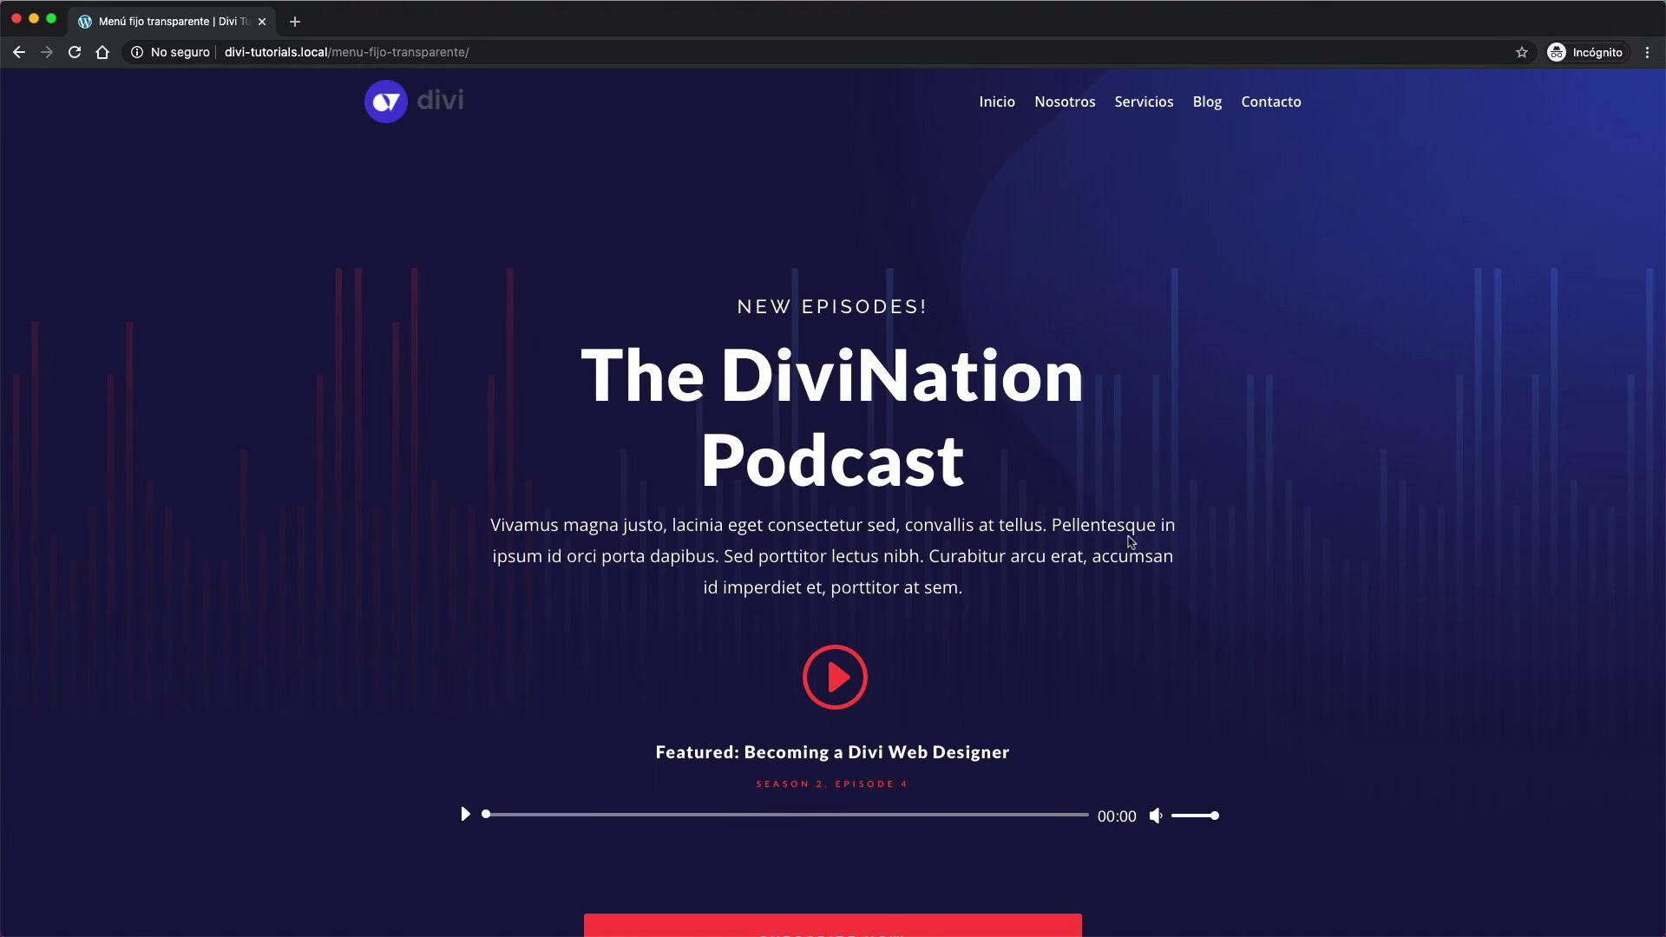
{"action": "scroll", "coordinate": [1132, 542], "scroll_direction": "down", "scroll_amount": 20}
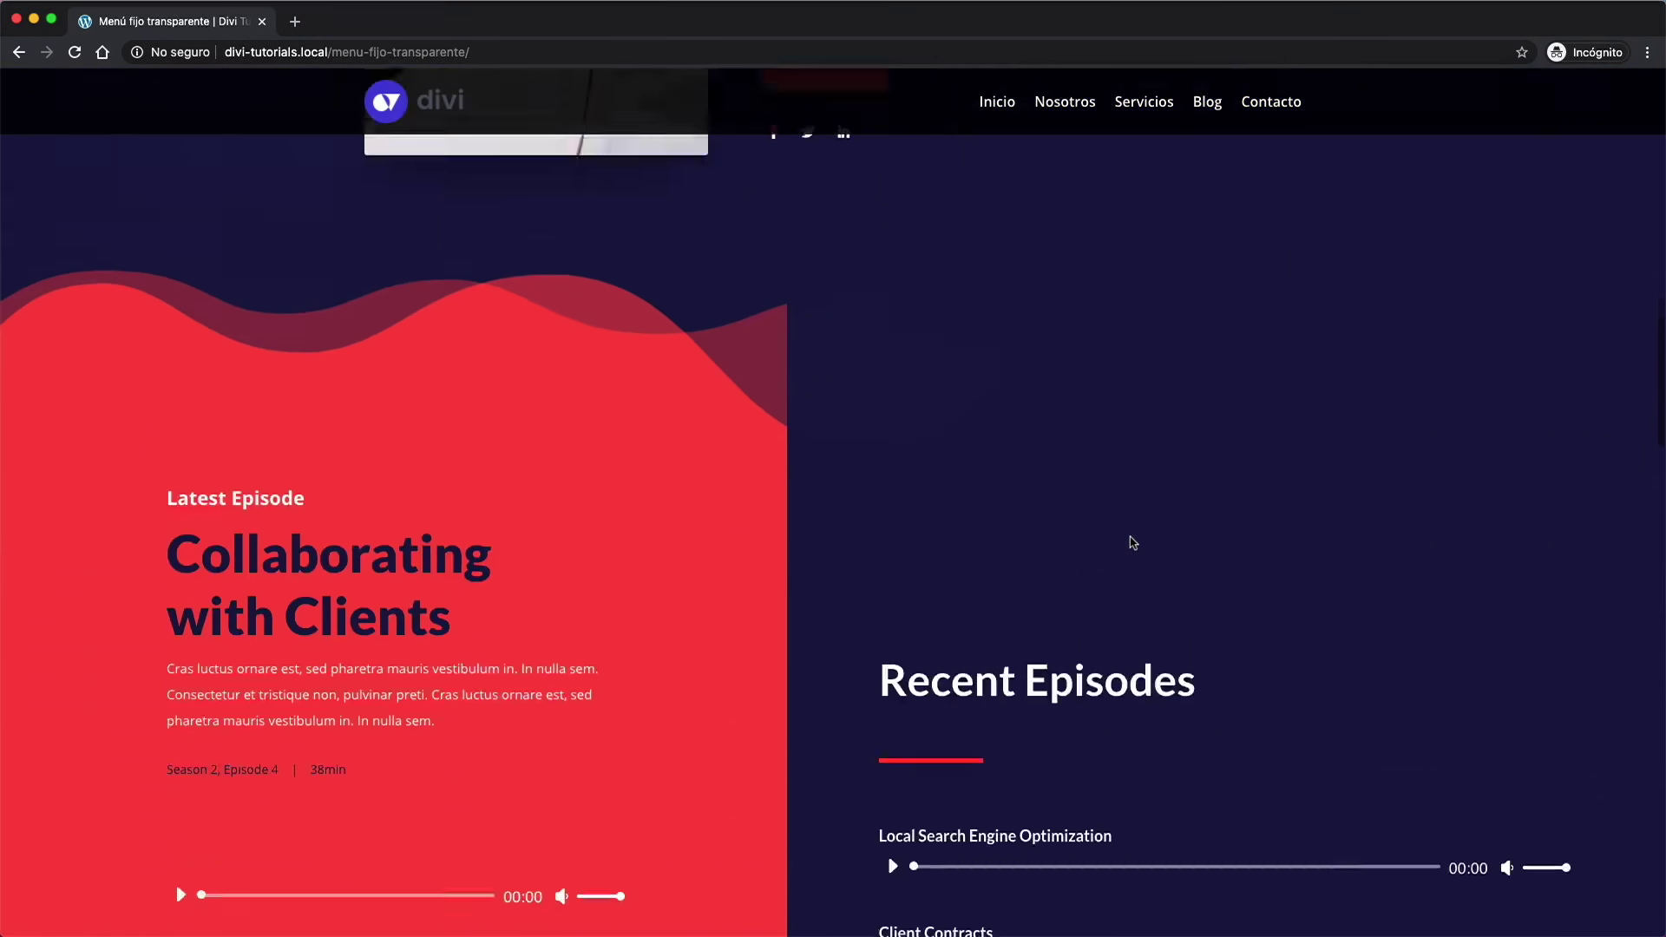
{"action": "scroll", "coordinate": [1132, 541], "scroll_direction": "up", "scroll_amount": 5}
{"action": "scroll", "coordinate": [1133, 541], "scroll_direction": "up", "scroll_amount": 20}
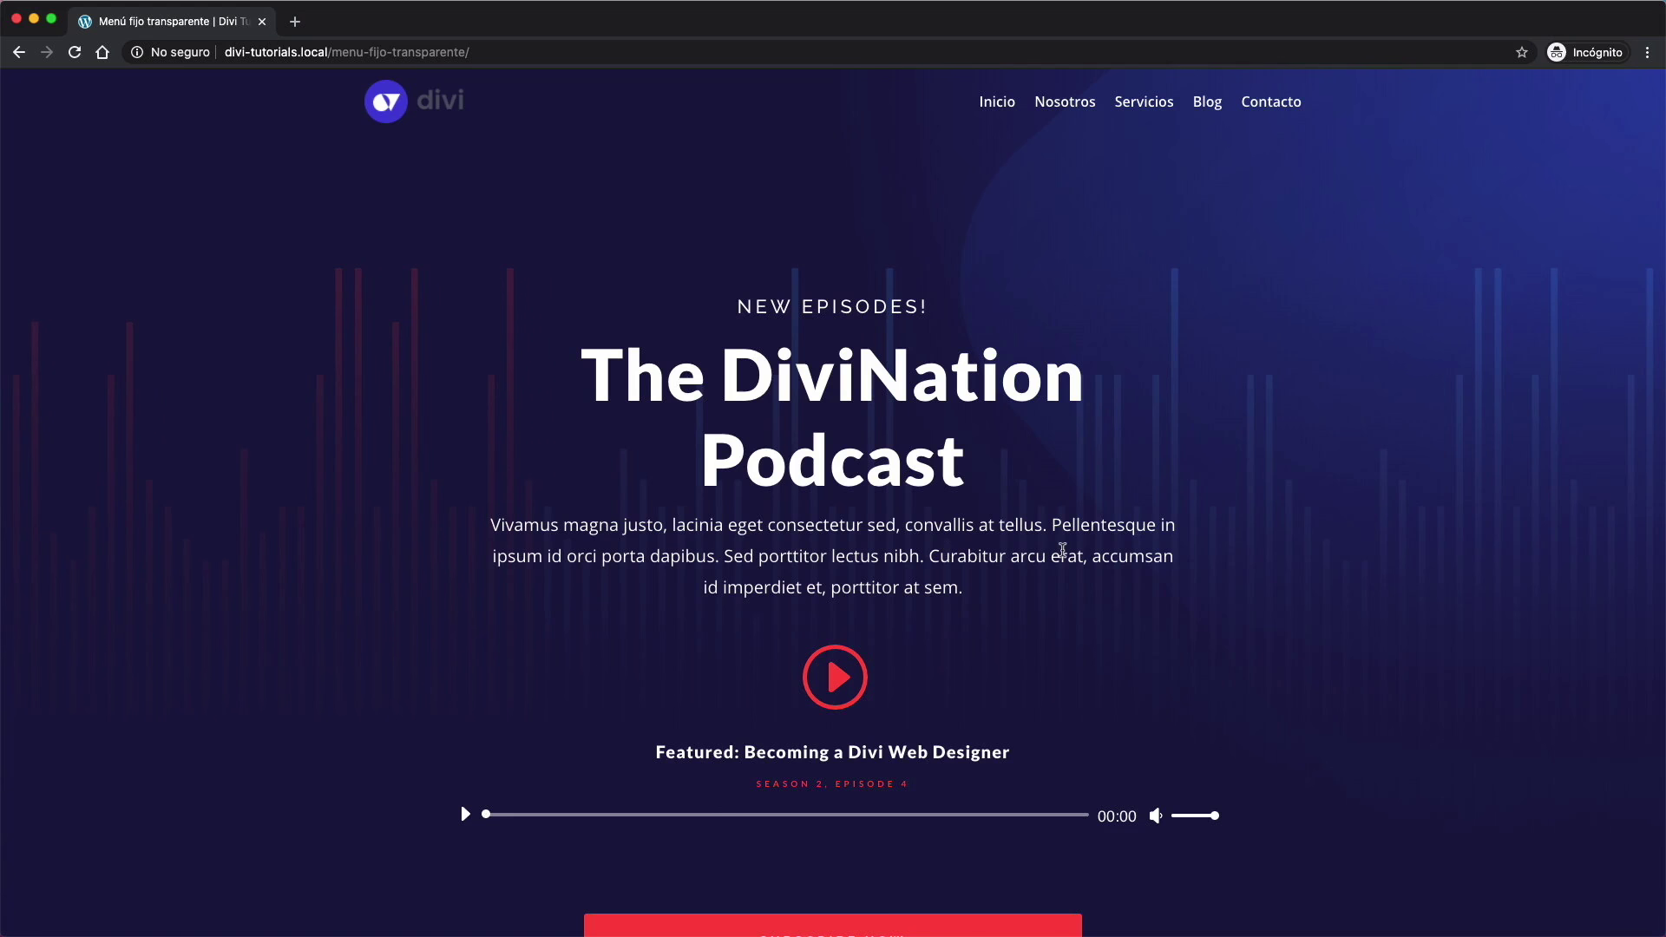
Step: Check the fixed header's background change down to the footer of the desktop-width page and back at the start
{"action": "scroll", "coordinate": [1062, 550], "scroll_direction": "down", "scroll_amount": 20}
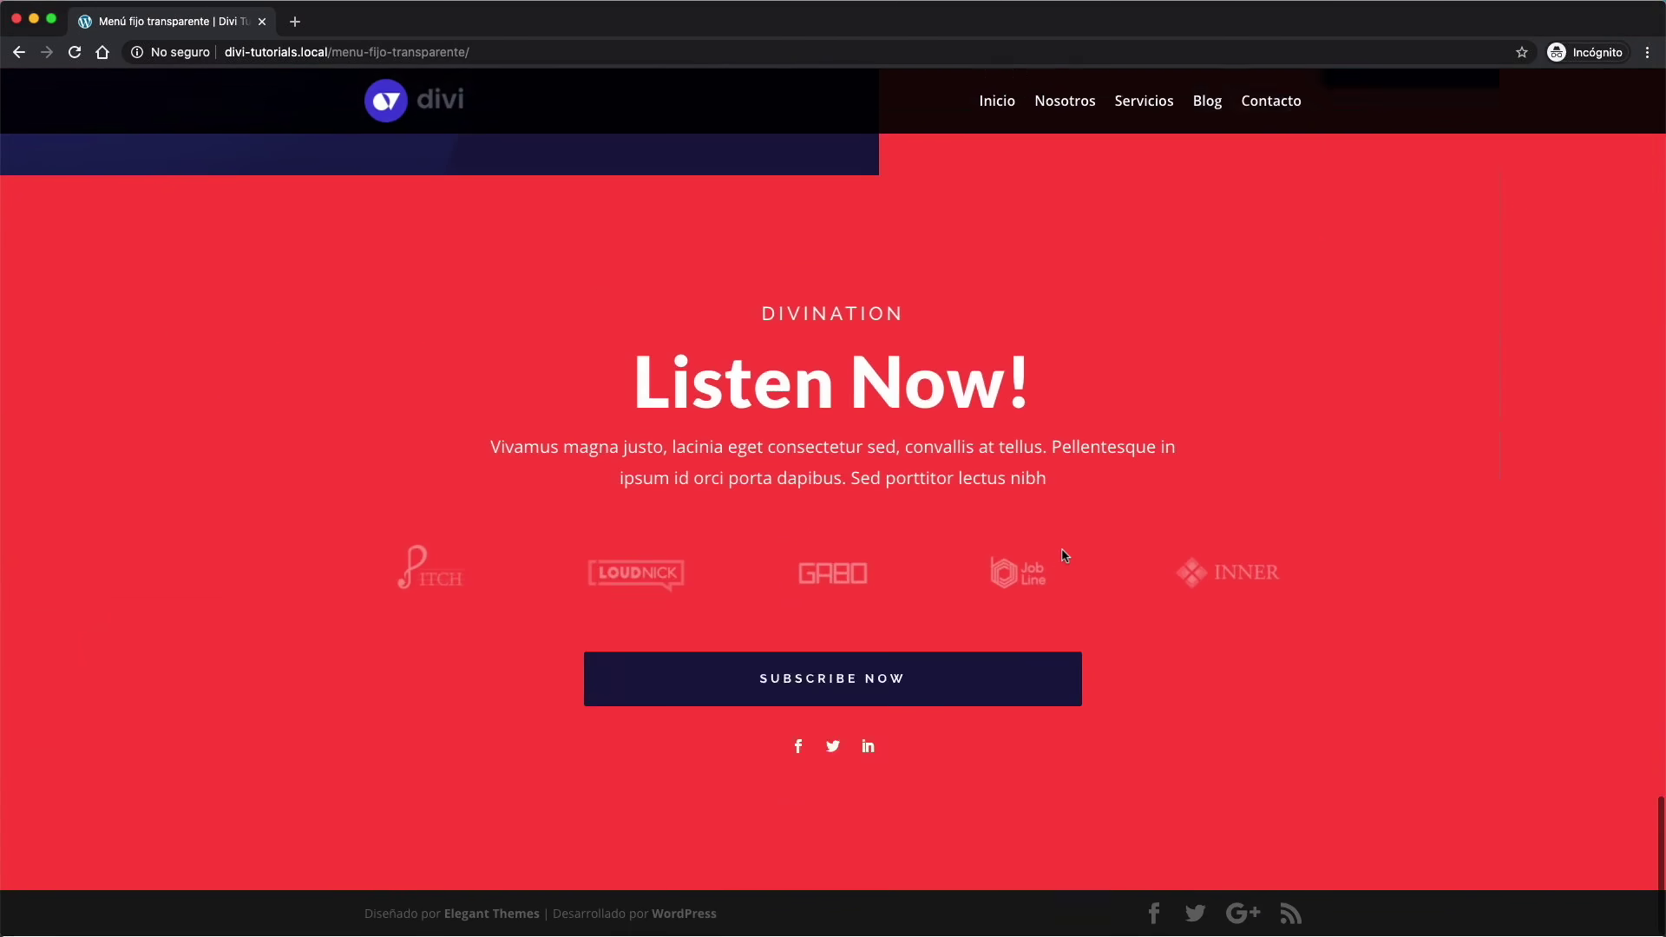
{"action": "scroll", "coordinate": [1065, 555], "scroll_direction": "up", "scroll_amount": 20}
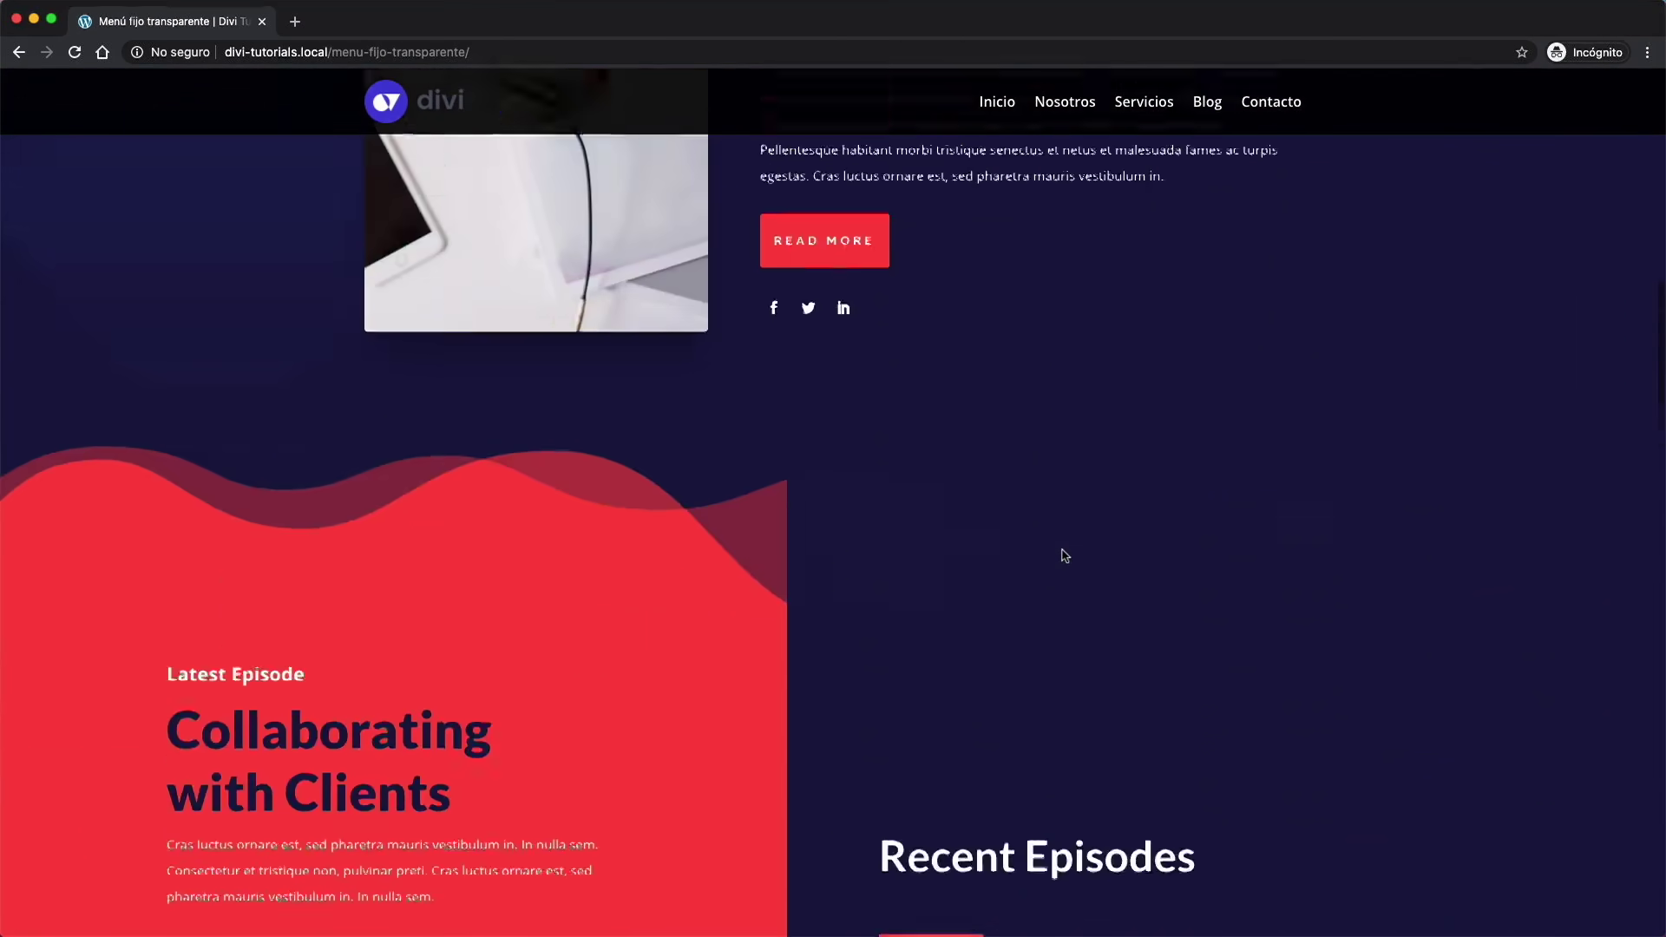
{"action": "scroll", "coordinate": [1064, 553], "scroll_direction": "up", "scroll_amount": 15}
Step: Narrow the incognito window to phone width and check the header and expanded mobile menu down to the footer and back
{"action": "left_click_drag", "start_coordinate": [1665, 370], "coordinate": [699, 371]}
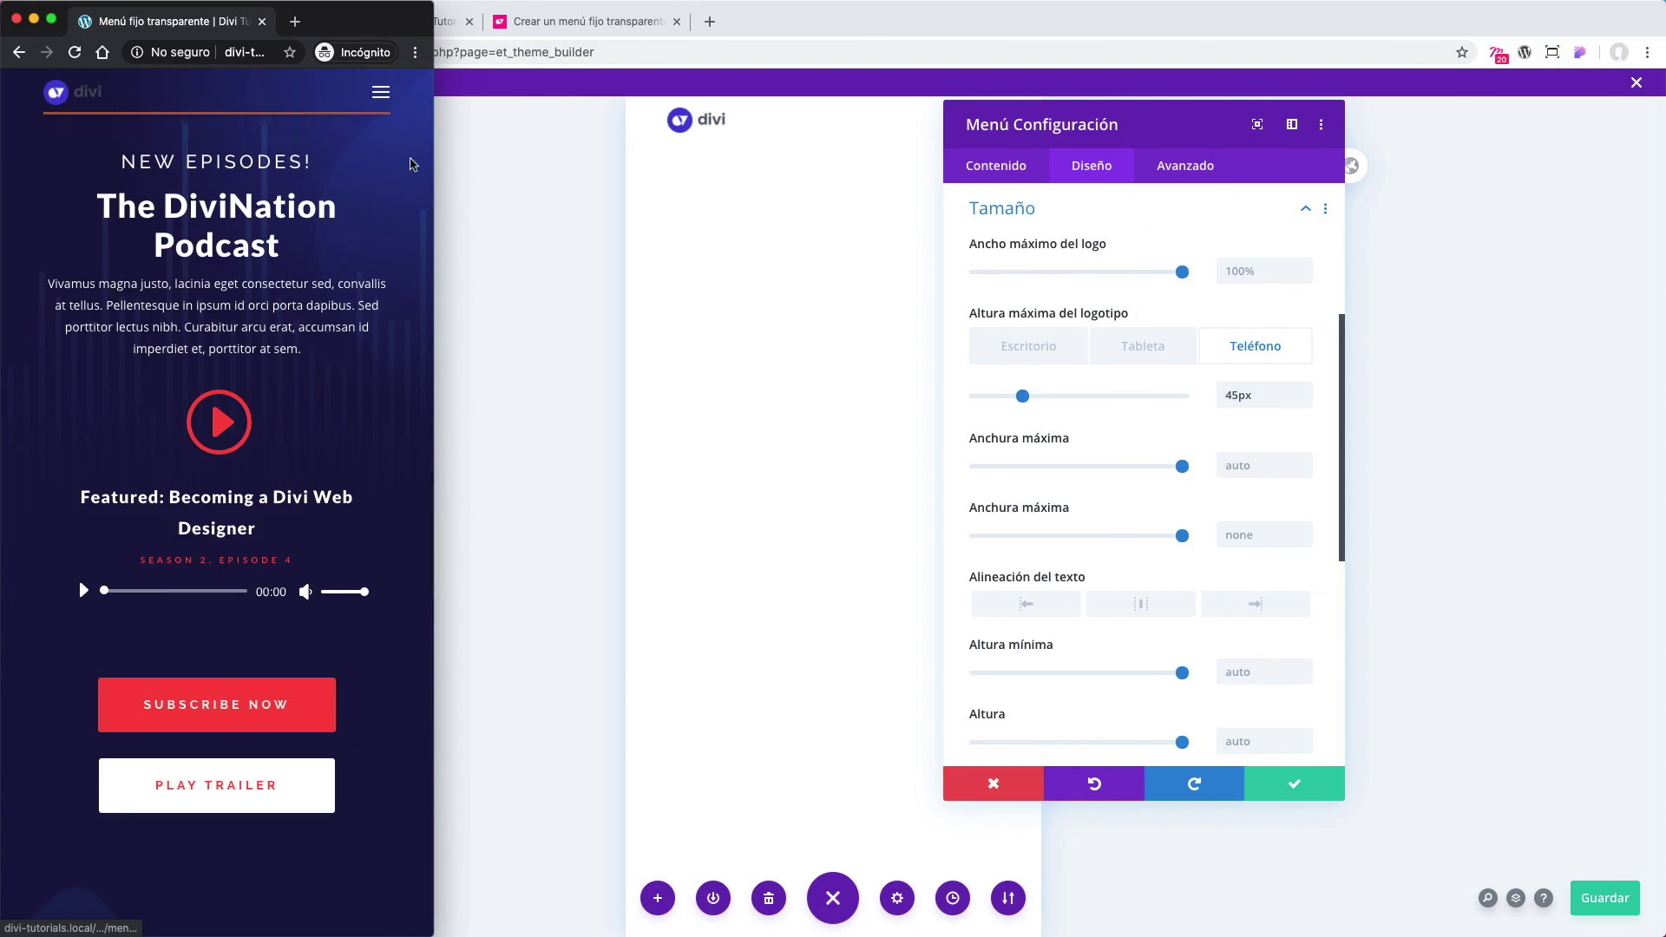
{"action": "scroll", "coordinate": [383, 182], "scroll_direction": "down", "scroll_amount": 15}
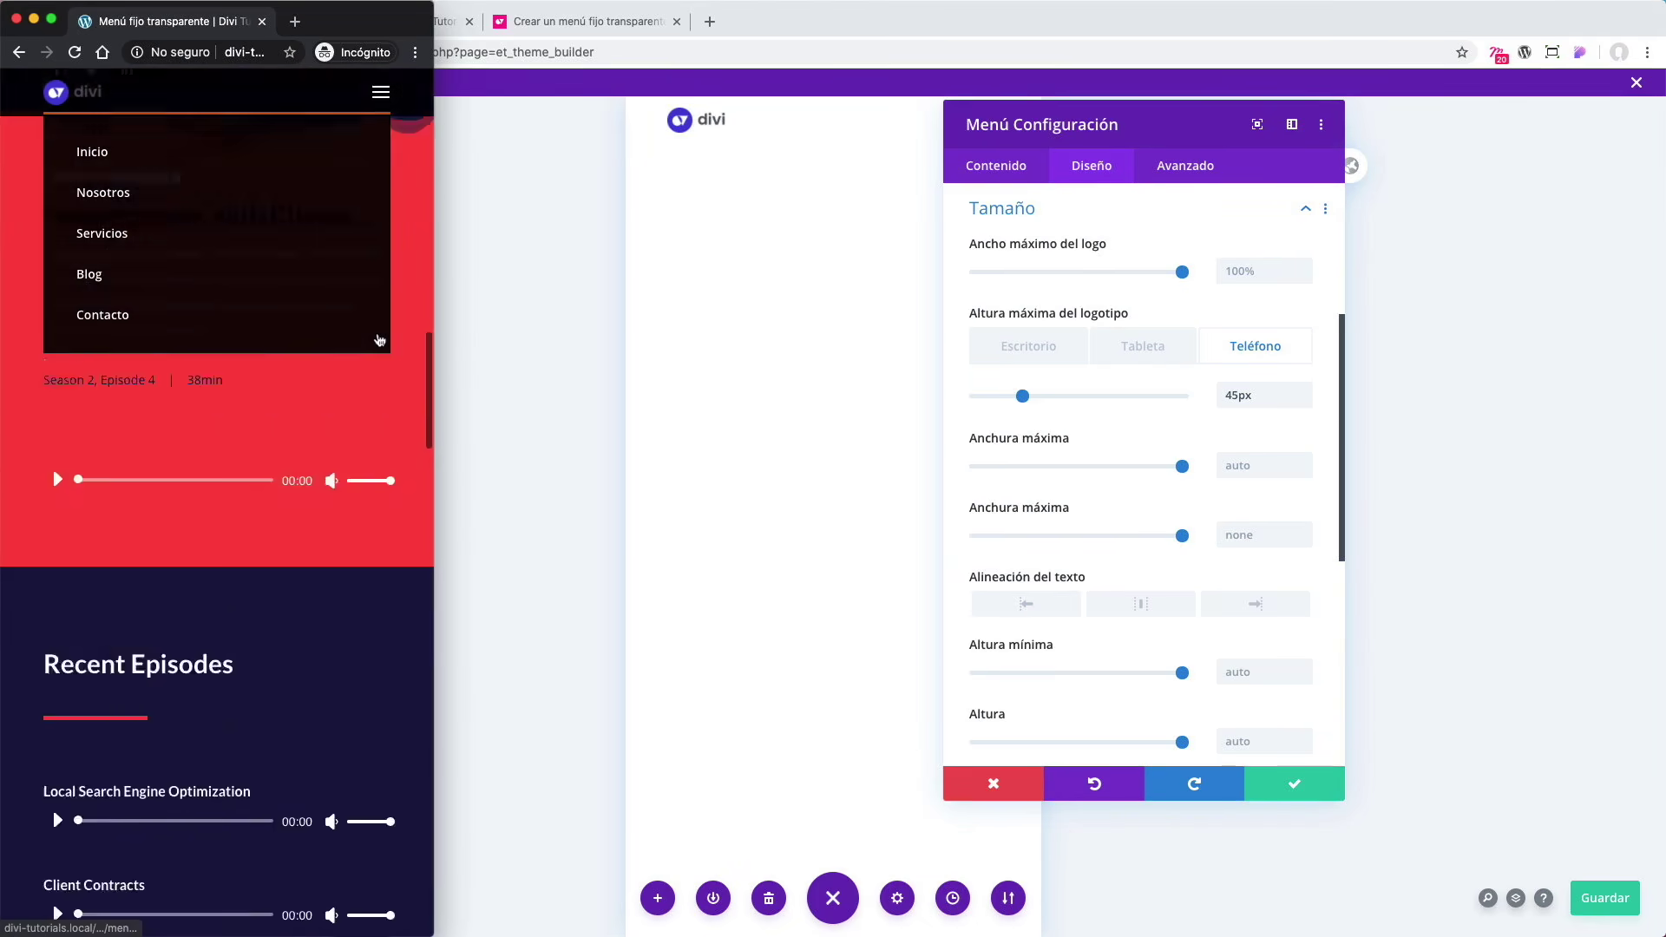
{"action": "scroll", "coordinate": [386, 174], "scroll_direction": "down", "scroll_amount": 20}
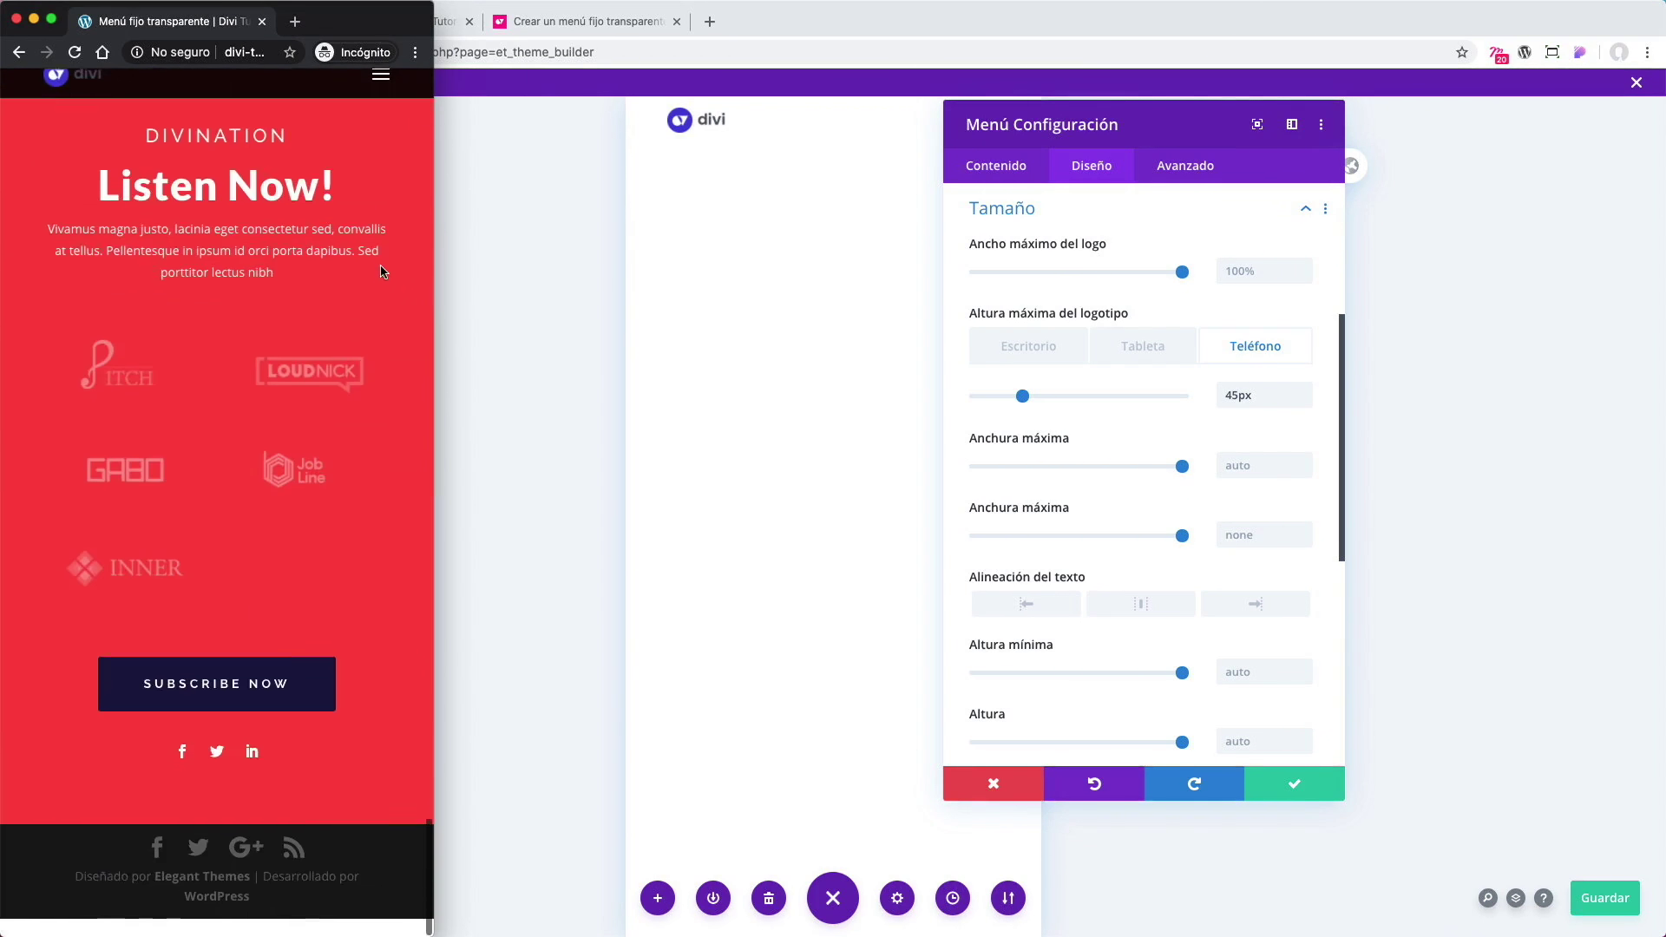
{"action": "scroll", "coordinate": [395, 269], "scroll_direction": "up", "scroll_amount": 20}
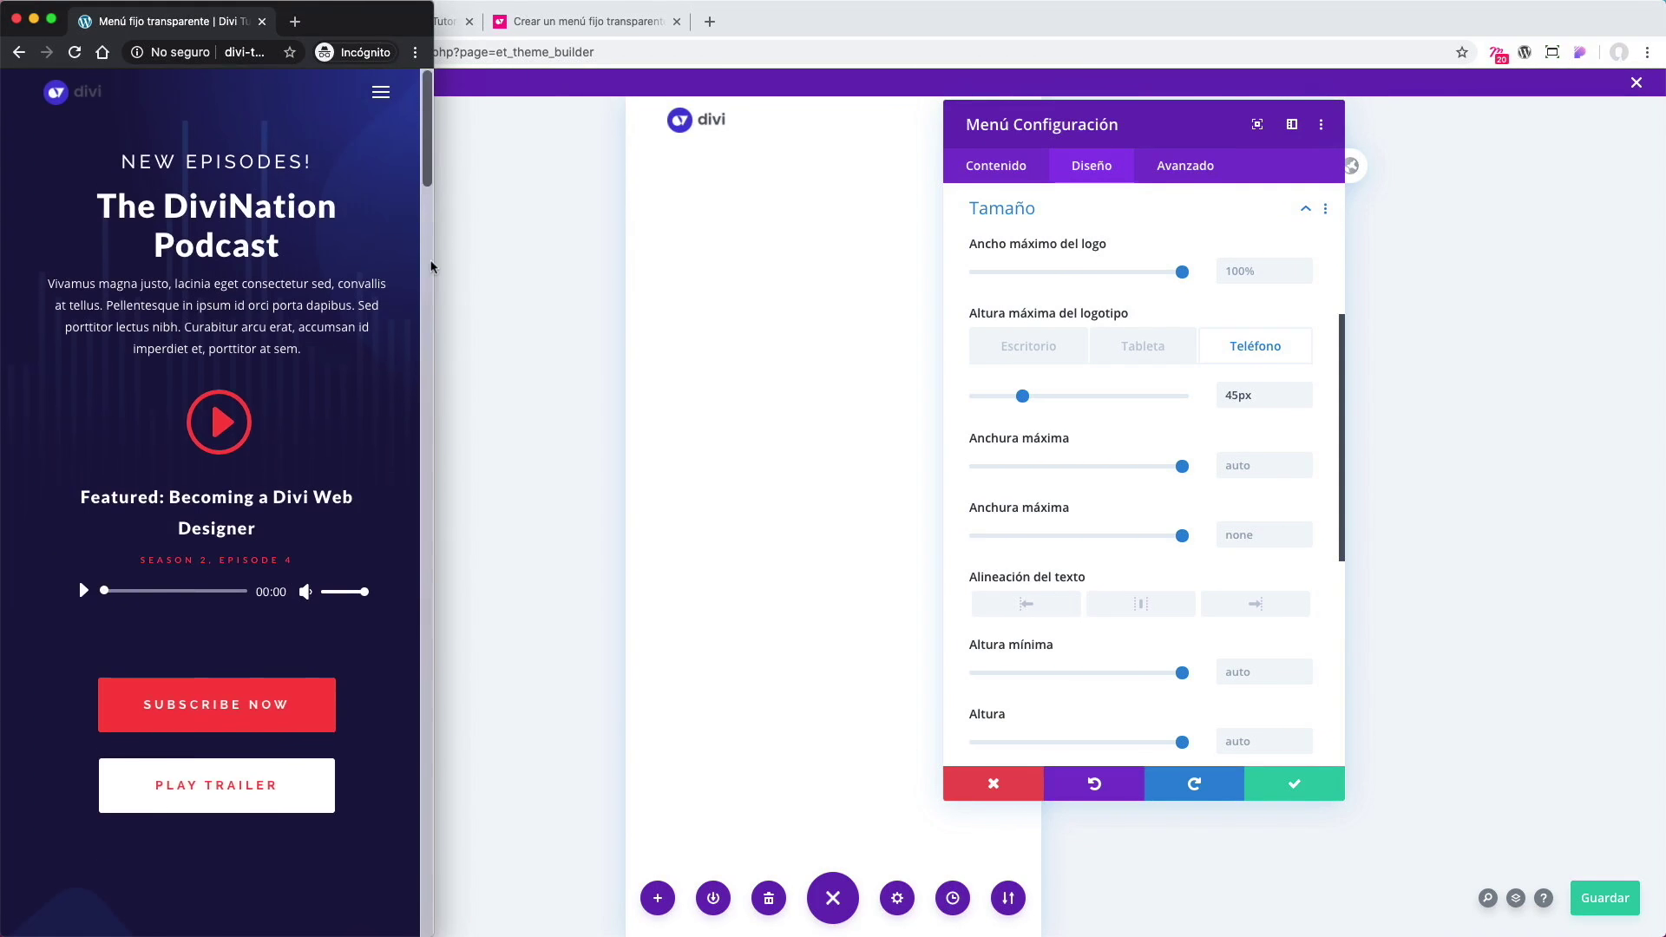
Step: Recheck the phone-width header down the page and back, and widen the incognito window to full desktop width
{"action": "scroll", "coordinate": [431, 267], "scroll_direction": "down", "scroll_amount": 20}
{"action": "scroll", "coordinate": [398, 256], "scroll_direction": "up", "scroll_amount": 20}
{"action": "left_click_drag", "start_coordinate": [436, 258], "coordinate": [1662, 439]}
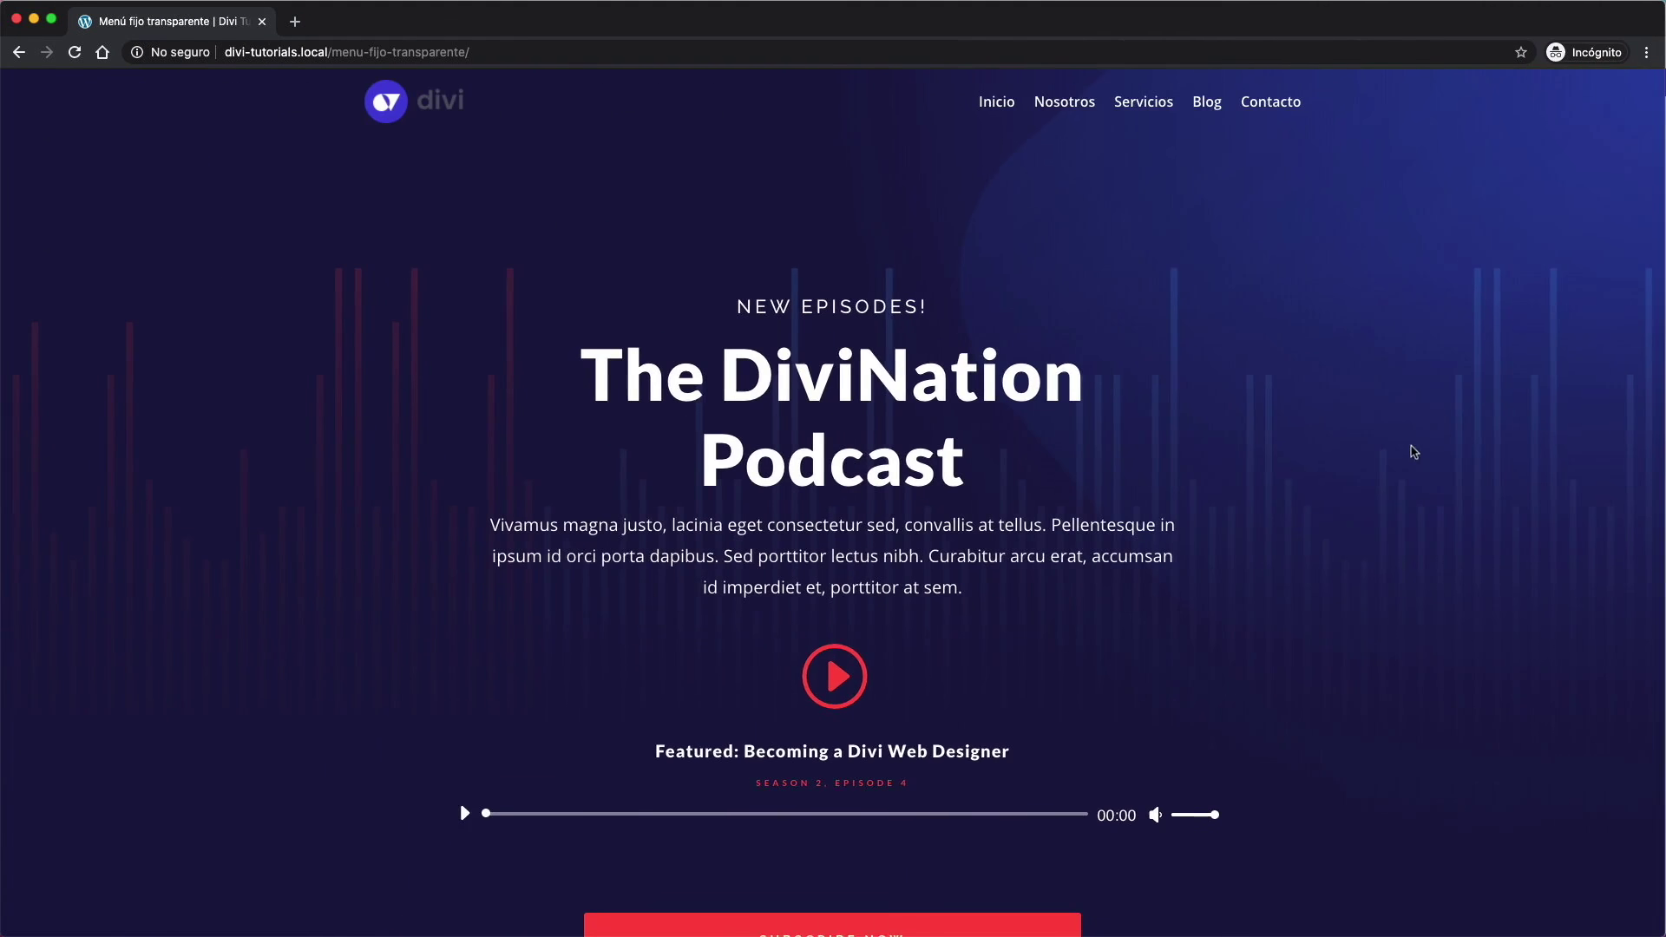